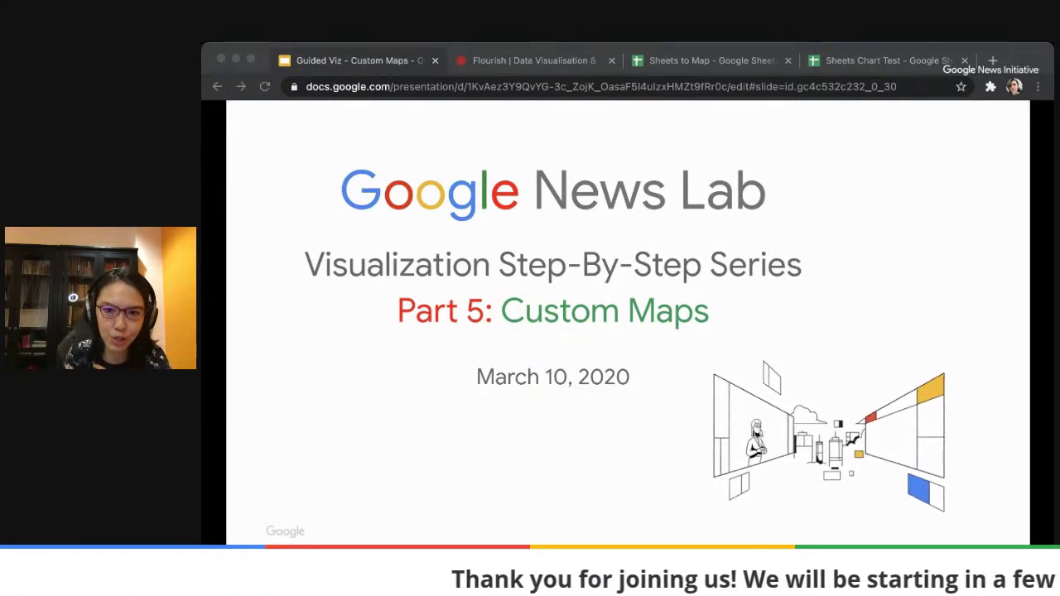
- Go through the opening slides, the agenda and the map-making tip up to the Mapping in Sheets slide
click(570, 451)
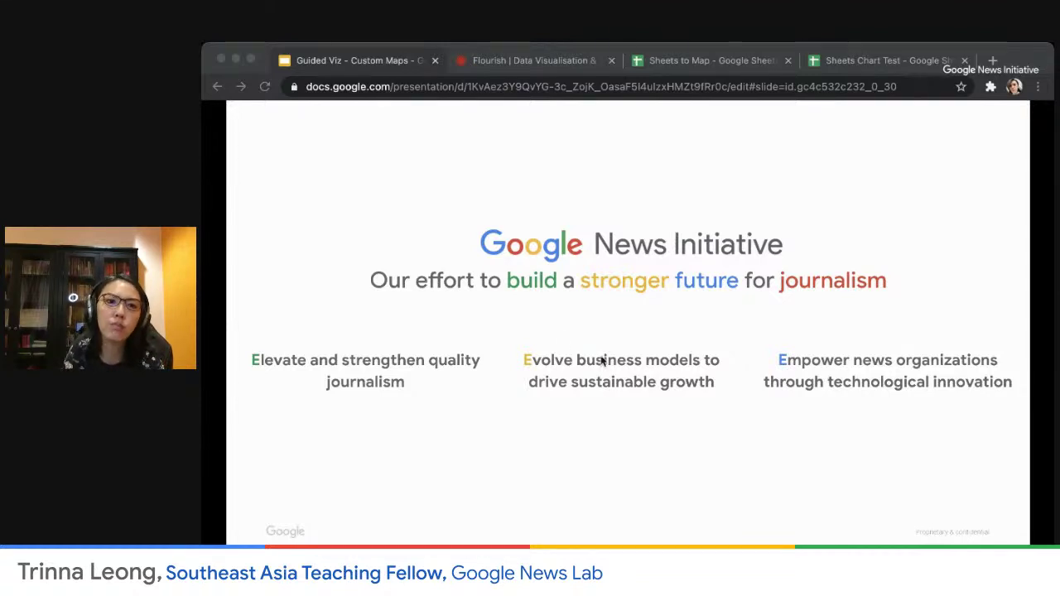
click(560, 307)
click(559, 304)
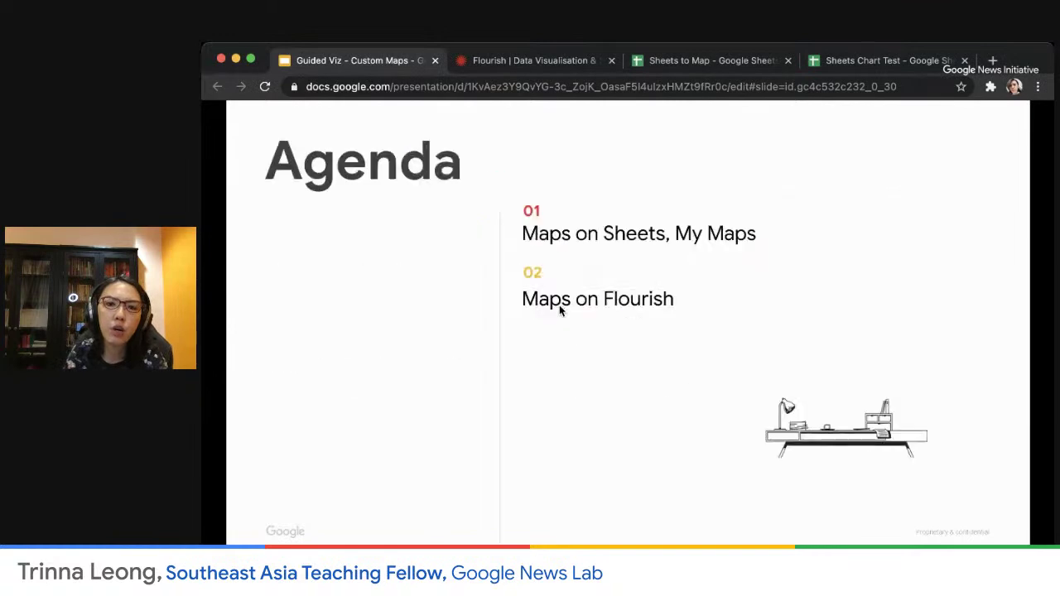
click(613, 306)
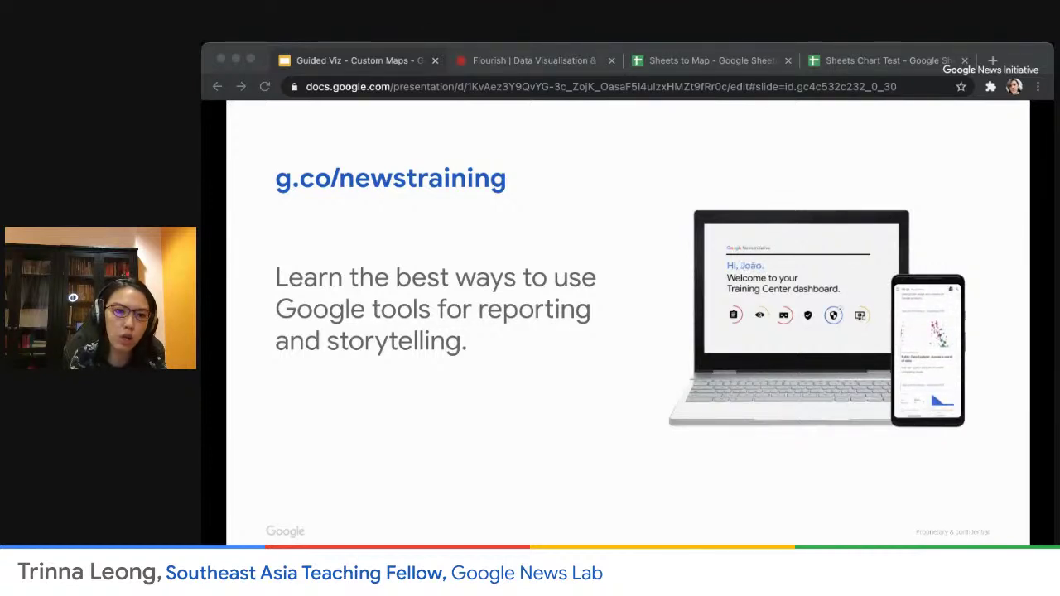
click(586, 372)
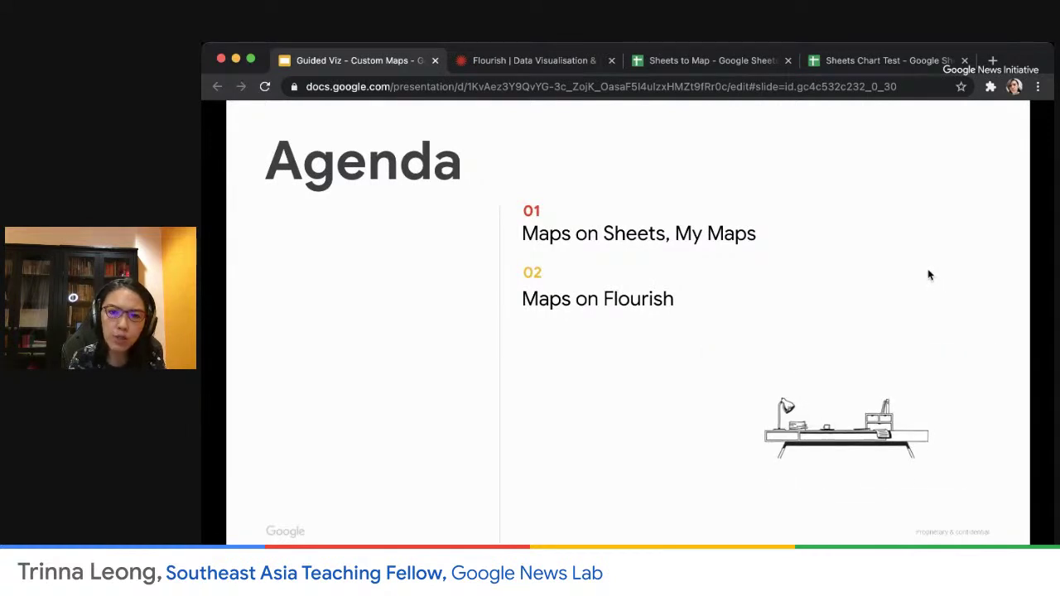
key(Right)
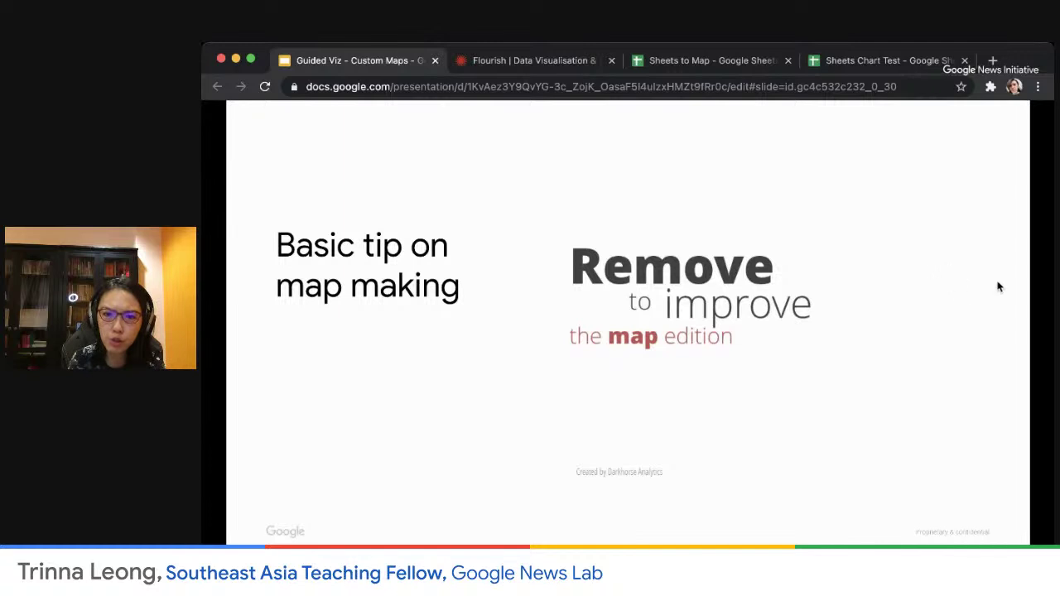
key(Left)
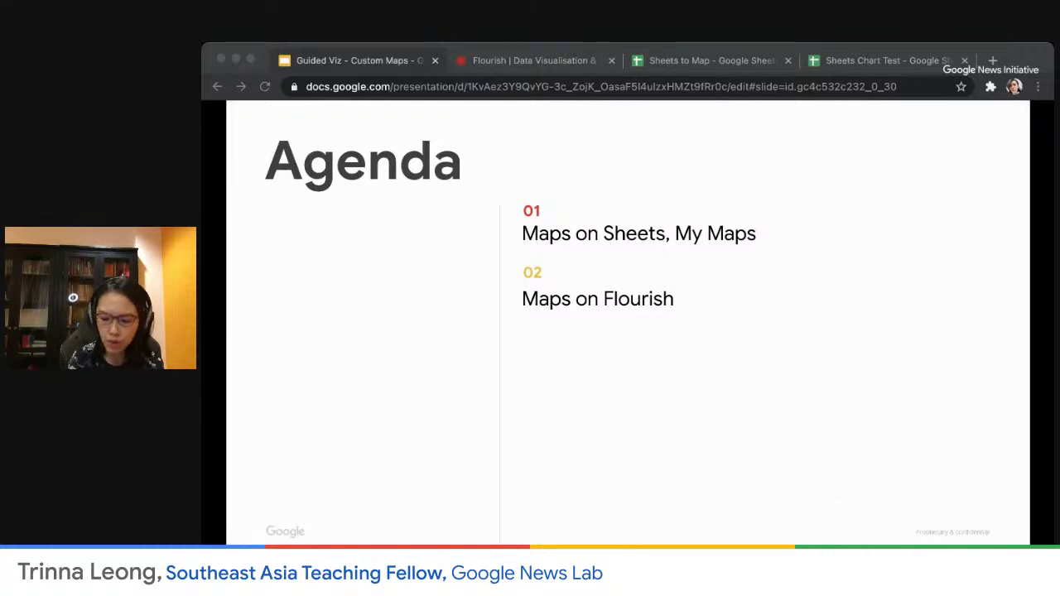
click(586, 367)
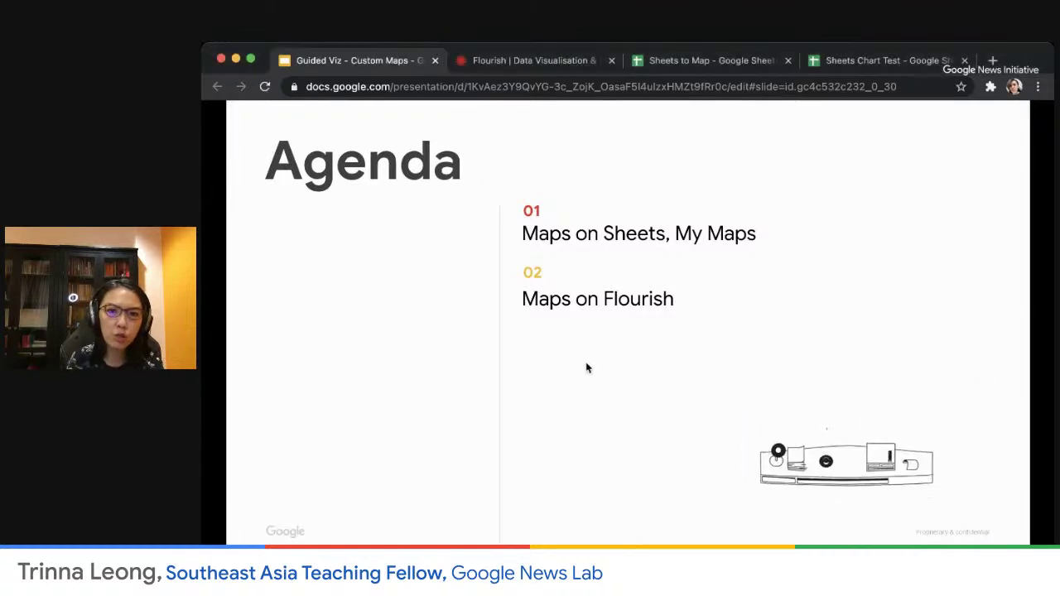
click(585, 367)
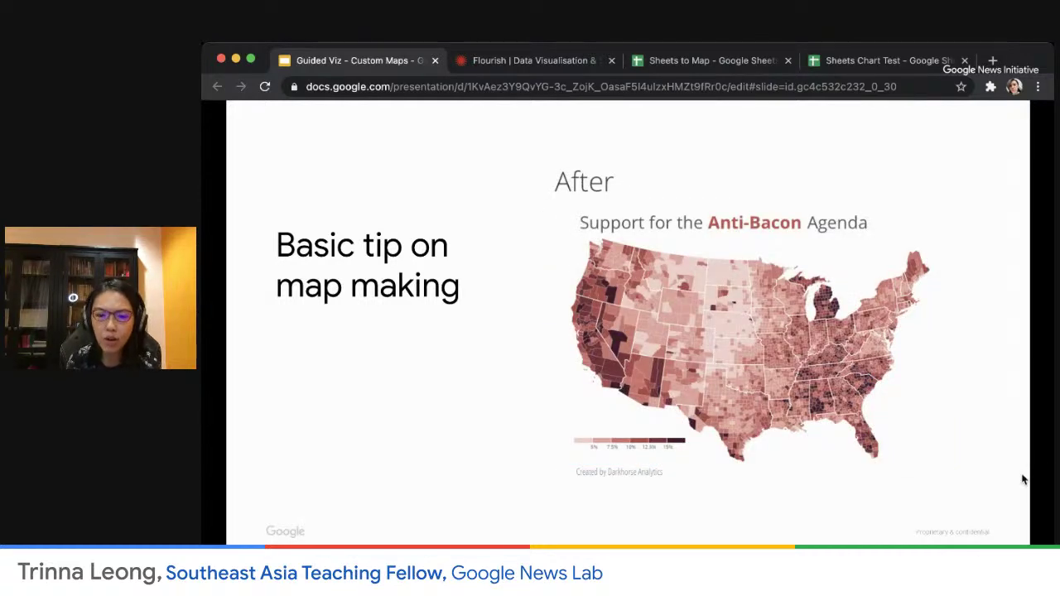
key(Right)
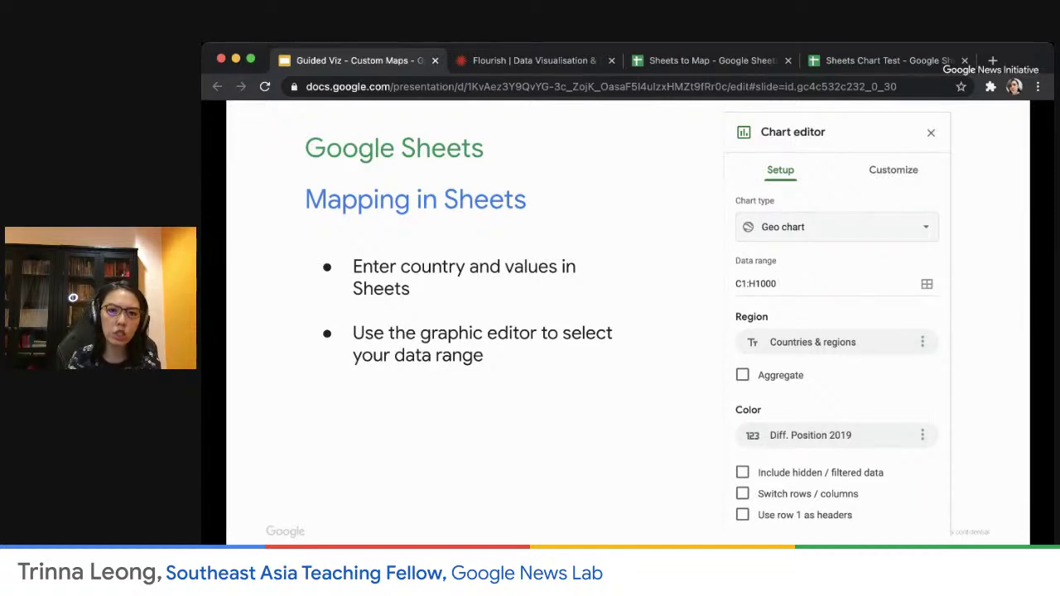
- Switch to the Sheets Chart Test spreadsheet and delete the existing world map from the Press Ranking sheet
click(883, 61)
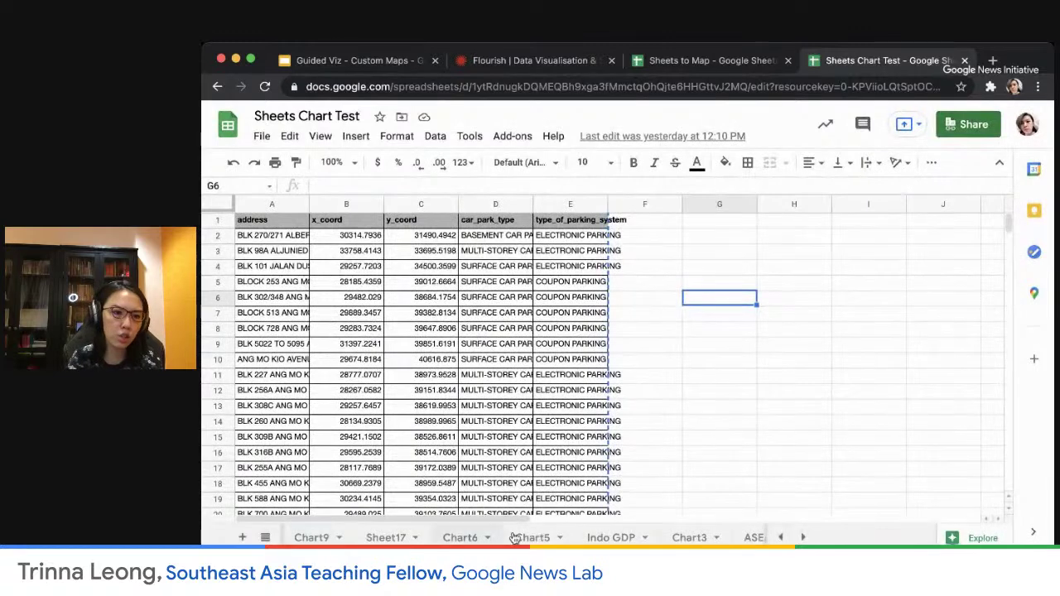
click(780, 538)
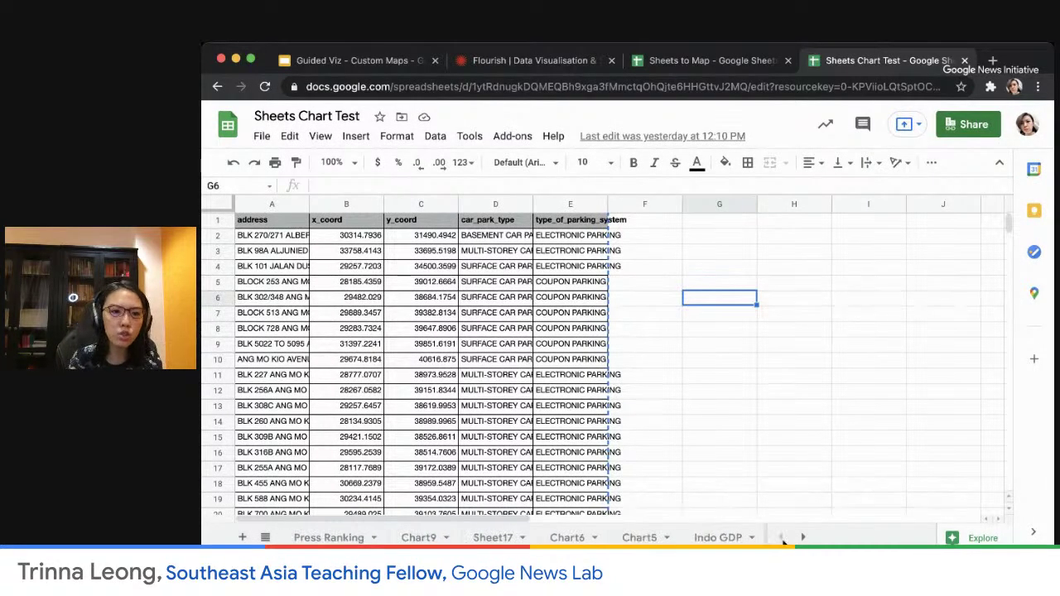
click(329, 537)
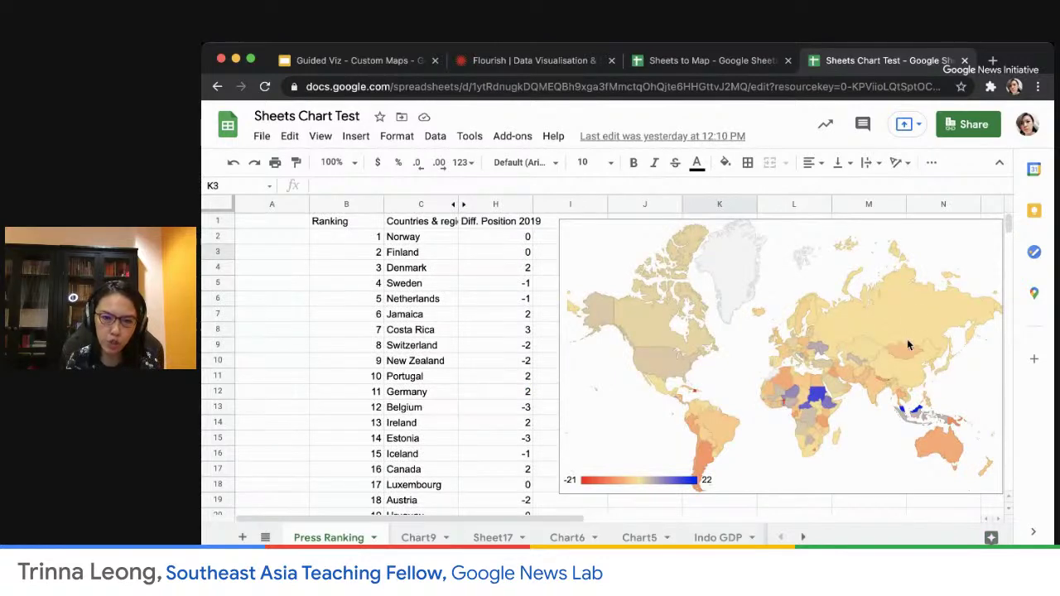
click(766, 291)
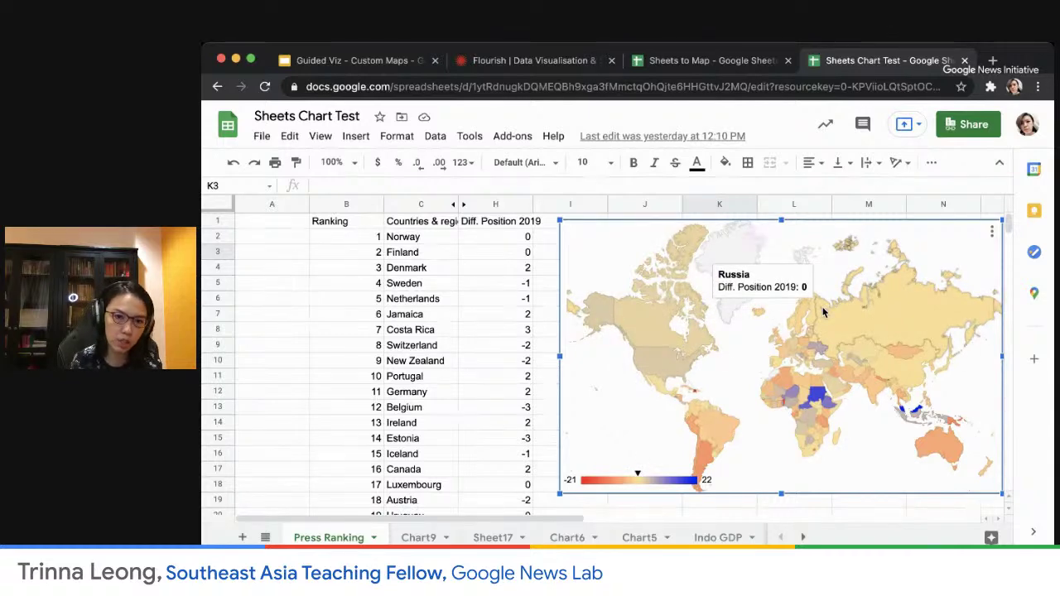
key(Delete)
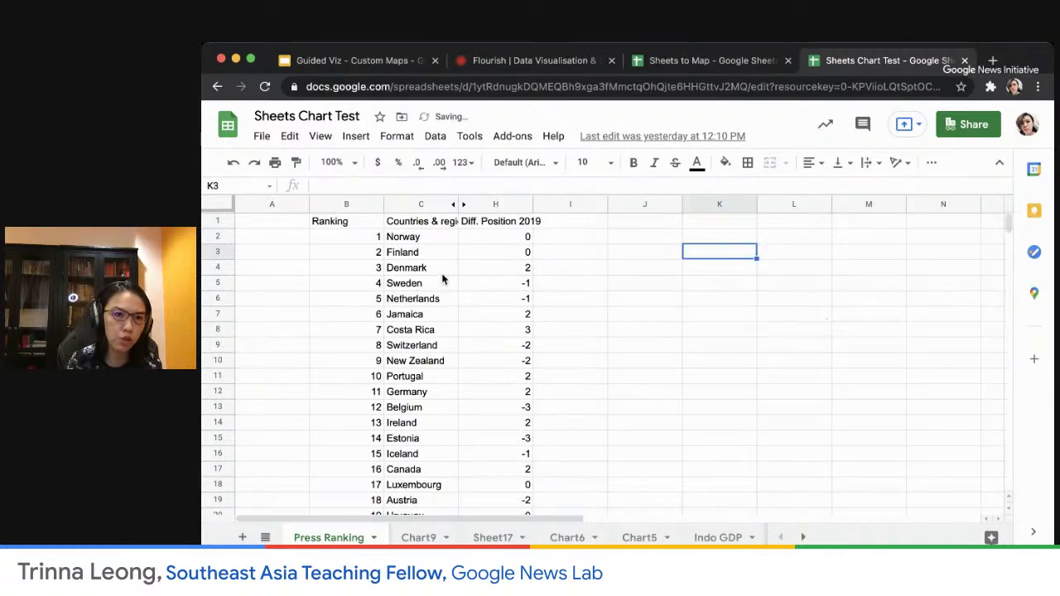
- Insert a chart from the Ranking and Countries & regions columns, range B1:C181
click(421, 224)
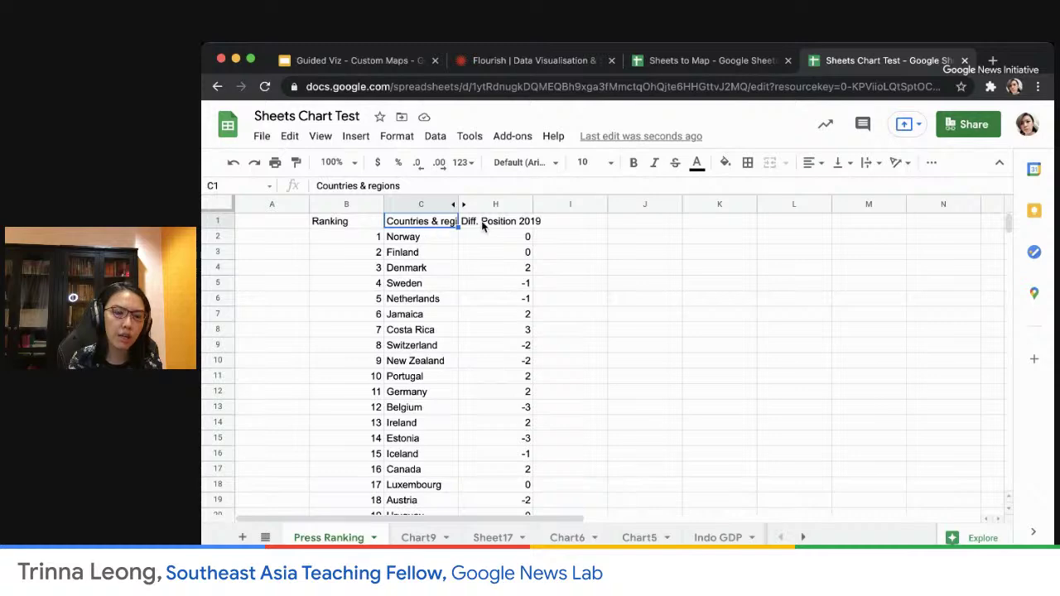
click(343, 223)
drag(353, 227, 437, 239)
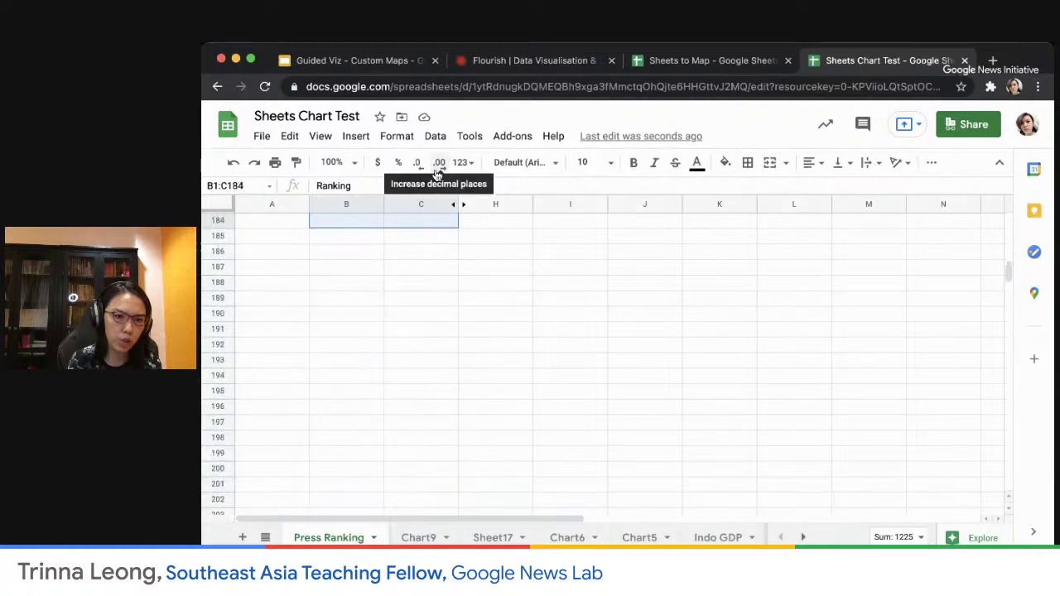
drag(437, 177, 425, 422)
scroll(620, 339, up, 20)
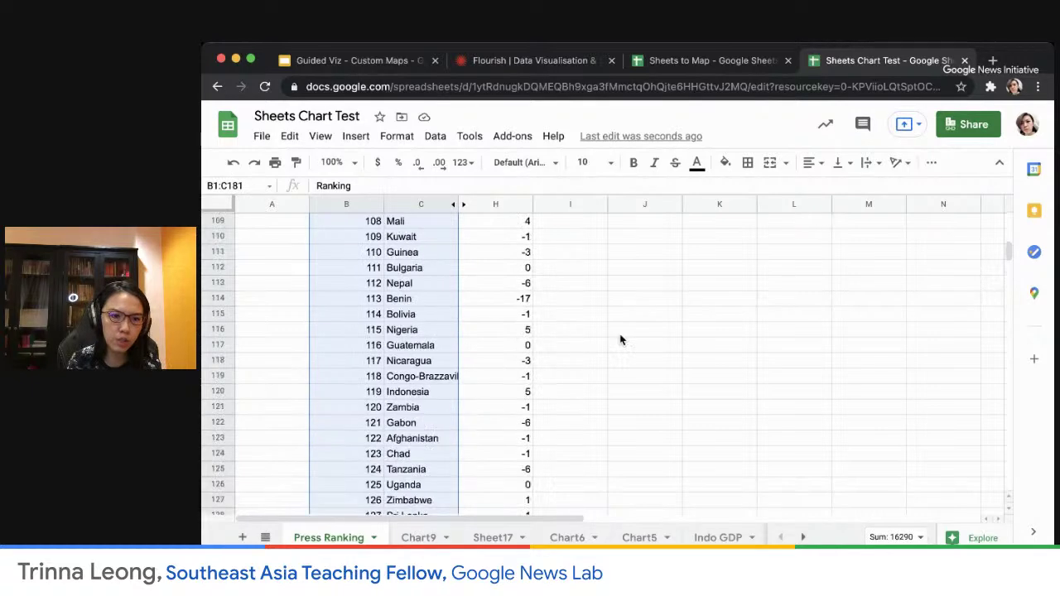
scroll(621, 339, up, 4)
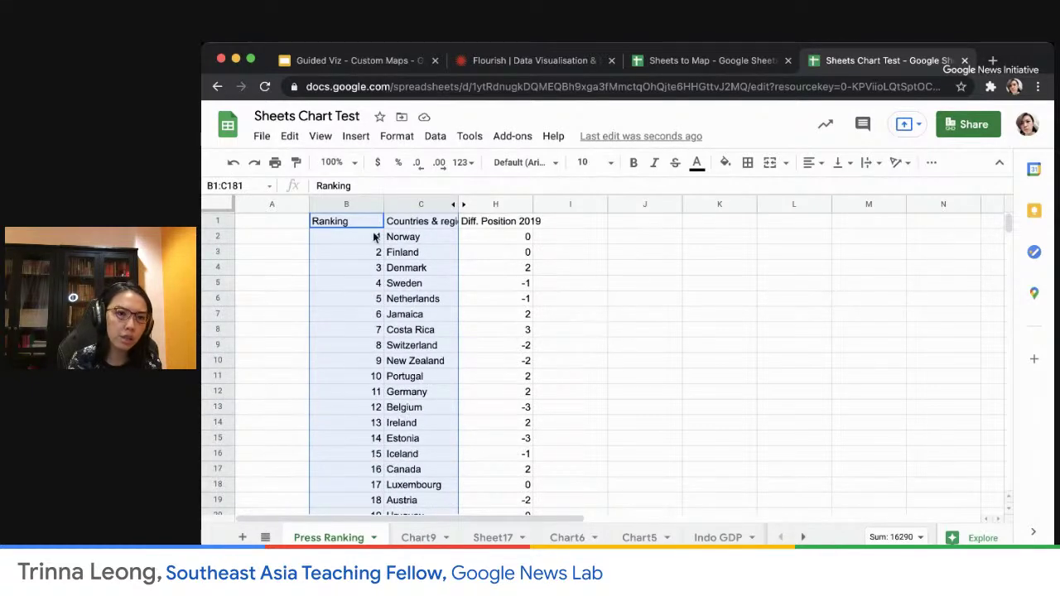
click(356, 138)
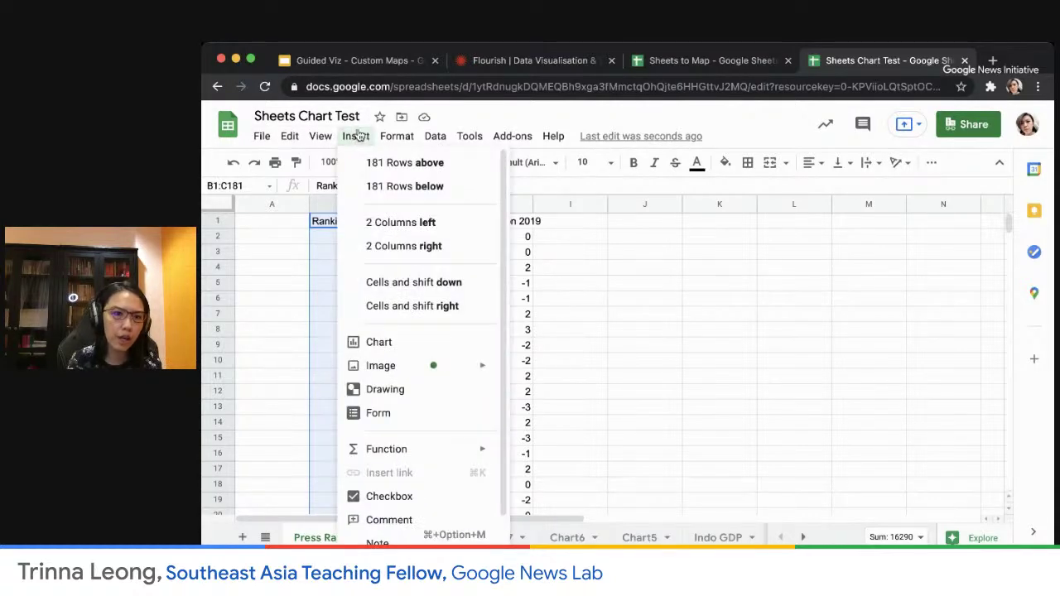
click(408, 345)
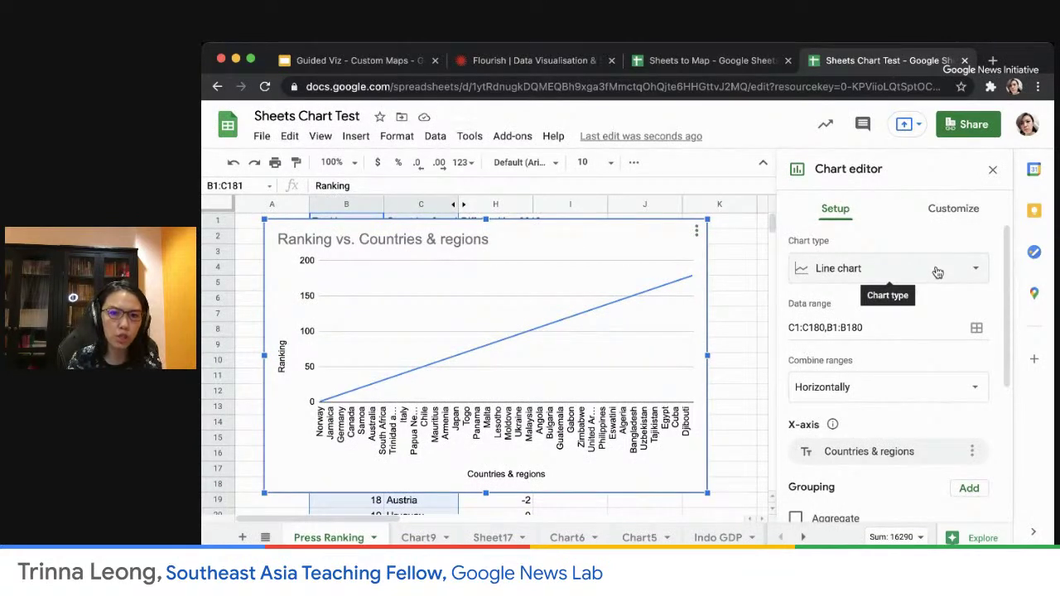
- Change the chart type to Geo chart and review the country rankings and the region and color setup
click(937, 272)
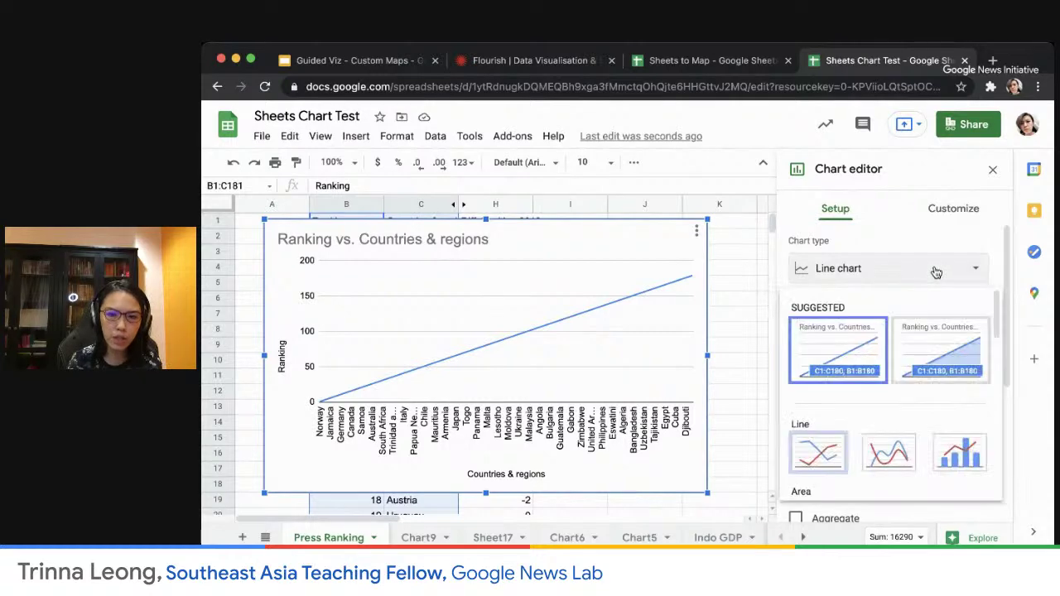
scroll(893, 364, down, 3)
scroll(892, 365, down, 5)
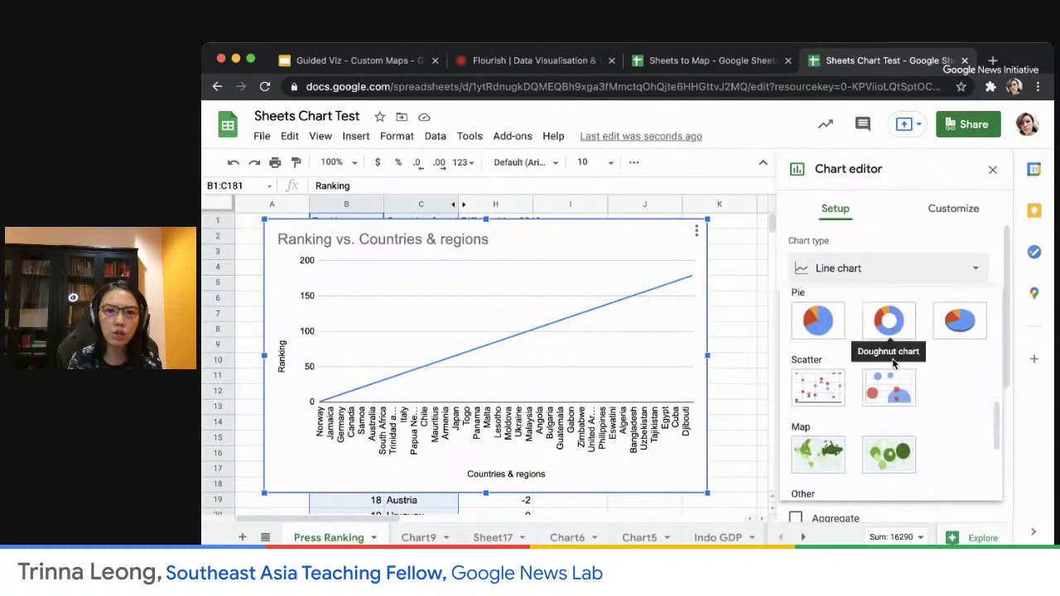
click(818, 440)
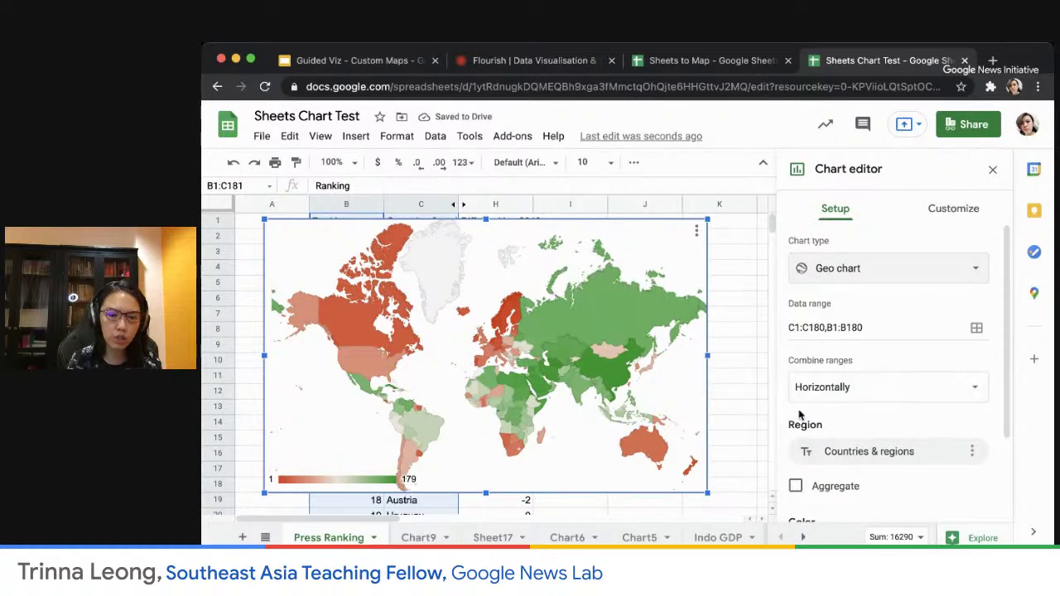
mouse_move(585, 307)
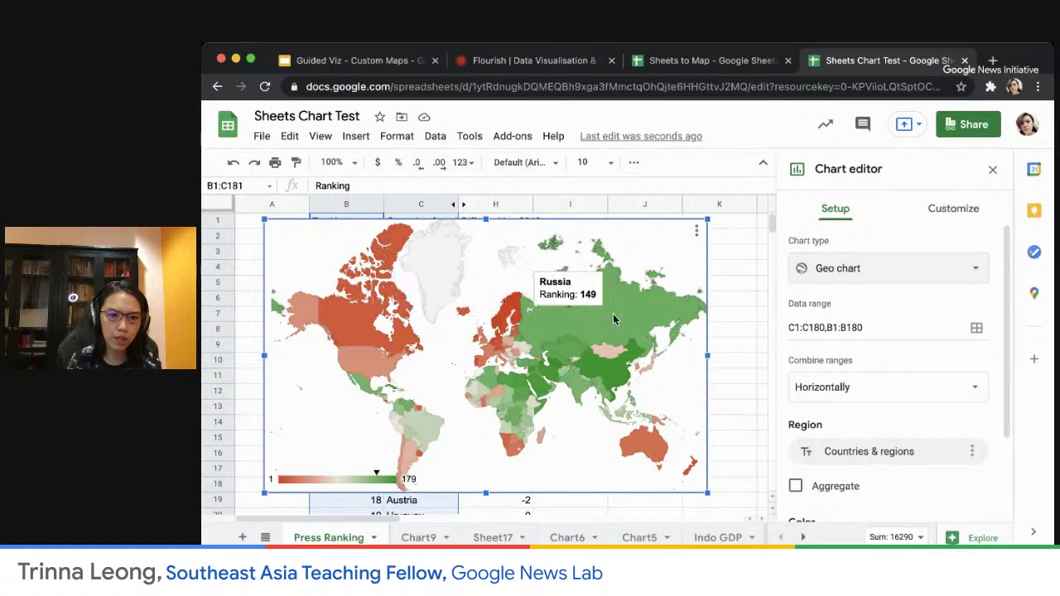
mouse_move(597, 370)
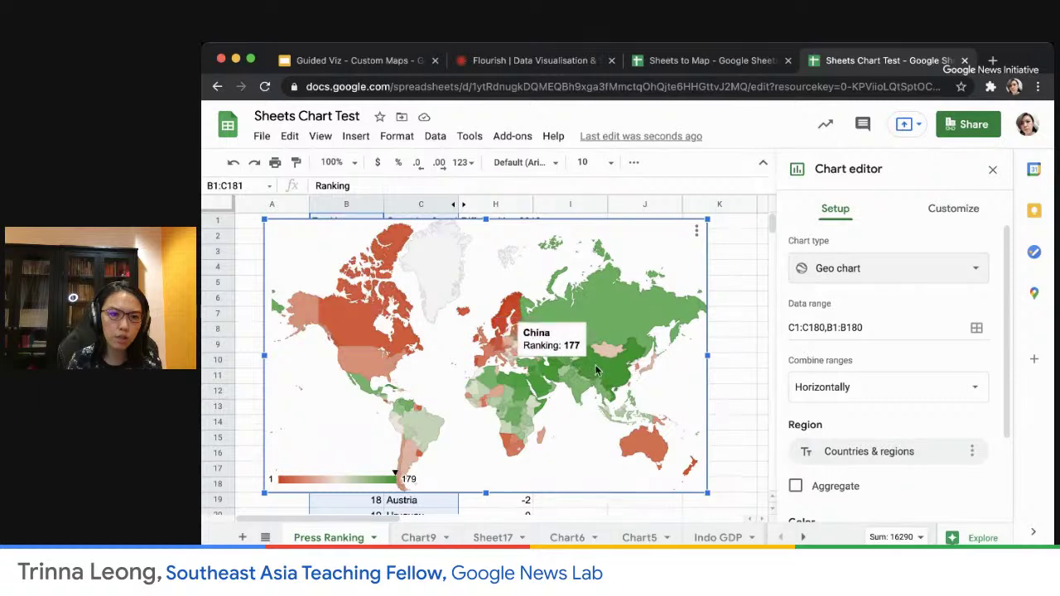
scroll(911, 346, down, 1)
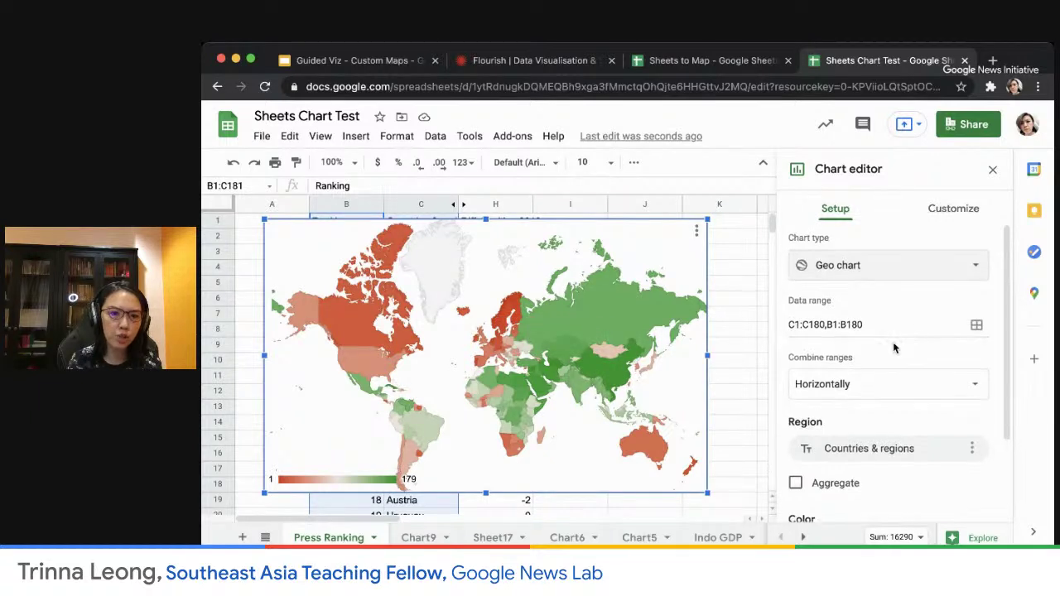
scroll(894, 348, down, 3)
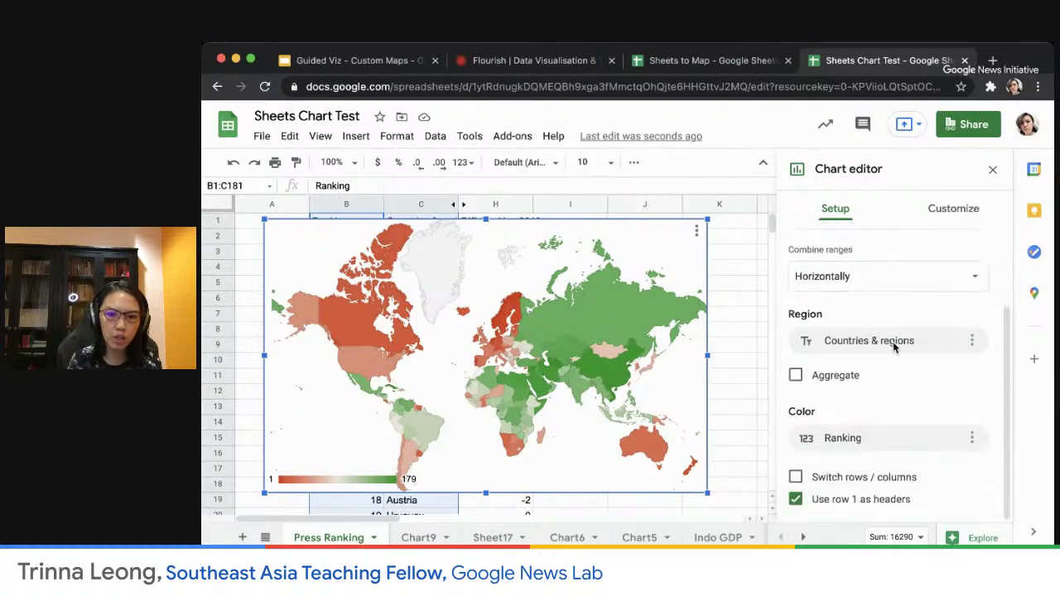
- Set the geo chart's minimum color to light blue and its maximum color to dark red
click(954, 213)
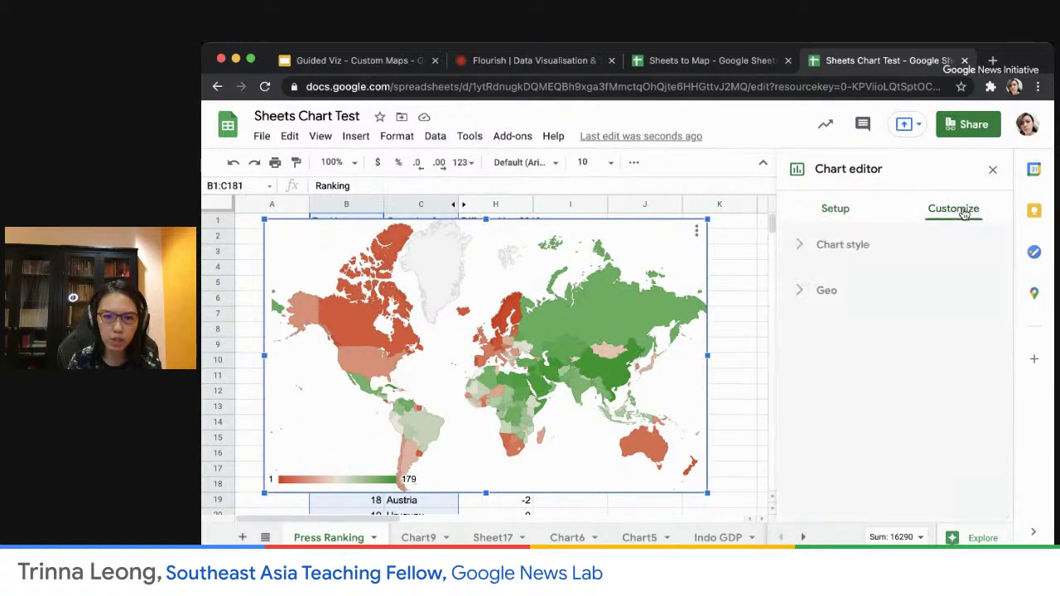
click(808, 249)
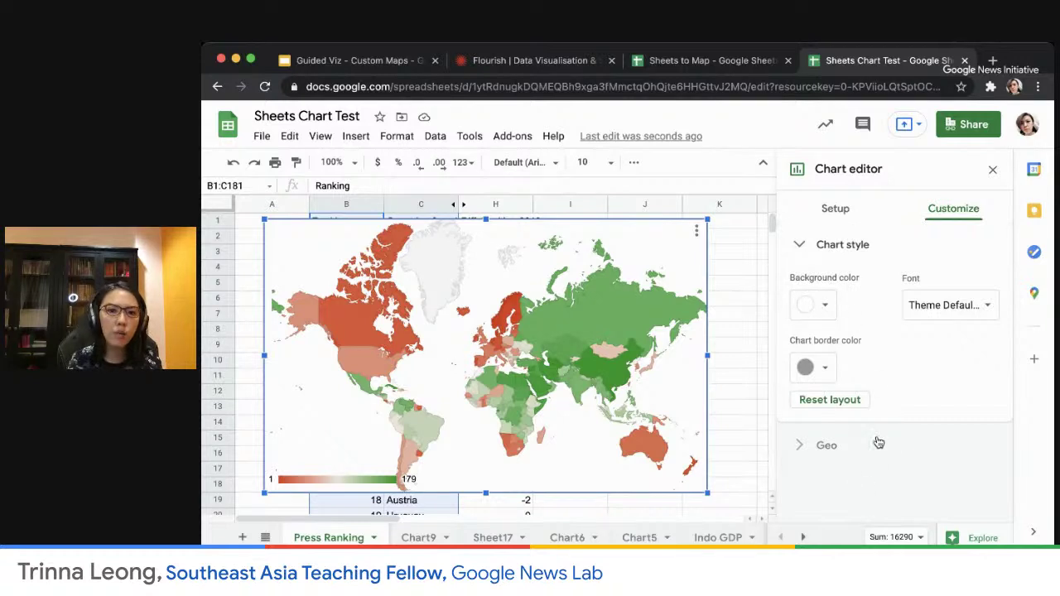
click(820, 446)
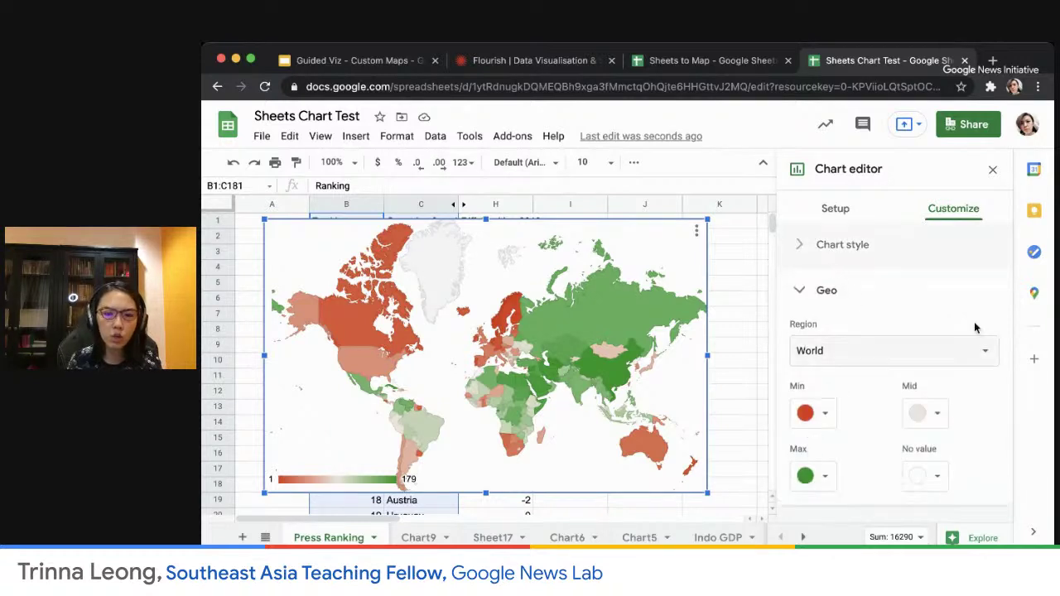
click(824, 419)
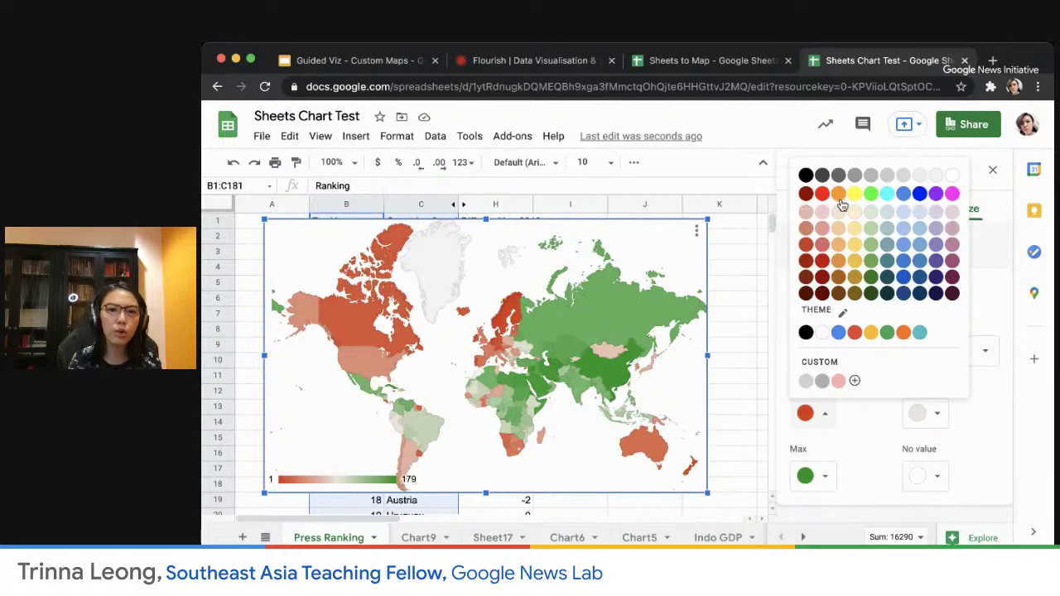
click(859, 451)
click(828, 416)
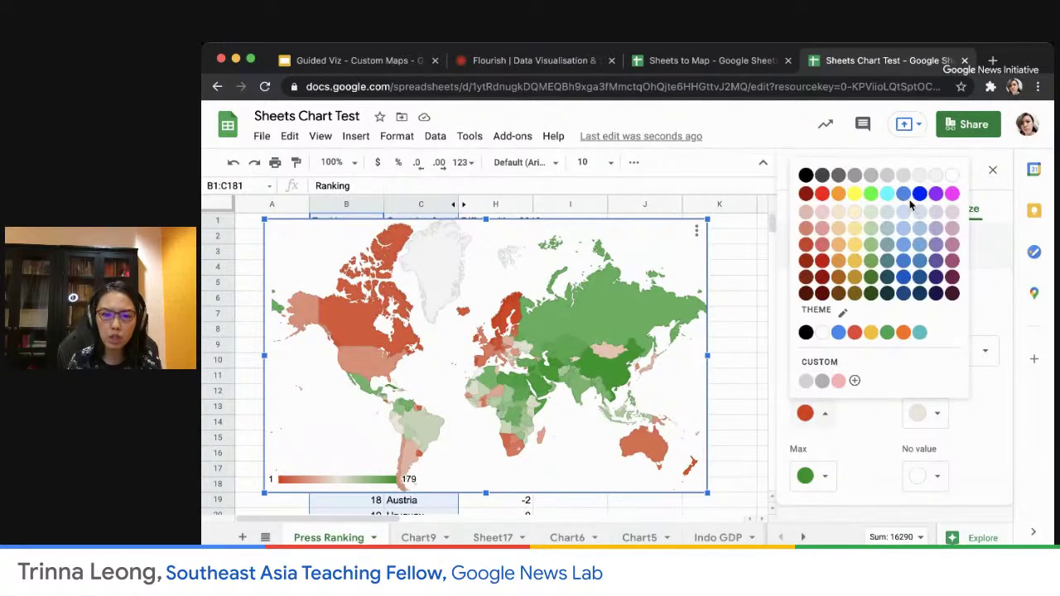
click(901, 243)
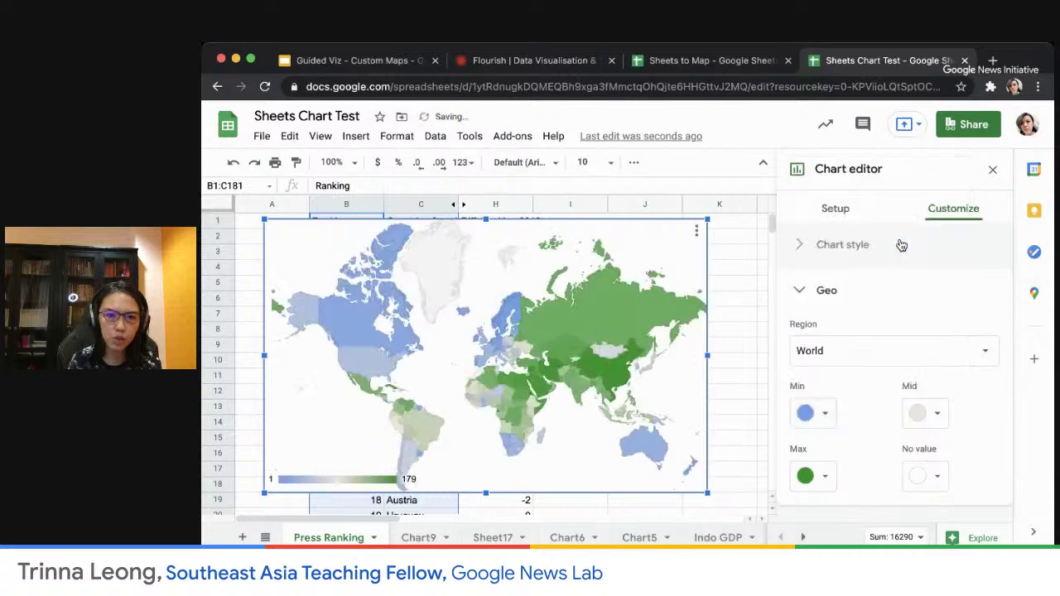
click(825, 476)
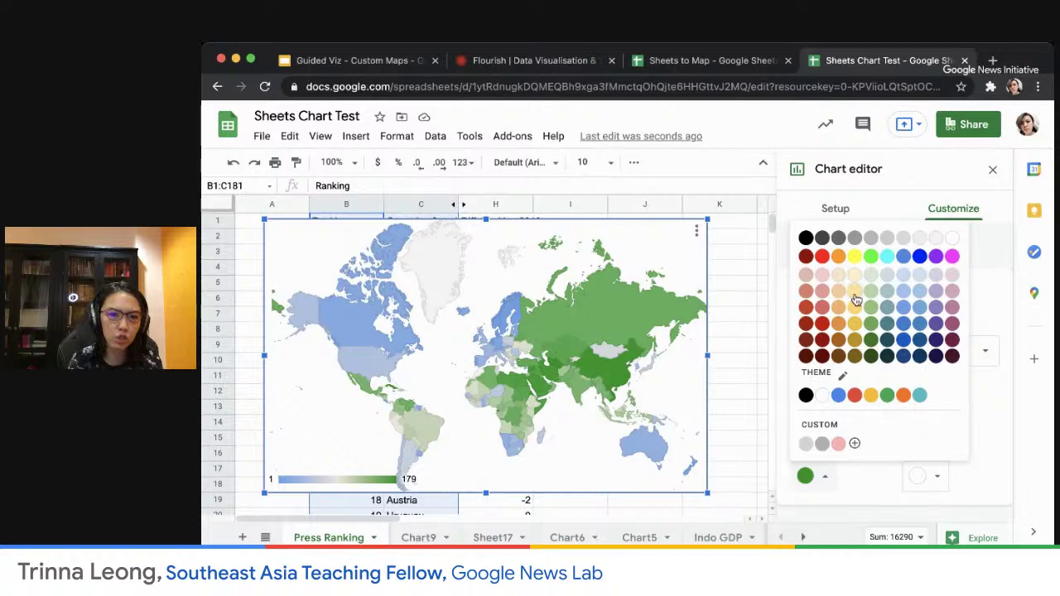
click(822, 323)
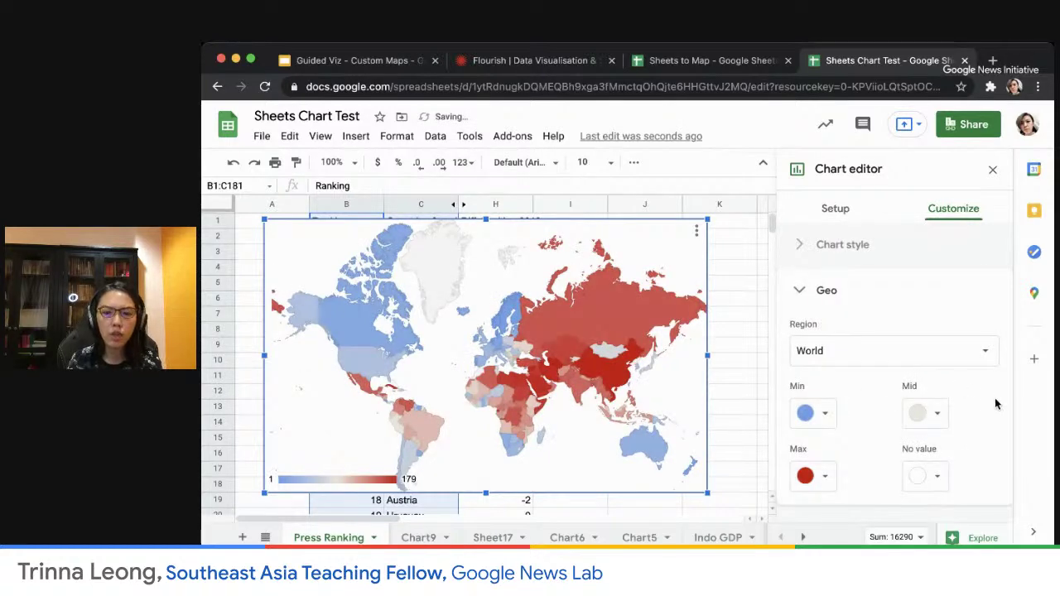
- Set the geo chart's mid color to light orange, close the chart editor and move the map beside the data columns
click(939, 417)
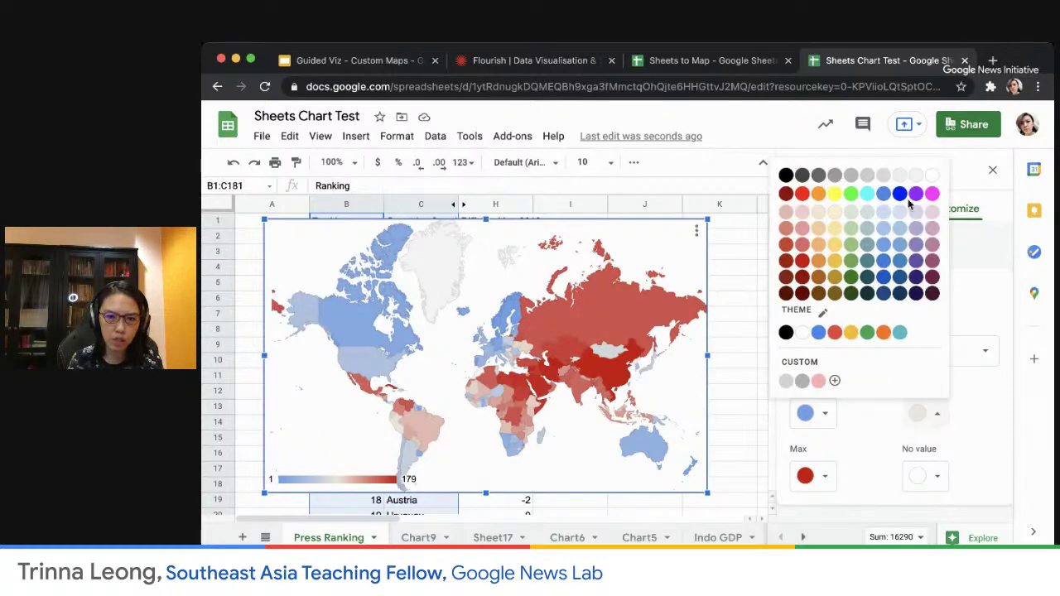
click(818, 247)
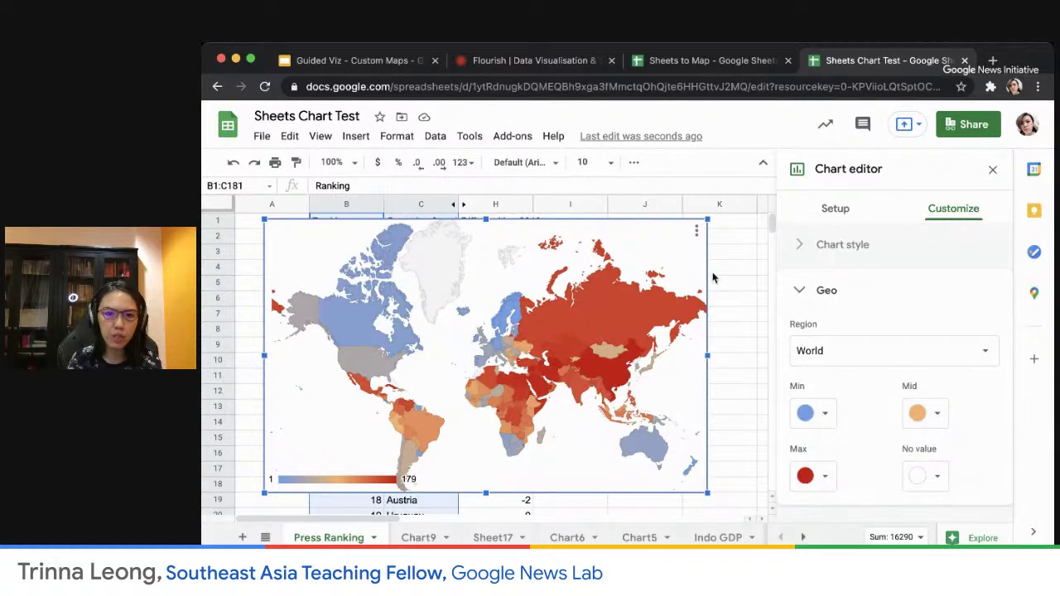
click(993, 170)
drag(659, 241, 940, 244)
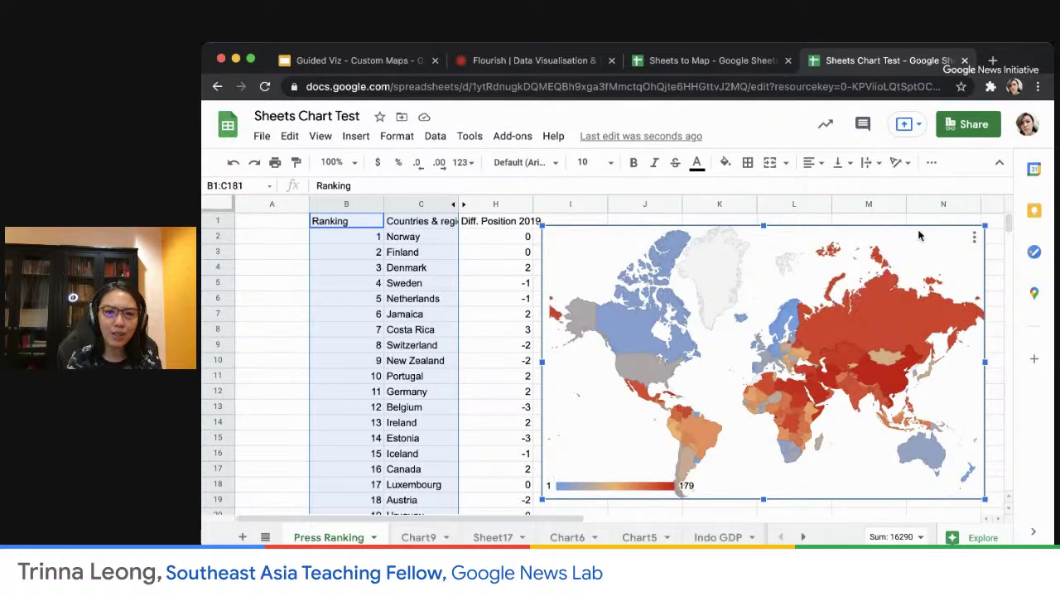
- Publish the Ranking geo chart to the web as interactive and view its iframe embed code
click(975, 239)
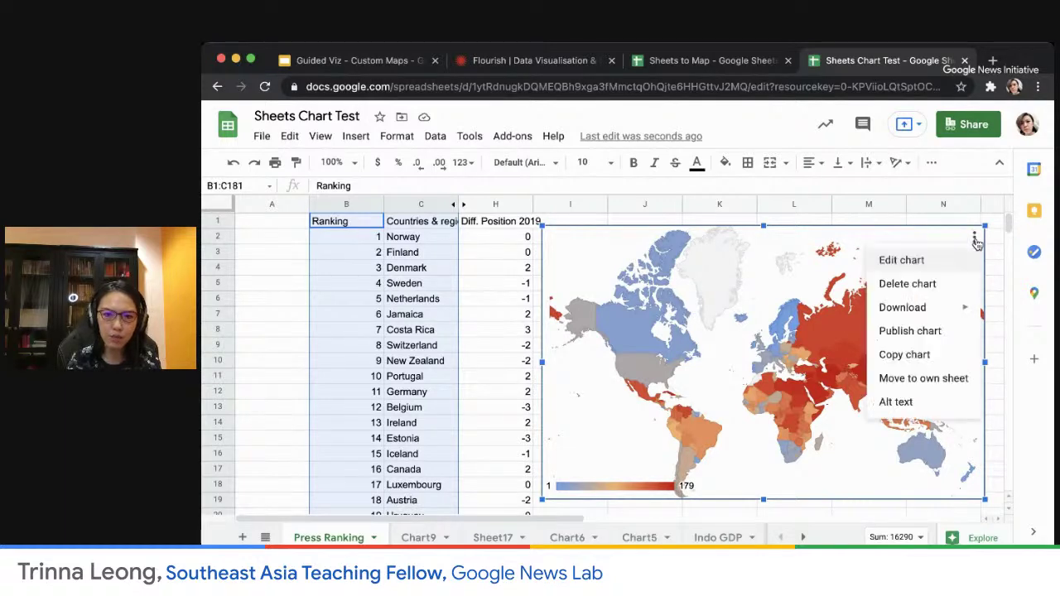
click(934, 333)
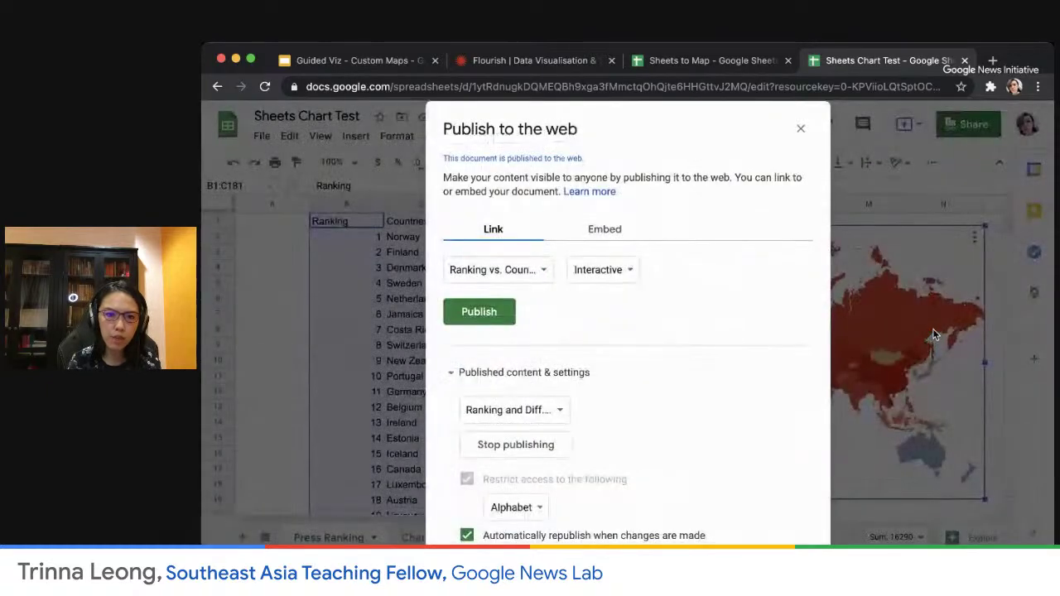
click(480, 313)
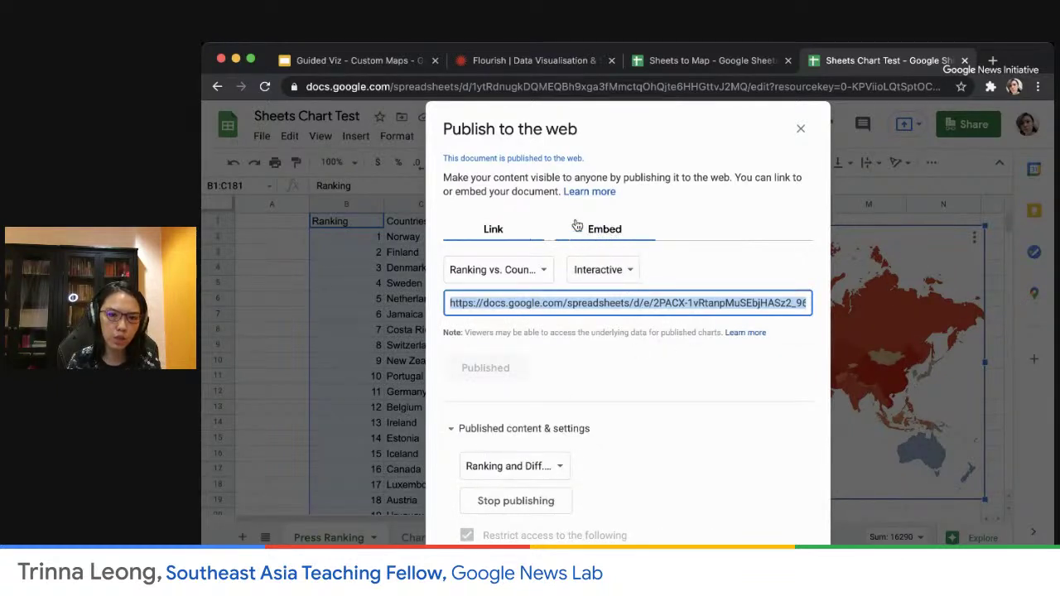
click(602, 231)
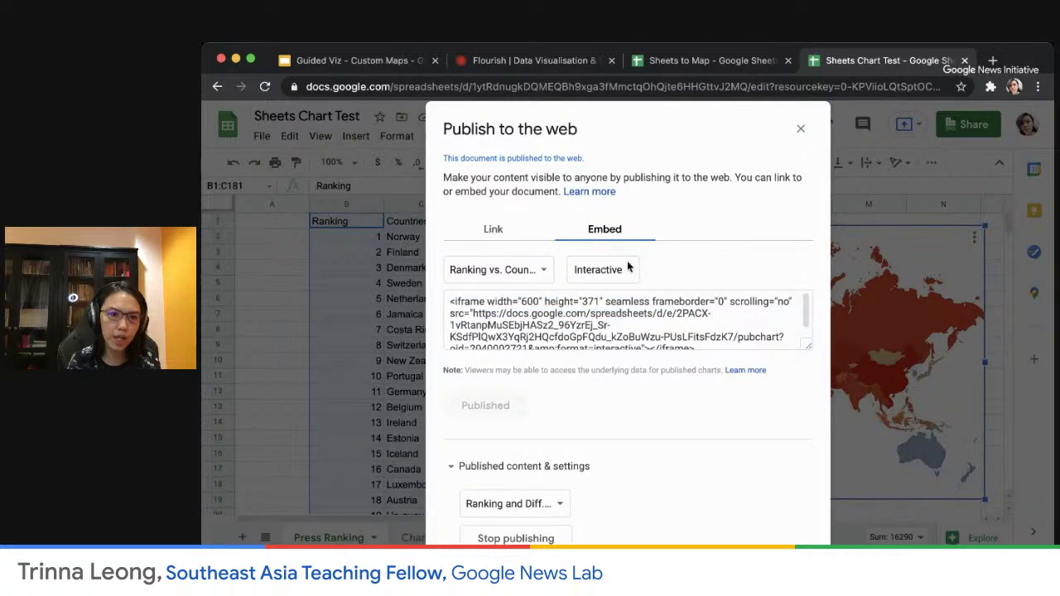
click(473, 308)
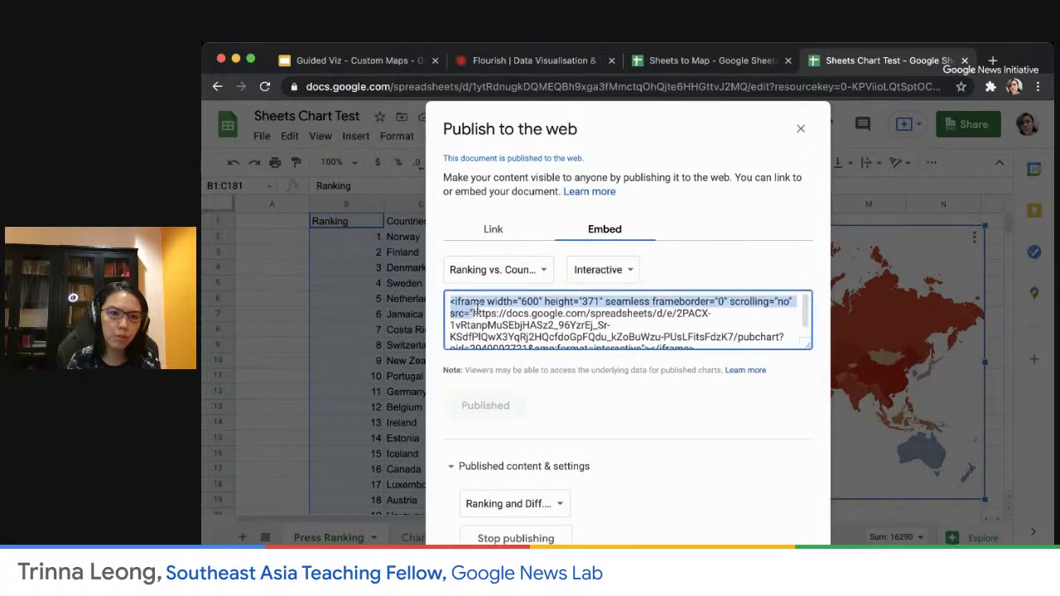
click(553, 318)
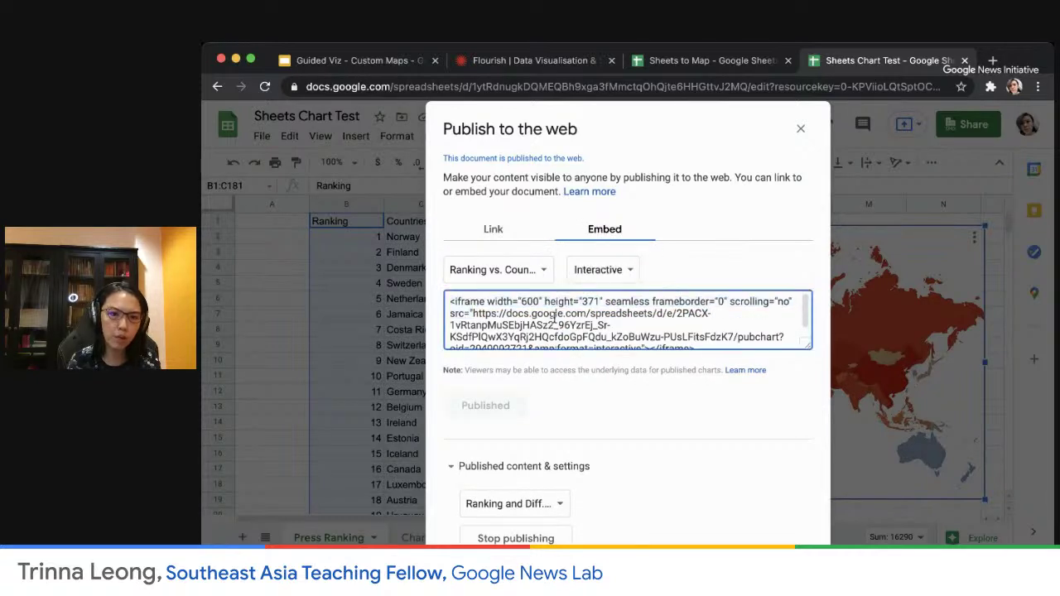
click(800, 131)
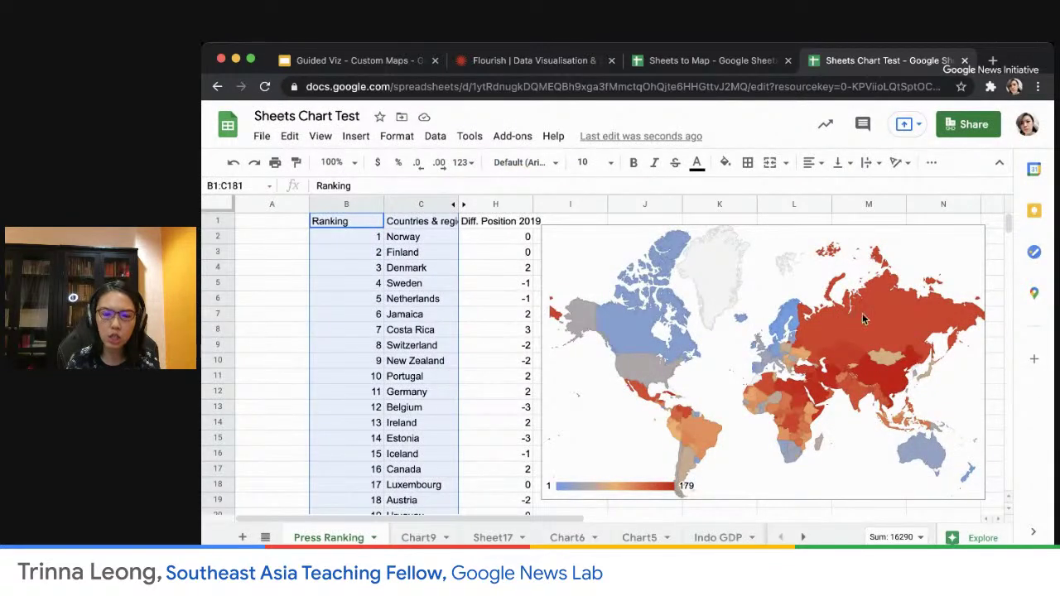
click(926, 247)
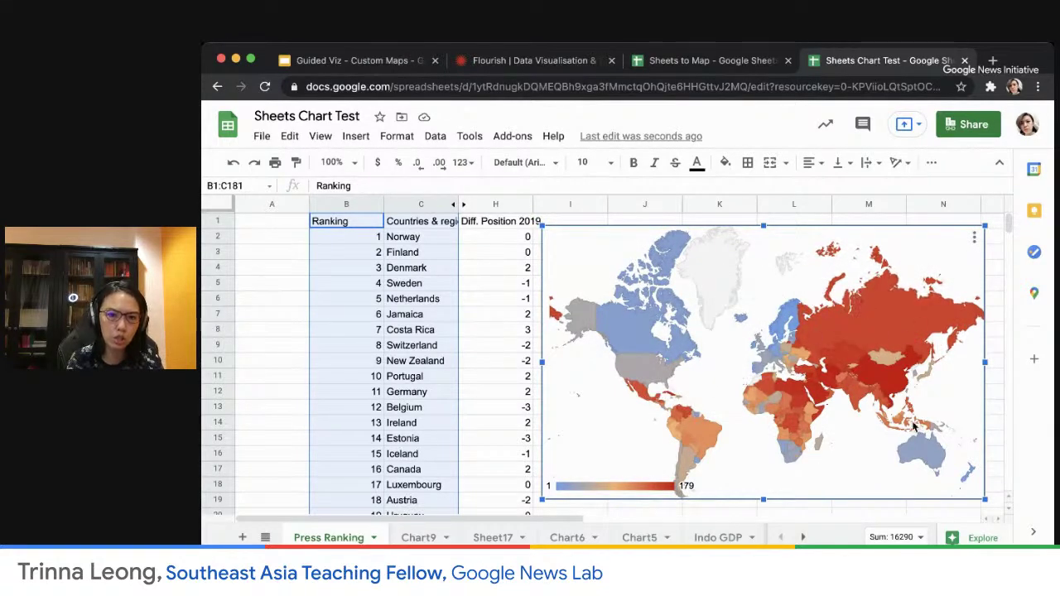
mouse_move(864, 326)
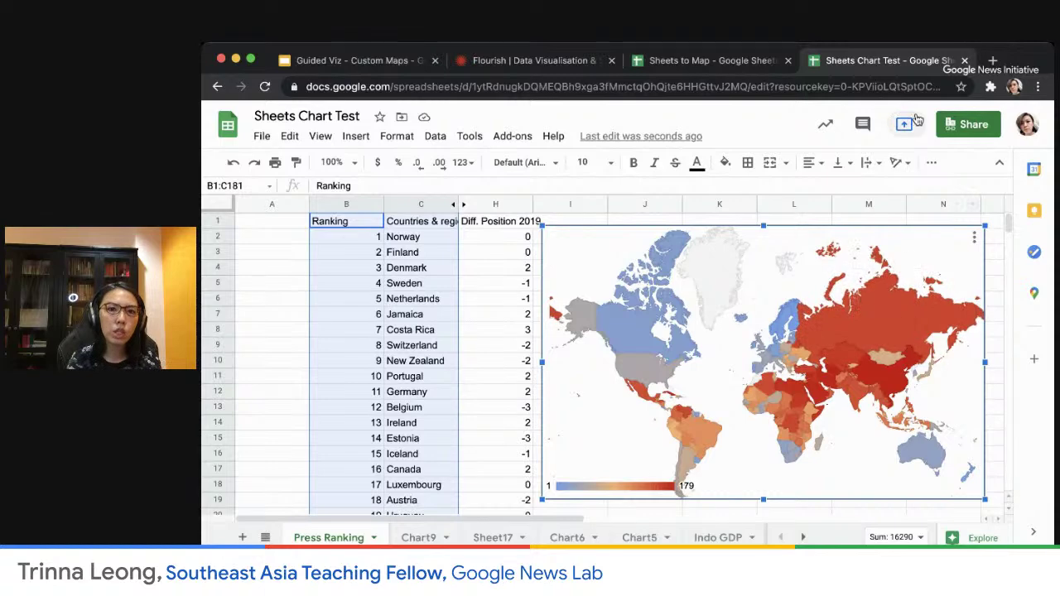
- Switch to the Guided Viz - Custom Maps slides and advance to the slide on Sheets to My Maps using coordinates
click(366, 64)
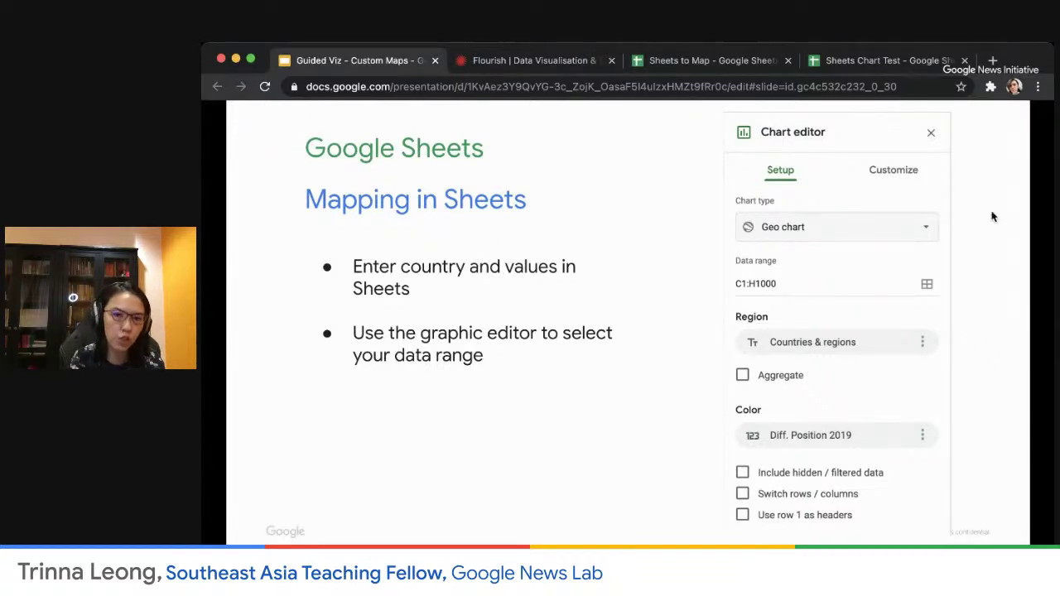
click(965, 270)
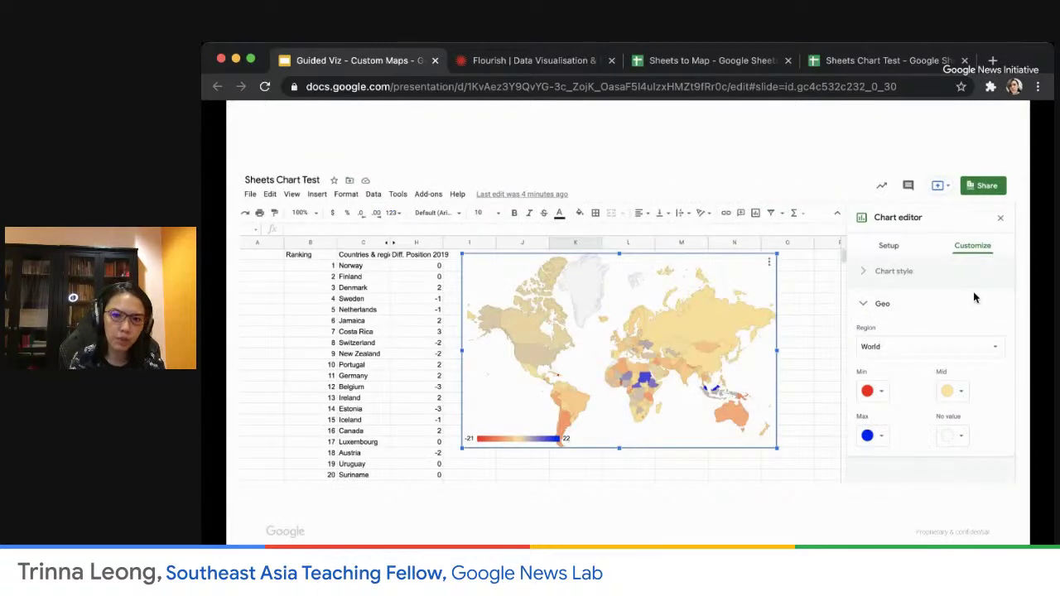
click(974, 296)
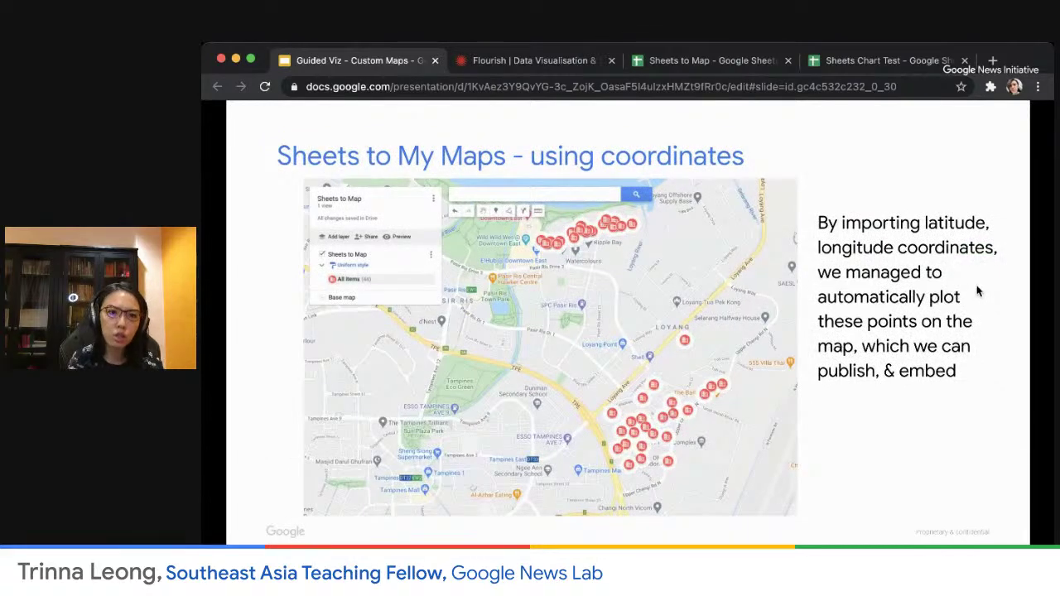
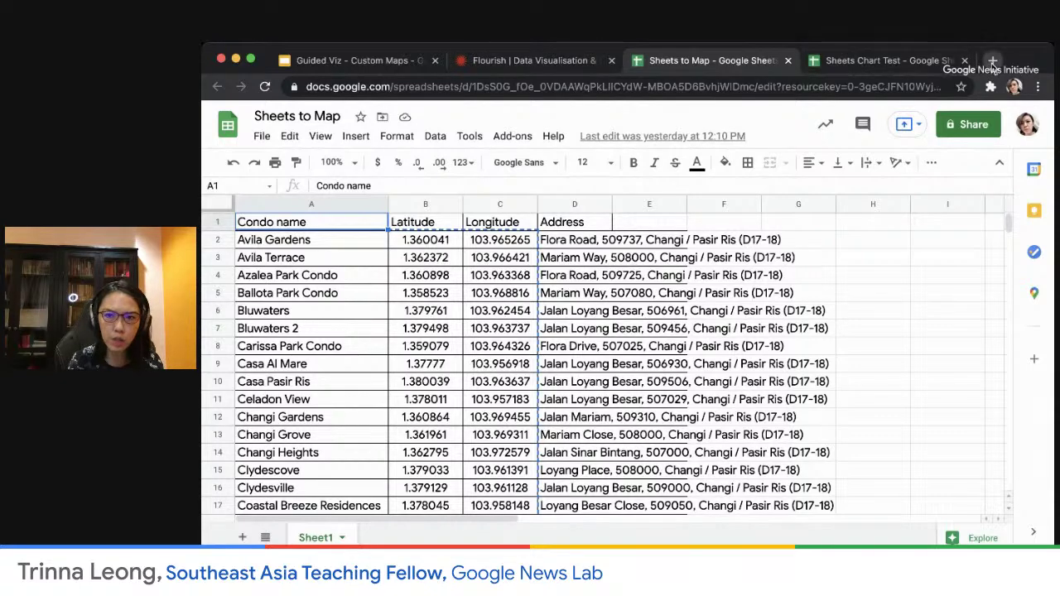
- Look up mymaps in a new browser tab and open the Google My Maps home page
click(992, 61)
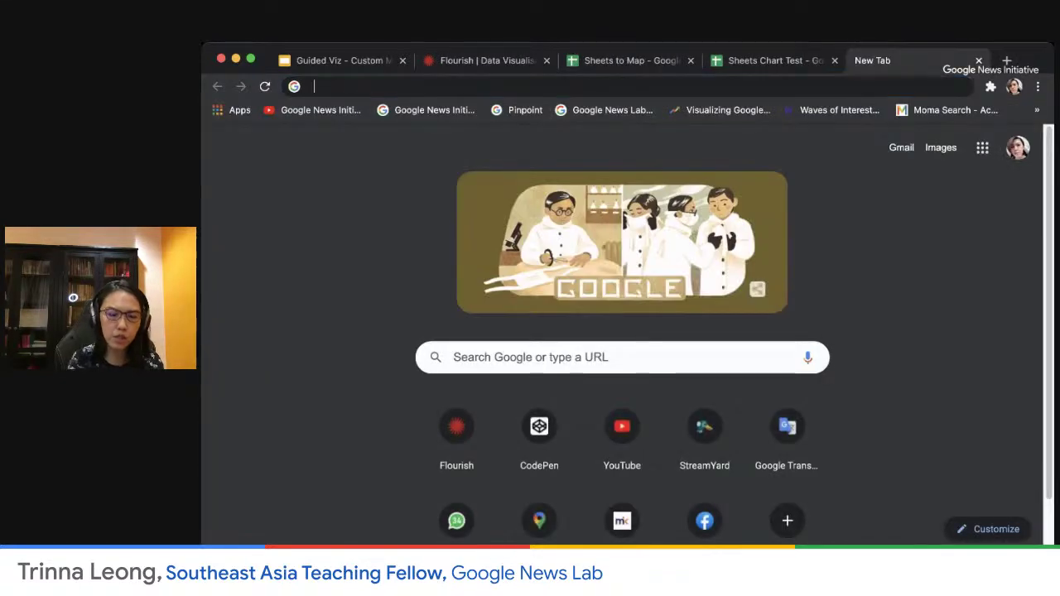
text(mymaps)
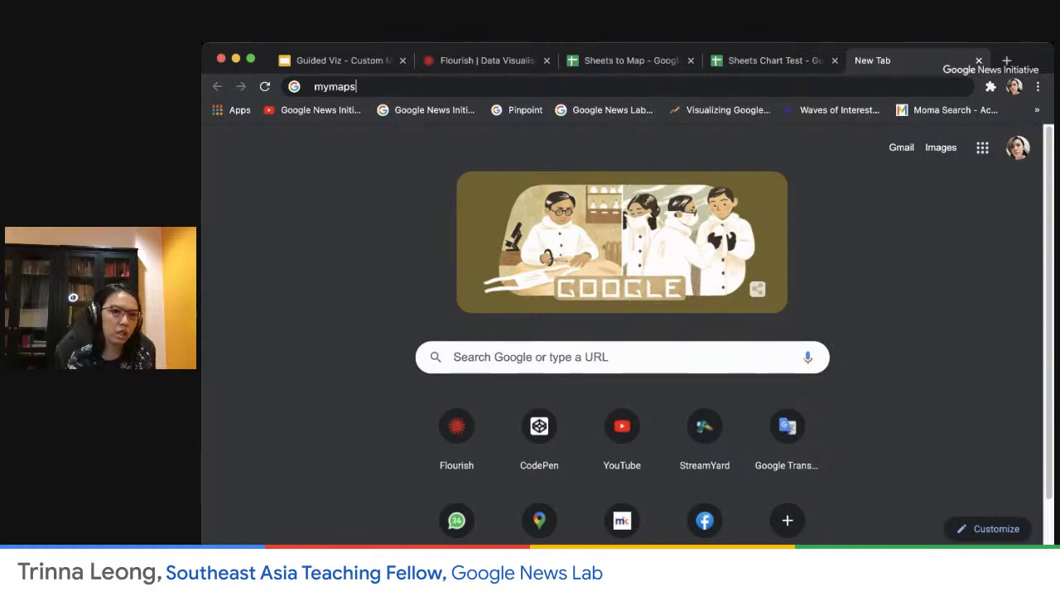
key(Return)
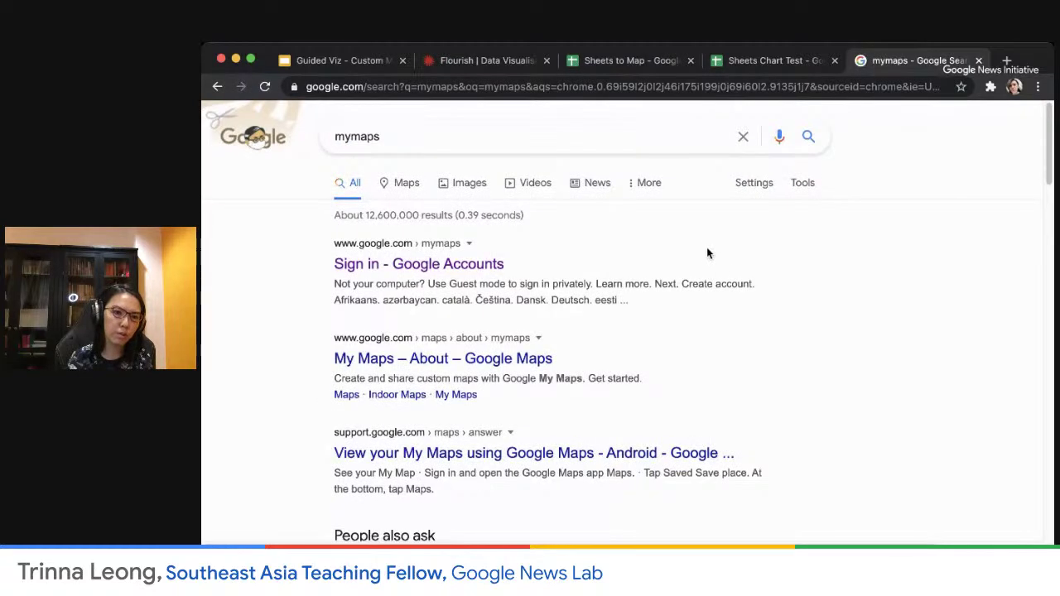
scroll(738, 341, down, 2)
scroll(738, 342, down, 4)
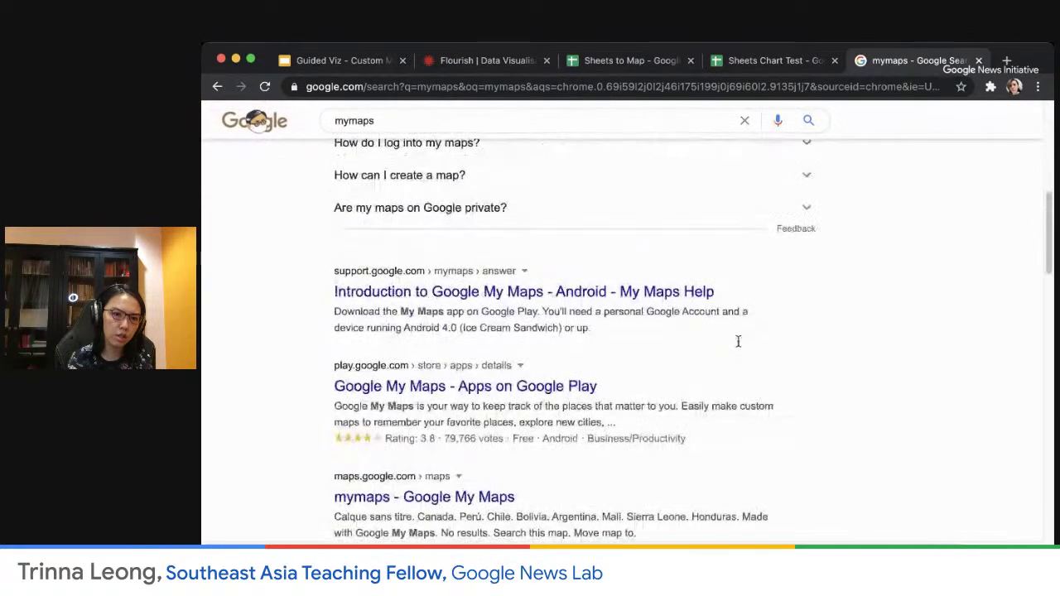
scroll(738, 341, down, 1)
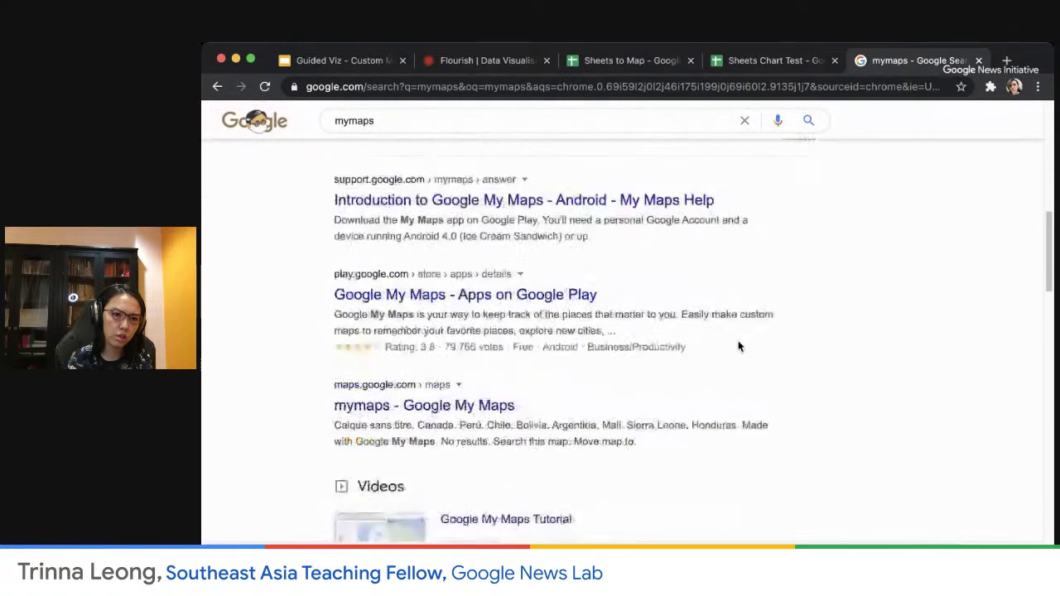
click(462, 123)
click(454, 83)
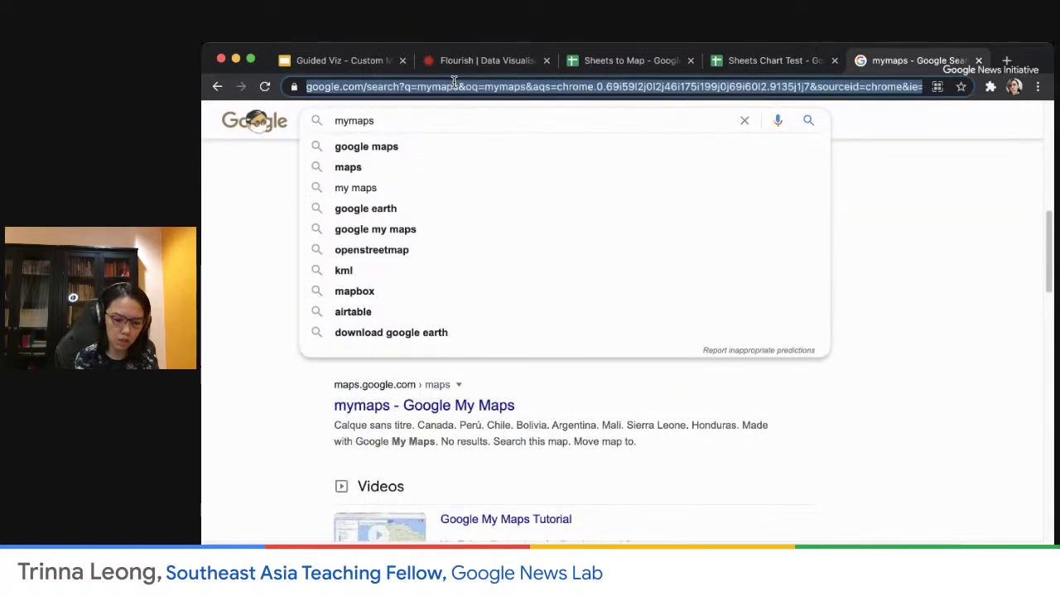
text(mymaps)
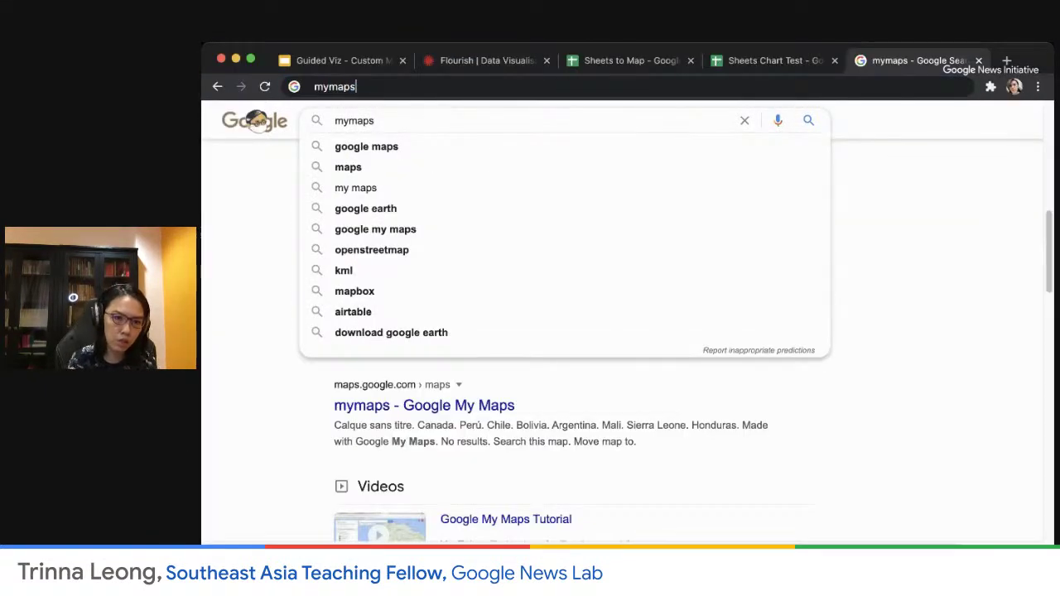
key(Return)
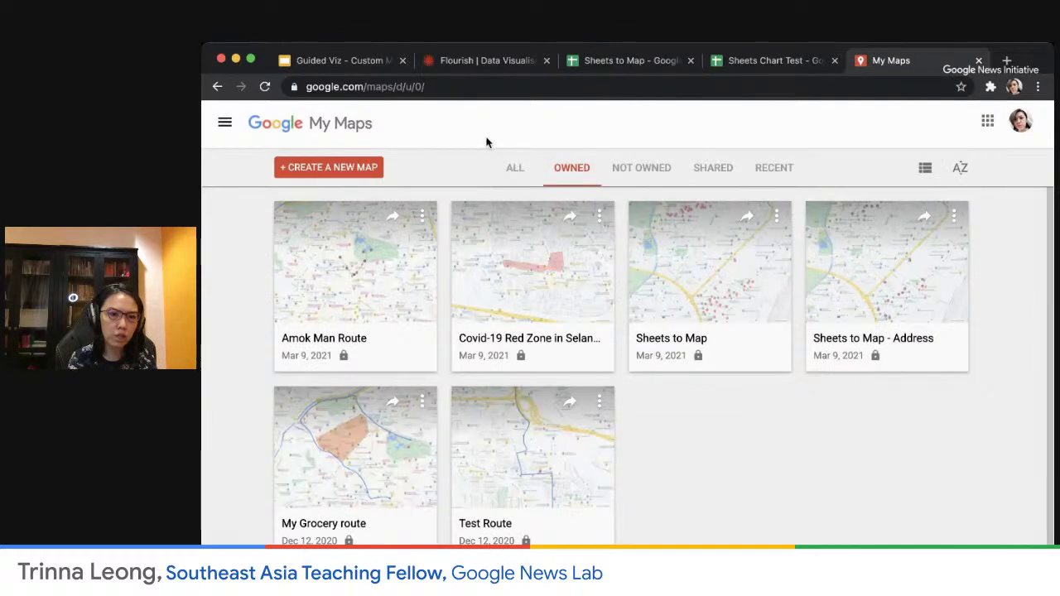
- Create a new map titled Properties in Singapore with the description ABCDEFG
click(351, 169)
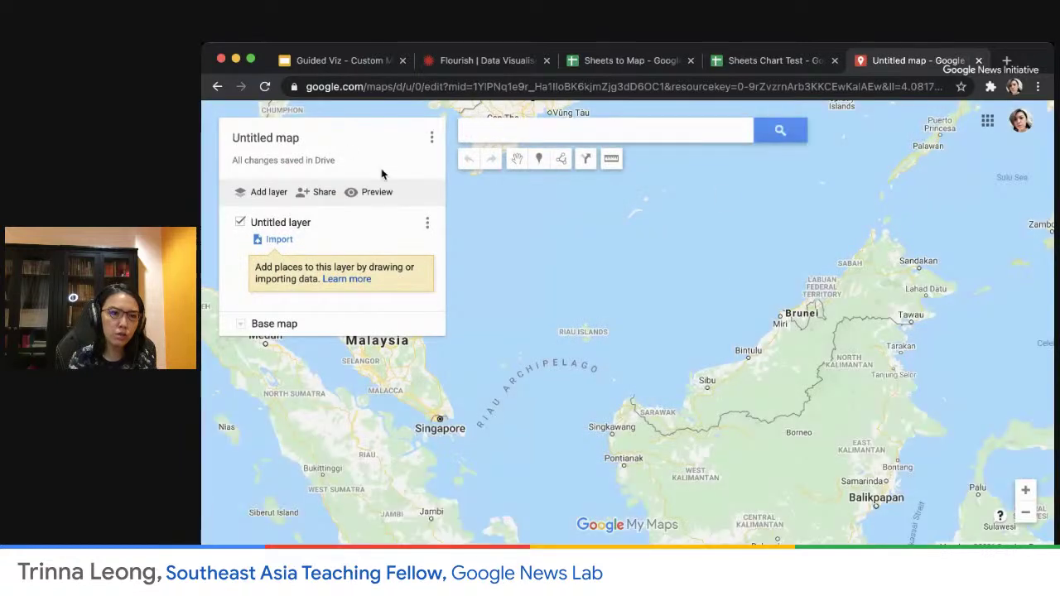
click(253, 141)
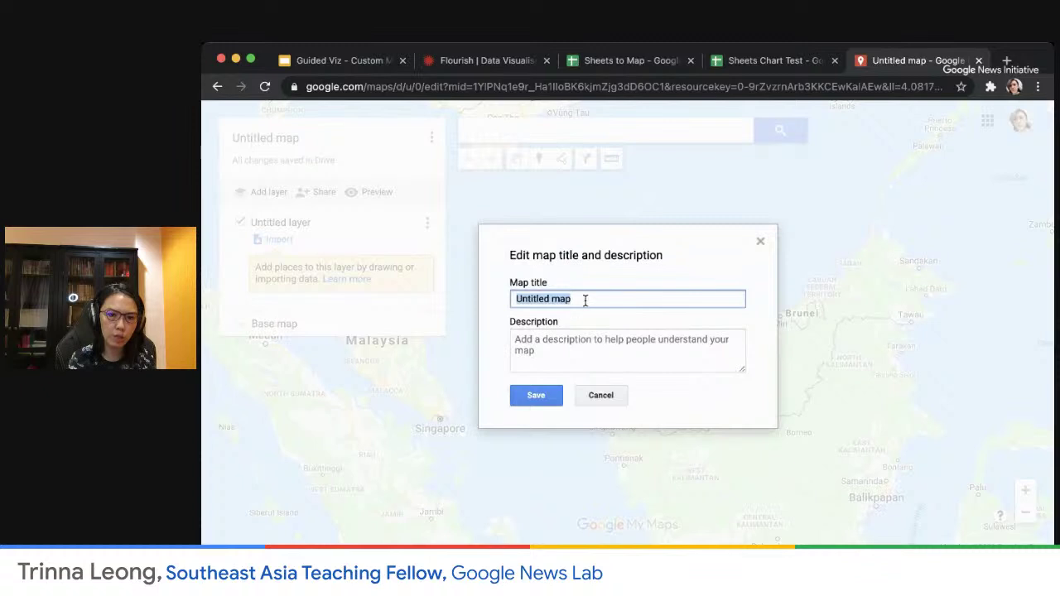
text(Prope)
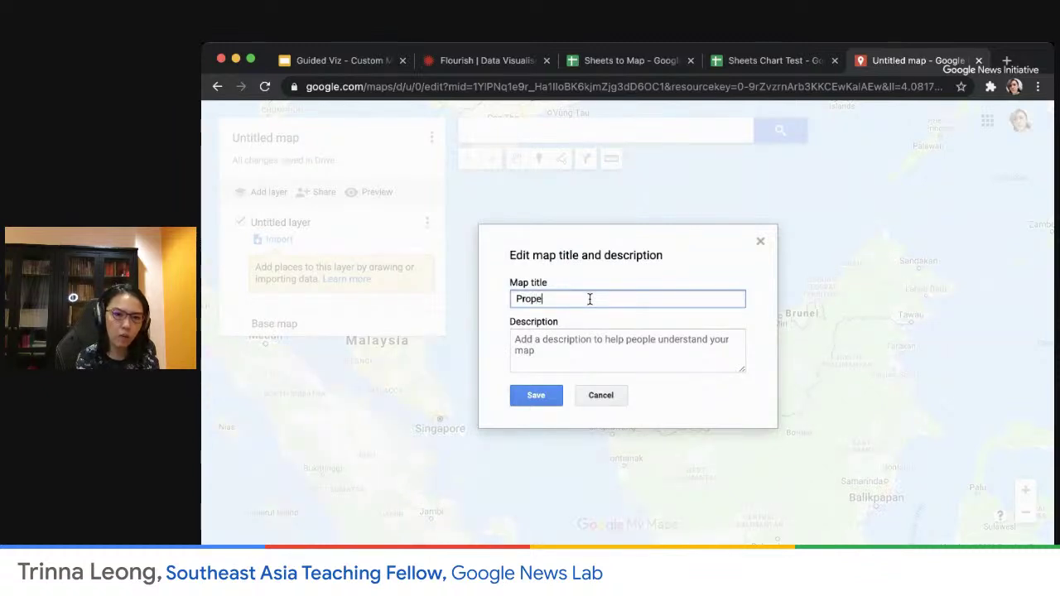
text(rties in Singapore)
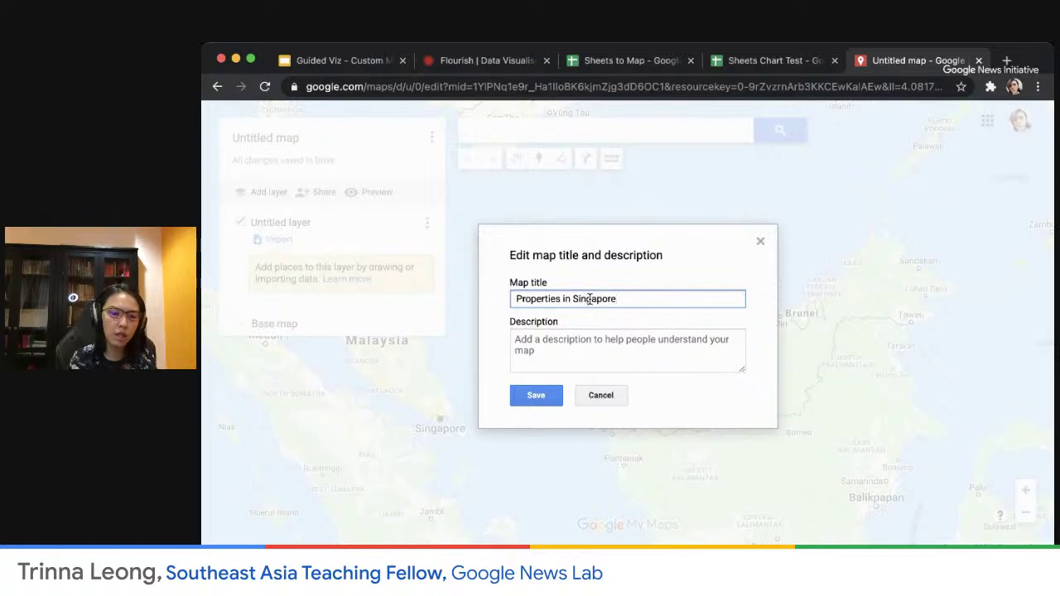
click(645, 349)
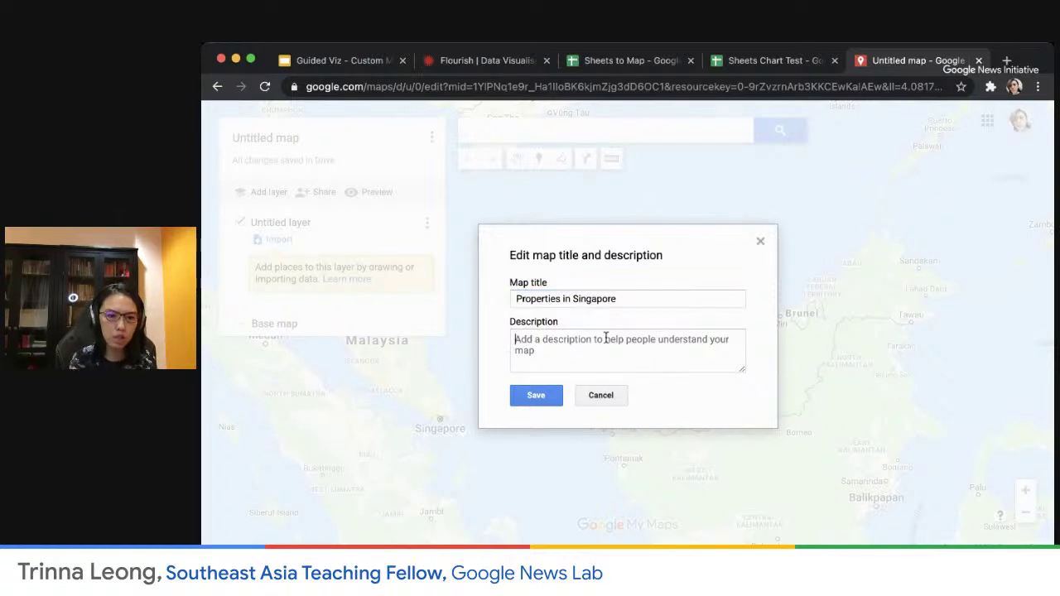
text(ABCDEFG)
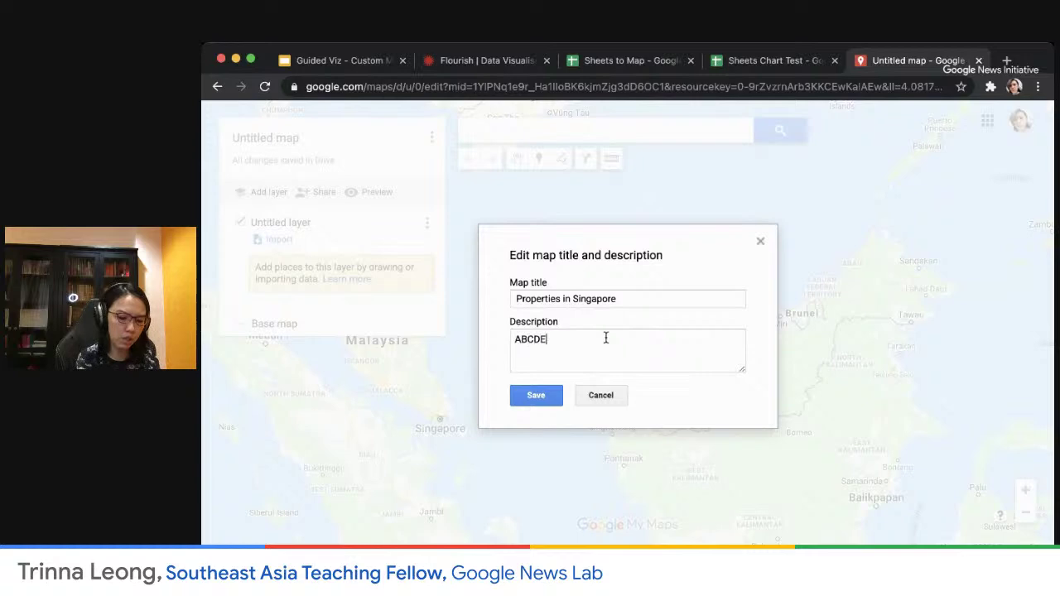
click(522, 398)
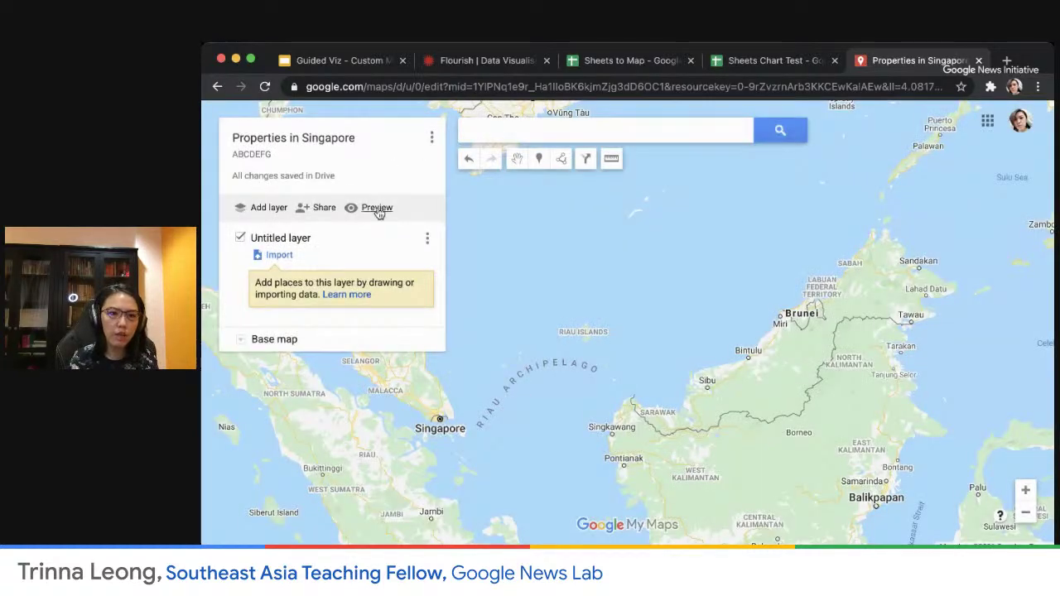
- Import the Sheets to Map spreadsheet from Google Drive into the untitled layer
click(286, 258)
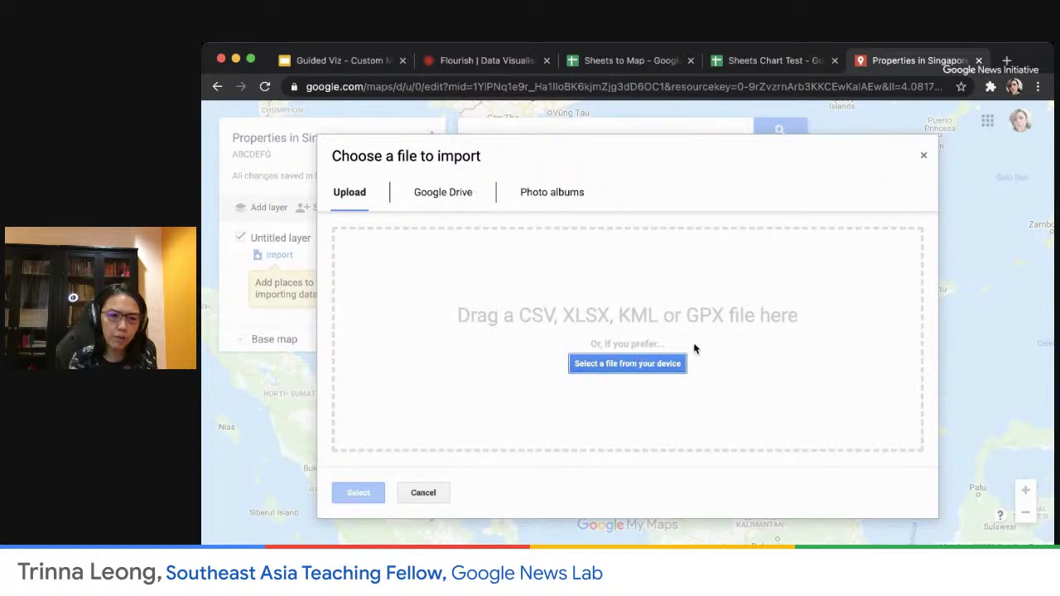
click(447, 194)
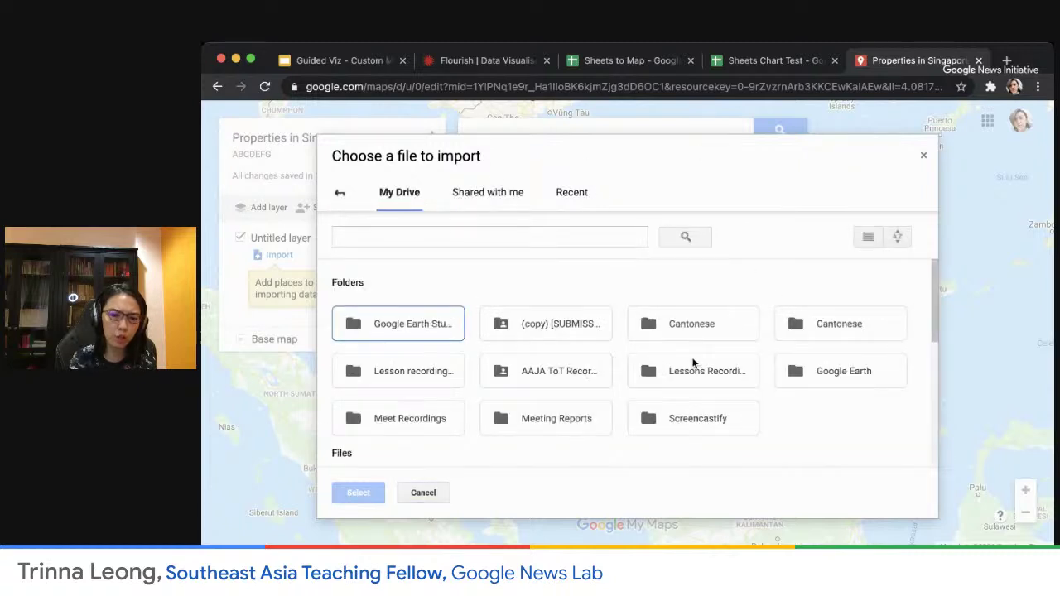
scroll(716, 362, down, 5)
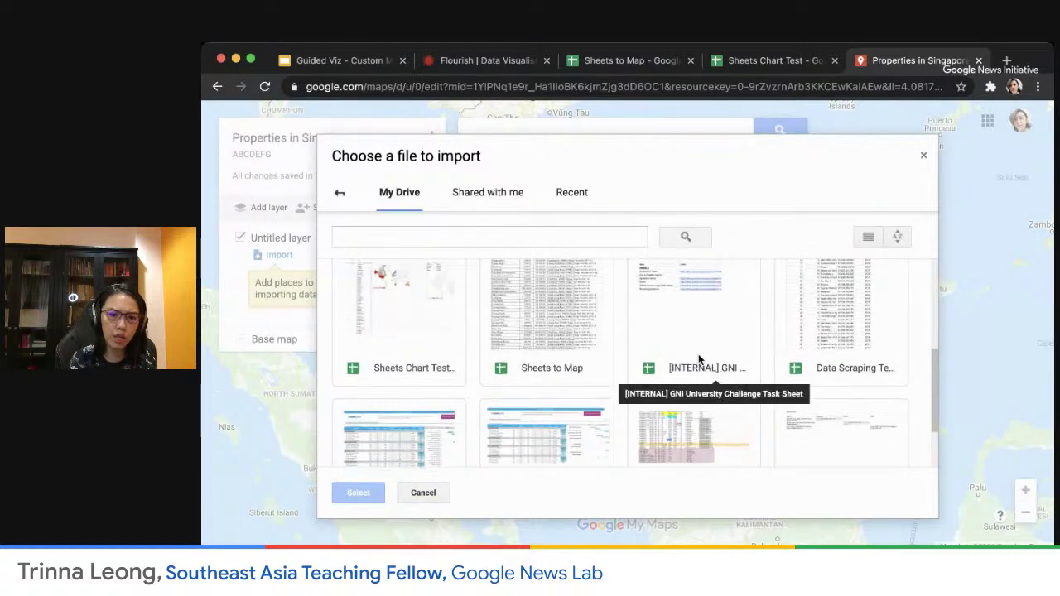
click(545, 324)
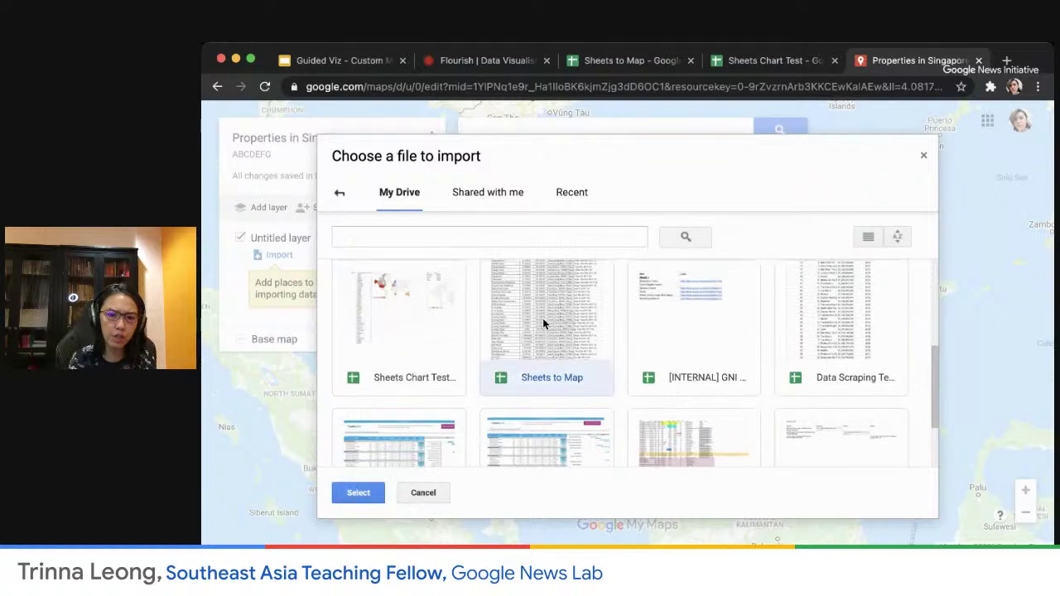
click(359, 494)
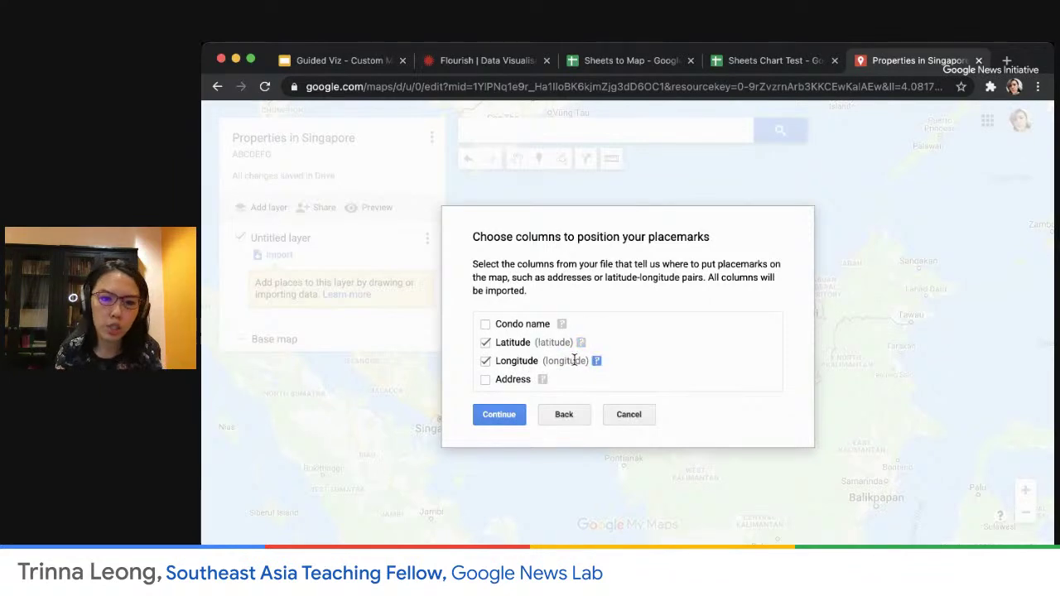
- Position the placemarks by the Latitude and Longitude columns, title them by Condo name and finish the import
click(497, 416)
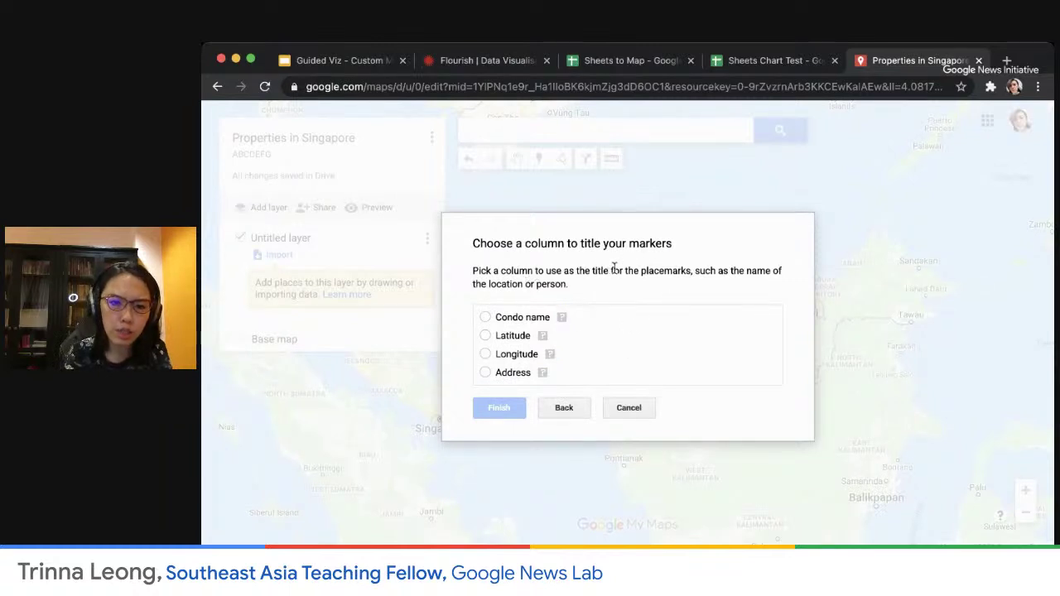
click(484, 317)
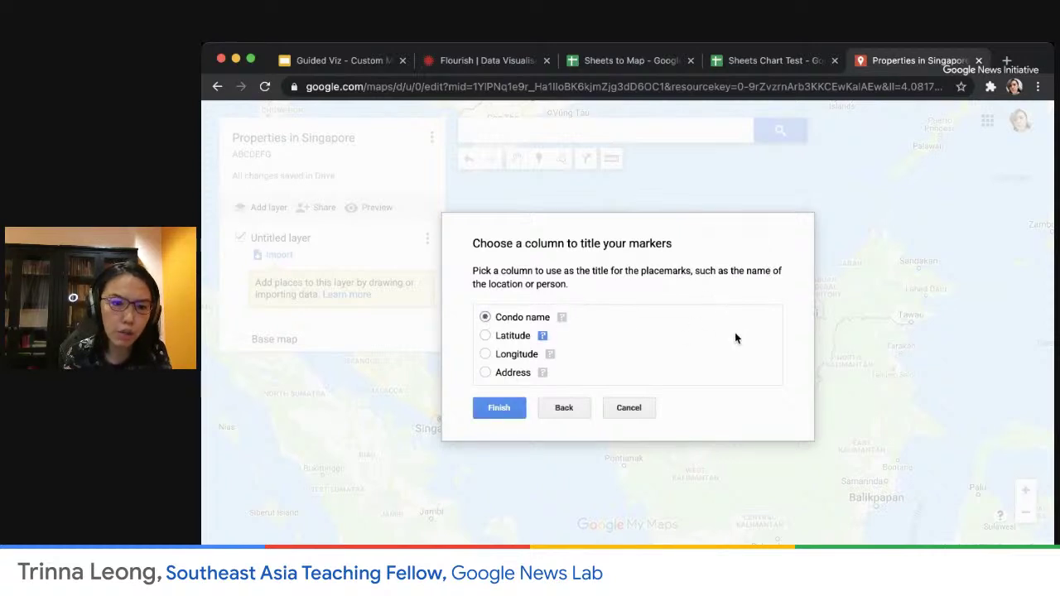
click(498, 408)
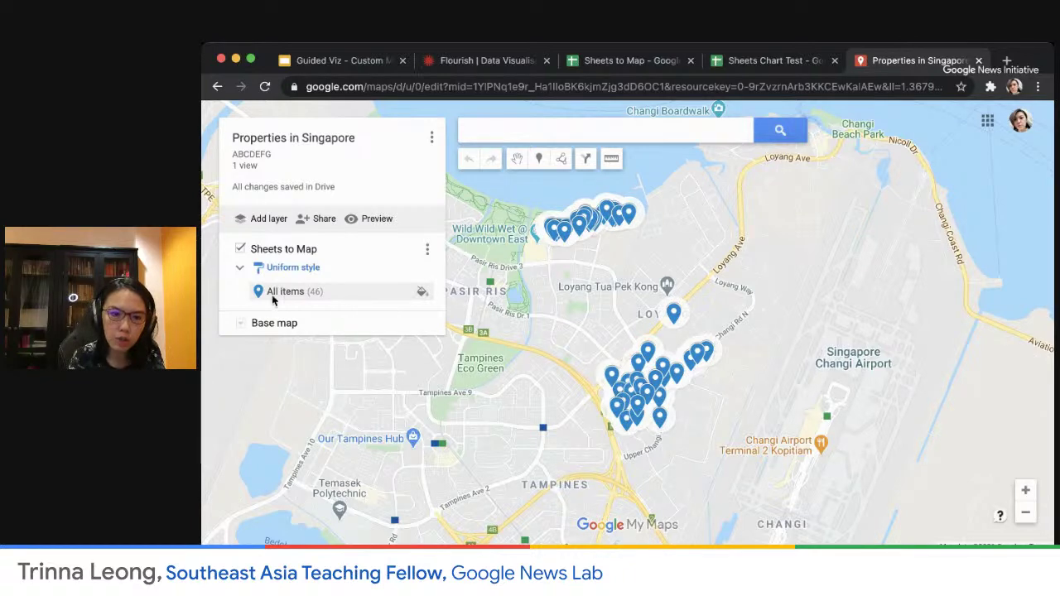
- Look at the style options for all items in the Sheets to Map layer and expand its list of properties
click(422, 295)
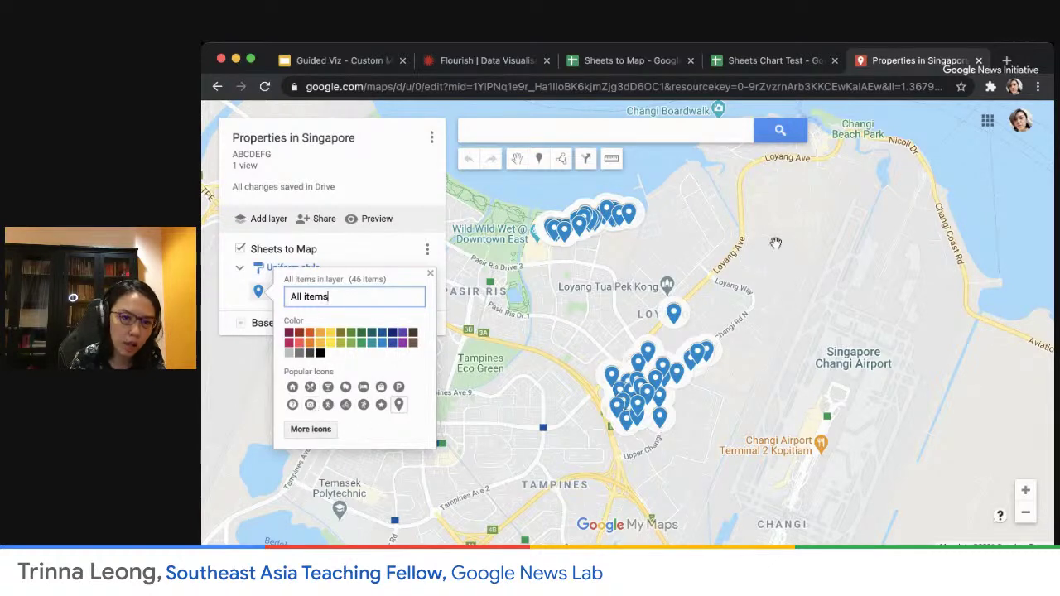
click(430, 274)
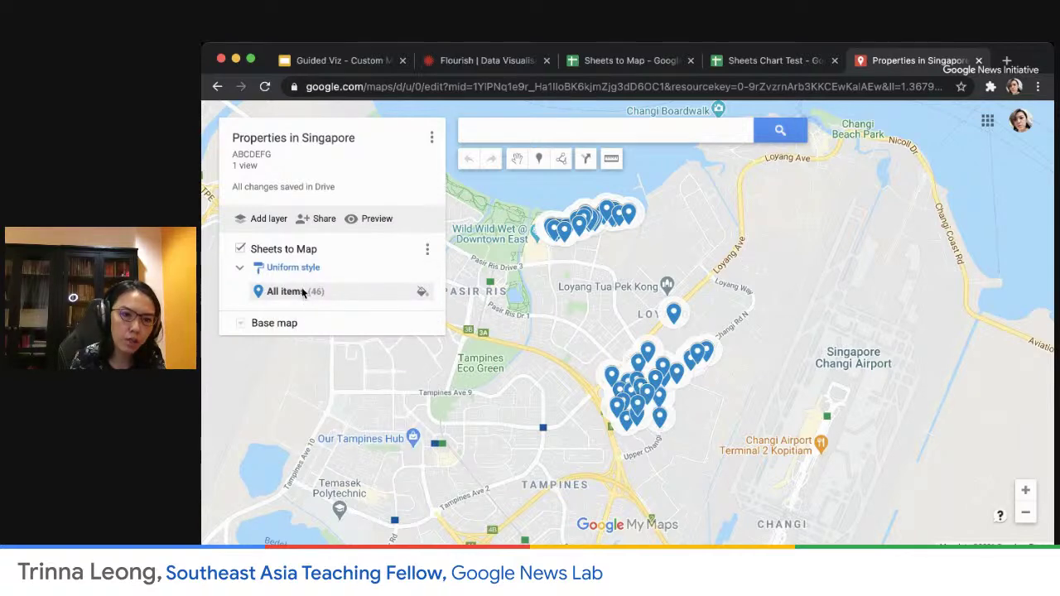
click(239, 270)
click(240, 270)
click(238, 268)
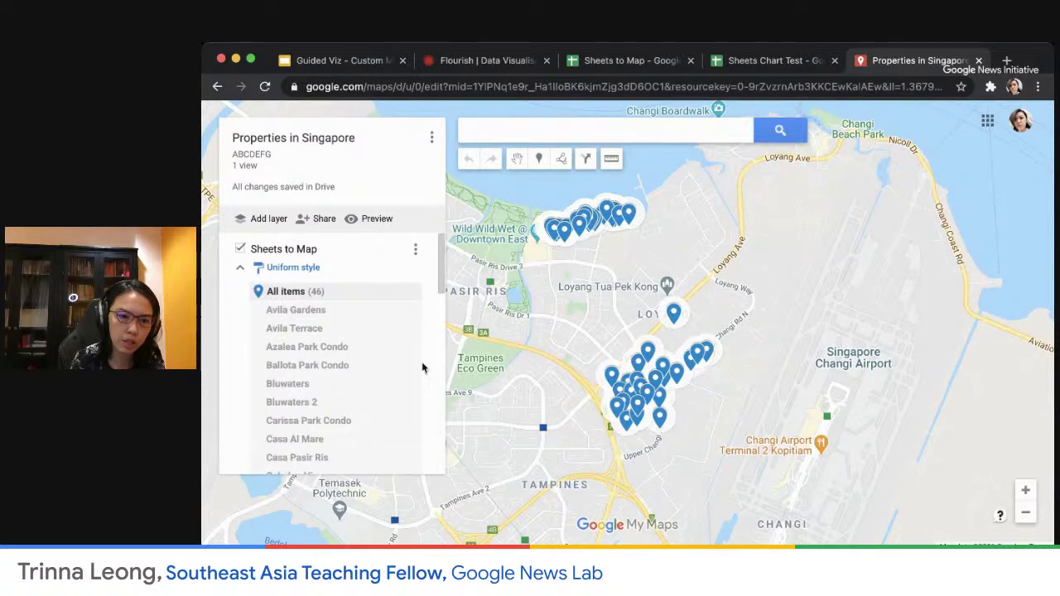
- View the placemark details of Bluwaters, Casa Al Mare and Casa Pasir Ris from the layer's property list
scroll(354, 364, down, 1)
click(331, 370)
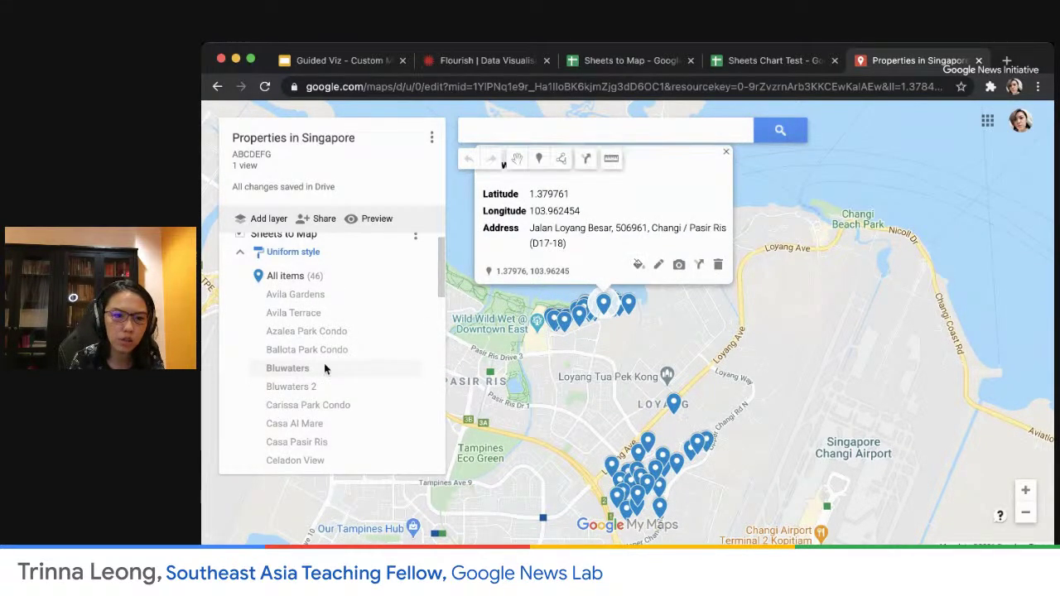
click(322, 423)
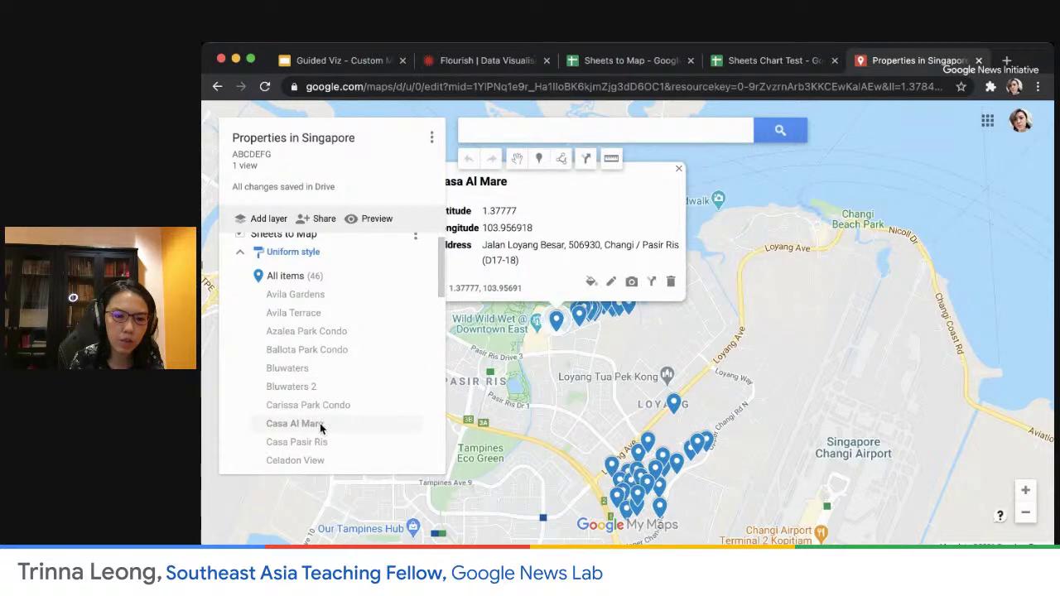
click(316, 444)
scroll(323, 406, down, 5)
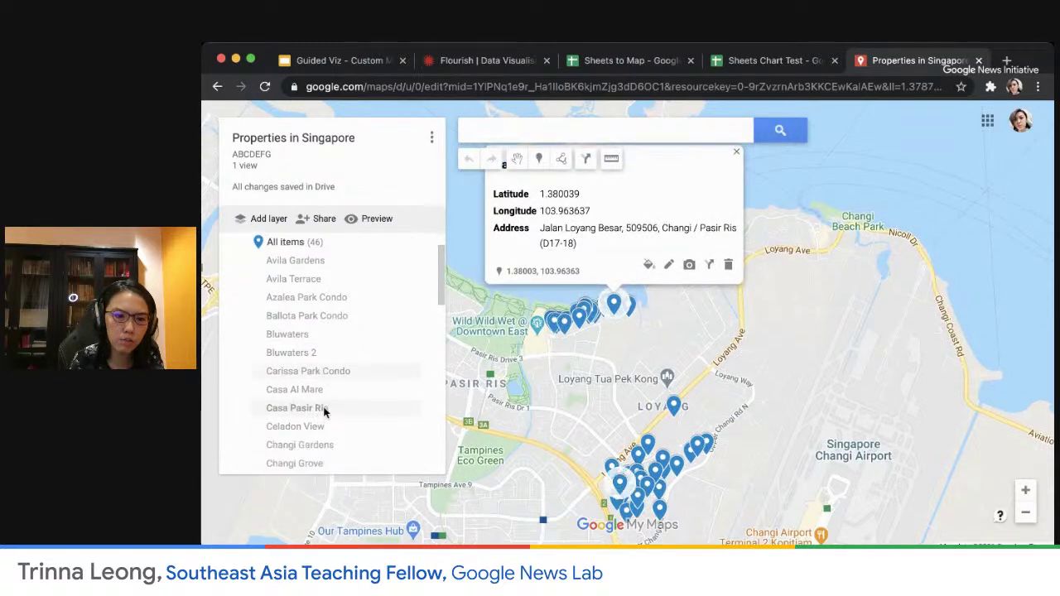
- From the Loyang Villas placemark's style settings, change the layer's markers to the fork-and-knife icon
click(649, 452)
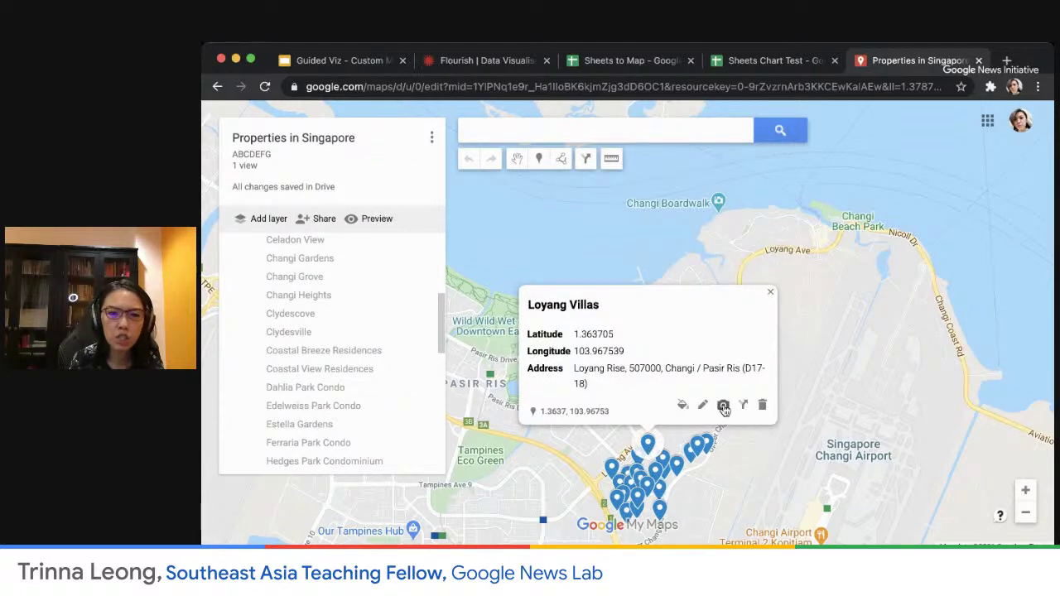
click(680, 406)
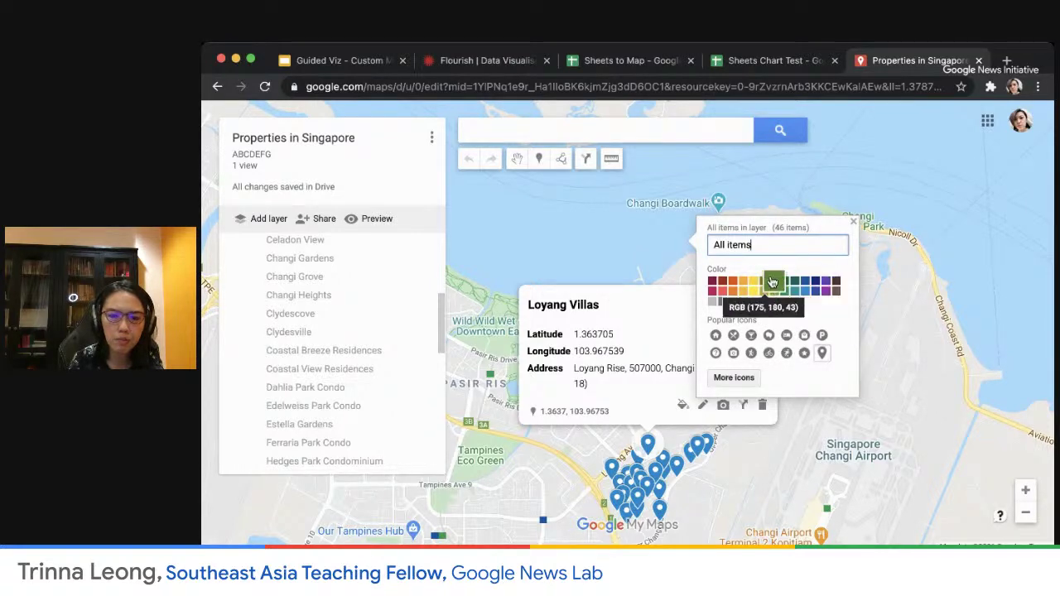
click(733, 334)
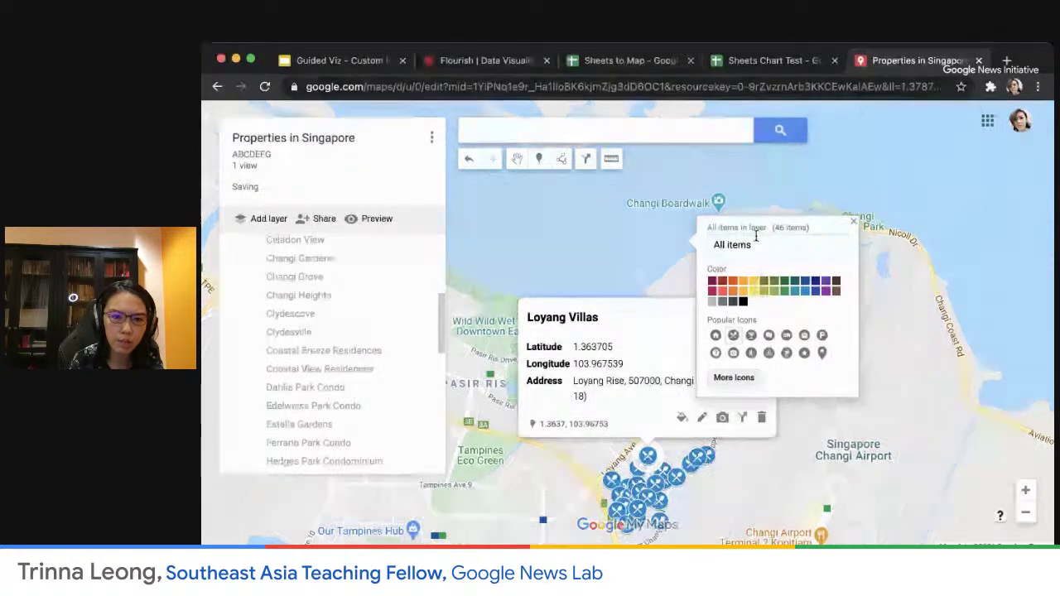
- Rename the layer's item group as Loyang Villas
text(Loyang Villa)
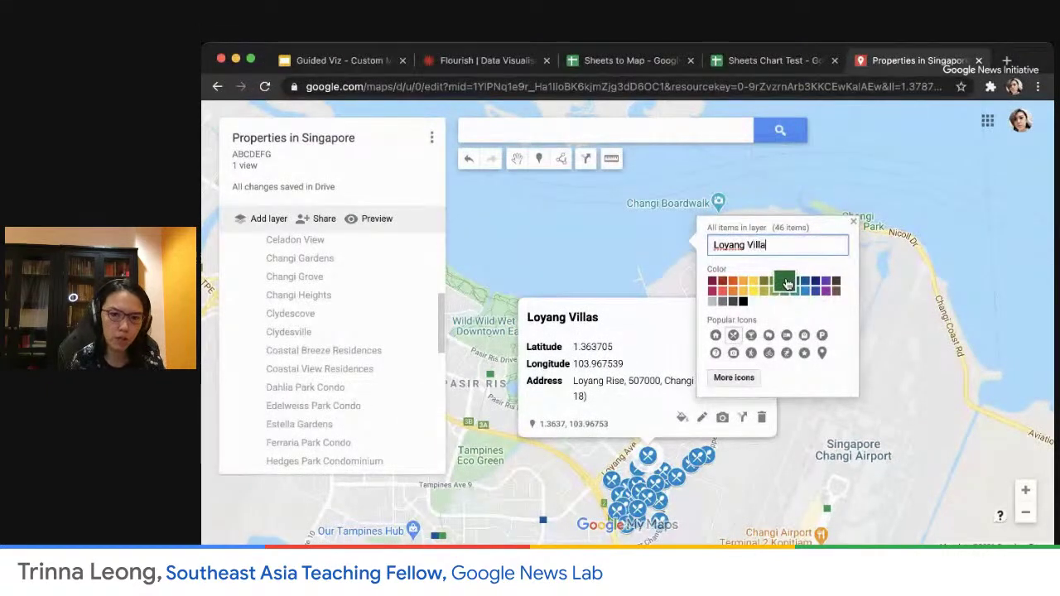
text(s)
key(Return)
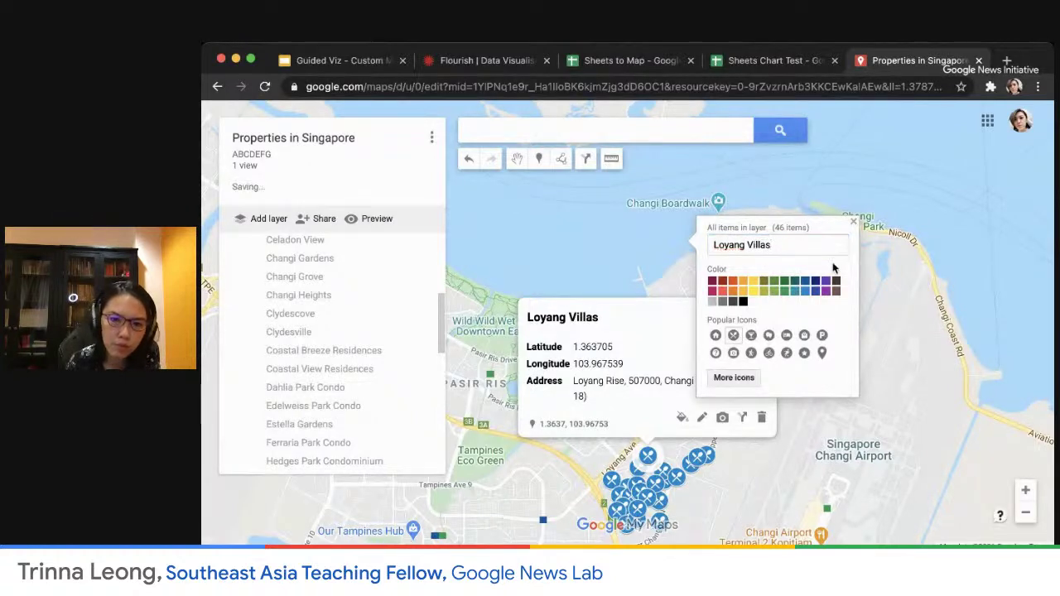
- Try to clear the item group's name in the style settings of the Coastal Breeze Residences placemark
click(313, 354)
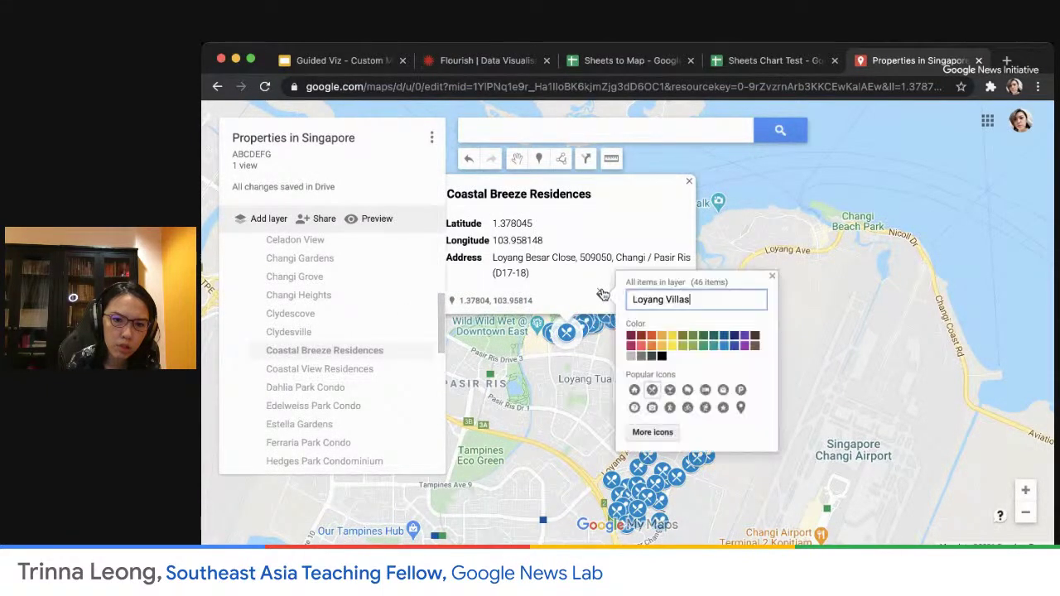
click(717, 299)
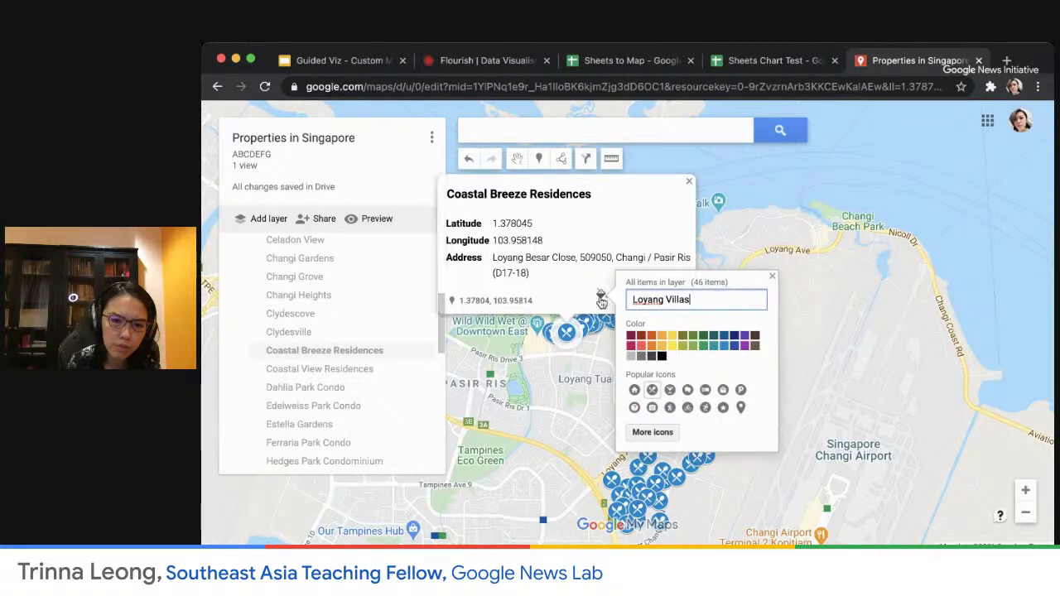
key(BackSpace)
key(BackSpace)
key(BackSpace)
key(BackSpace)
key(BackSpace)
key(BackSpace)
key(BackSpace)
key(BackSpace)
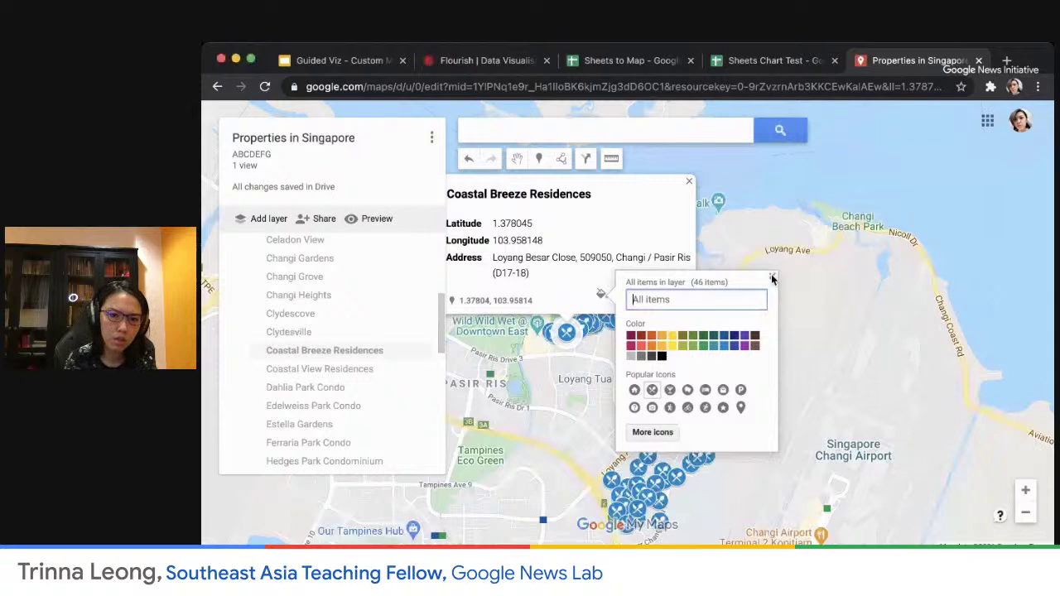
click(771, 277)
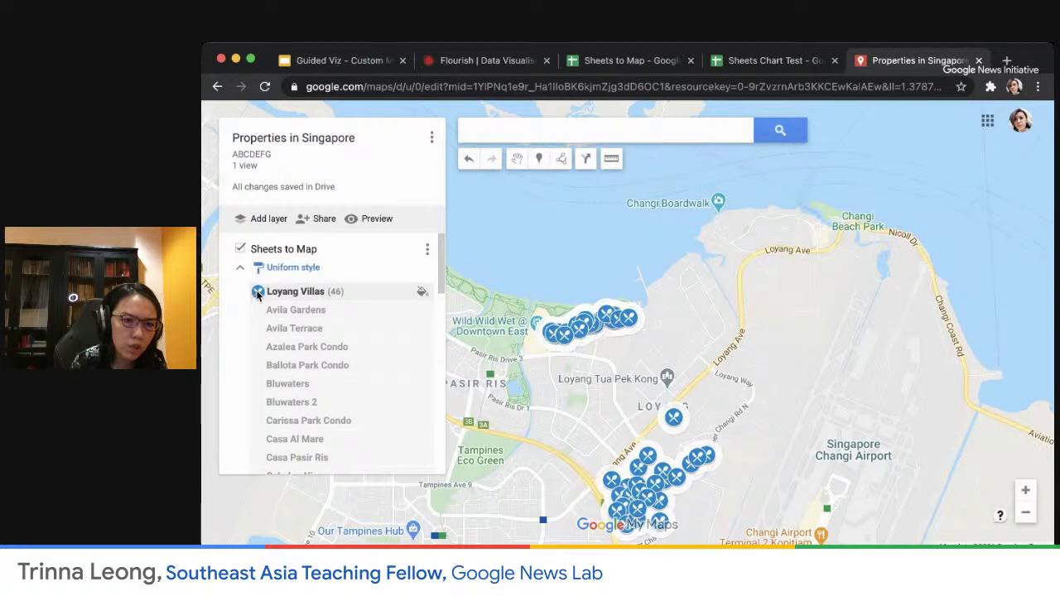
- Collapse the property list, rename the layer's item group as All Items and set its marker color to dark maroon
click(240, 267)
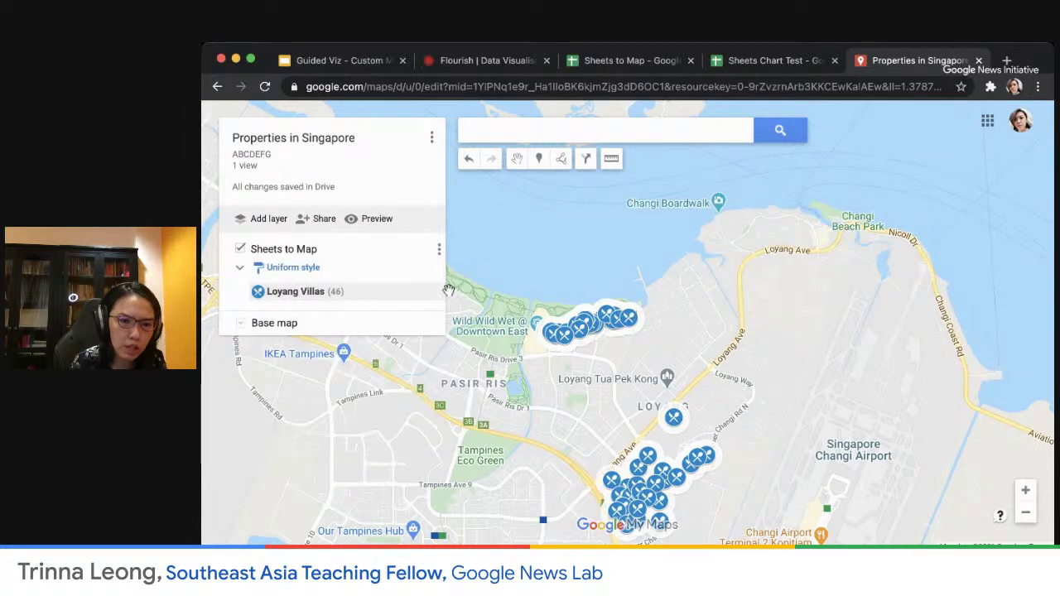
click(431, 292)
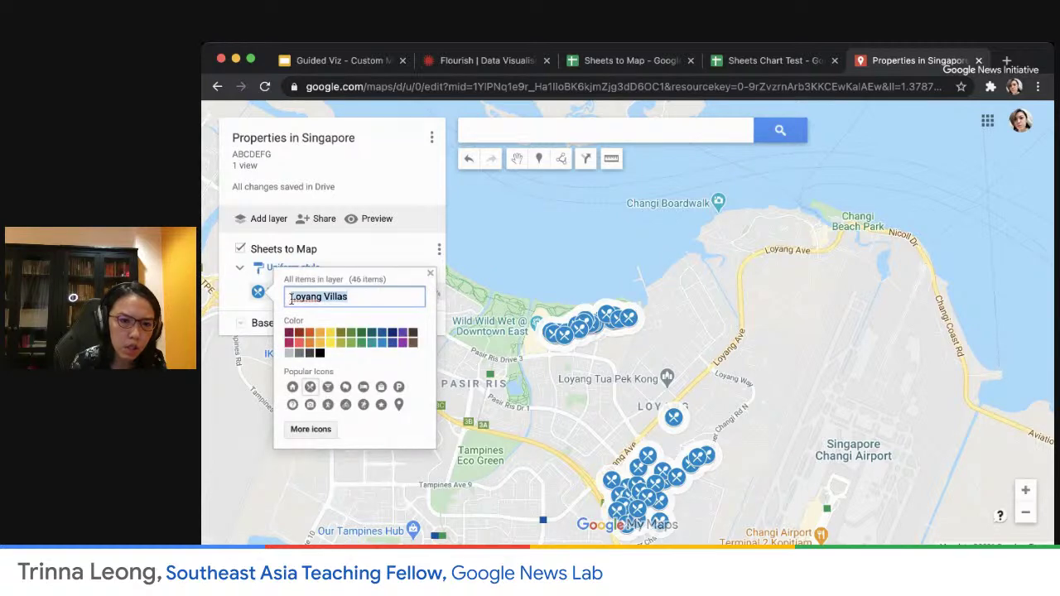
key(super+a)
text(All)
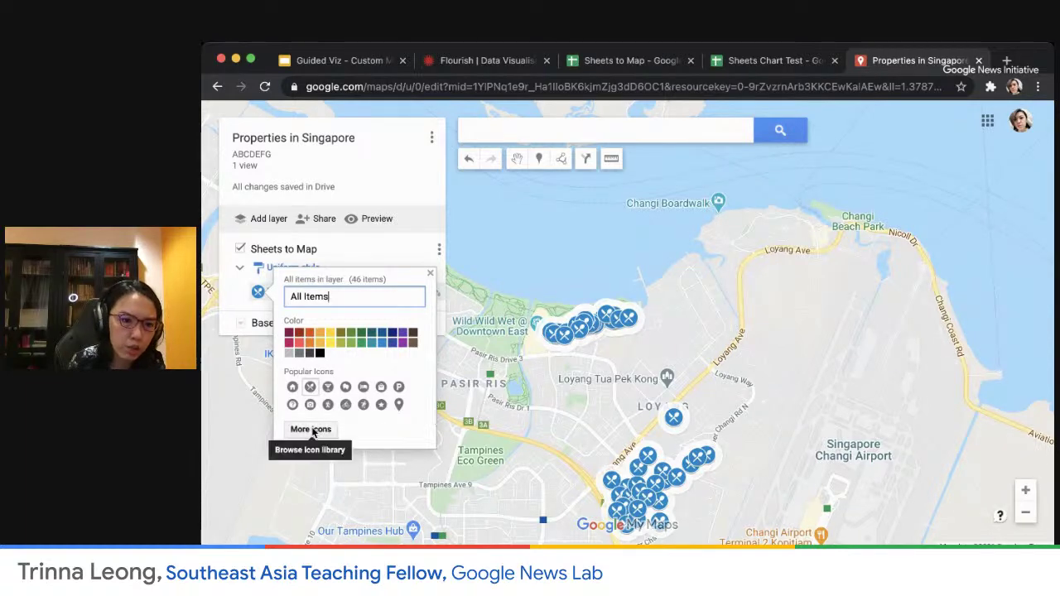
click(289, 332)
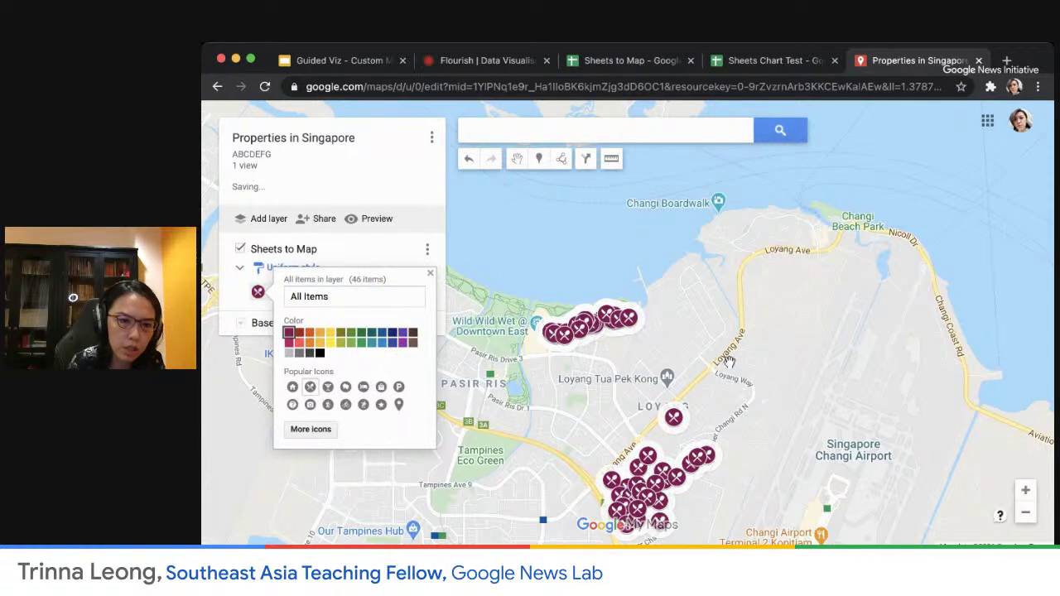
click(428, 275)
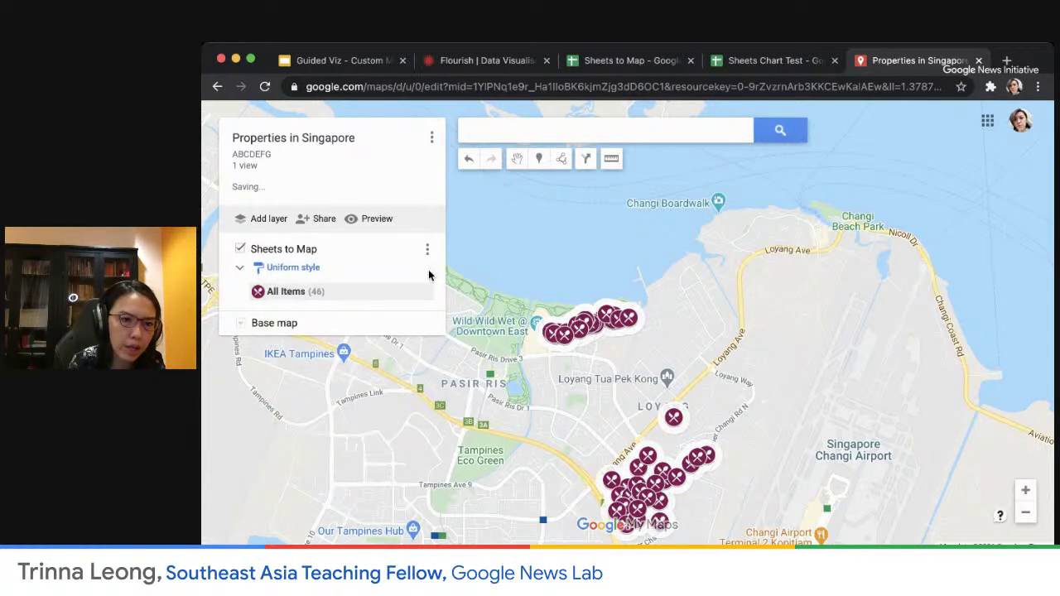
- View The Edgewater placemark's editable title, coordinate and address fields, leaving them unmodified
click(631, 325)
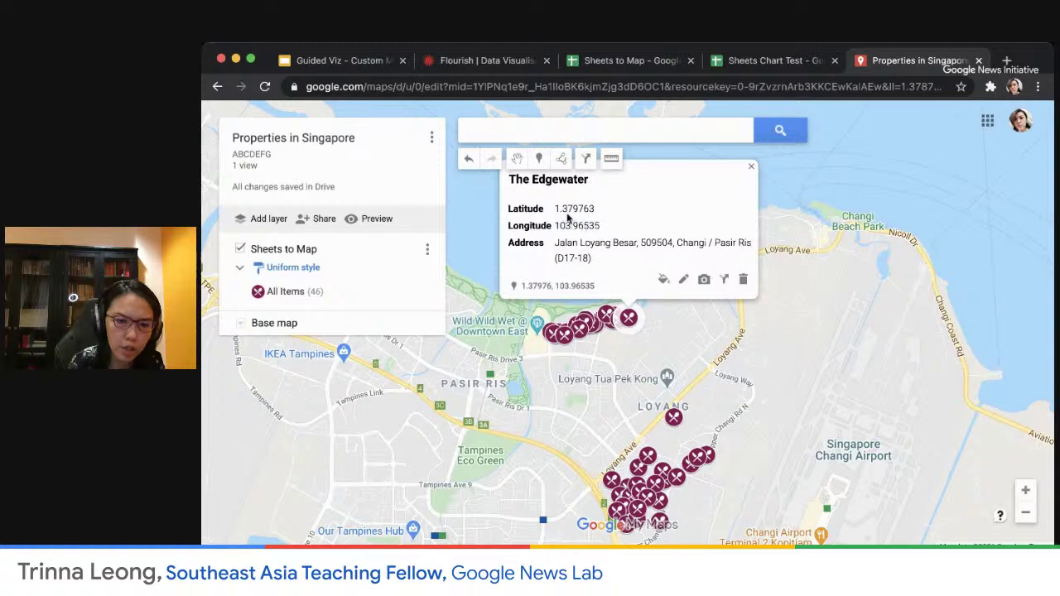
click(684, 283)
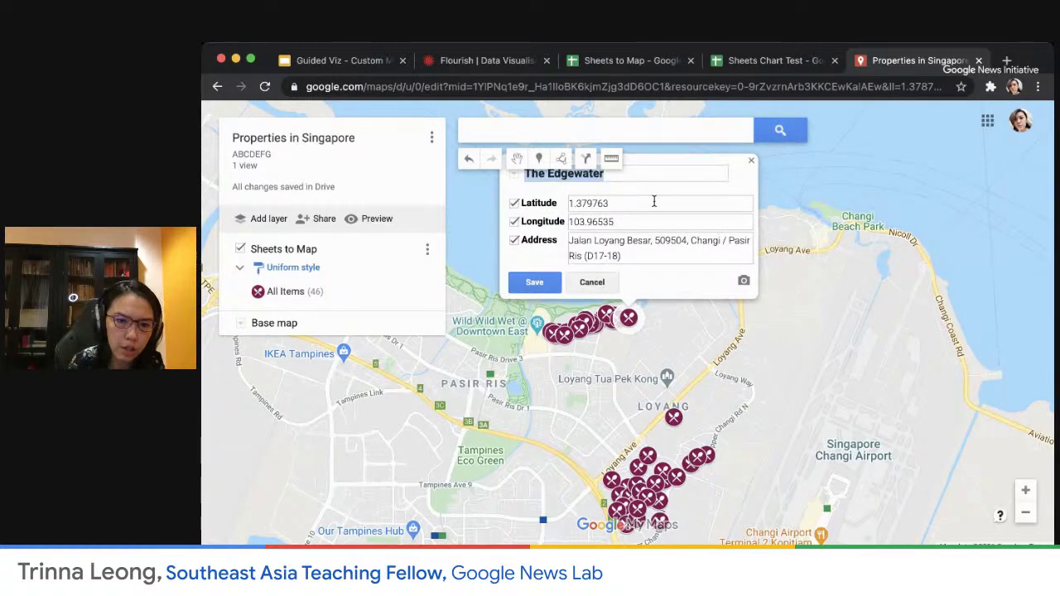
click(591, 281)
- Look at the sources for adding an image or video to The Edgewater, including Google Image Search
click(703, 282)
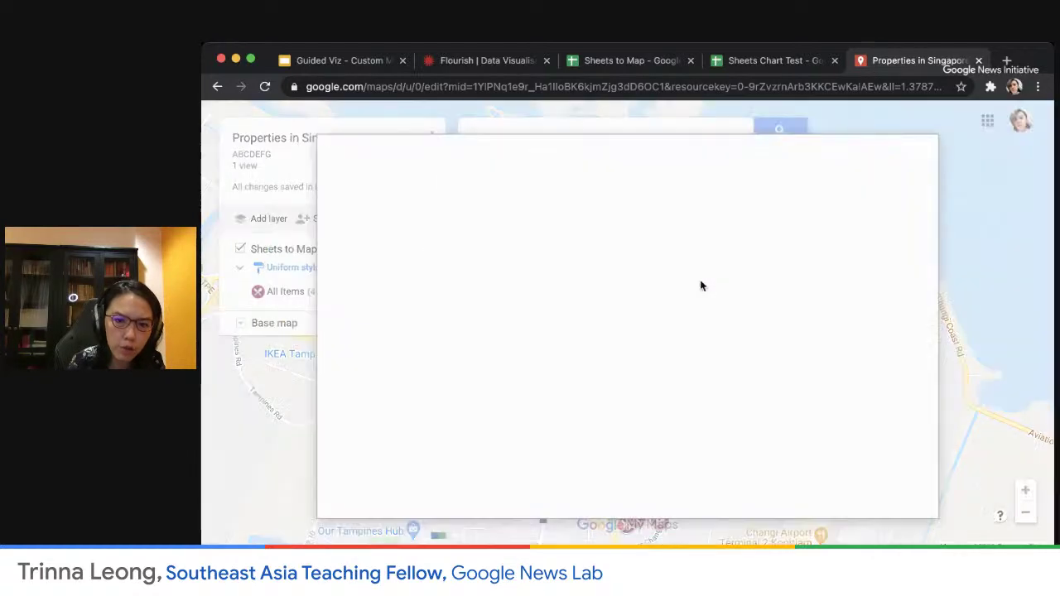
click(923, 155)
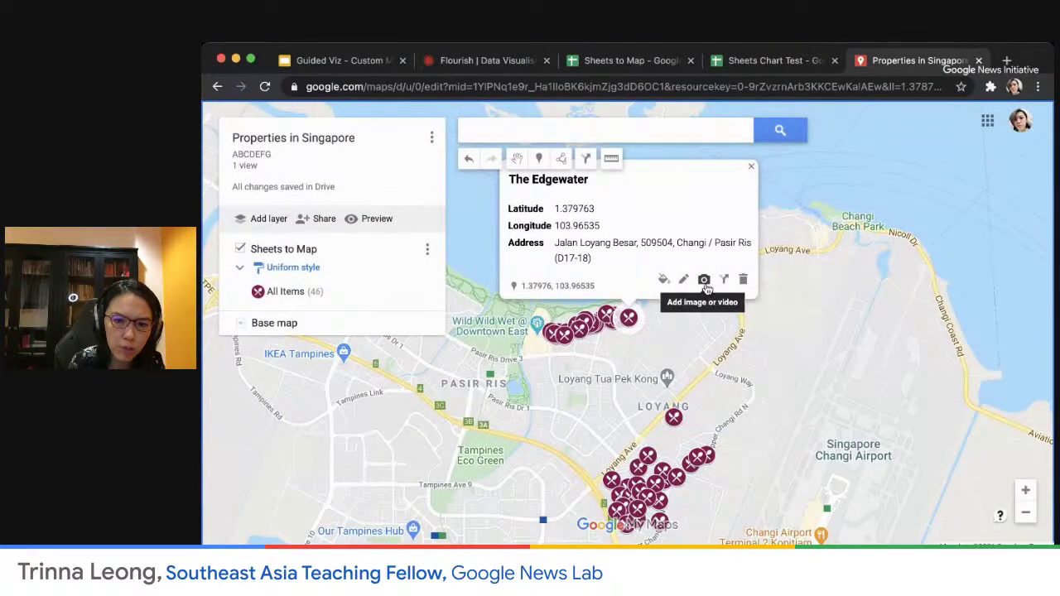
click(704, 281)
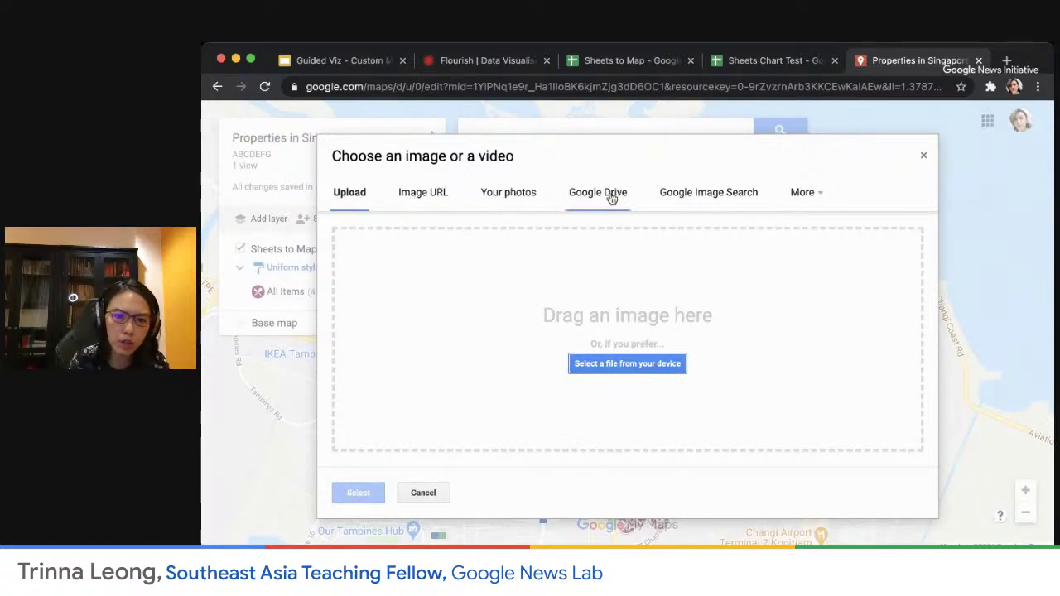
click(694, 197)
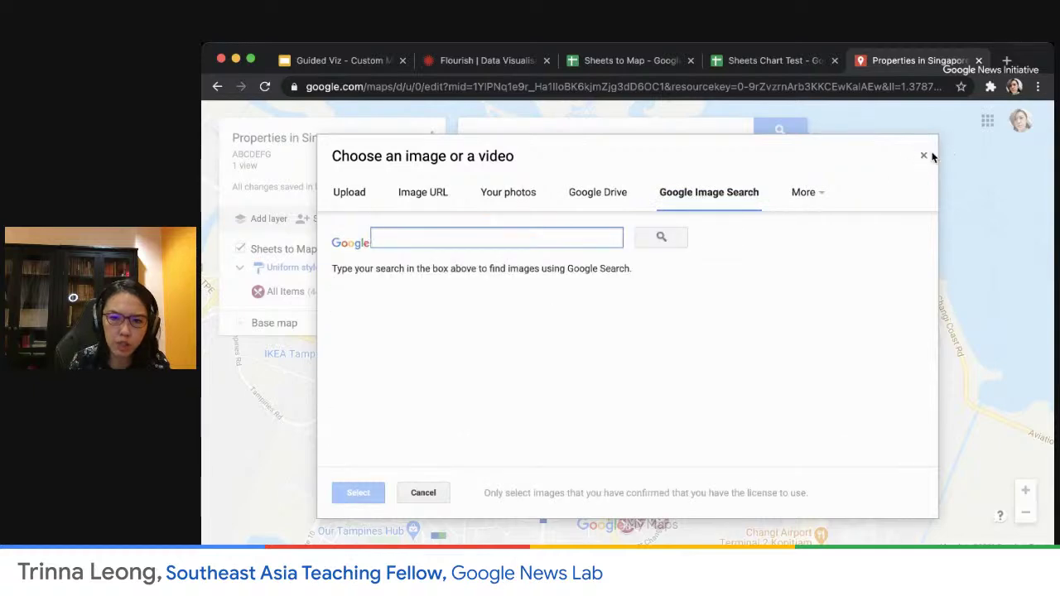
click(923, 155)
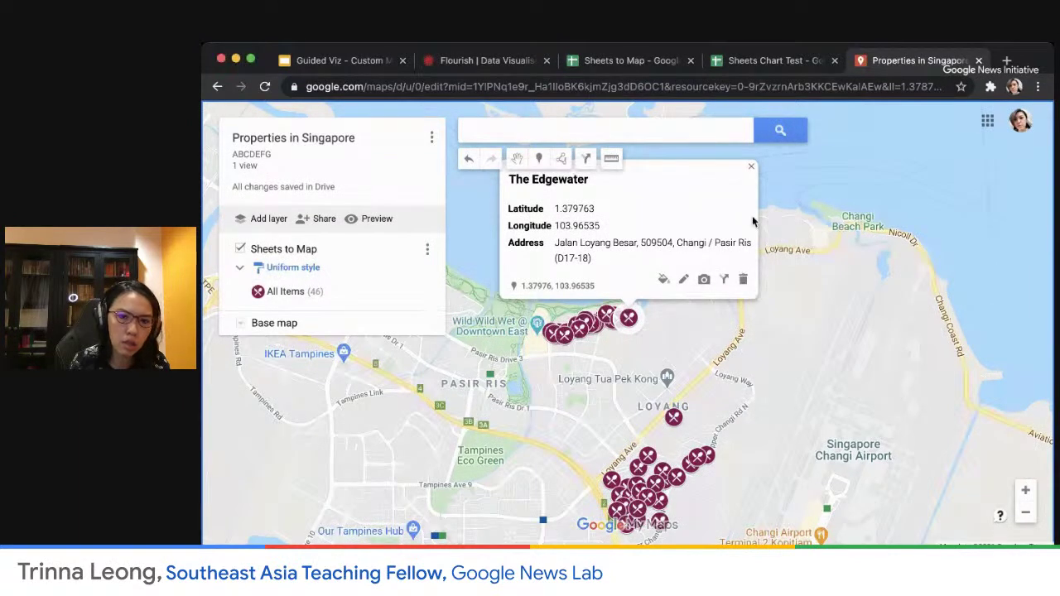
- Close The Edgewater's details and try to get the website embed code for the Properties in Singapore map
click(751, 166)
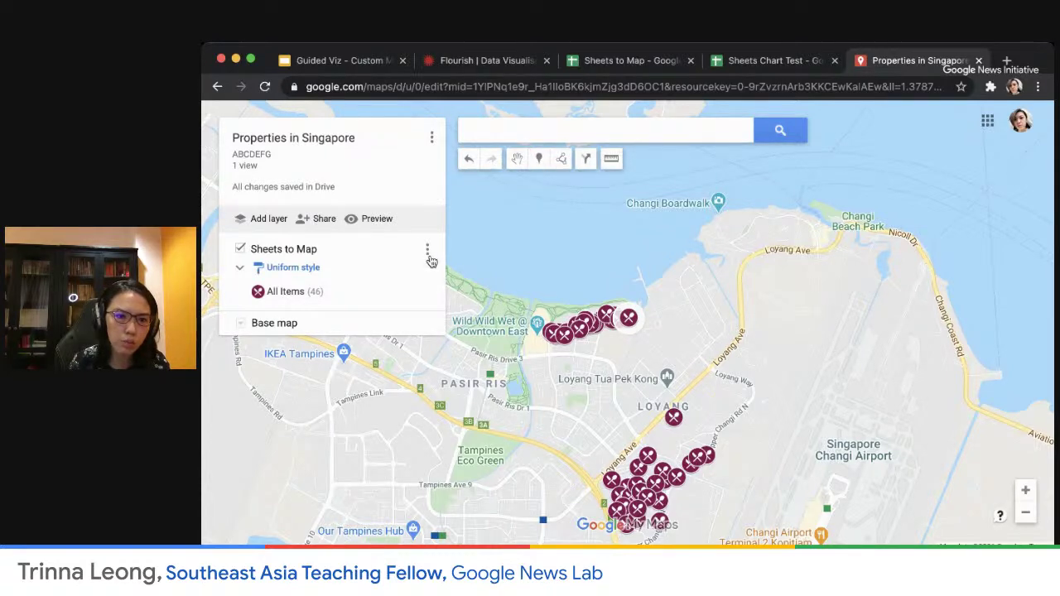
click(428, 251)
click(428, 253)
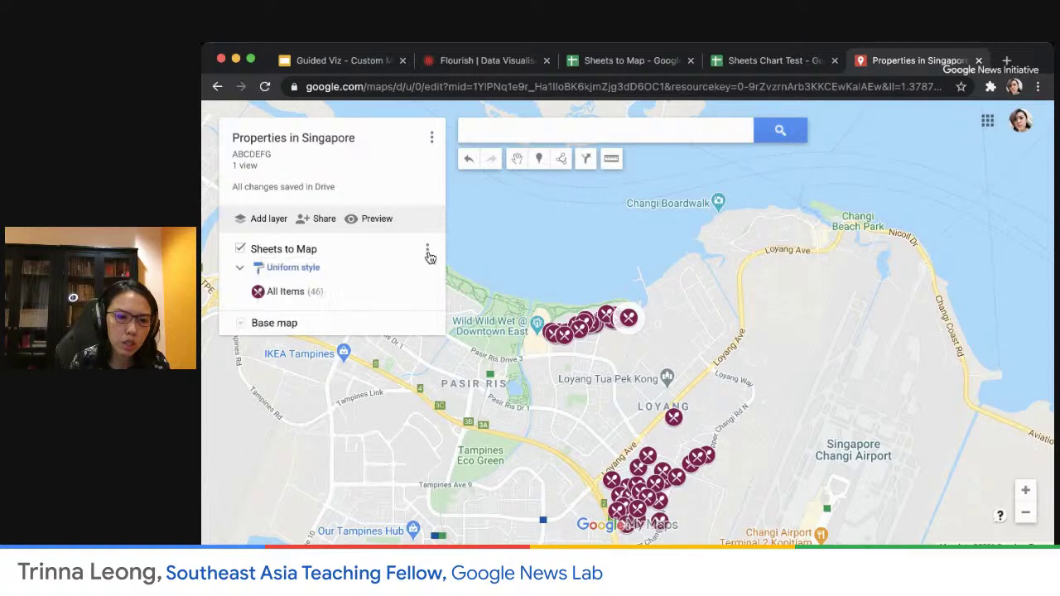
click(432, 139)
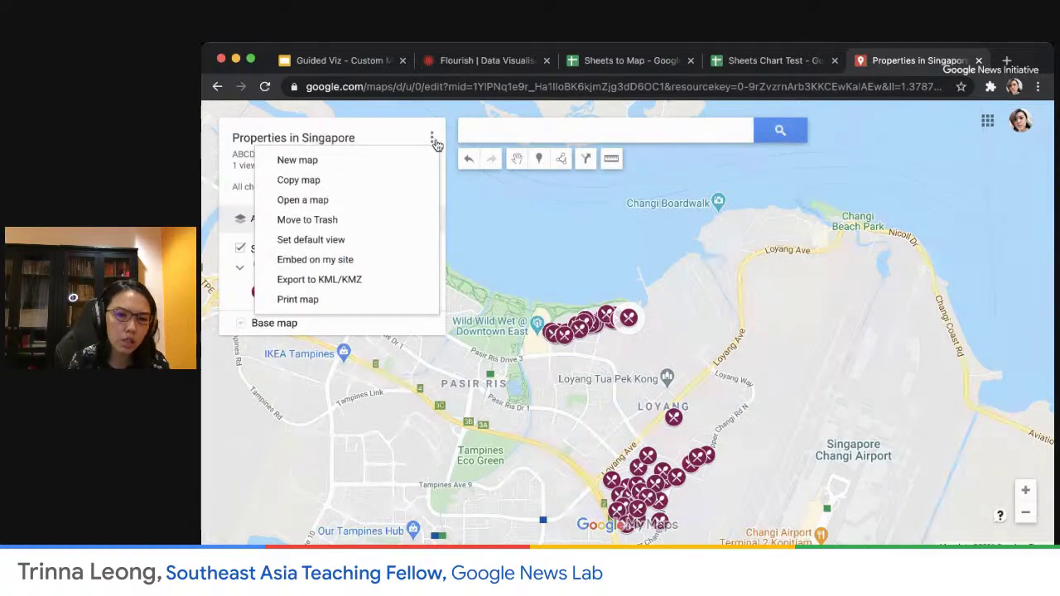
click(432, 137)
click(432, 138)
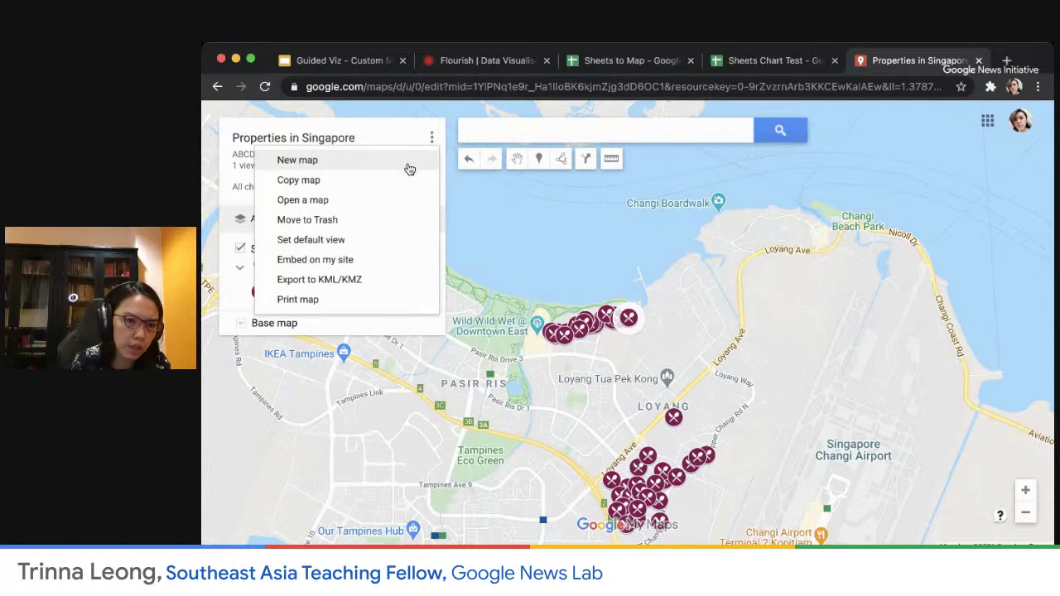
click(400, 260)
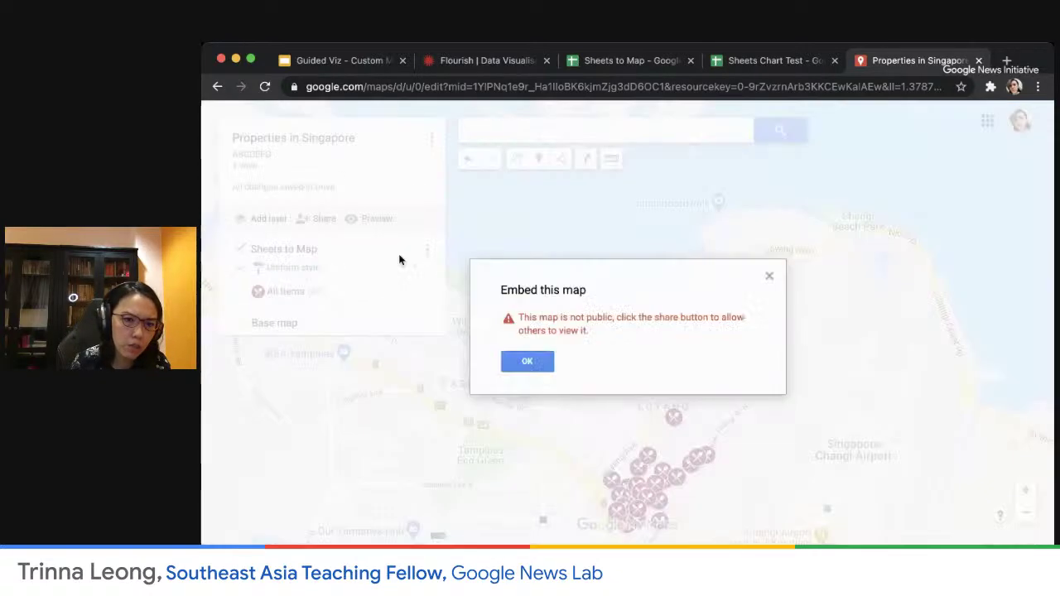
click(527, 362)
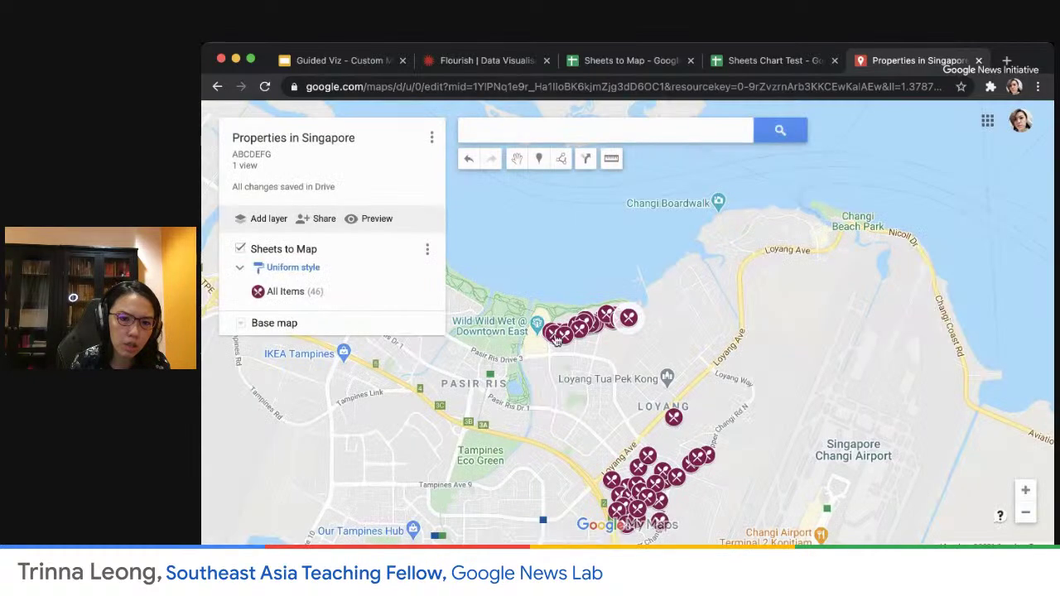
- Copy the map's sharing link and change link access to Alphabet so anyone in that group with the link can view
click(315, 219)
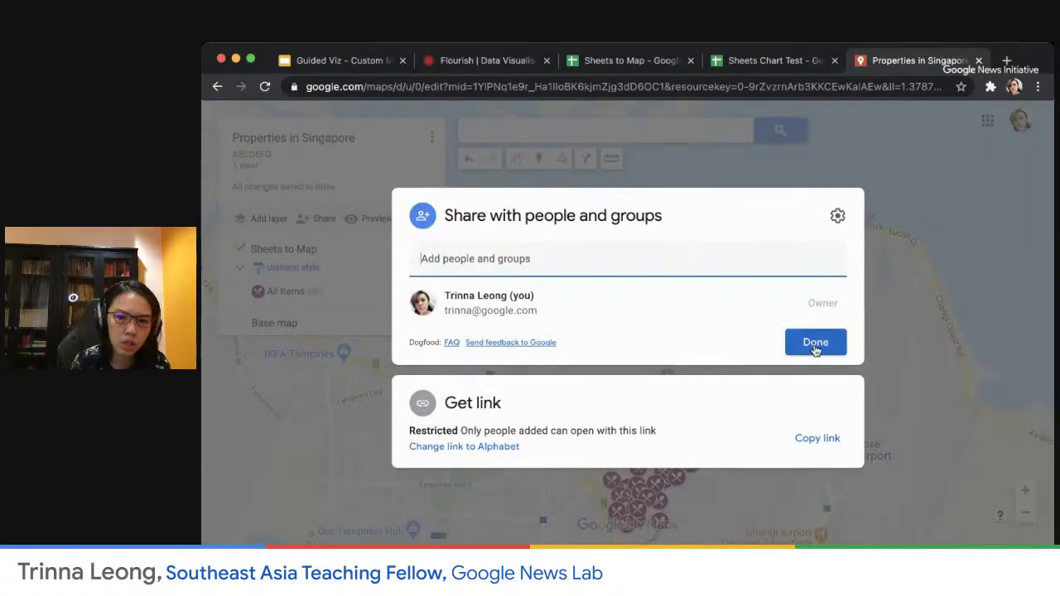
click(815, 344)
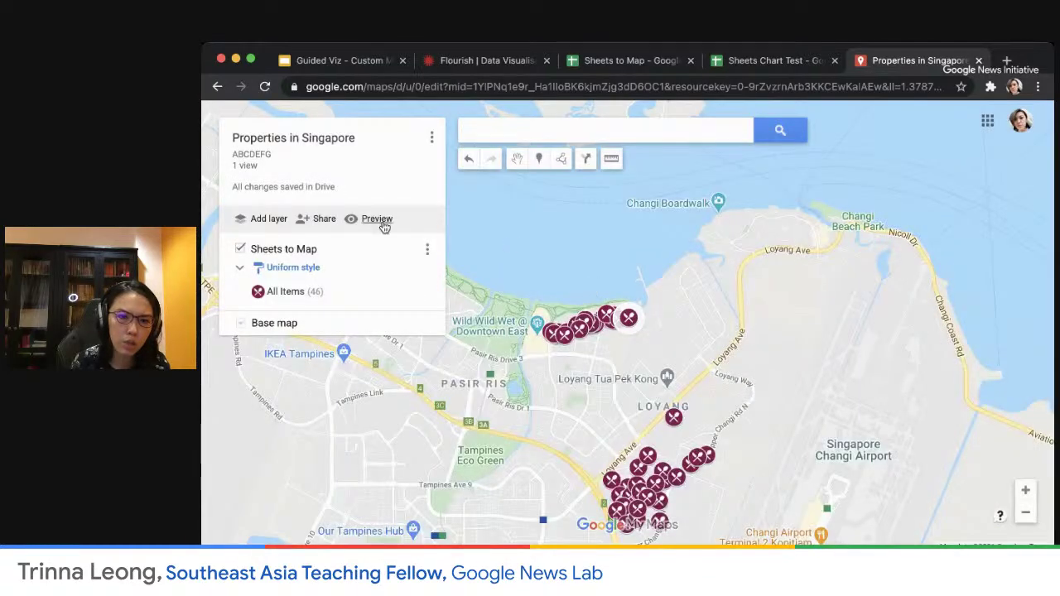
click(322, 222)
click(820, 439)
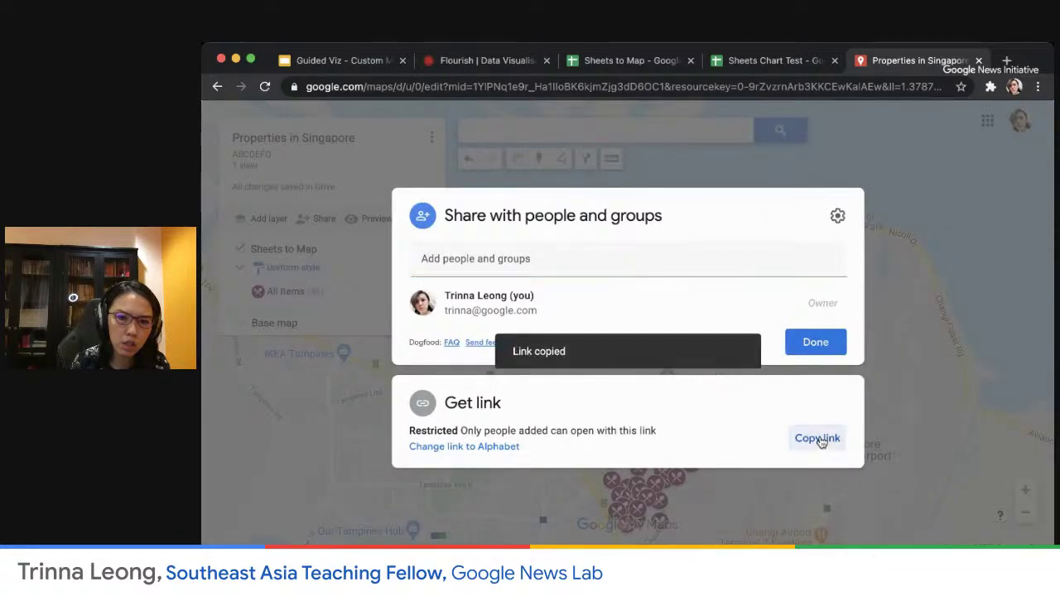
click(488, 447)
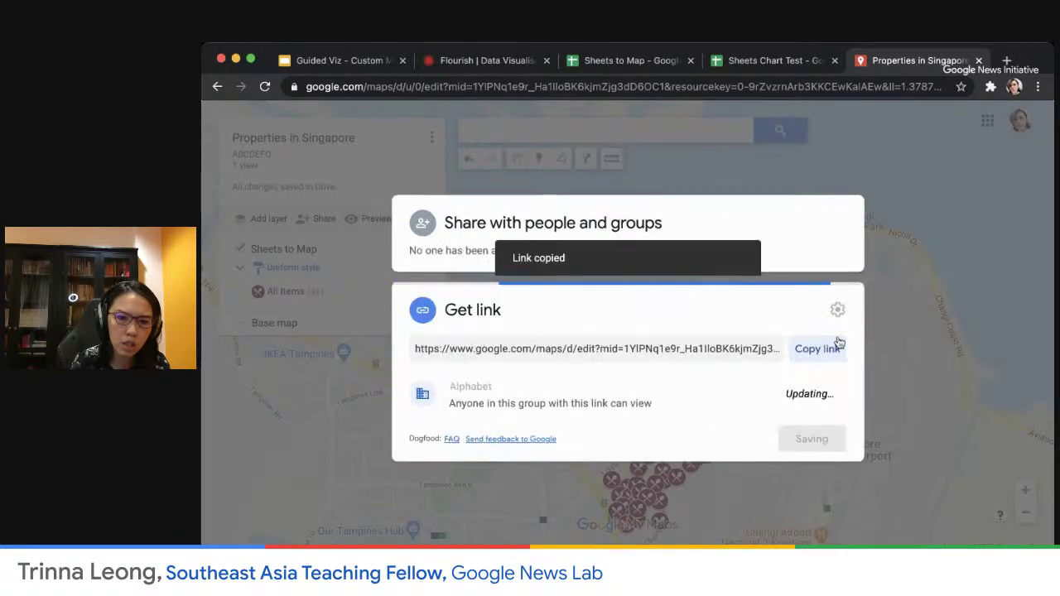
click(815, 440)
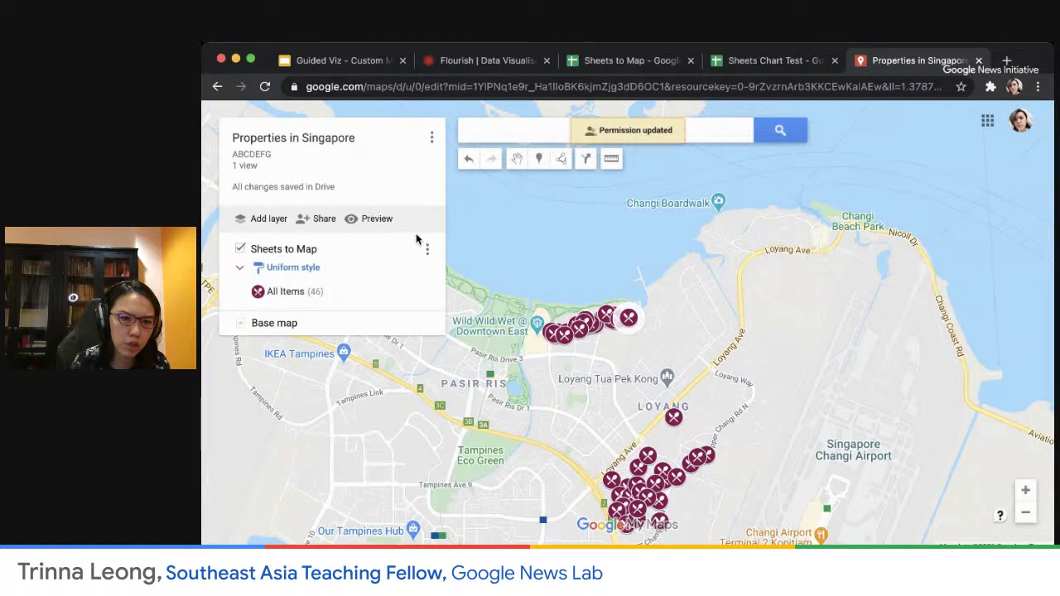
- Display the map's iframe embed code, select all of it, and view the map's other options such as KML/KMZ export
click(431, 138)
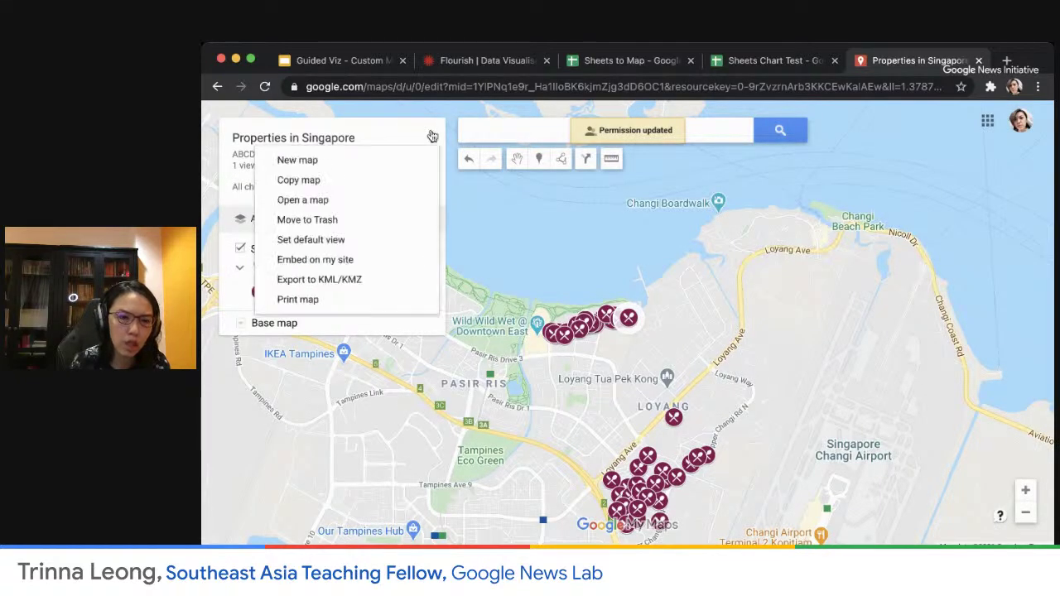
click(342, 260)
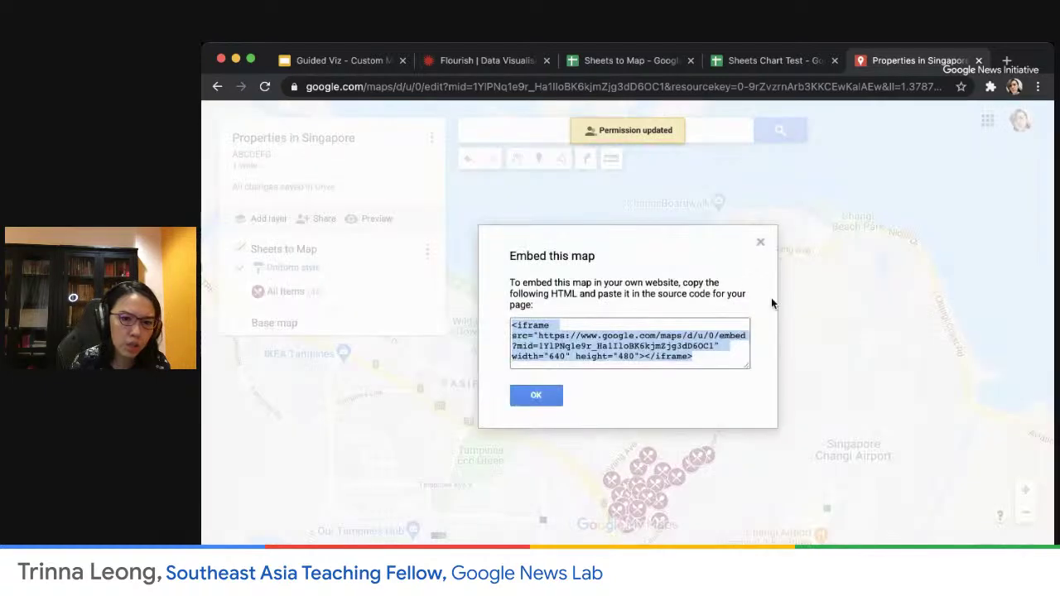
click(713, 361)
drag(714, 361, 494, 330)
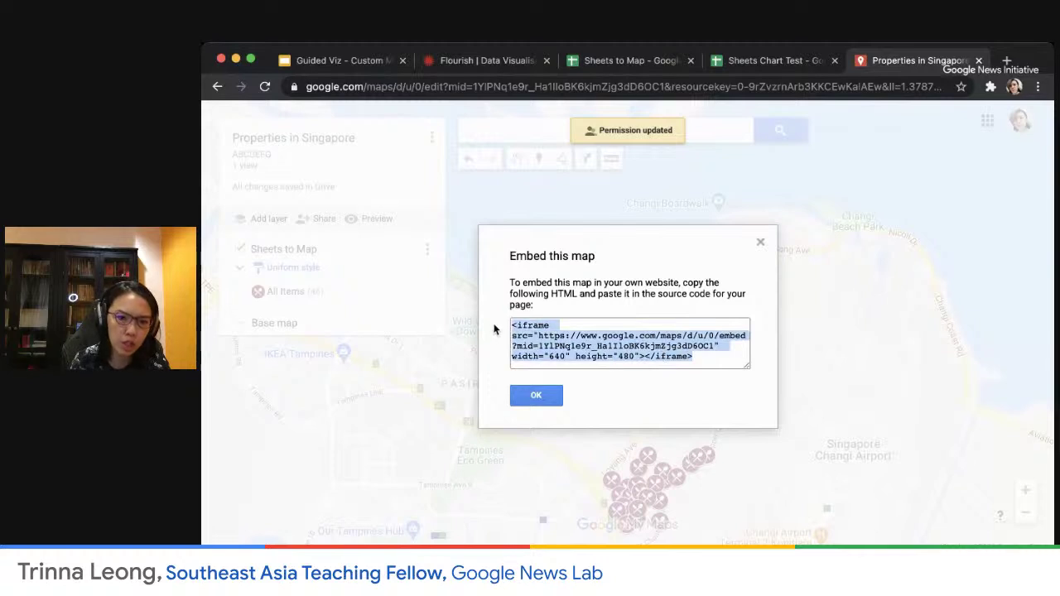
click(760, 241)
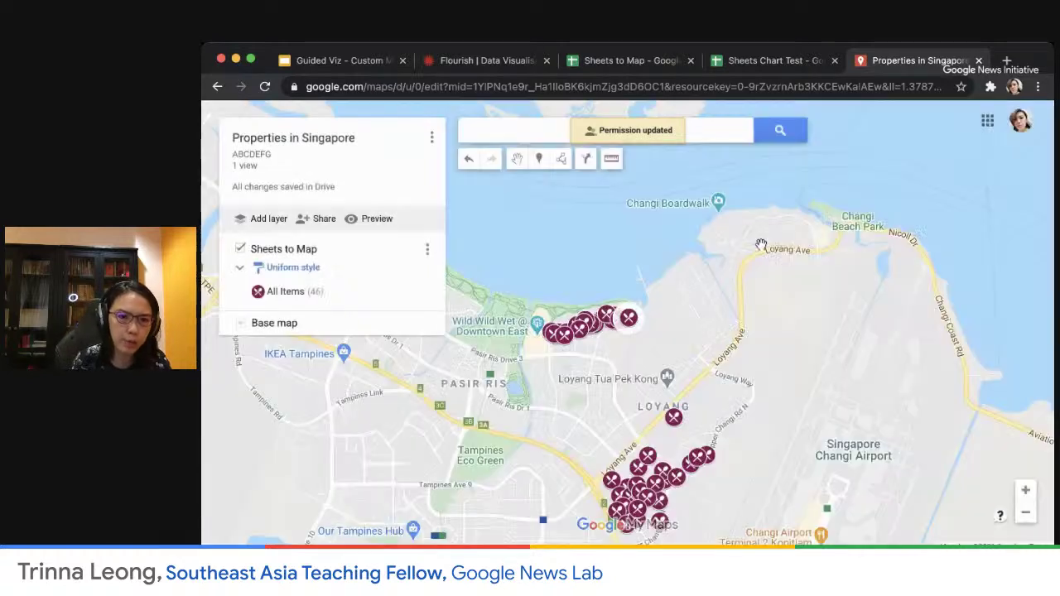
click(432, 140)
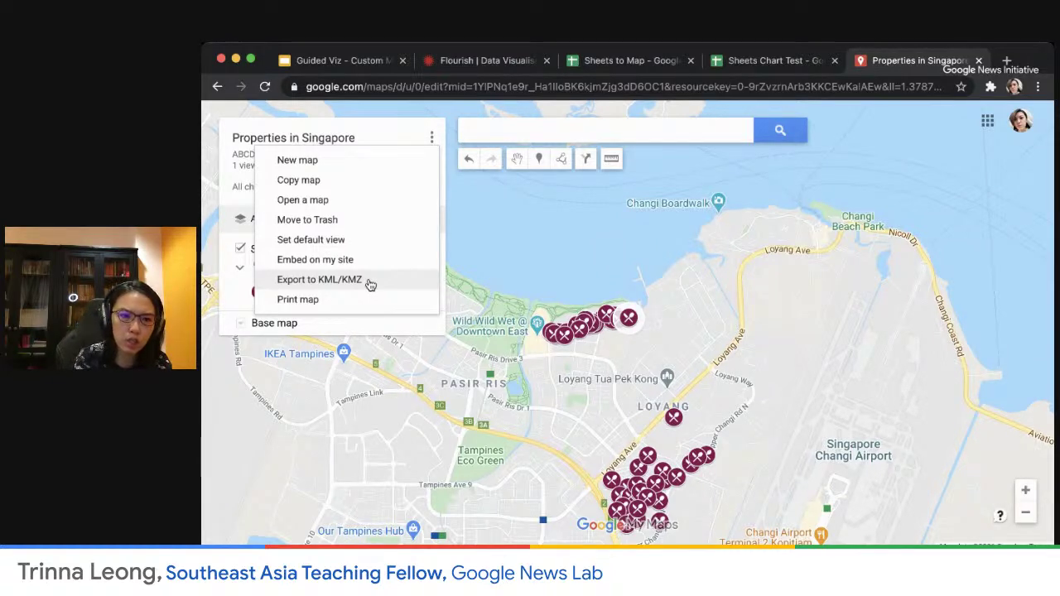
click(617, 223)
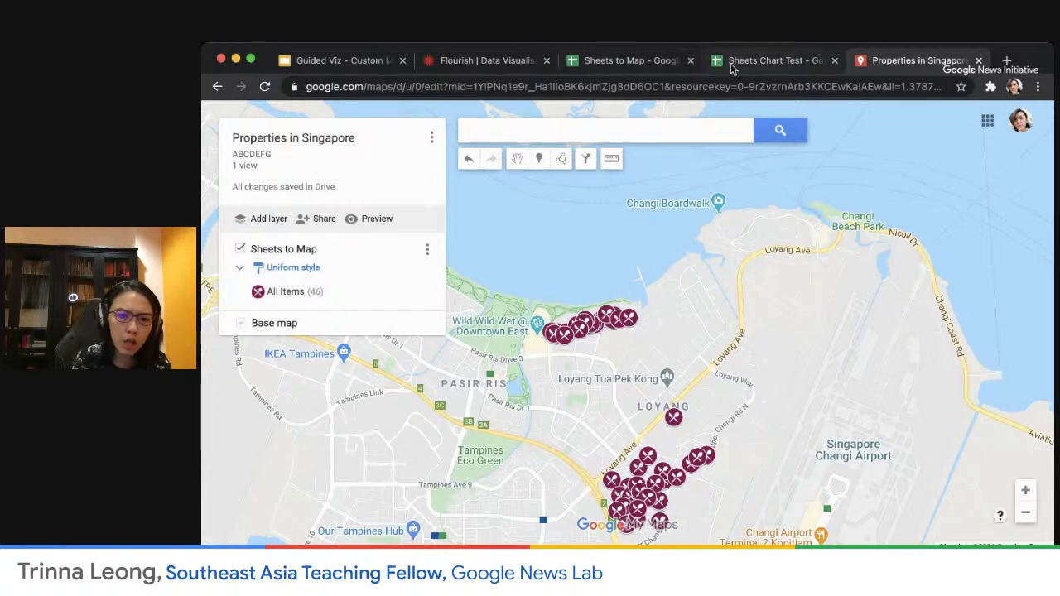
- Look through the Google apps list for My Maps
click(987, 123)
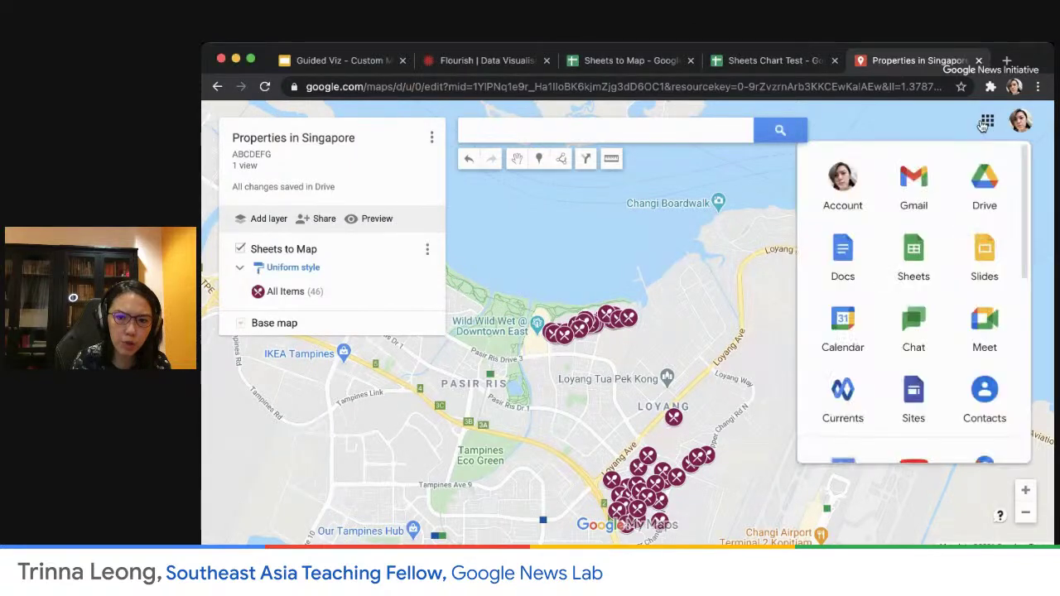
scroll(964, 360, down, 3)
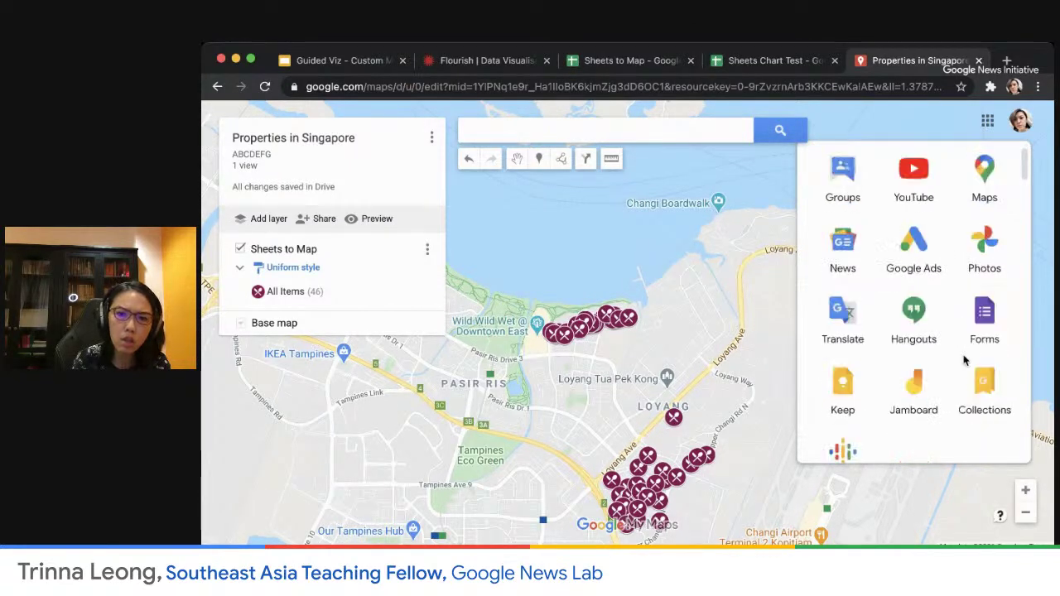
scroll(935, 340, down, 15)
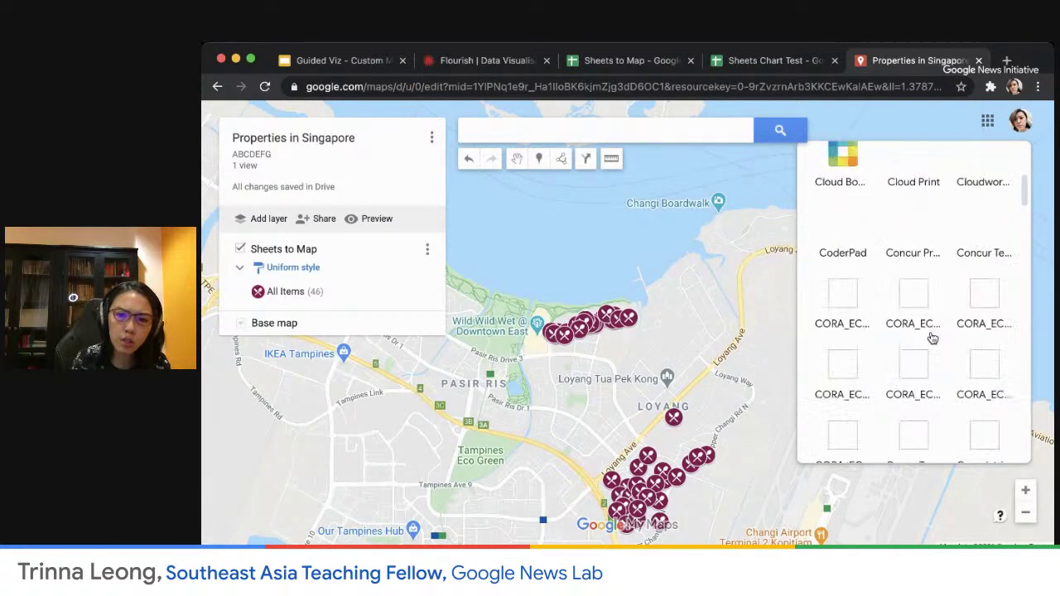
click(727, 214)
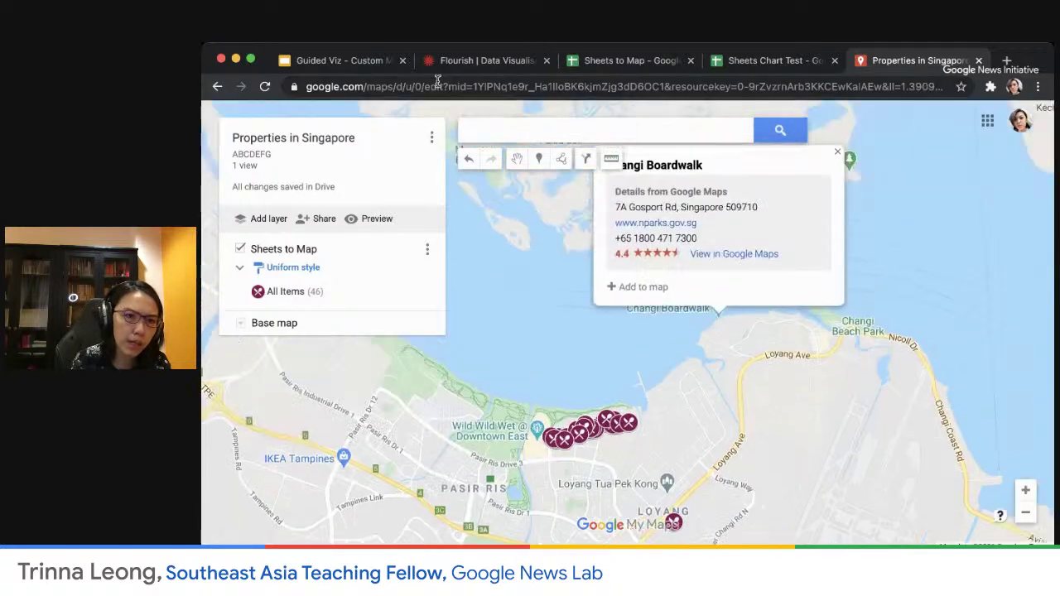
- Go to the My Maps home page at google.com/maps/d/u/0/ to list the owned maps
click(437, 80)
text(google)
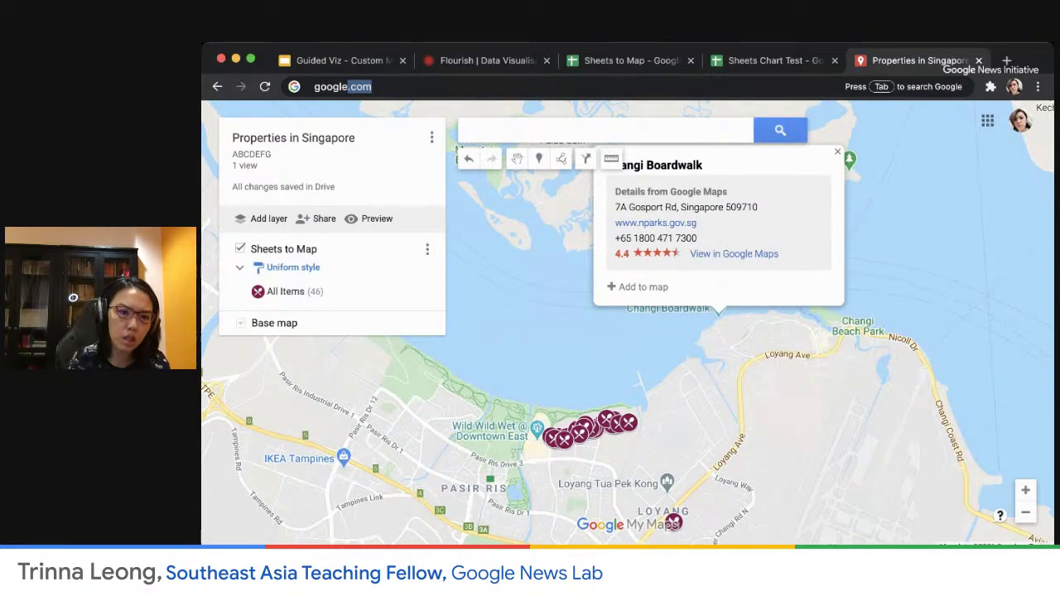
text(.com/maps/d/u/0/)
key(Return)
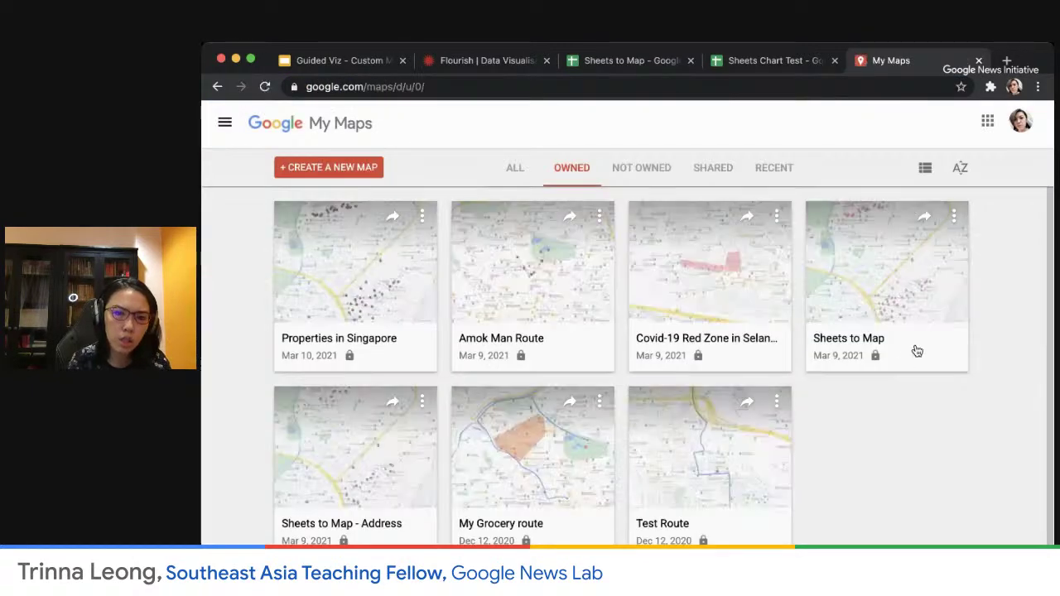
- Return to the slide deck and review the coordinate import and personalization slides, up to creating a My Maps from addresses in Sheets
click(339, 62)
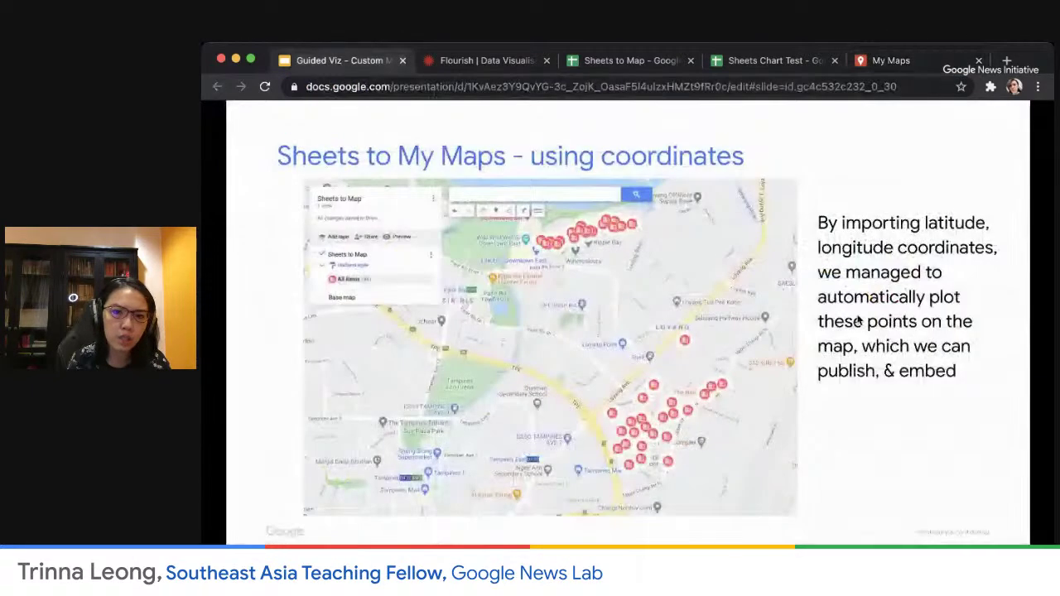
click(952, 487)
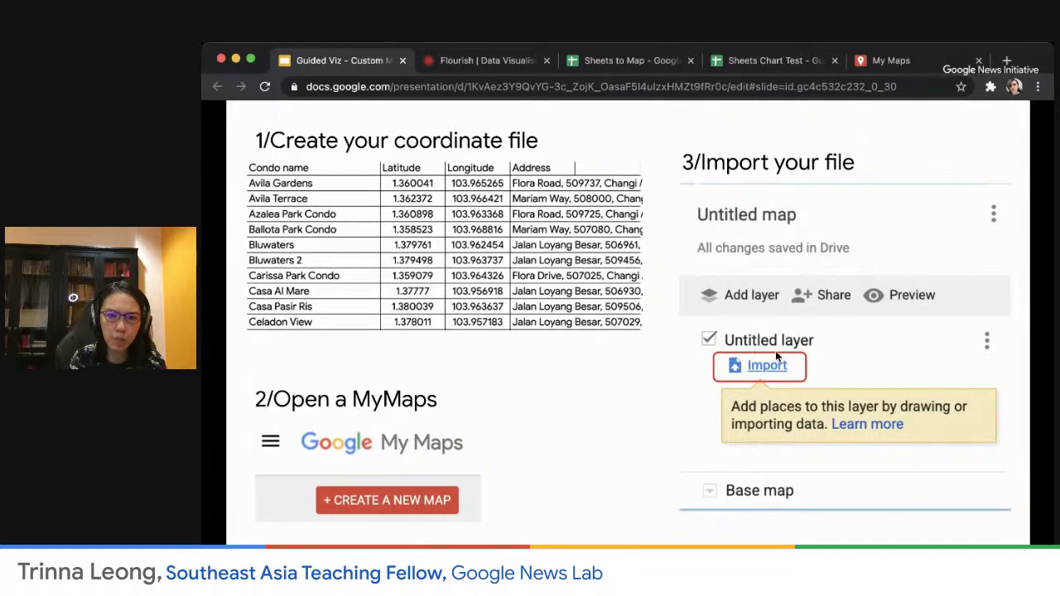
click(911, 344)
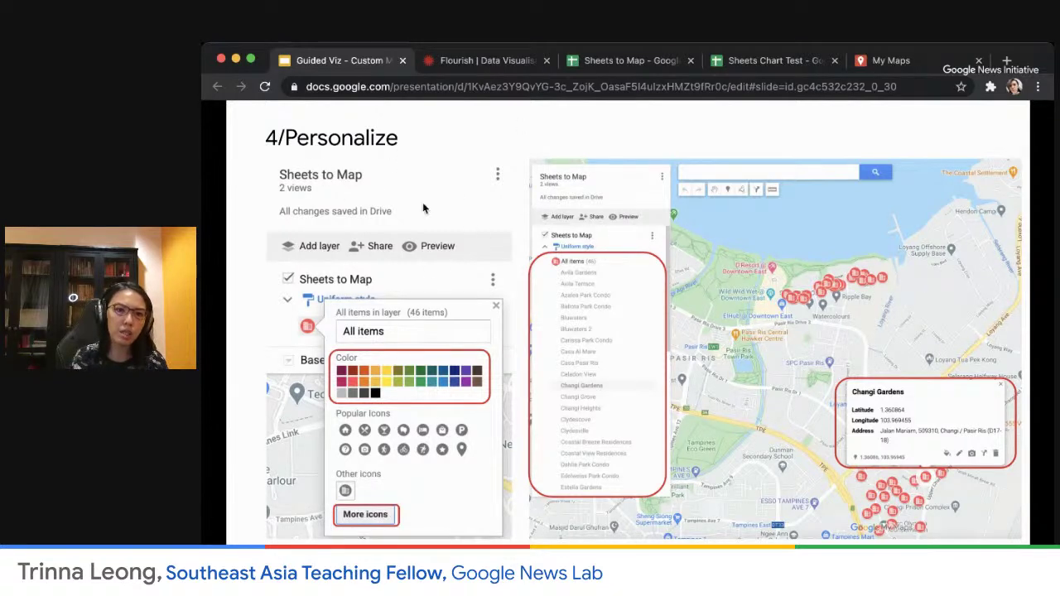
key(Right)
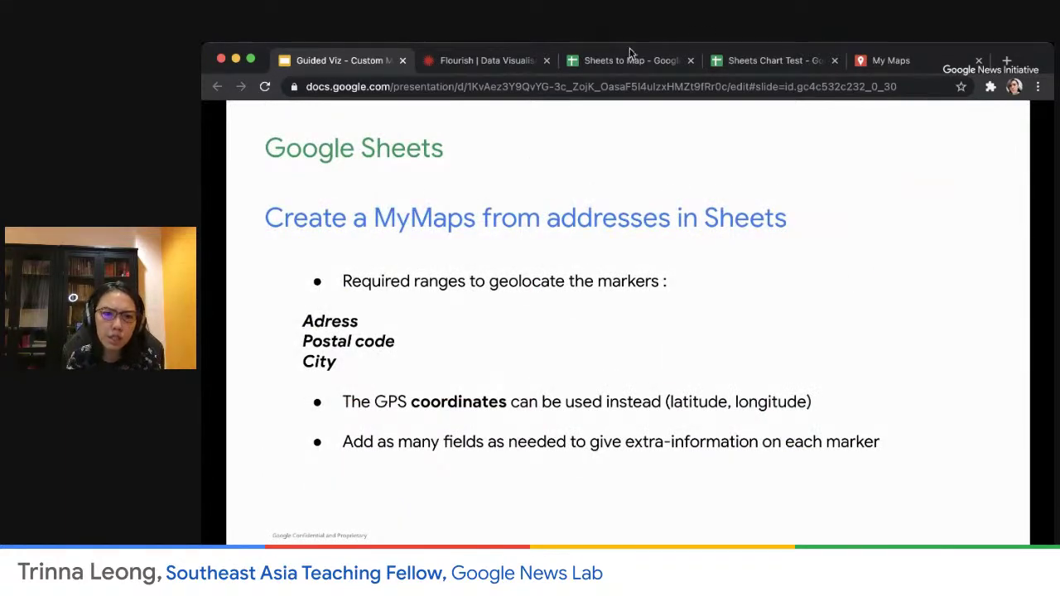
- Open the Sheets to Map - Address map from My Maps, and open the Sheets to Map map in a separate browser tab
click(902, 61)
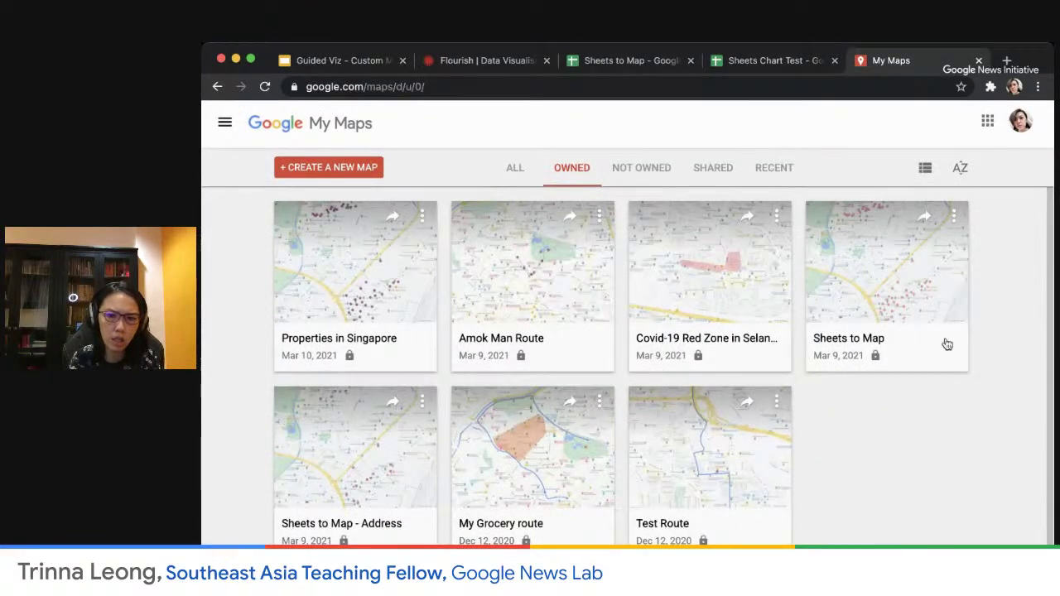
click(405, 525)
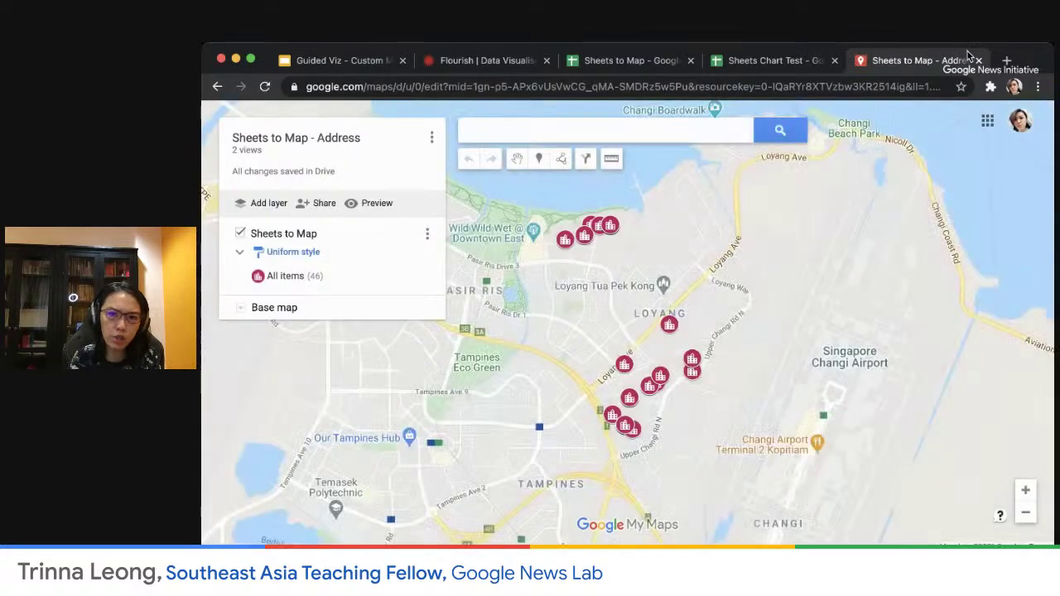
click(1007, 62)
click(1006, 61)
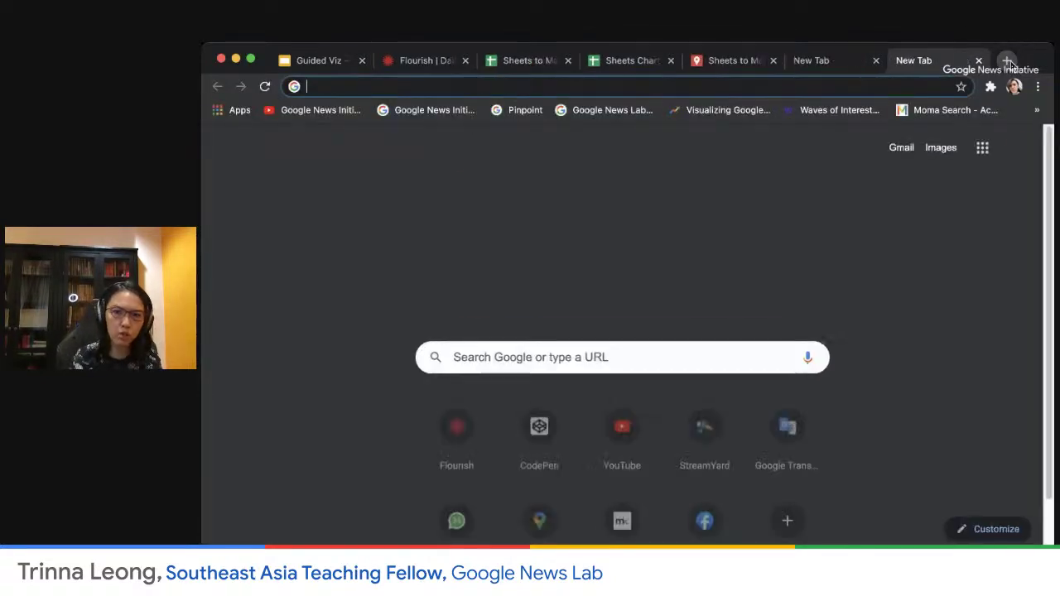
click(978, 61)
text(google.com/maps/d/u/0/)
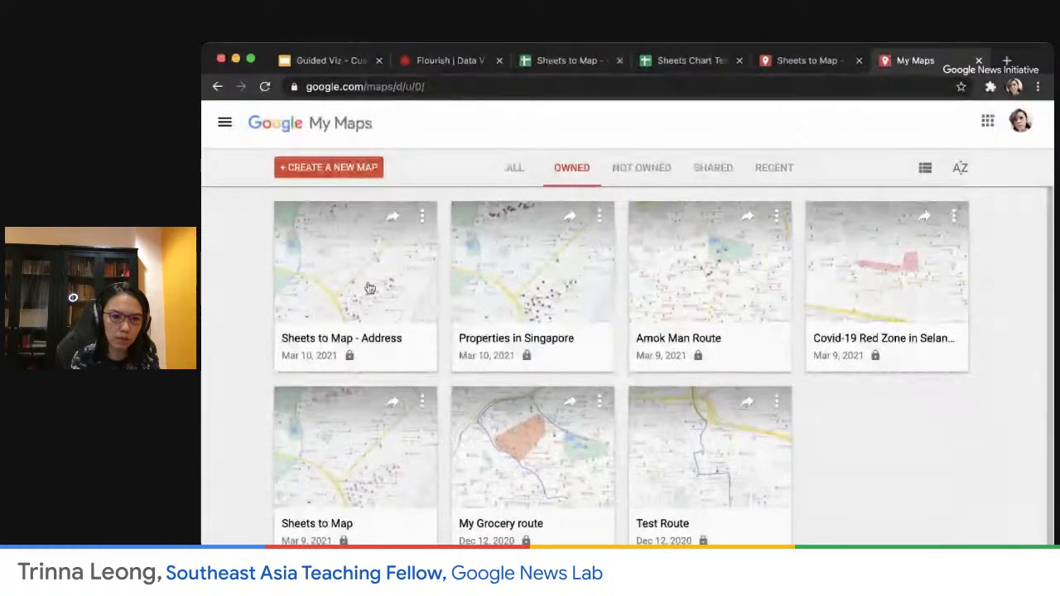
click(352, 474)
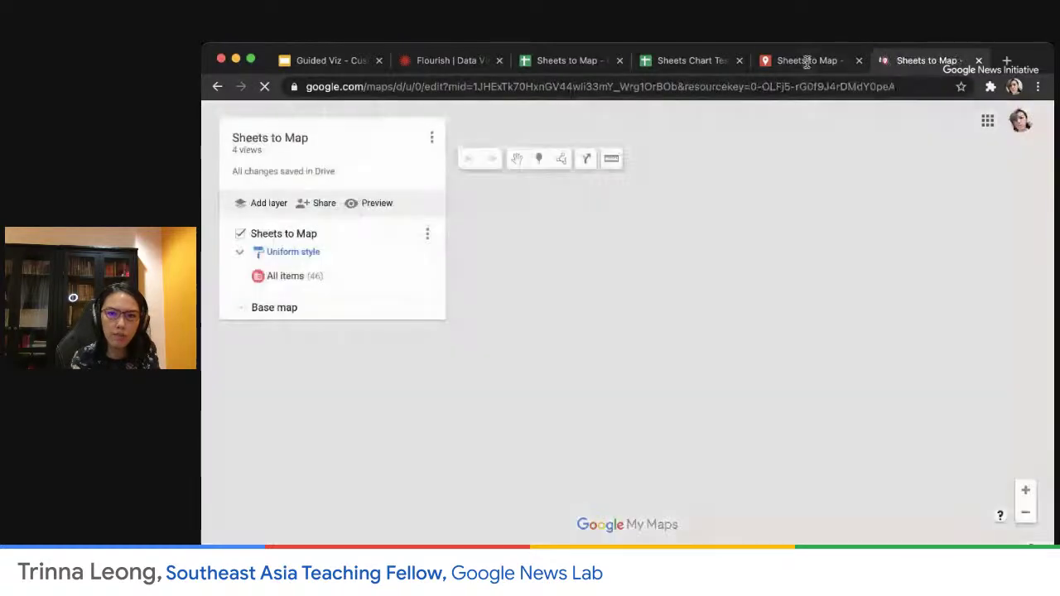
- Go to google.com/mymaps in a new browser tab and create a new map
click(669, 65)
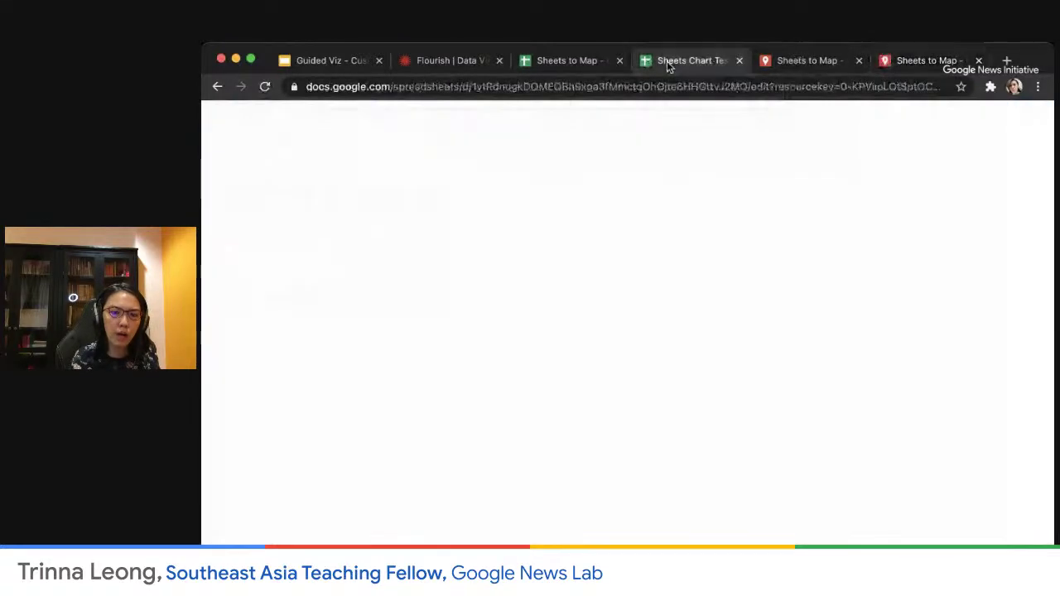
click(571, 65)
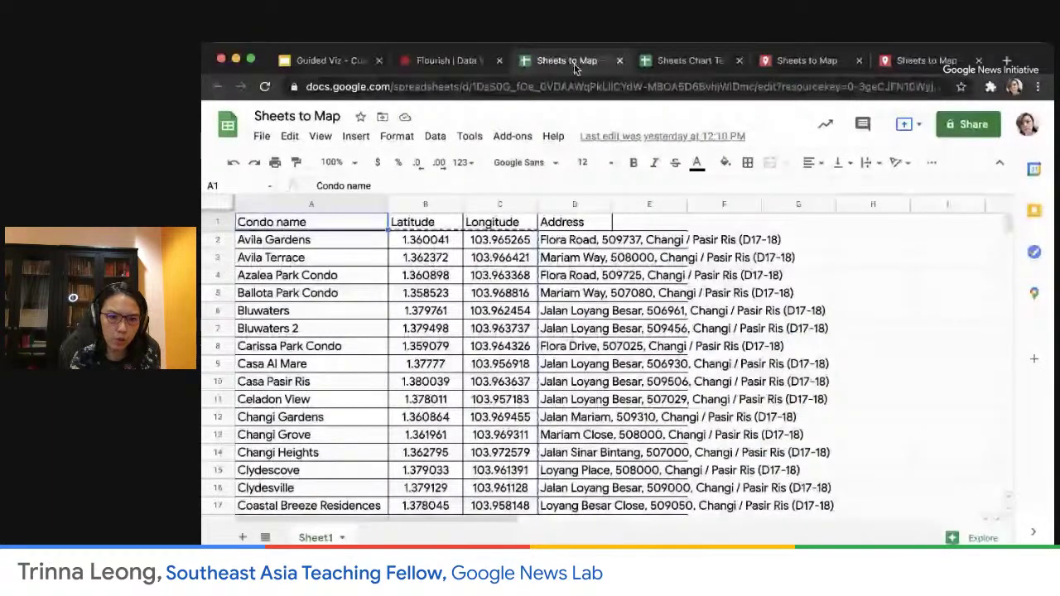
click(1007, 61)
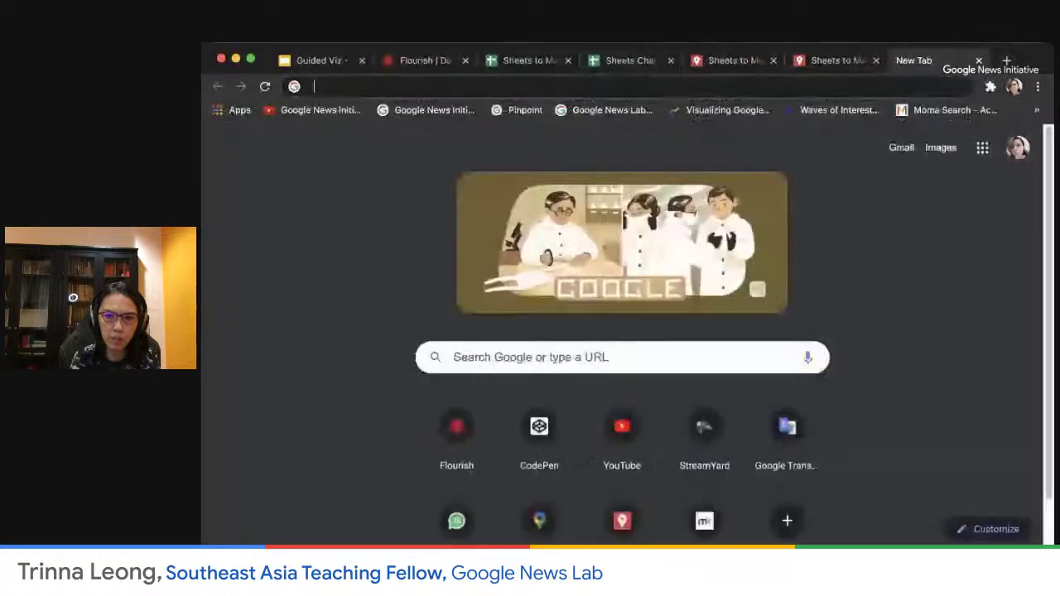
text(google.)
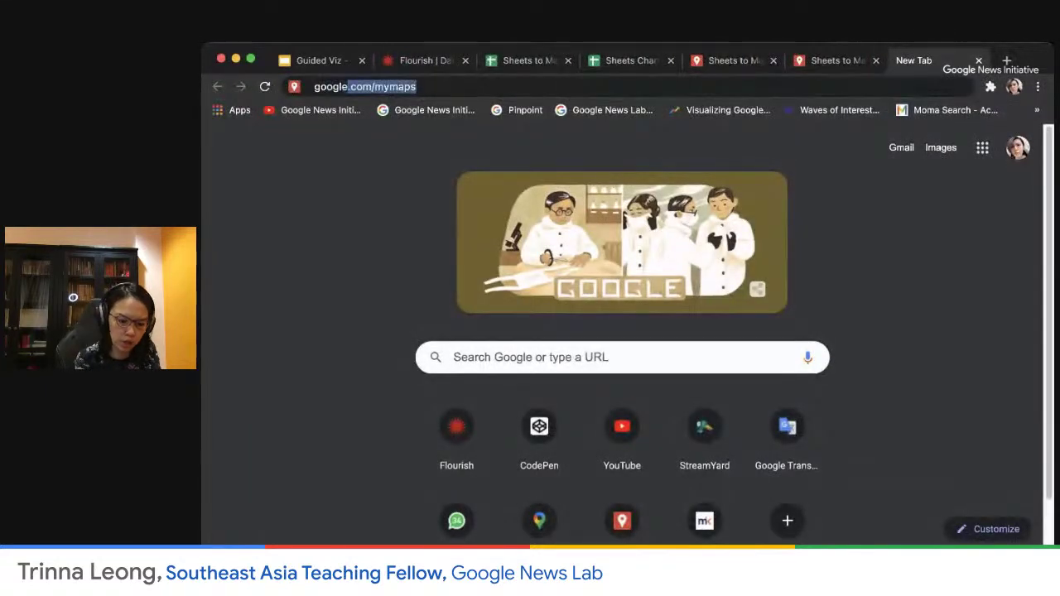
key(Return)
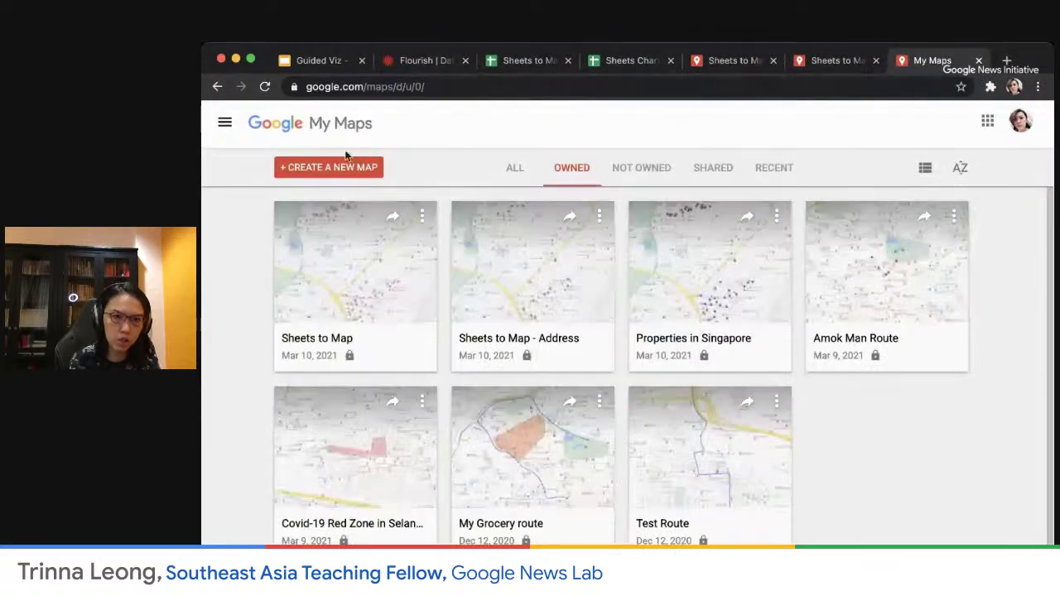
click(345, 168)
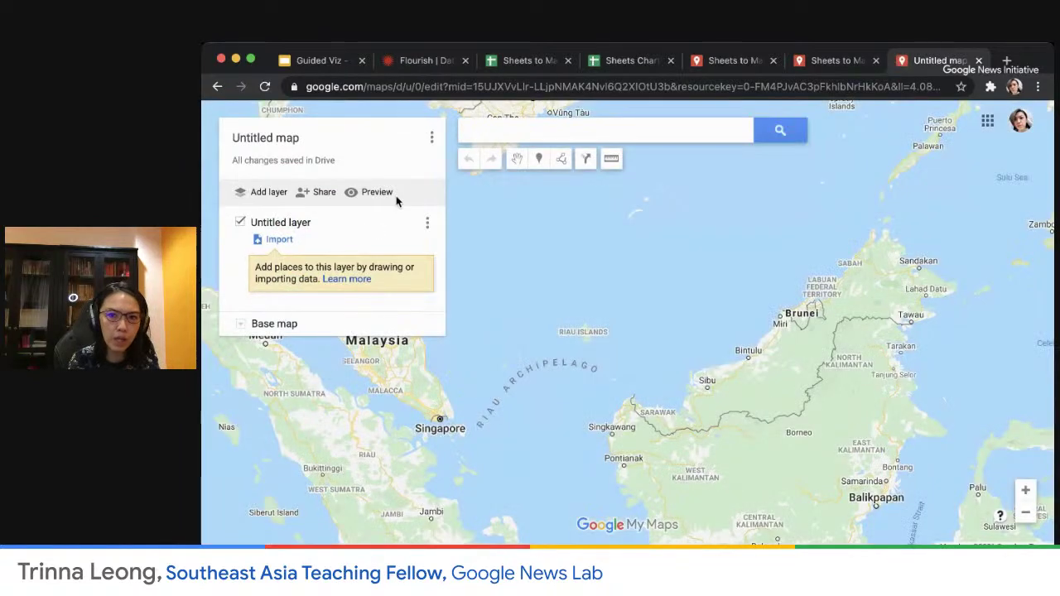
- Import the Sheets to Map spreadsheet from Google Drive into the untitled layer
click(280, 239)
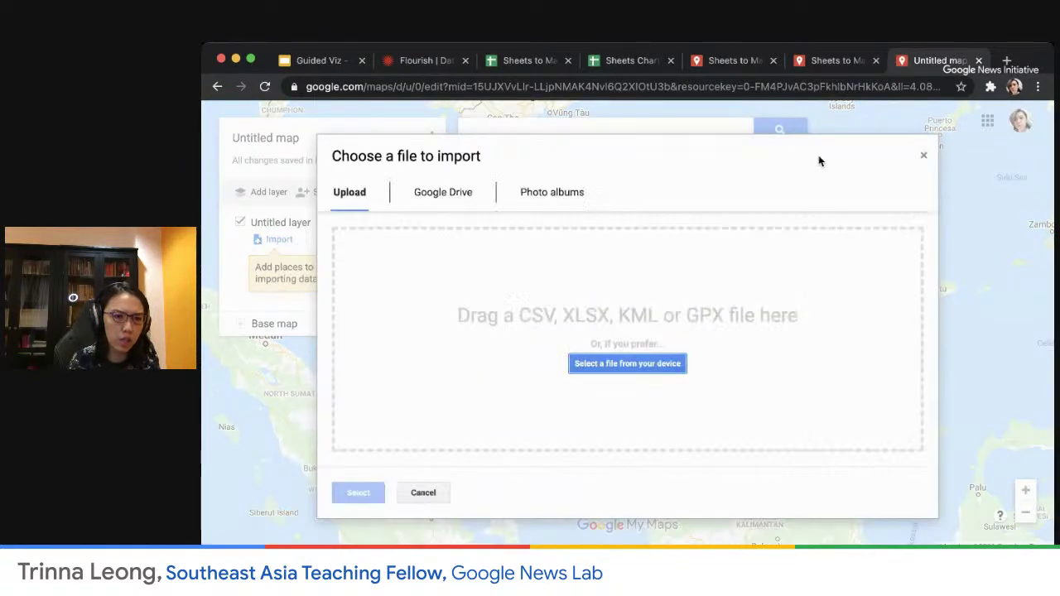
click(451, 194)
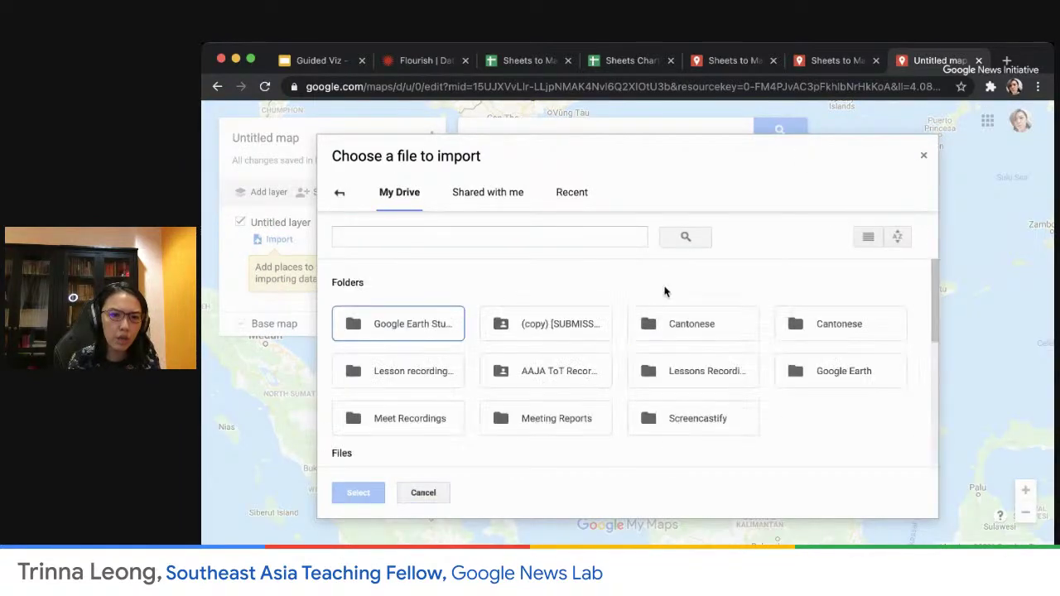
scroll(769, 386, down, 5)
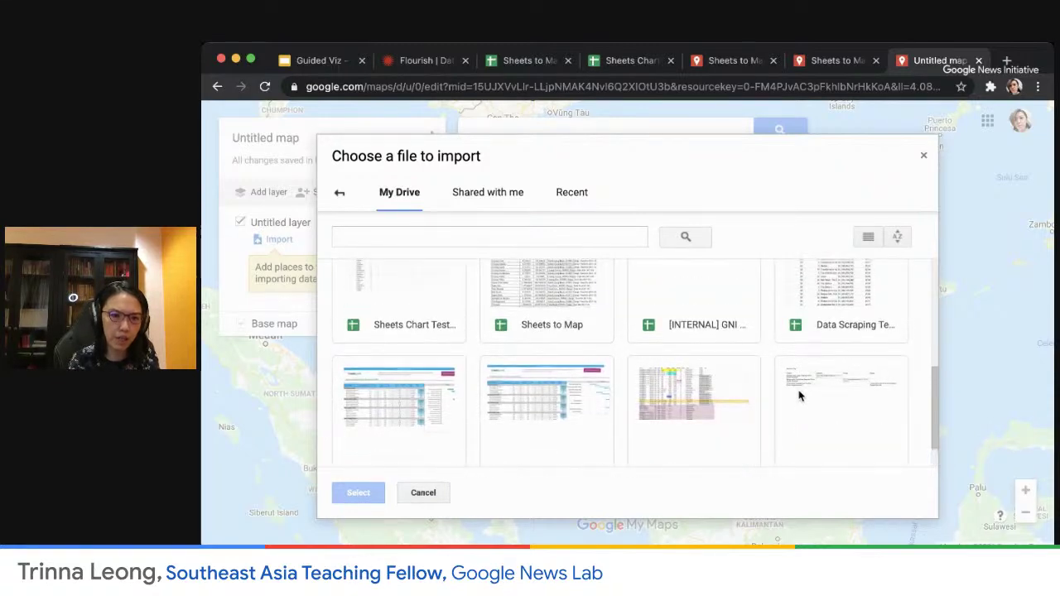
scroll(799, 395, up, 2)
click(550, 387)
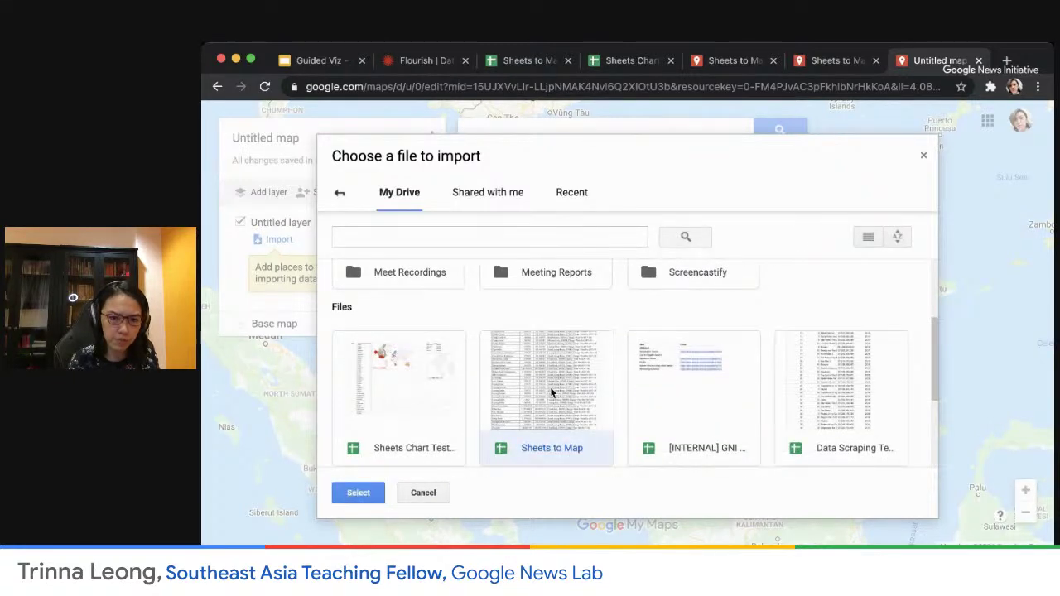
click(361, 495)
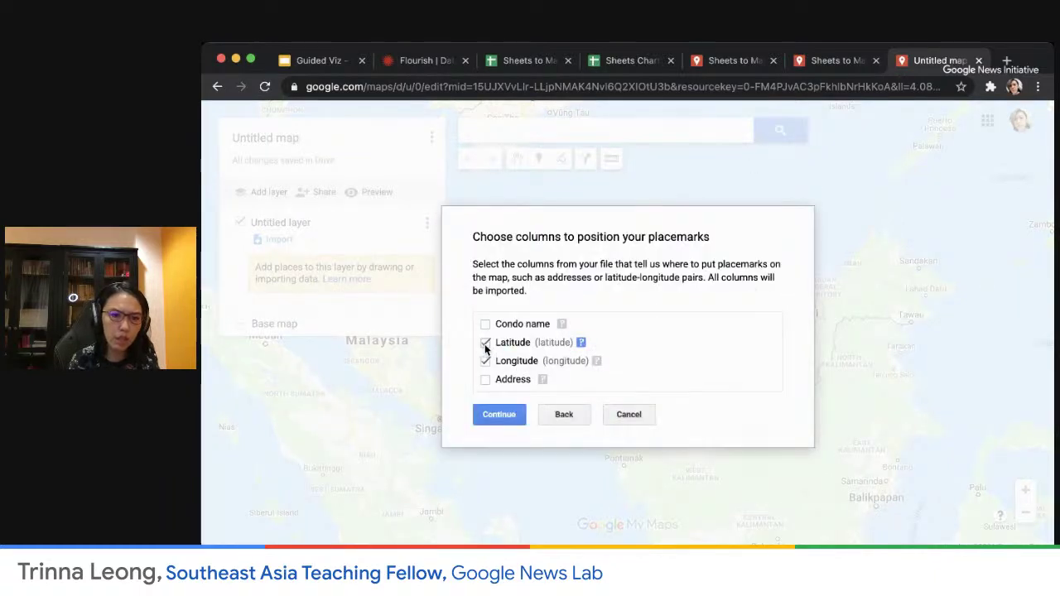
- Position the placemarks by the Address column only, title the markers by Condo name, and finish the import
click(485, 343)
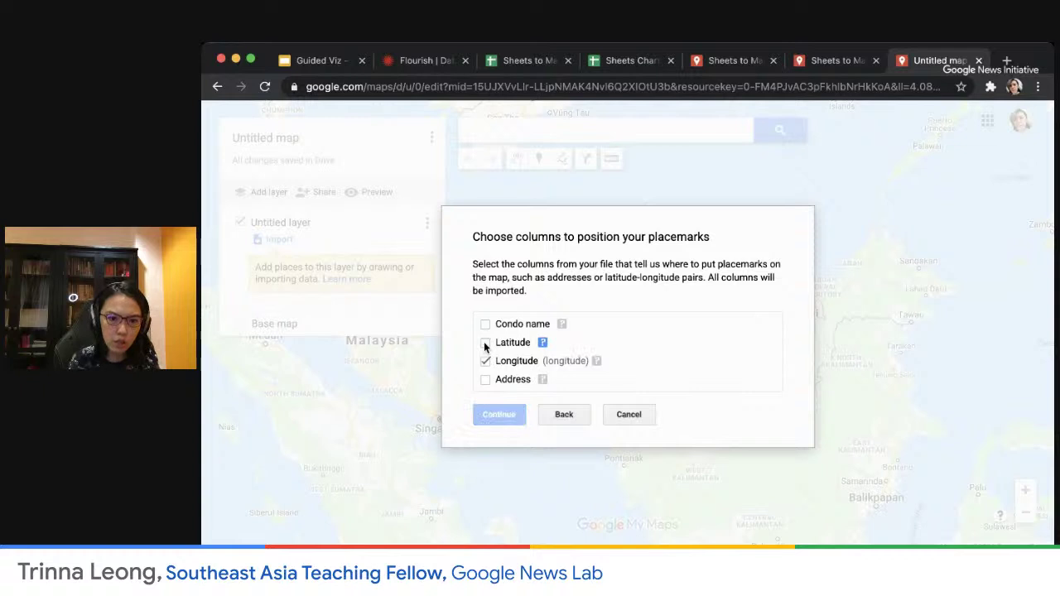
click(486, 361)
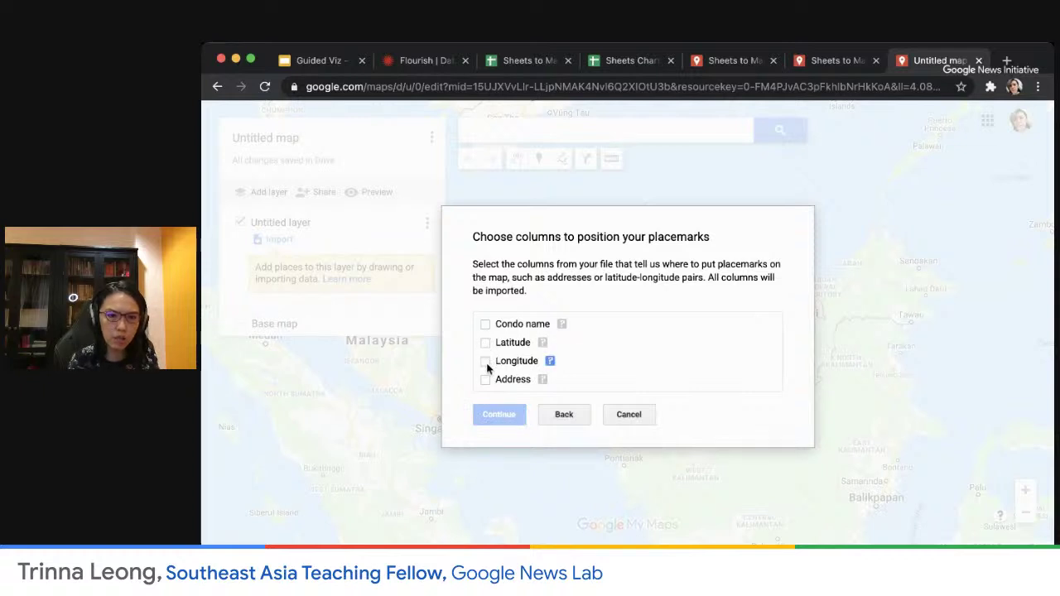
click(485, 380)
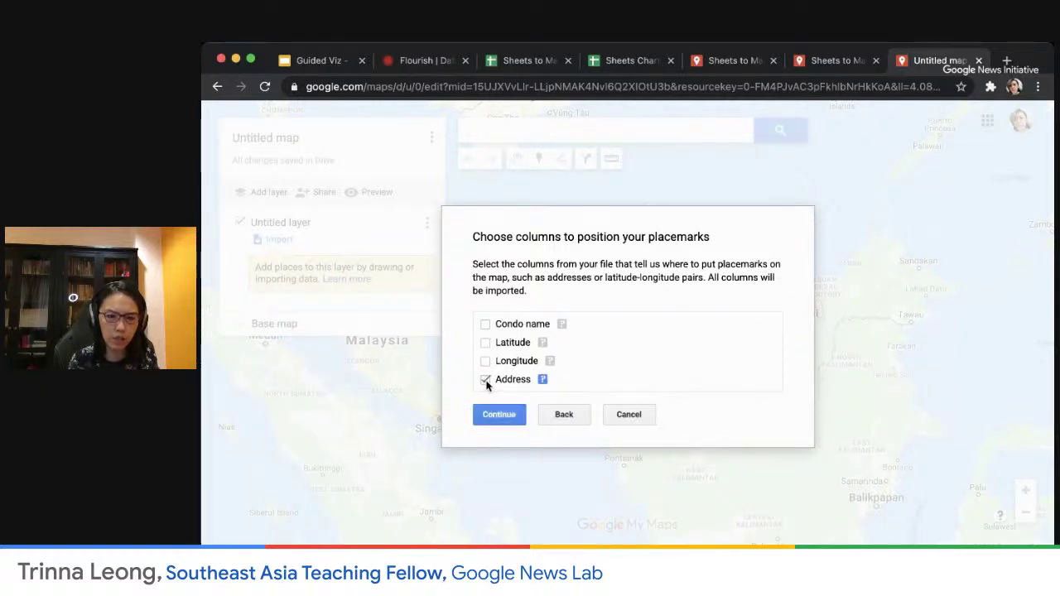
click(502, 417)
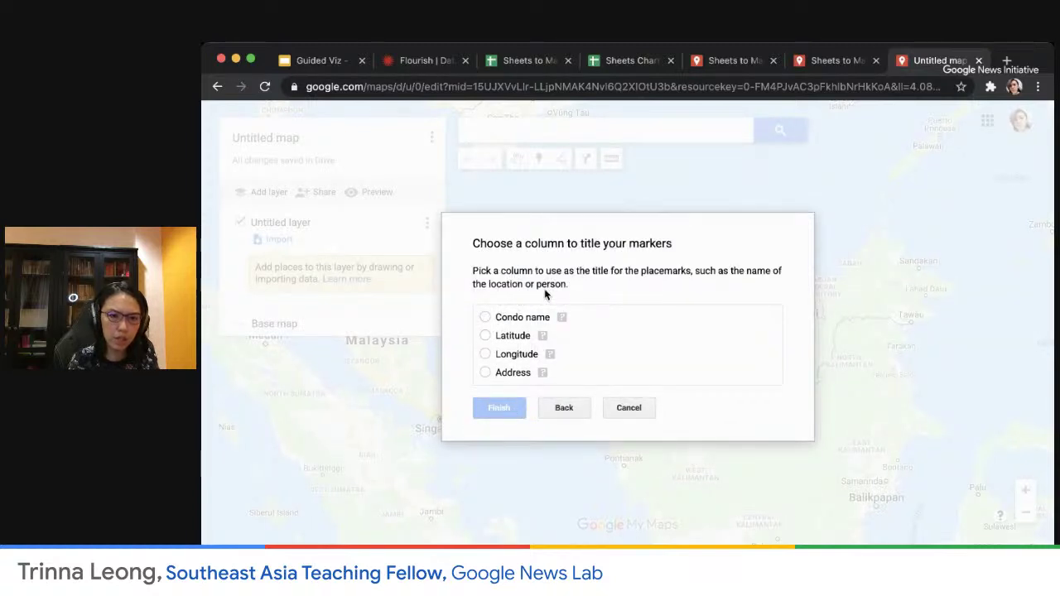
click(485, 318)
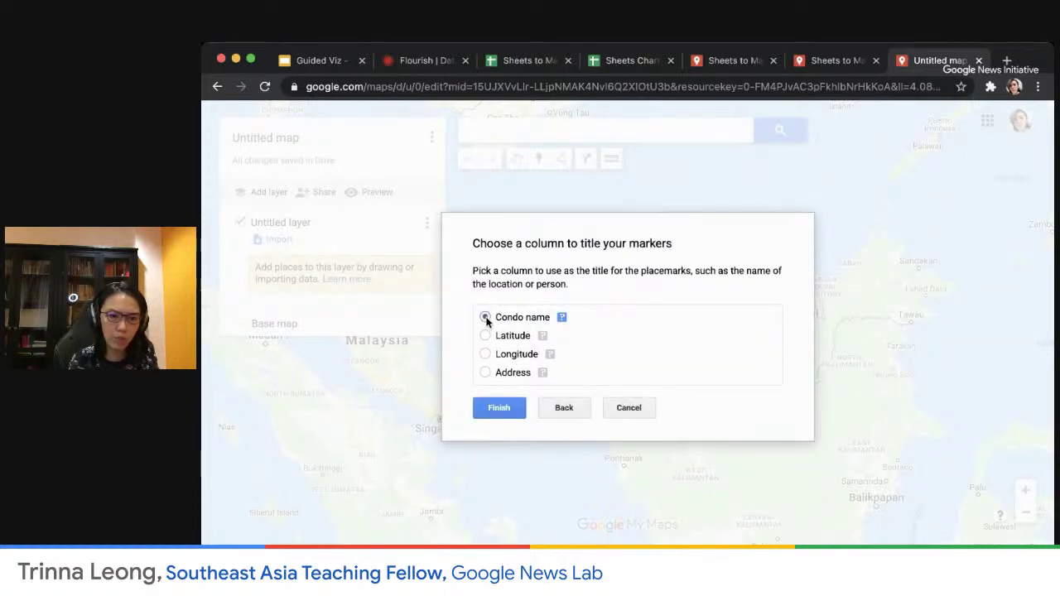
click(498, 407)
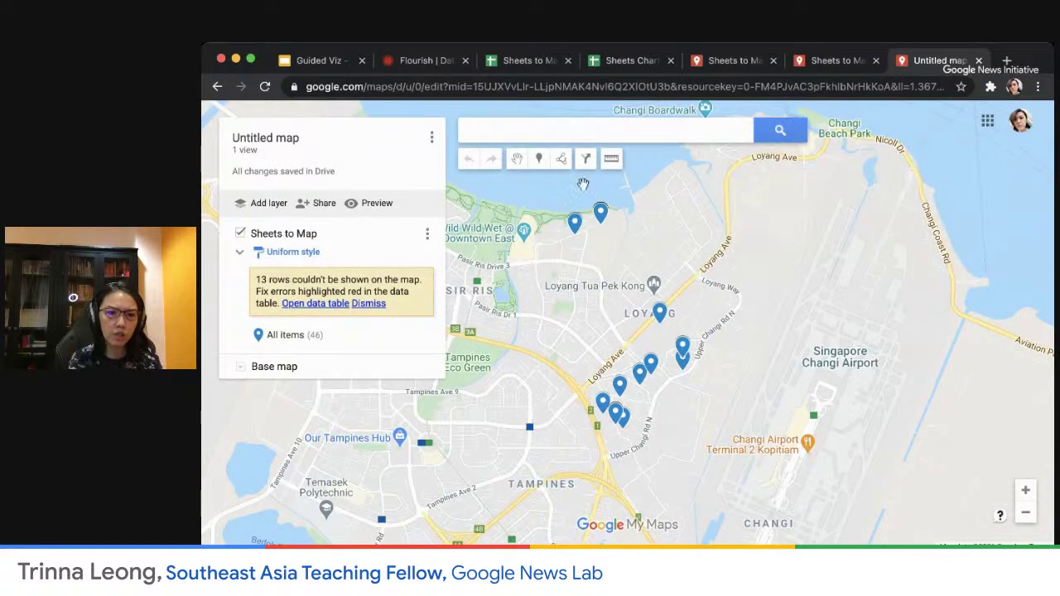
- Compare the address-based untitled map with the coordinate-based Sheets to Map map
click(824, 63)
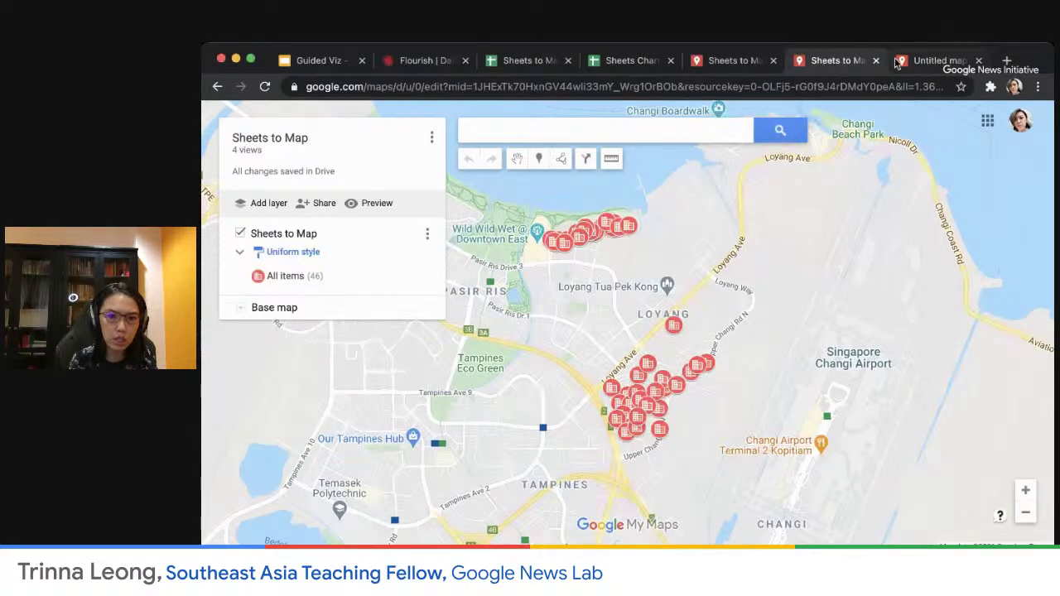
click(934, 62)
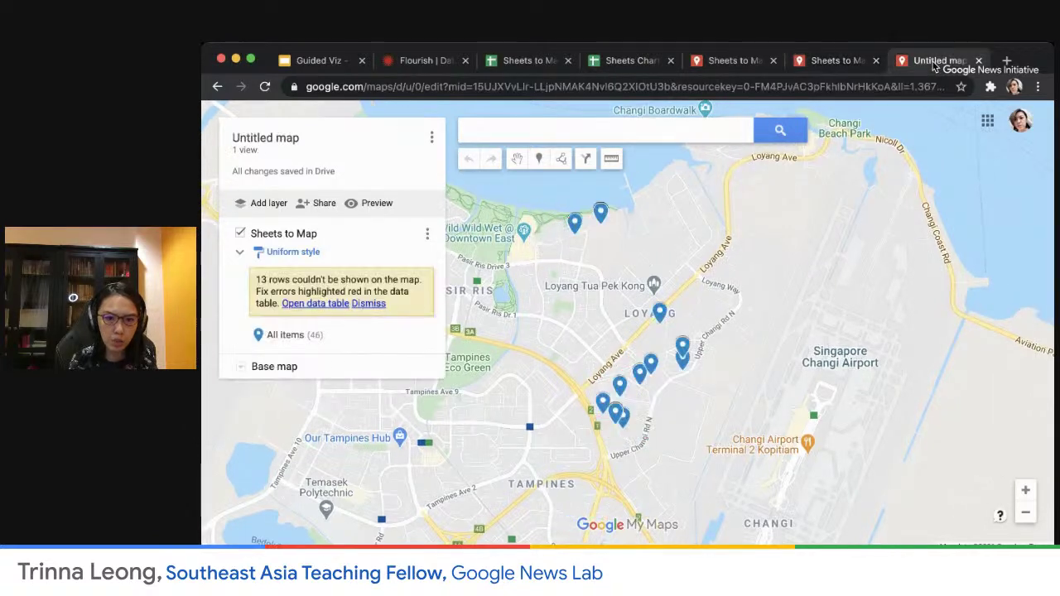
click(835, 61)
click(906, 64)
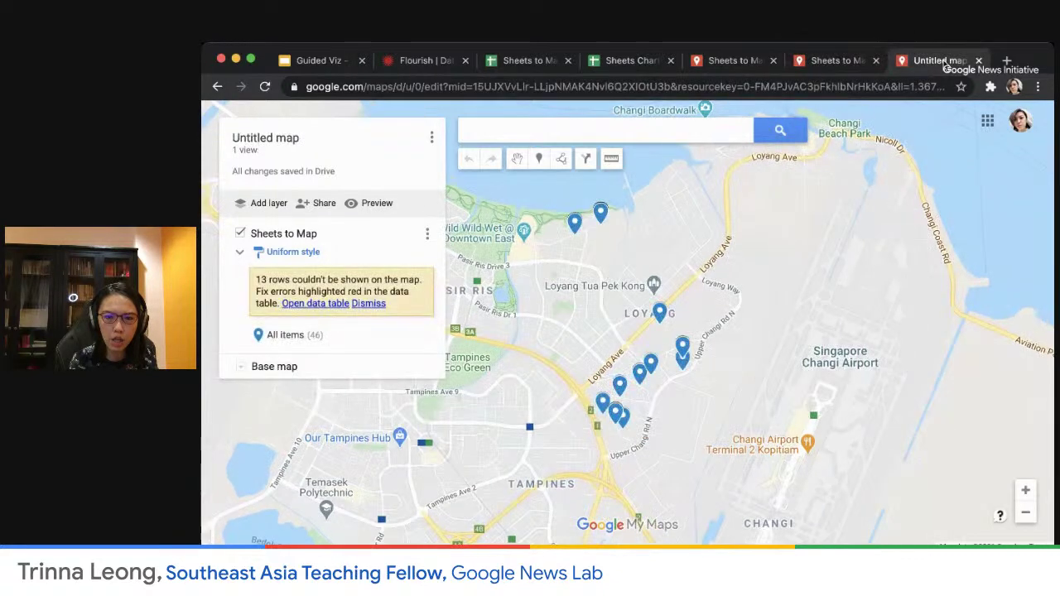
- Examine the placement and spread of the address-based markers around Mariam Way, Loyang and Pasir Ris
scroll(670, 377, down, 2)
scroll(670, 376, up, 5)
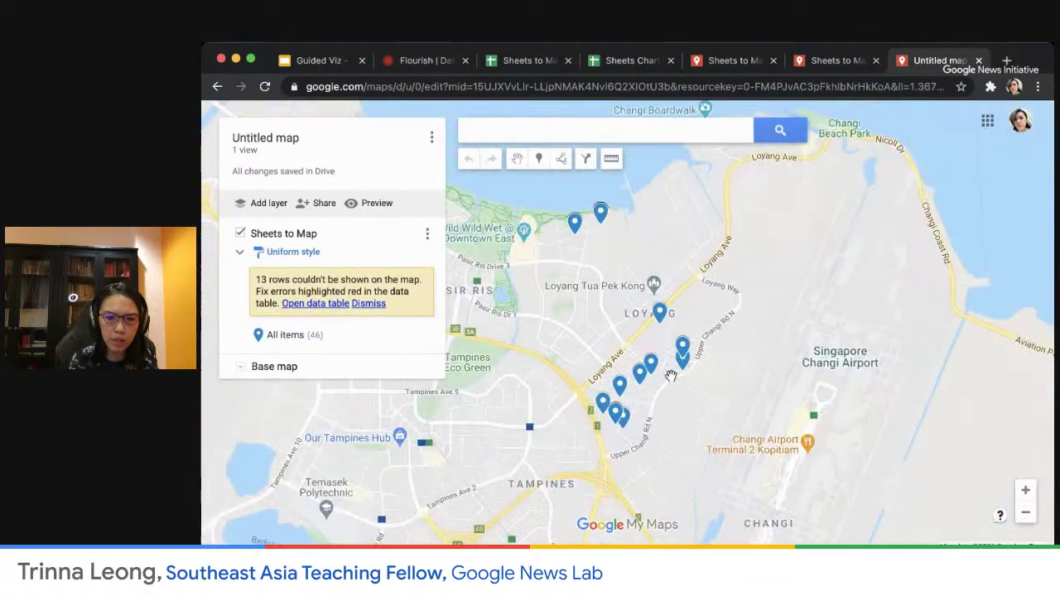
scroll(671, 377, up, 3)
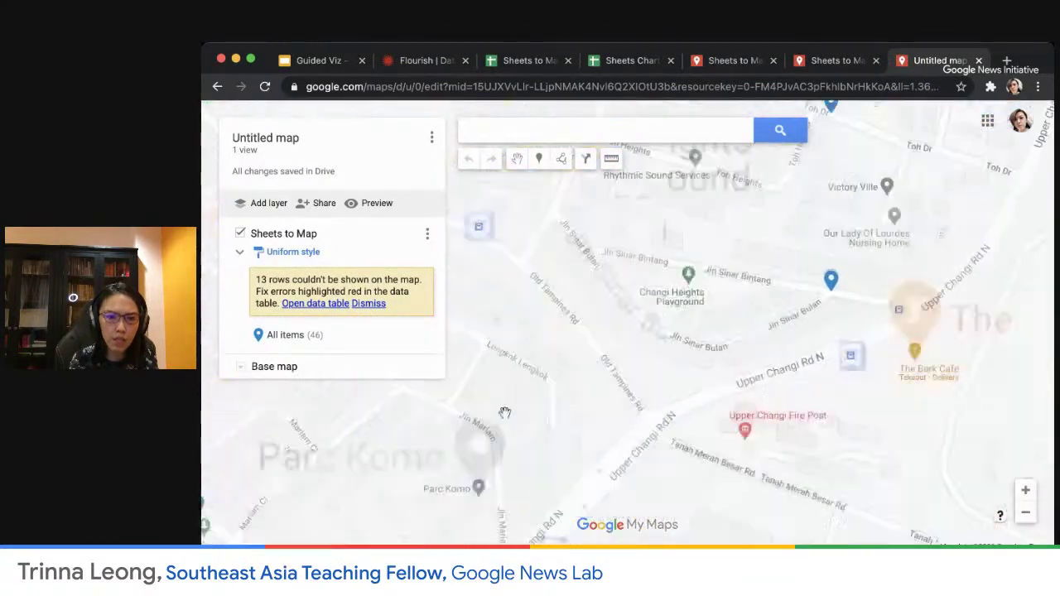
drag(528, 378, 890, 353)
drag(717, 391, 855, 340)
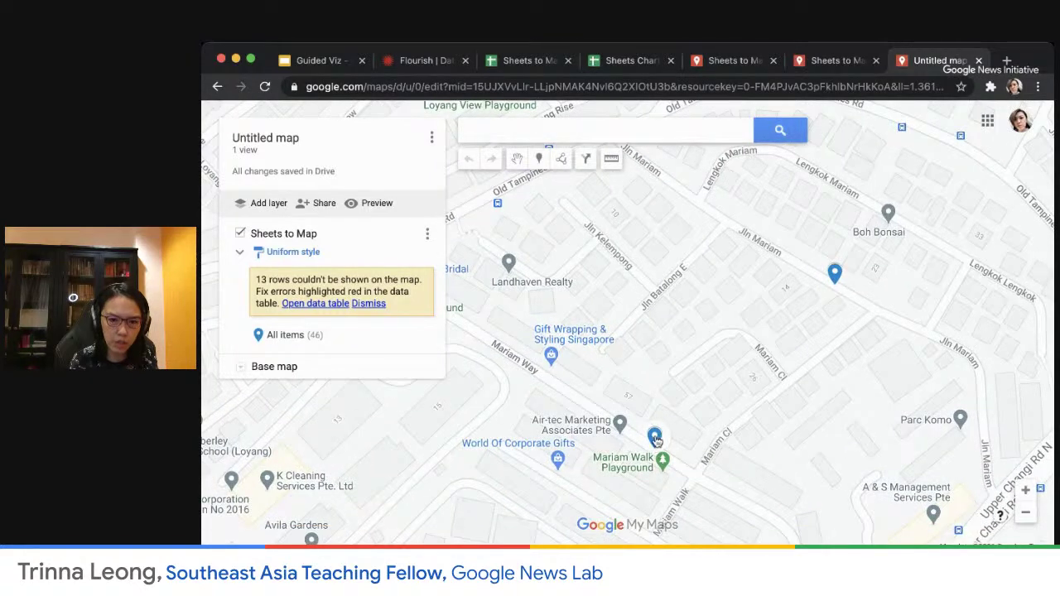
scroll(650, 447, up, 4)
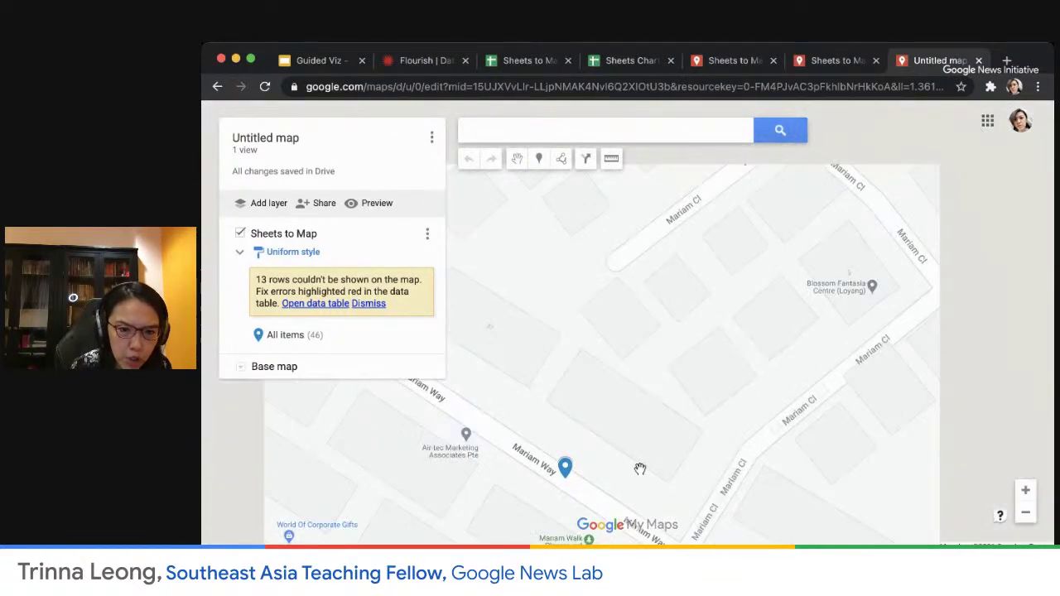
scroll(640, 468, down, 4)
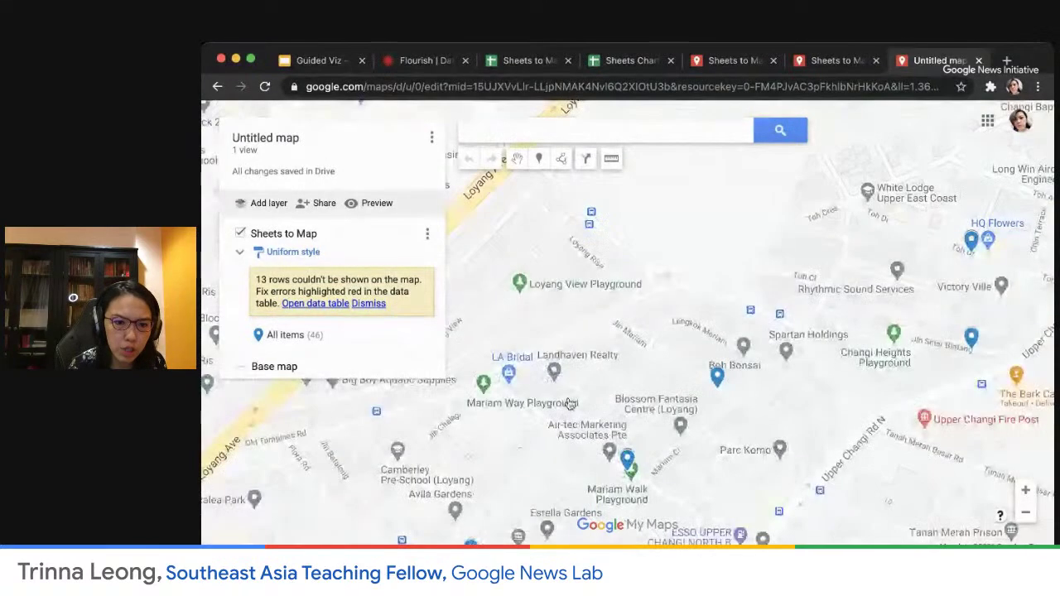
scroll(659, 397, down, 2)
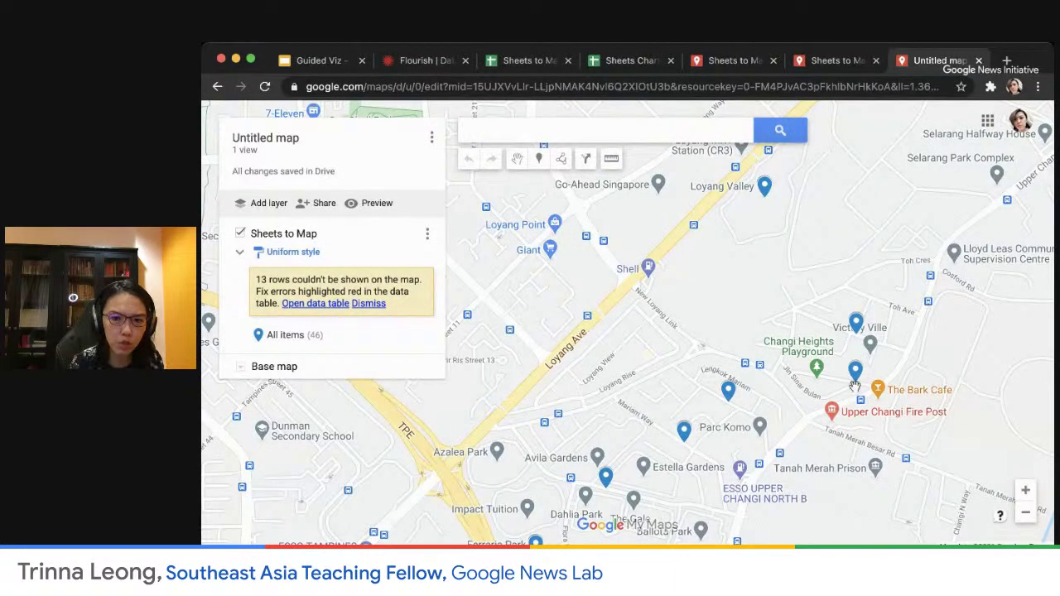
scroll(815, 447, up, 2)
scroll(814, 447, down, 3)
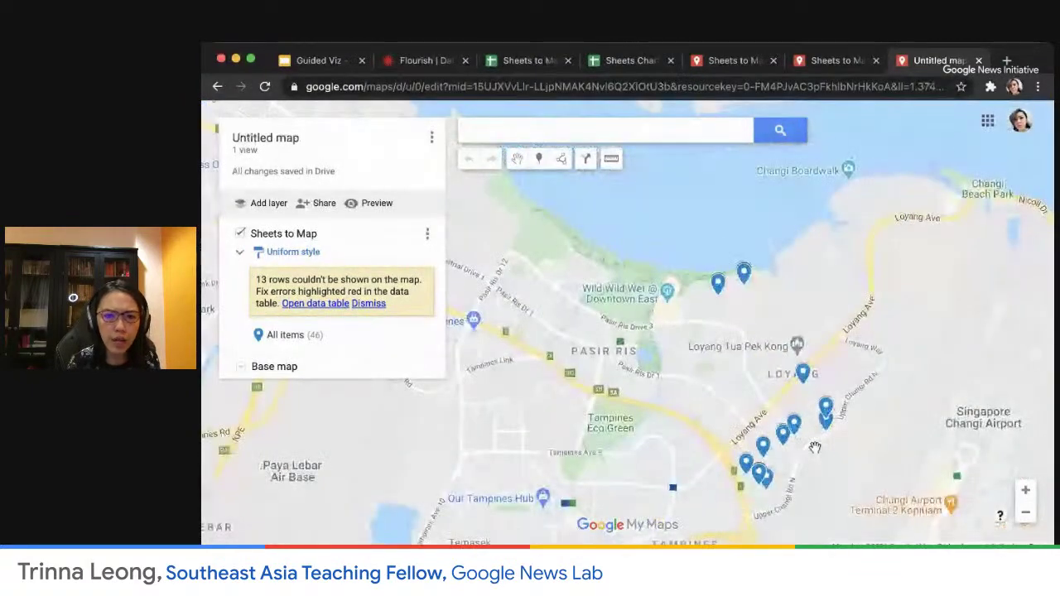
scroll(836, 452, up, 2)
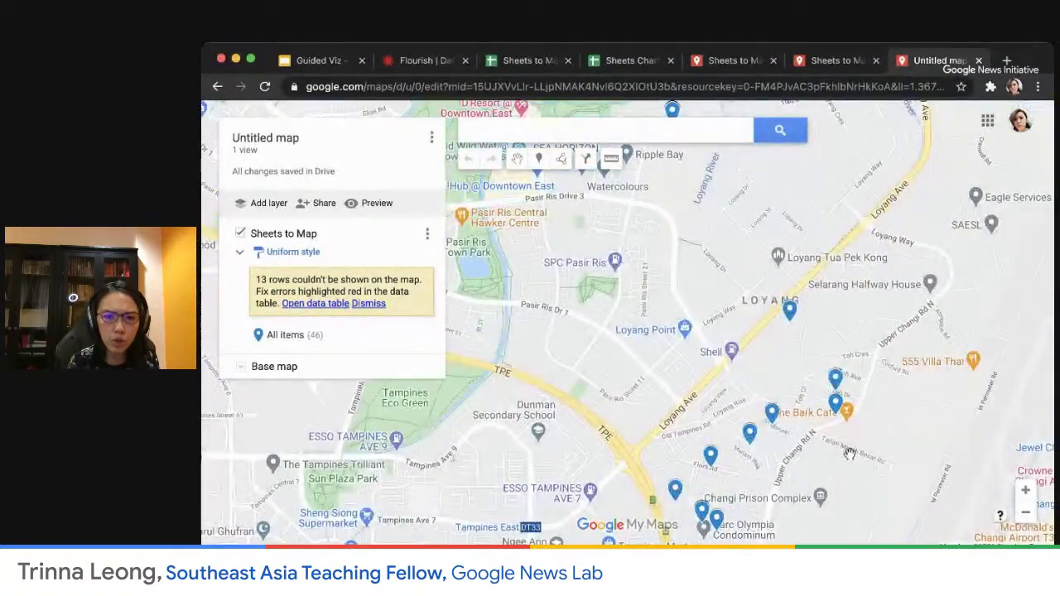
scroll(849, 452, down, 1)
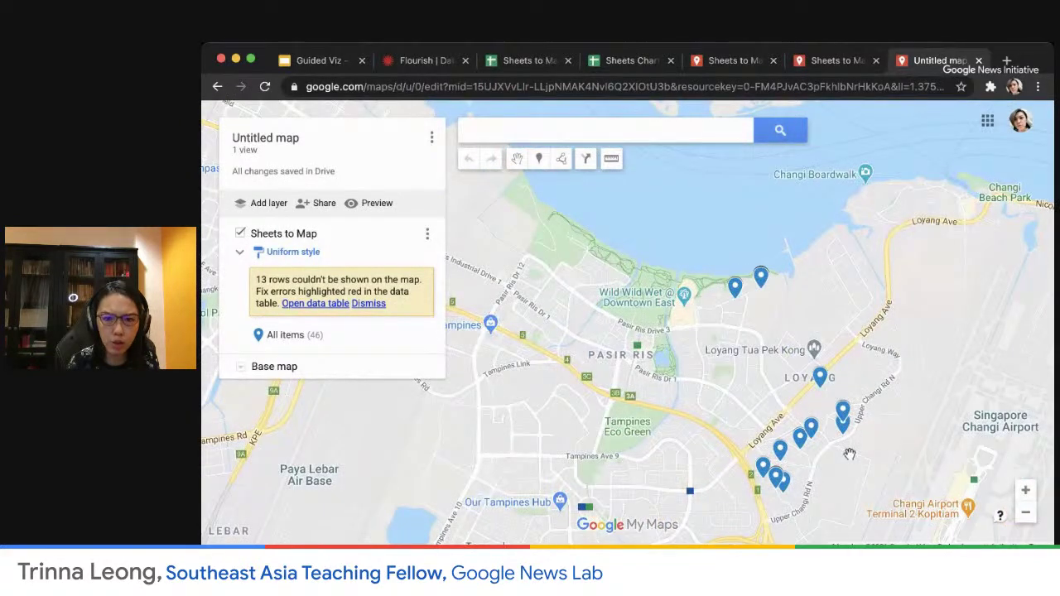
scroll(850, 452, up, 1)
scroll(849, 453, down, 1)
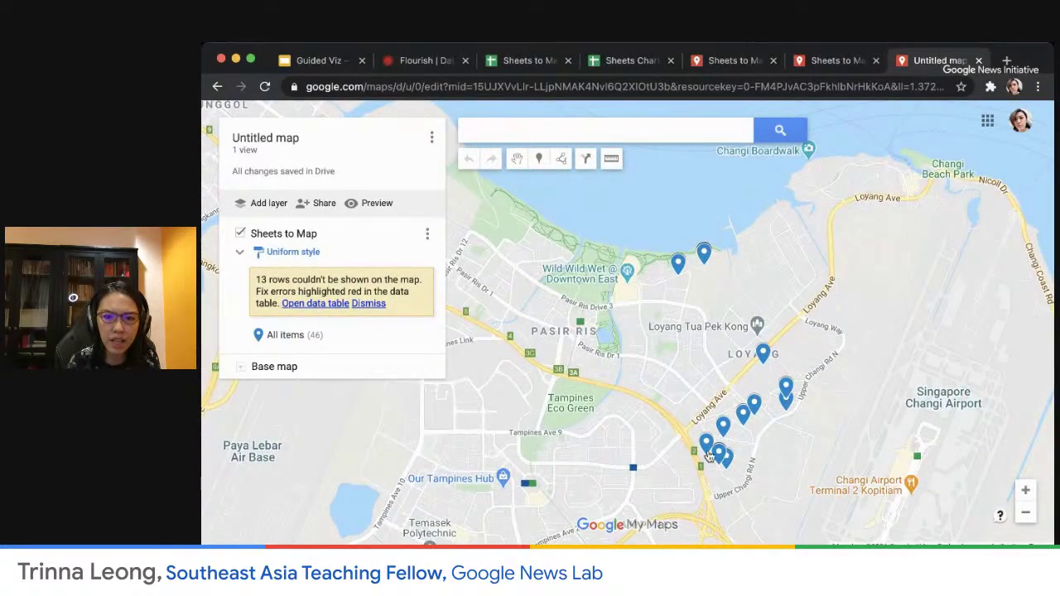
- Revisit the coordinate-based map, and check the Avila Gardens name and address cells in the Sheets to Map spreadsheet
click(815, 61)
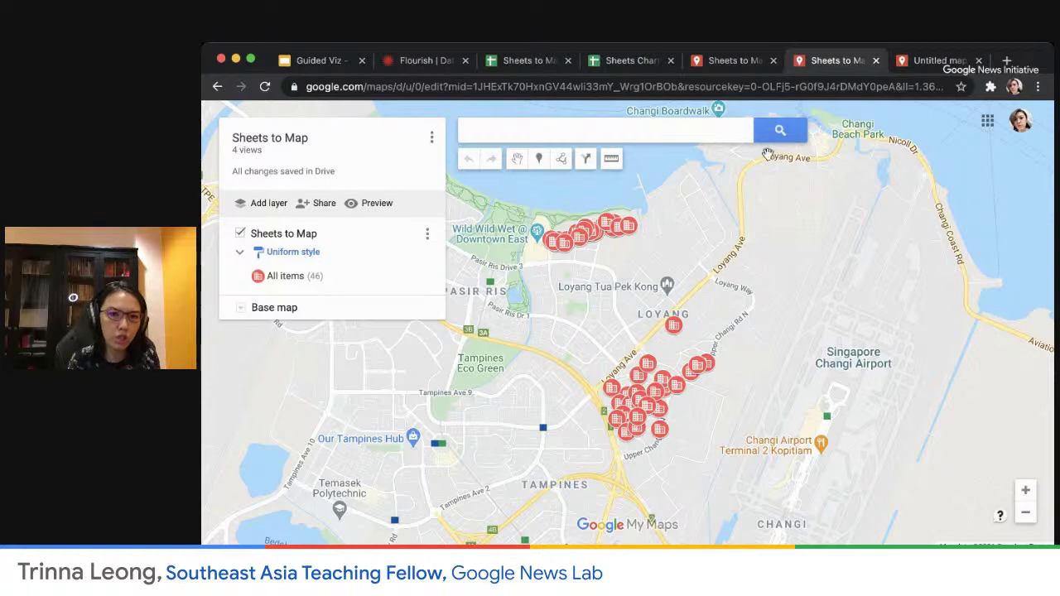
click(631, 62)
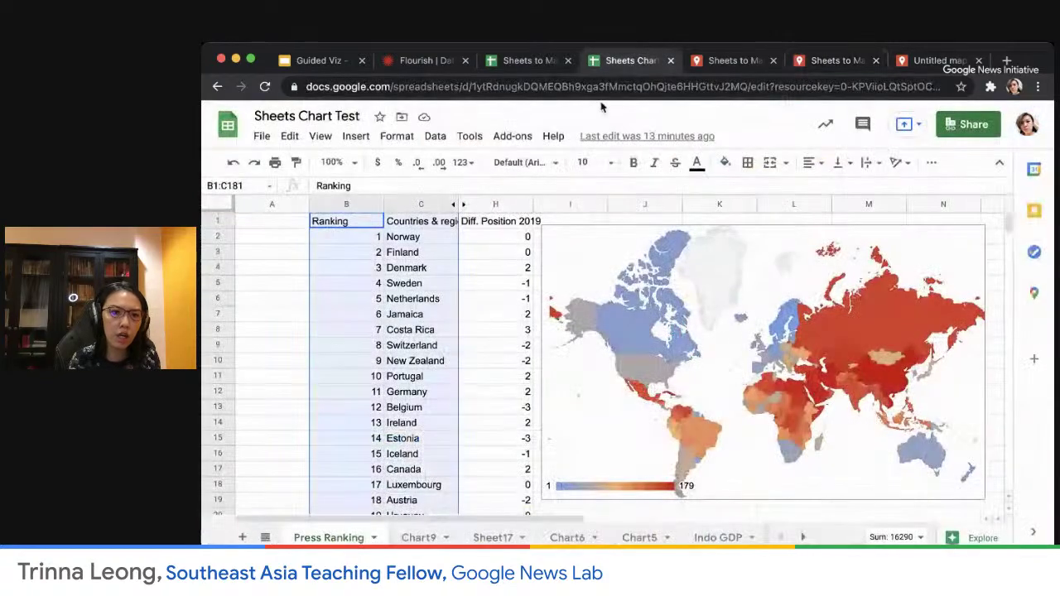
click(522, 61)
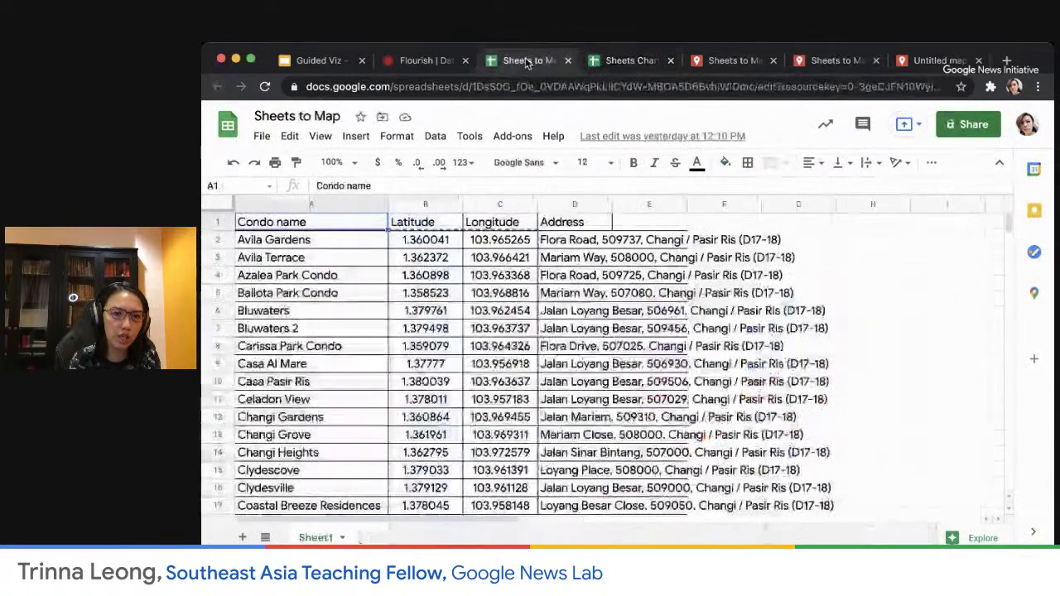
click(585, 382)
click(580, 240)
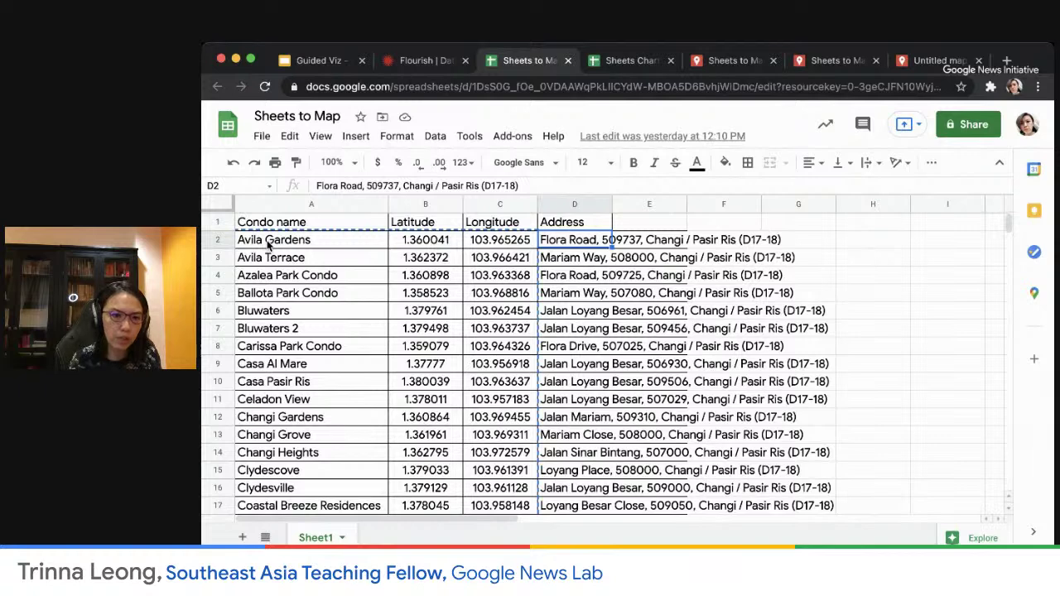
click(274, 242)
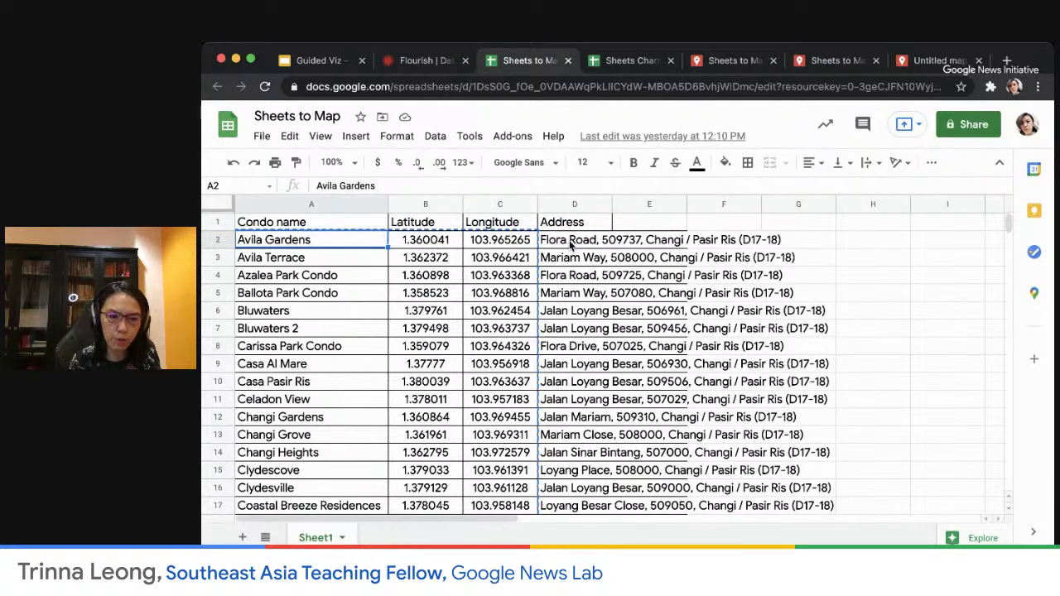
- Compare the names and addresses of Avila Gardens, Azalea Park Condo, Bluwaters and Bluwaters 2, and revisit the address-based map
click(570, 242)
click(303, 278)
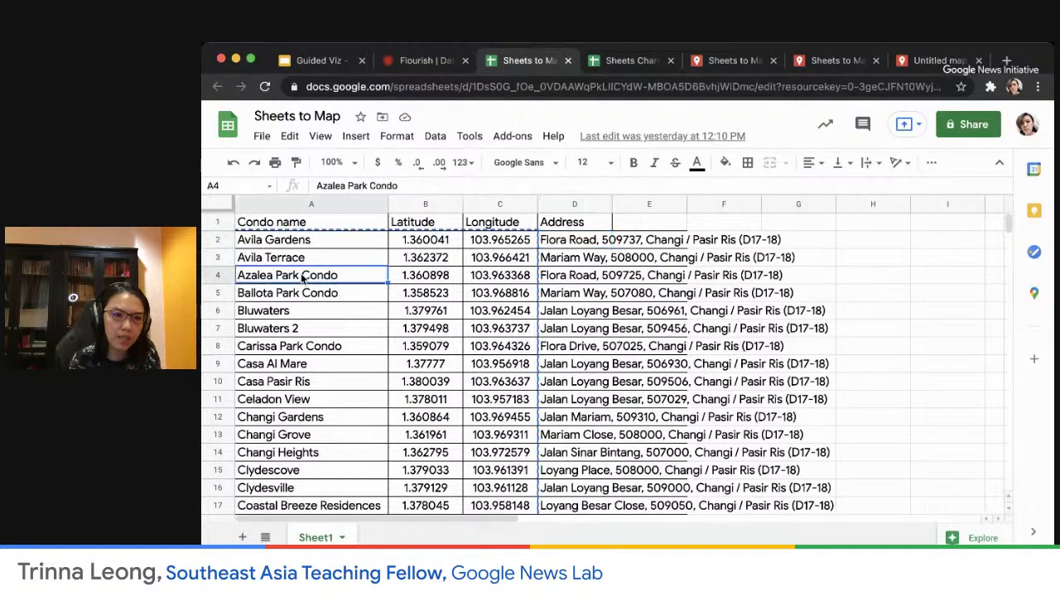
click(571, 278)
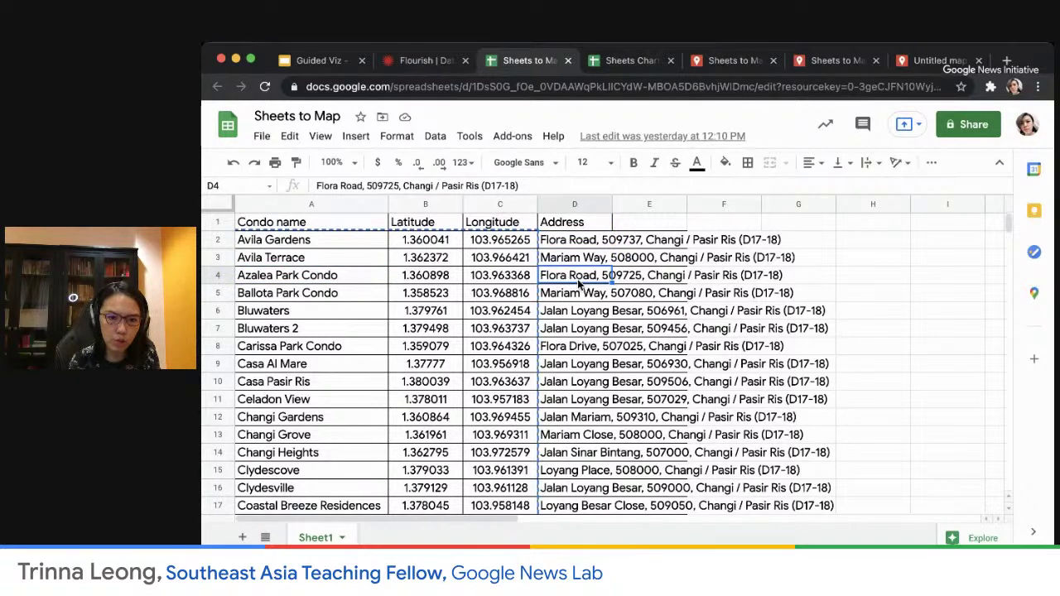
click(571, 312)
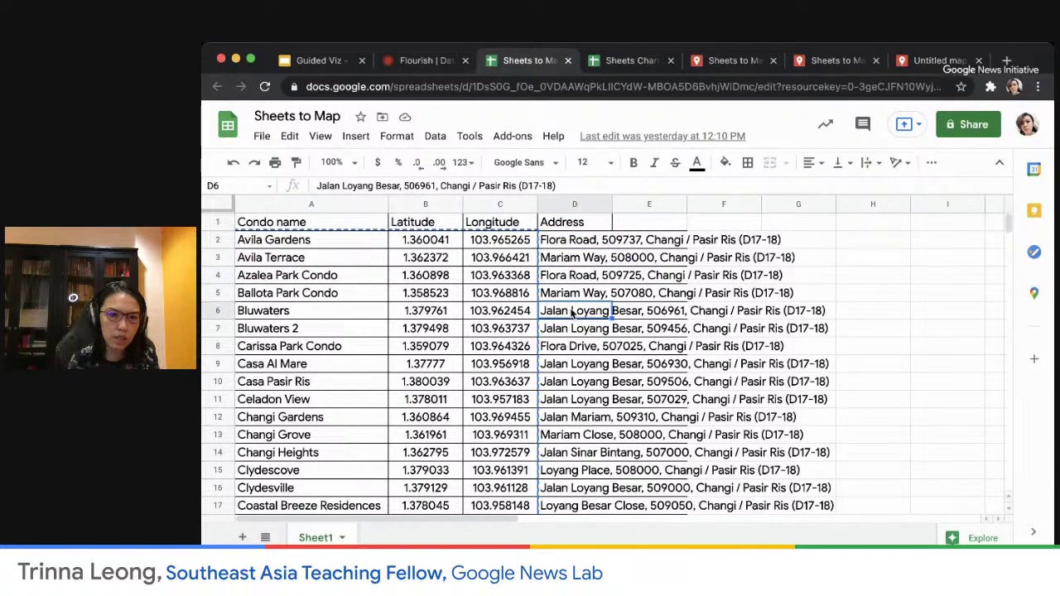
click(340, 314)
click(335, 331)
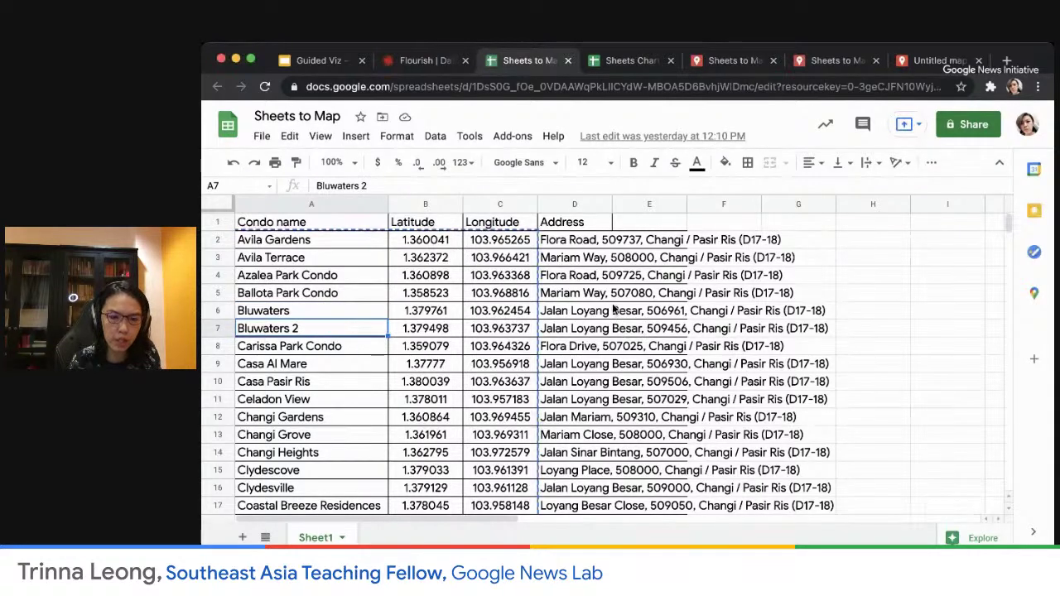
click(580, 311)
click(570, 329)
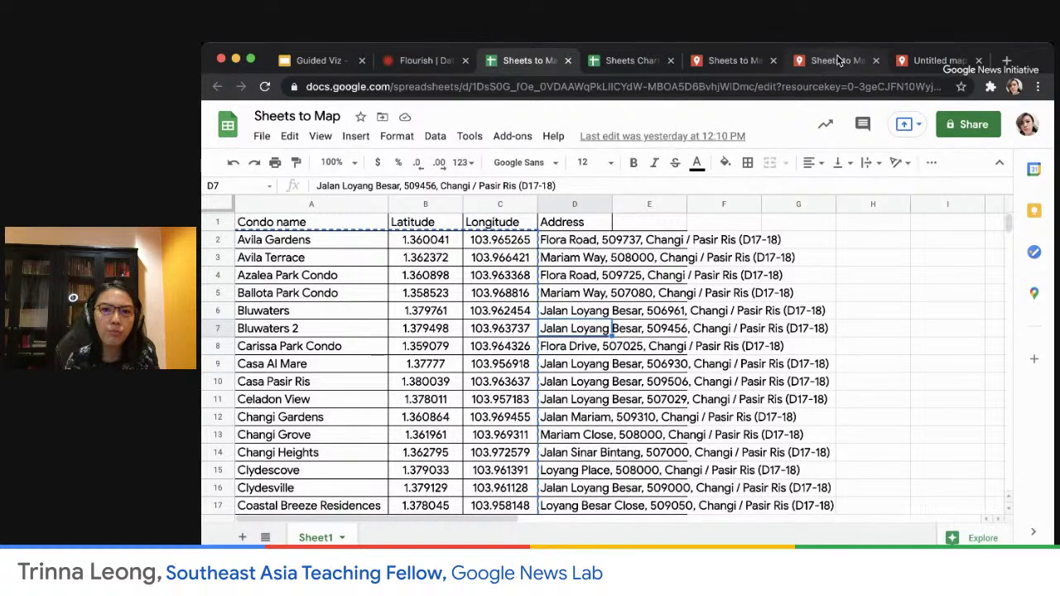
click(934, 60)
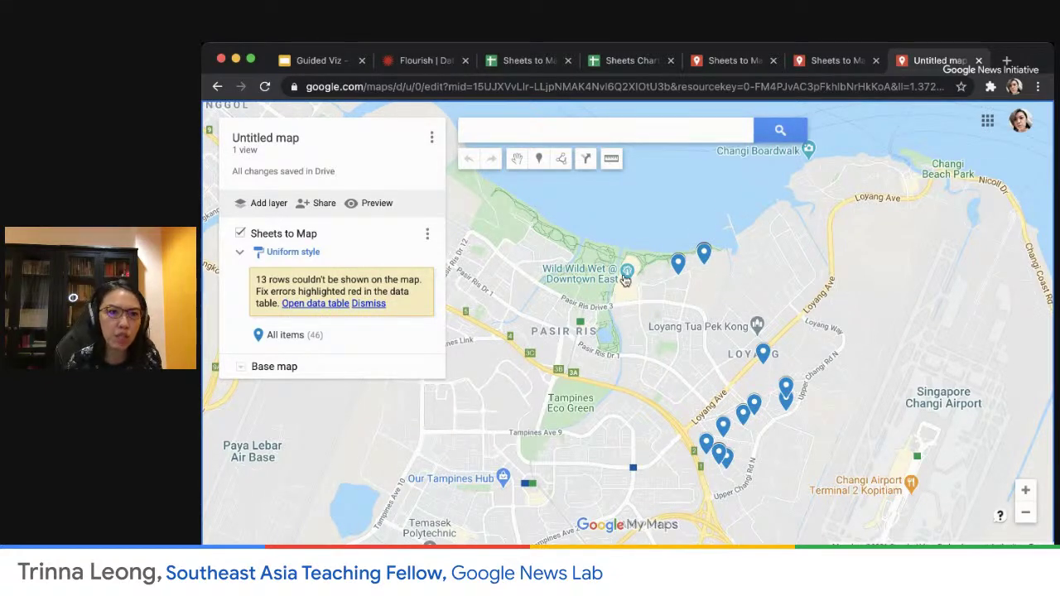
- Advance the presentation past the Sheets to My Maps address example to the MyMaps - Draw polygon slide
click(313, 60)
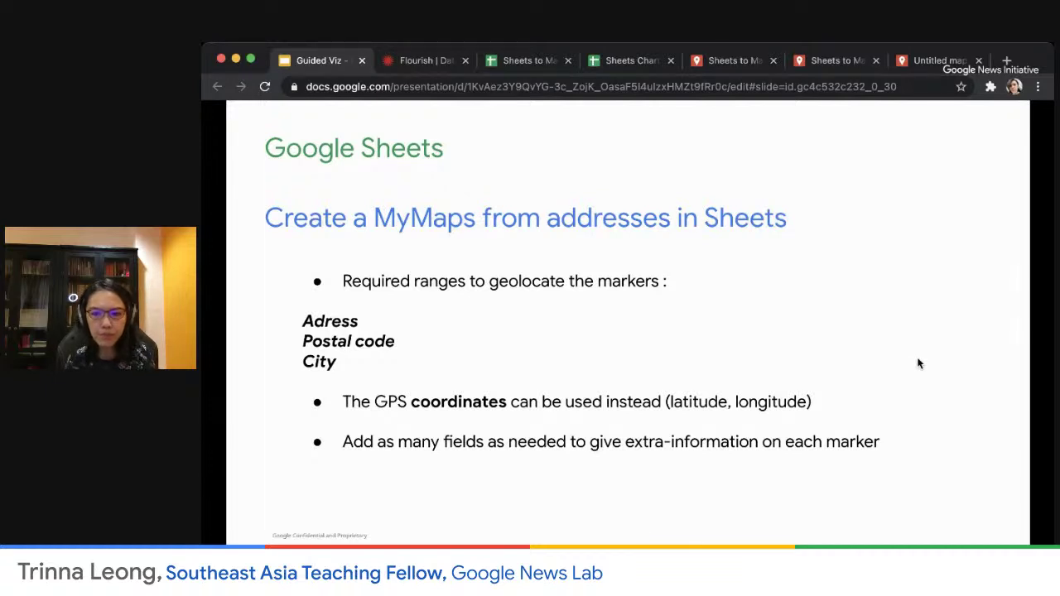
key(Right)
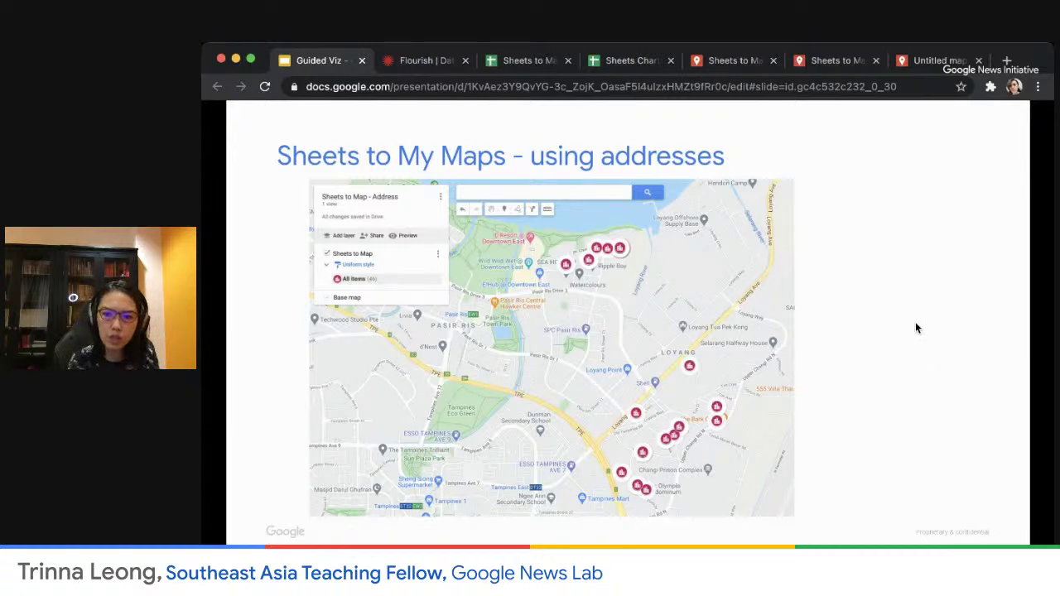
key(Right)
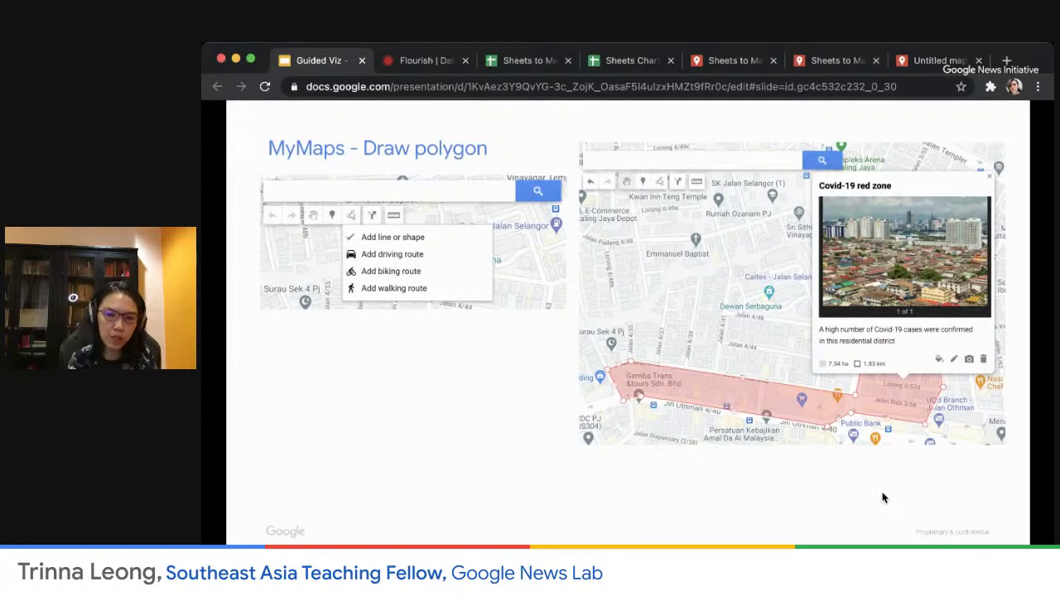
- Go to the My Maps home page at google.com/mymaps and create a new map
click(942, 61)
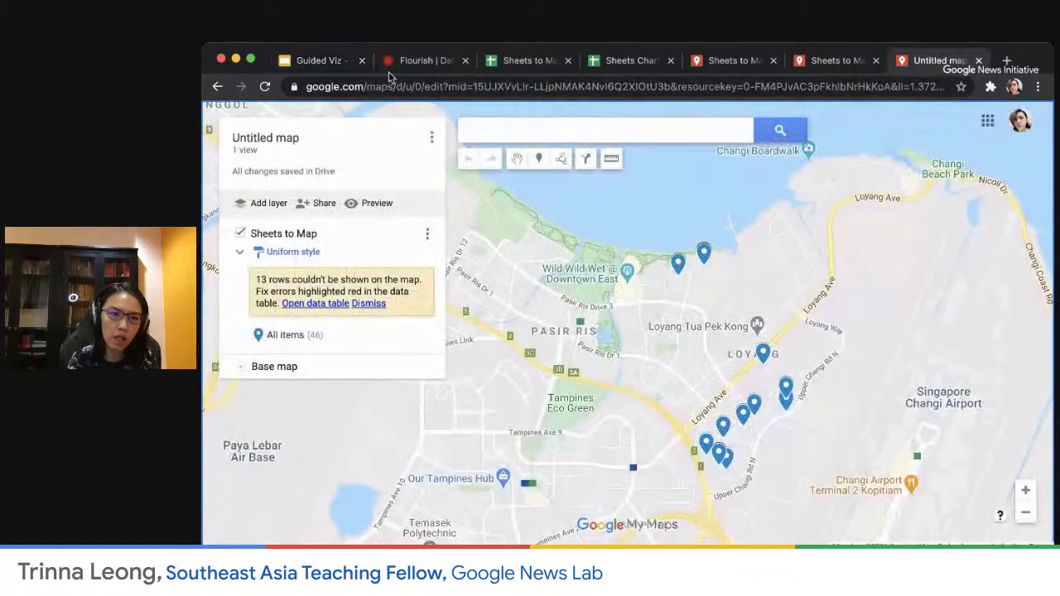
click(217, 87)
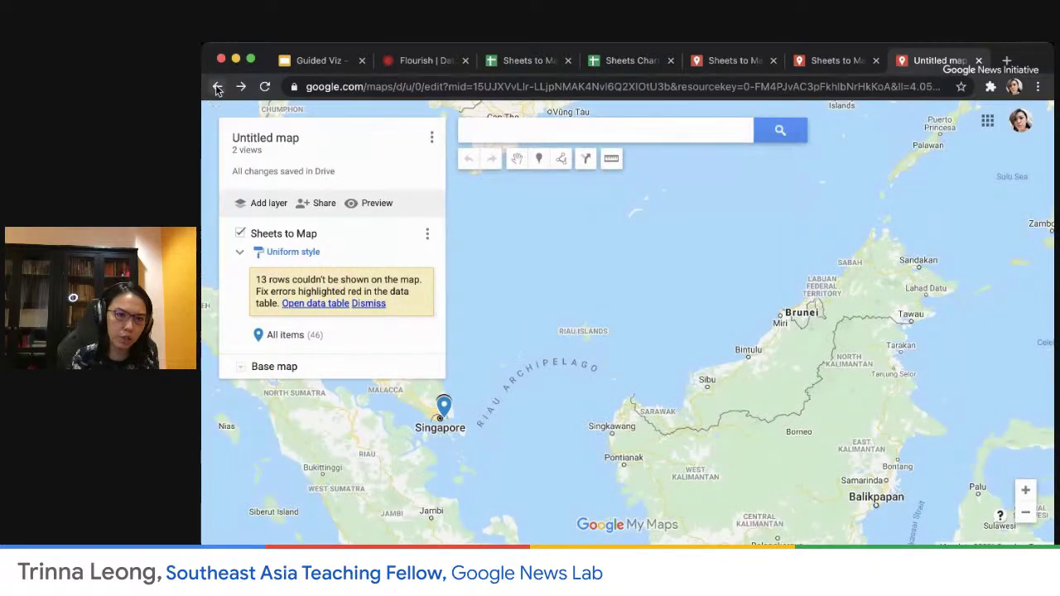
click(508, 89)
text(google.com/mymaps)
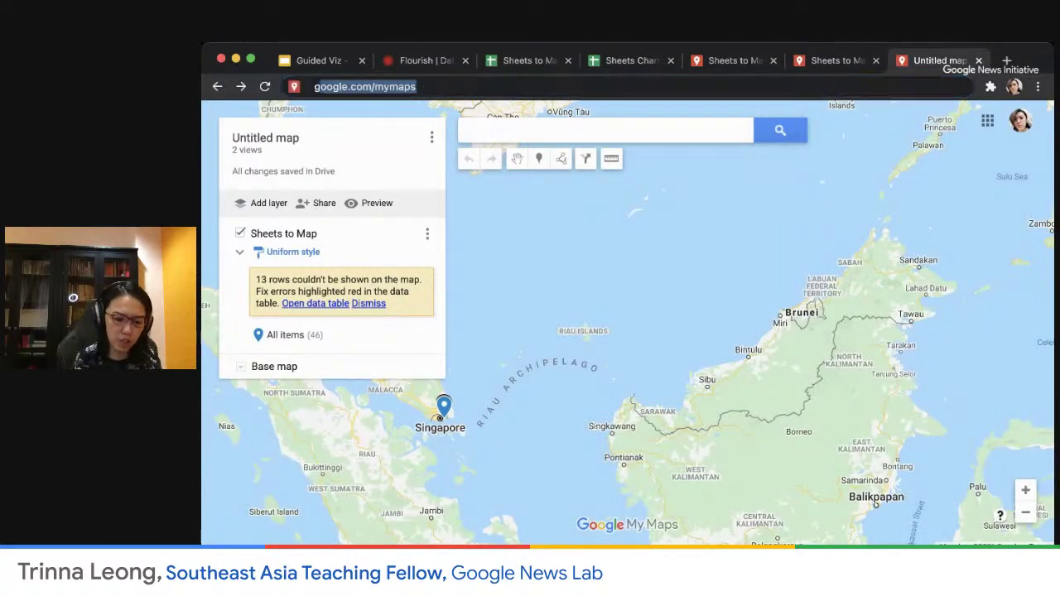
key(Return)
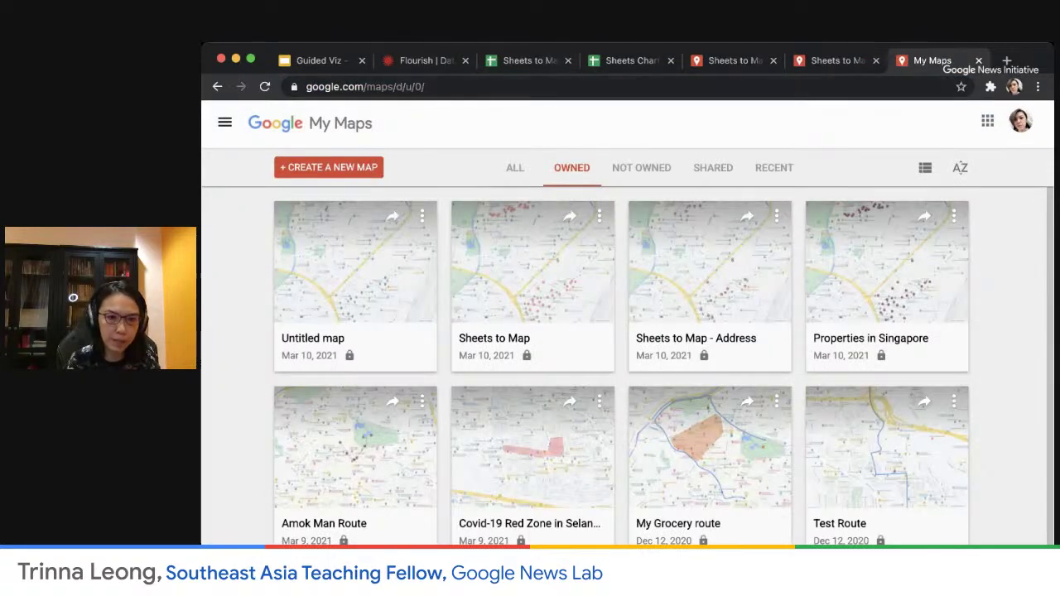
click(360, 174)
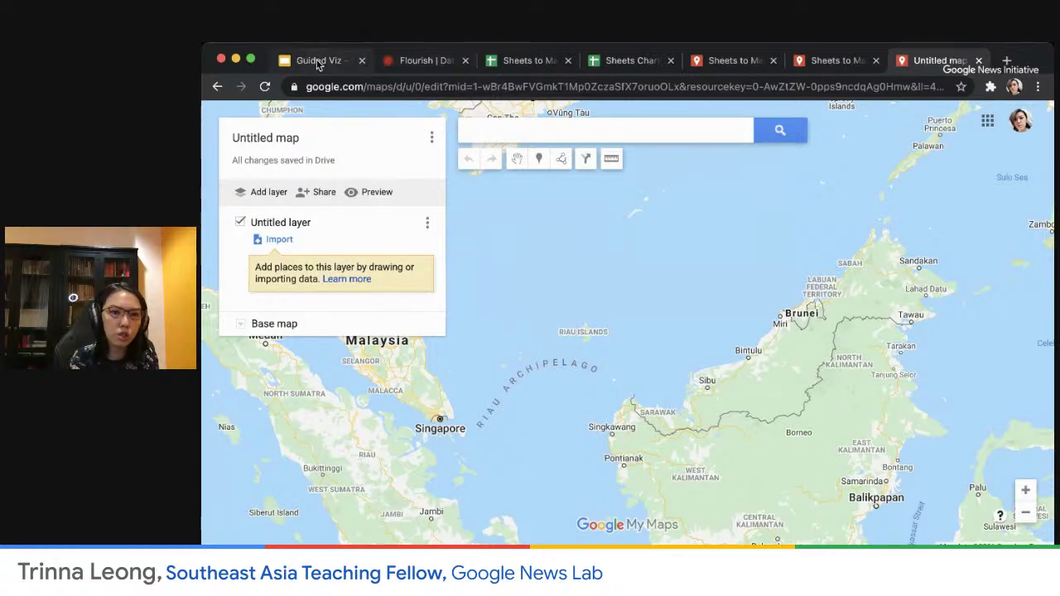
- Check the Draw polygon slide, and give the new map the title Quarantine area and the description ABCDEFG
click(319, 63)
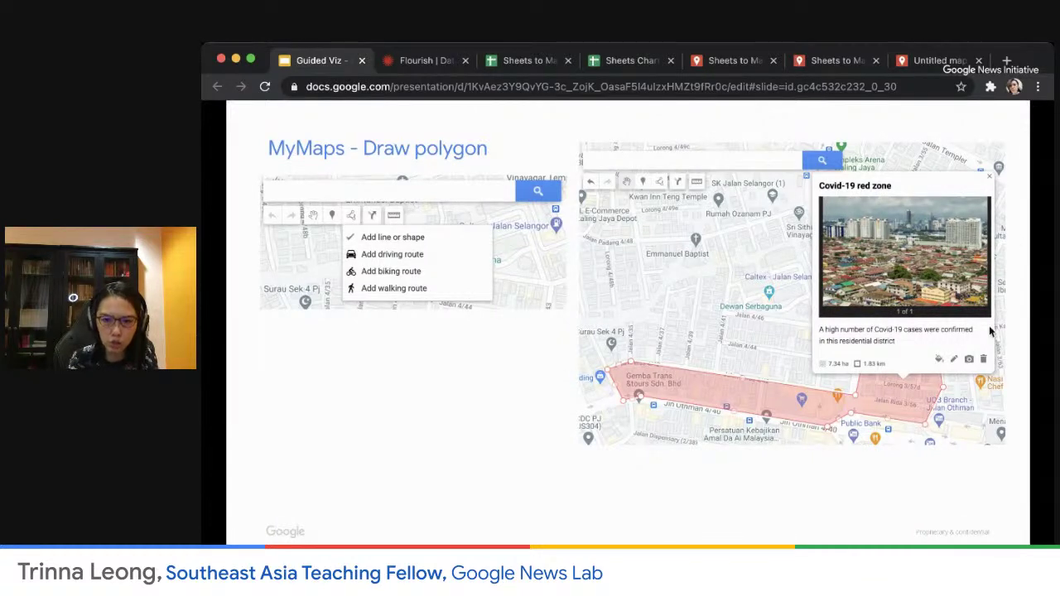
click(936, 60)
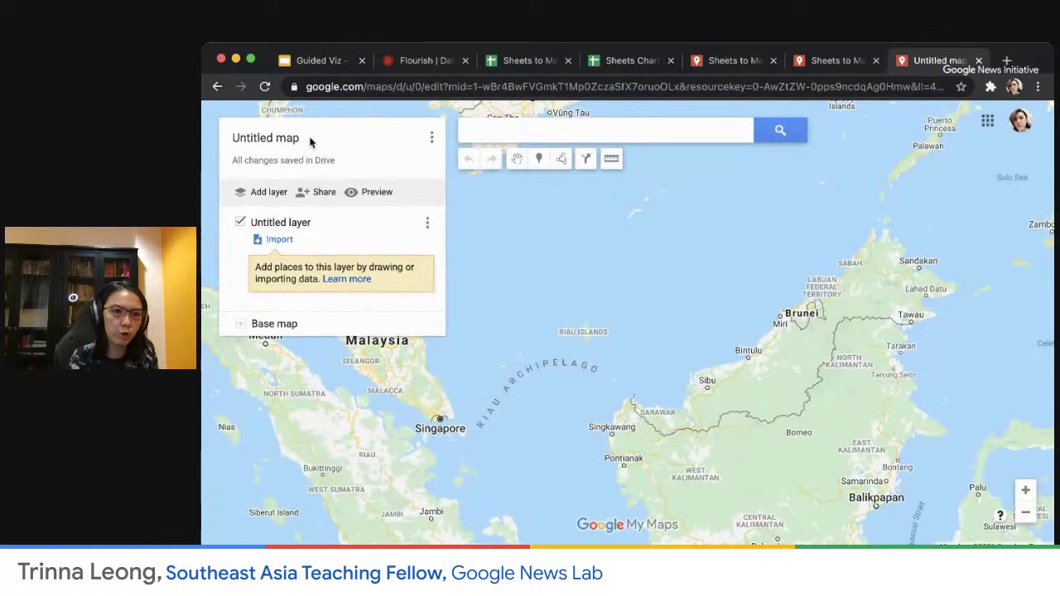
click(268, 141)
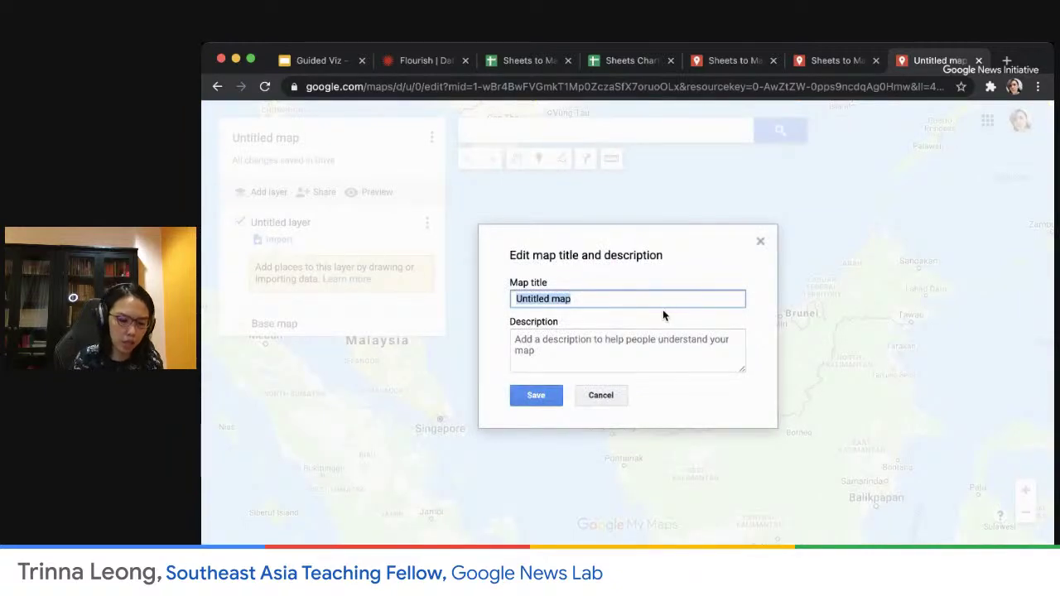
key(Left)
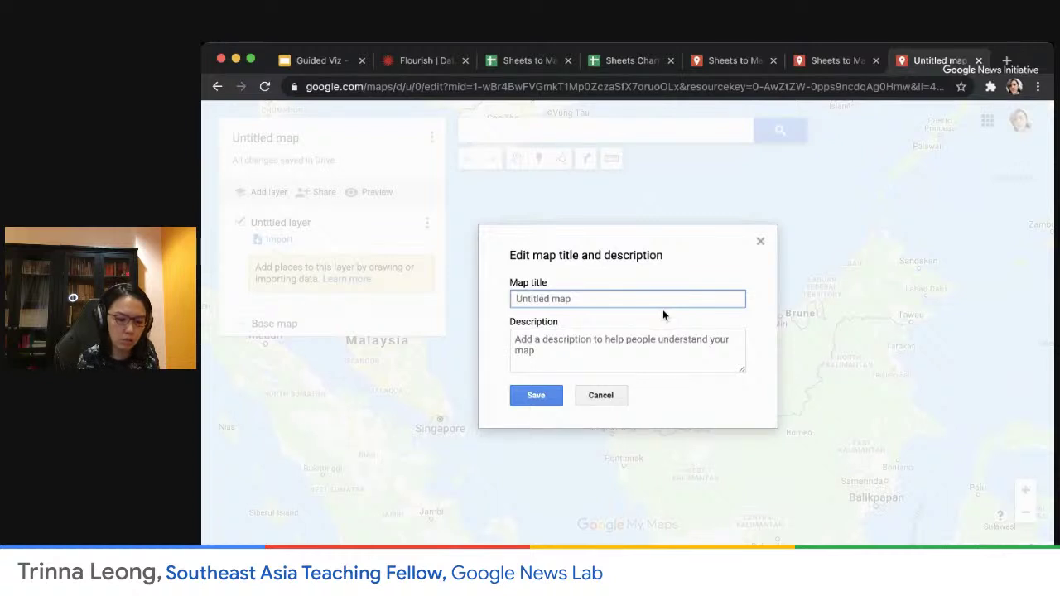
text(Quarant)
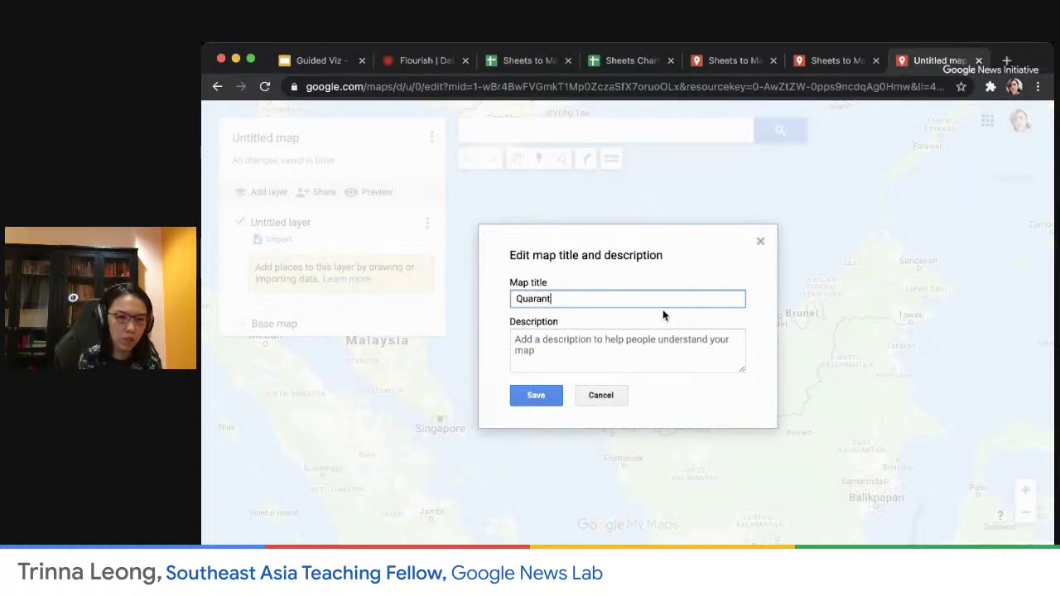
text(ine area)
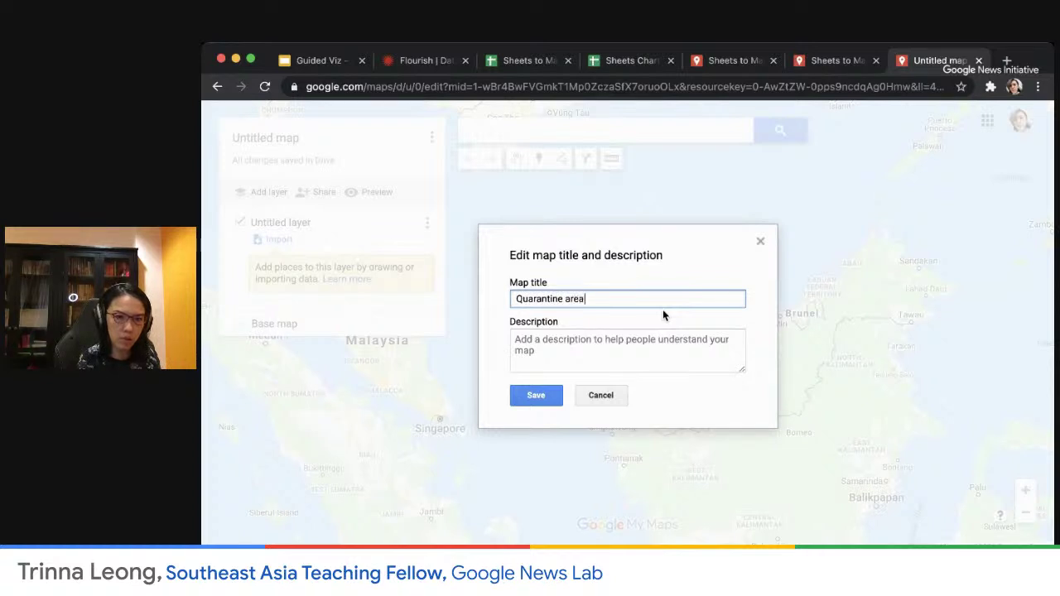
click(622, 349)
text(ABCDEFG)
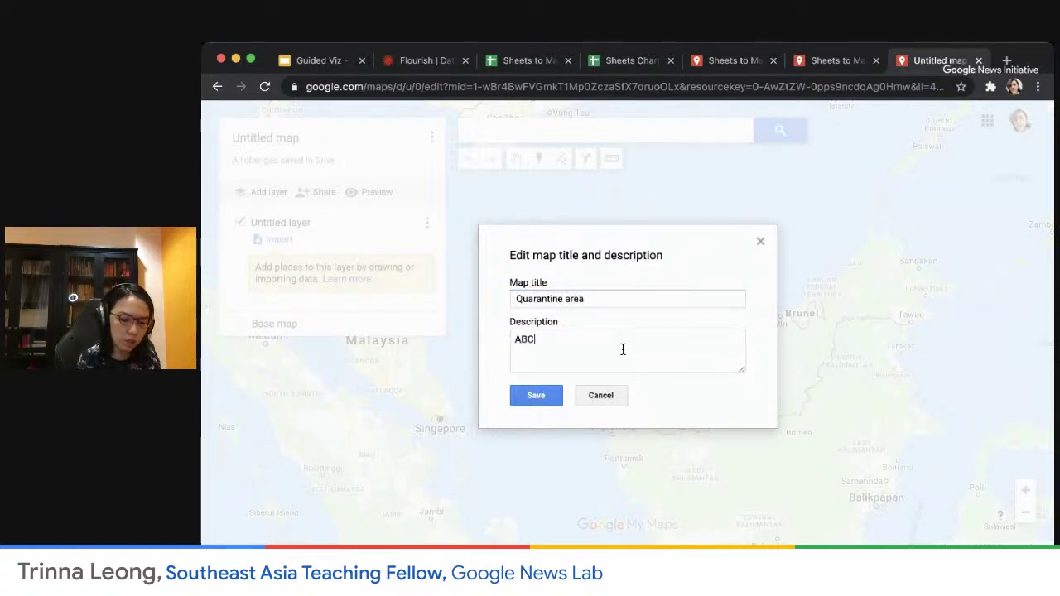
click(539, 396)
- Locate Jalan Ampang in Kuala Lumpur on the Quarantine area map and dismiss its place details
click(573, 130)
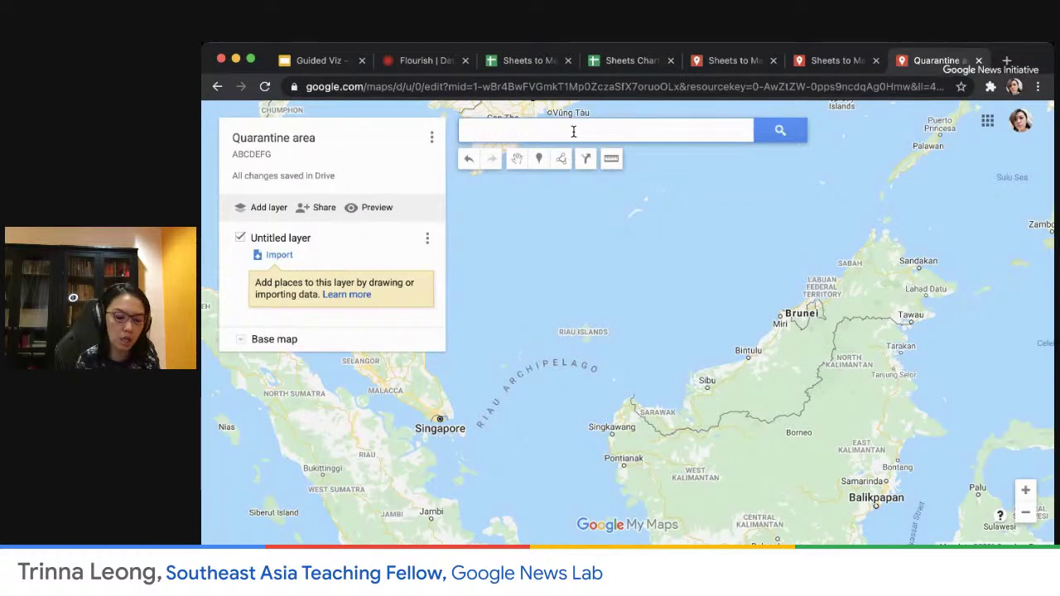
text(Jalan Ampang)
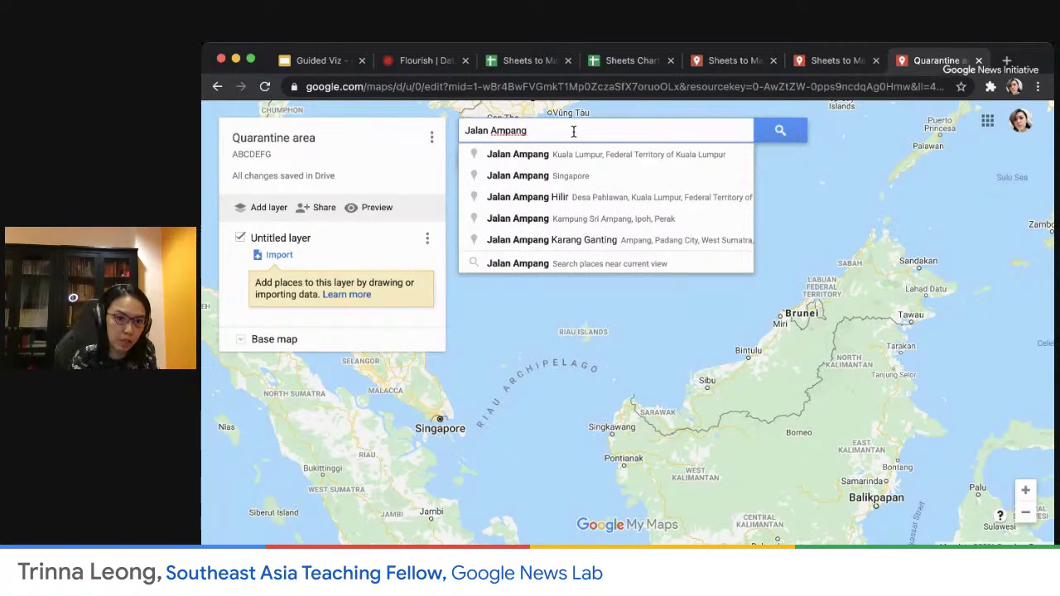
click(513, 155)
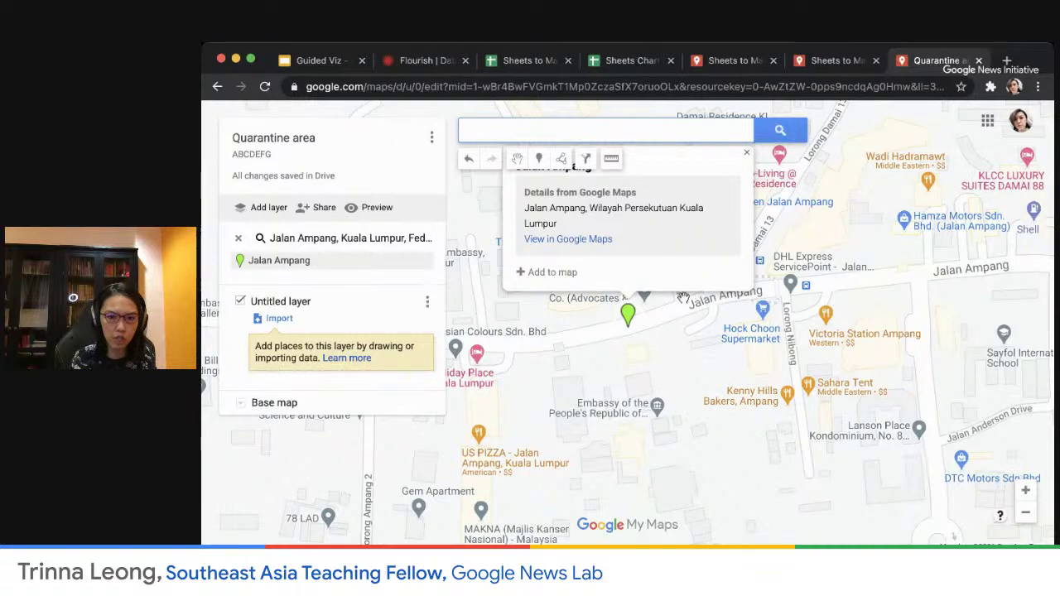
click(698, 338)
drag(698, 338, 789, 403)
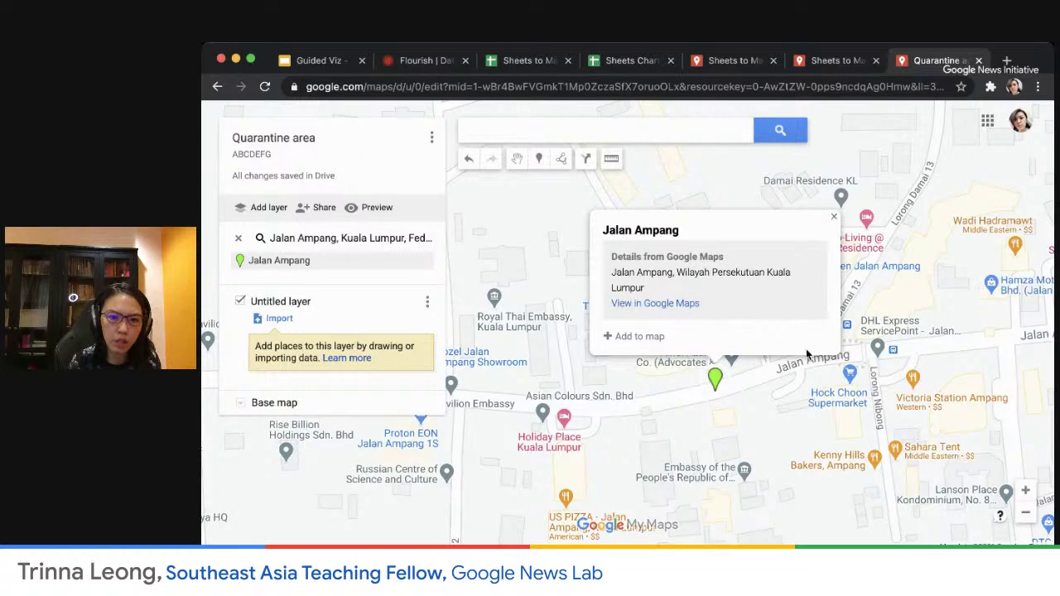
click(835, 220)
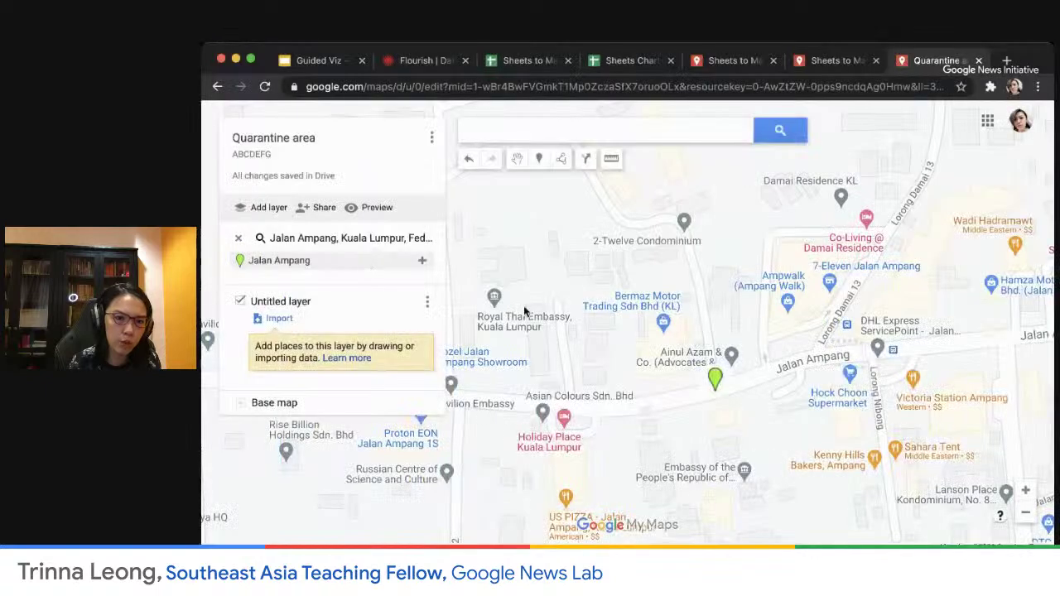
click(714, 378)
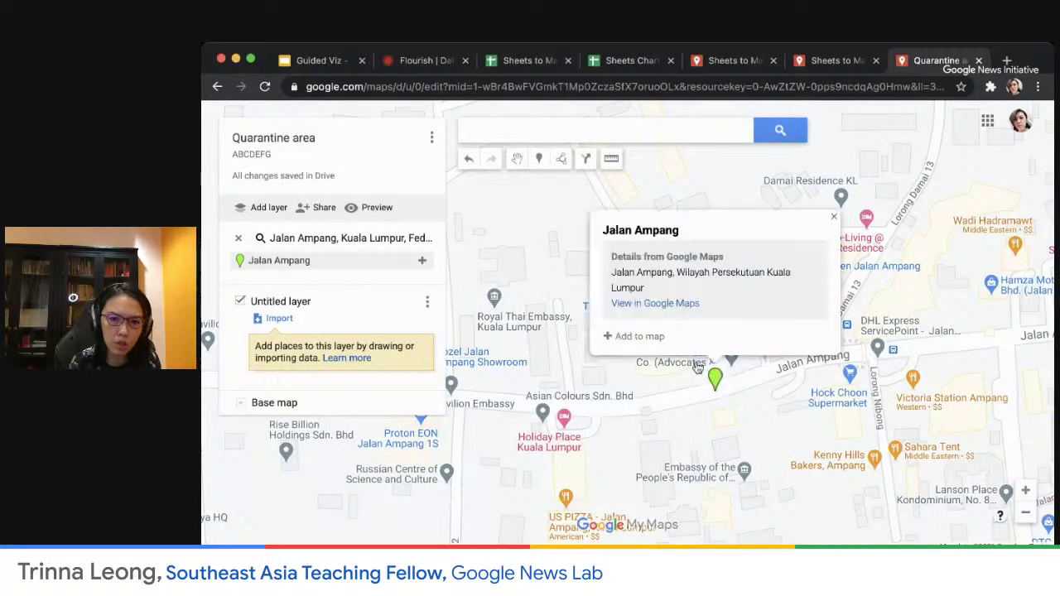
click(833, 217)
- Draw a closed six-point polygon from Jalan Damai south to Jalan Ampang beside the marker, east along Jalan Ampang, and back up to Jalan Damai
scroll(783, 371, down, 2)
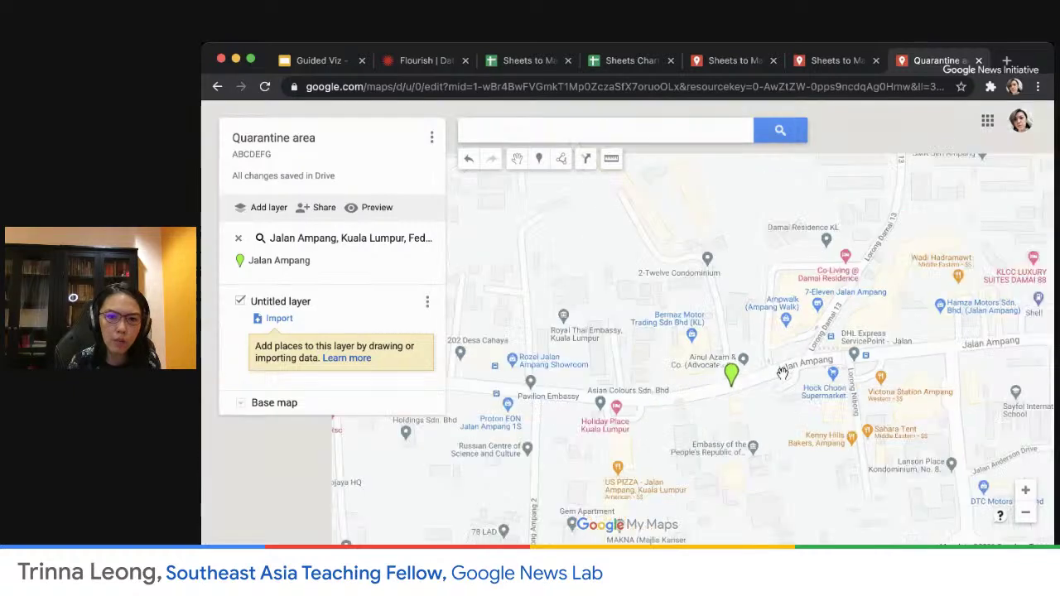
drag(782, 374, 732, 366)
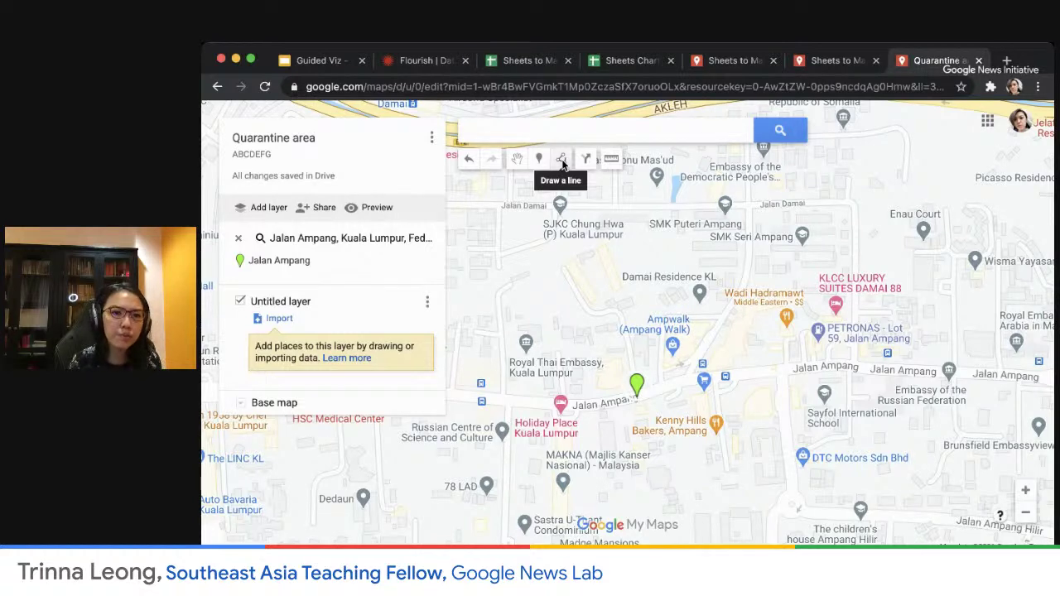
click(562, 160)
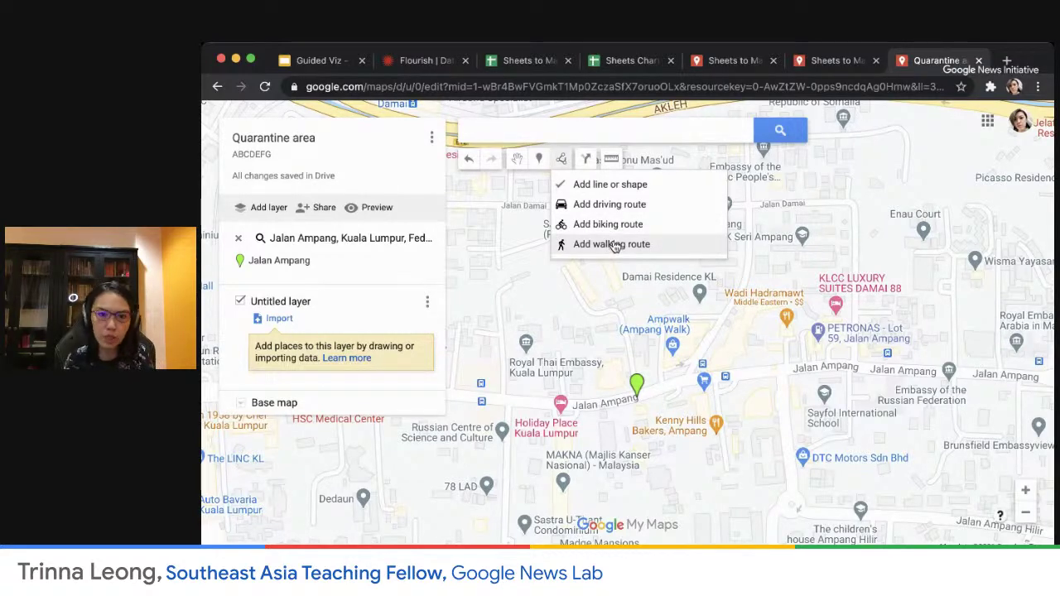
click(595, 189)
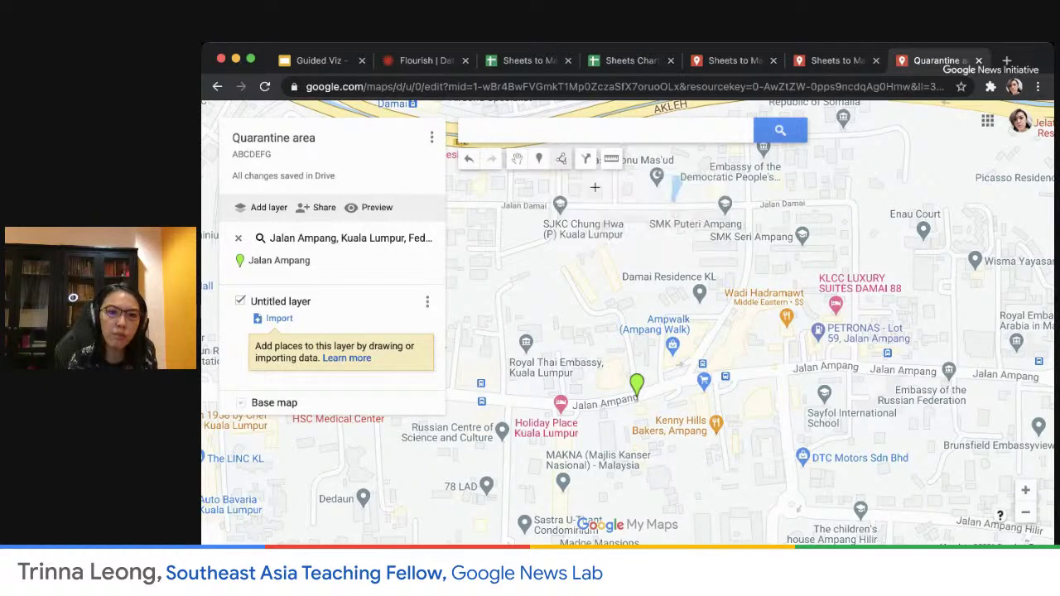
click(748, 206)
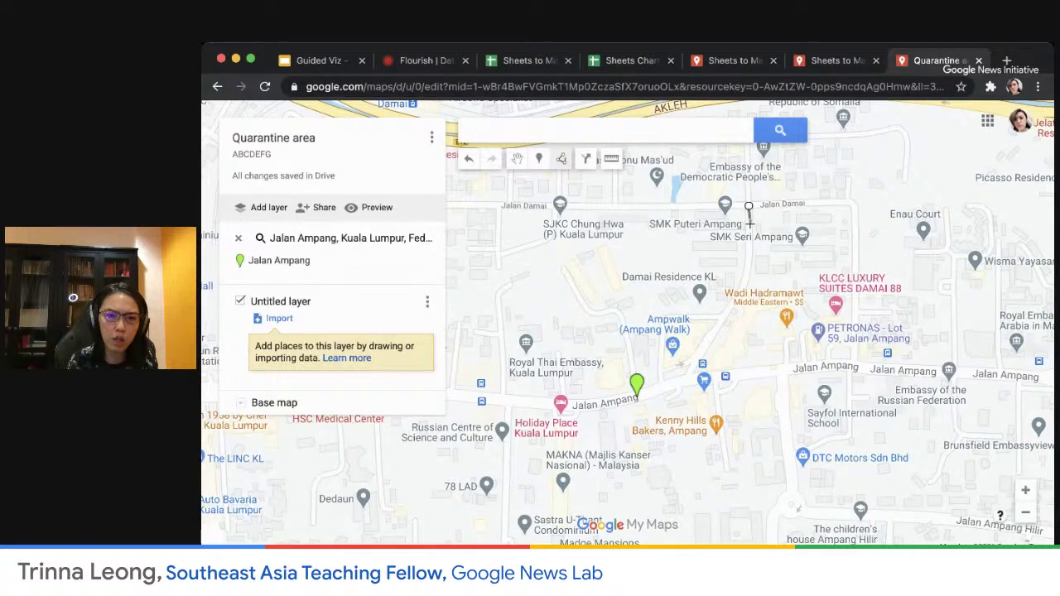
click(749, 266)
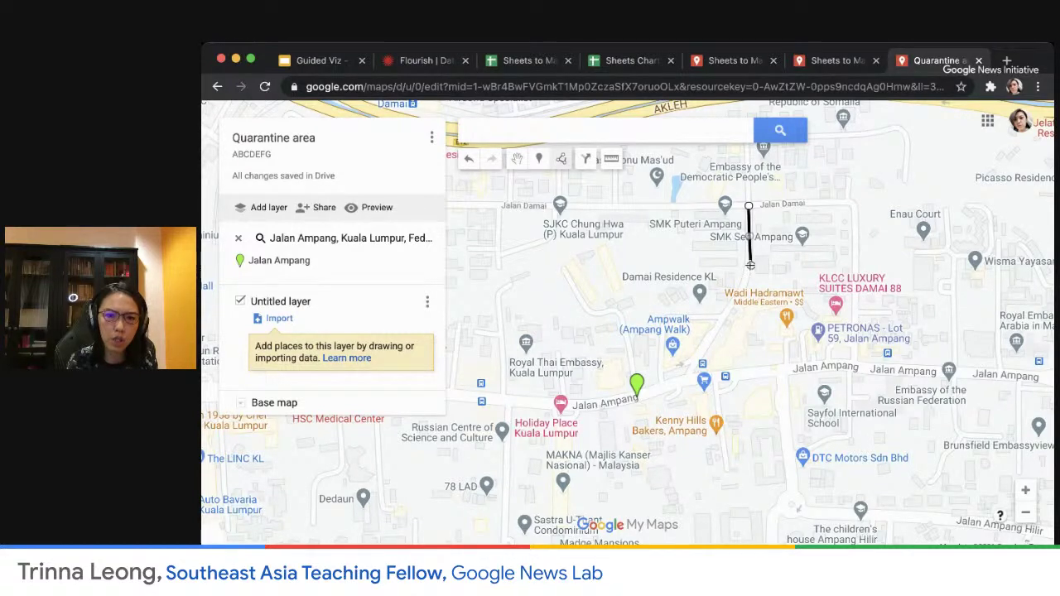
click(716, 330)
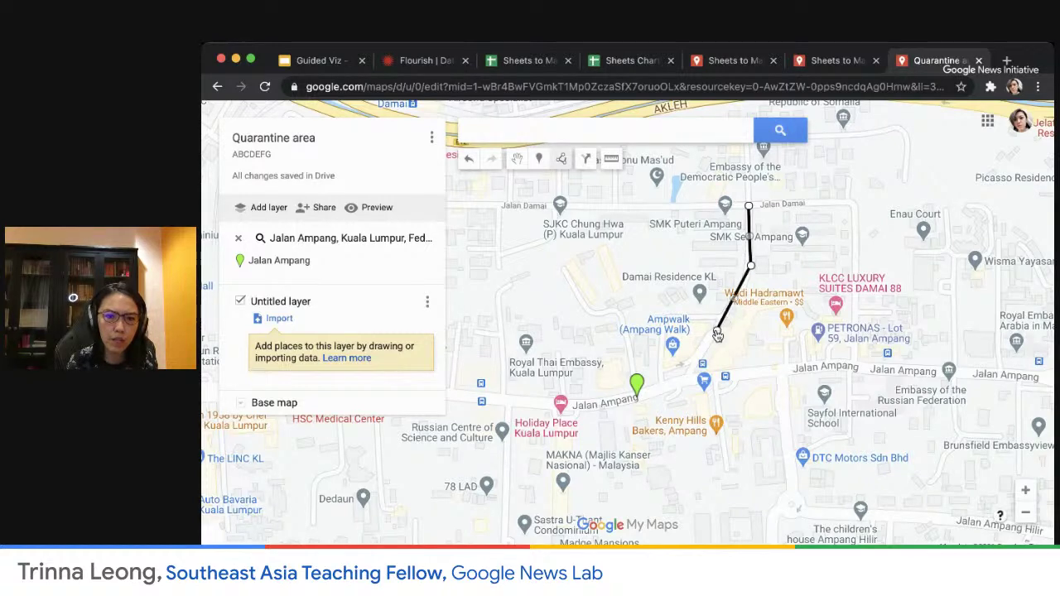
click(684, 385)
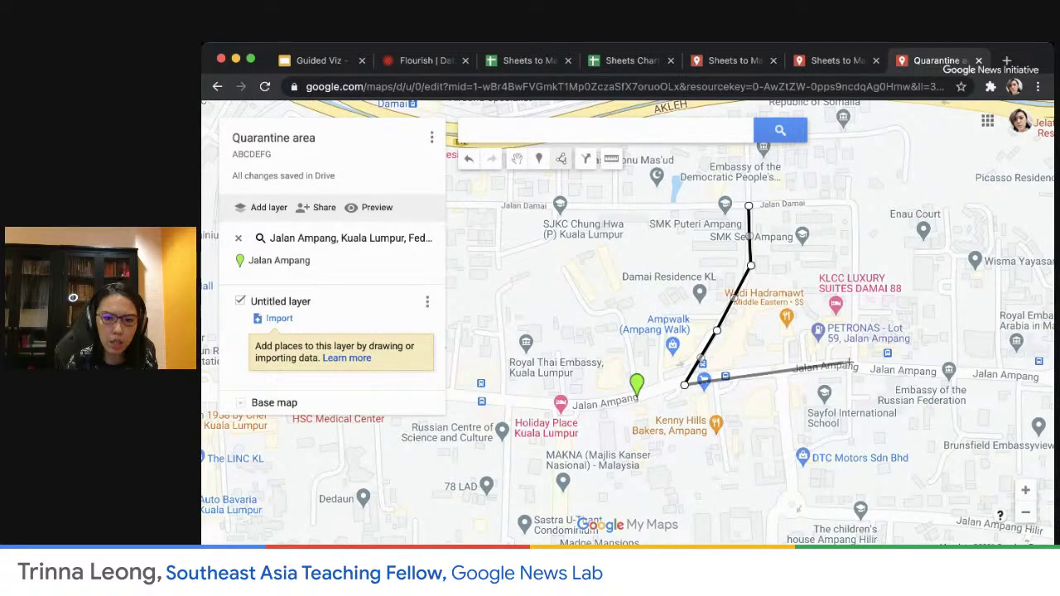
click(853, 365)
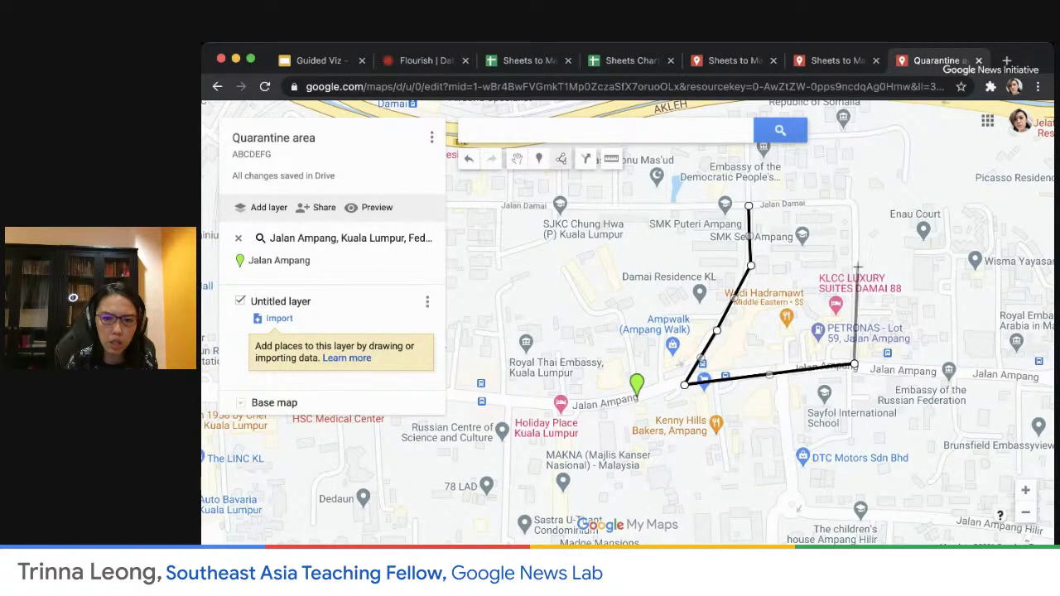
click(853, 201)
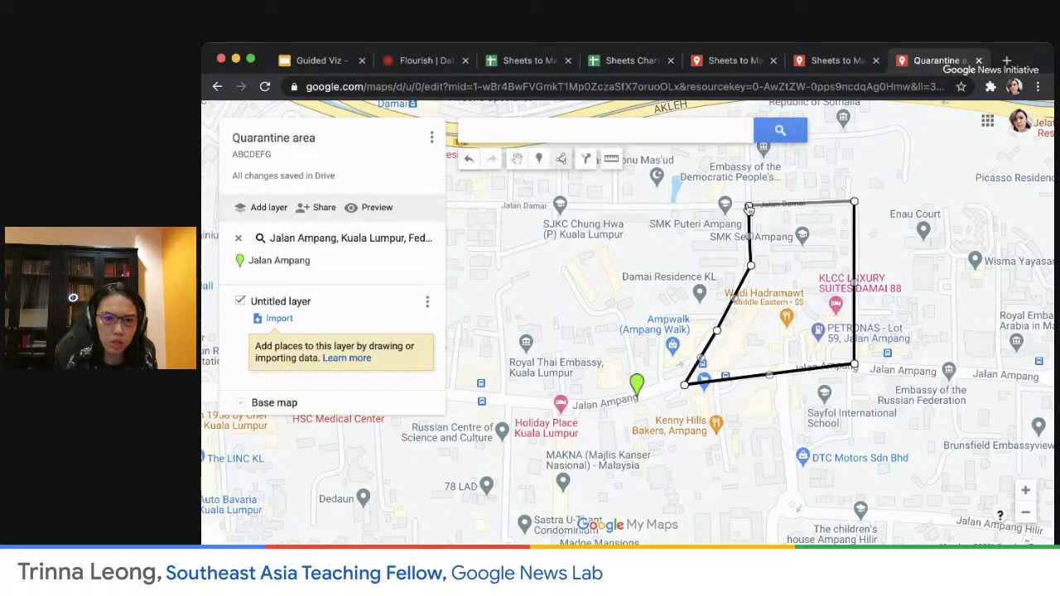
click(749, 207)
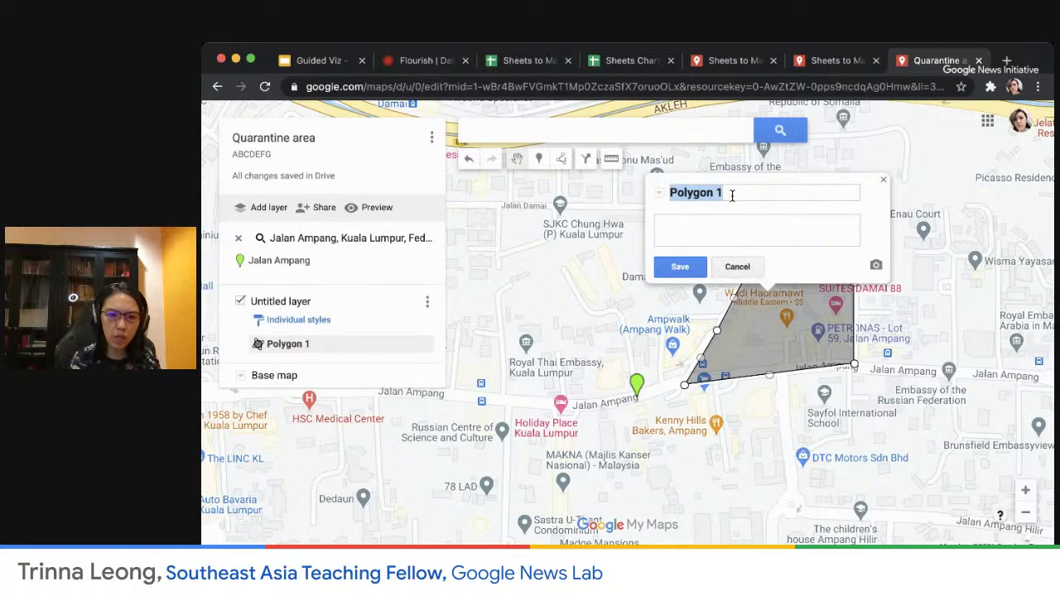
- Title the polygon Quarantine area and describe it as "Government announced on Sept XXXX, 2020 that this area is now under a 2-week quarantine."
drag(736, 193, 669, 198)
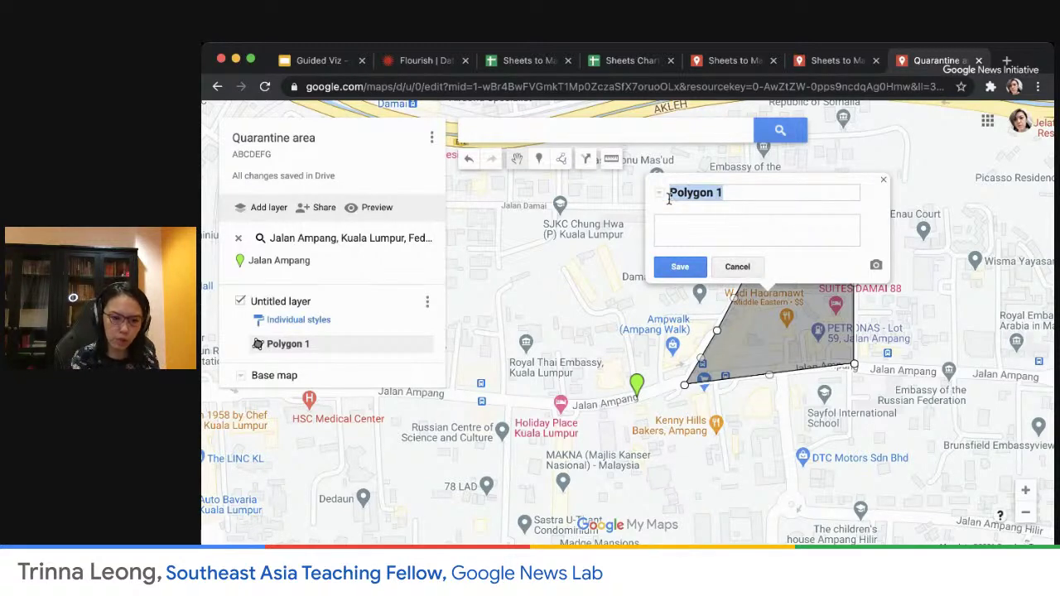
text(Quarantine area)
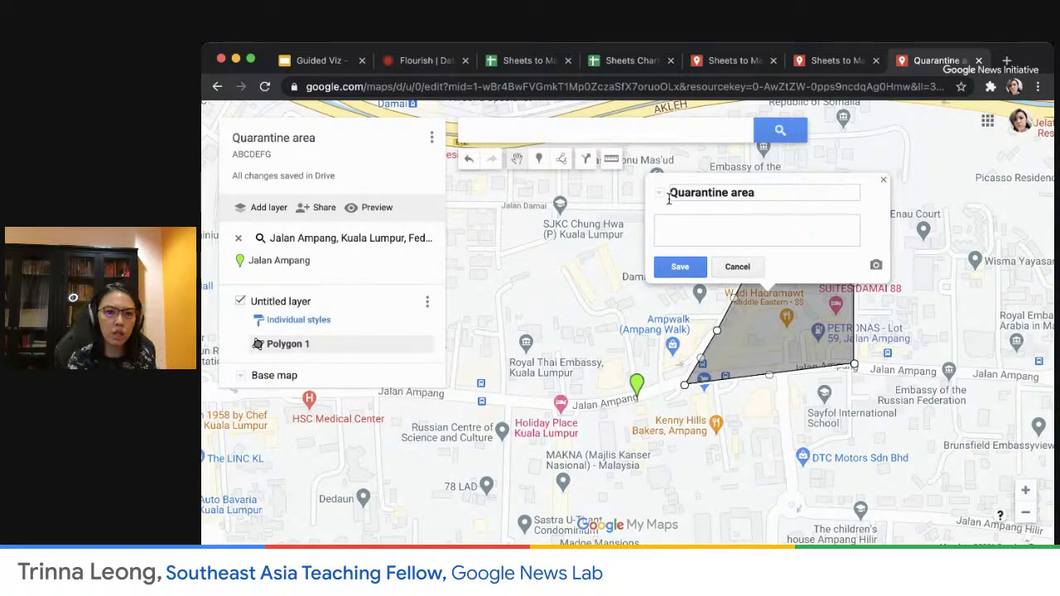
click(712, 225)
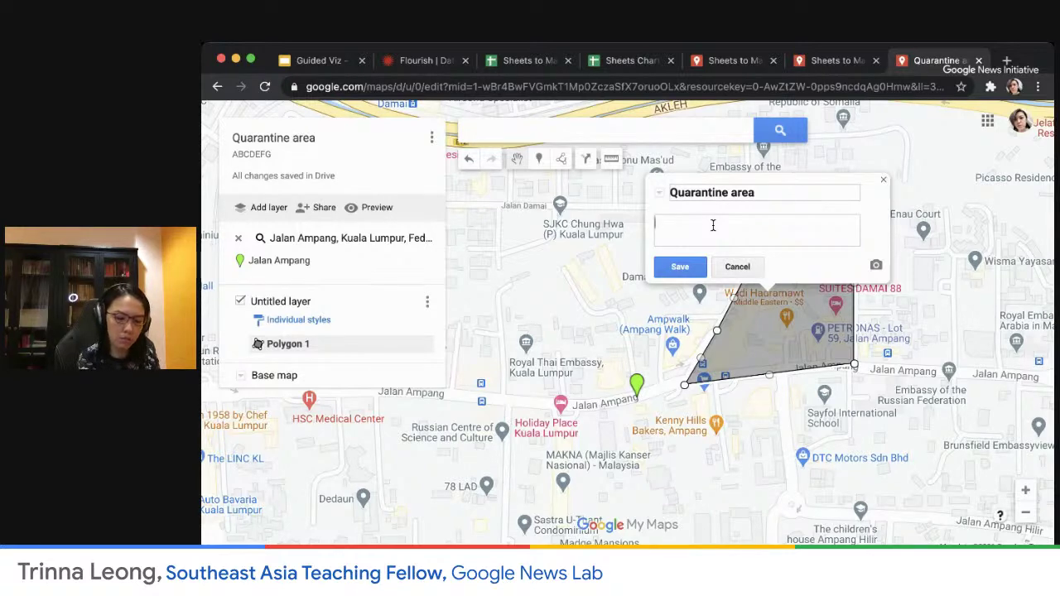
text(Government announced on Sept)
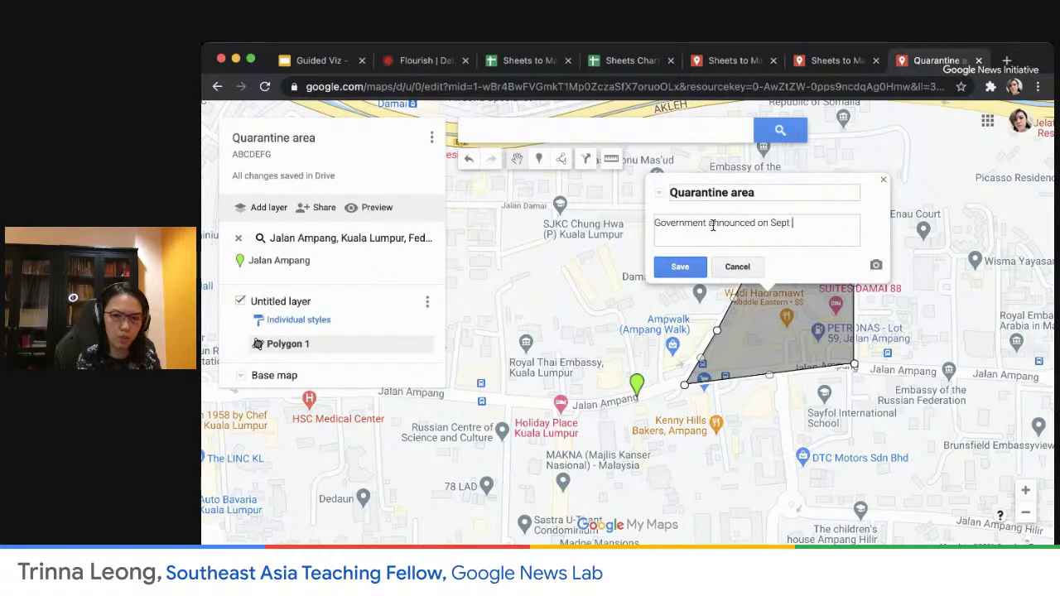
text( XXXX, 2020 that this)
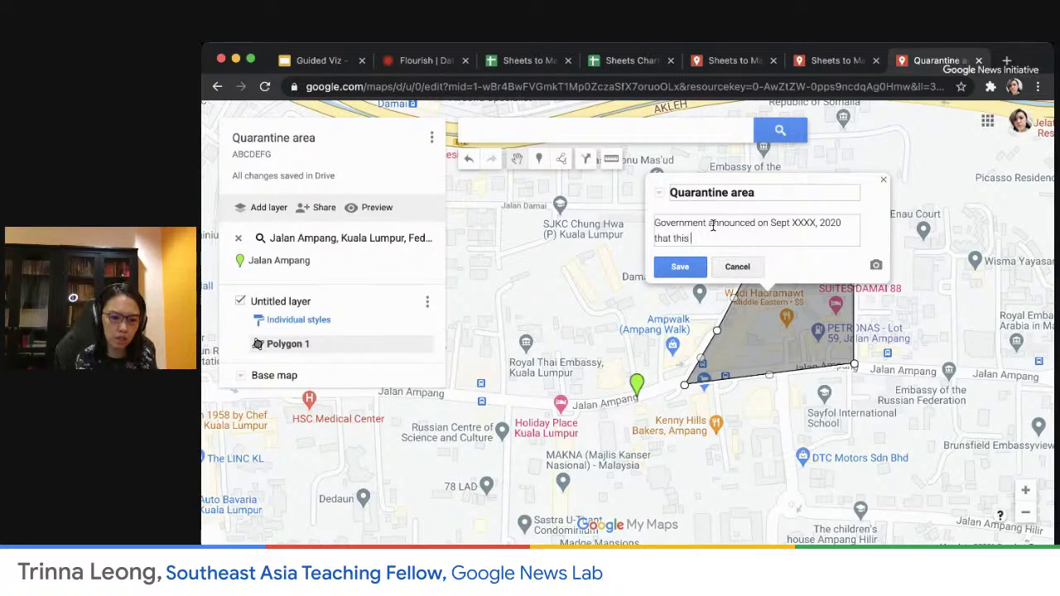
text( area is now)
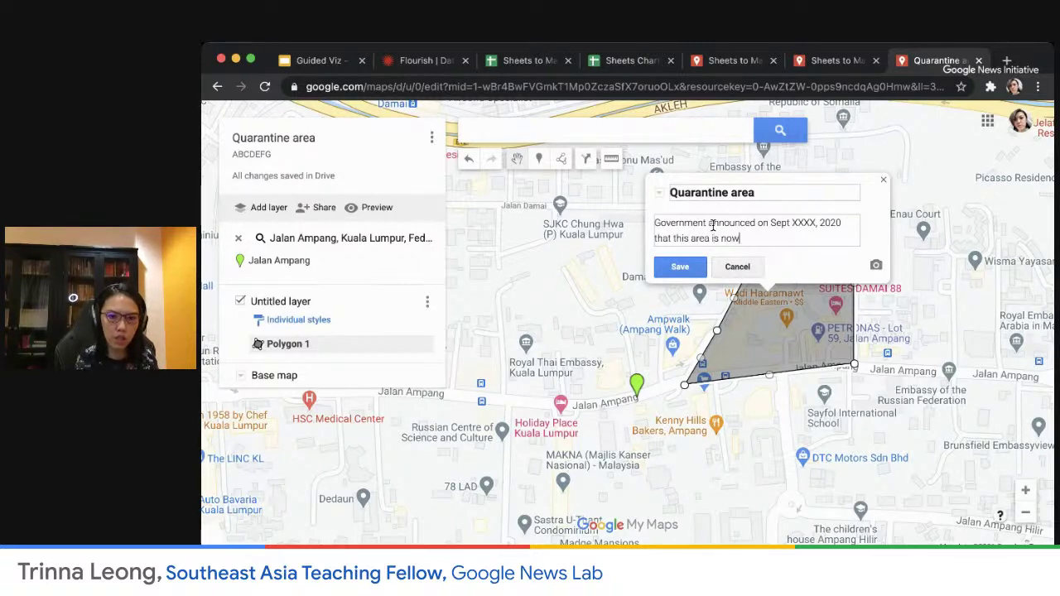
text( under a 2-week quarantine.)
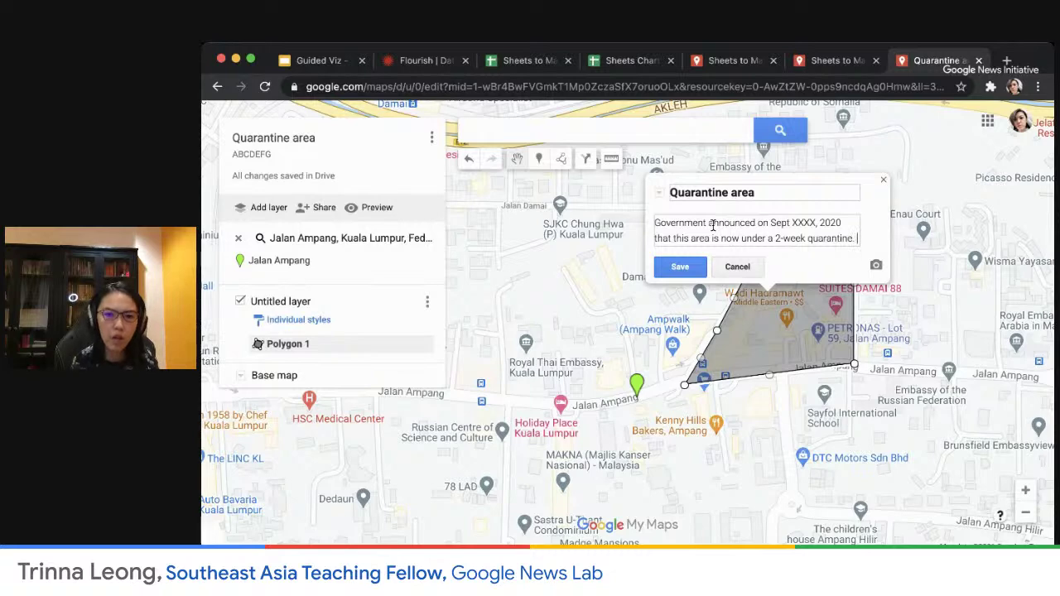
- Find an image with a Google Image Search for barb wire fence, add the coiled-wire fence photo to the polygon, and review its info card
click(877, 270)
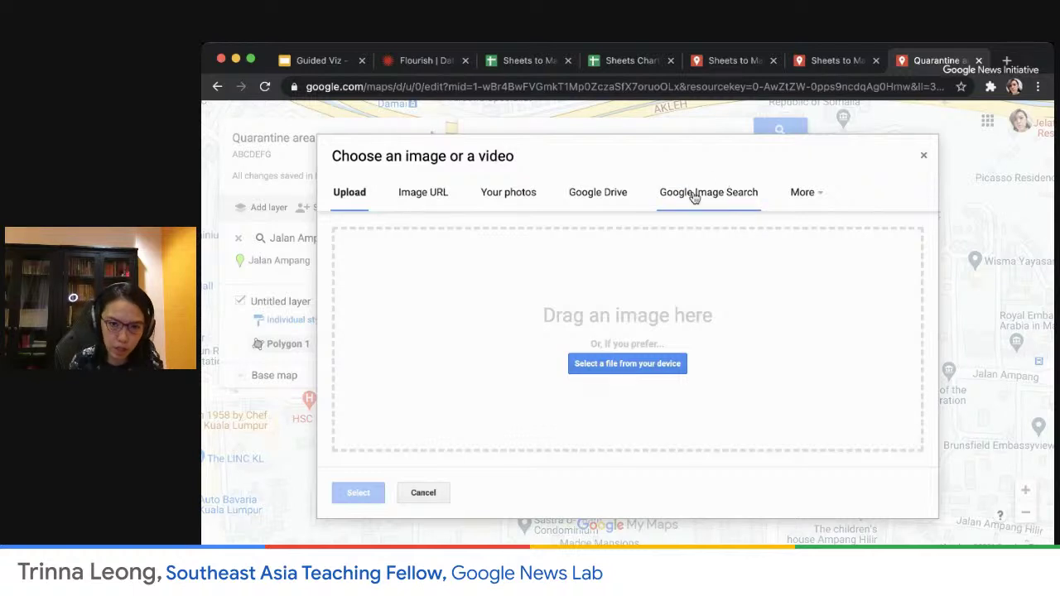
click(694, 197)
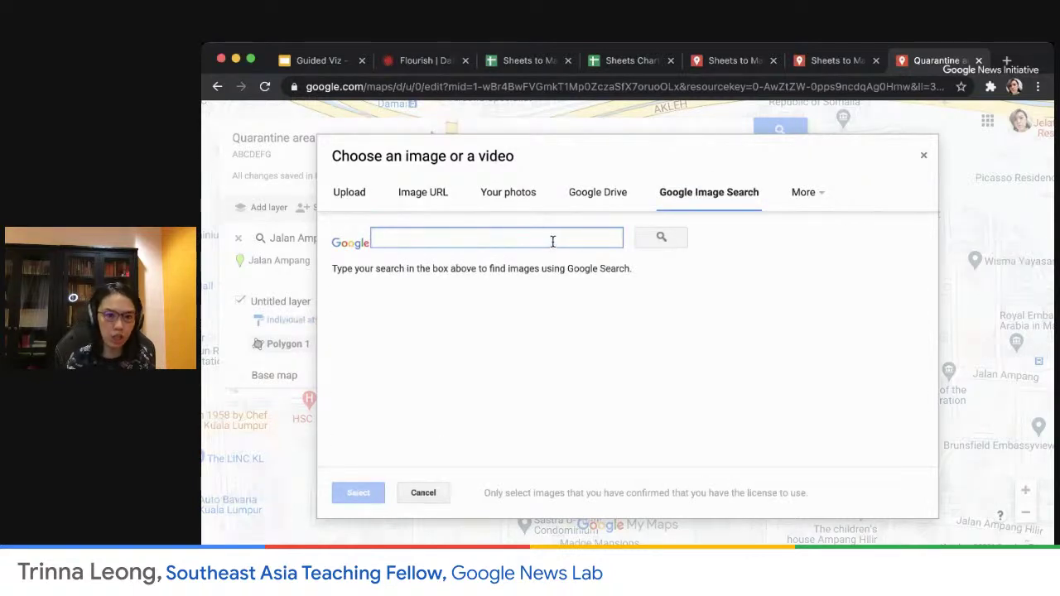
text(b)
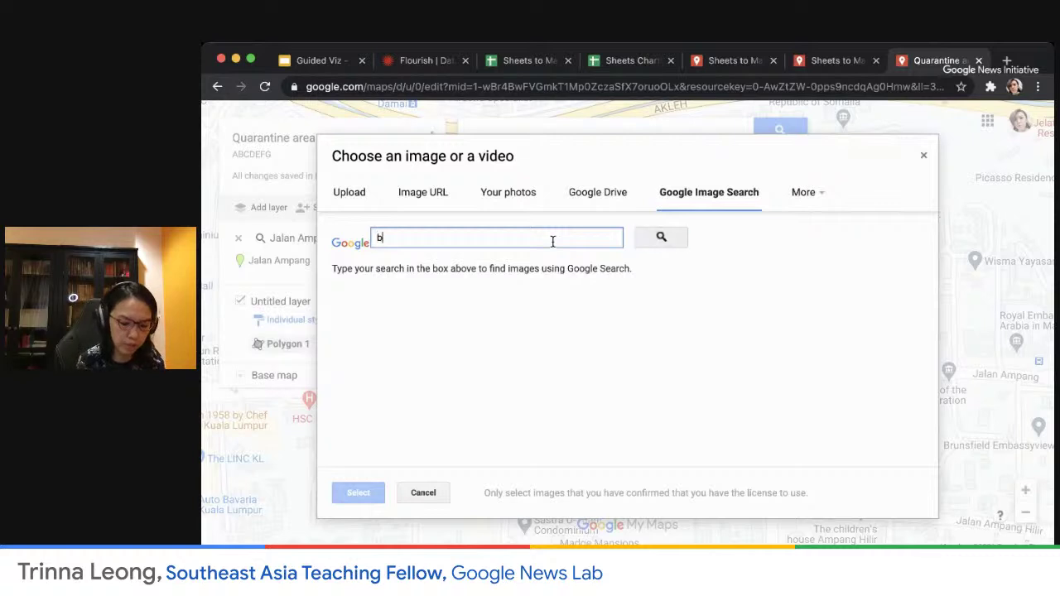
text(arb wire fence)
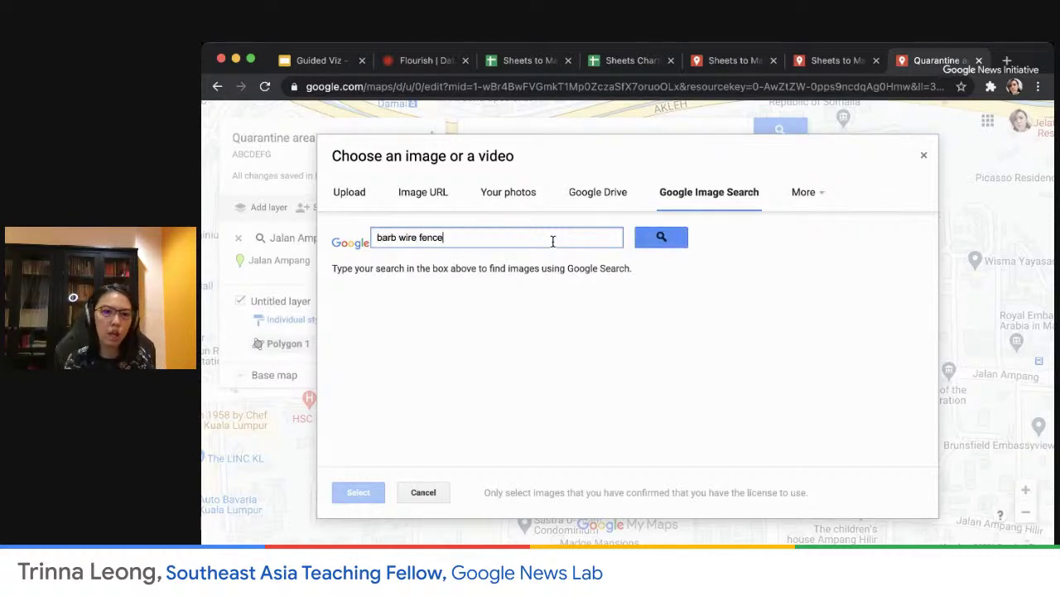
click(669, 243)
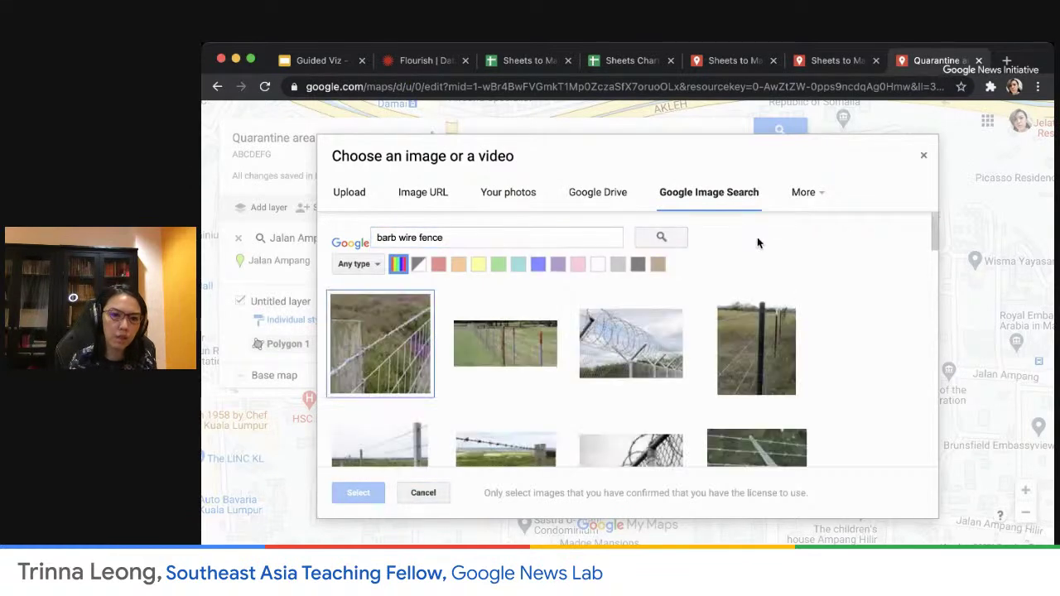
click(647, 357)
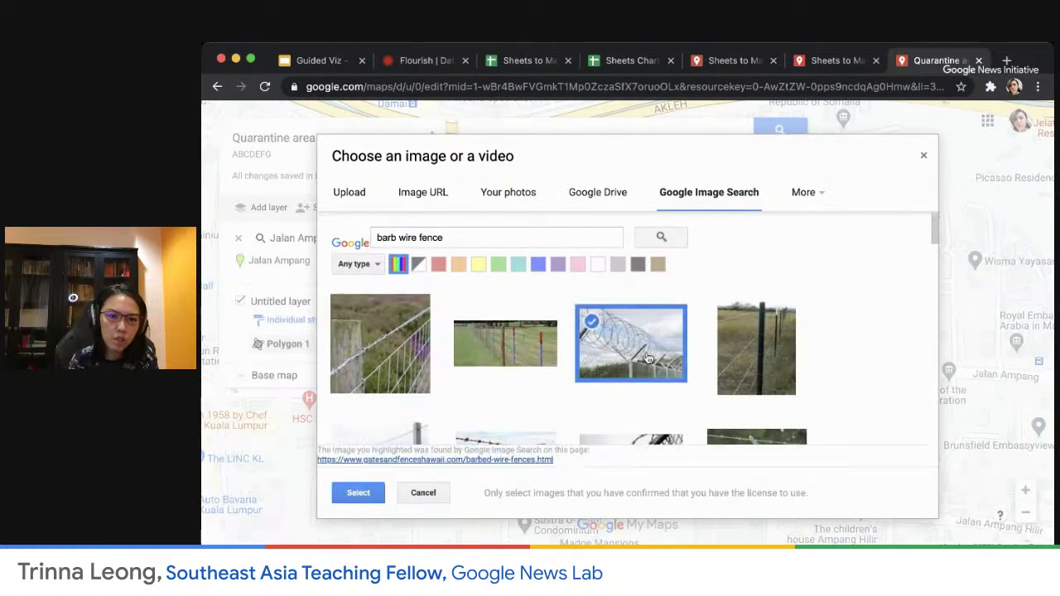
click(354, 494)
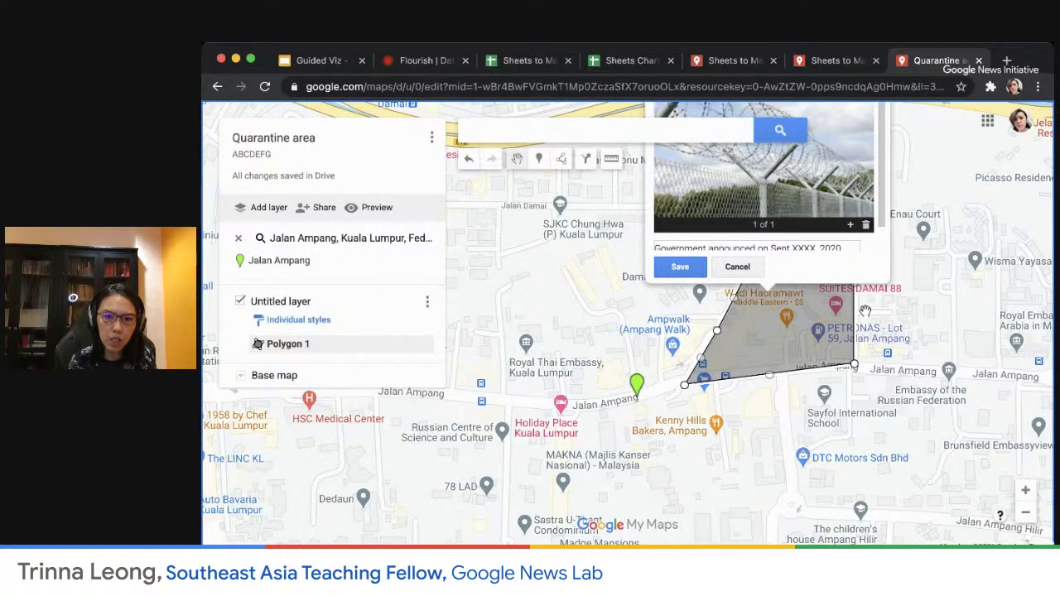
scroll(928, 292, up, 1)
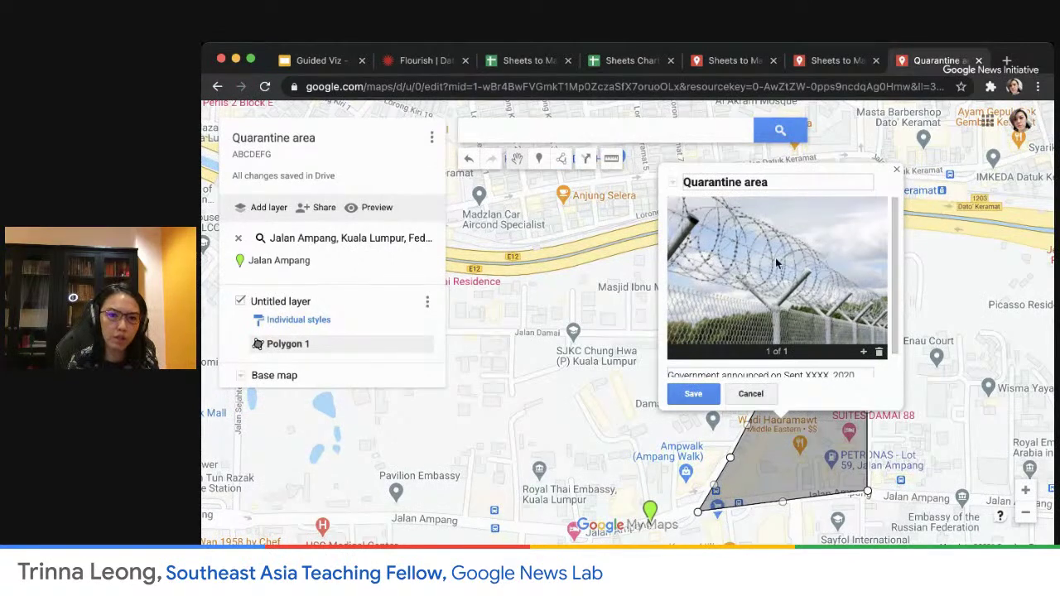
scroll(812, 282, down, 1)
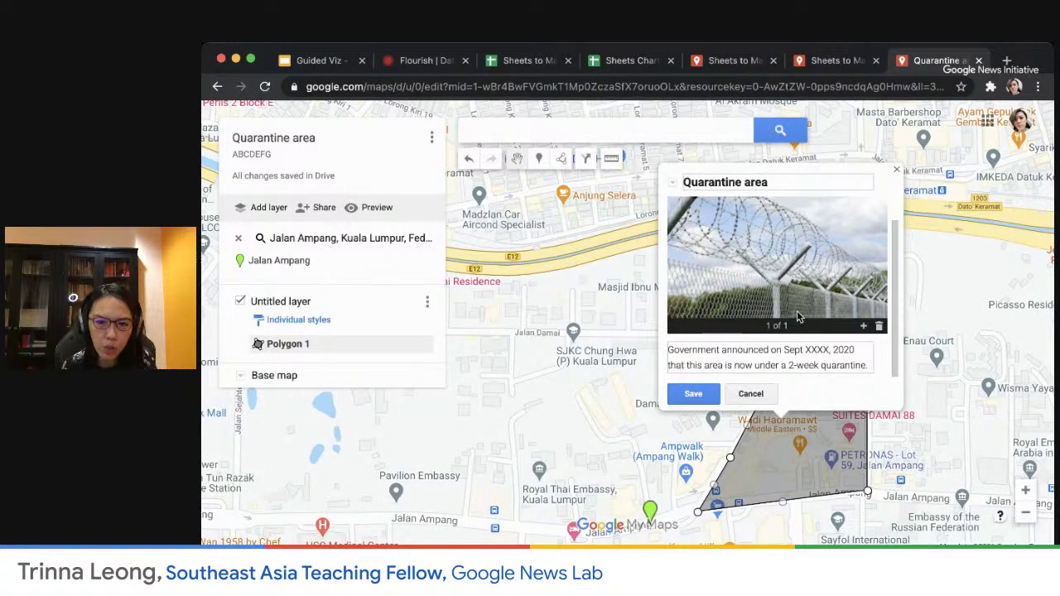
- Try to add a second image to the polygon, a photo of soldiers on a road from a Google Image Search for military
click(859, 329)
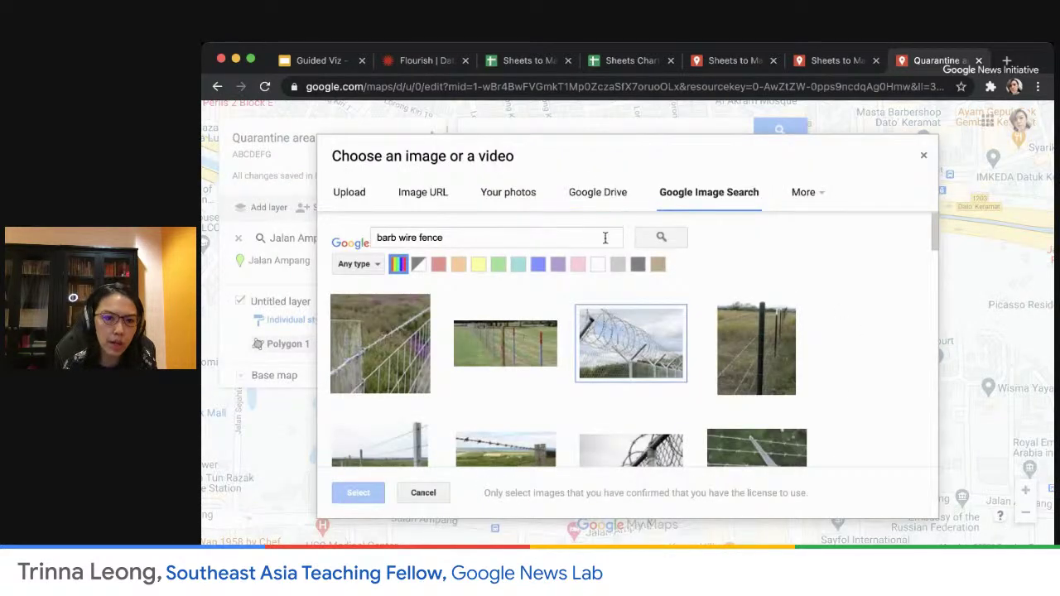
scroll(831, 395, down, 2)
scroll(830, 396, up, 2)
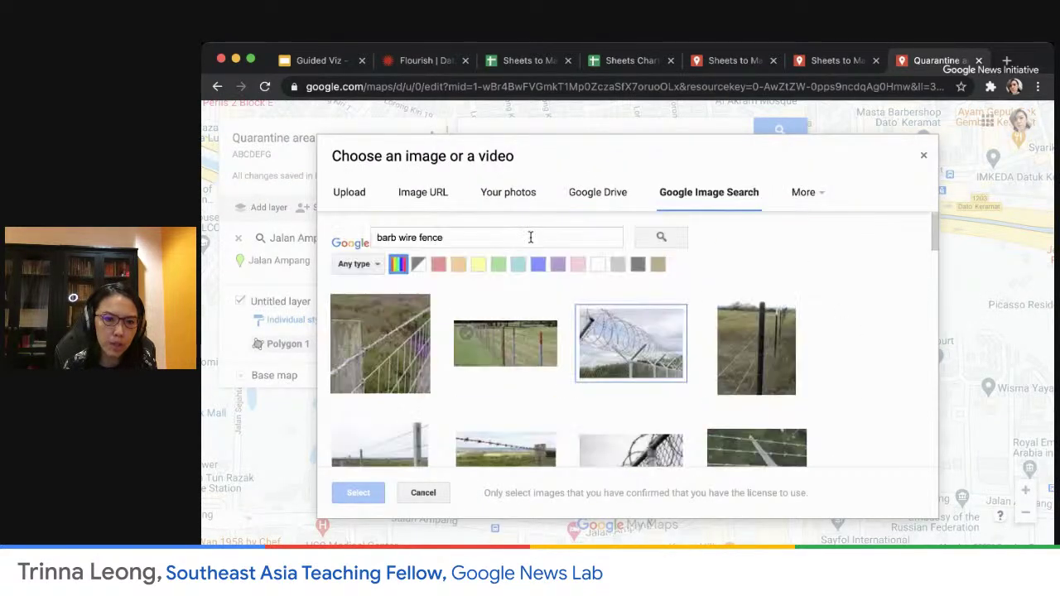
drag(480, 237, 350, 240)
text(military)
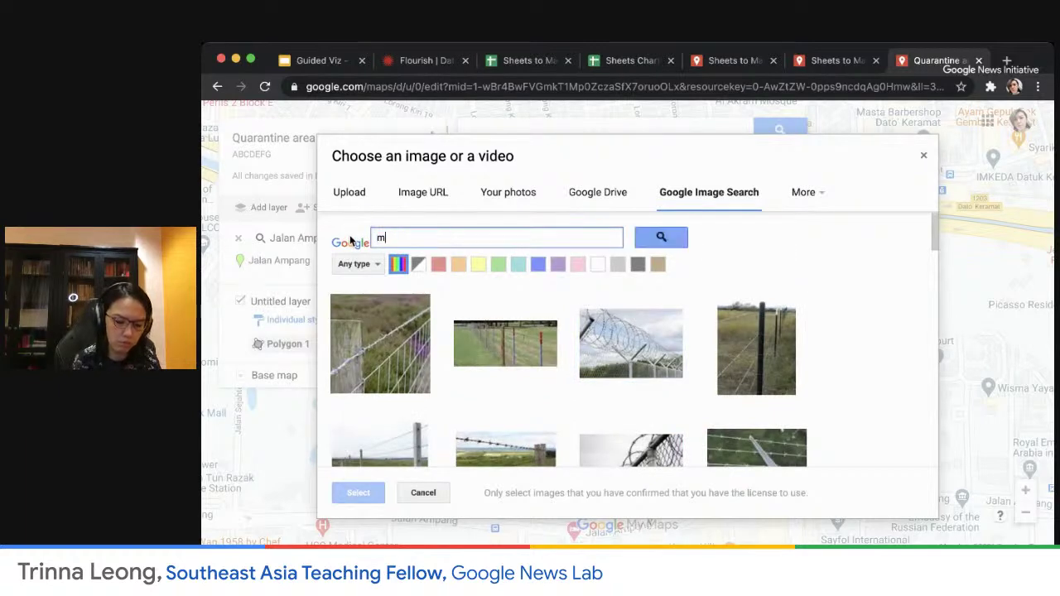
click(659, 238)
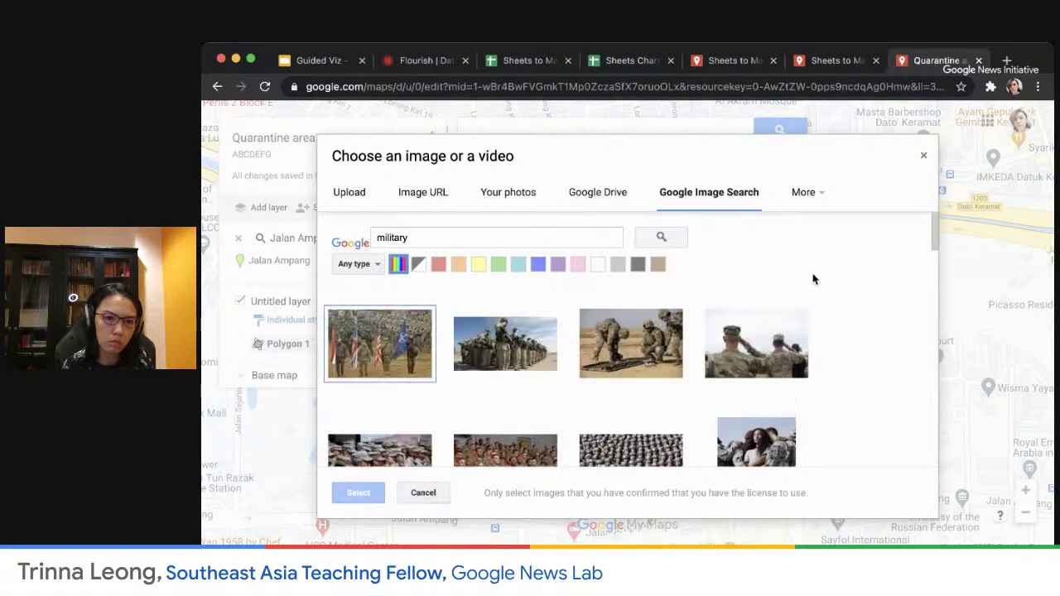
scroll(816, 289, down, 2)
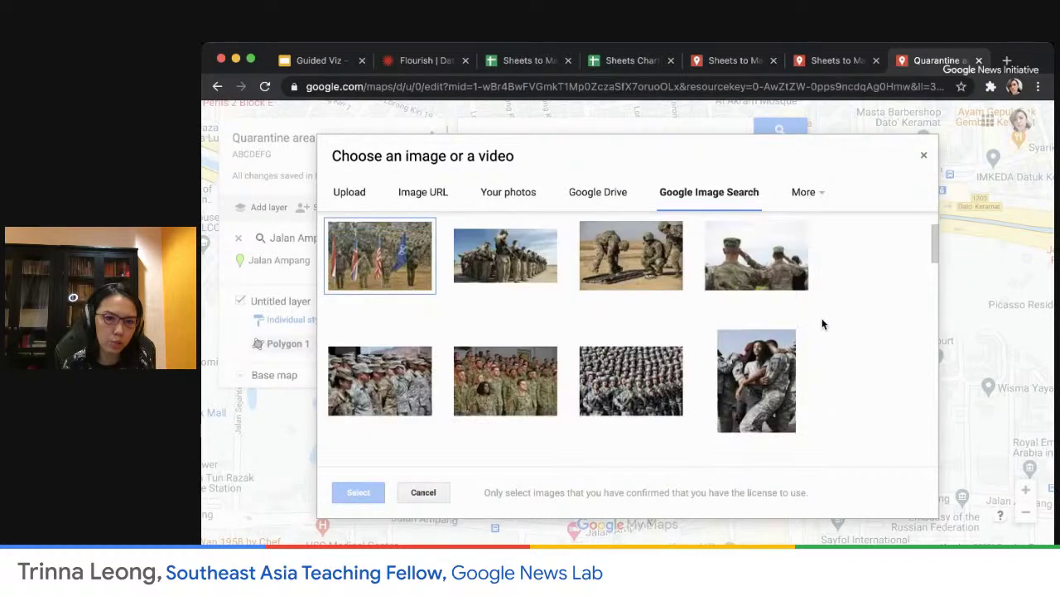
scroll(822, 325, down, 5)
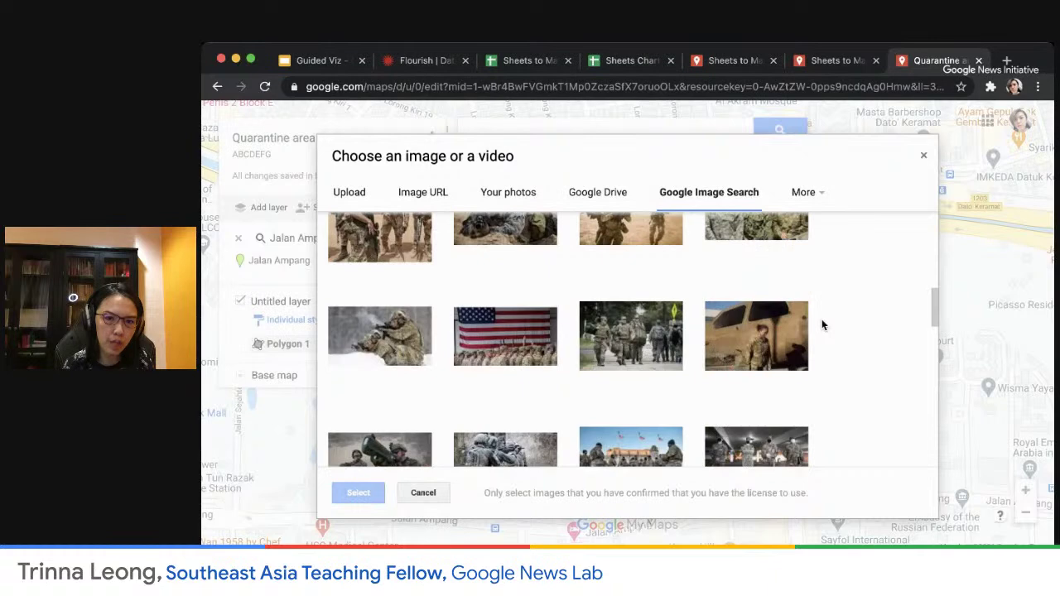
scroll(820, 319, down, 3)
click(592, 387)
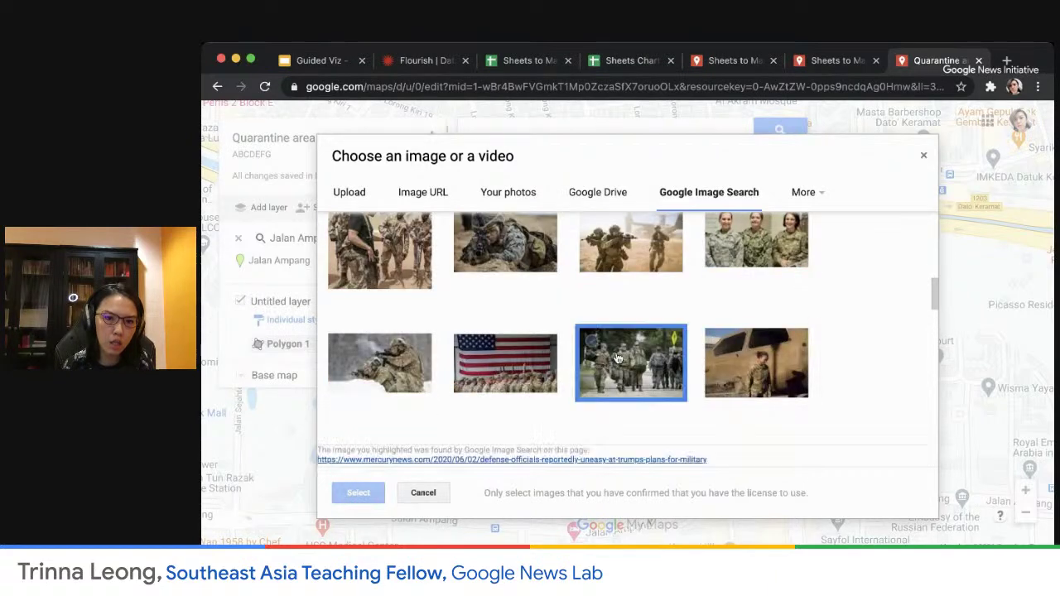
click(358, 493)
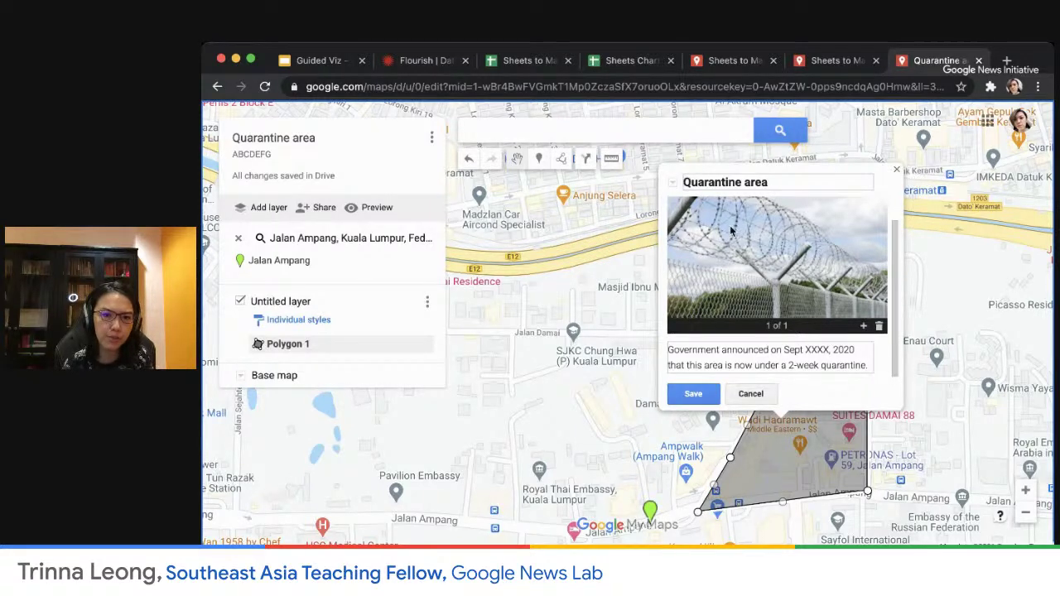
- Dismiss the image error and save the polygon's title, description and fence photo
click(700, 396)
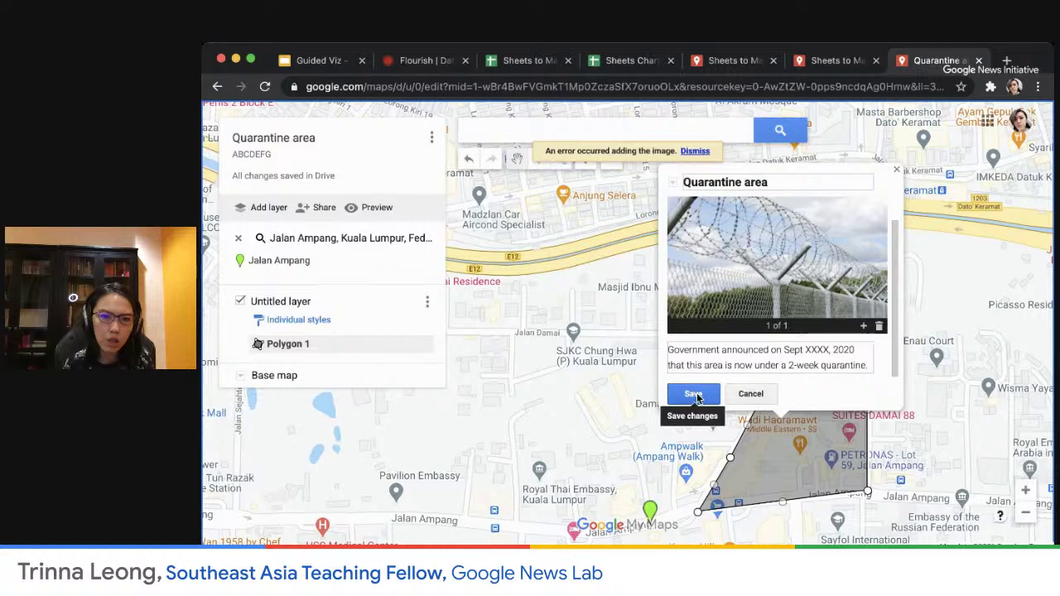
click(694, 151)
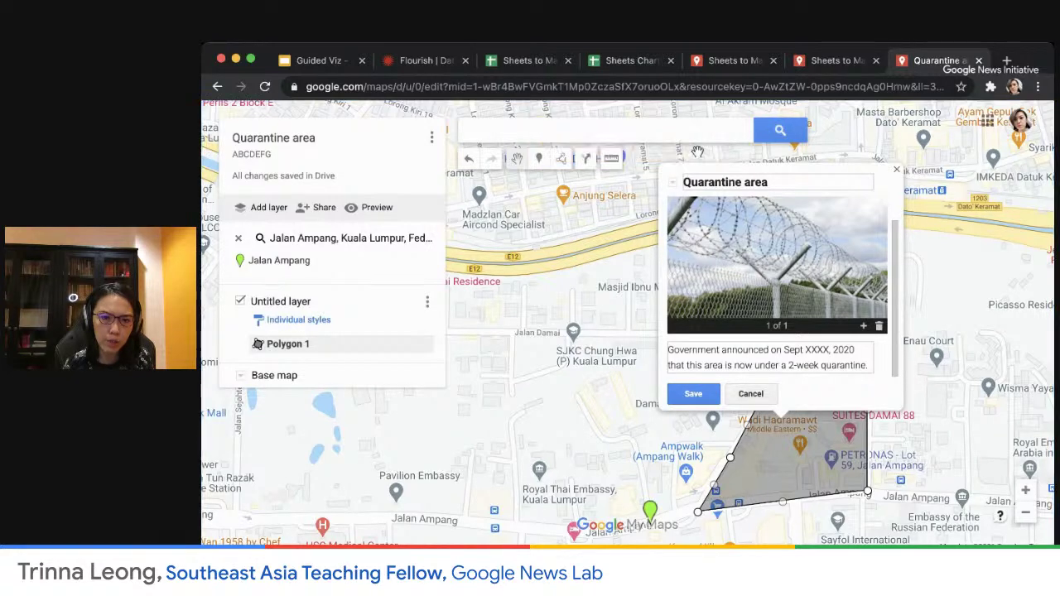
click(694, 395)
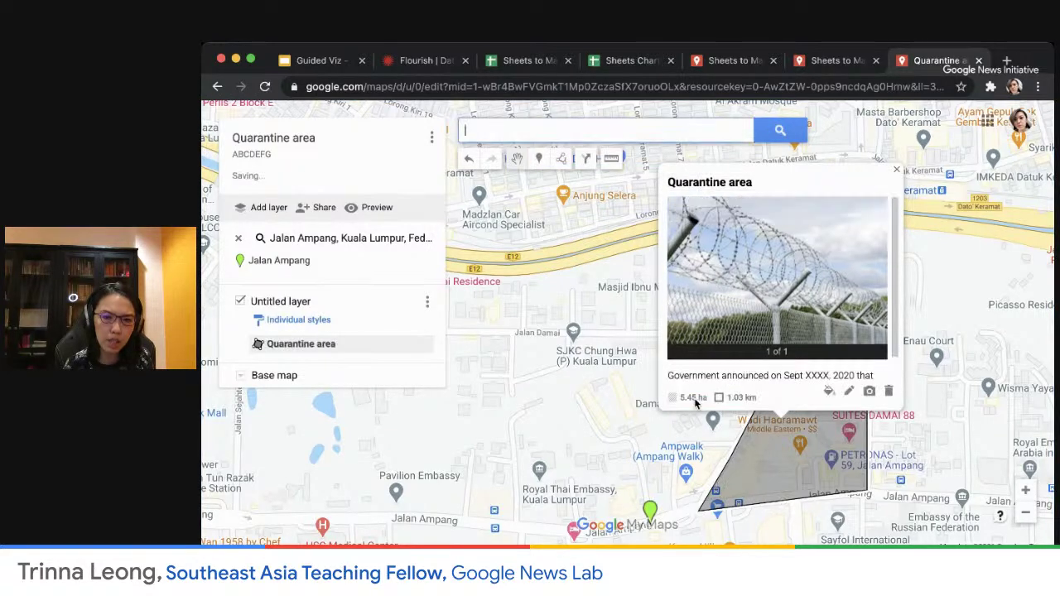
- Recolor the Quarantine area polygon dark pink, review its full description, and close the info card
click(828, 392)
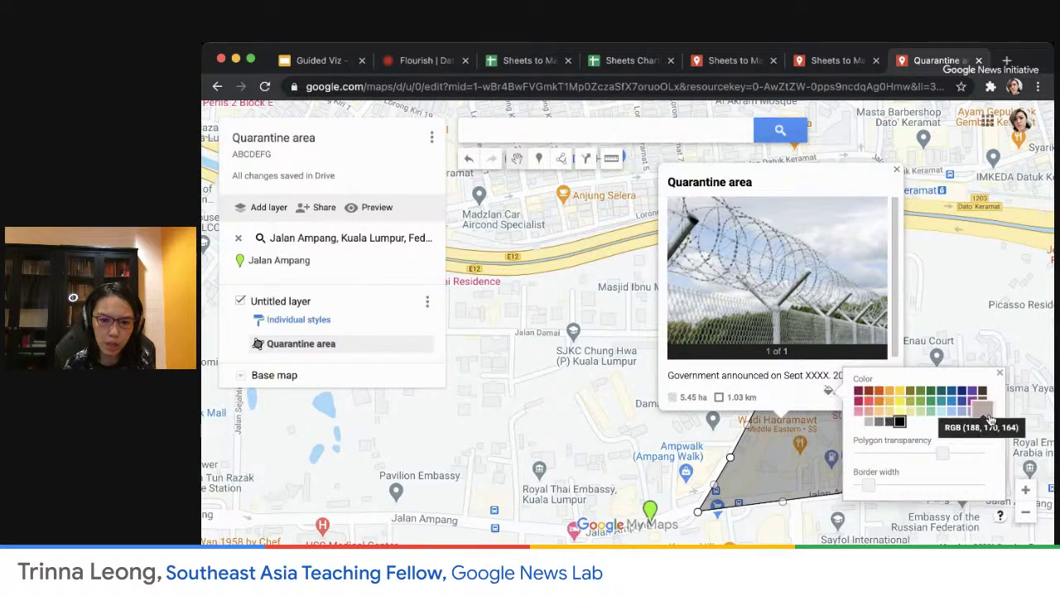
click(859, 402)
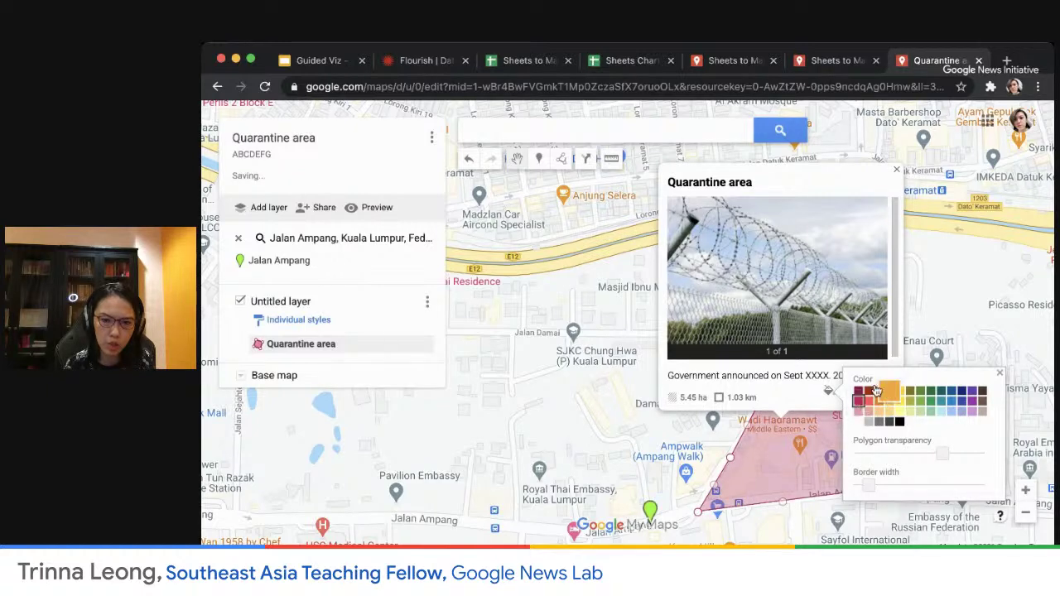
click(790, 402)
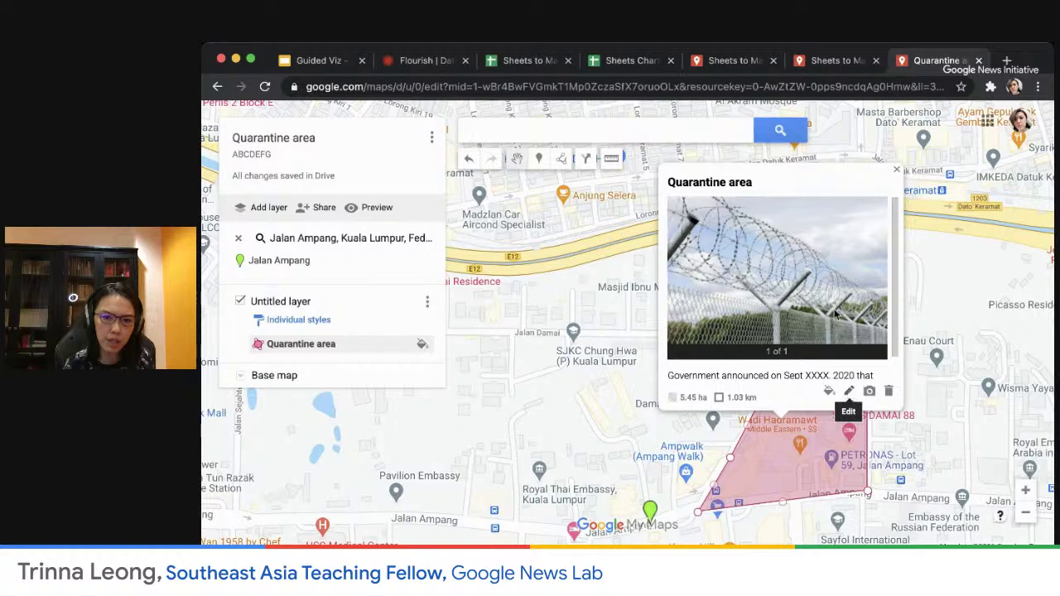
scroll(801, 295, down, 2)
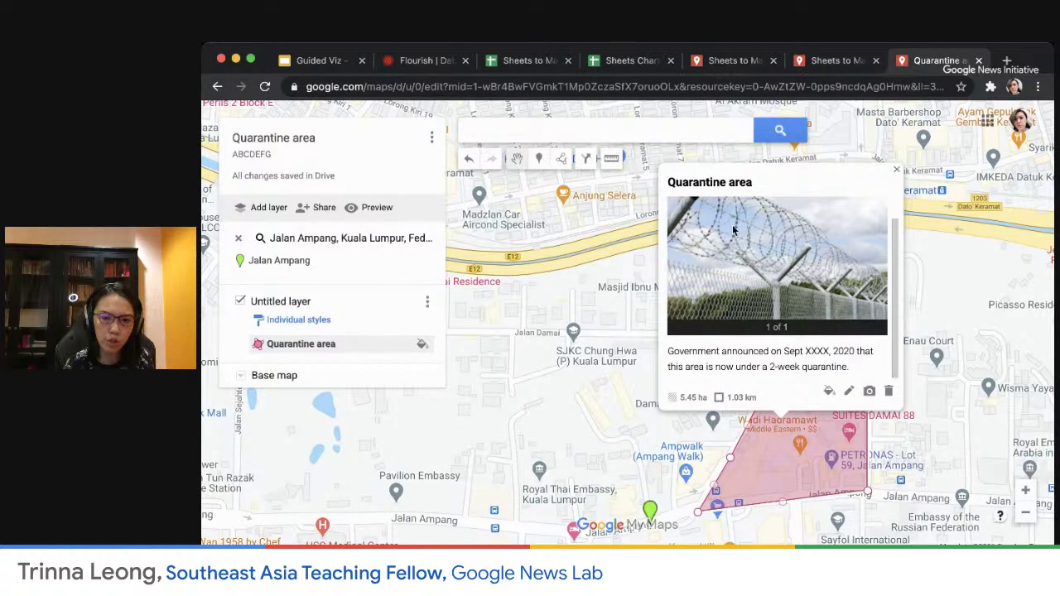
click(966, 400)
drag(967, 400, 881, 322)
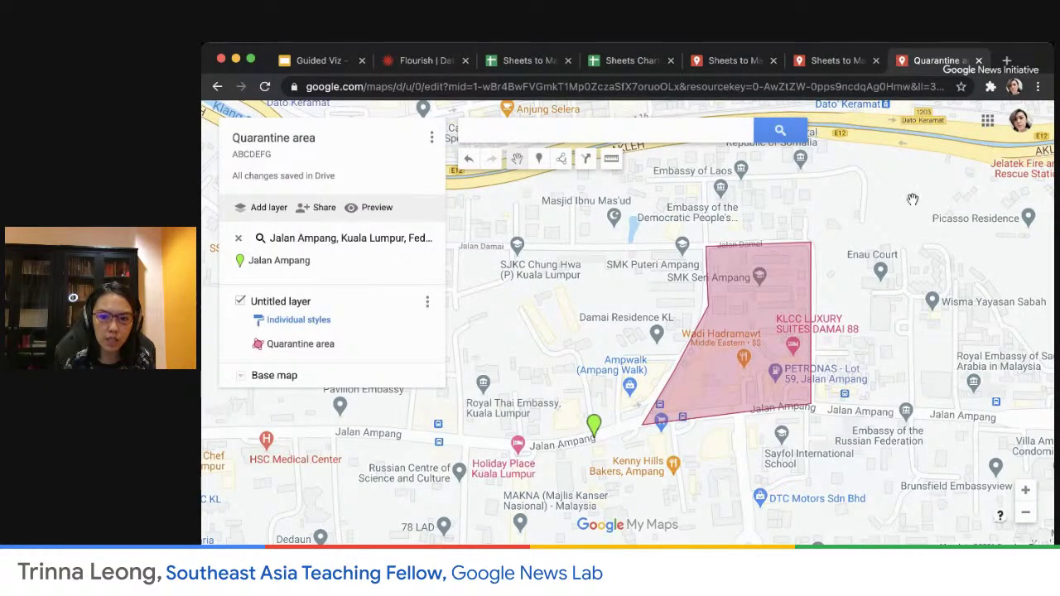
- Change the map's sharing link to Alphabet so anyone in that group with the link can view it
click(432, 140)
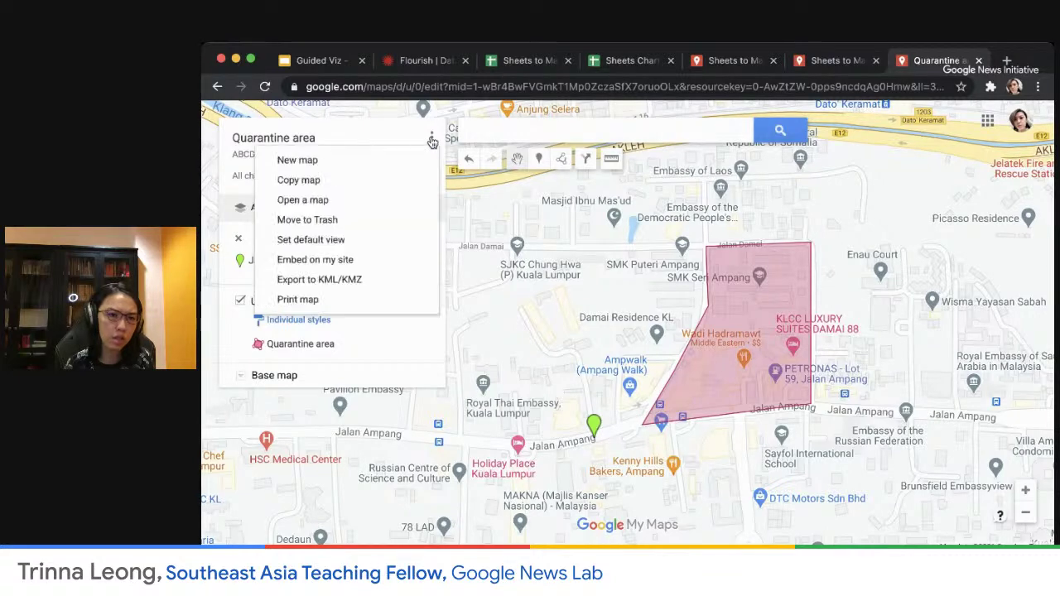
click(374, 133)
click(318, 208)
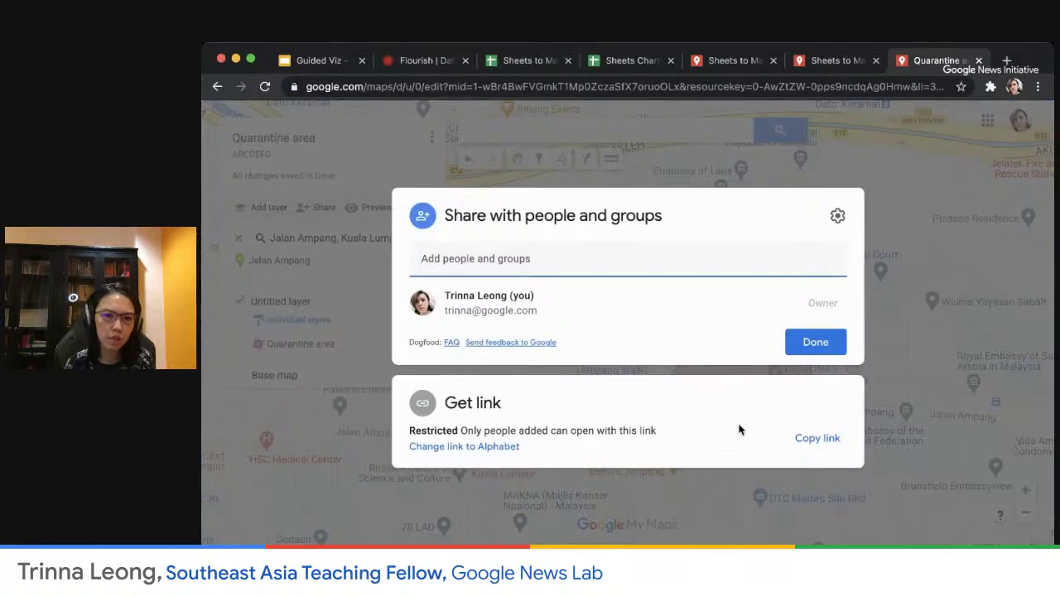
click(502, 447)
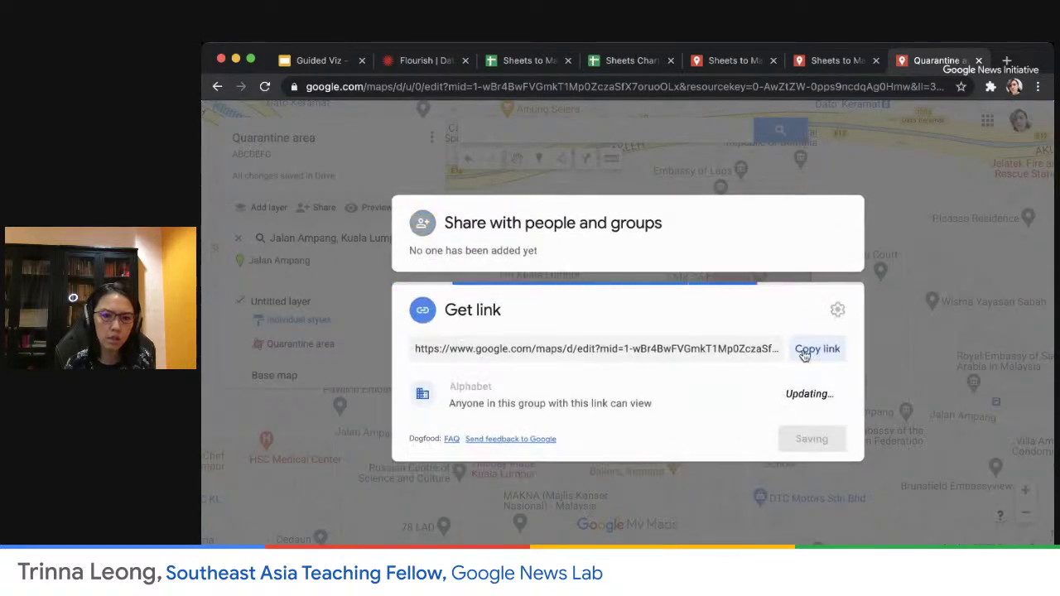
click(818, 439)
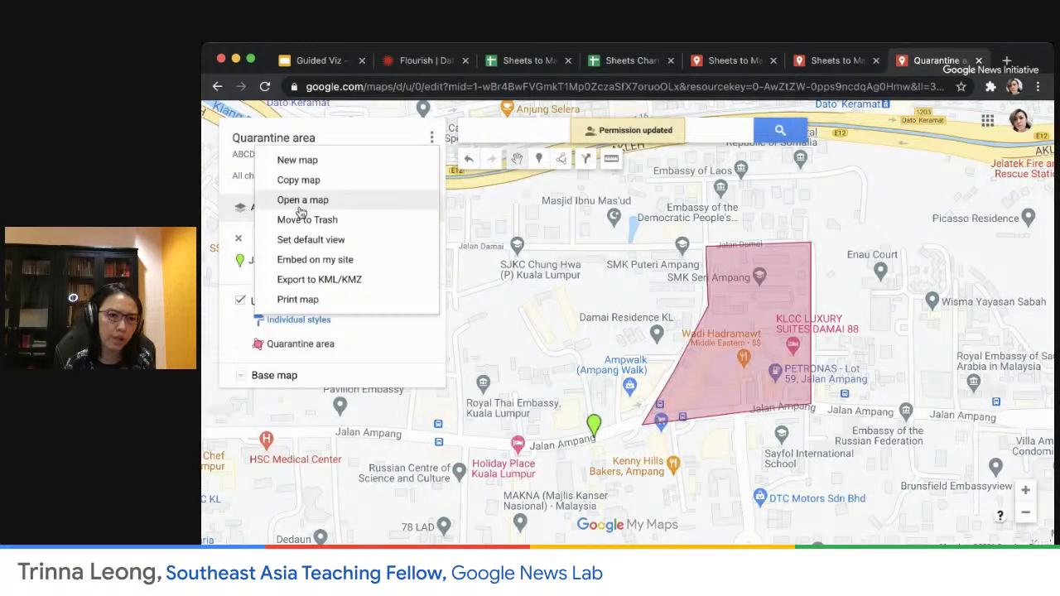
- Copy the map's 640 by 480 iframe embed code for use on a website
click(305, 258)
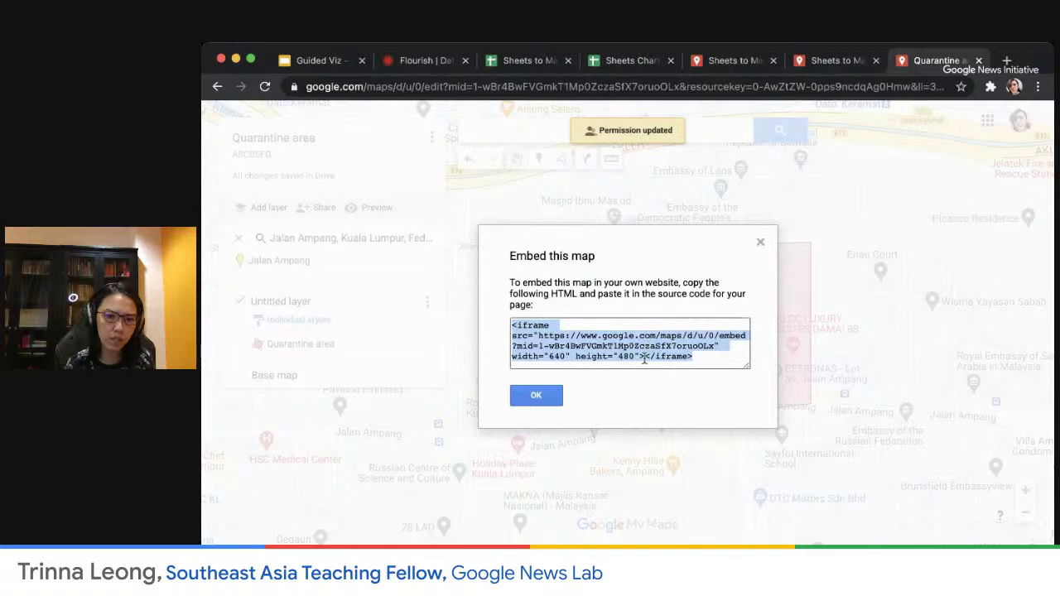
click(705, 355)
click(532, 397)
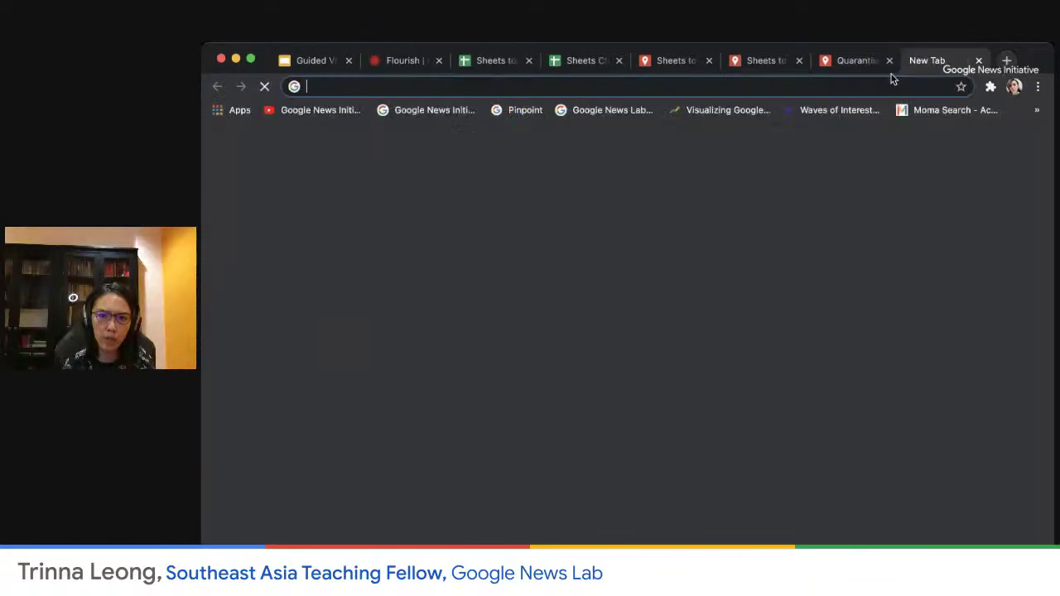
- Open codepen.io in a new browser tab, start a new pen, and paste the map's iframe code as its HTML
click(1006, 61)
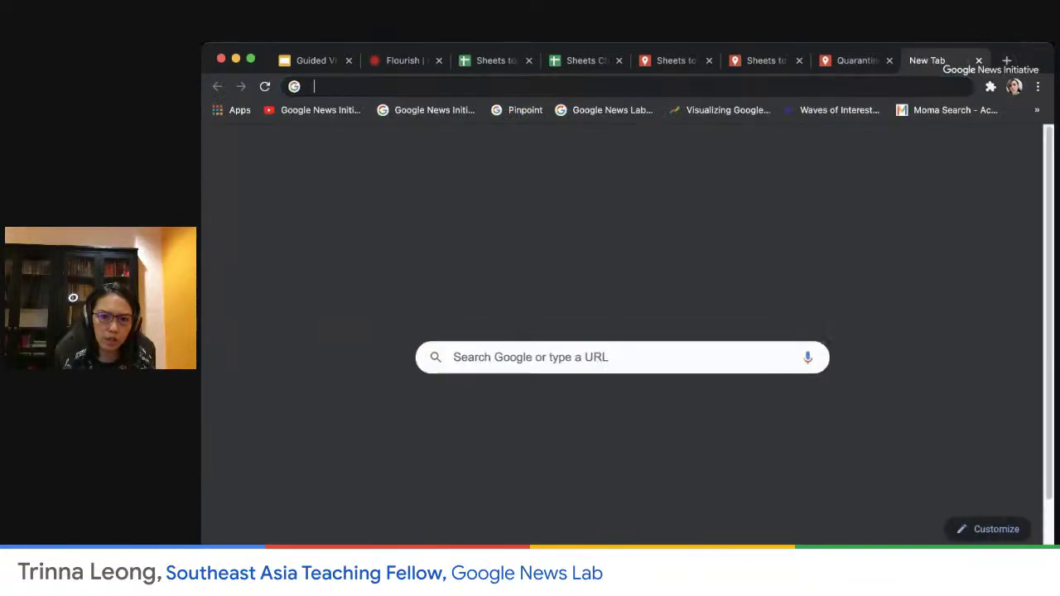
text(codepen.io)
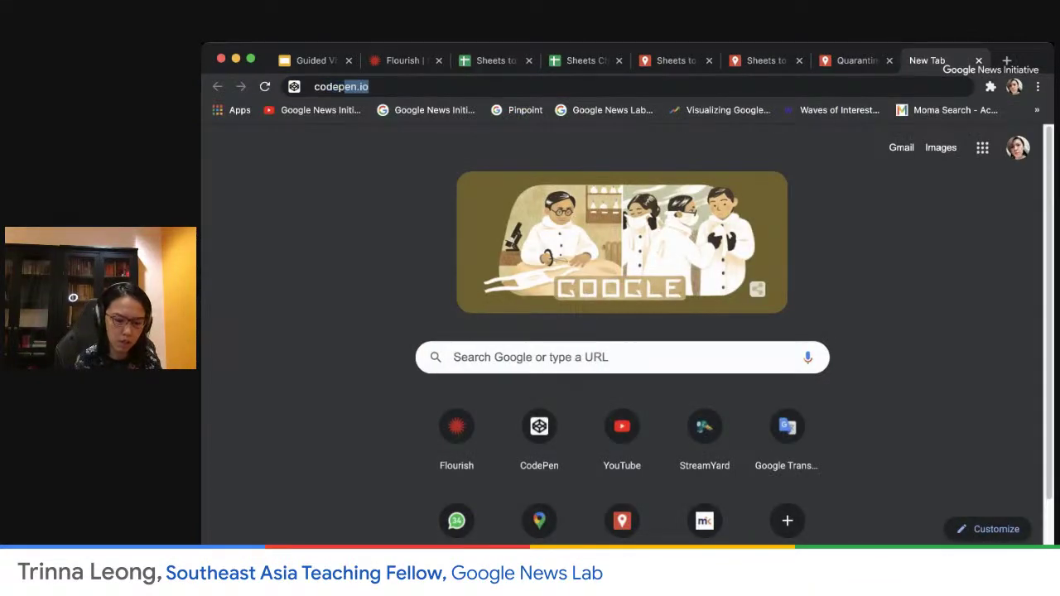
key(Return)
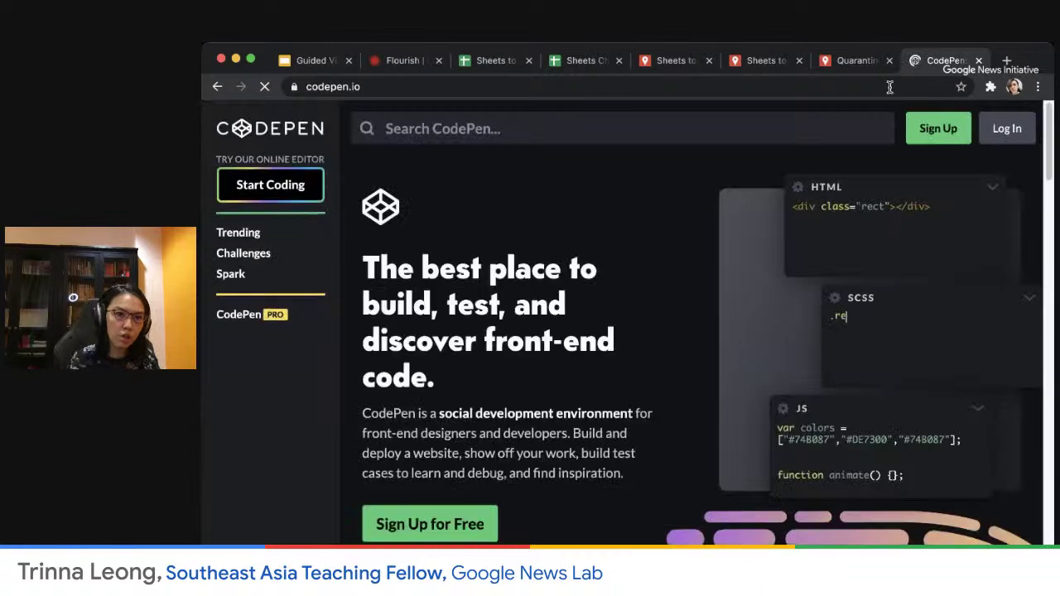
click(283, 186)
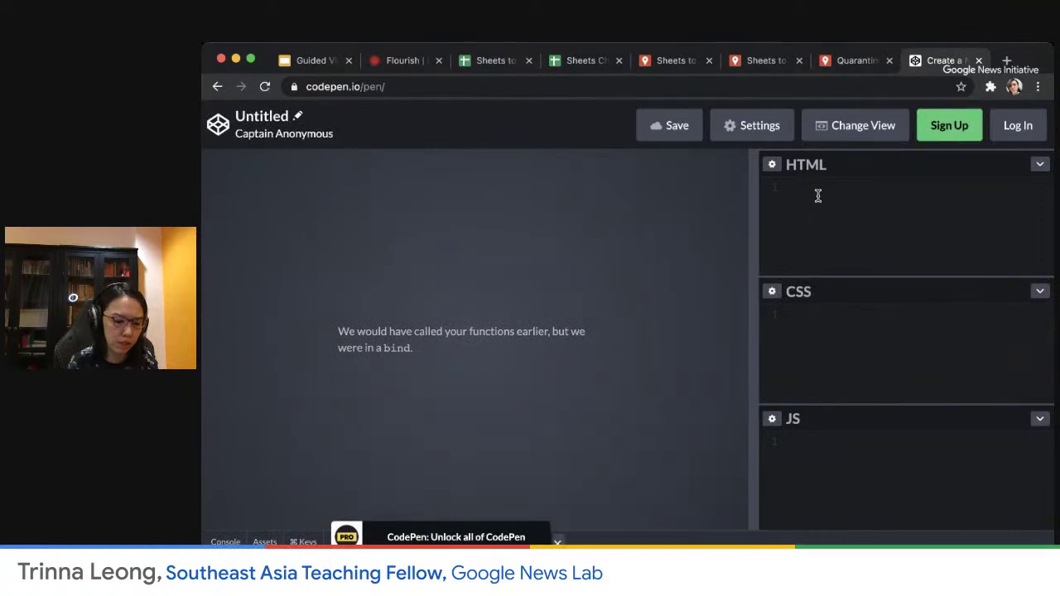
text(<iframe src="https://www.google.com/maps/d/u/0/embed?mid=1-wBr4BwFVGmkT1Mp0ZczaSfX7oruo0Lx" width="640" height="480"></iframe>)
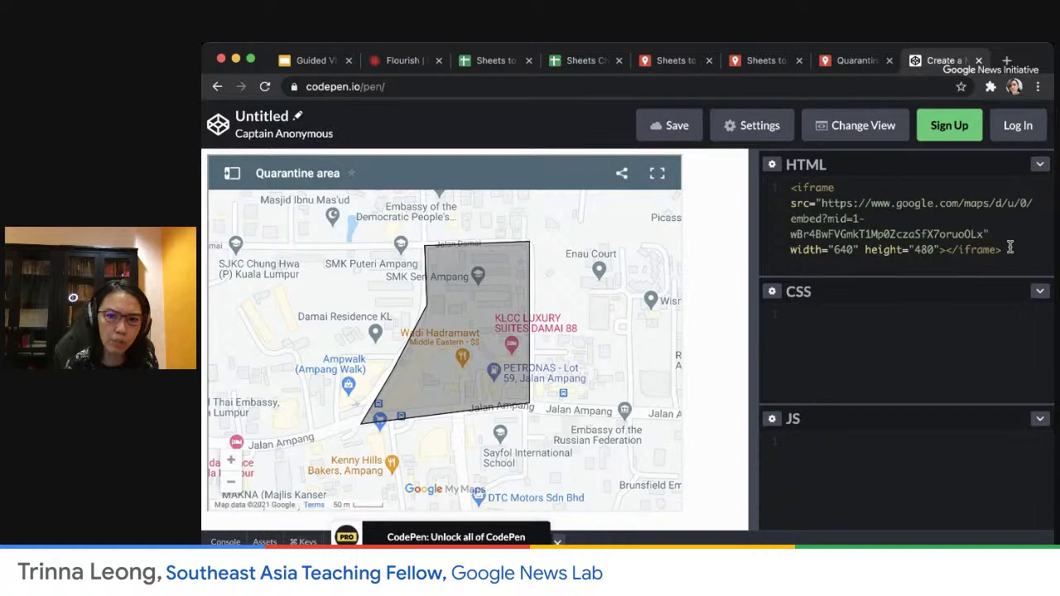
- Compare the embedded map with the original and examine the quarantine polygon's photo and description in the preview
click(853, 61)
click(932, 62)
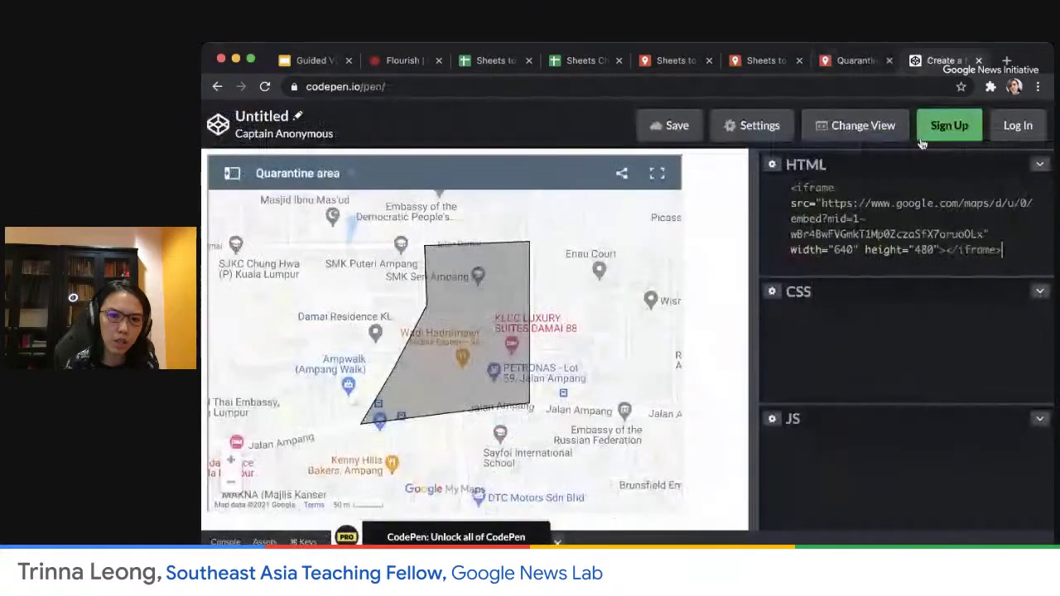
click(462, 331)
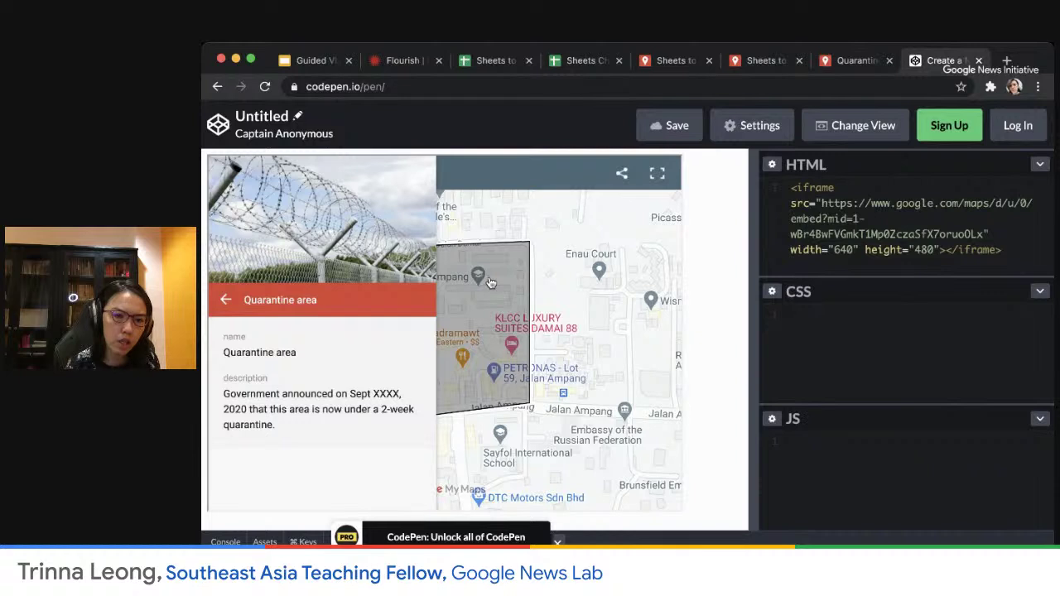
click(857, 233)
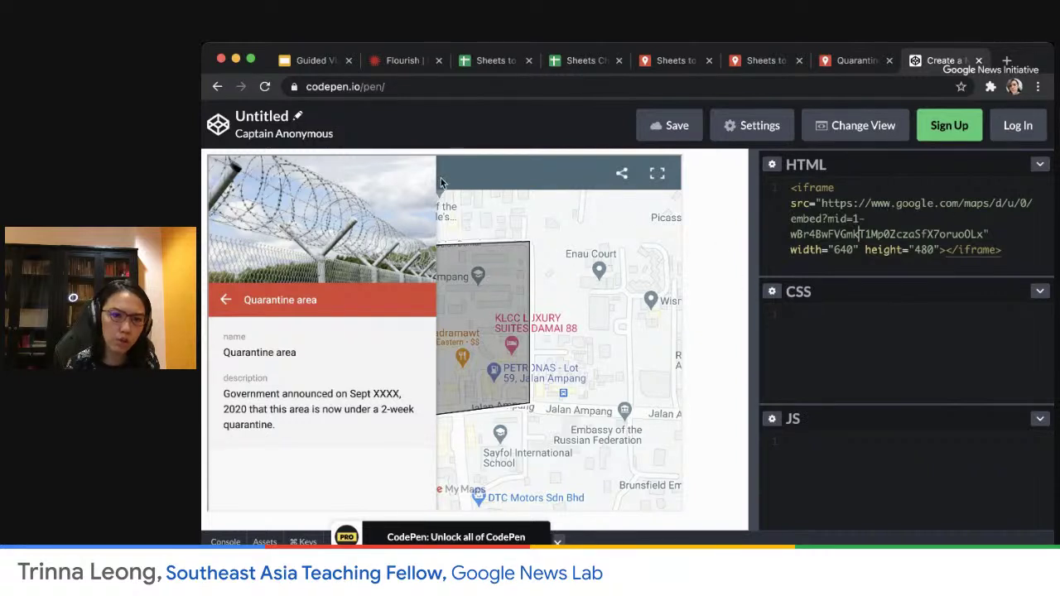
click(221, 305)
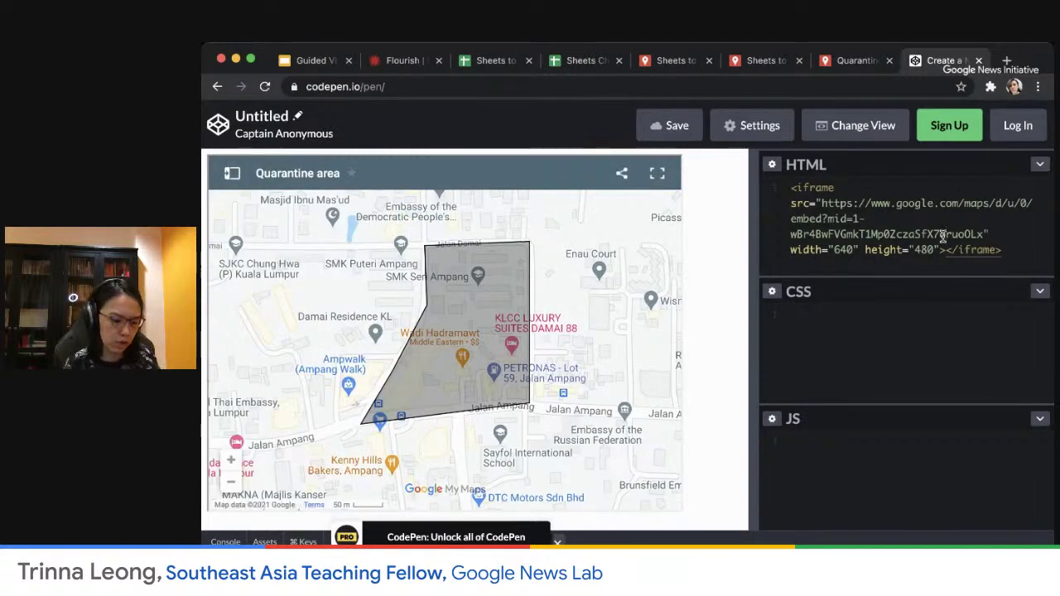
- Clear the pen's HTML and paste the map's iframe code again to reload the embedded map
key(ctrl+a)
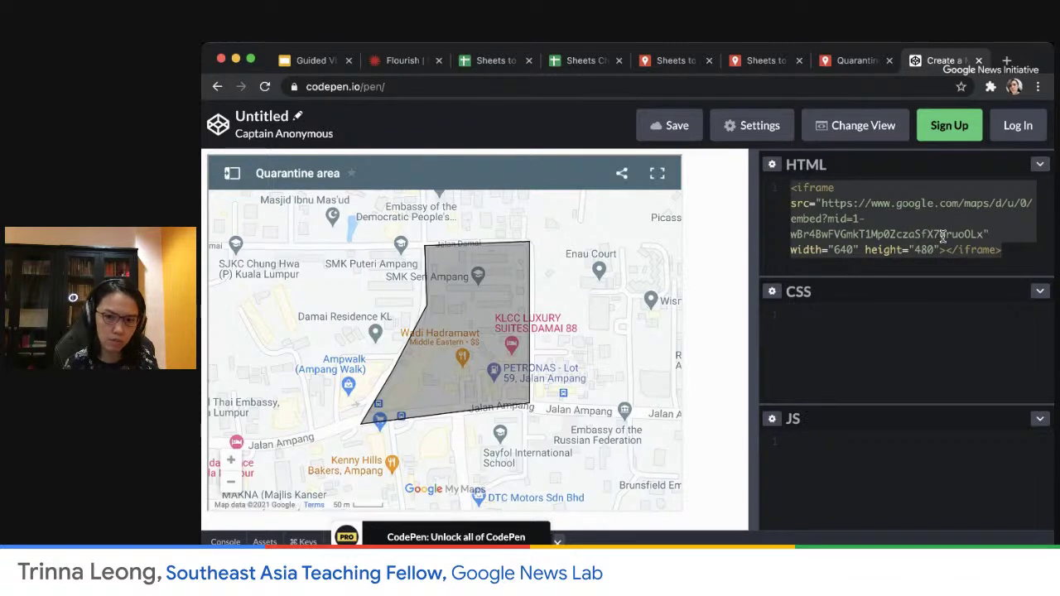
key(BackSpace)
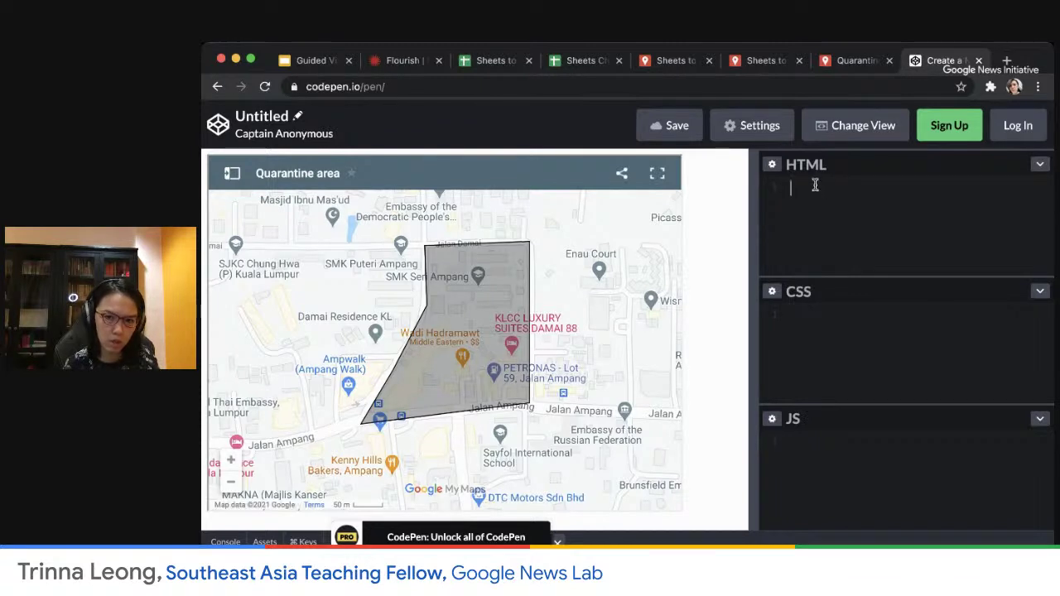
text(<iframe src="https://www.google.com/maps/d/u/0/embed?mid=1-wBr4BwFVGmkT1Mp0ZczaSfX7oruoOLx" width="640" height="480"></iframe>)
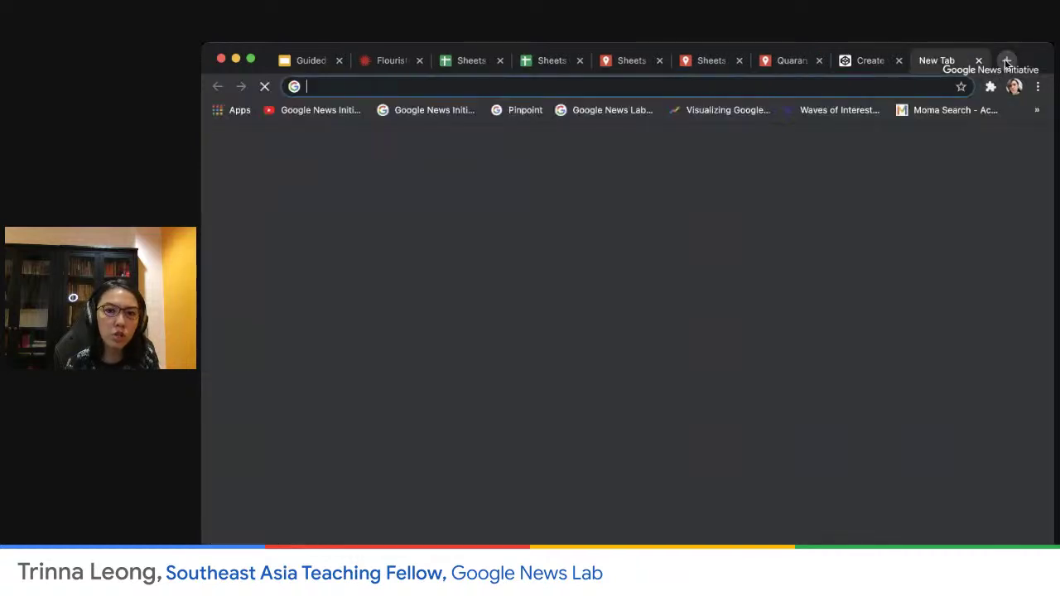
- Open Google Earth Studio in a new browser tab and start a blank project named Quarantine area
click(1006, 60)
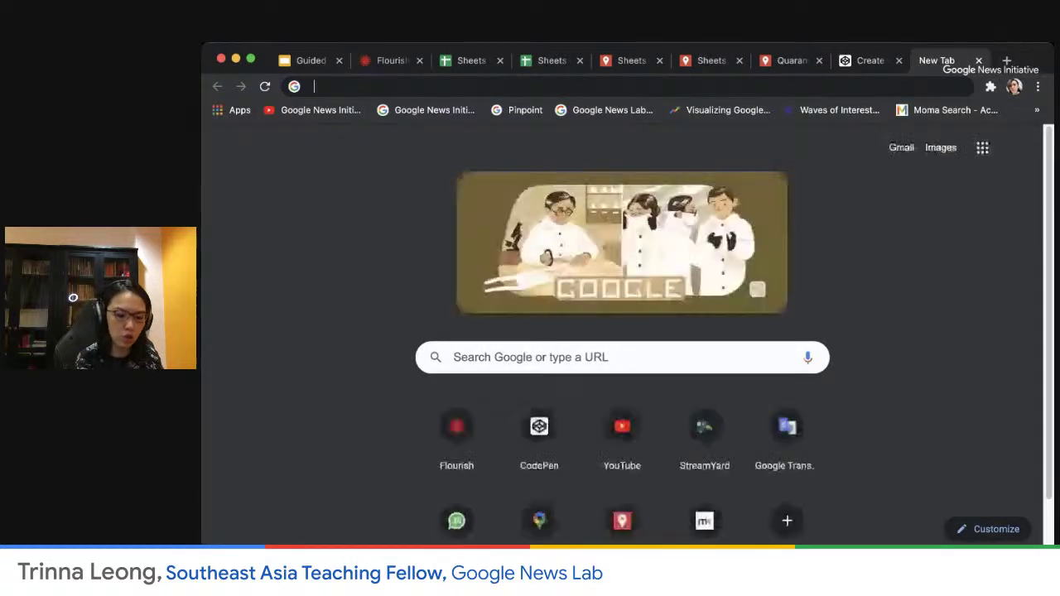
text(earth)
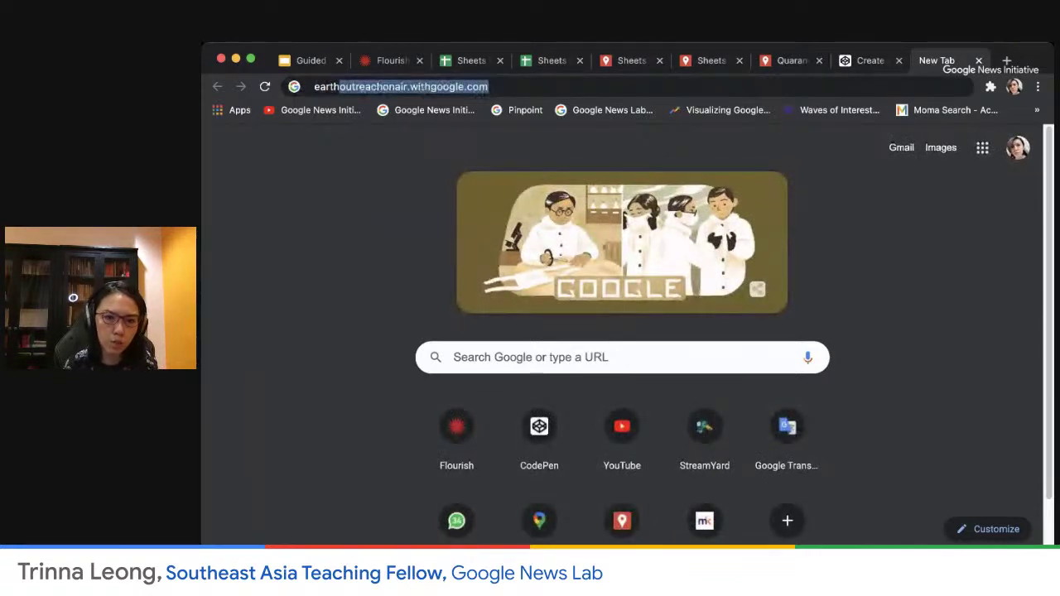
key(Down)
key(Return)
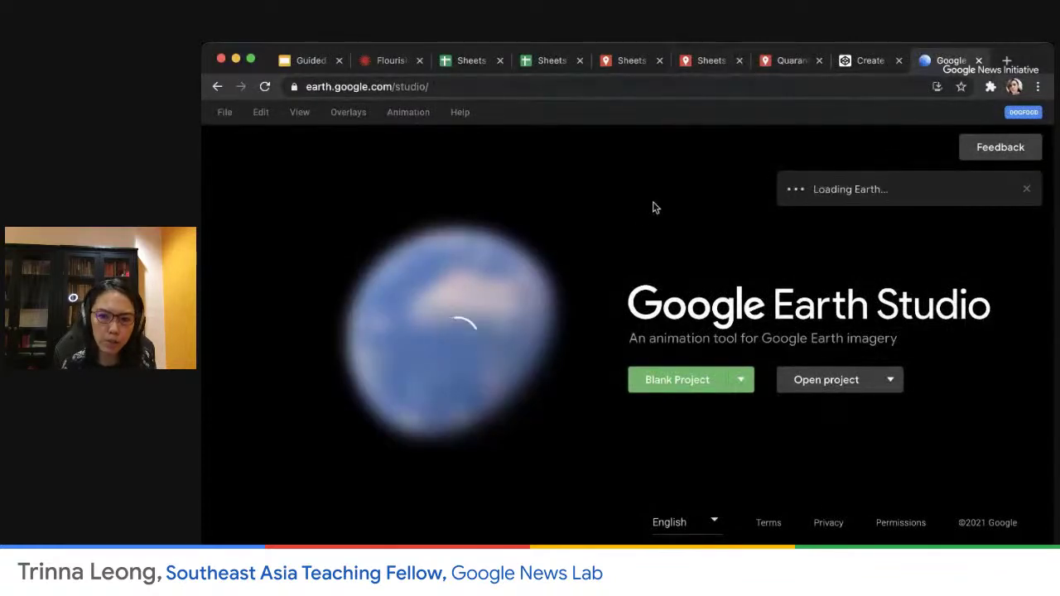
click(700, 383)
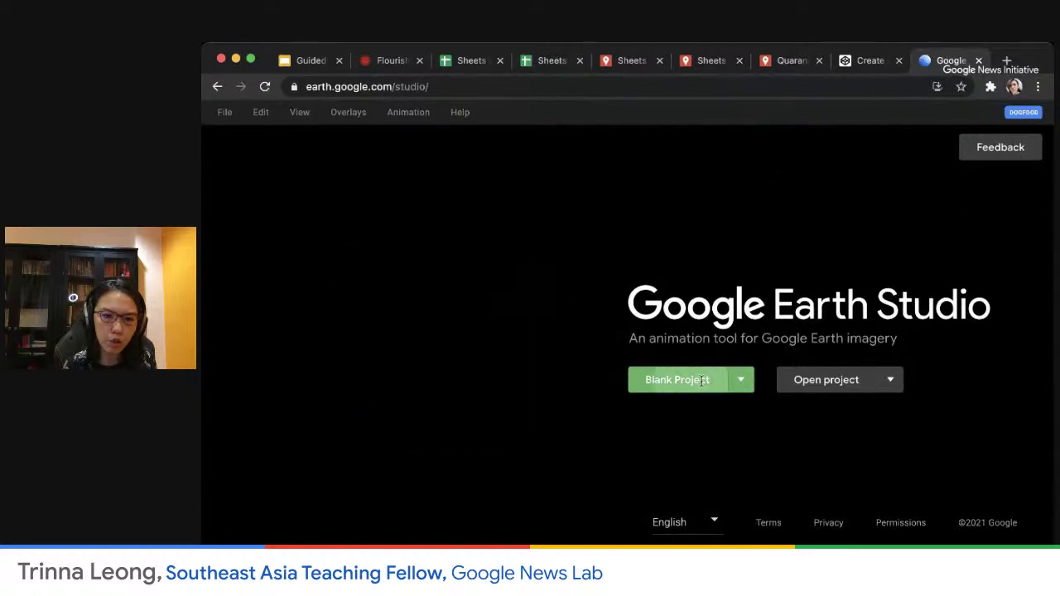
text(Quarantine area)
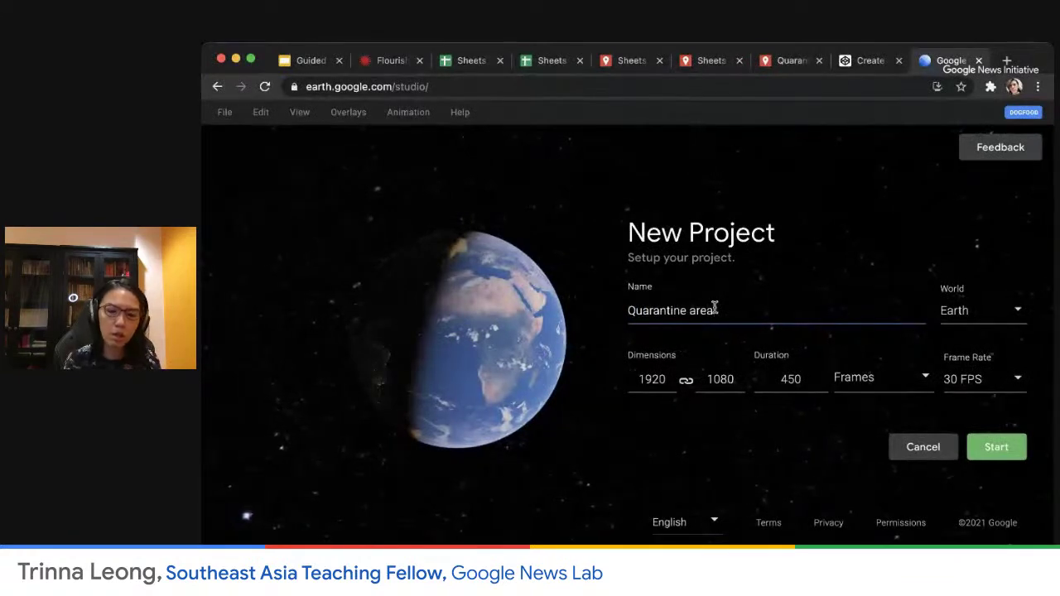
click(997, 447)
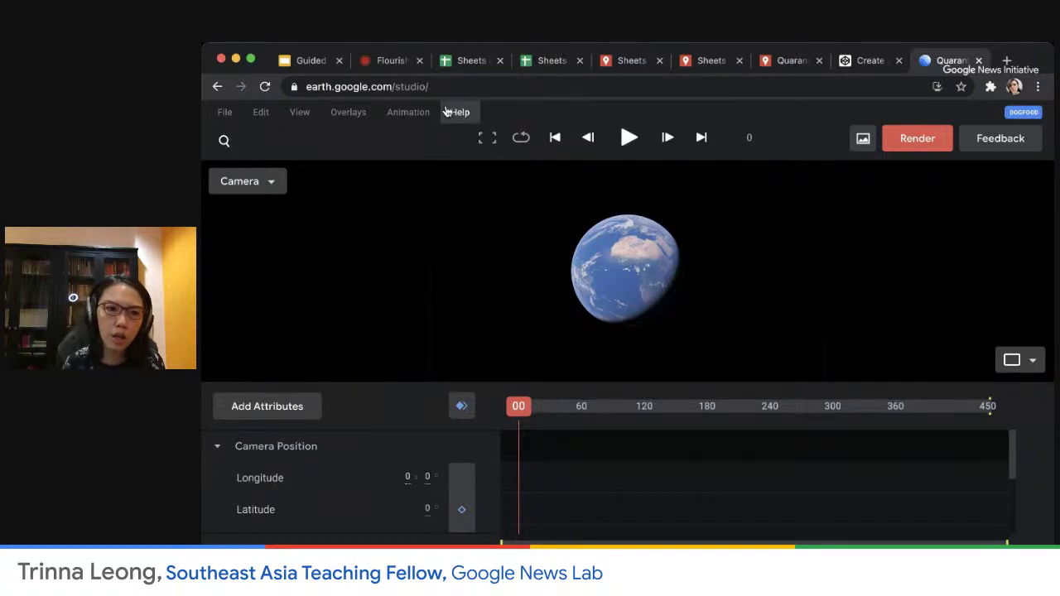
- Examine the sources offered for importing a KML overlay and switch back to the Quarantine area map in My Maps
click(349, 116)
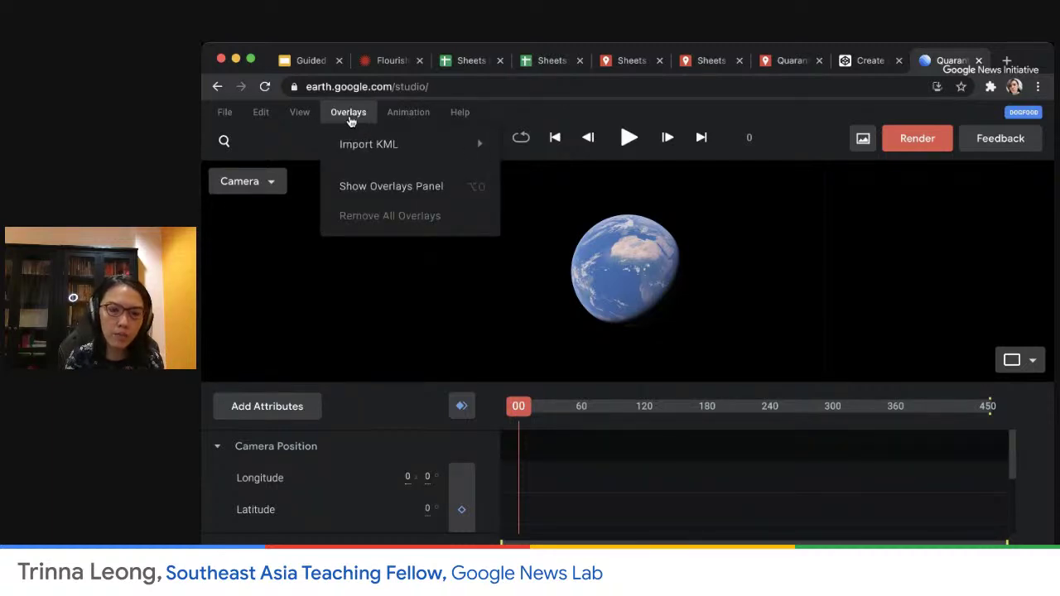
mouse_move(367, 142)
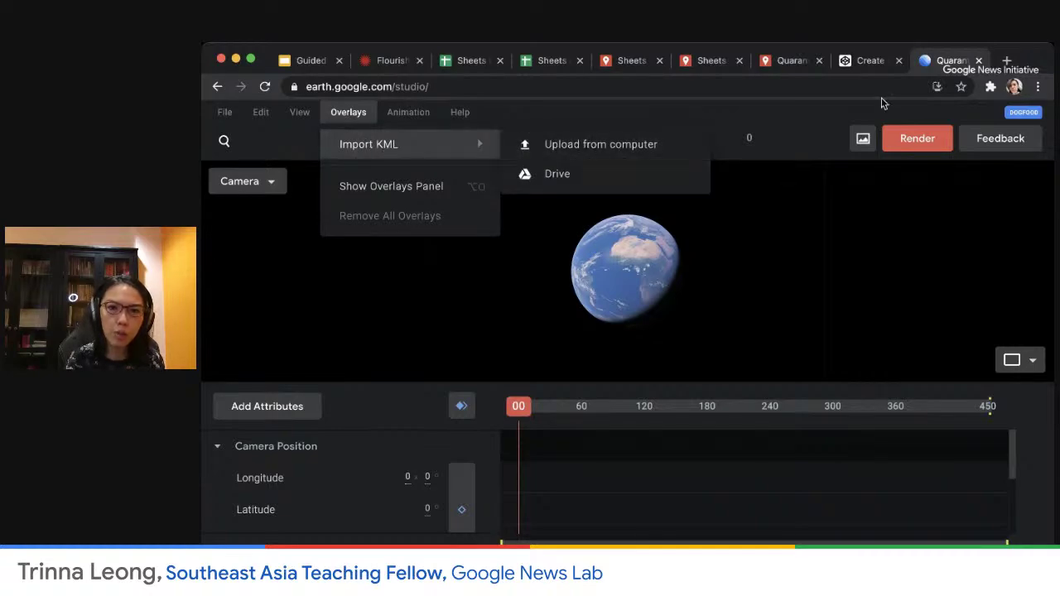
click(787, 61)
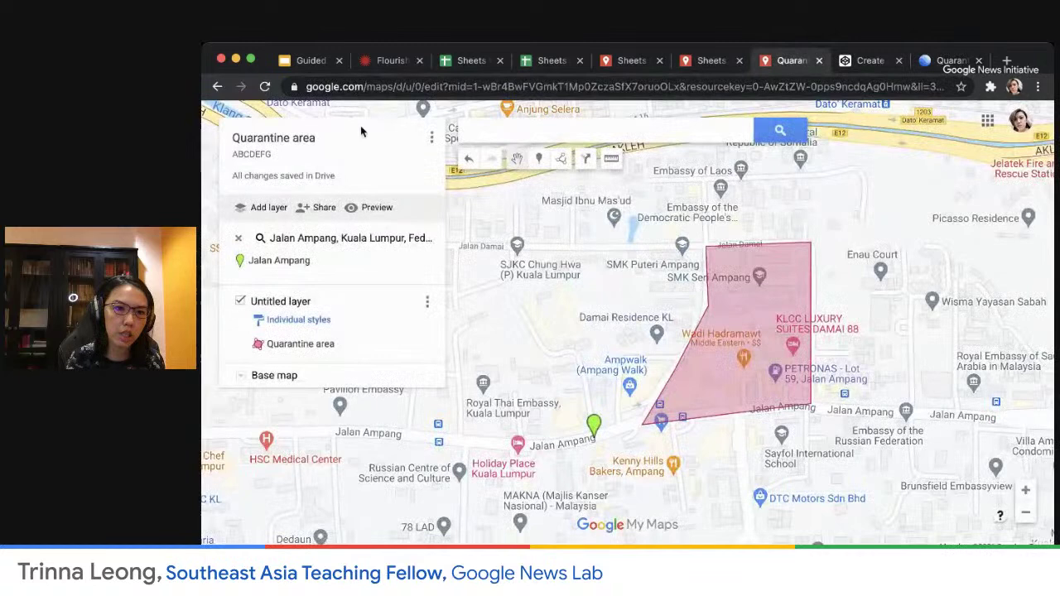
- Export the entire Quarantine area map from My Maps and download it as a KMZ file
click(433, 139)
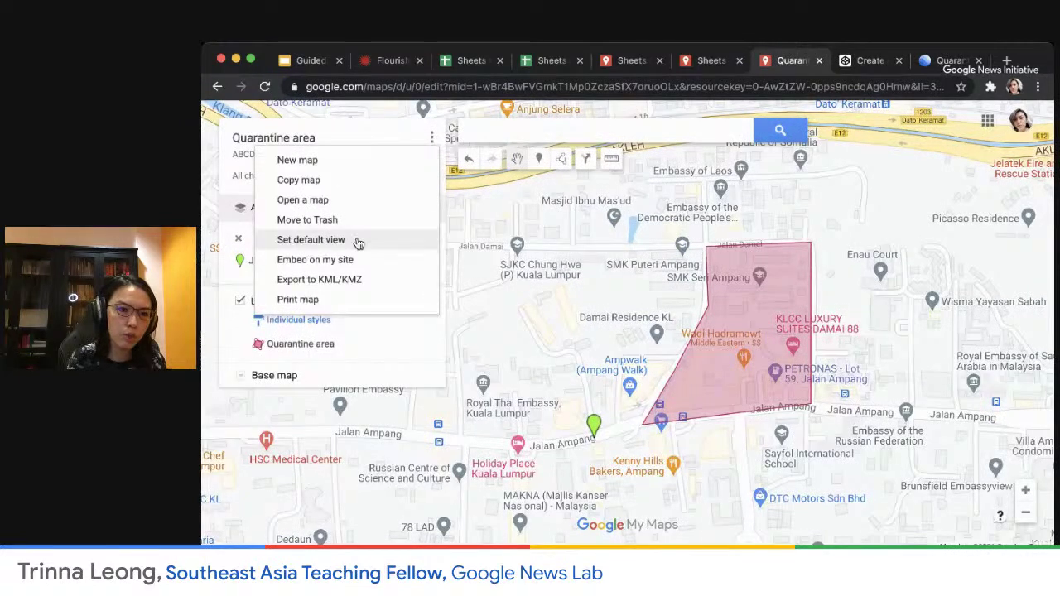
click(430, 139)
click(431, 141)
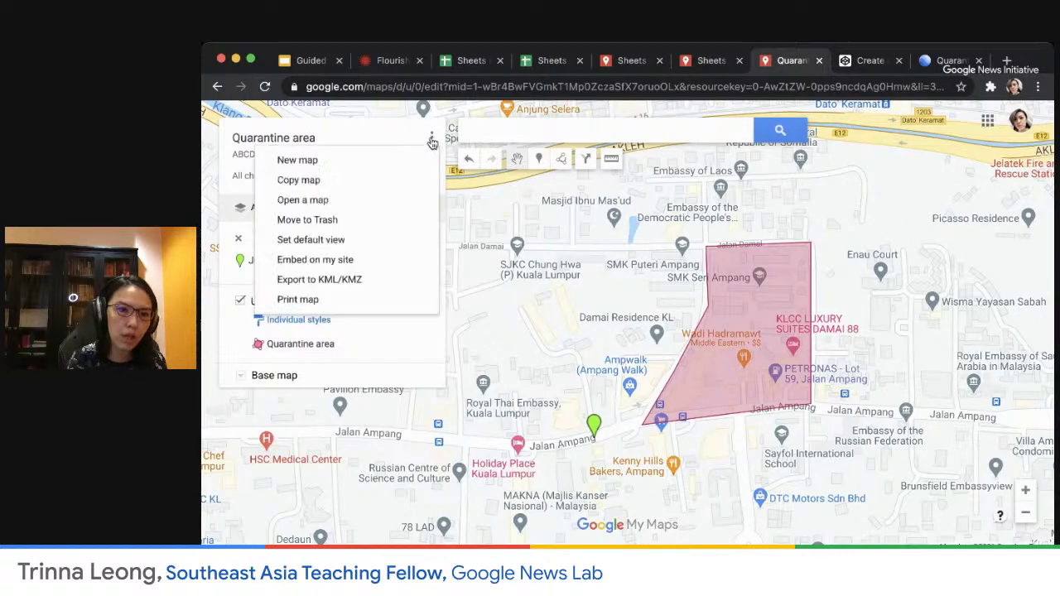
click(367, 282)
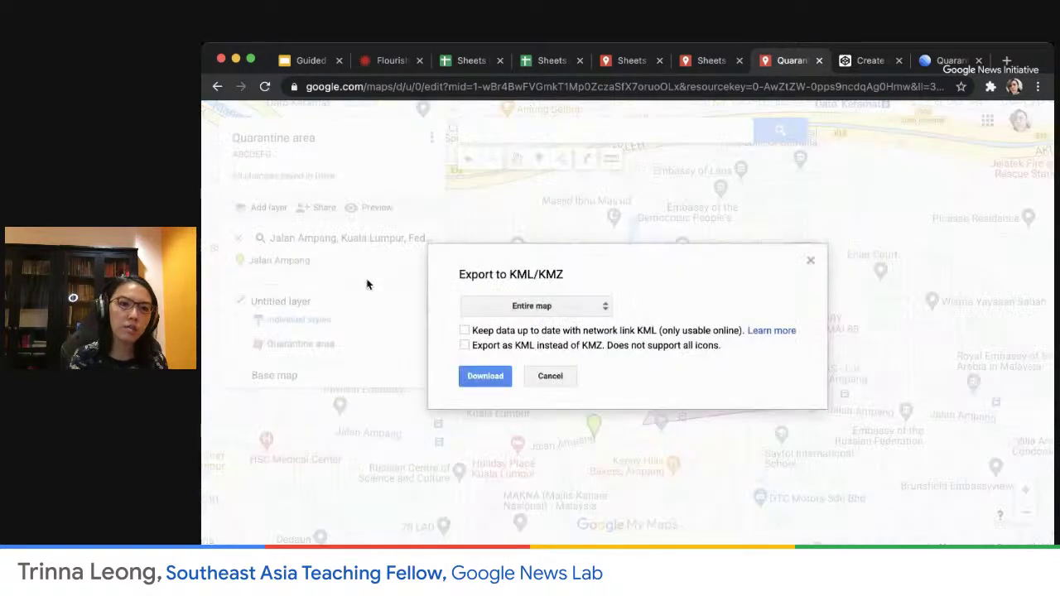
click(487, 376)
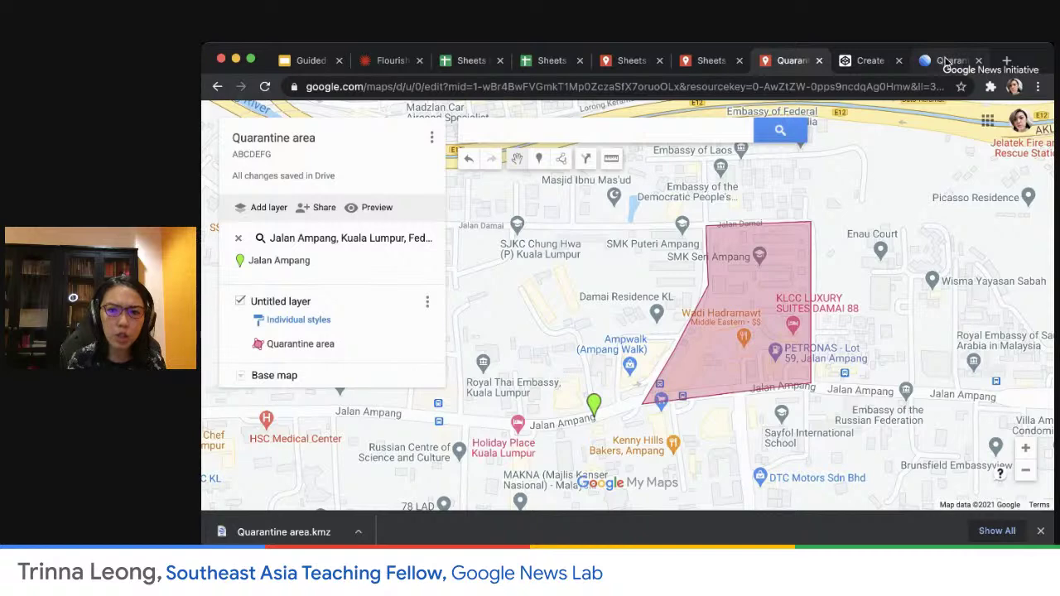
- Switch to Google Earth Studio, import Quarantine area.kmz from the computer as an overlay, and close the overlay list and downloads bar
click(946, 61)
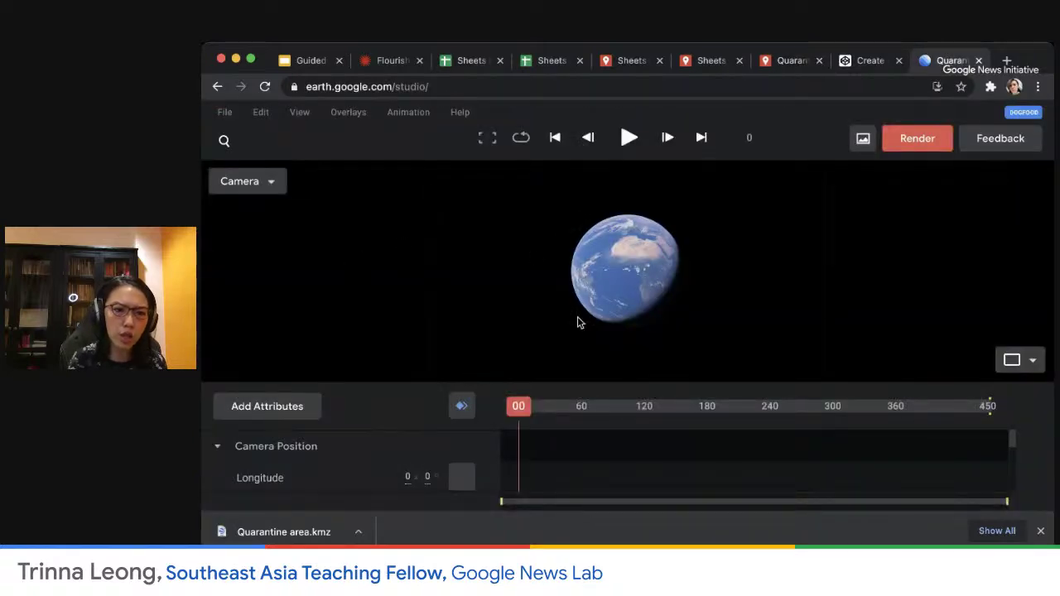
click(349, 113)
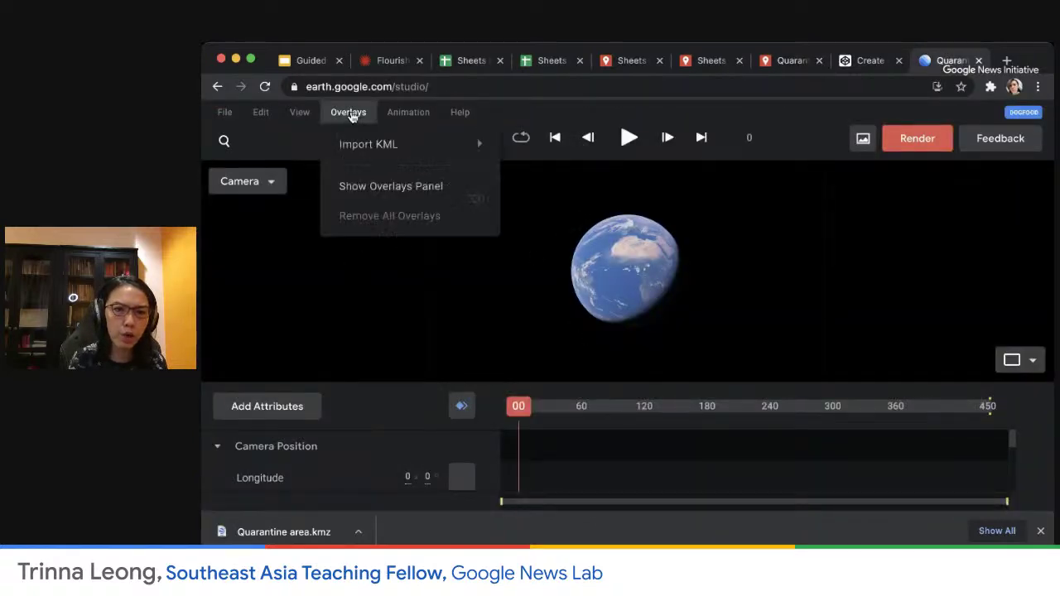
mouse_move(397, 154)
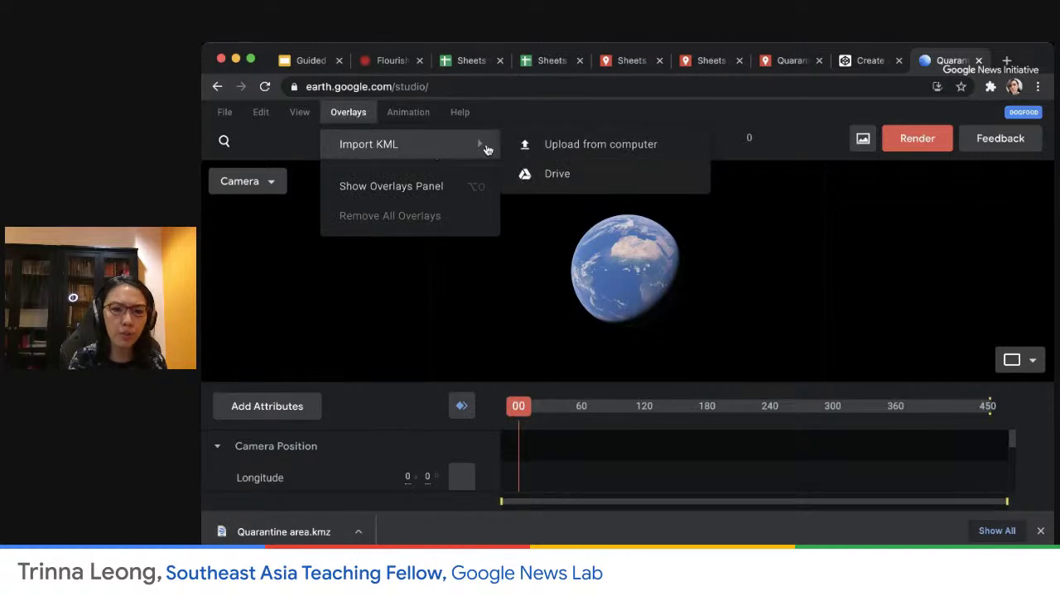
click(627, 146)
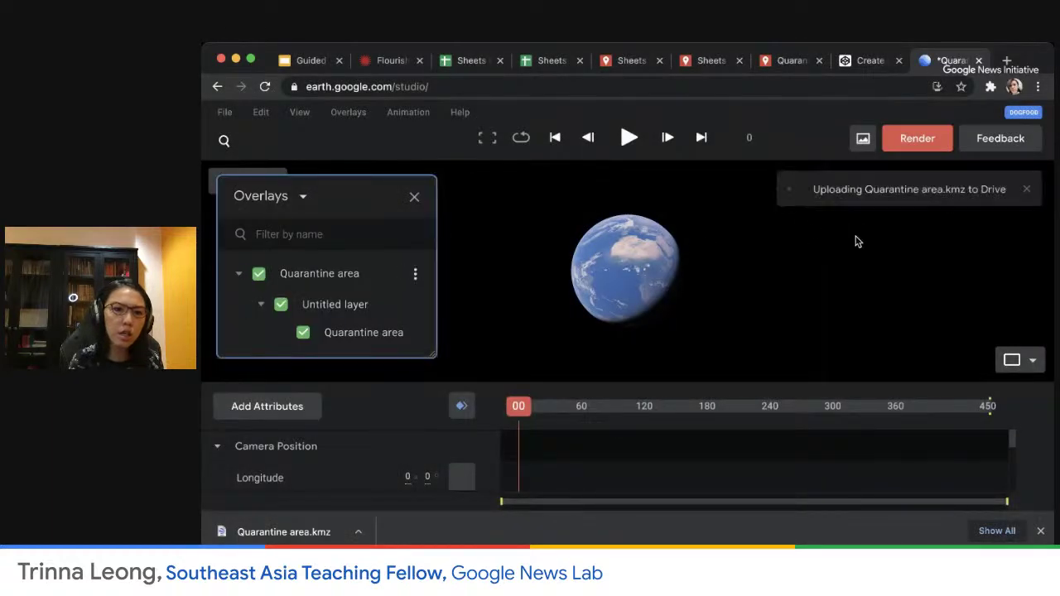
click(414, 197)
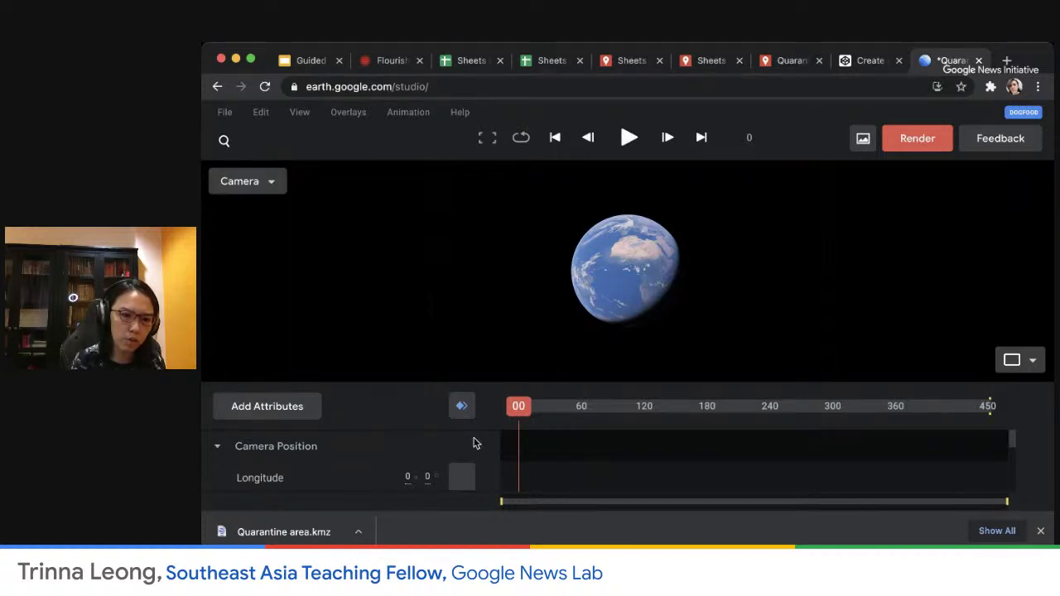
click(1041, 532)
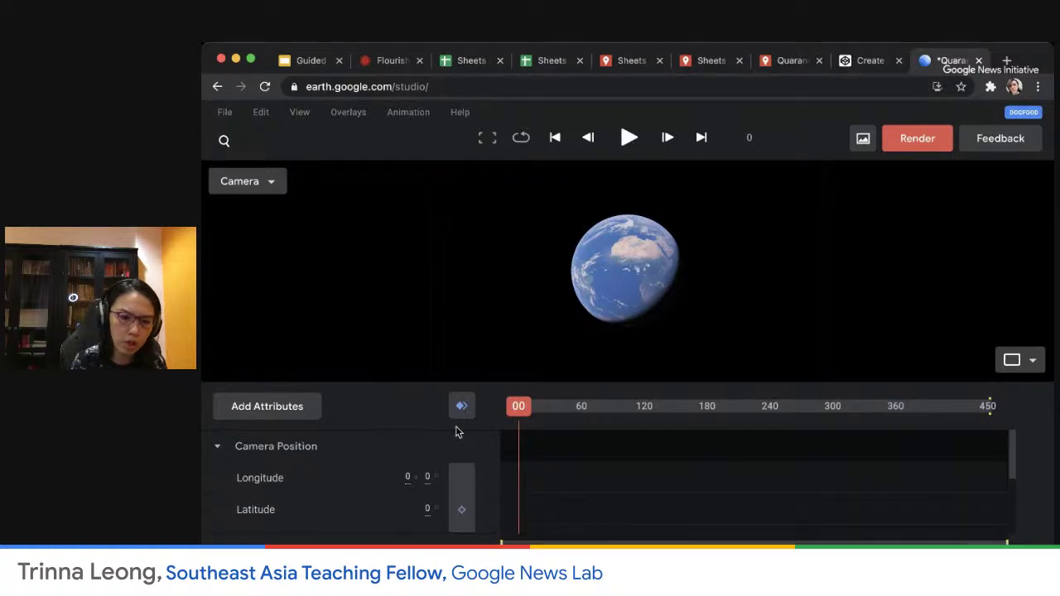
- Nudge the globe slightly and import Quarantine area.kmz from the computer a second time
drag(621, 291, 583, 263)
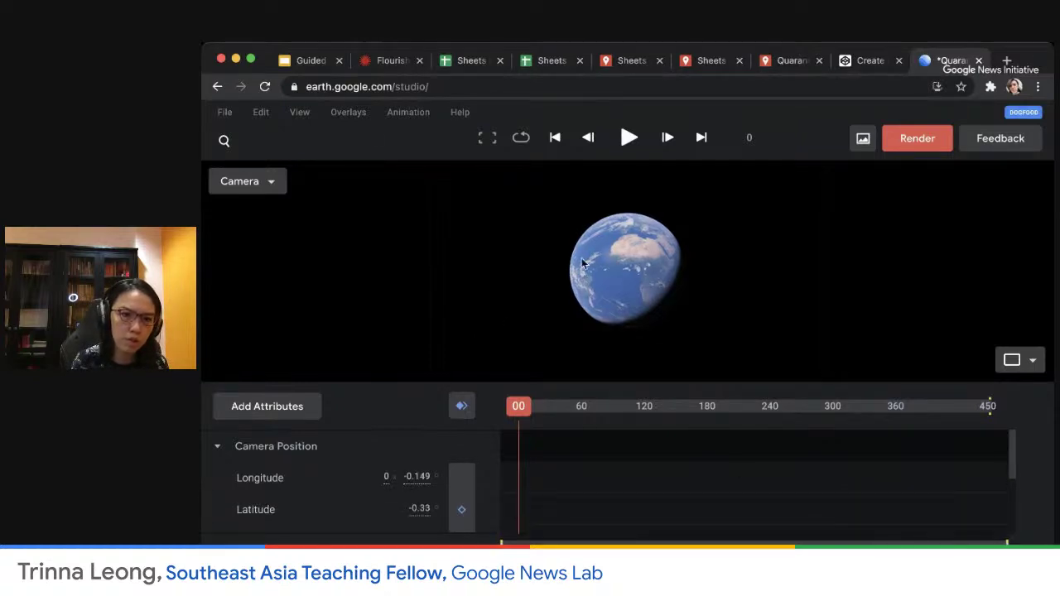
click(348, 116)
mouse_move(478, 144)
click(572, 146)
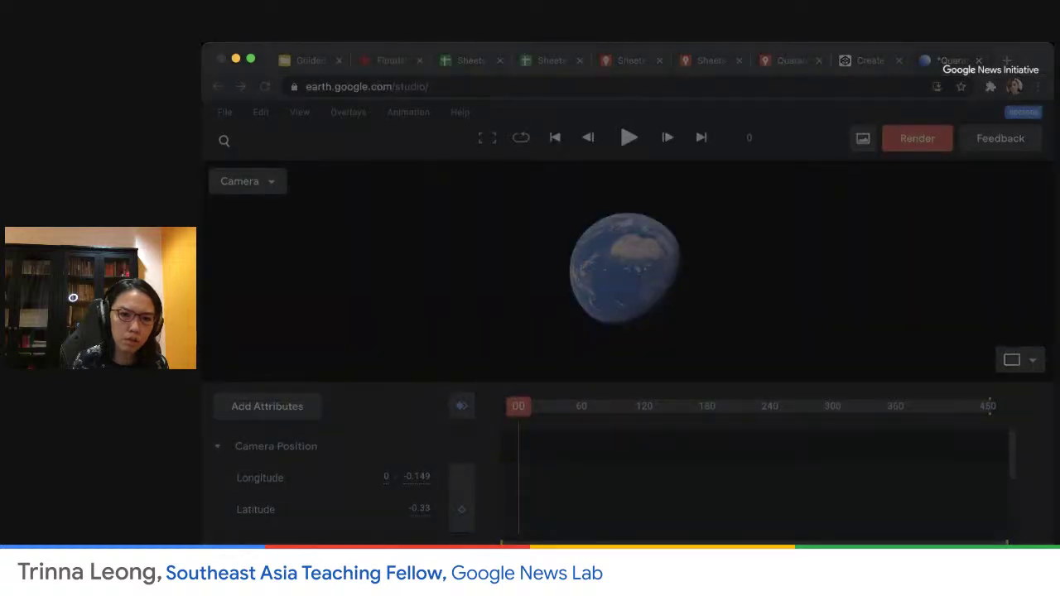
click(936, 483)
scroll(345, 290, up, 1)
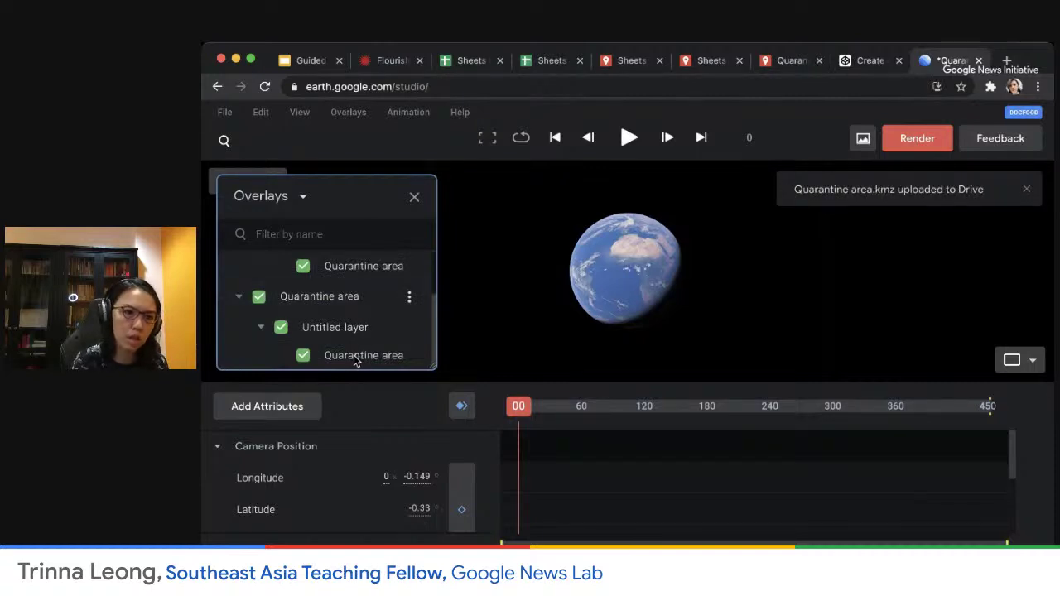
- Enlarge the overlay list, fly the camera to the second import's Quarantine area polygon, and close the list
click(409, 296)
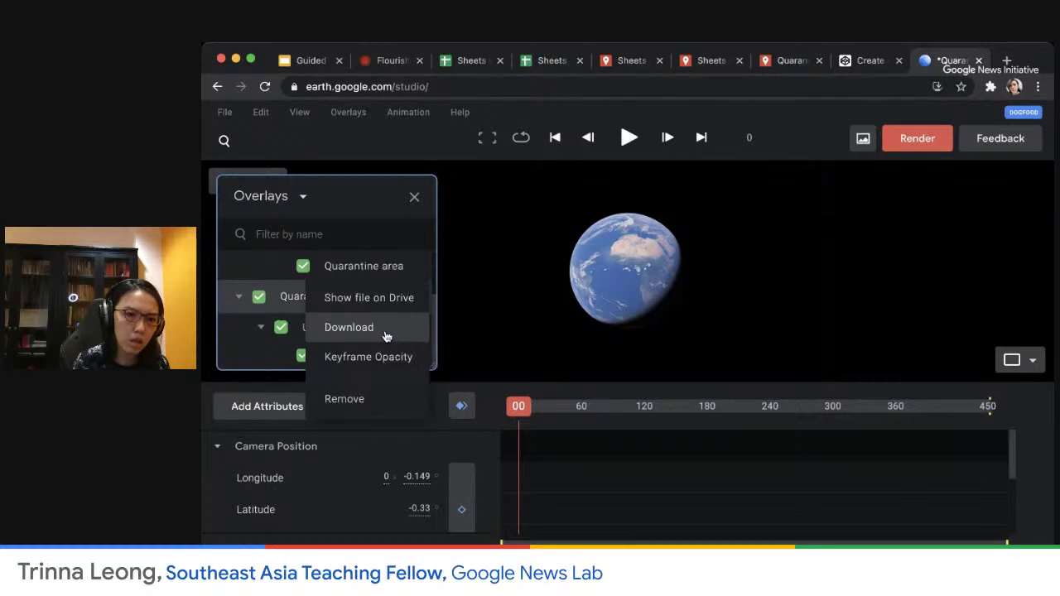
click(383, 265)
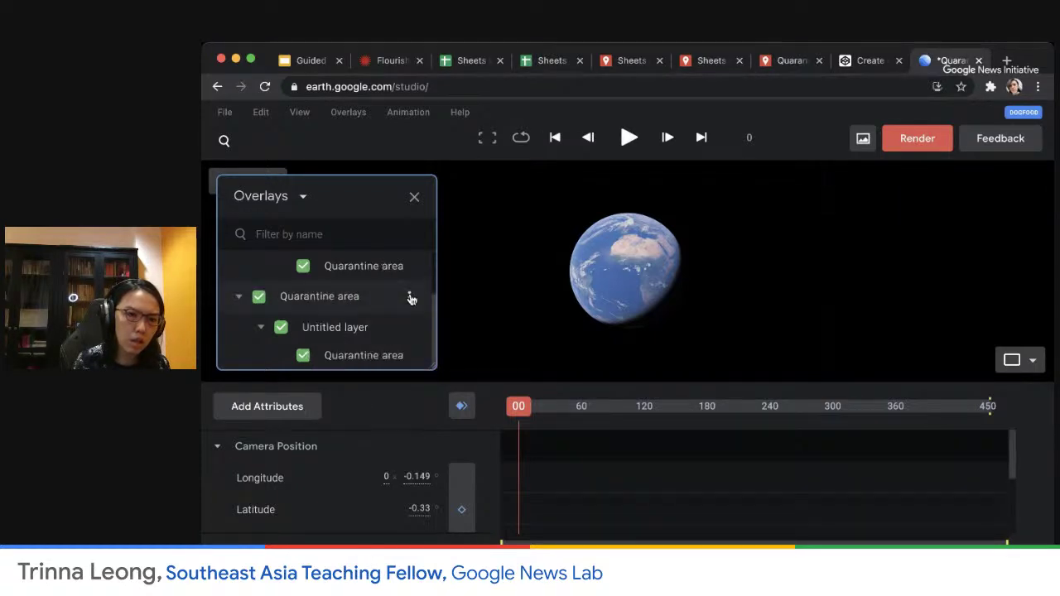
scroll(376, 314, down, 1)
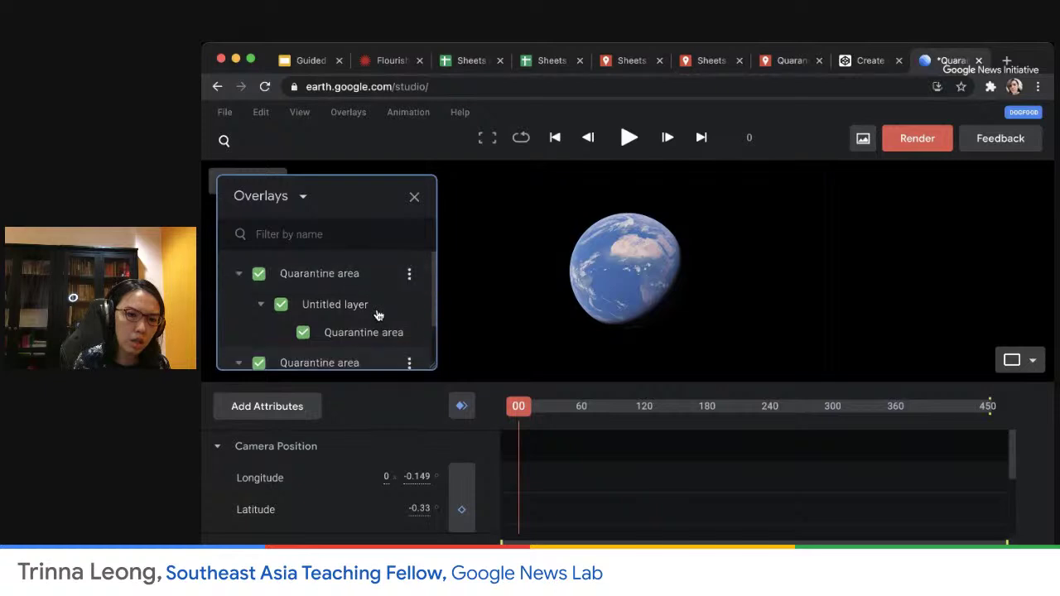
click(409, 275)
click(233, 325)
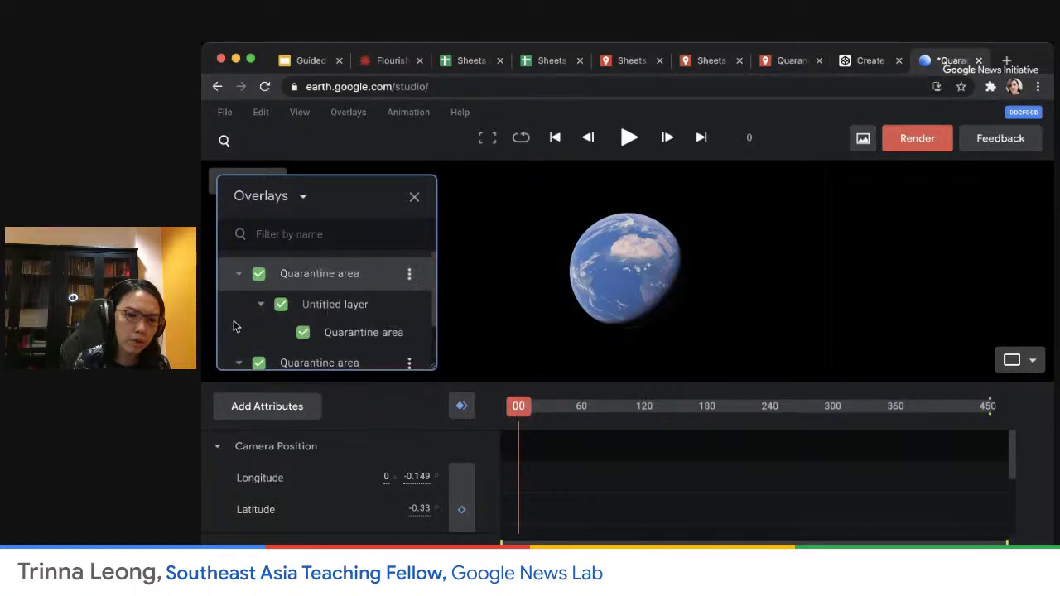
drag(433, 367, 527, 476)
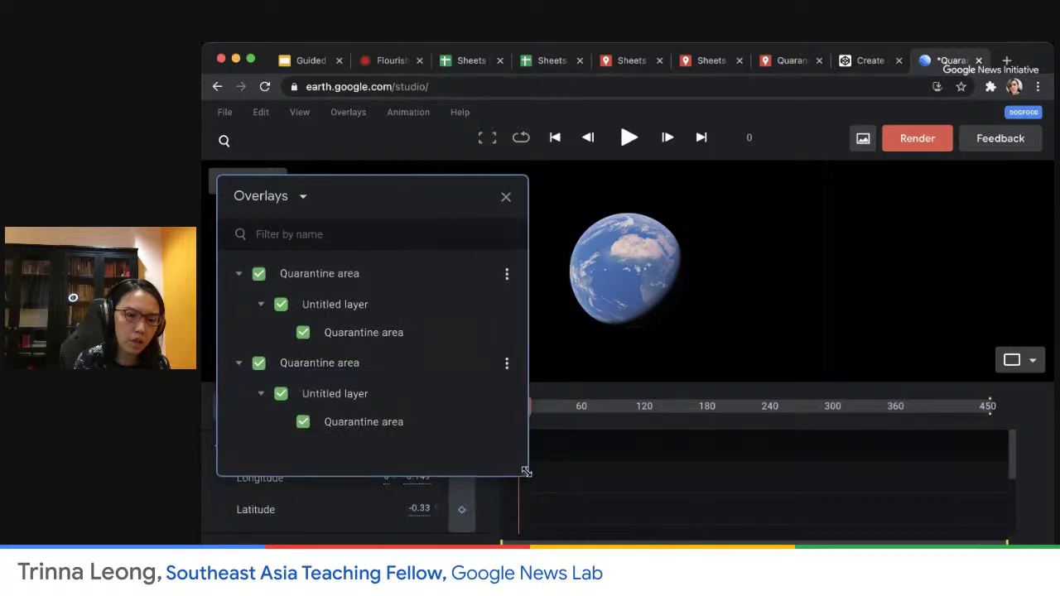
click(362, 424)
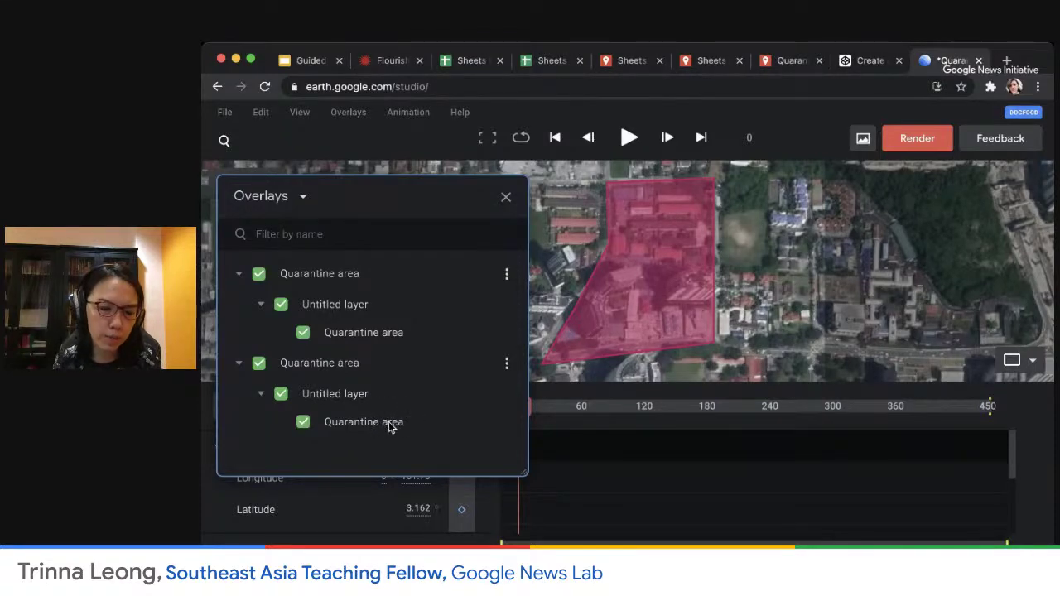
click(507, 195)
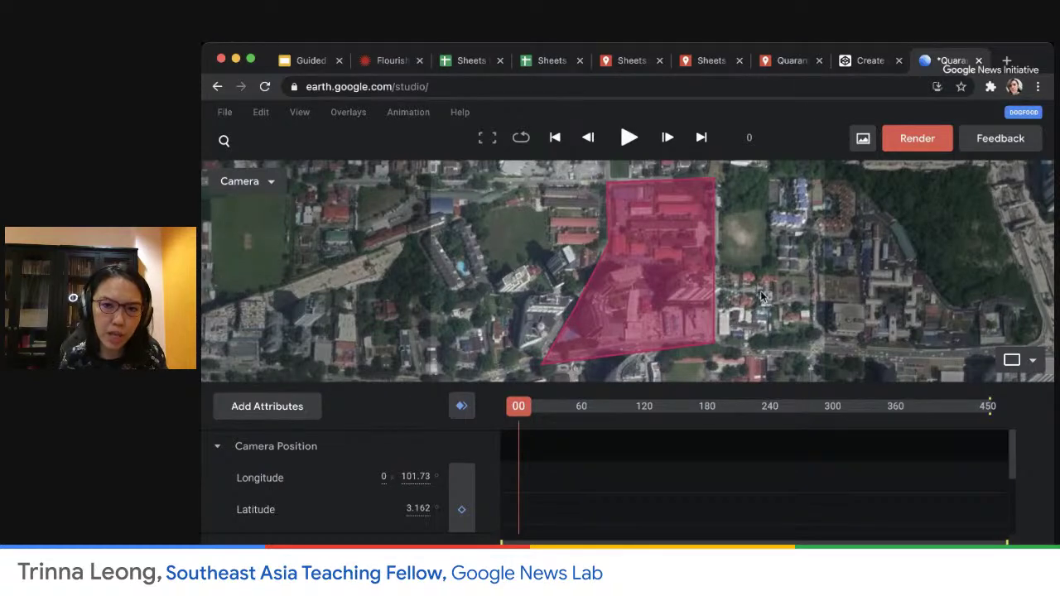
- Check the embedded map in CodePen, return to Google Earth Studio, and pull the camera back to about 1389 m above the quarantine polygon
click(869, 60)
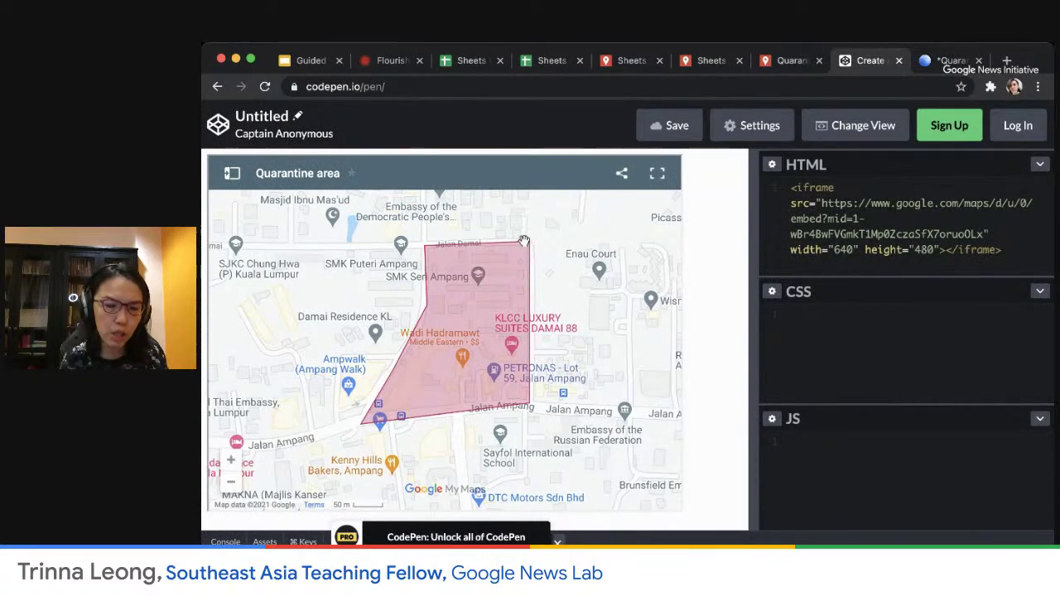
click(949, 62)
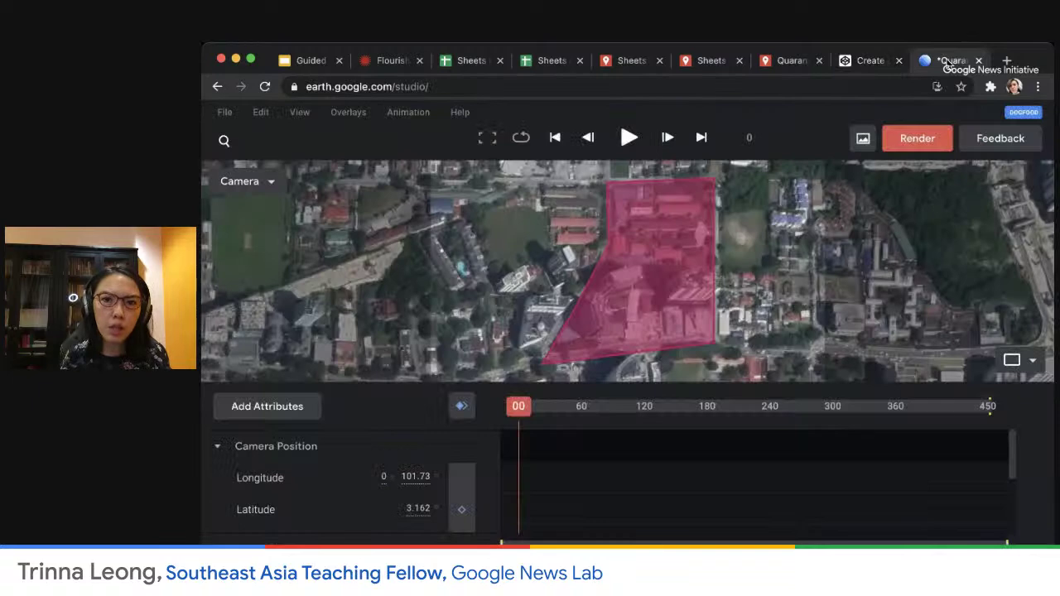
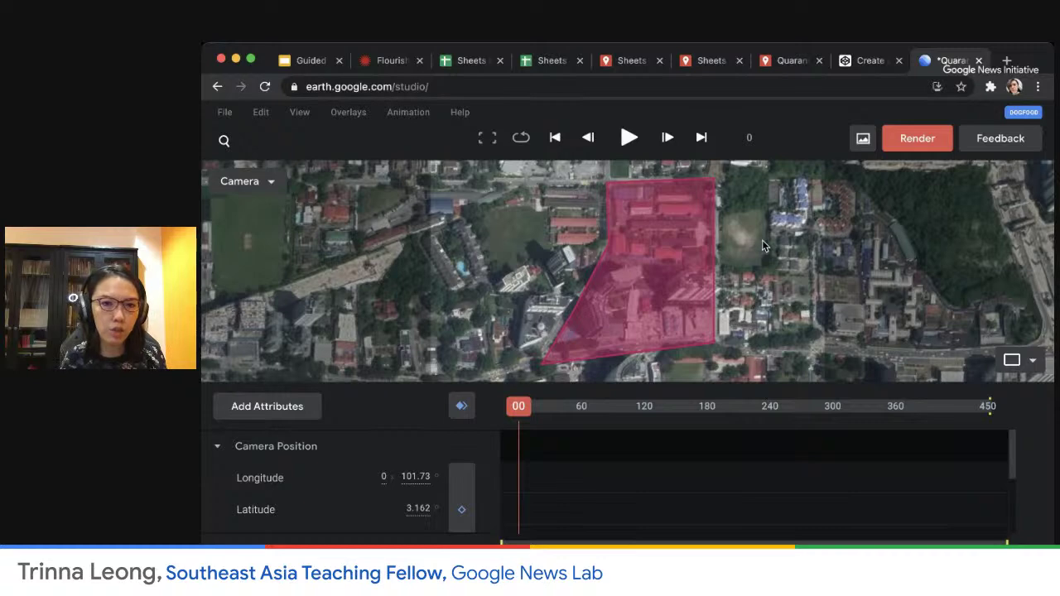
scroll(762, 239, down, 3)
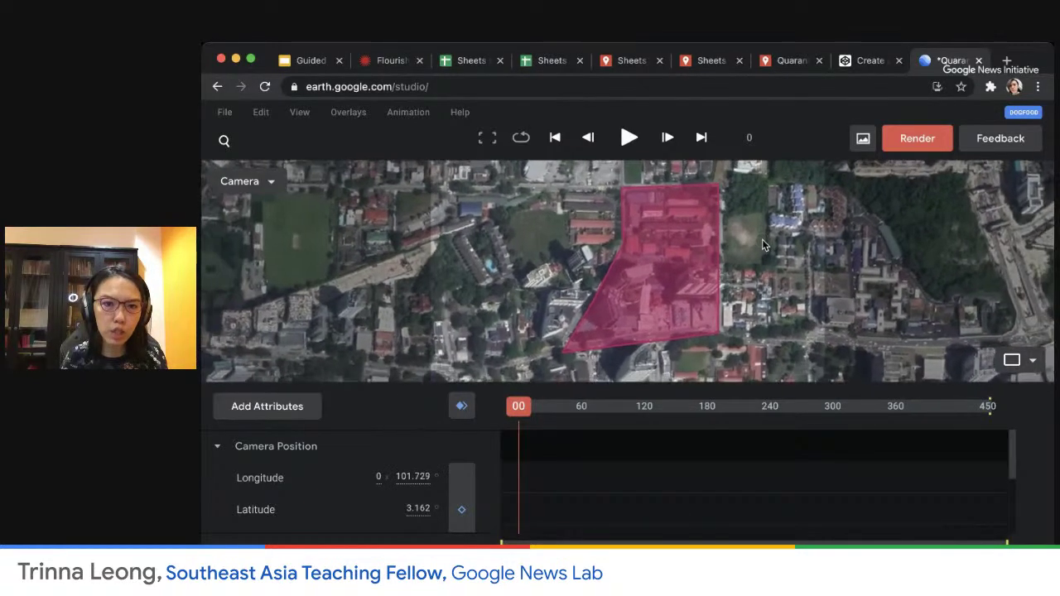
scroll(761, 239, down, 5)
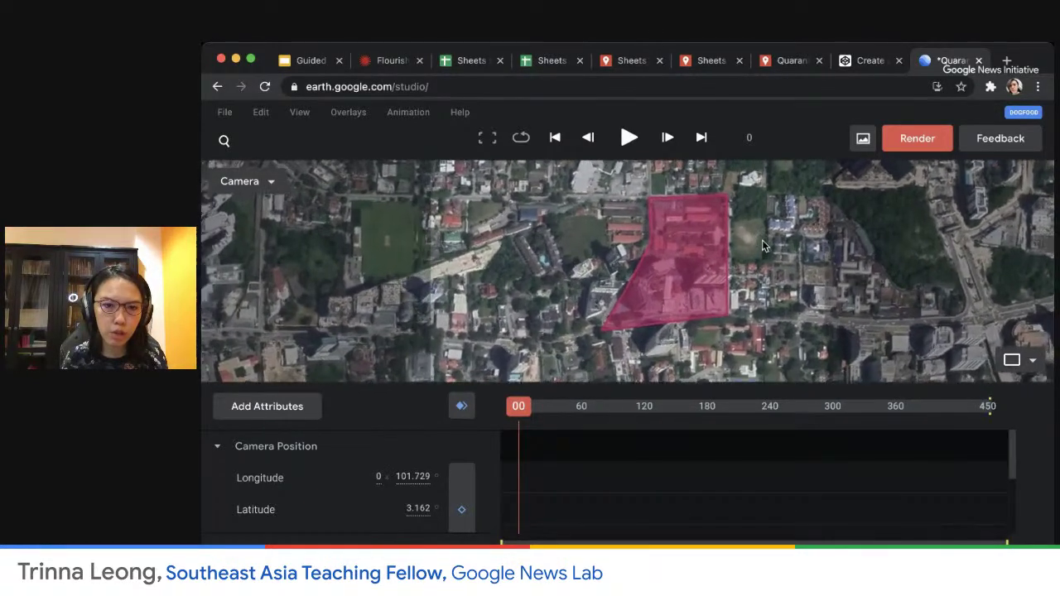
drag(772, 248, 743, 260)
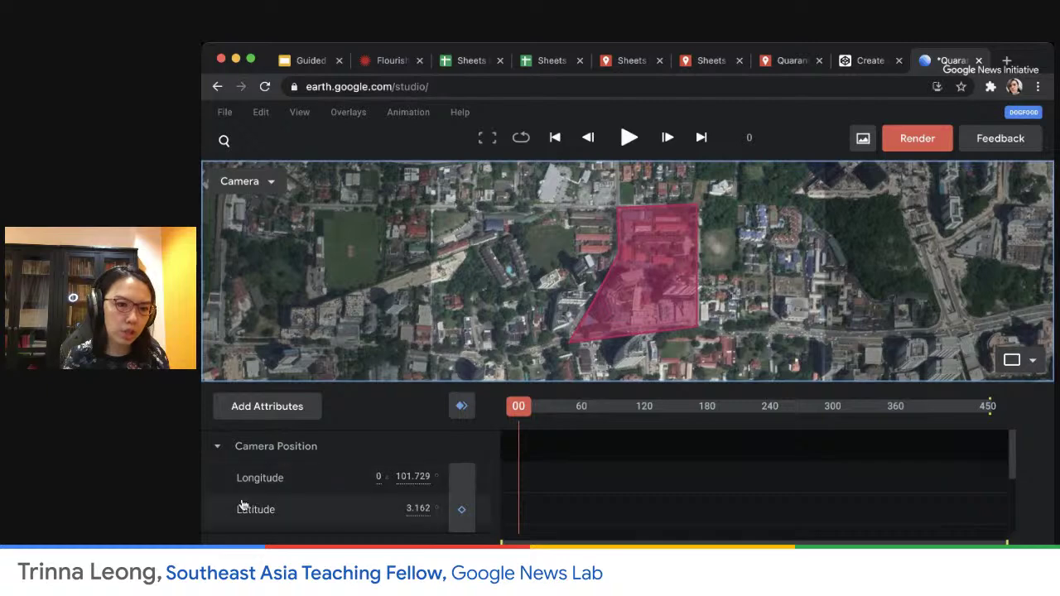
- Set the camera rotation's pan to 20°
scroll(322, 509, down, 1)
scroll(322, 508, down, 3)
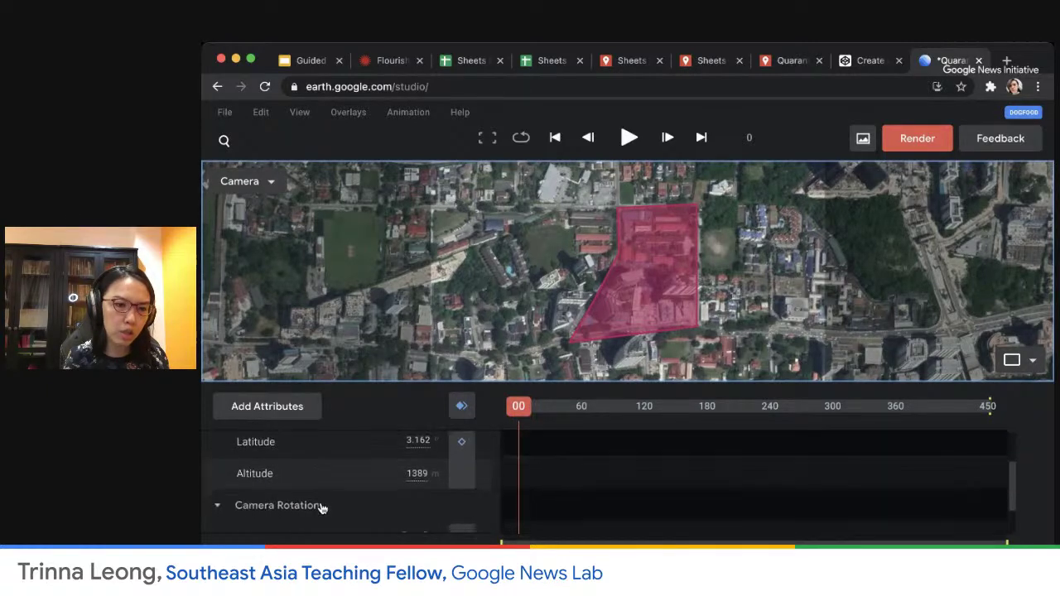
scroll(321, 505, down, 1)
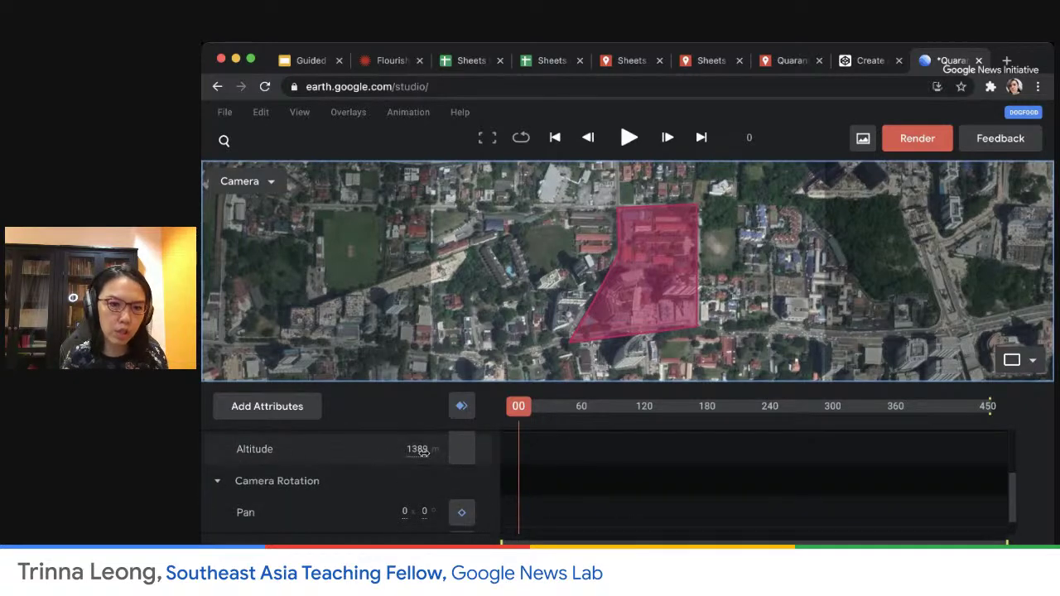
scroll(345, 492, down, 1)
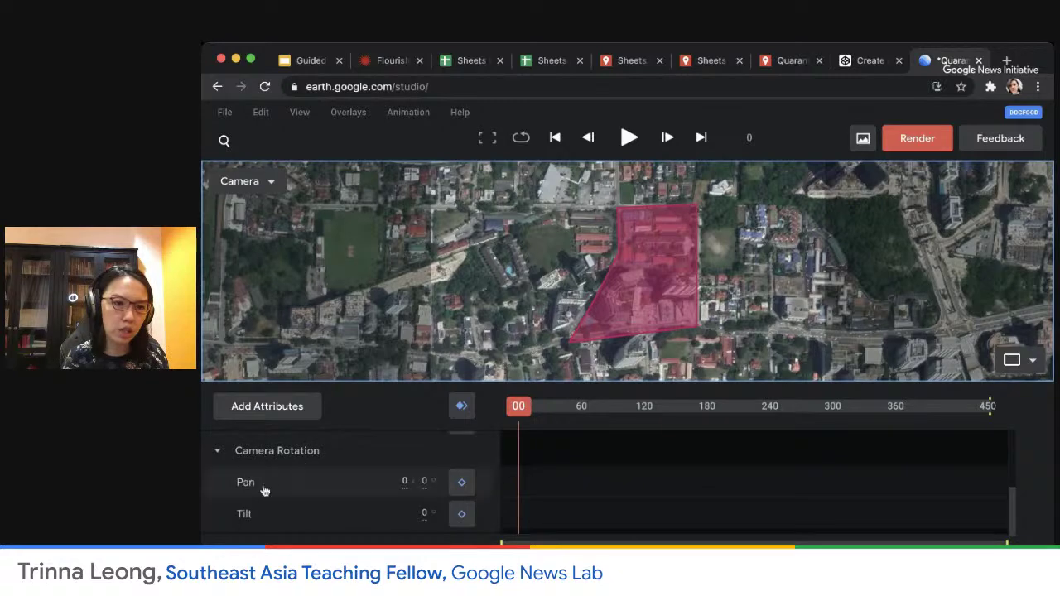
click(421, 485)
text(20)
- Try a camera tilt of 10° and reset the tilt to 0°
click(423, 513)
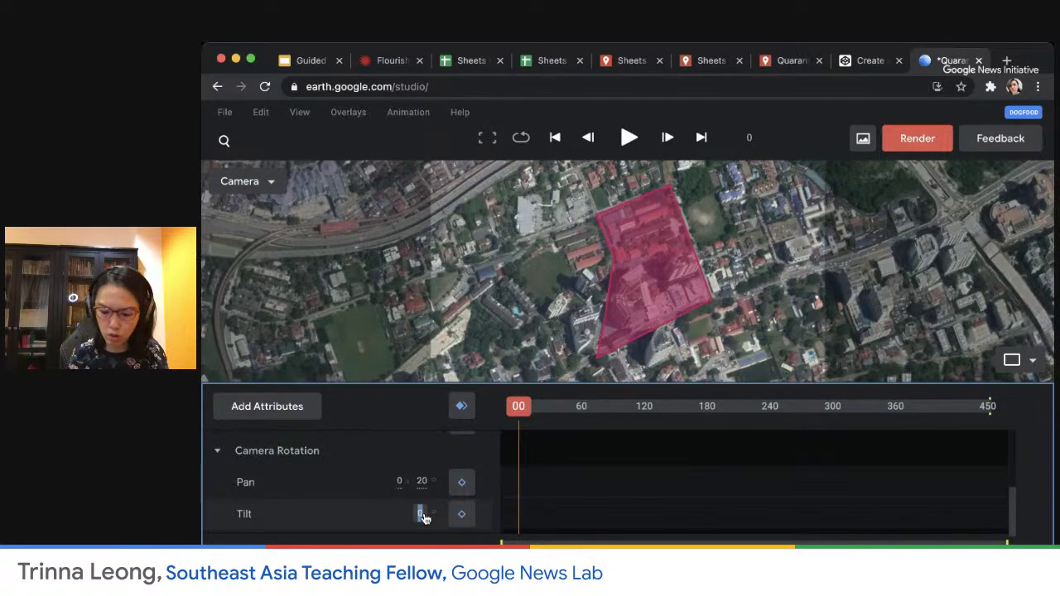
text(10)
click(401, 449)
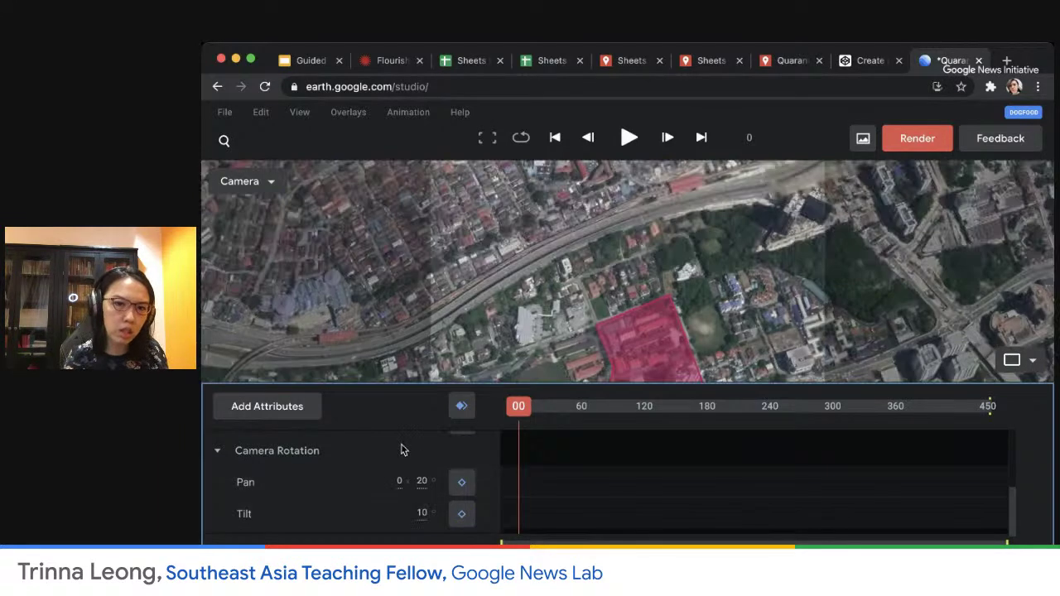
click(422, 514)
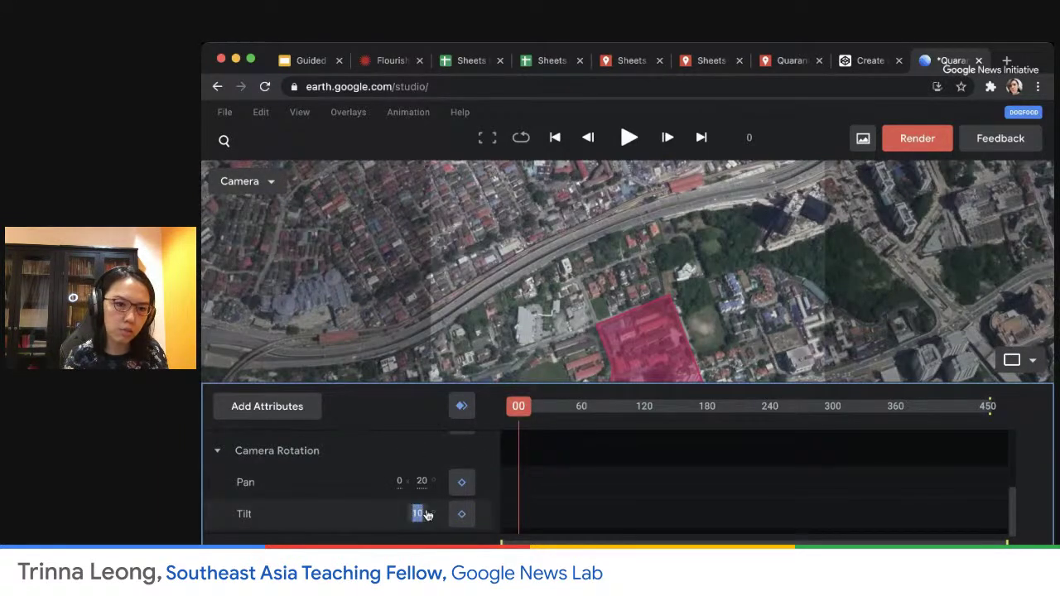
text(0)
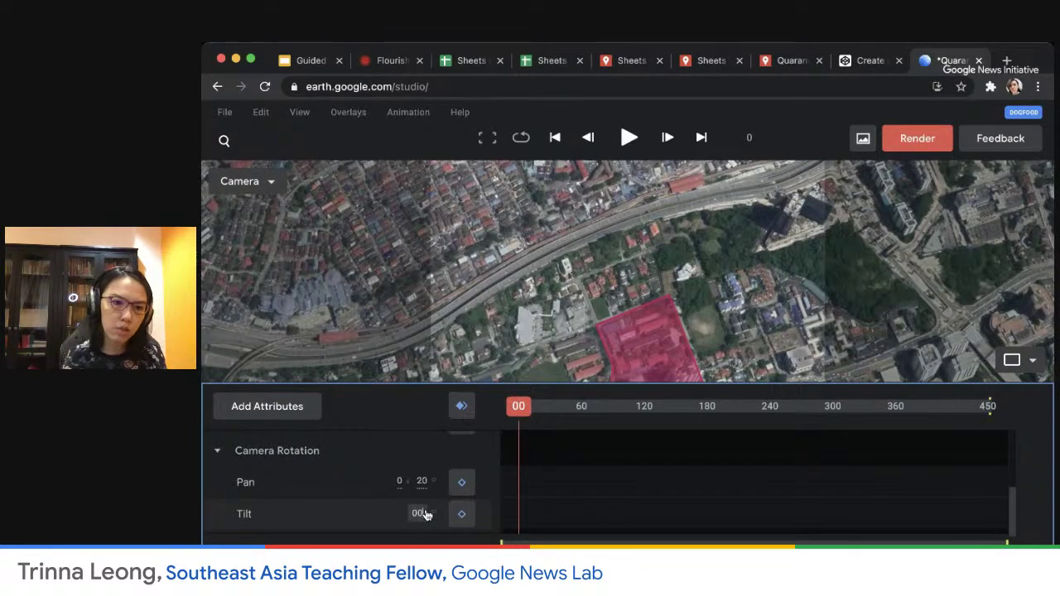
key(BackSpace)
key(Return)
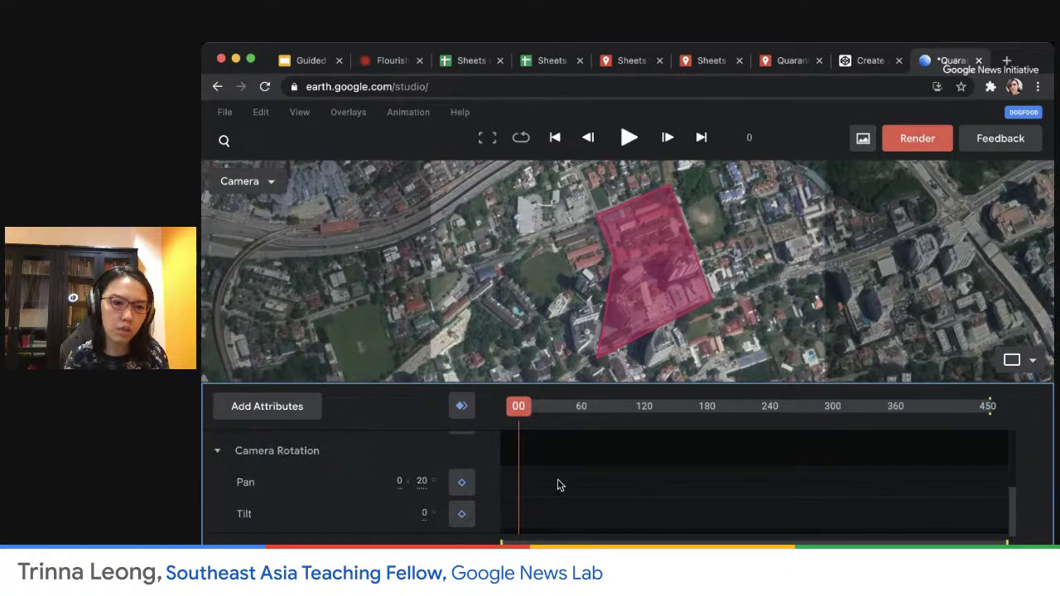
scroll(558, 483, up, 2)
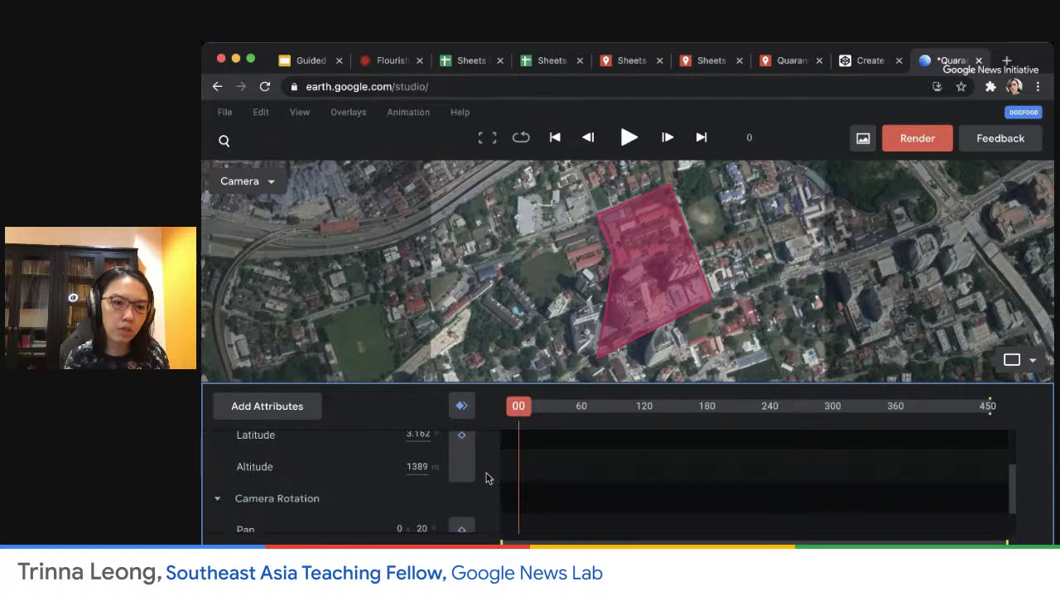
- Try a camera tilt of 5° and return the tilt to 0°
scroll(386, 492, down, 2)
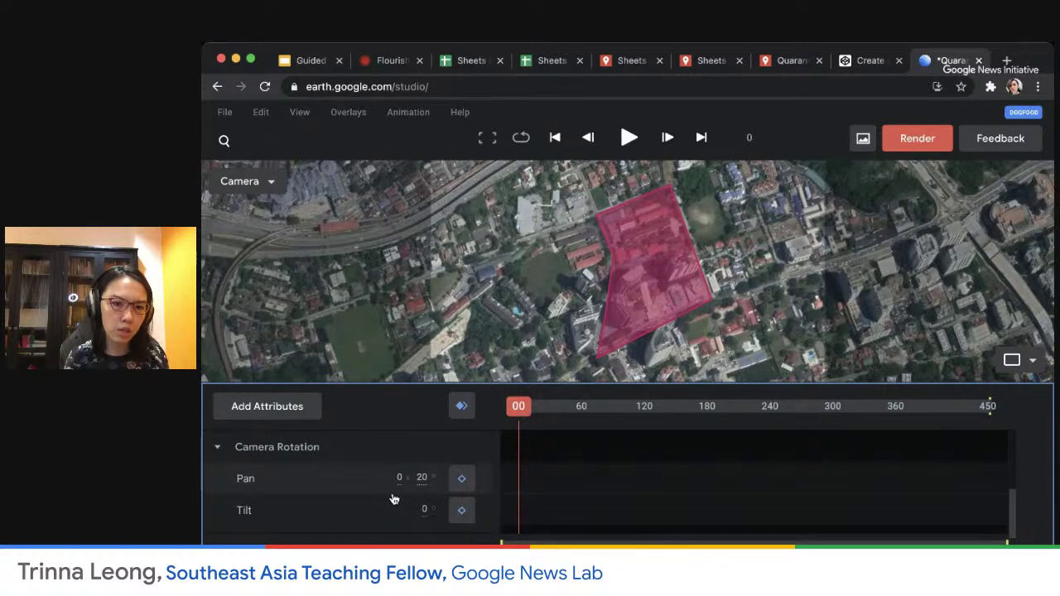
click(422, 510)
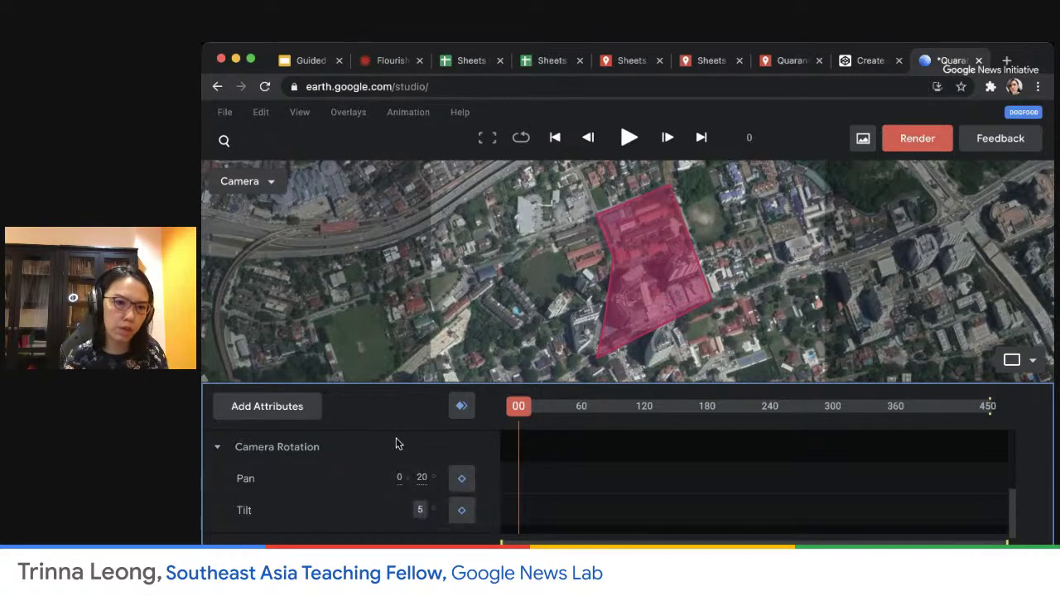
key(Return)
click(427, 517)
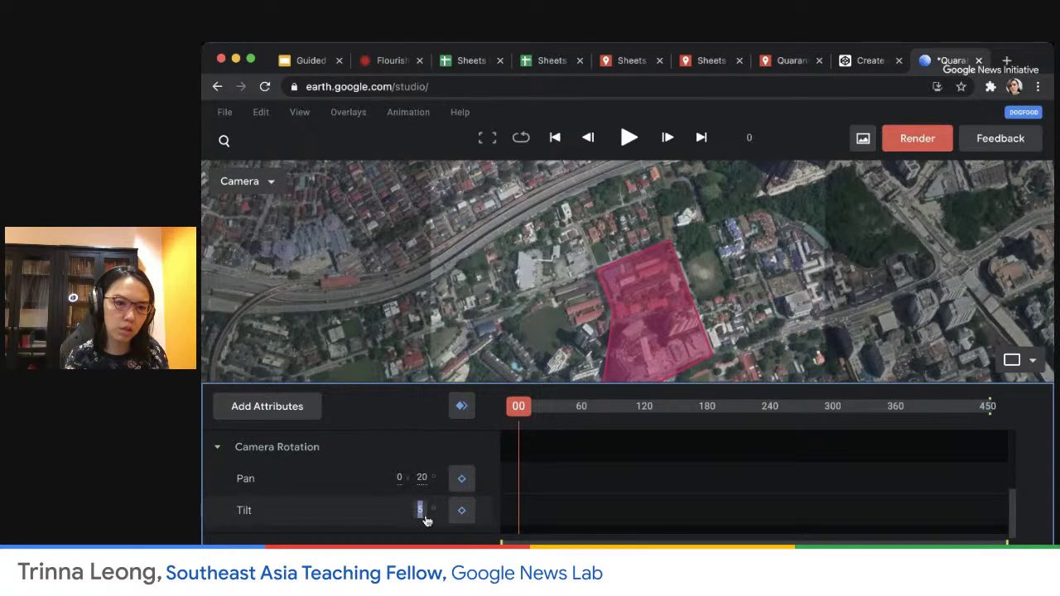
text(0)
key(Return)
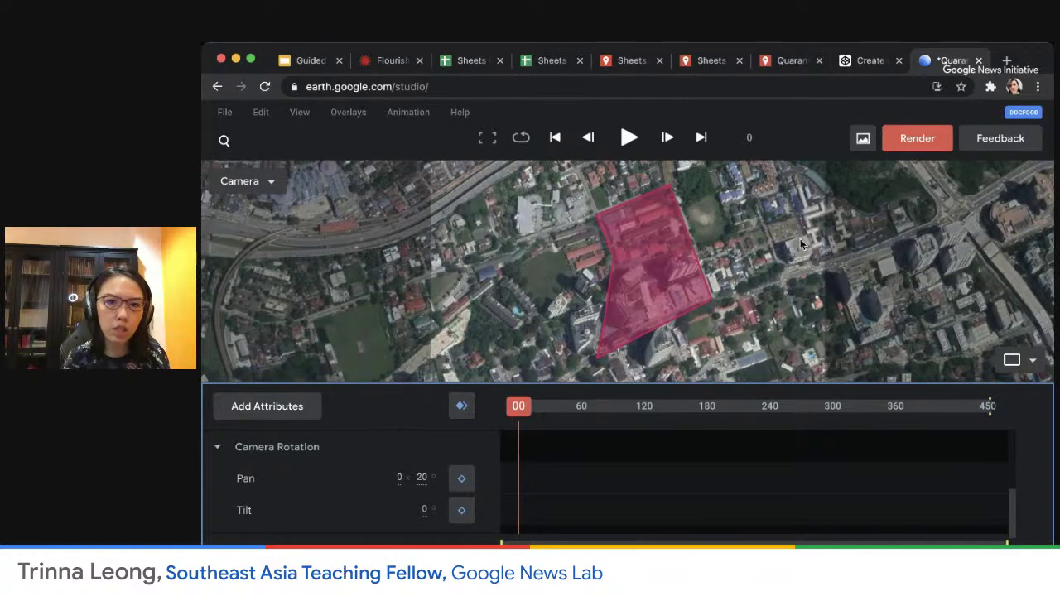
- Play the timeline to frame 48 and set the camera rotation's pan to 30°
click(629, 138)
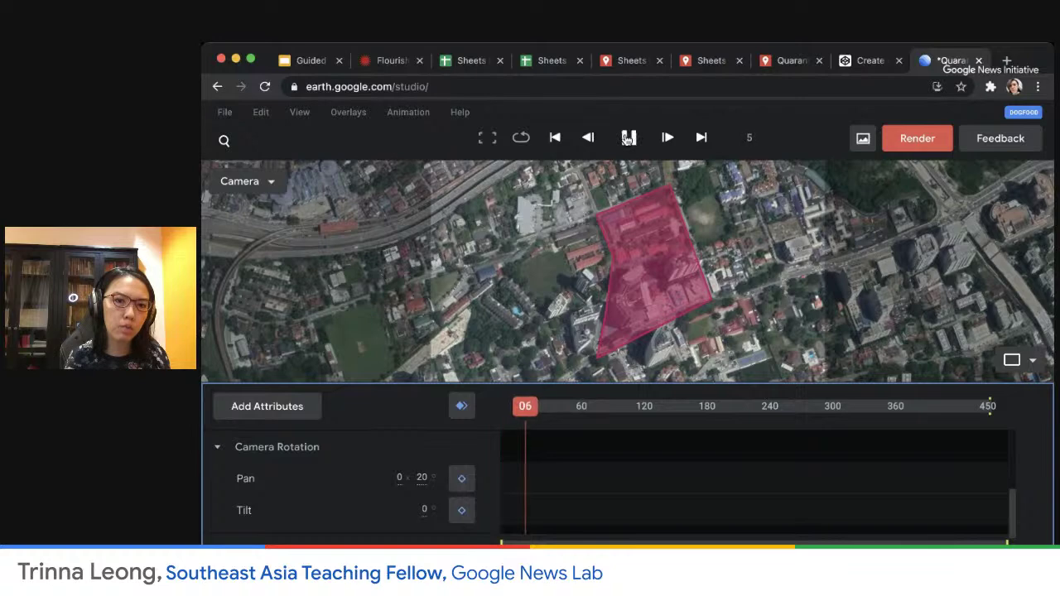
click(629, 138)
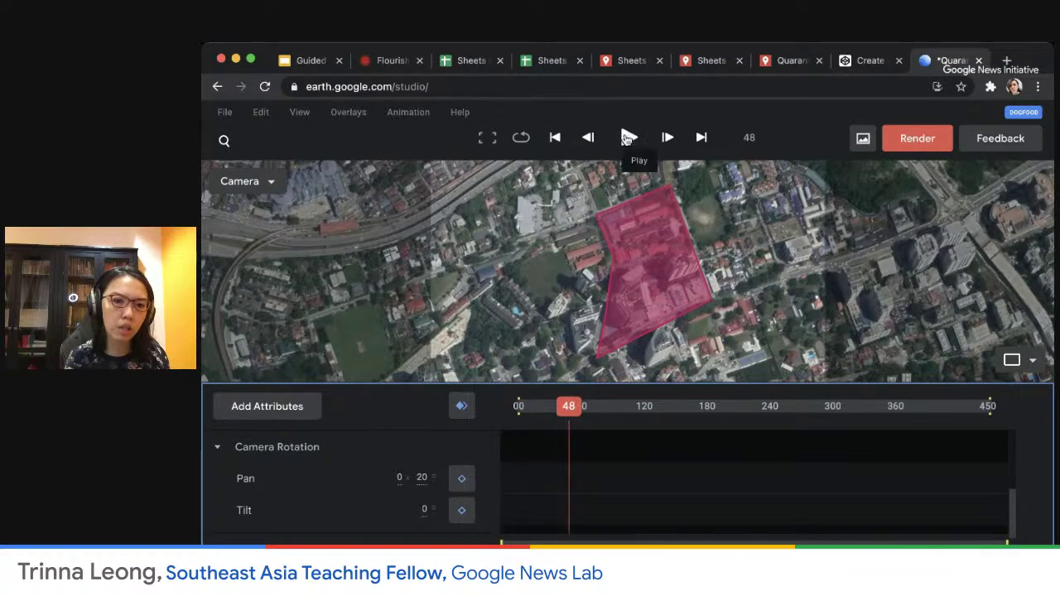
click(419, 480)
text(30)
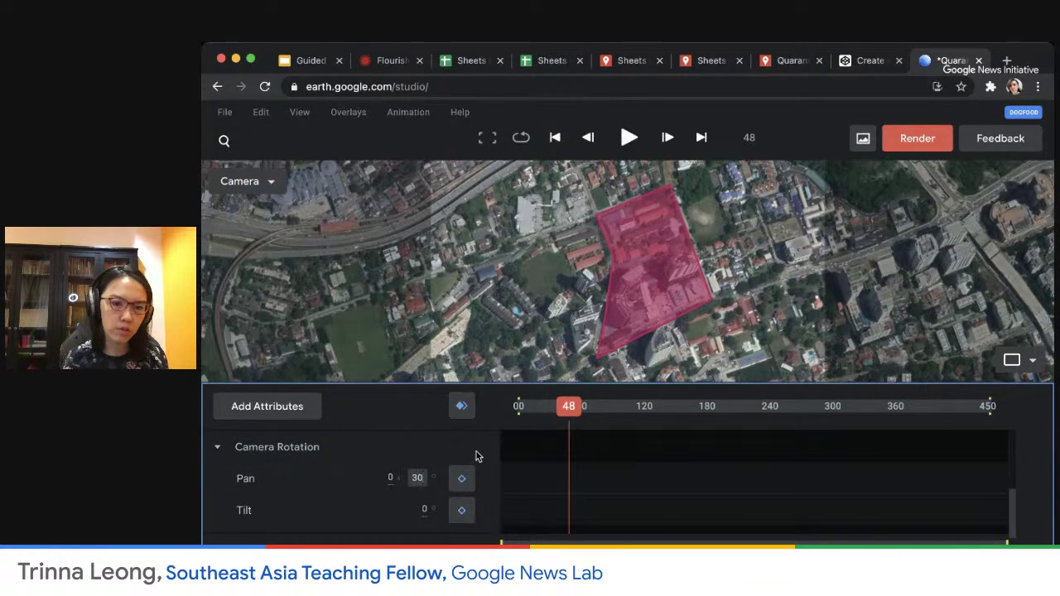
key(Return)
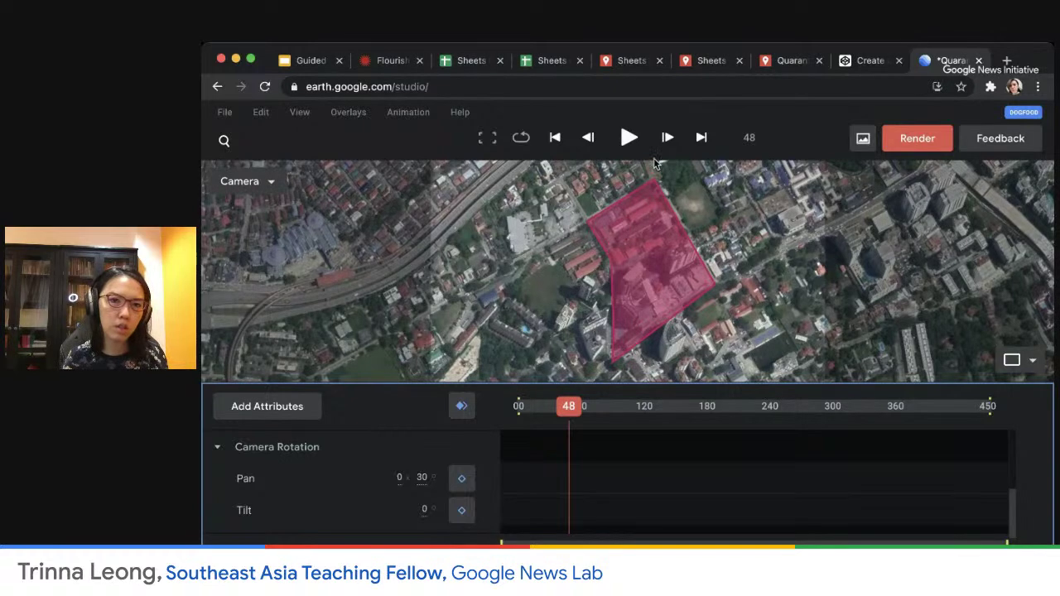
- Replay the timeline from frame 0, pause at frame 152, and add a pan keyframe there
drag(577, 395, 463, 407)
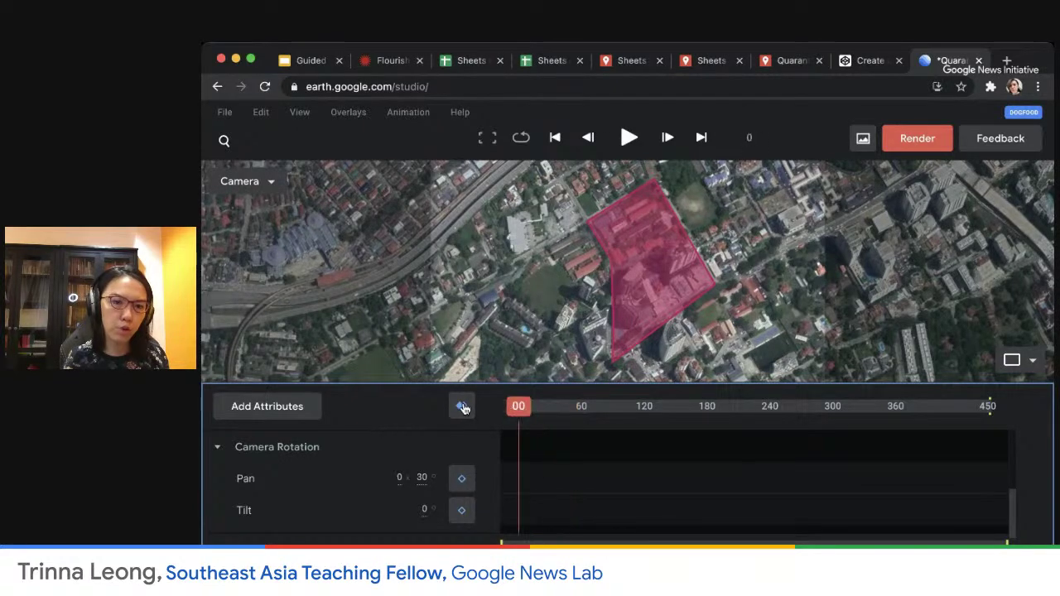
click(626, 138)
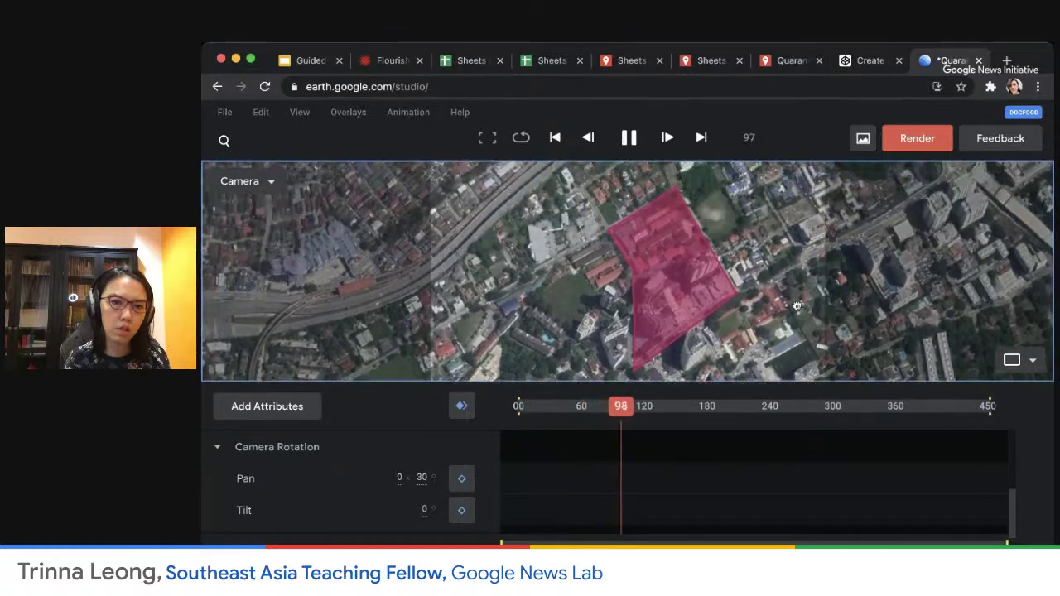
click(628, 137)
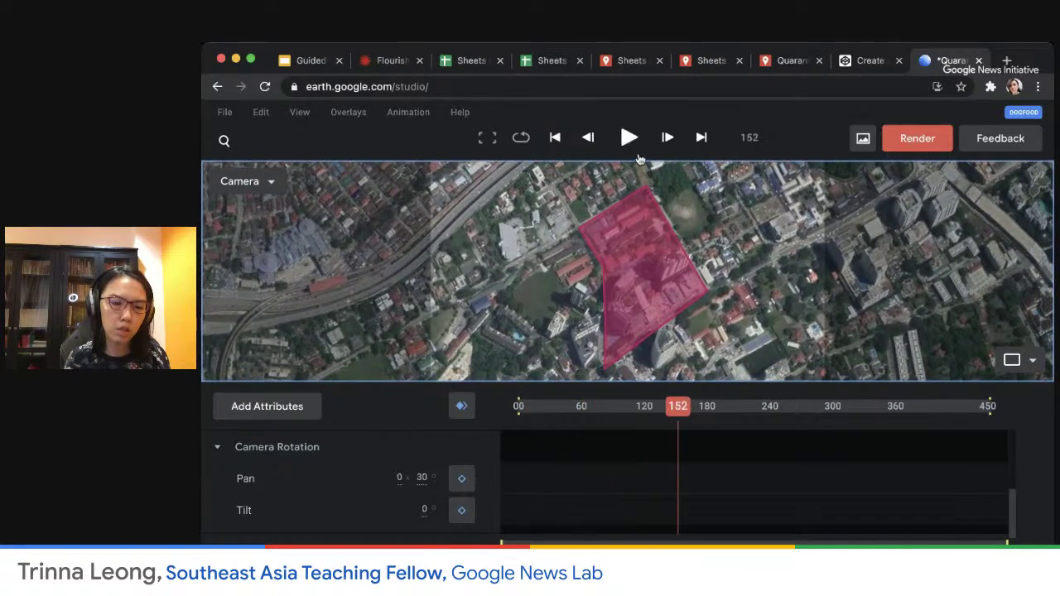
click(463, 477)
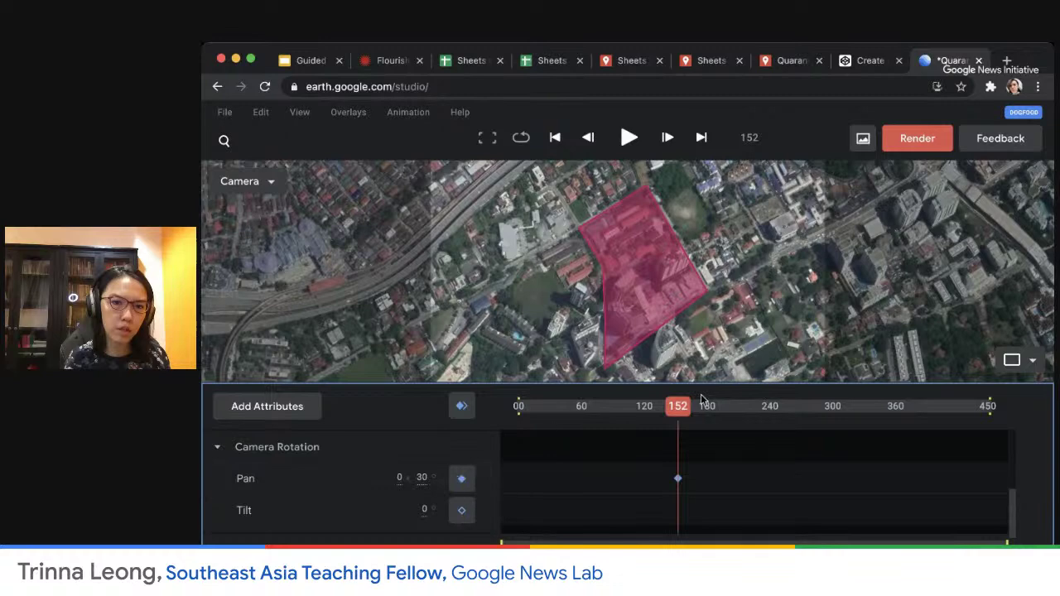
- Add a 20° pan keyframe at frame 0 and preview the camera rotation past the second keyframe
drag(684, 415, 489, 414)
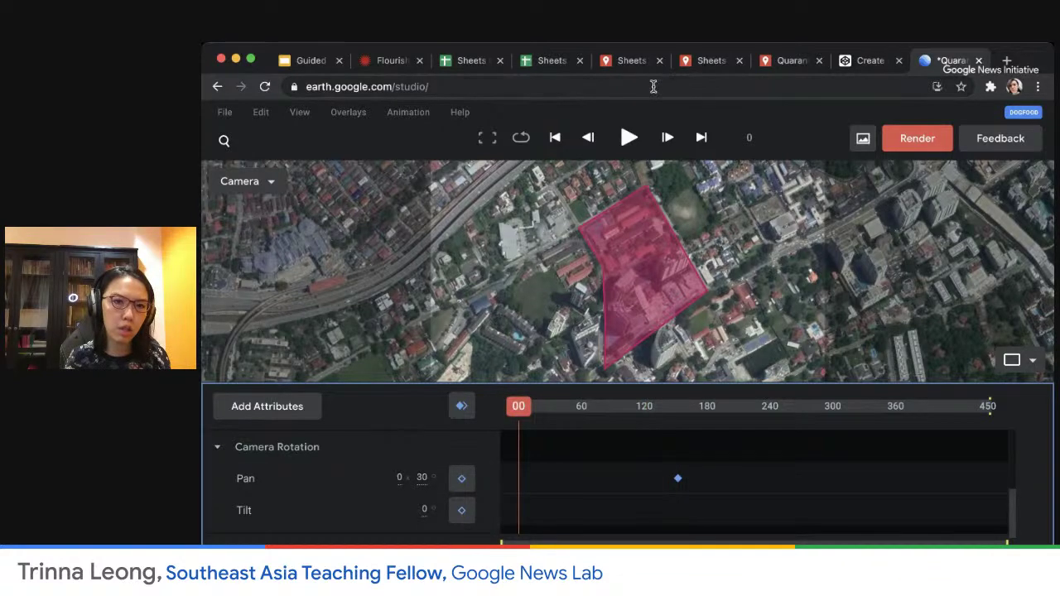
click(420, 483)
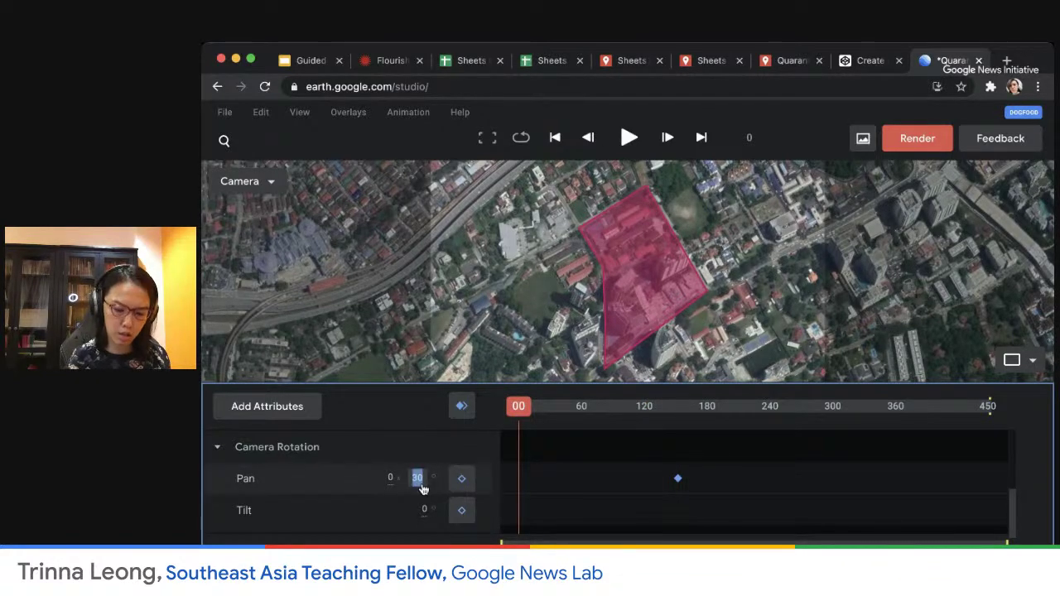
text(20)
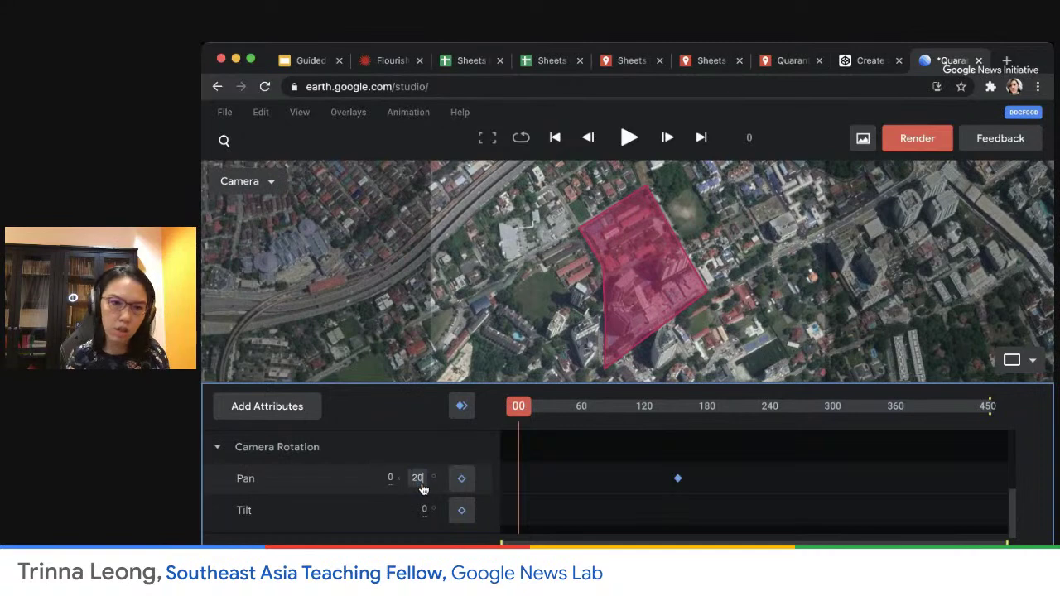
click(468, 480)
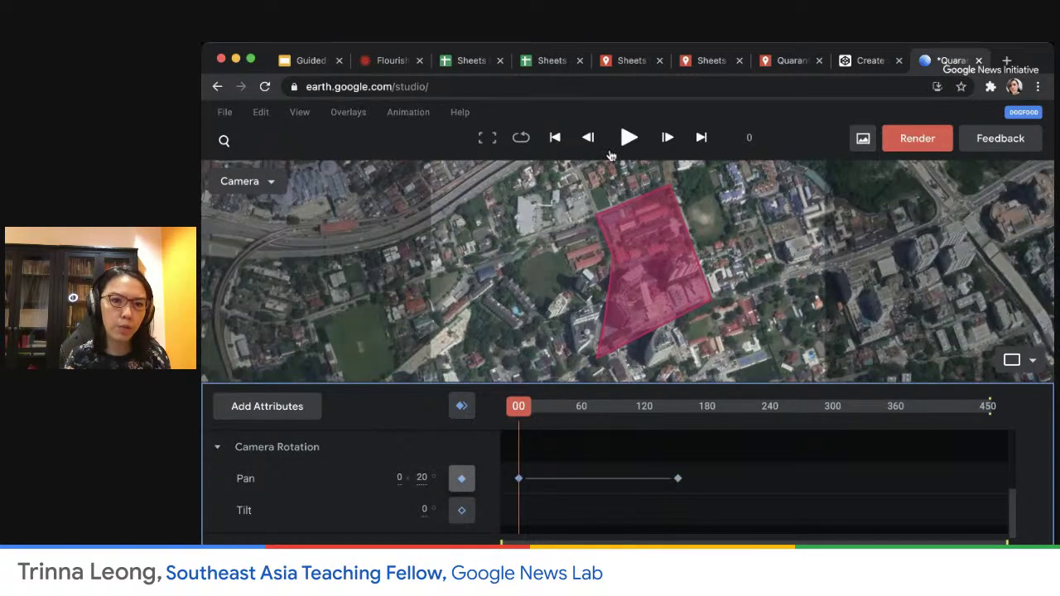
click(628, 137)
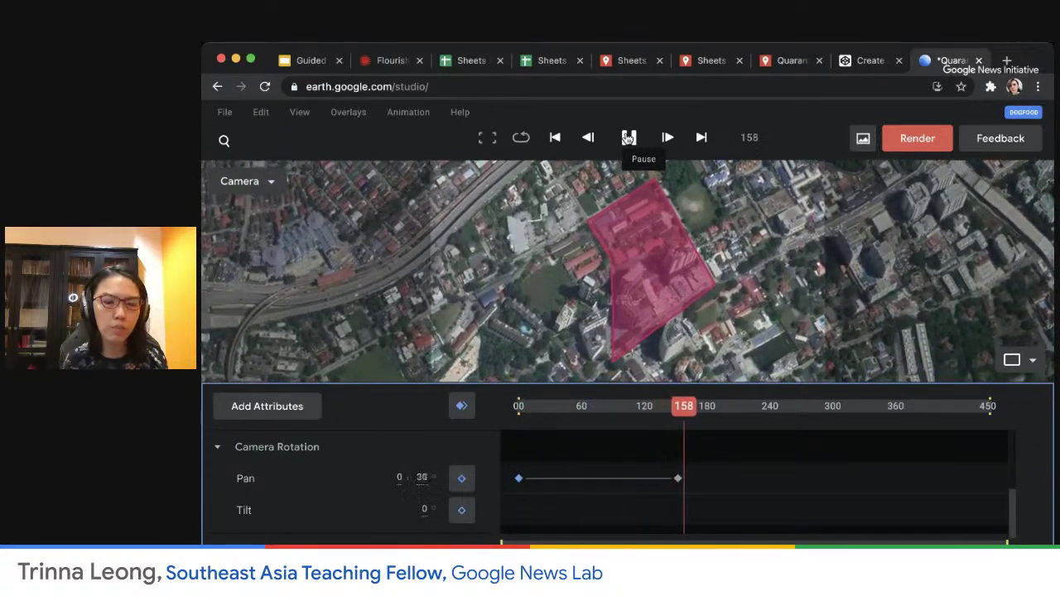
key(space)
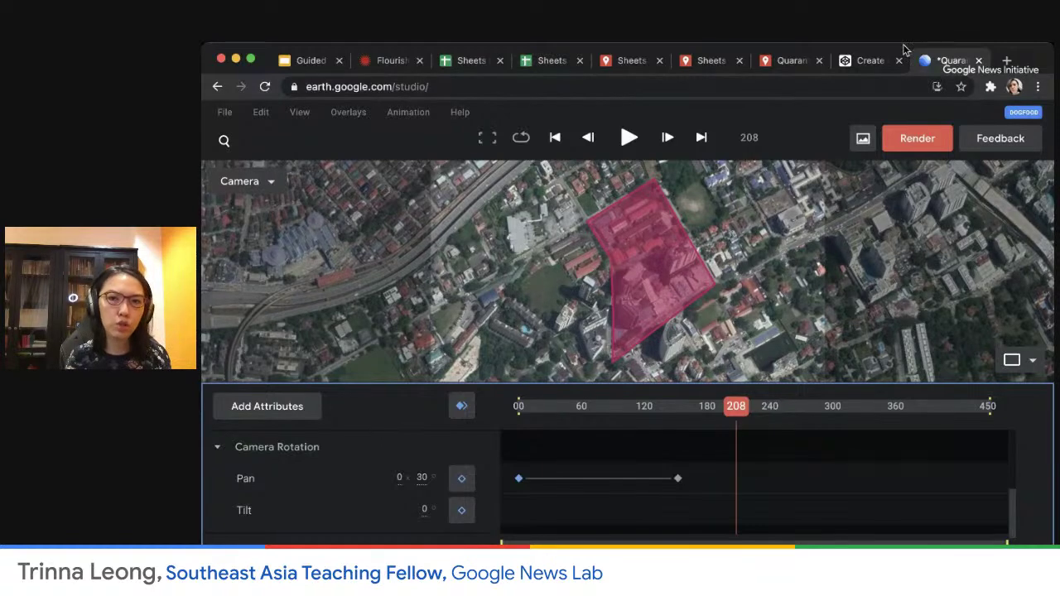
- Compare the Quarantine area polygon in My Maps with its overlay in Google Earth Studio
click(787, 63)
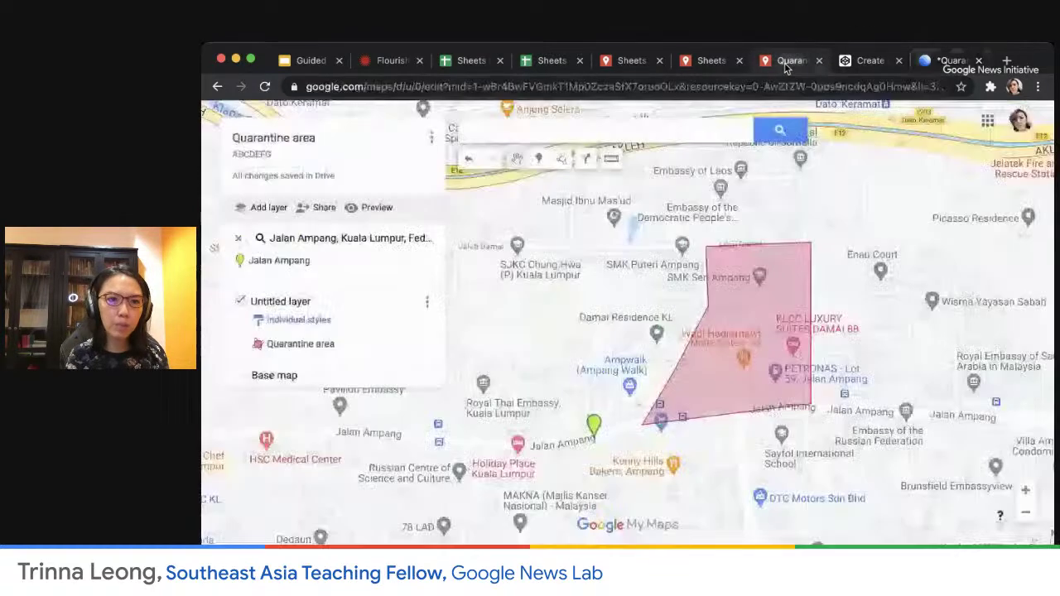
click(951, 63)
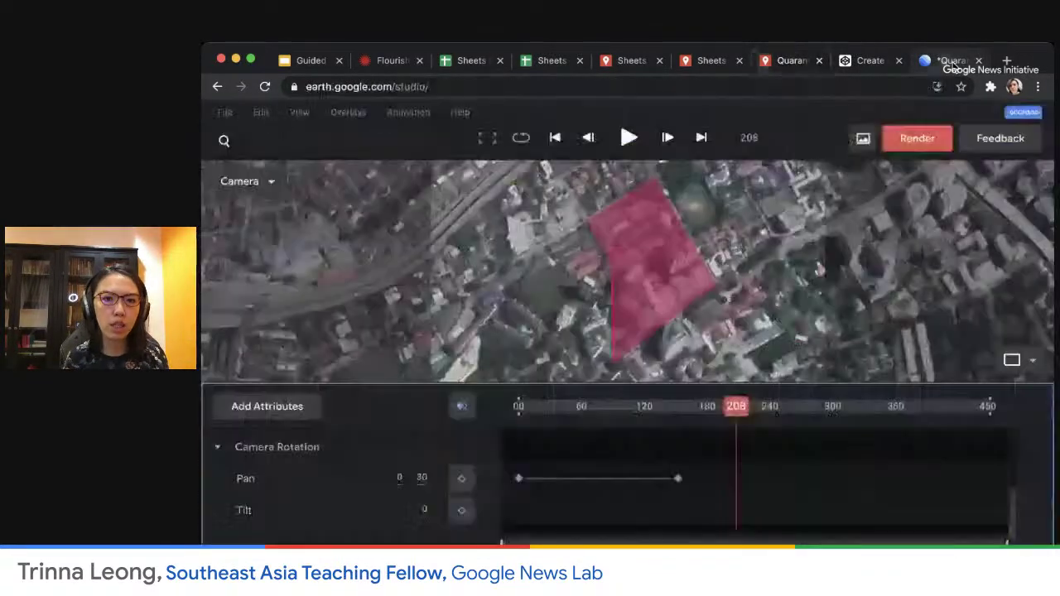
click(792, 66)
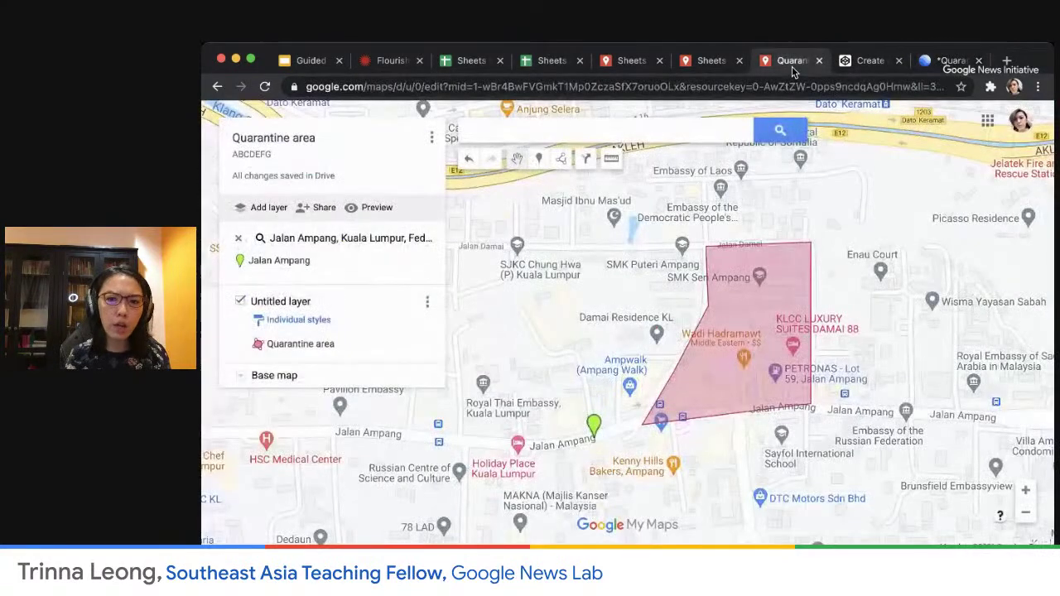
- Switch to the Google Slides deck and review the slides on KMZ import, polygon drawing, the red zone animation and the Amok Man Route
click(311, 60)
click(921, 400)
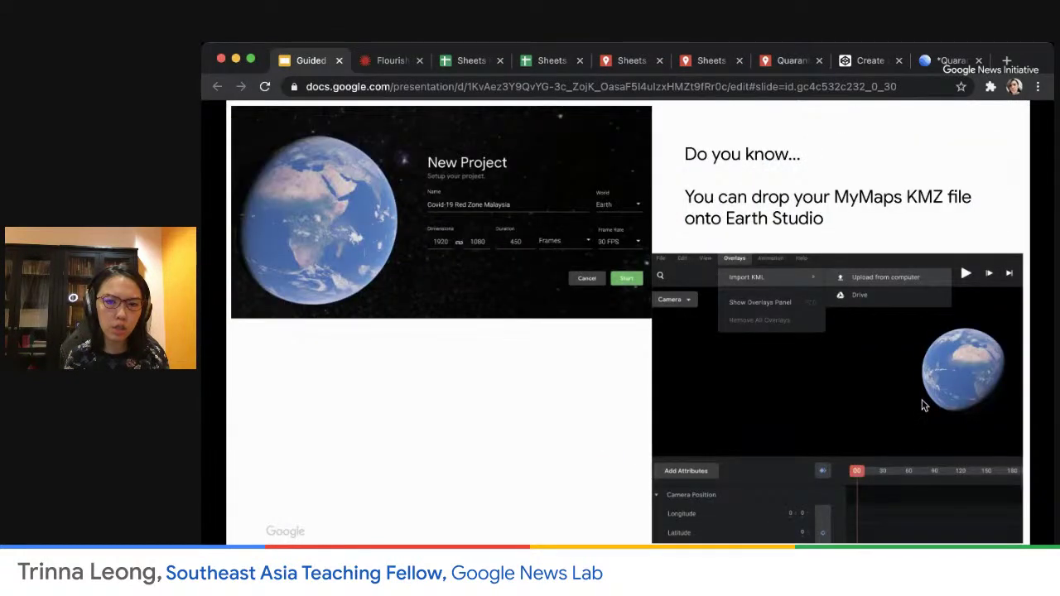
click(924, 404)
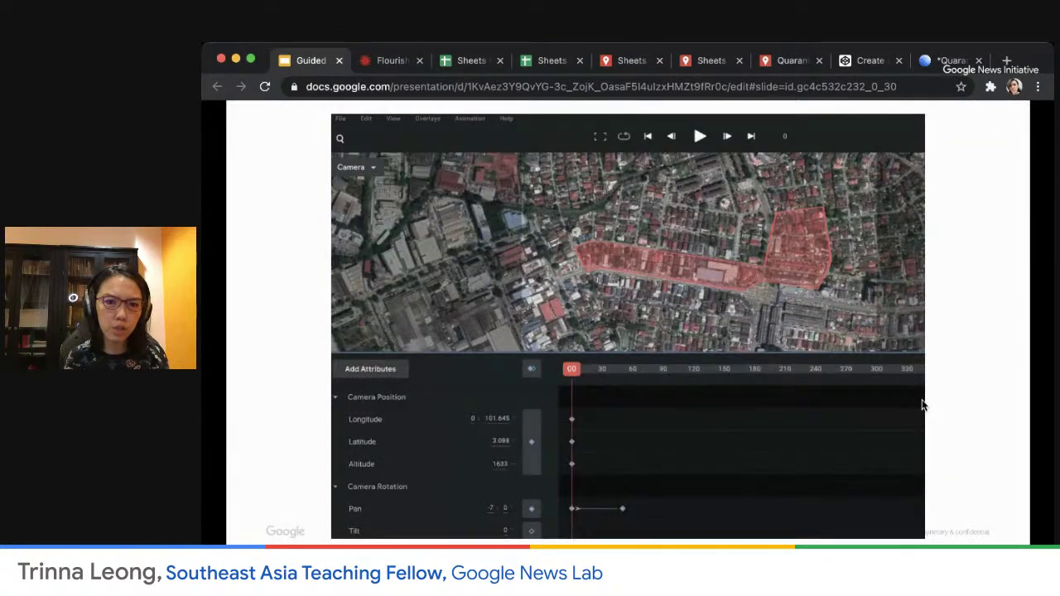
click(924, 405)
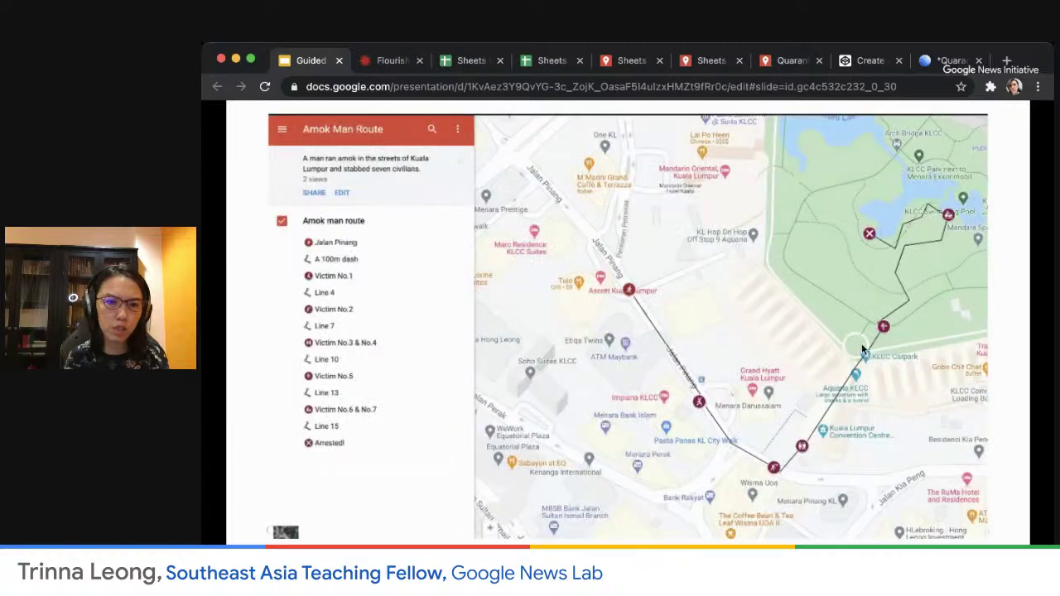
click(398, 280)
key(Left)
key(Left)
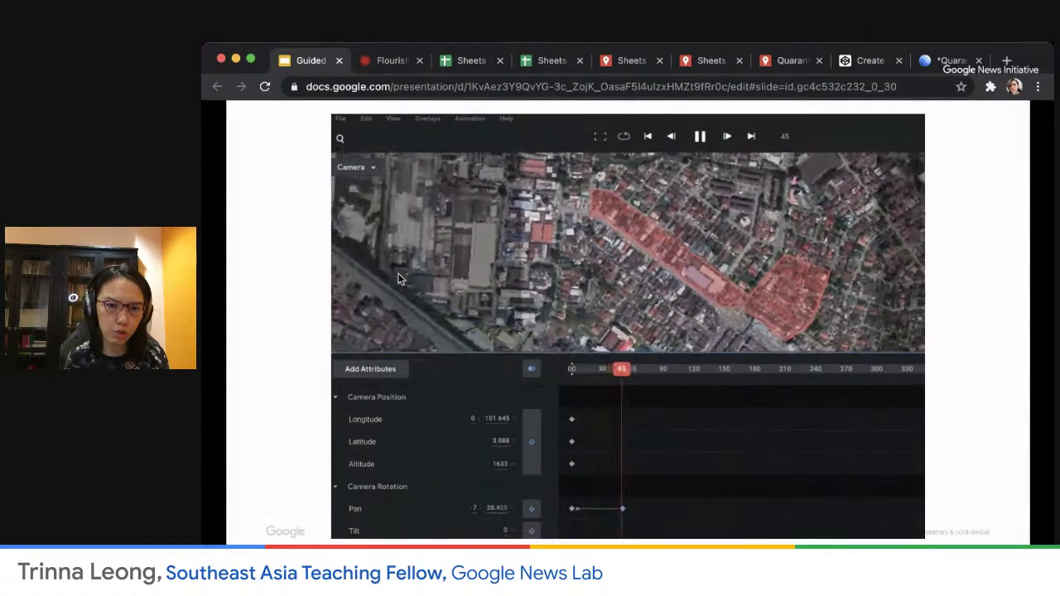
key(Right)
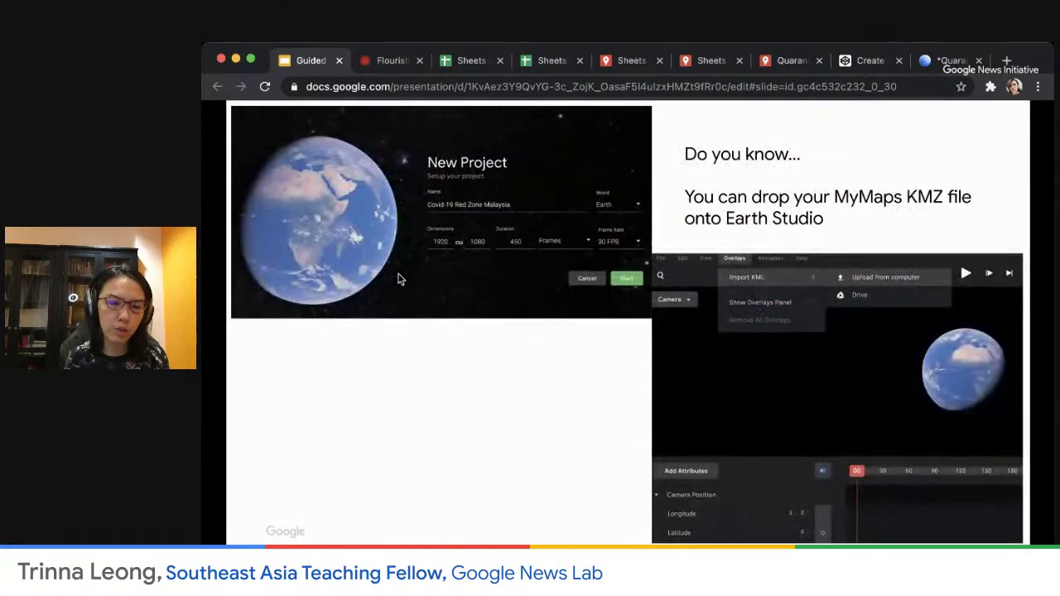
key(Right)
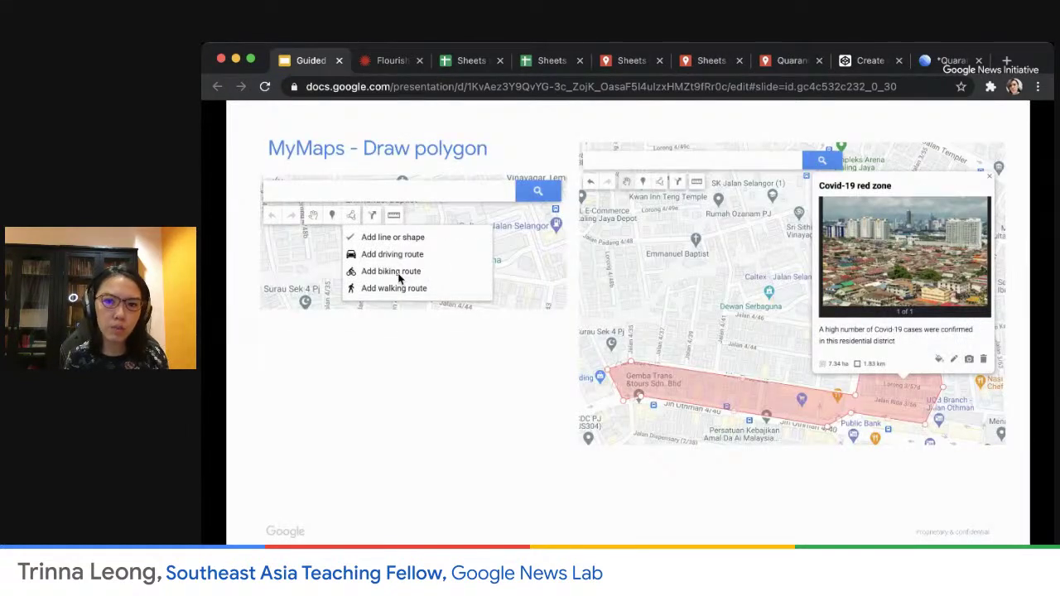
key(Left)
key(Left)
key(Left)
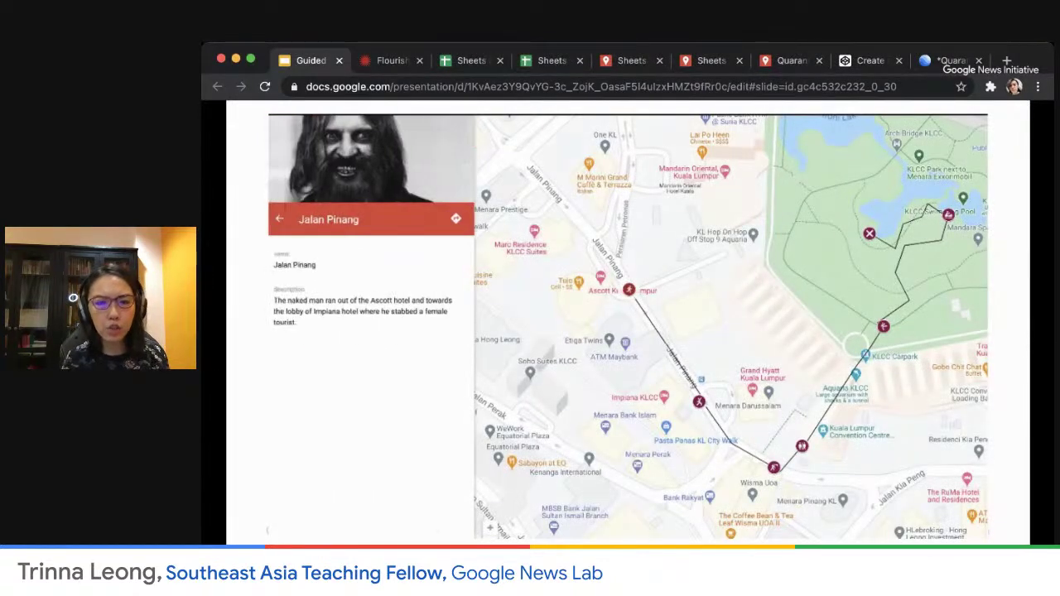
- Switch from the slides to the Sheets to Map page and load google.com/mymaps in its place
click(785, 64)
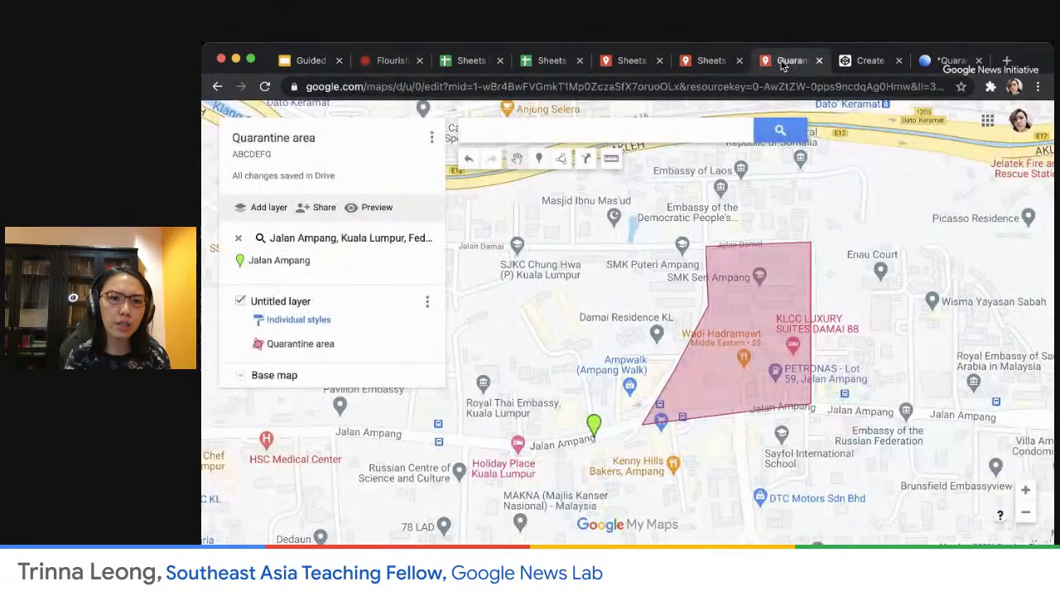
click(692, 63)
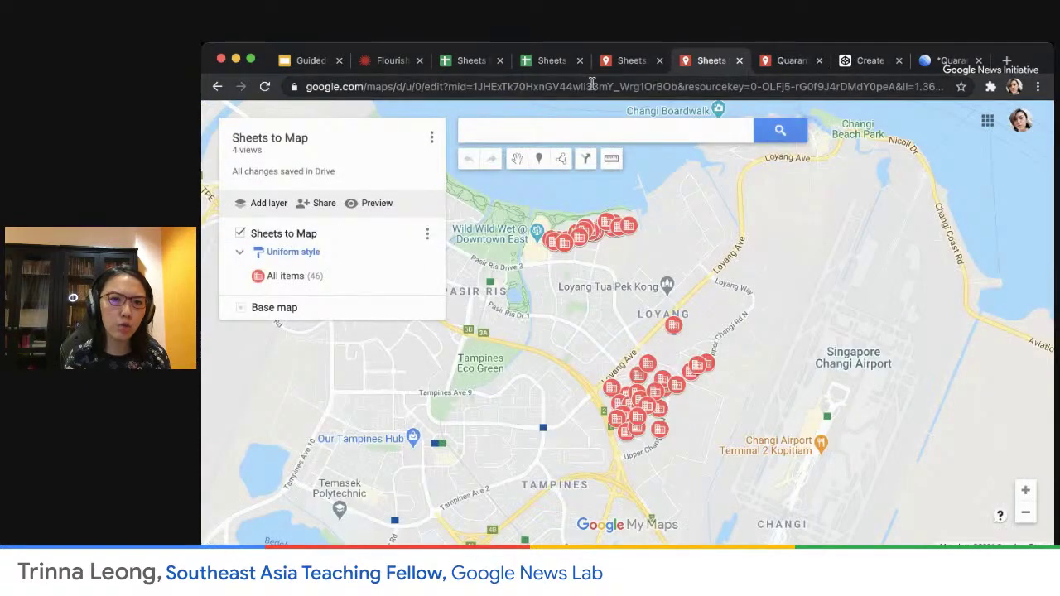
click(459, 86)
text(google.com/mymaps)
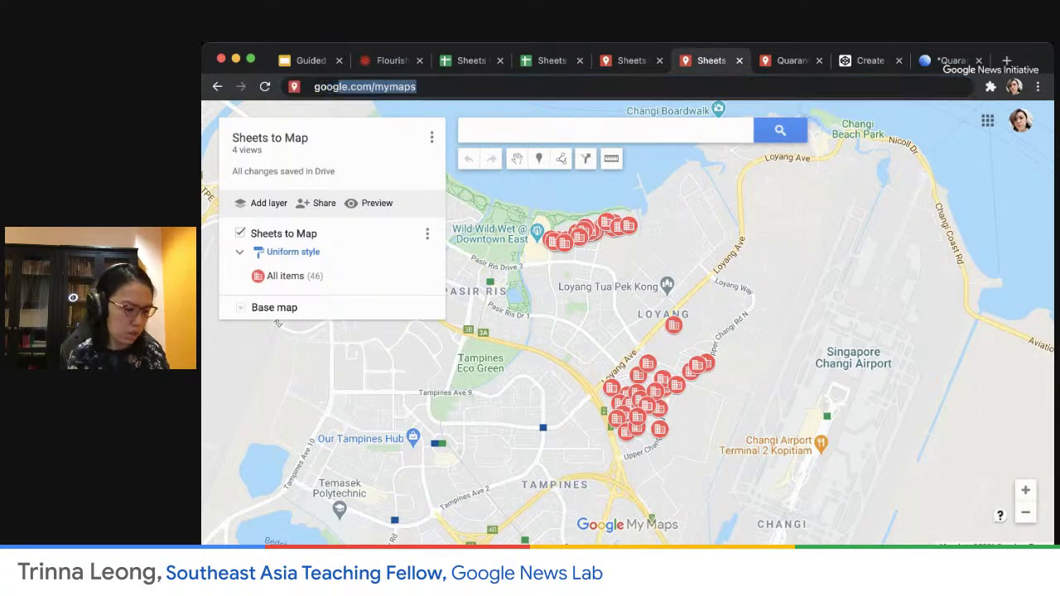
key(Return)
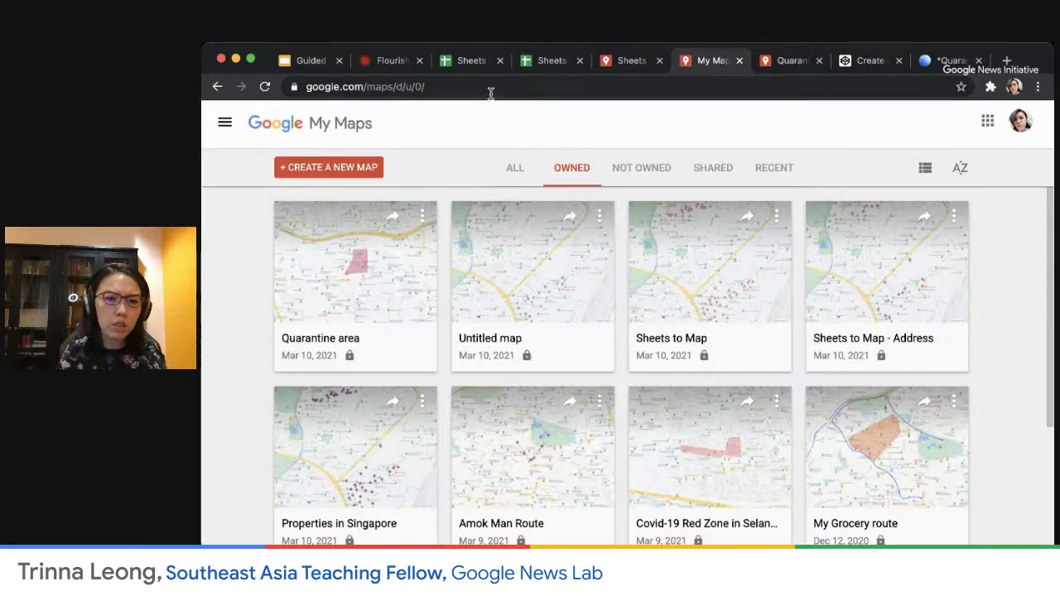
- Open the Amok Man Route map and bring its entire route into view
click(521, 473)
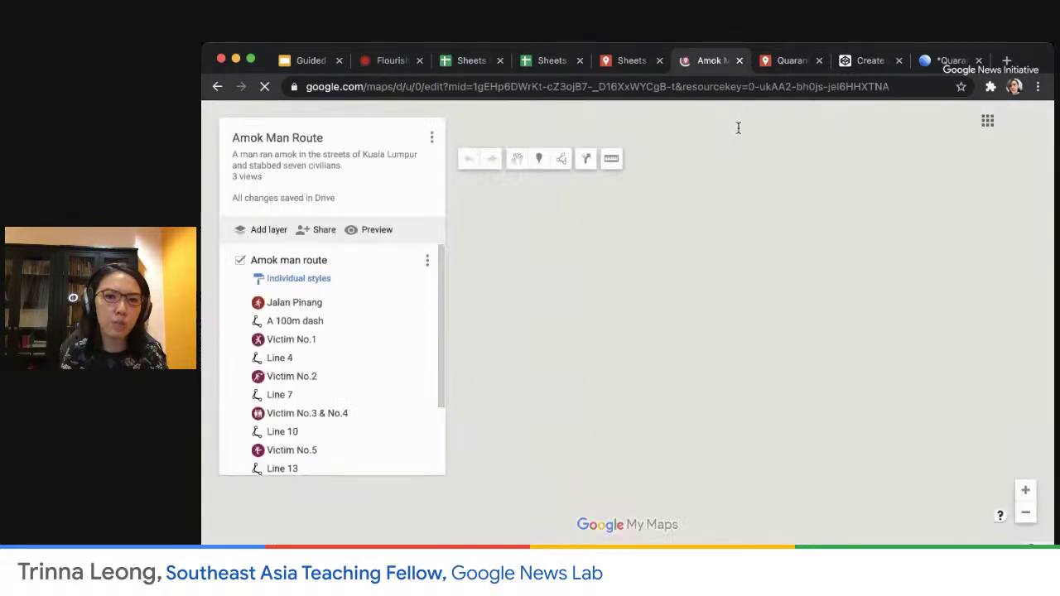
drag(734, 290, 664, 292)
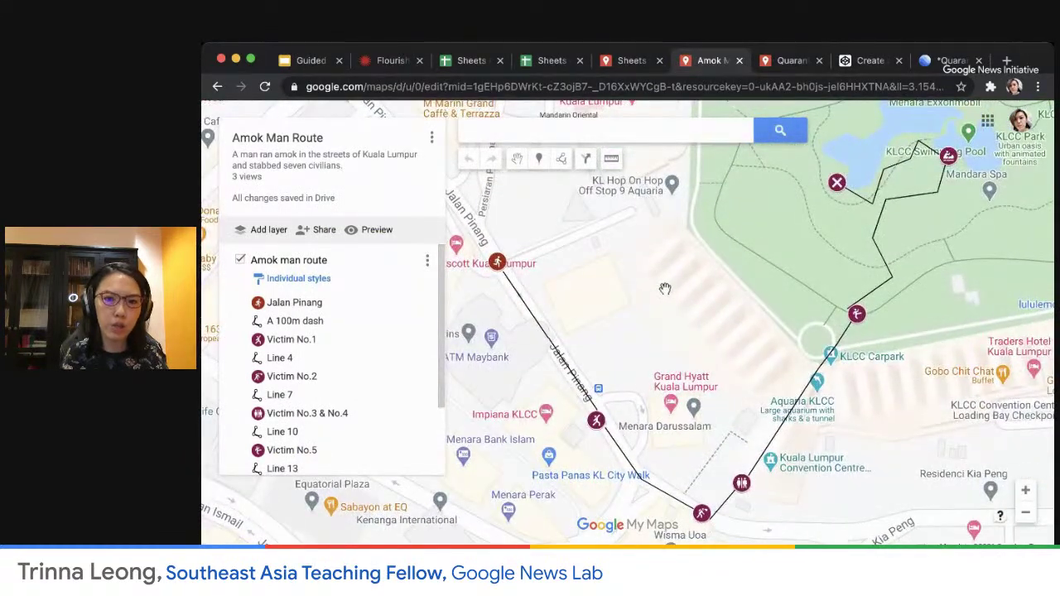
scroll(695, 291, down, 1)
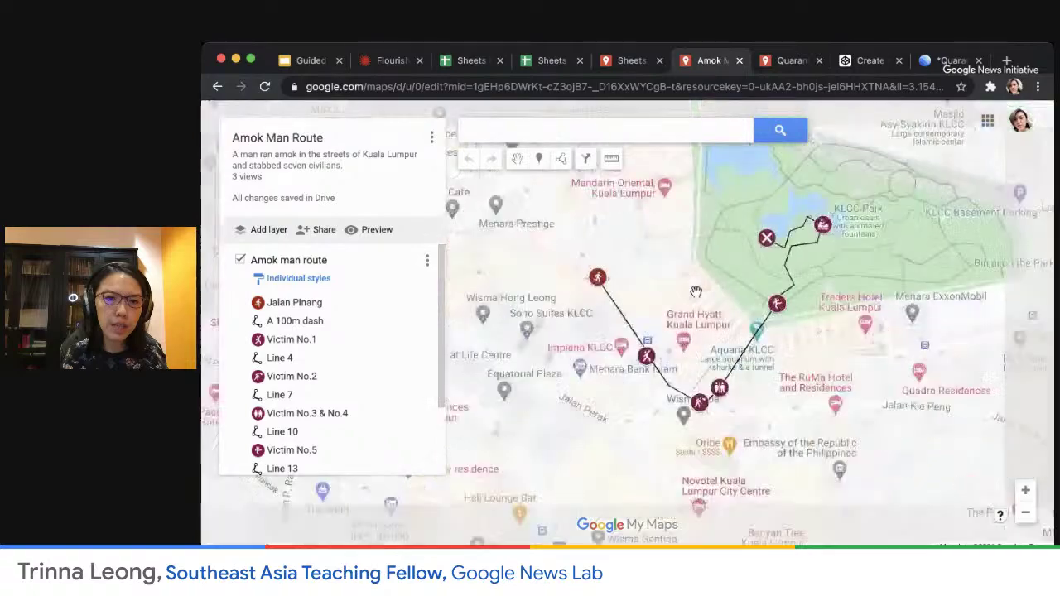
- Change the Amok Man Route map's link sharing from Restricted to Alphabet and close the sharing settings
scroll(696, 292, up, 1)
drag(694, 290, 677, 293)
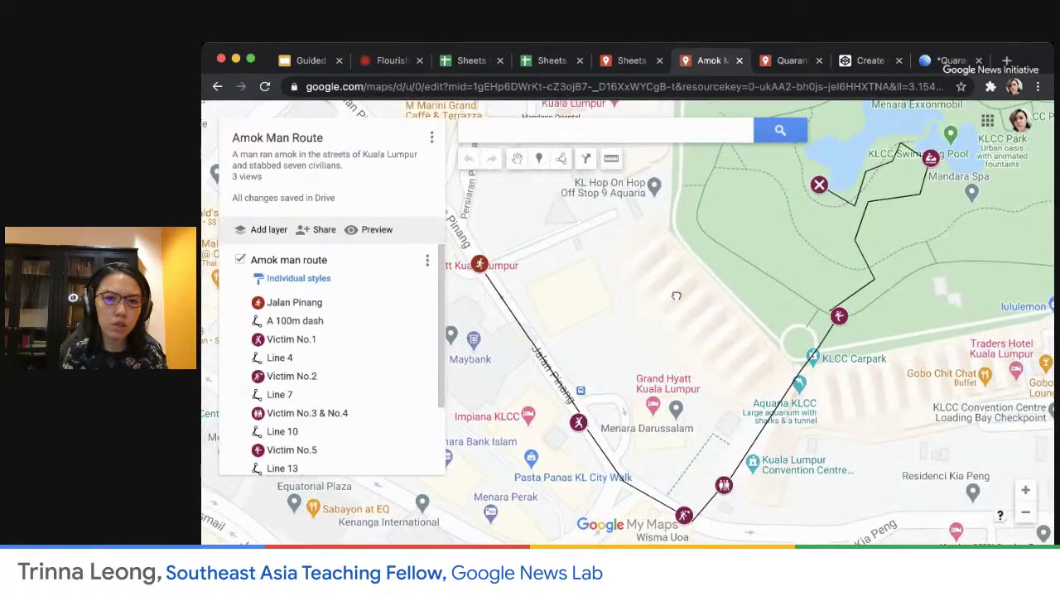
click(320, 233)
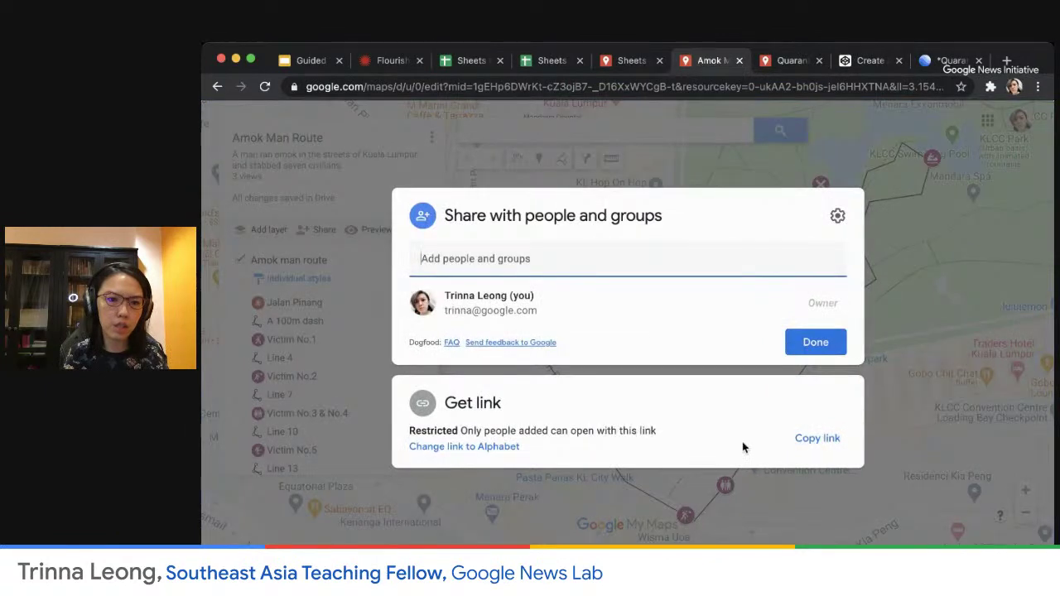
click(485, 446)
click(814, 439)
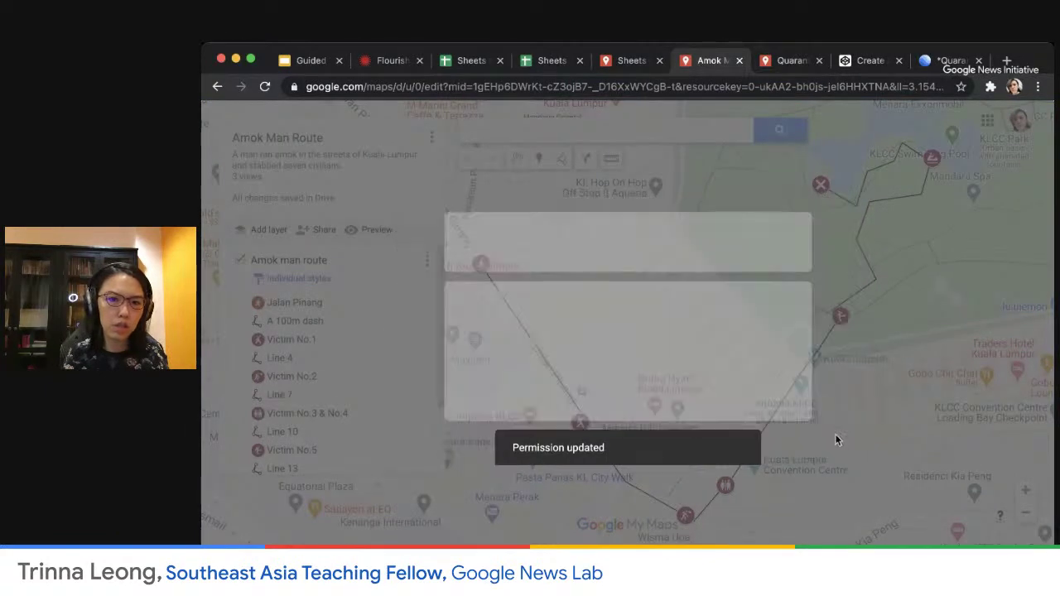
click(431, 138)
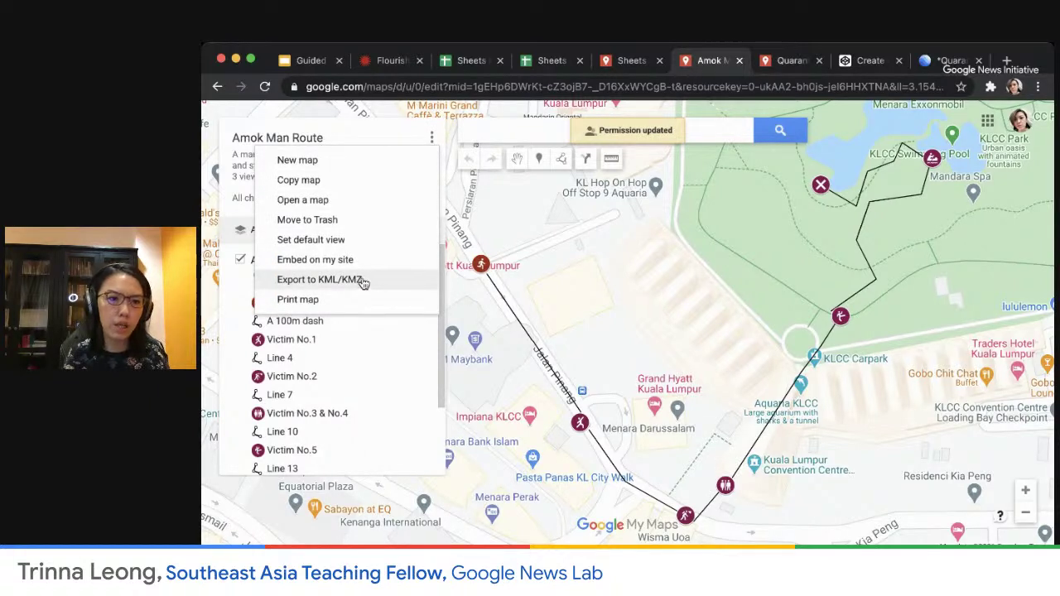
click(381, 133)
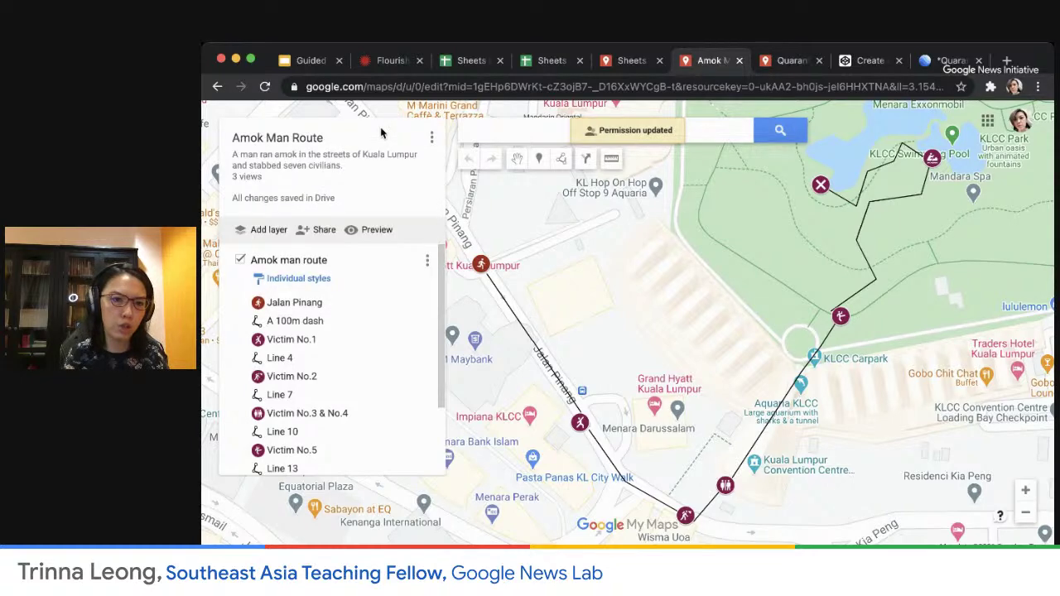
click(427, 260)
click(383, 193)
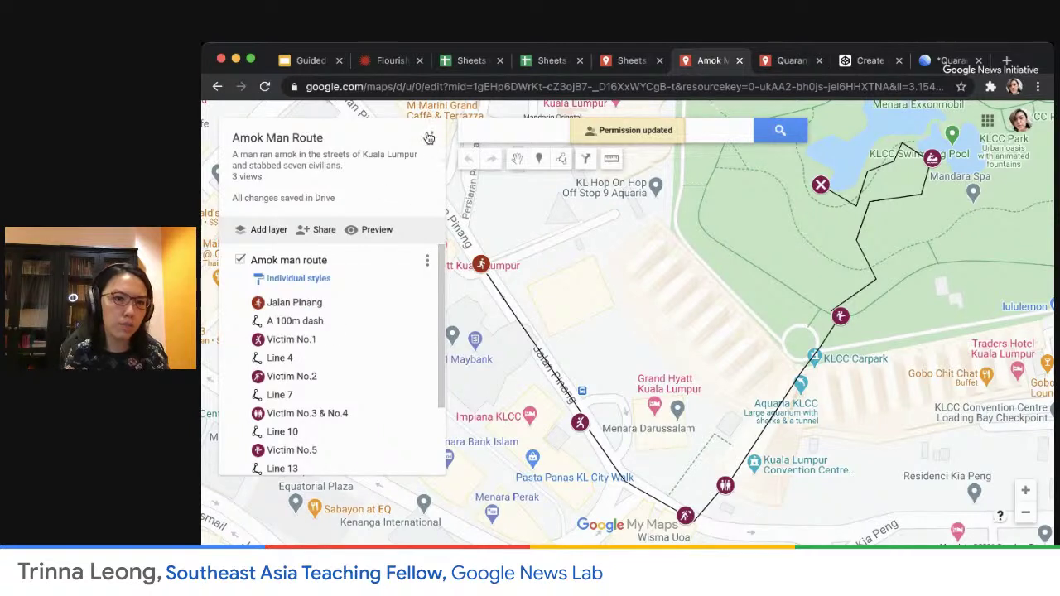
- Copy the iframe code for embedding the Amok Man Route map on a site and switch to the CodePen editor
click(430, 138)
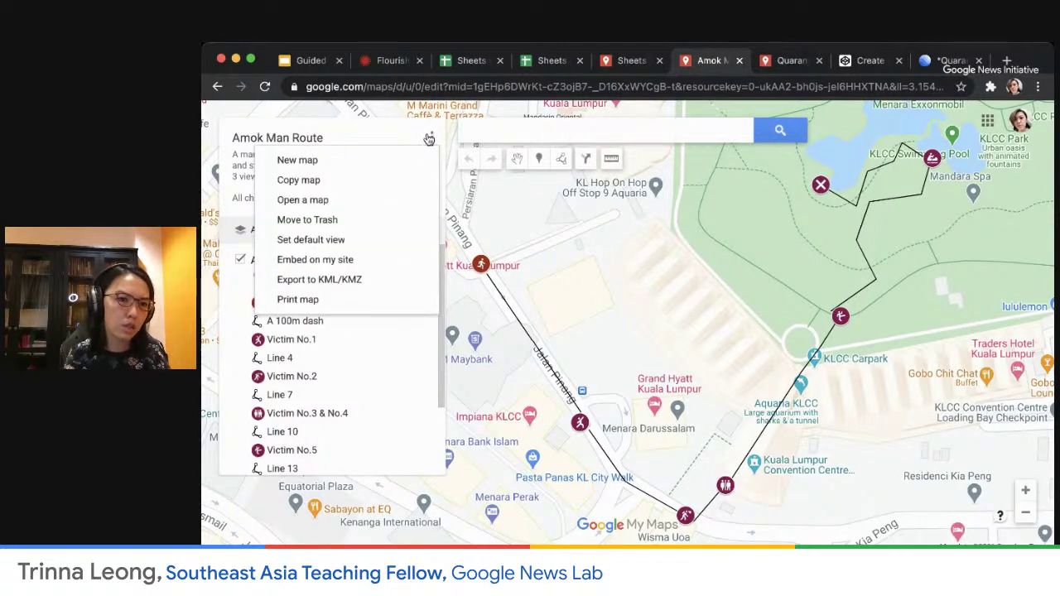
click(356, 260)
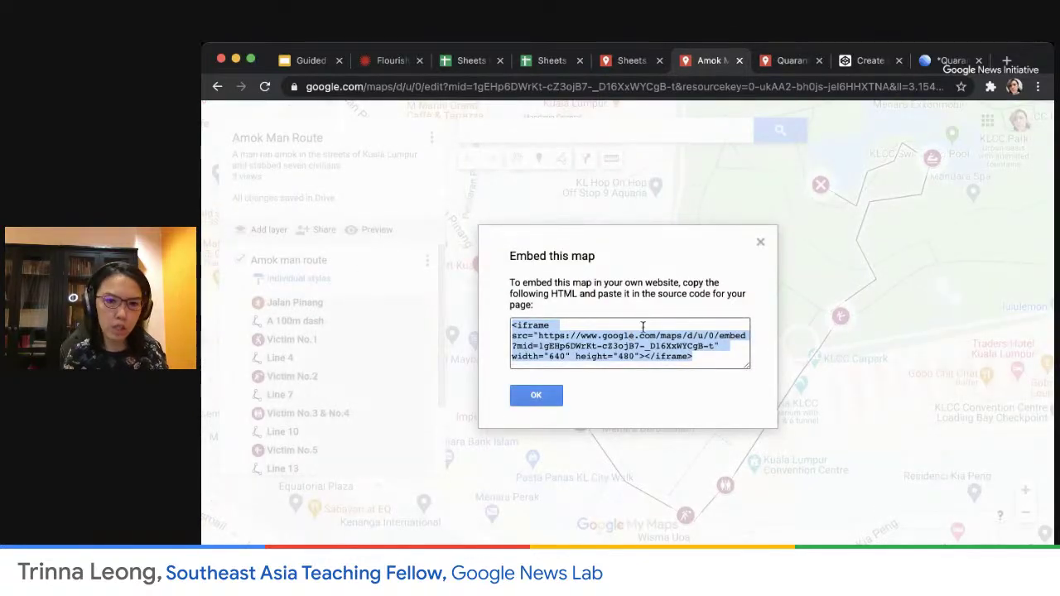
click(760, 244)
click(865, 61)
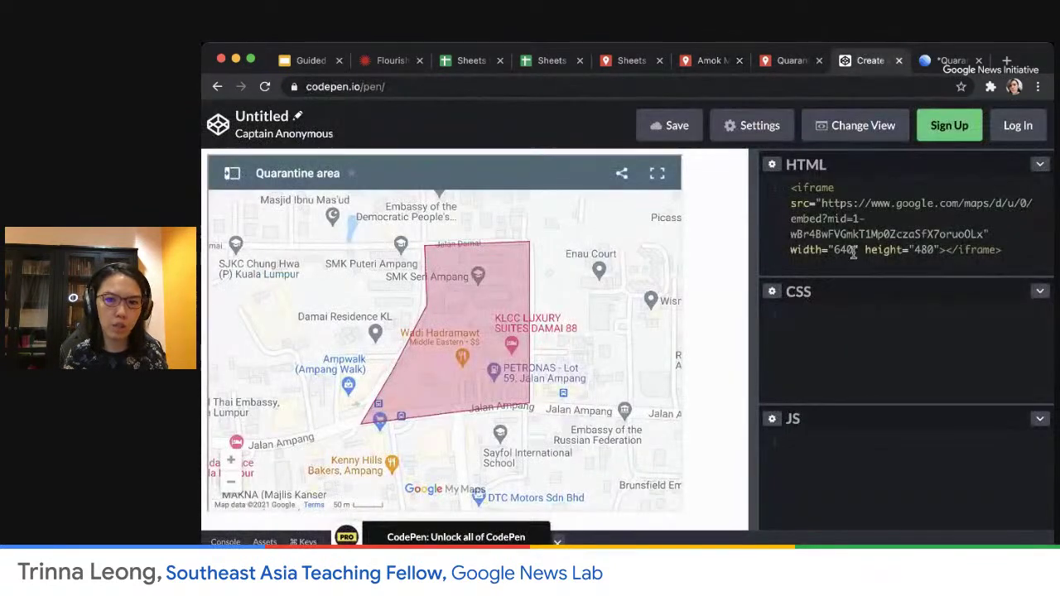
- Replace the pen's HTML with the iframe embed code of the Amok Man Route map, width 640 and height 480
key(ctrl+a)
text(<iframe src="https://www.google.com/maps/d/u/0/embed?mid=1gEHp6DWrKt-cZ3ojB7-_D16XxWYCgB-t" width="640" height="480"></iframe>)
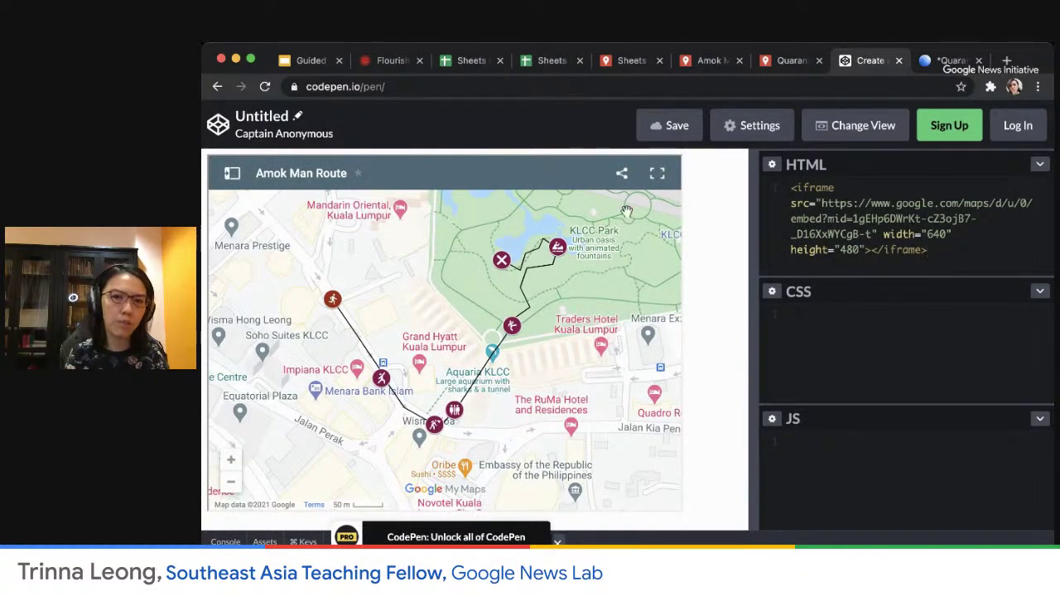
- Switch to Google My Maps, go to its home page at google.com/maps/d/u/0/ and create a new map
click(790, 61)
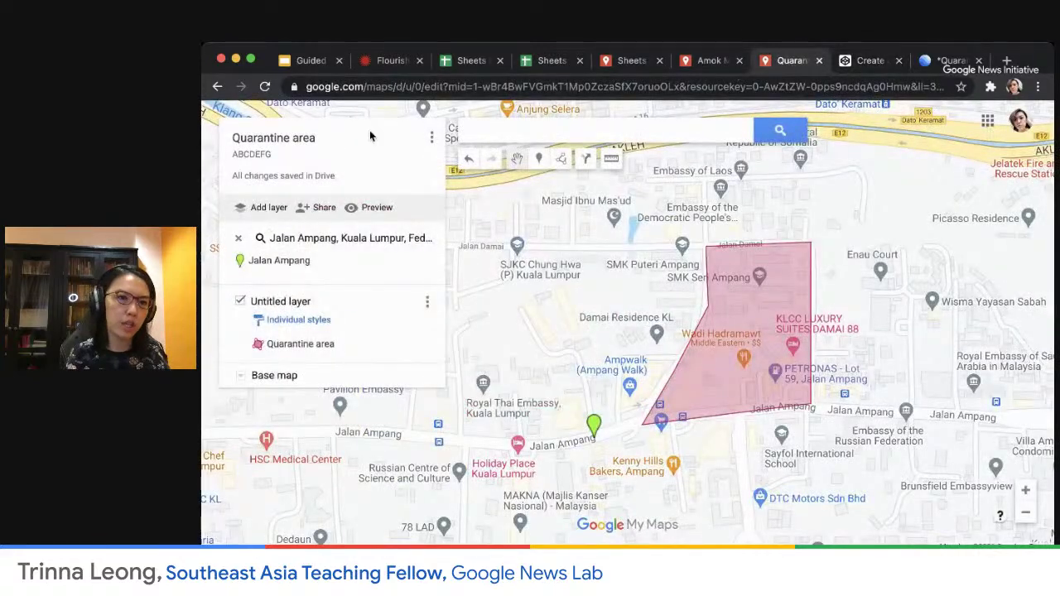
click(399, 86)
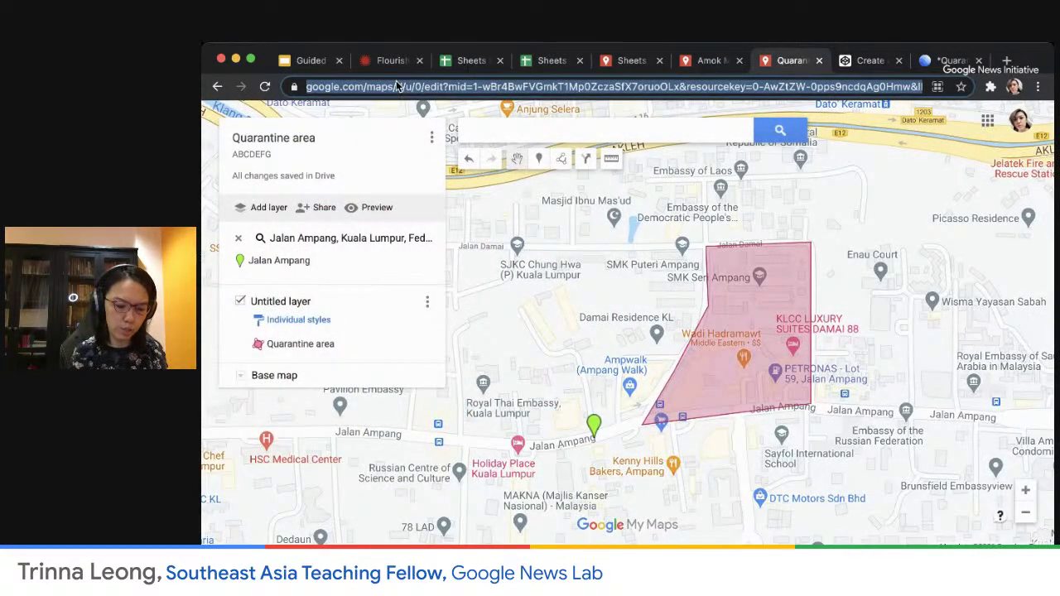
text(google.com/maps/d/u/0/)
key(Return)
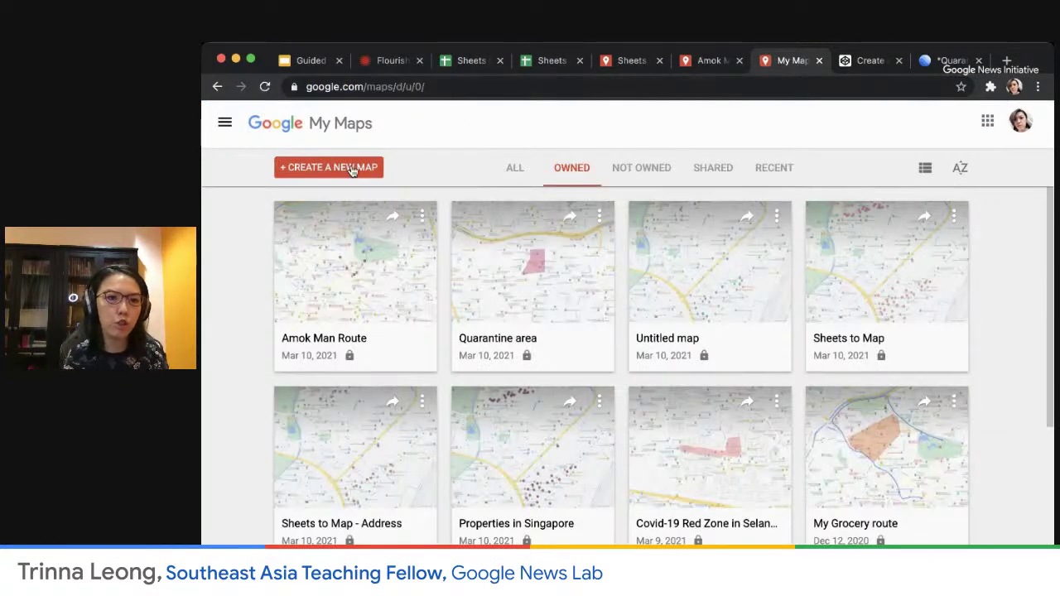
click(352, 169)
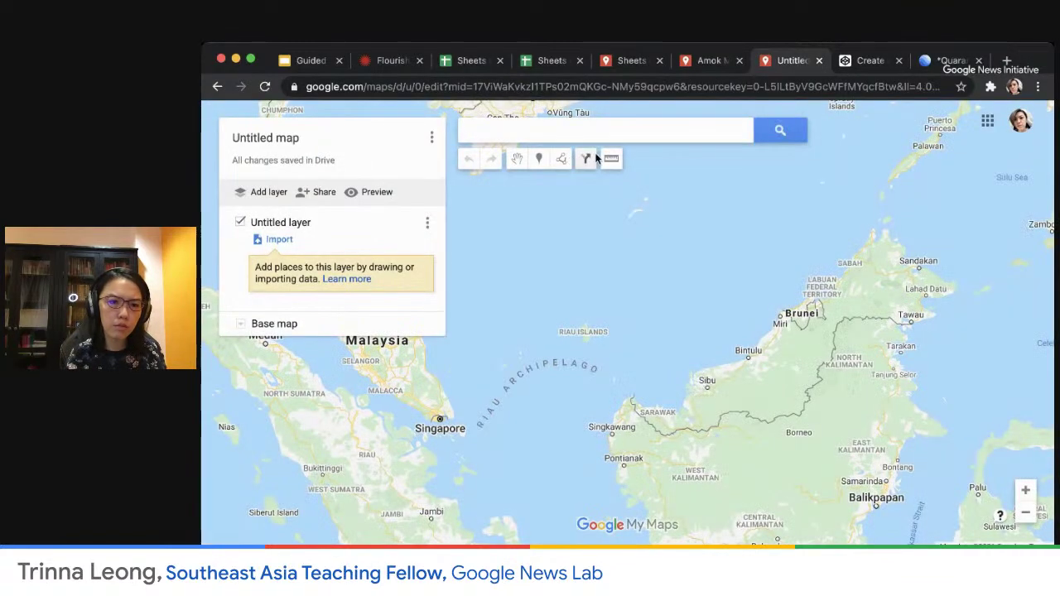
- Title the new map "Ice cream walk" and give it the description "ABCD"
click(279, 141)
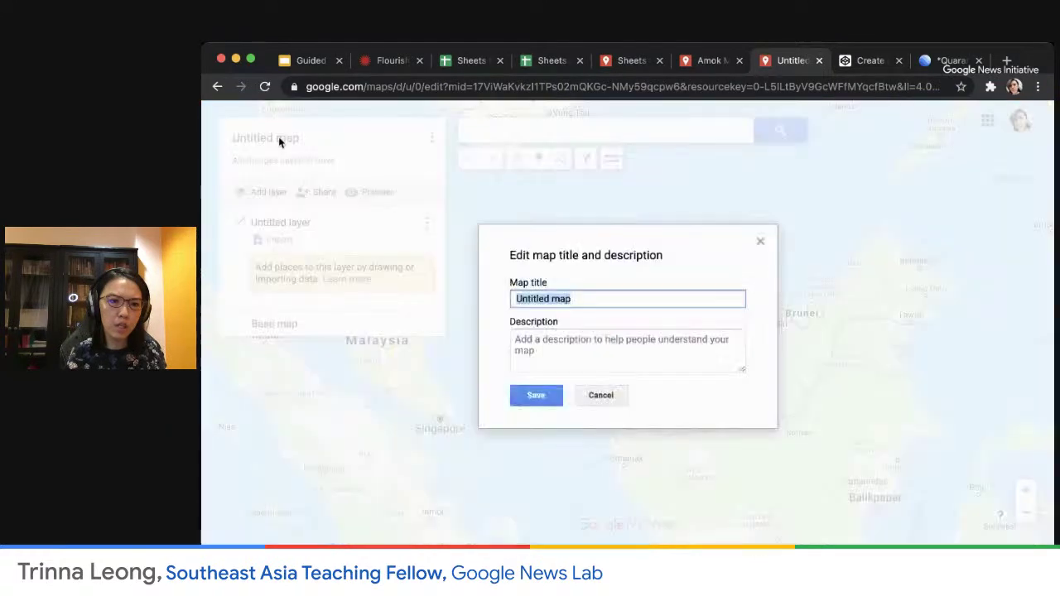
text(Ice)
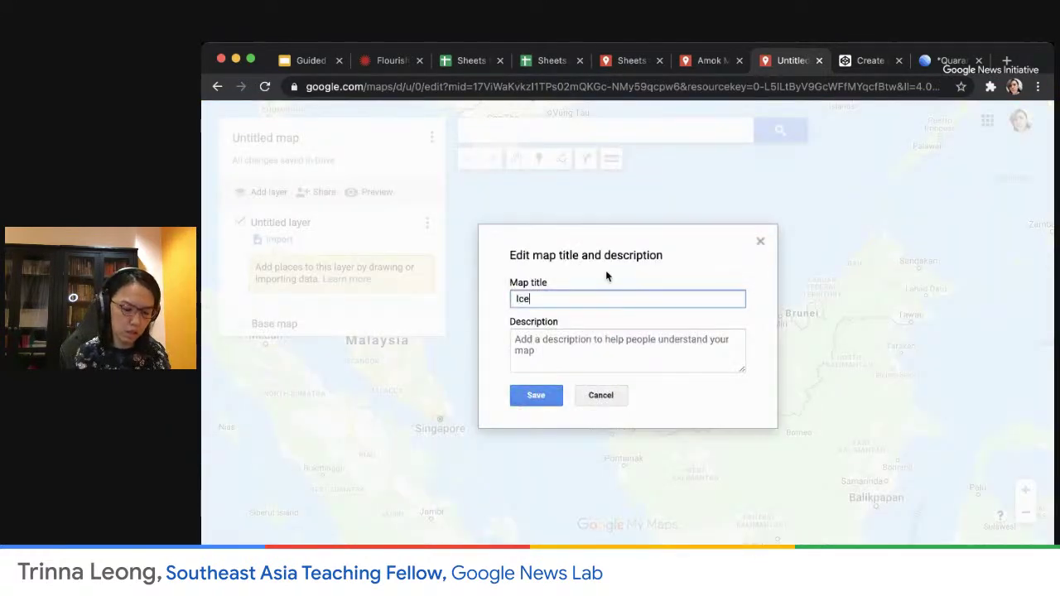
text( cream walk)
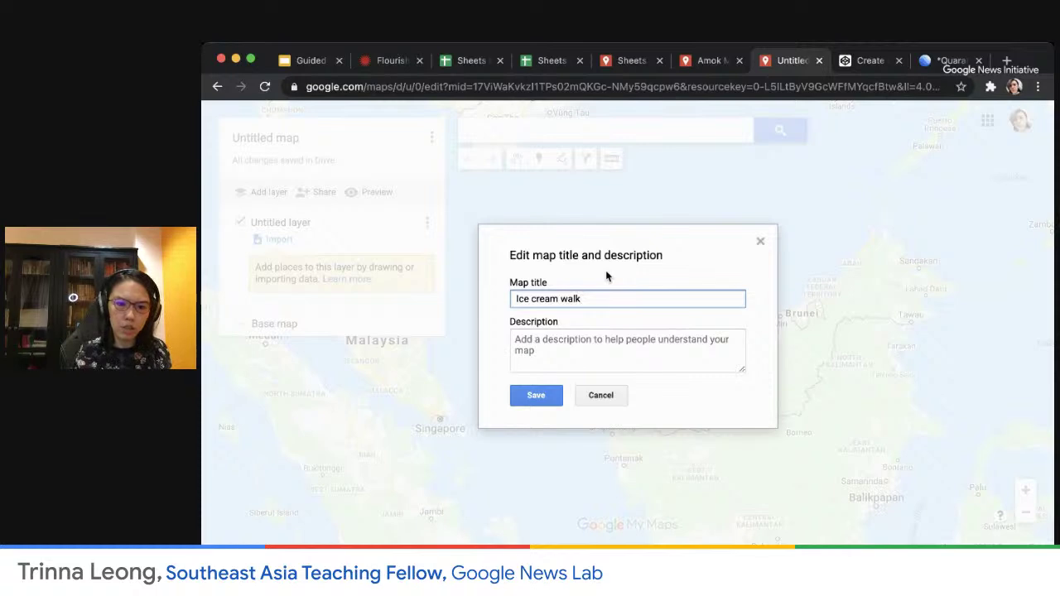
click(694, 349)
text(ABCD)
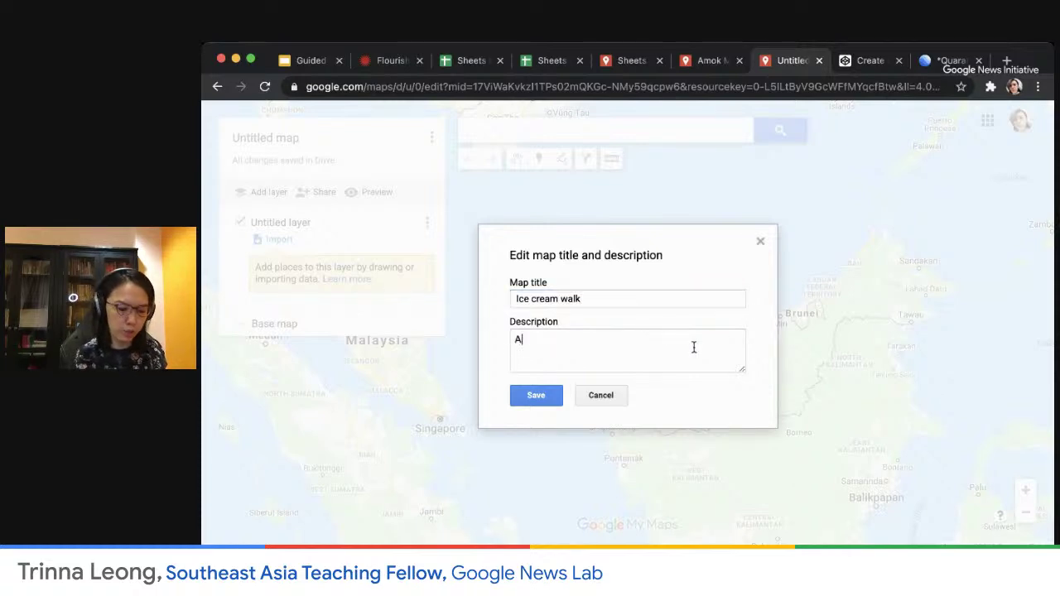
click(534, 394)
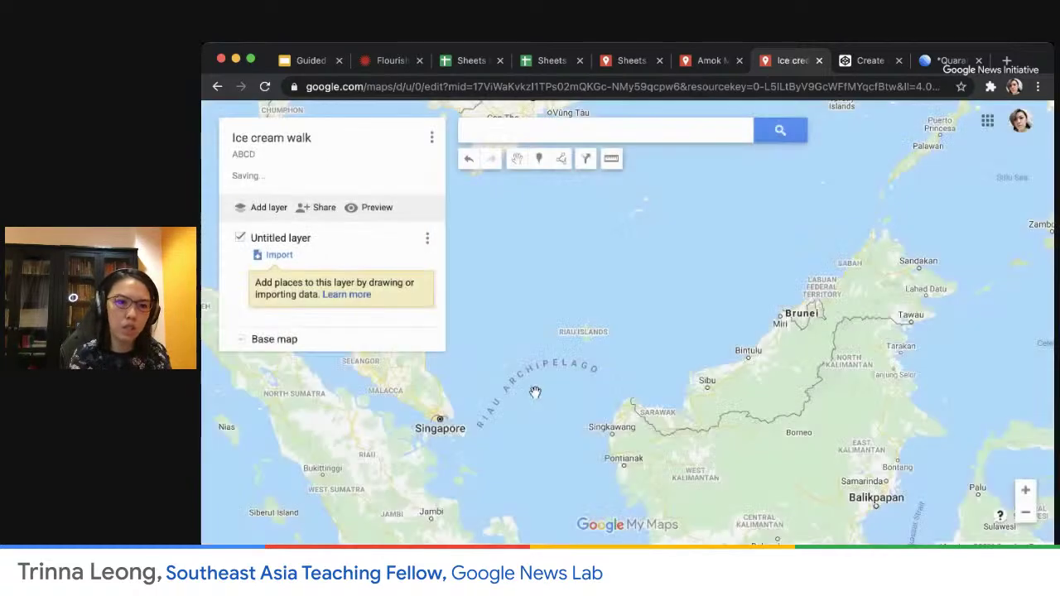
- Search for Jalan Petaling in Kuala Lumpur City Centre and close the place's details
click(595, 132)
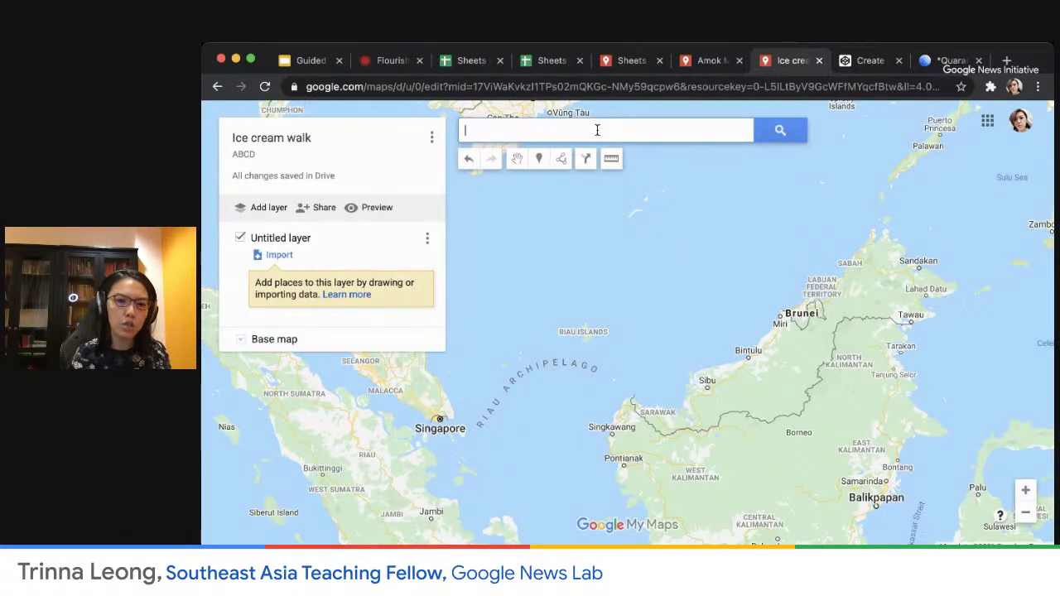
text(Jalan petaling)
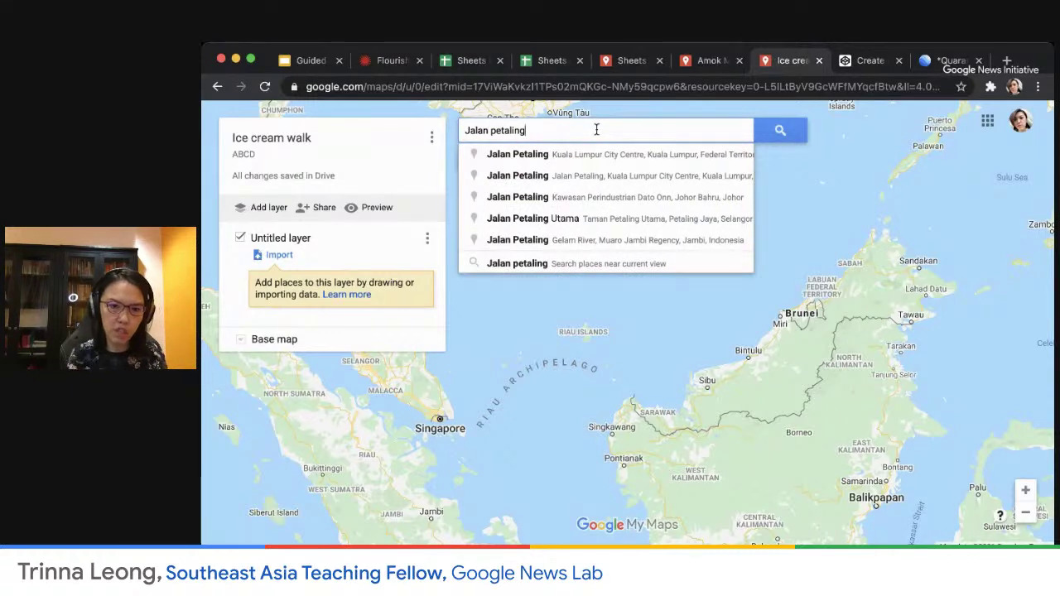
click(601, 155)
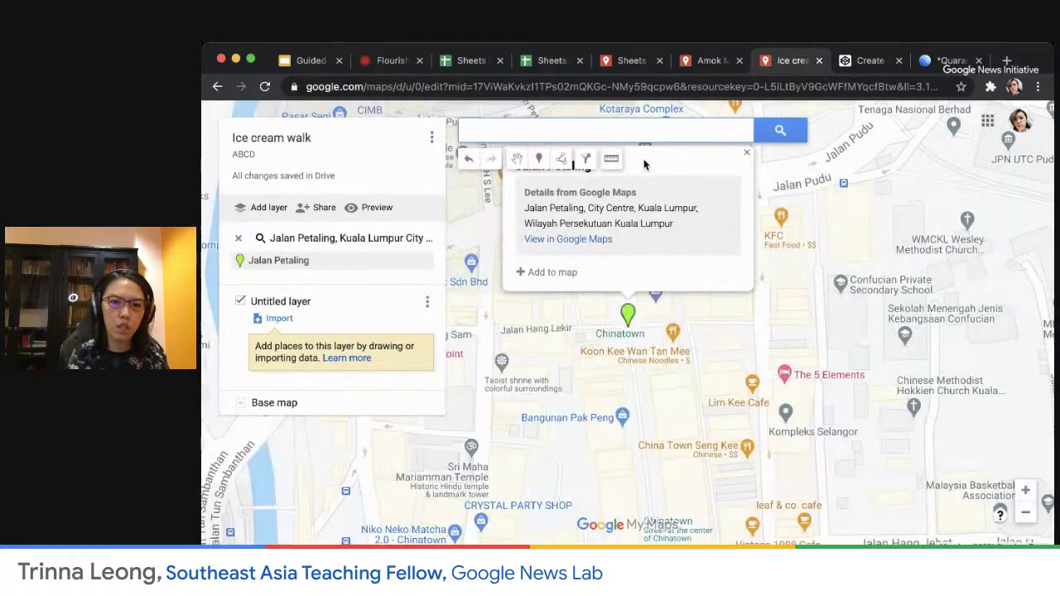
click(748, 157)
drag(738, 308, 792, 314)
scroll(787, 323, down, 2)
scroll(780, 329, up, 4)
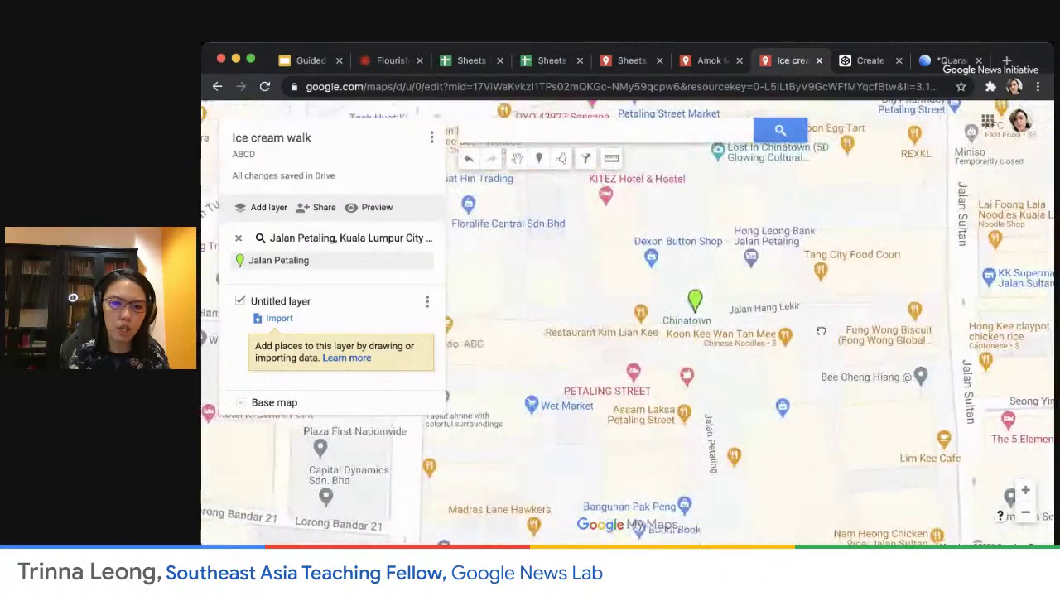
- Place a marker beside Tang City Food Court, titled "Start here - Parlor 1" with the description "Best gelato ever"
click(538, 169)
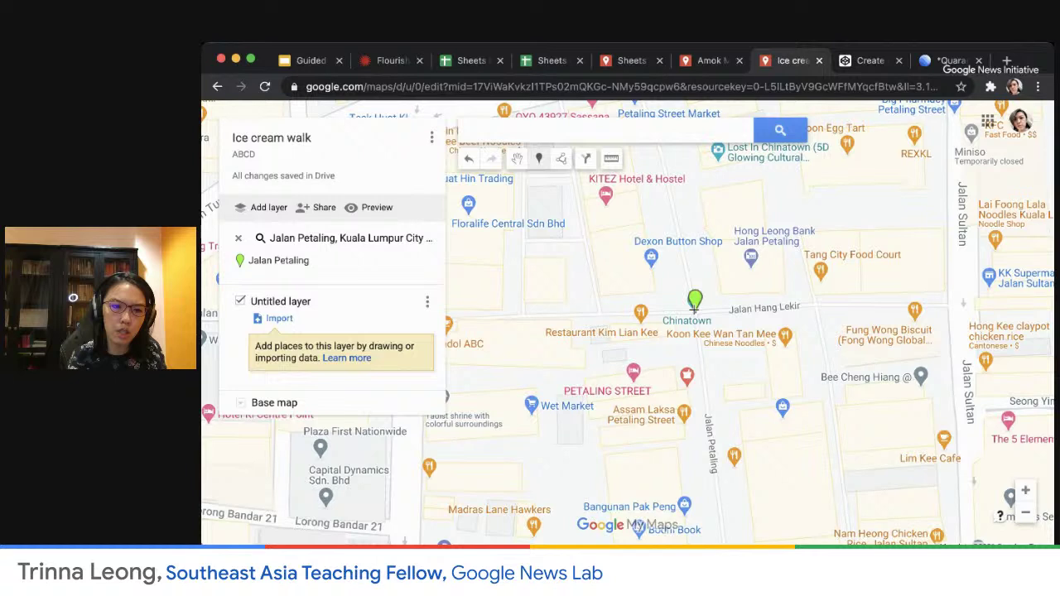
click(811, 283)
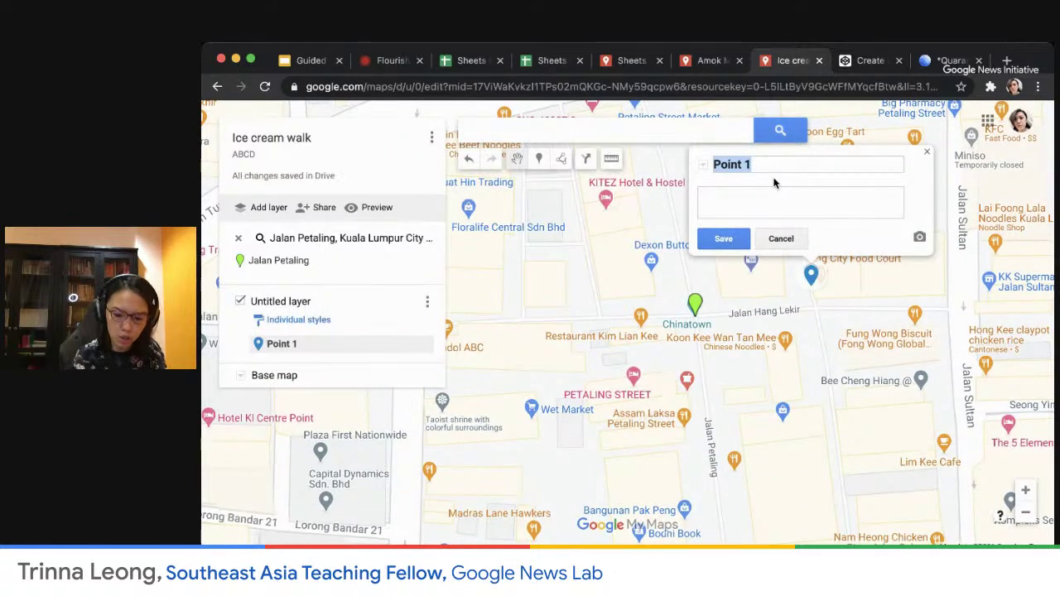
key(BackSpace)
text(Ice)
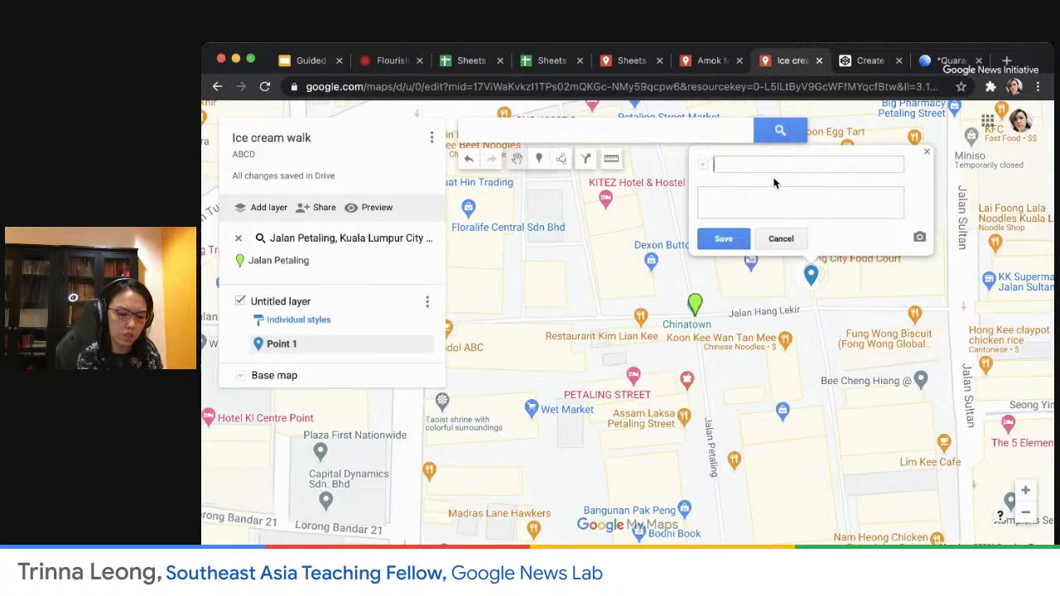
text(Start here)
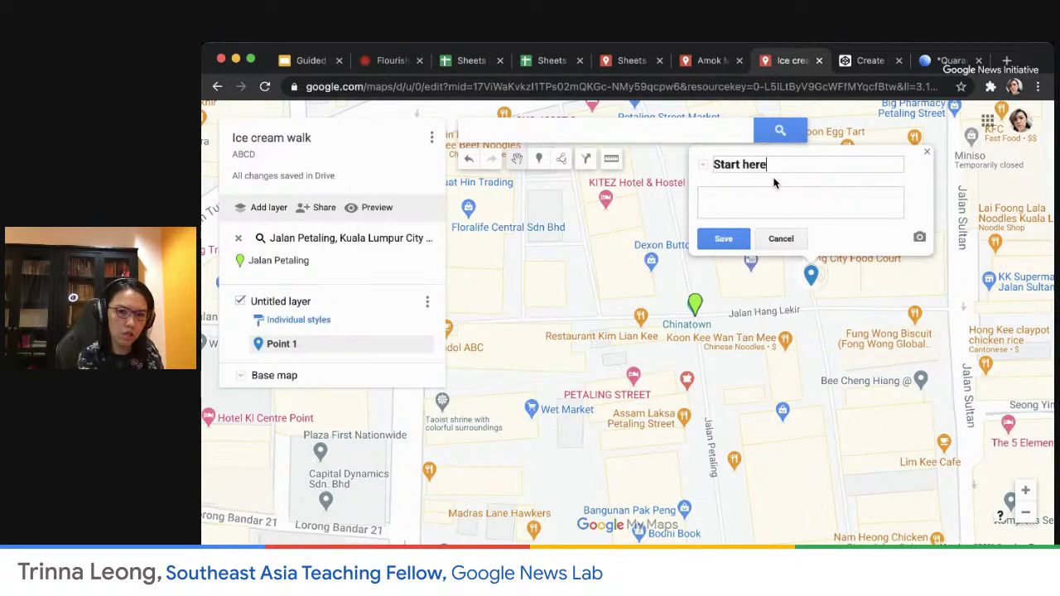
text( - )
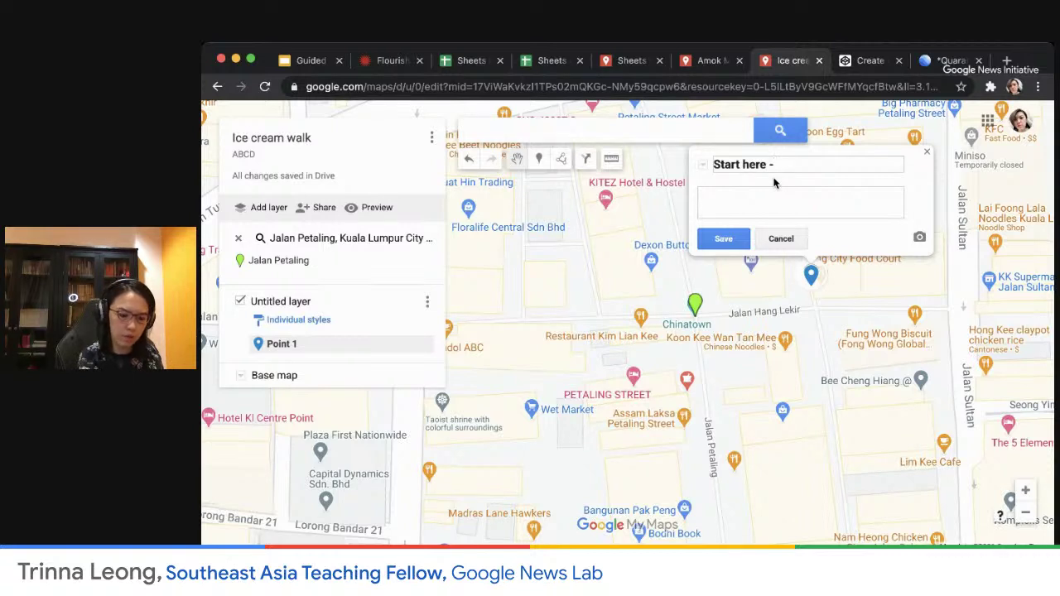
text(Parlor 1)
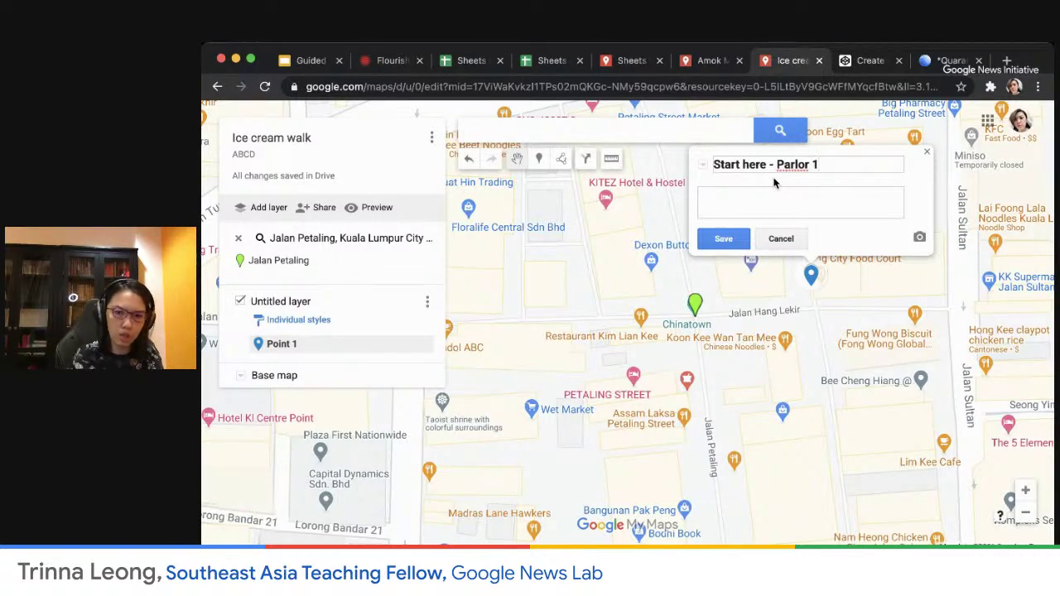
click(771, 190)
text(Best gelato)
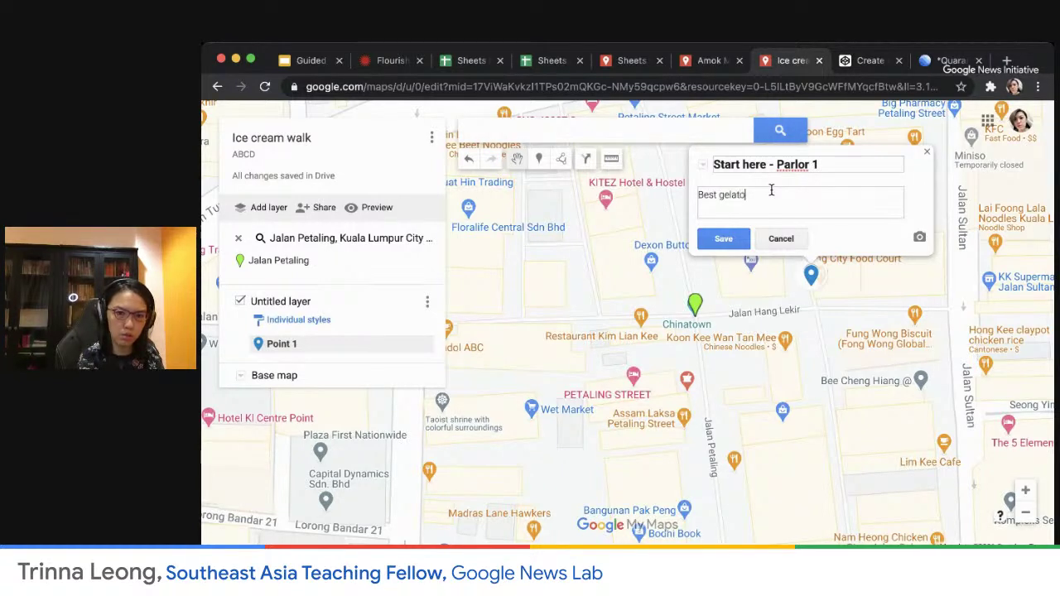
- Add the first Google Image Search result for "gelato" to the marker and save the marker
click(919, 238)
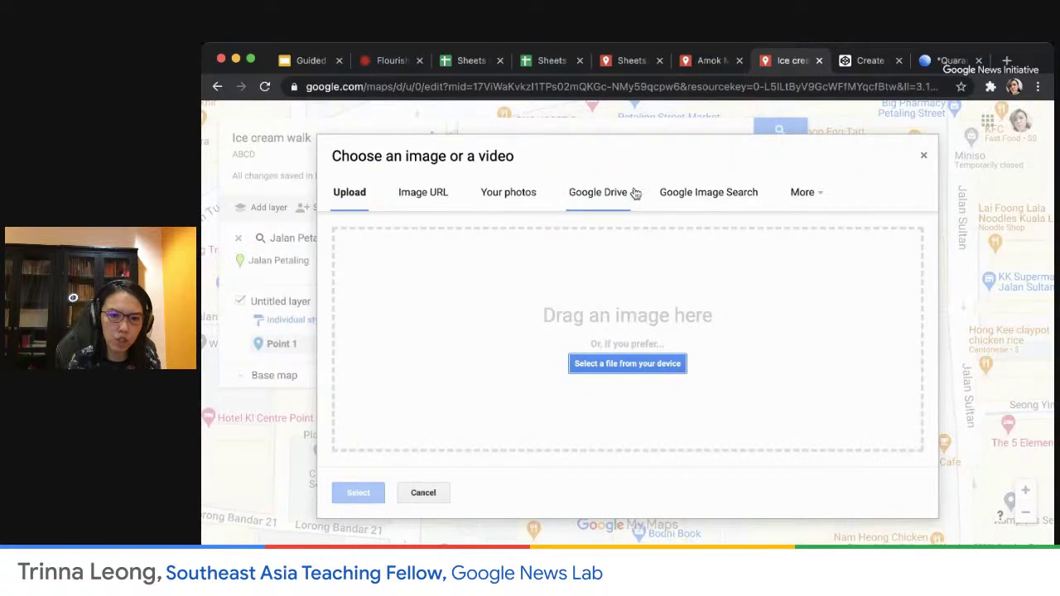
click(705, 195)
text(gelato)
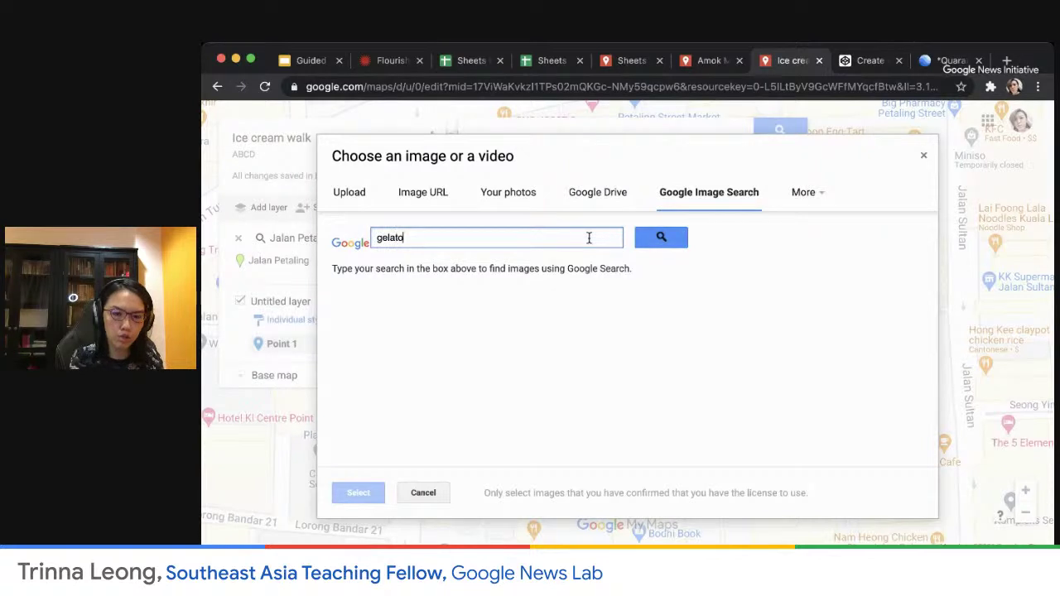
click(644, 238)
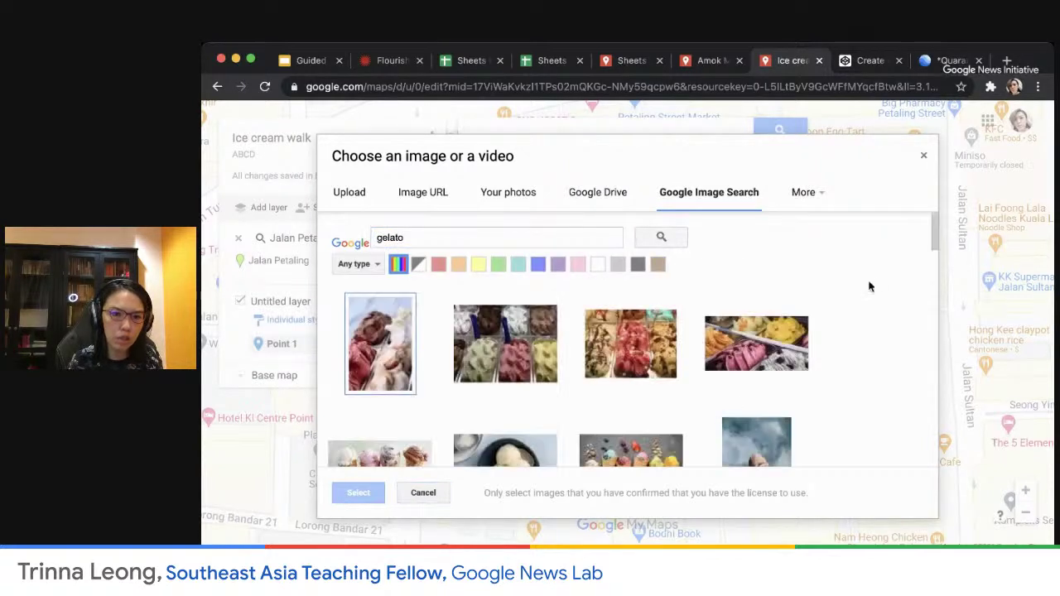
click(380, 344)
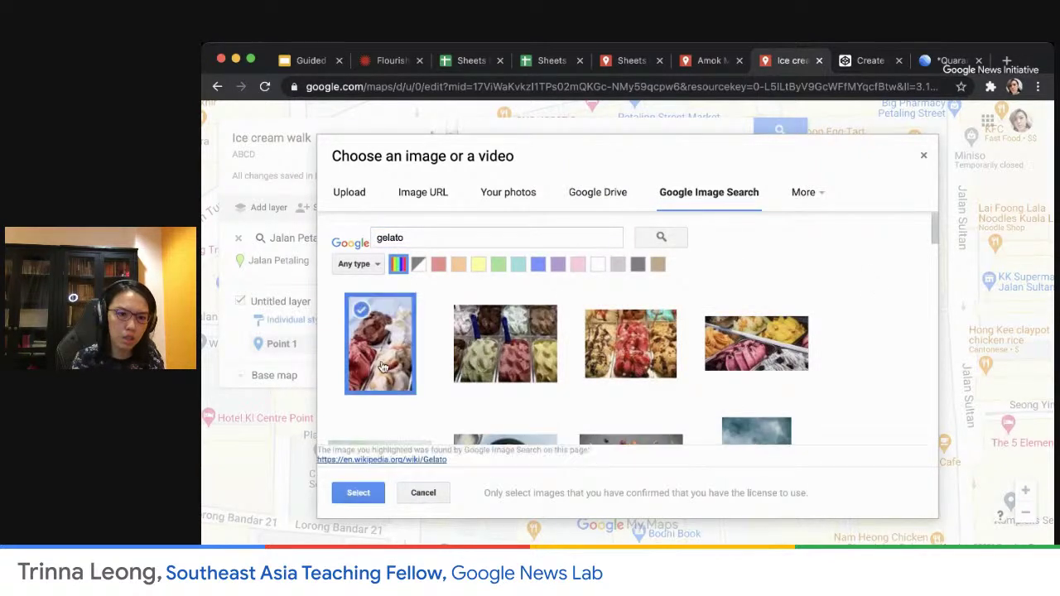
click(358, 493)
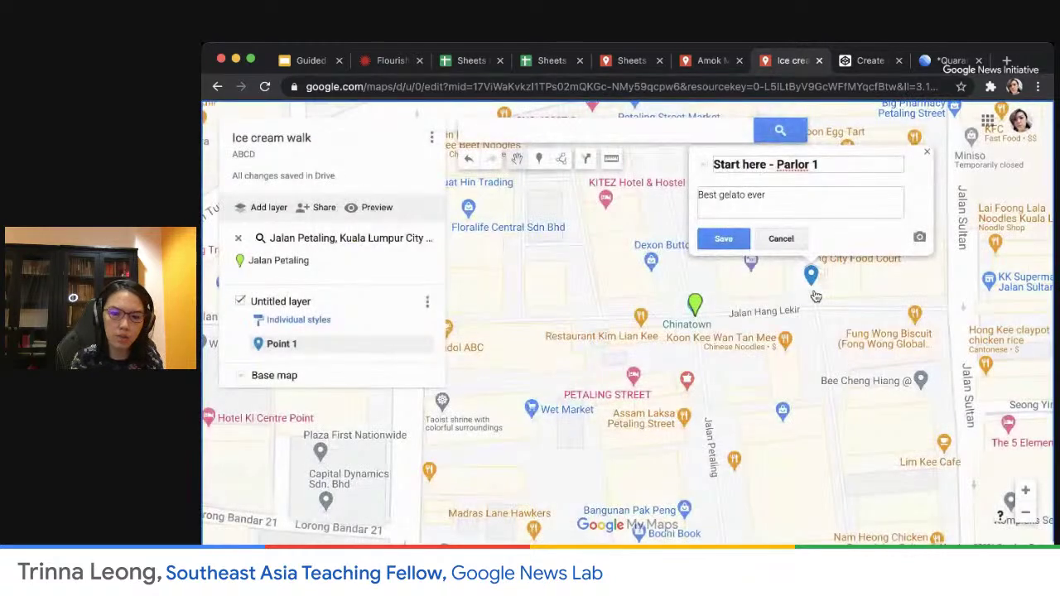
drag(900, 349, 887, 476)
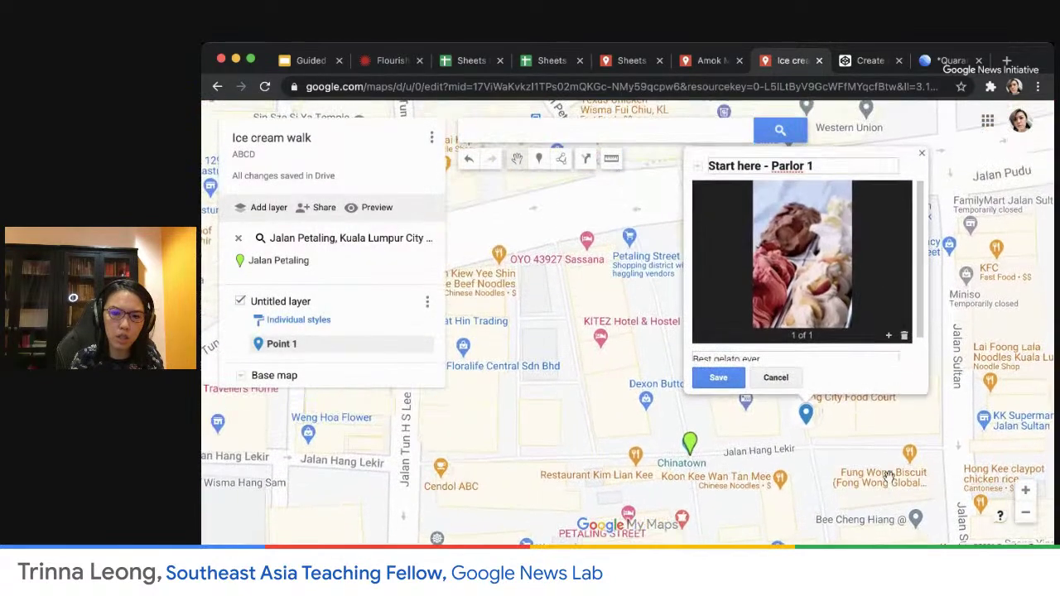
click(718, 376)
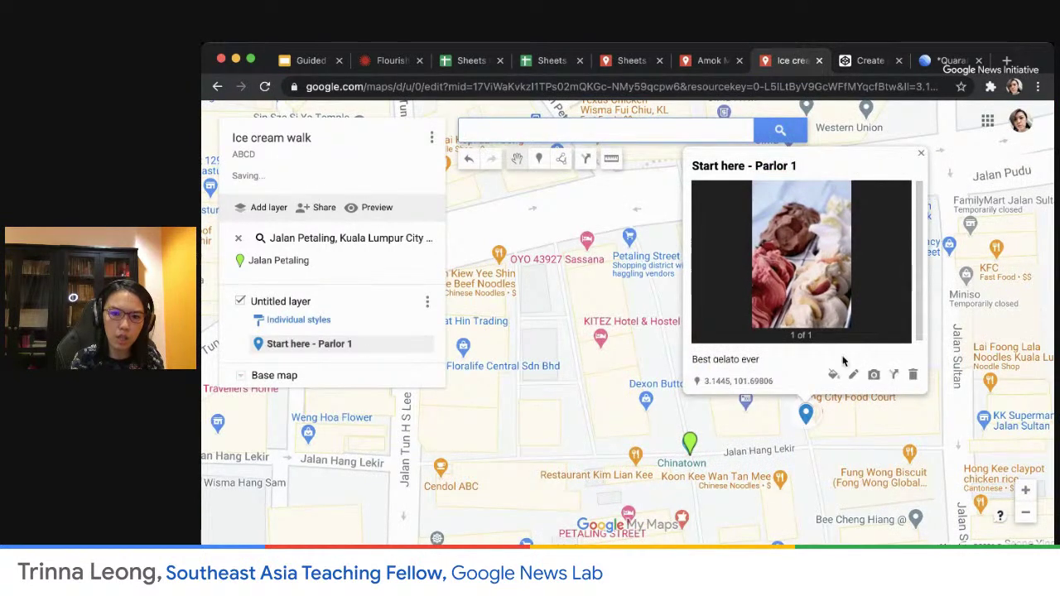
- Give the "Start here - Parlor 1" marker the crossed fork-and-knife icon from the Places category of the full icon set
click(834, 376)
click(884, 471)
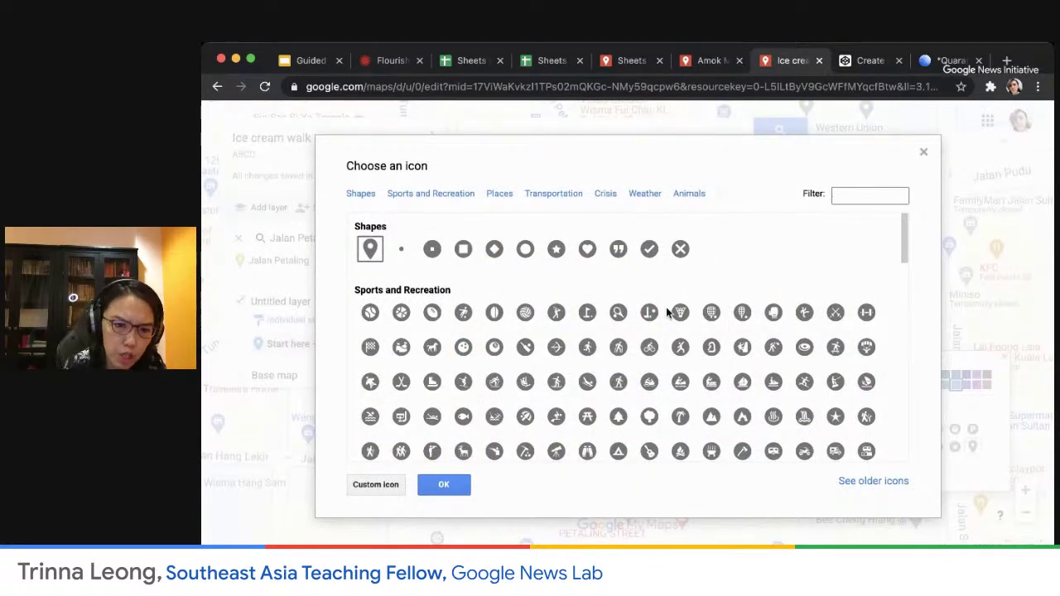
scroll(667, 313, down, 10)
scroll(666, 317, down, 10)
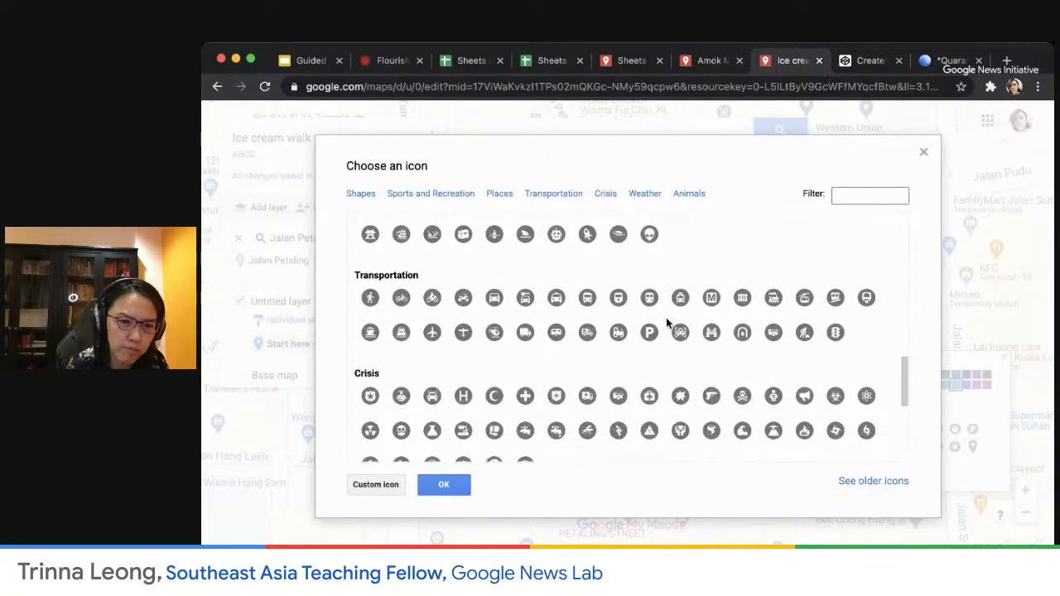
scroll(667, 319, down, 6)
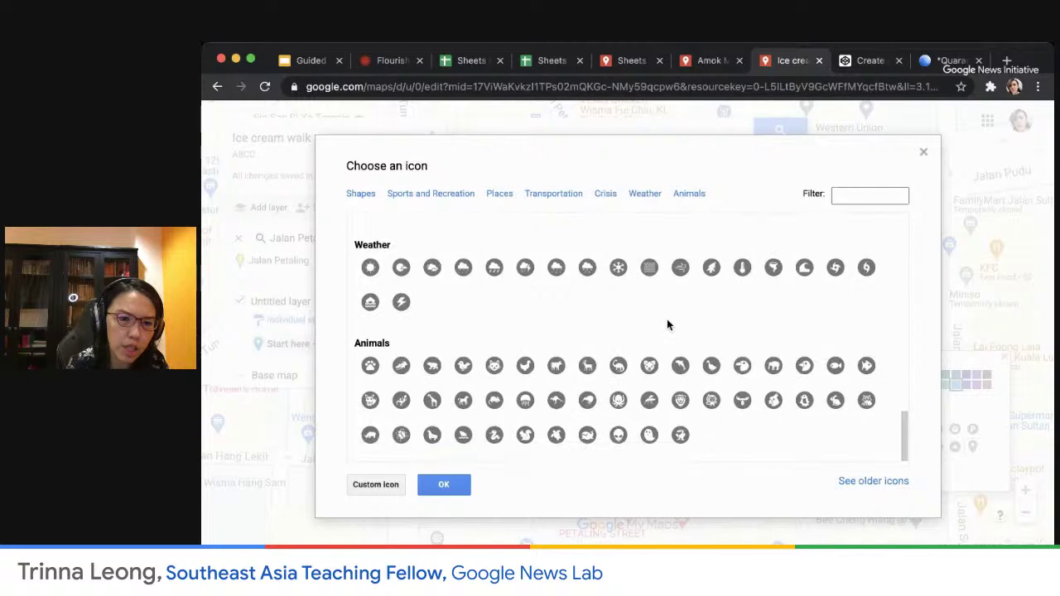
scroll(667, 319, up, 20)
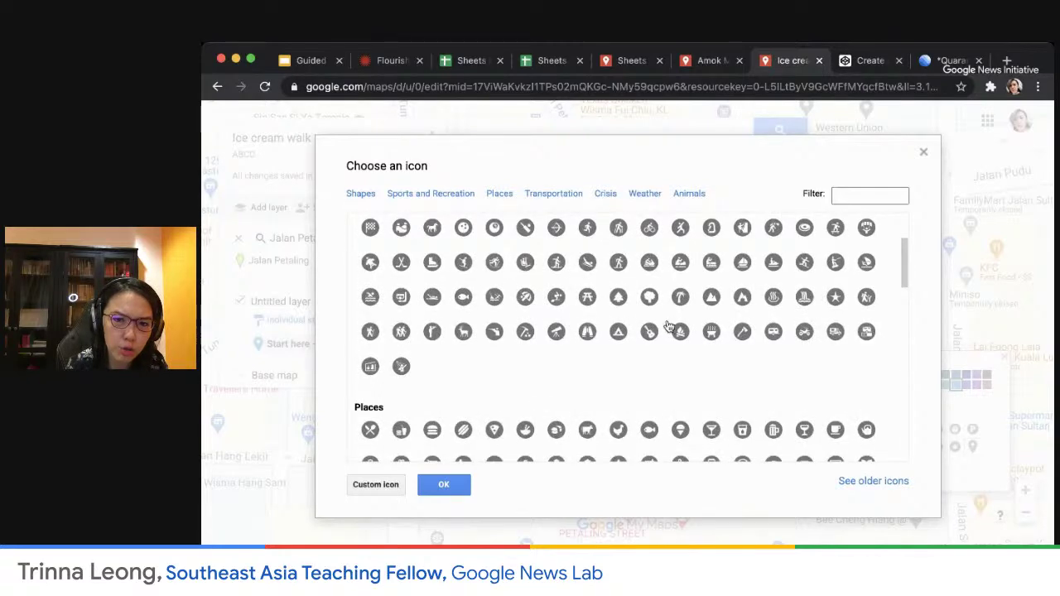
scroll(667, 325, up, 1)
scroll(668, 326, down, 3)
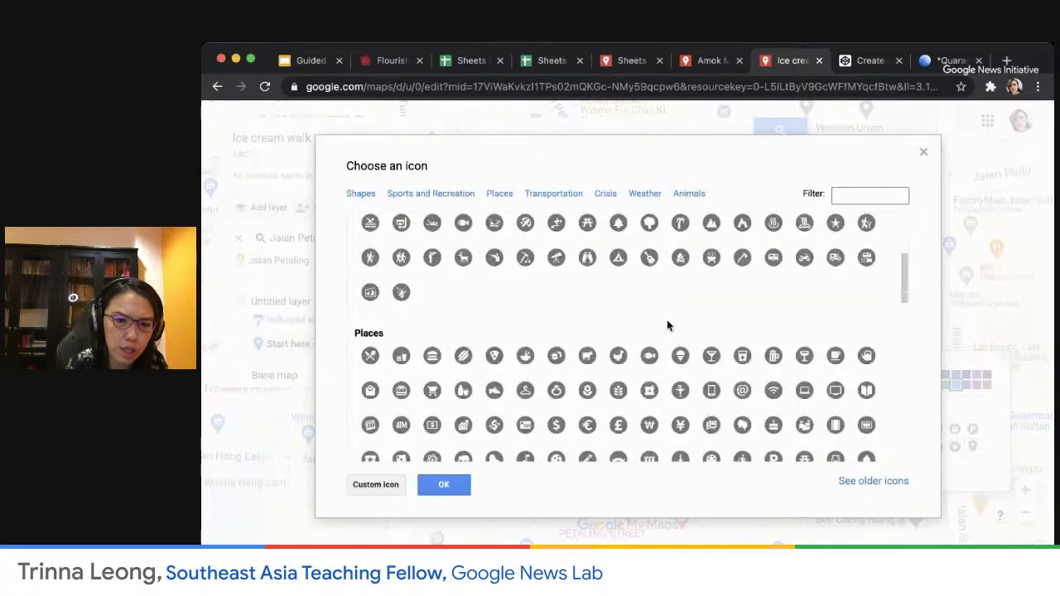
scroll(668, 326, down, 2)
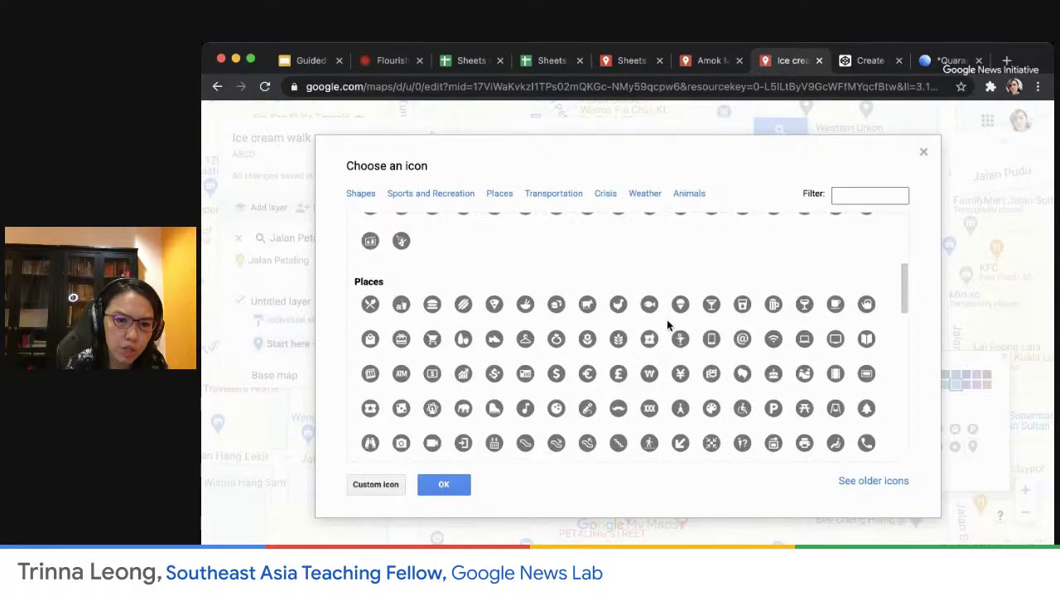
scroll(667, 319, down, 1)
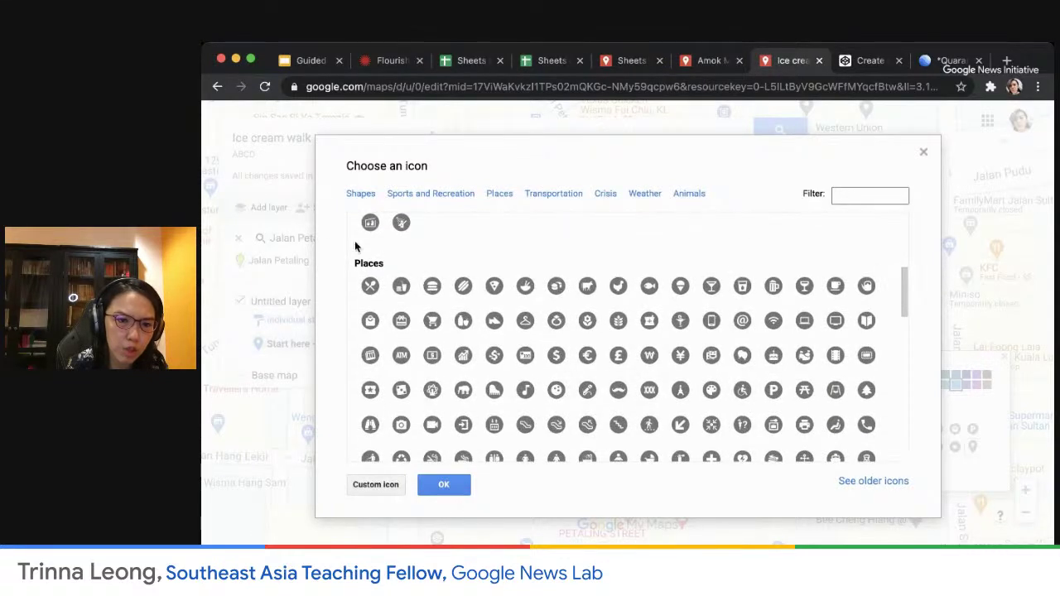
click(370, 287)
click(444, 484)
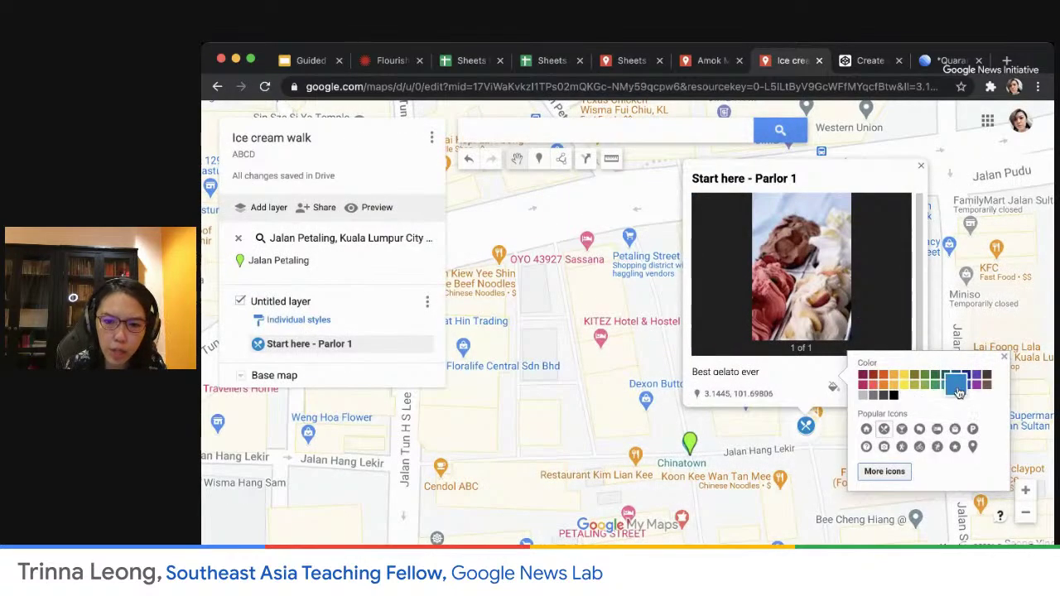
- Colour the "Start here - Parlor 1" marker purple and close its details
click(894, 387)
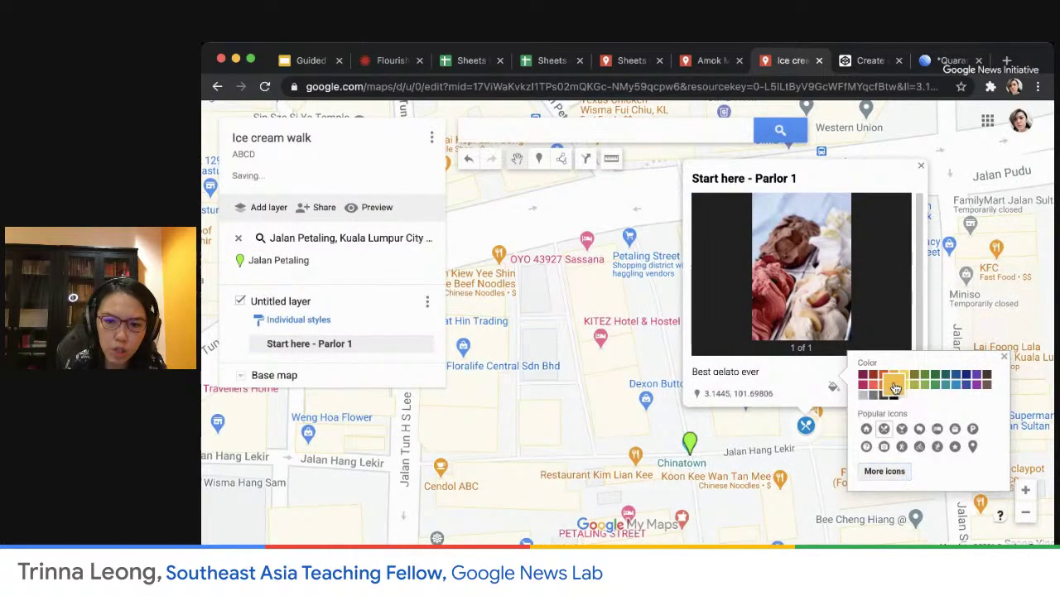
click(968, 378)
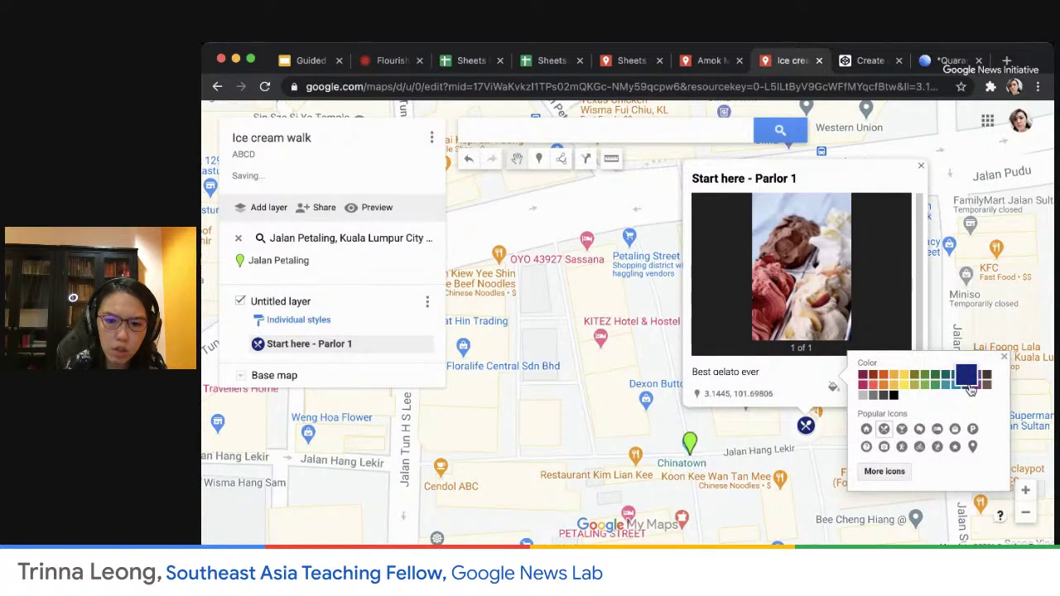
click(971, 386)
click(976, 384)
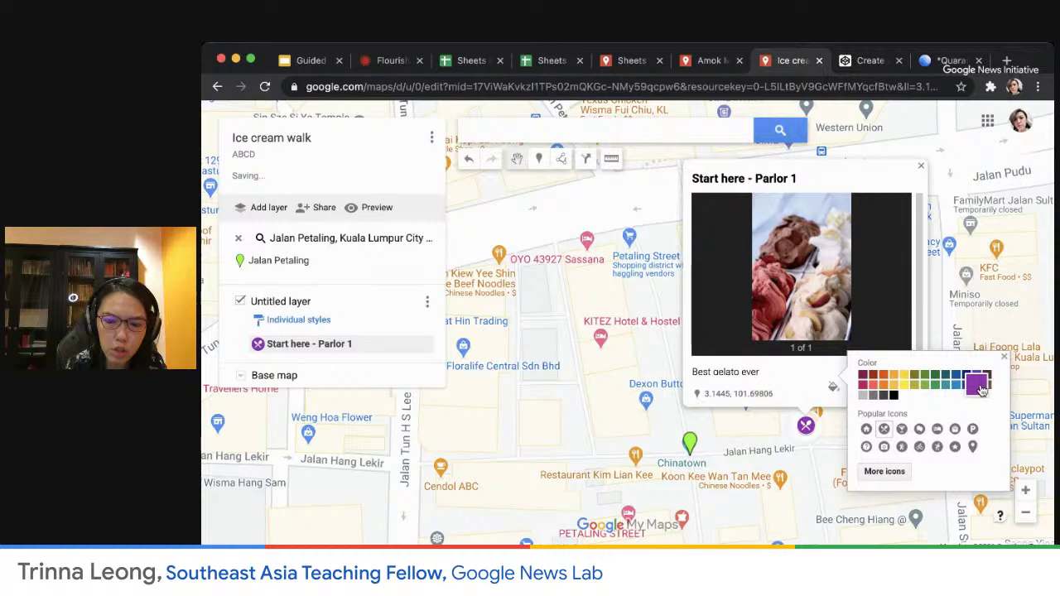
click(778, 443)
click(782, 440)
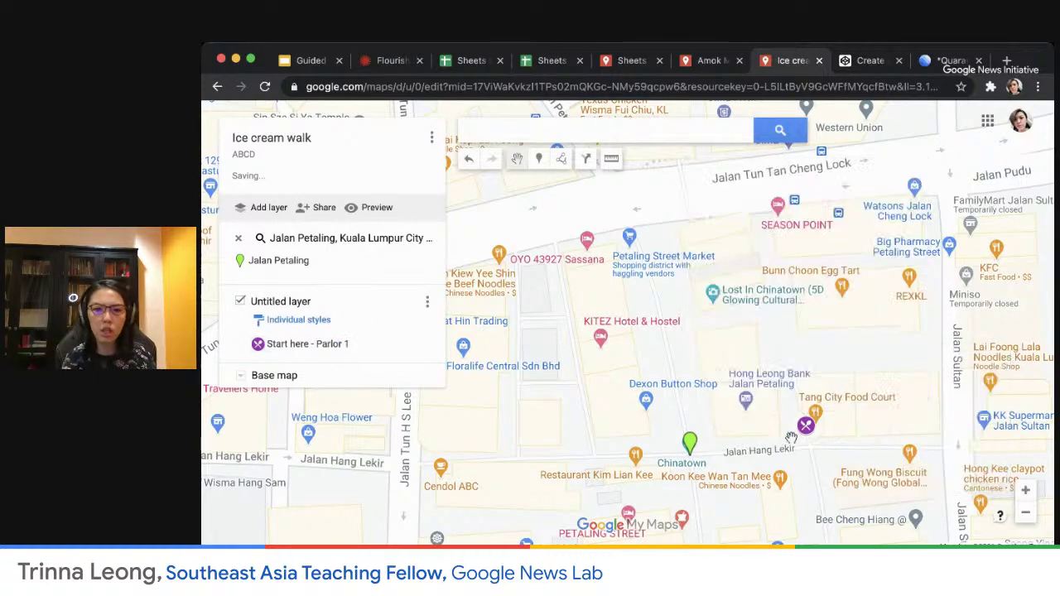
- Draw a line from the Parlor 1 marker down to Jalan Hang Lekir and along the street to Fung Wong Biscuit, keeping the default name
drag(836, 438, 765, 298)
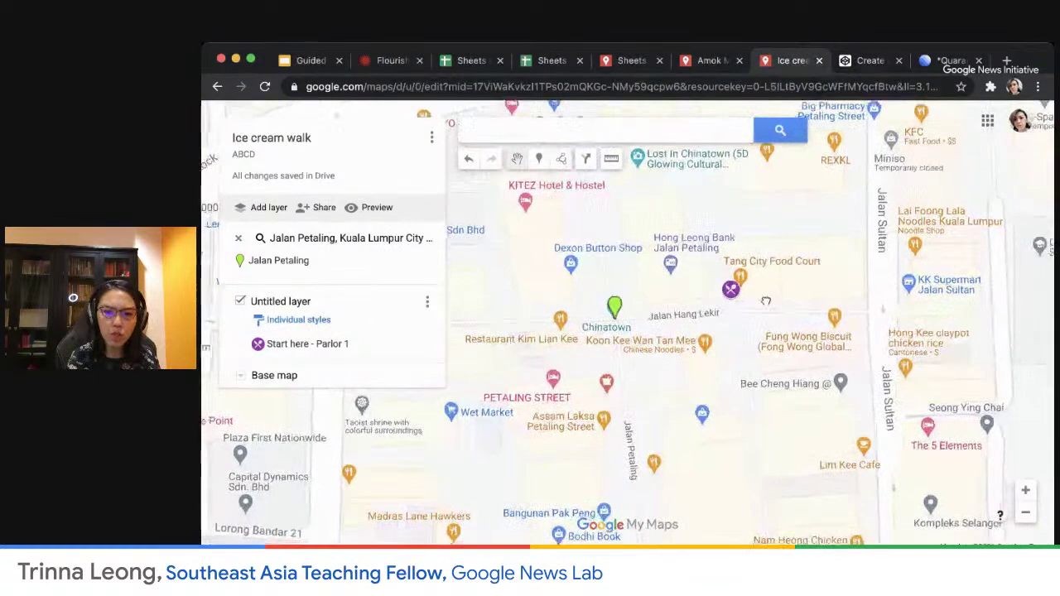
click(562, 160)
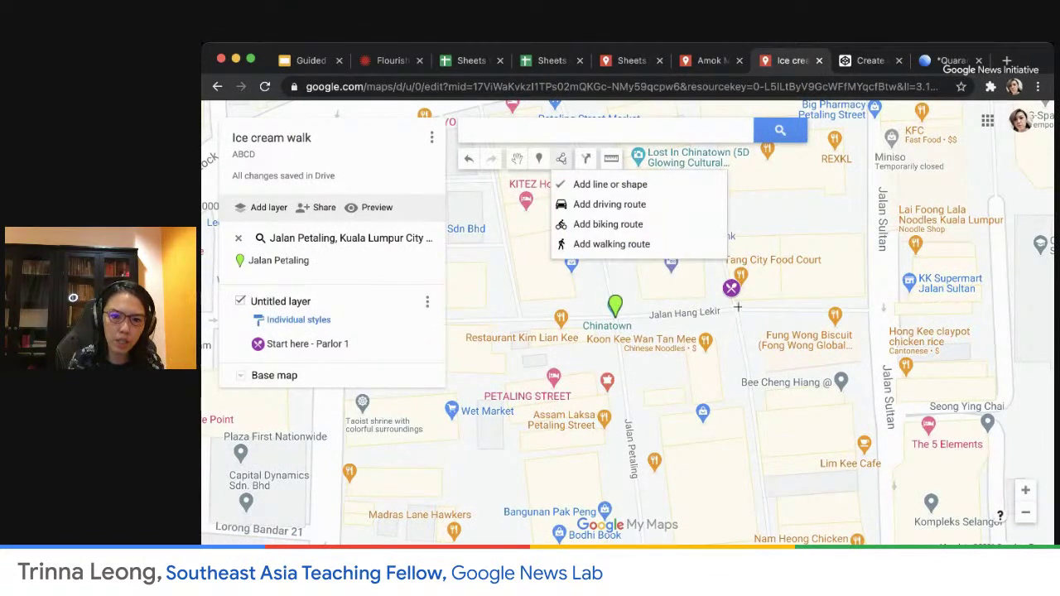
click(627, 184)
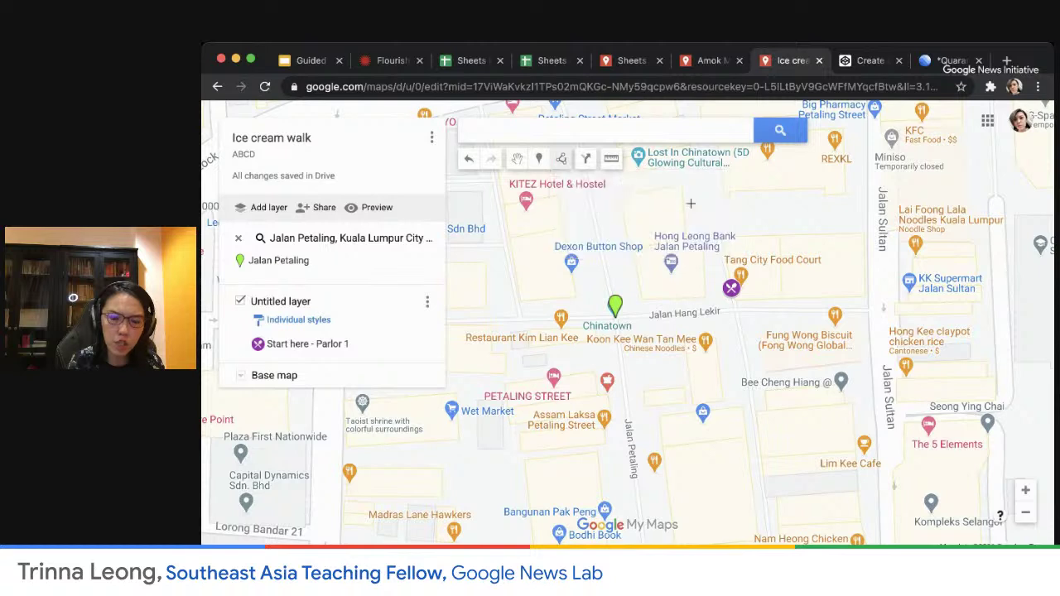
click(732, 295)
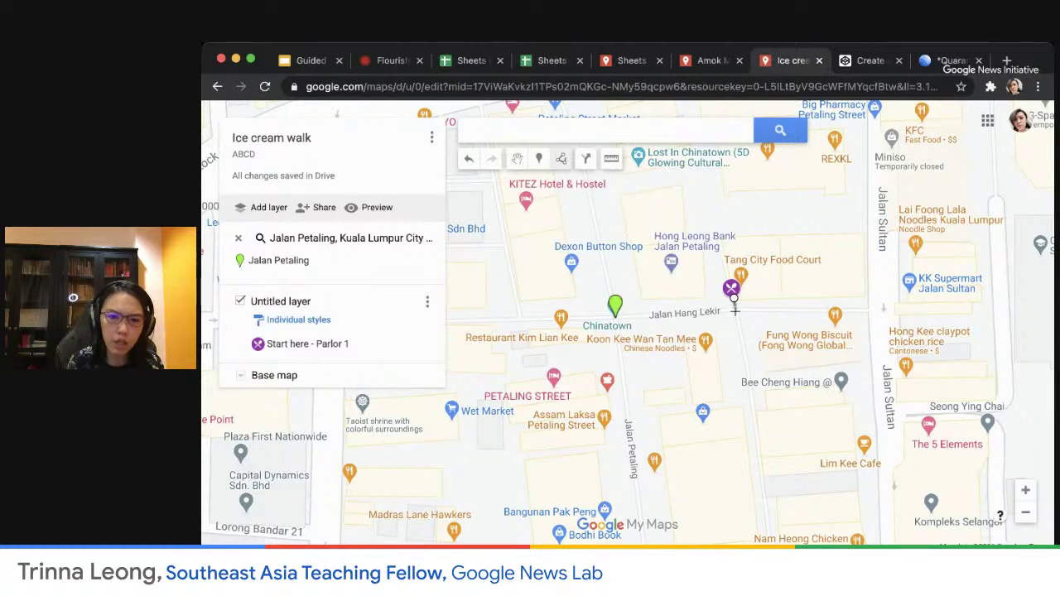
click(736, 308)
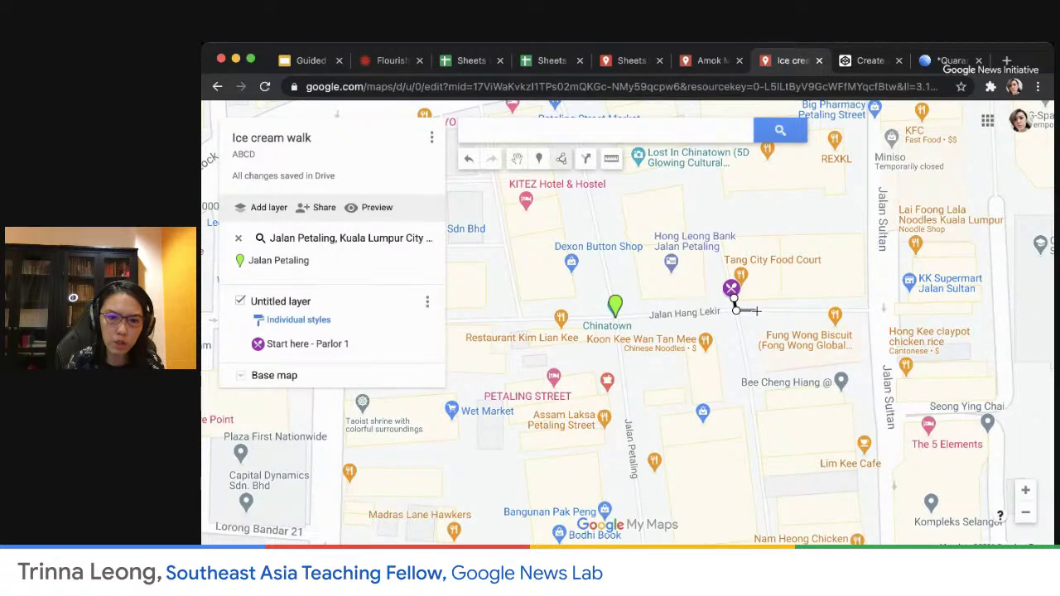
click(838, 311)
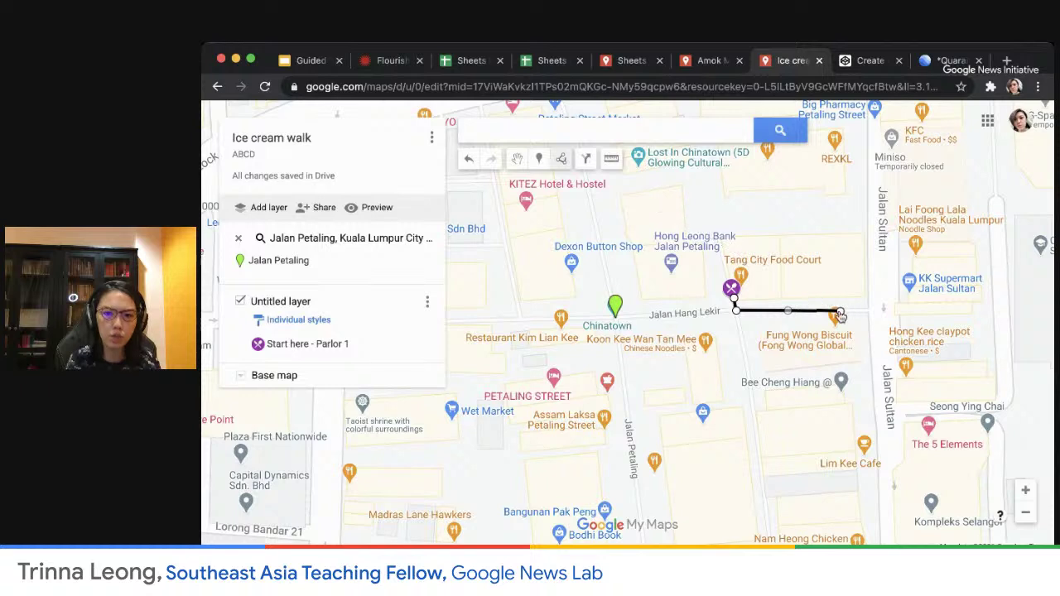
click(839, 313)
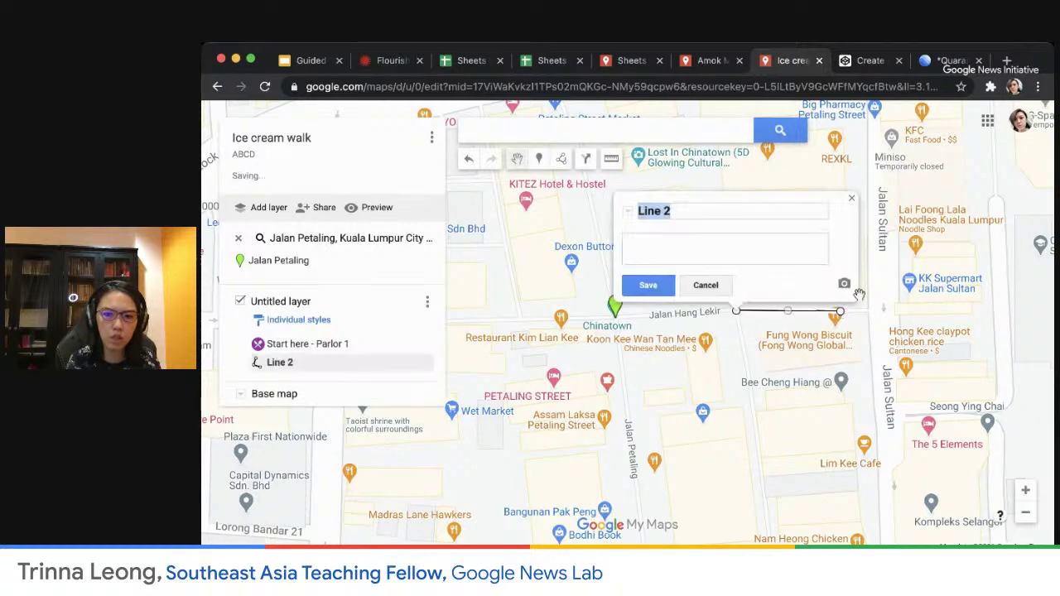
click(851, 199)
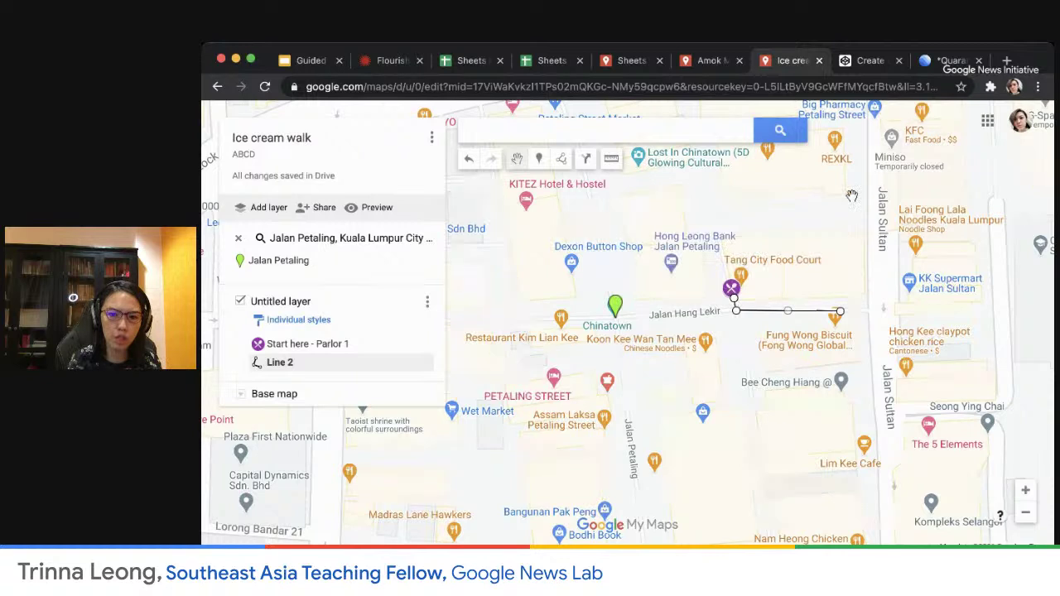
- Place a marker at the line's far end, titled "Parlor 2 - Sorbet" with the description "Lime sorbet is a must have", and save it
click(538, 160)
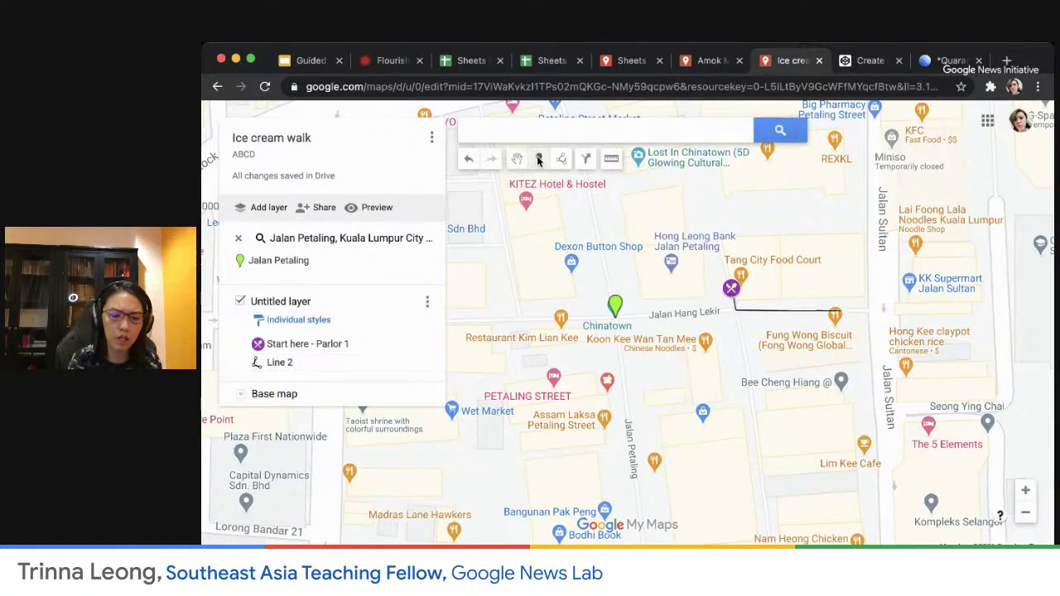
click(841, 310)
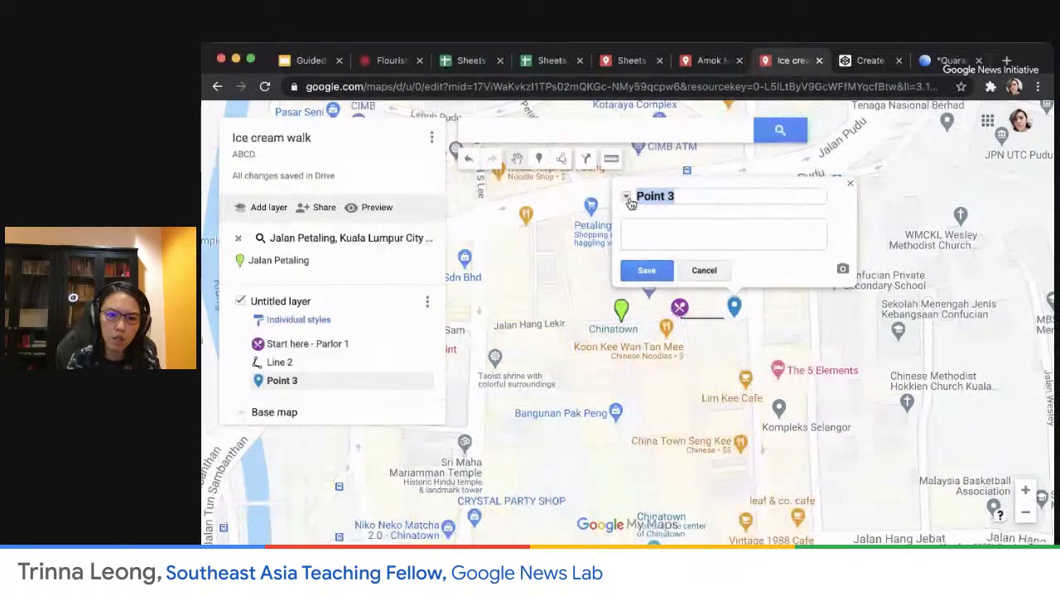
text(Parlor 2)
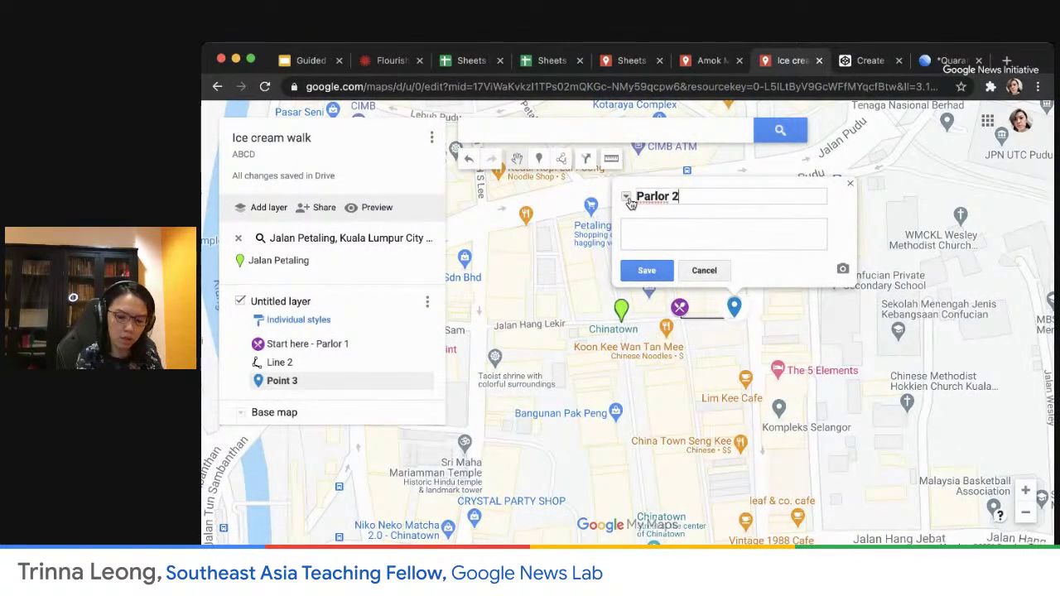
text( - Sorbet)
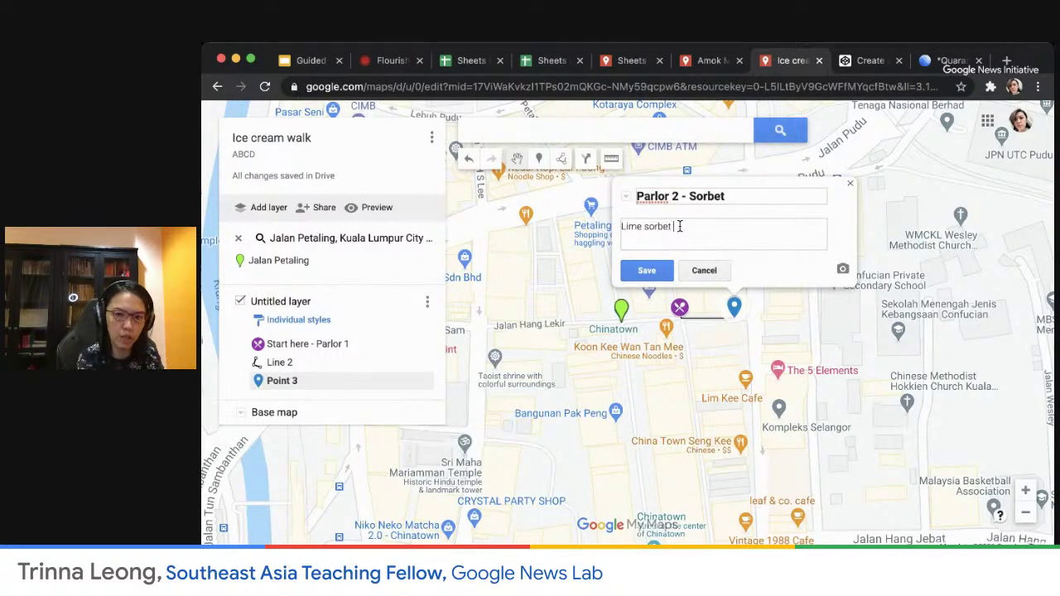
text(is amust have)
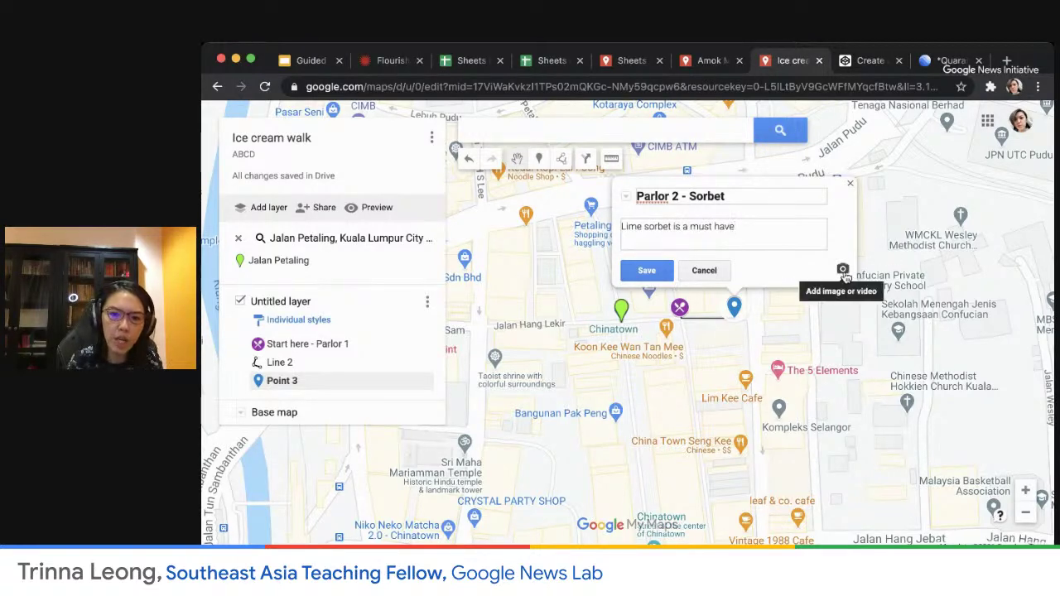
click(650, 275)
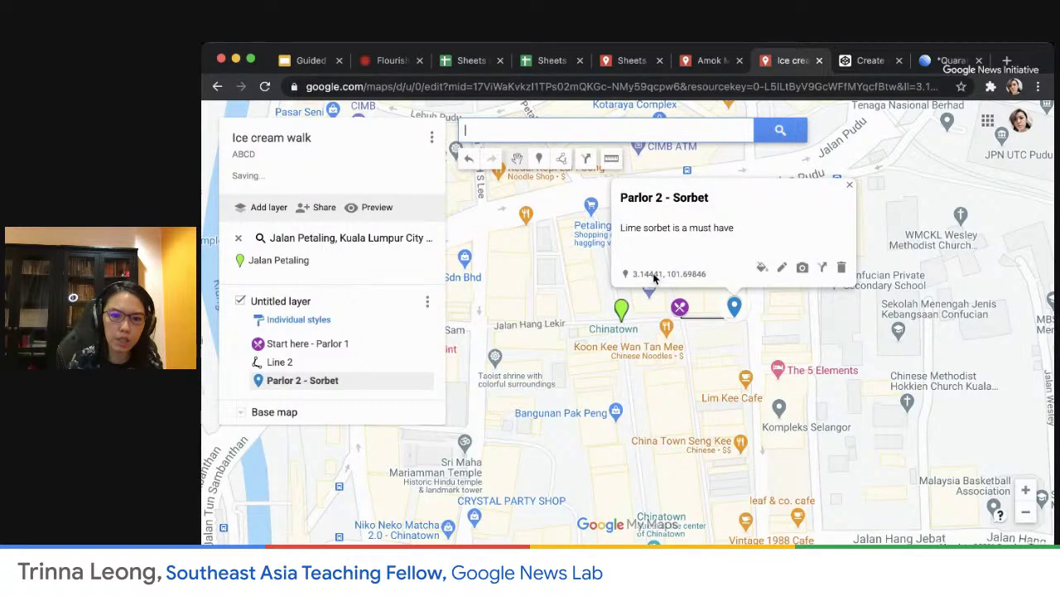
- Give the "Parlor 2 - Sorbet" marker the walking-person icon in purple and close its details
click(761, 267)
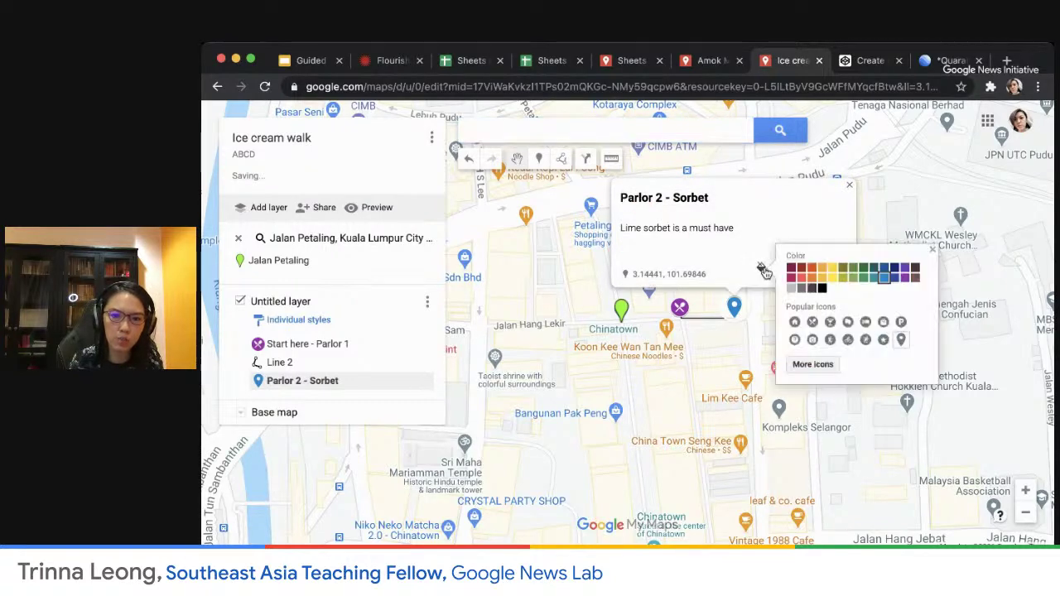
click(830, 340)
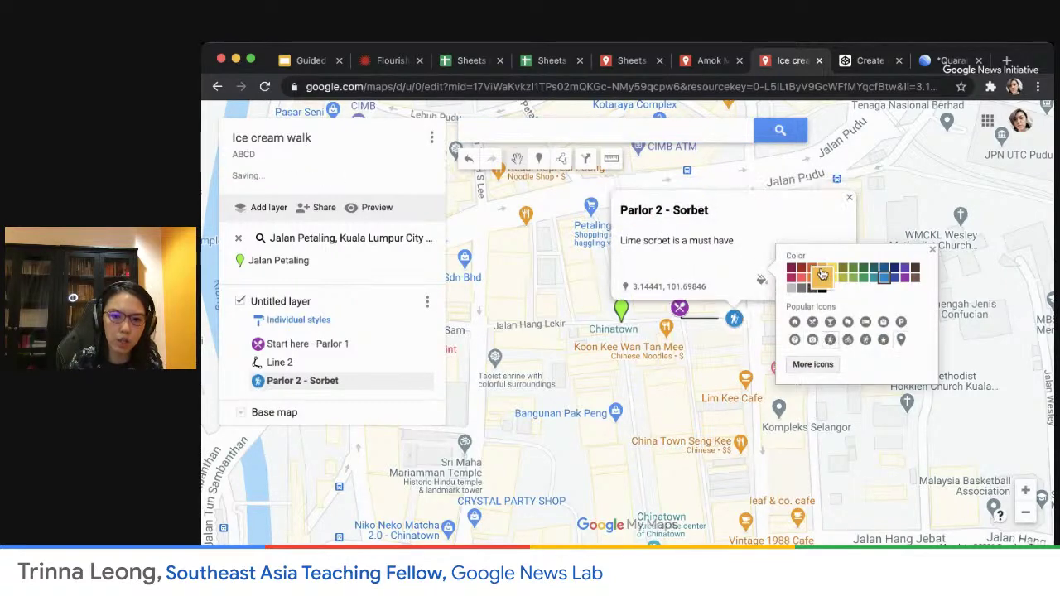
click(905, 277)
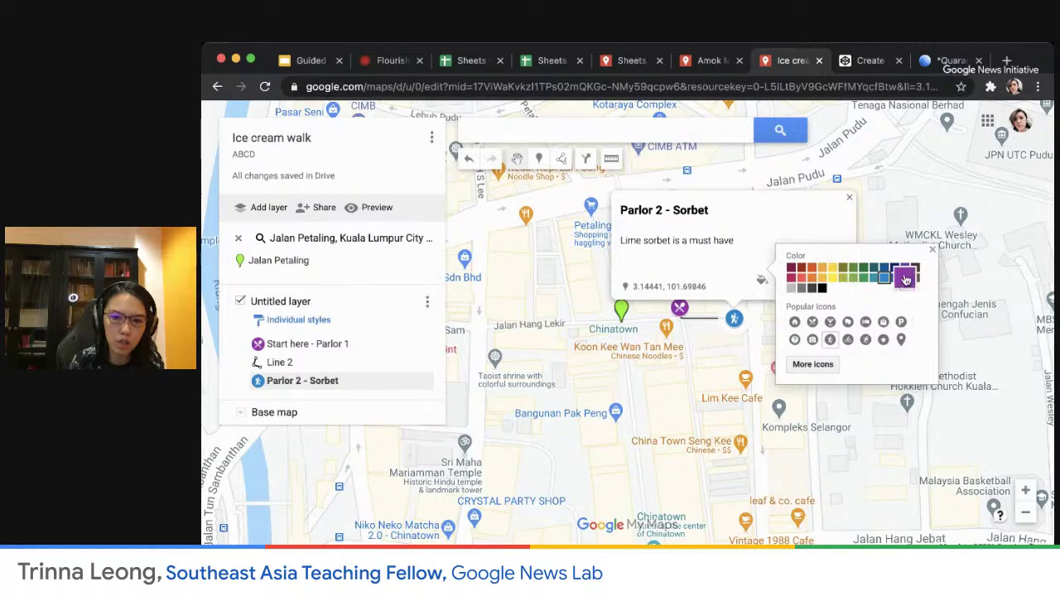
click(728, 255)
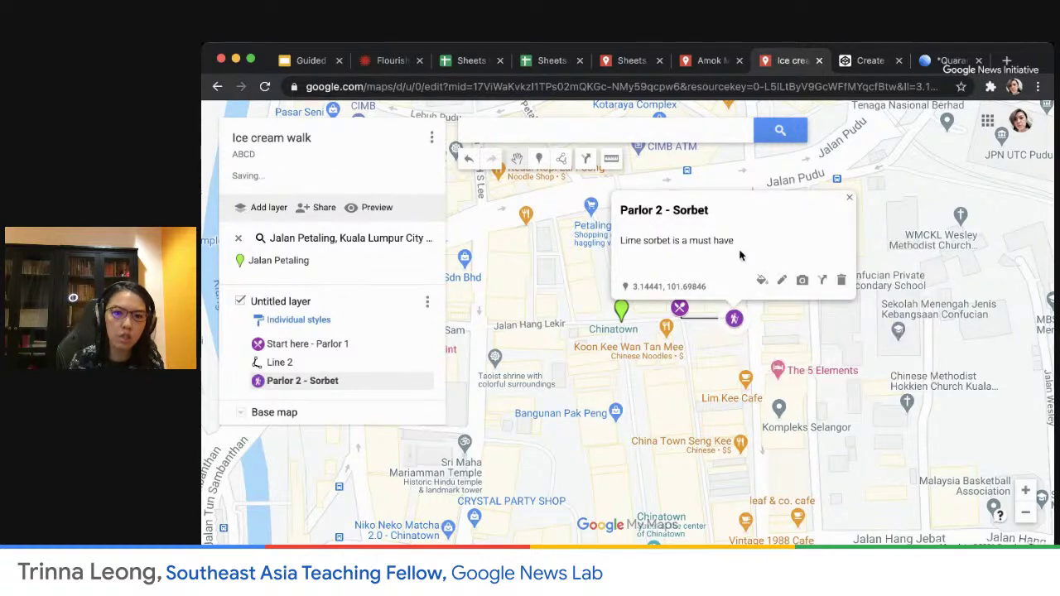
click(816, 339)
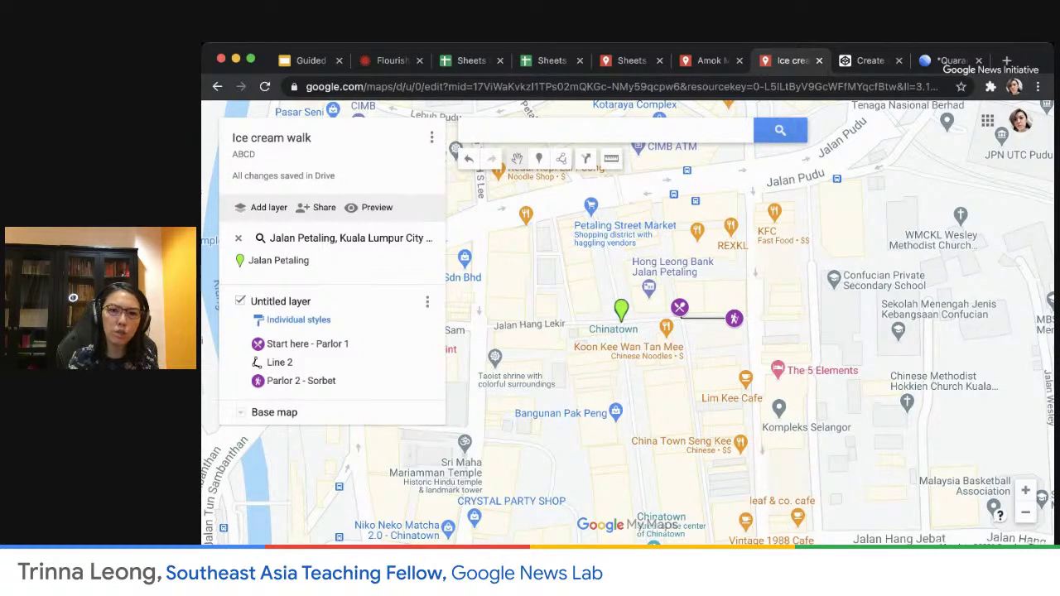
- Examine the finished Amok Man Route map and its embedded version in CodePen, opening the Jalan Pinang marker's details there
click(708, 60)
mouse_move(632, 315)
mouse_down()
mouse_move(671, 333)
mouse_move(648, 313)
mouse_up()
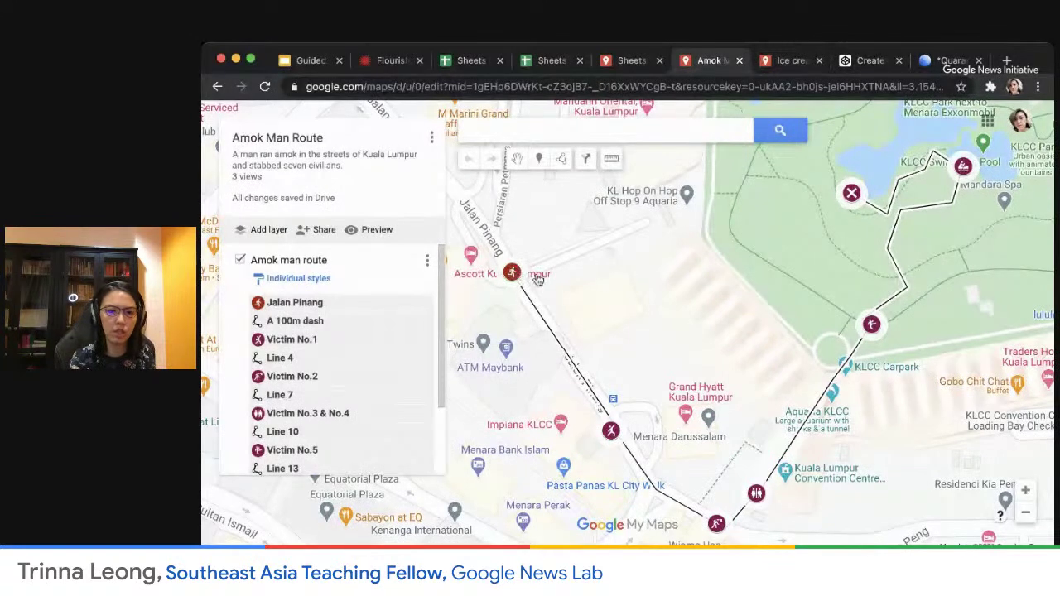
drag(610, 289, 604, 283)
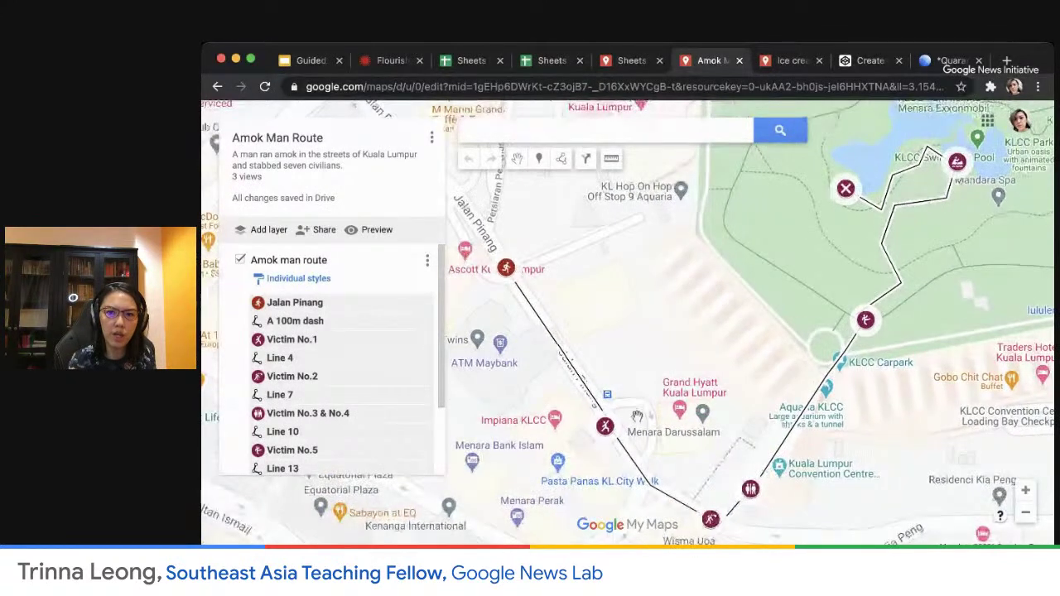
click(871, 62)
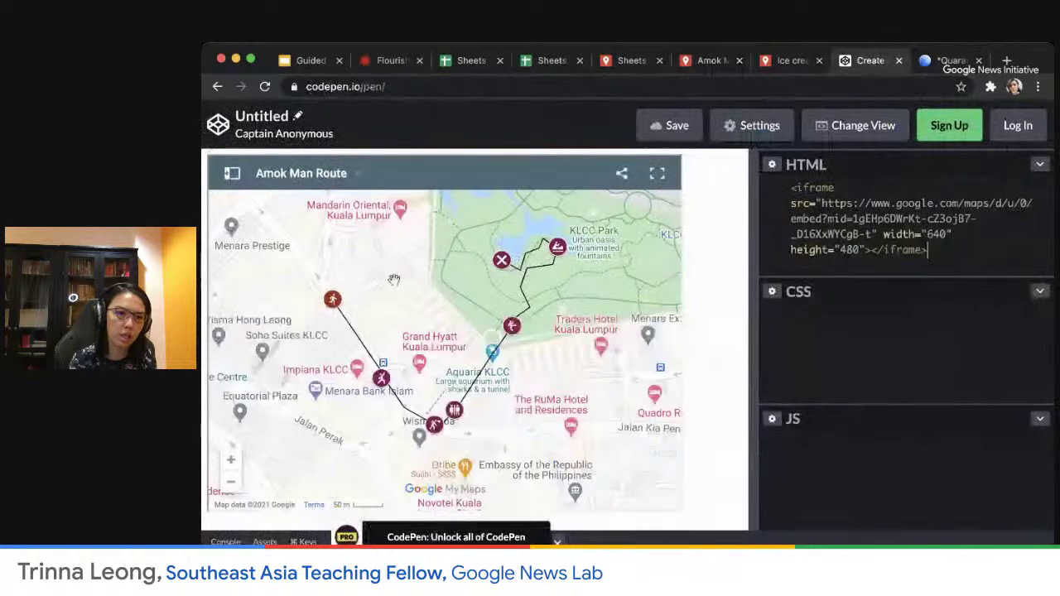
click(332, 298)
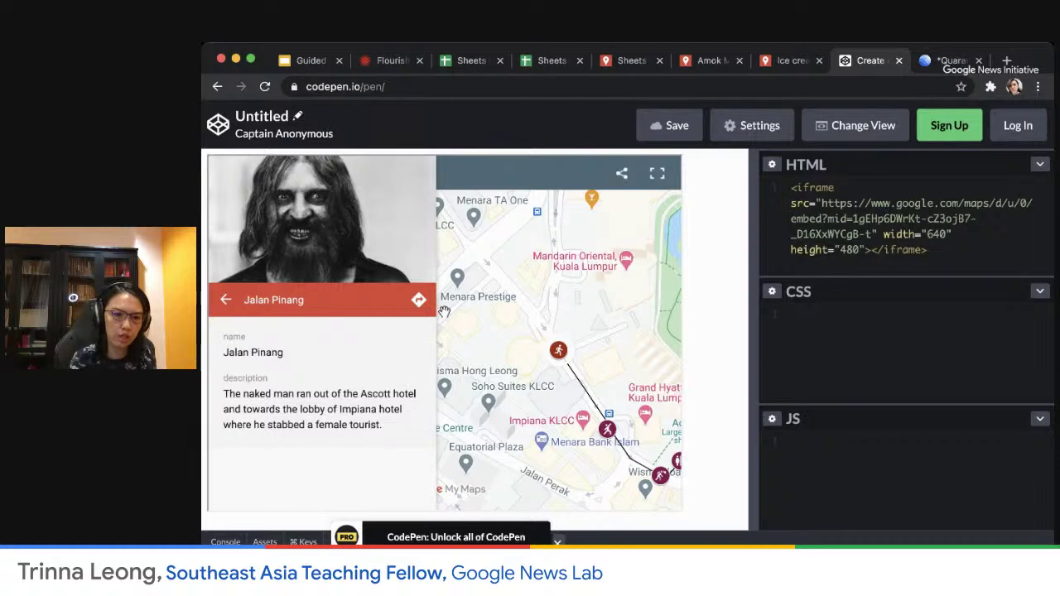
- Examine the details of the Victim No.1 and Arrested! markers in the embedded Amok Man Route map, following the route between them
click(225, 300)
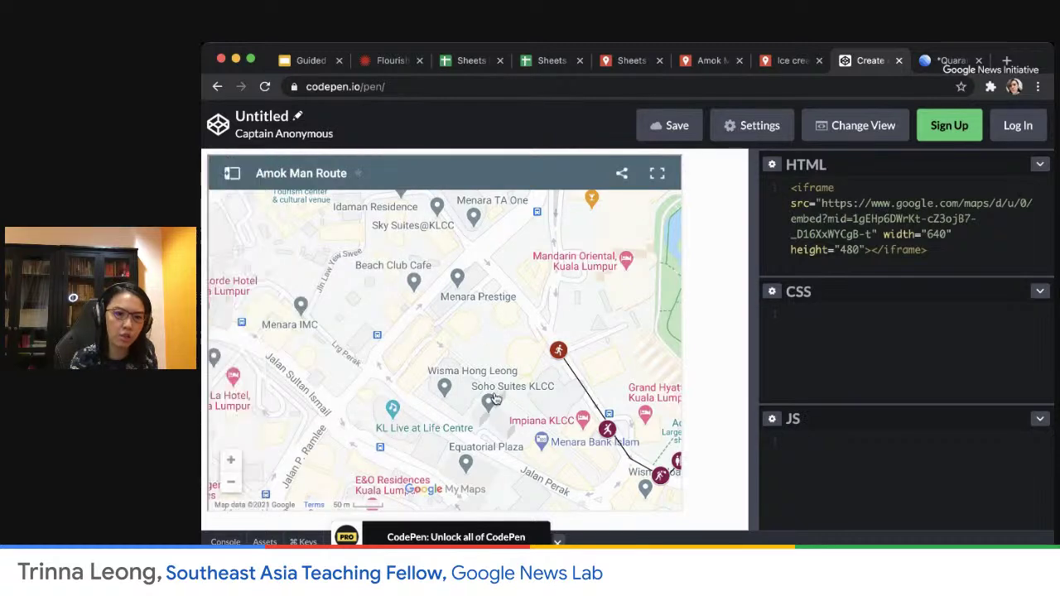
drag(610, 430, 522, 335)
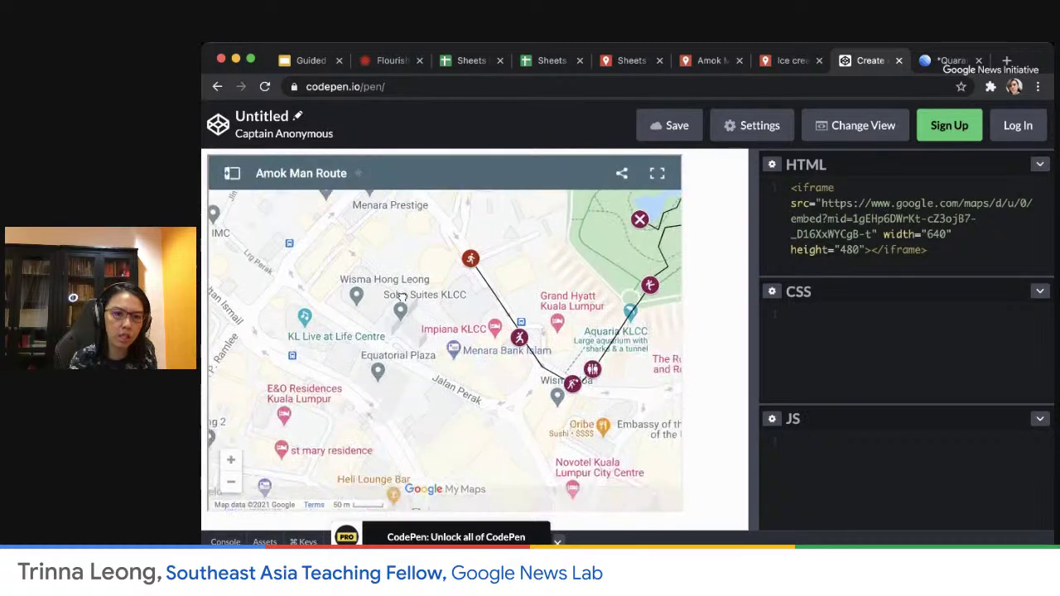
click(521, 337)
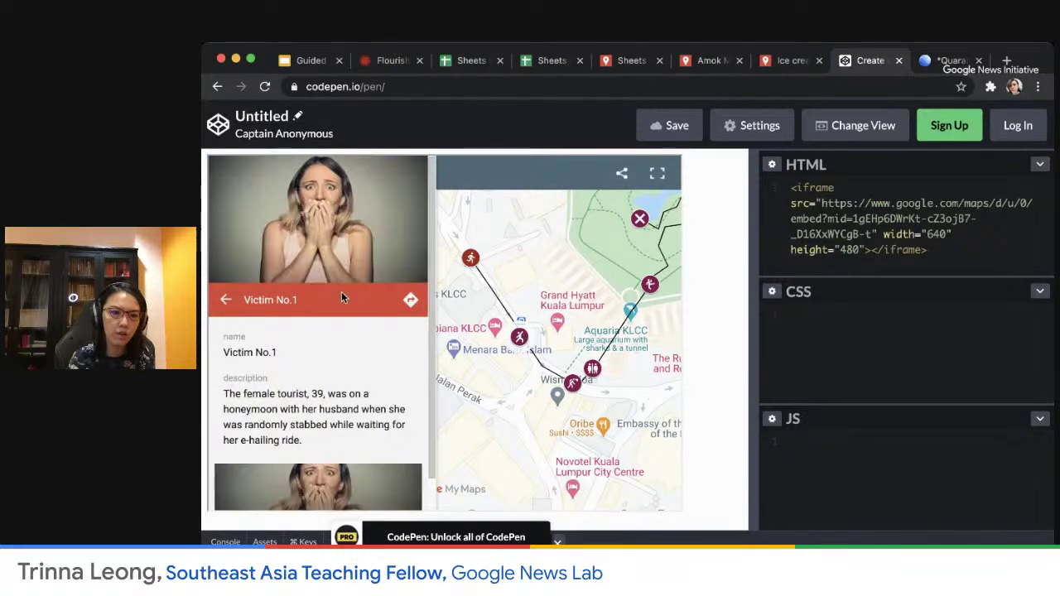
drag(563, 348, 535, 350)
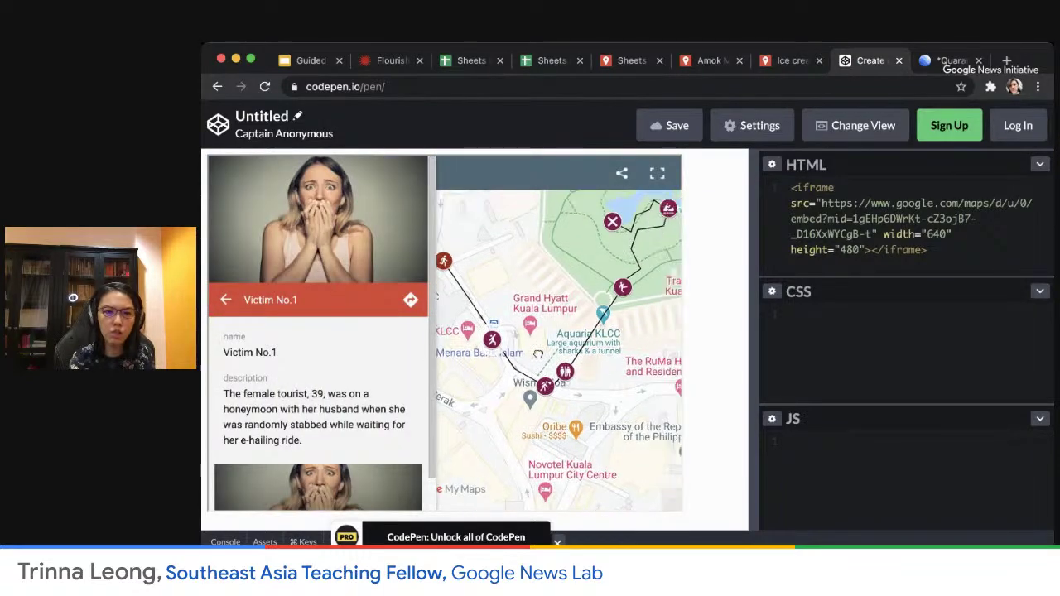
click(226, 300)
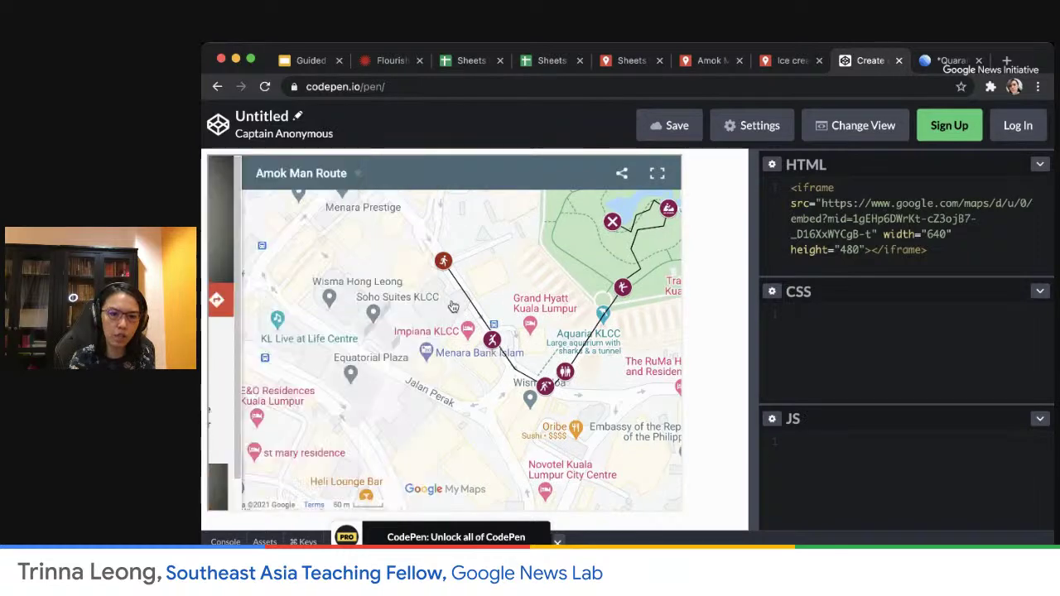
drag(509, 296, 437, 320)
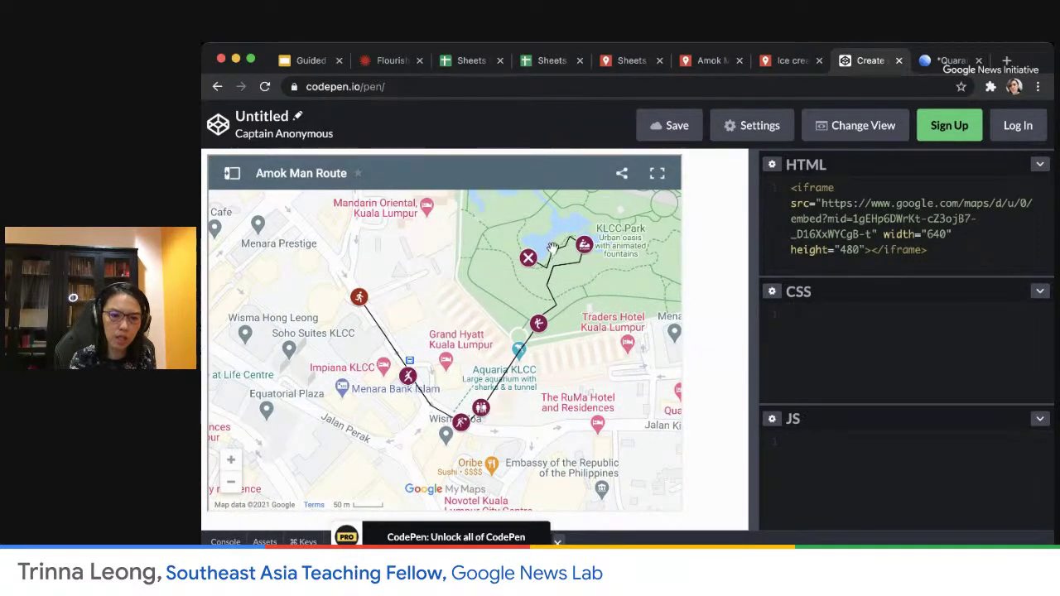
mouse_move(454, 319)
mouse_down()
mouse_move(422, 330)
mouse_move(380, 267)
mouse_move(424, 332)
mouse_move(445, 333)
mouse_up()
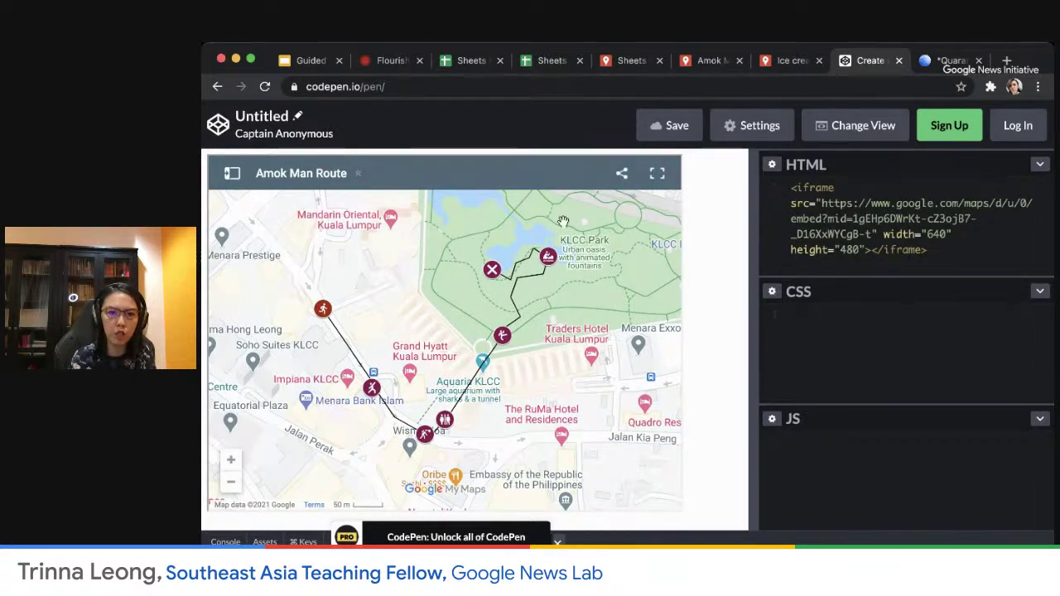
click(492, 271)
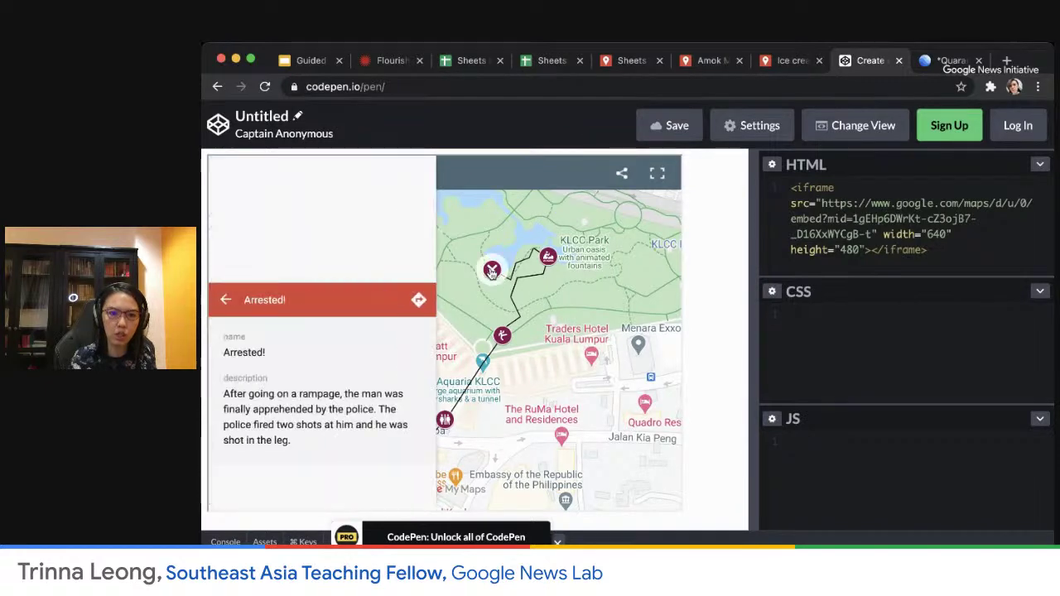
click(226, 300)
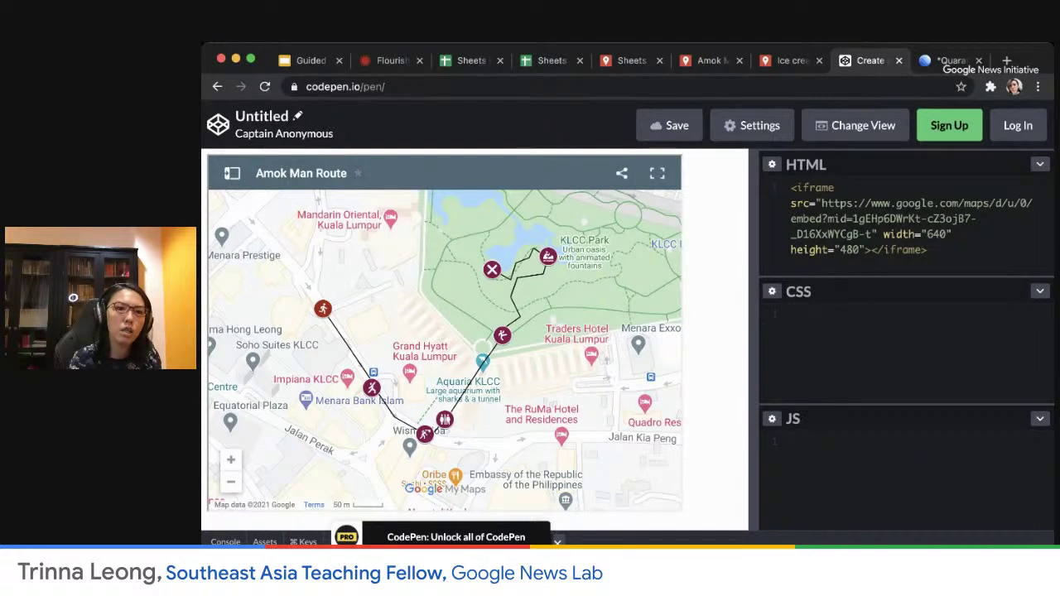
- Switch to the Google Slides presentation and show the "Maps on Flourish" slide of Projection map starting points
click(307, 61)
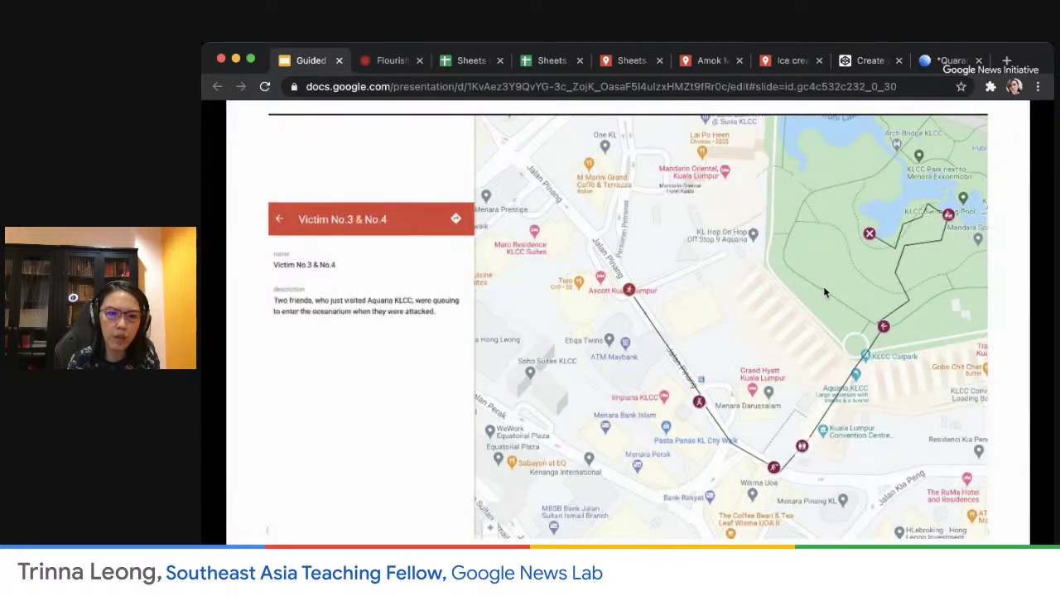
key(Right)
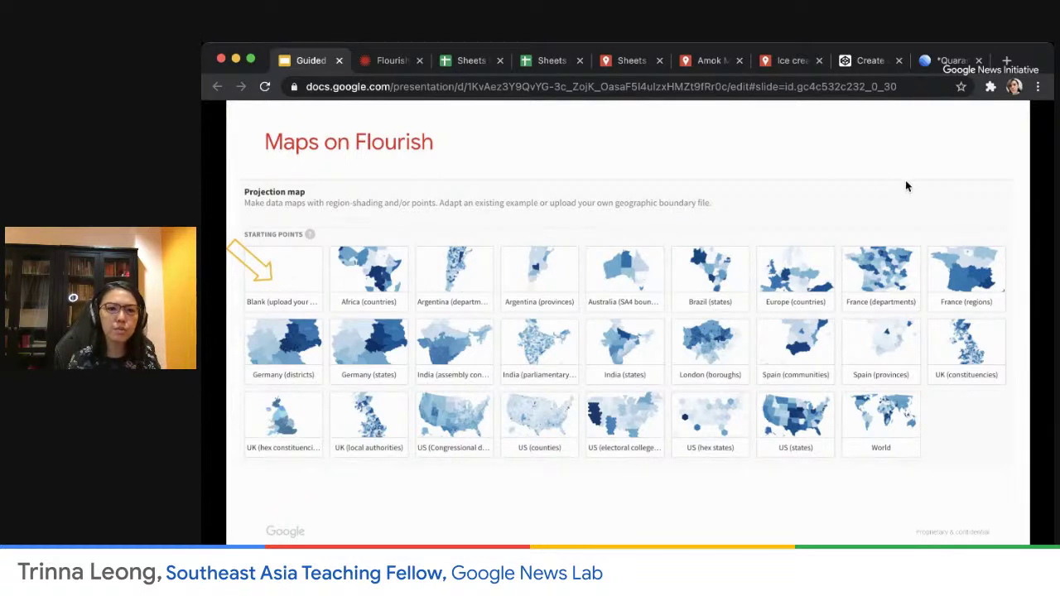
key(Right)
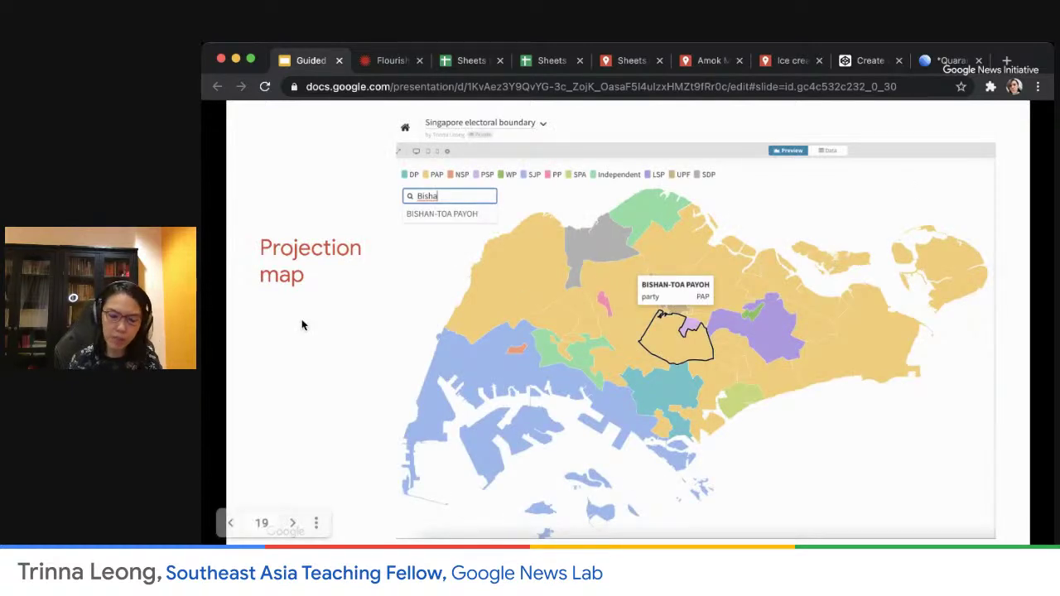
key(Left)
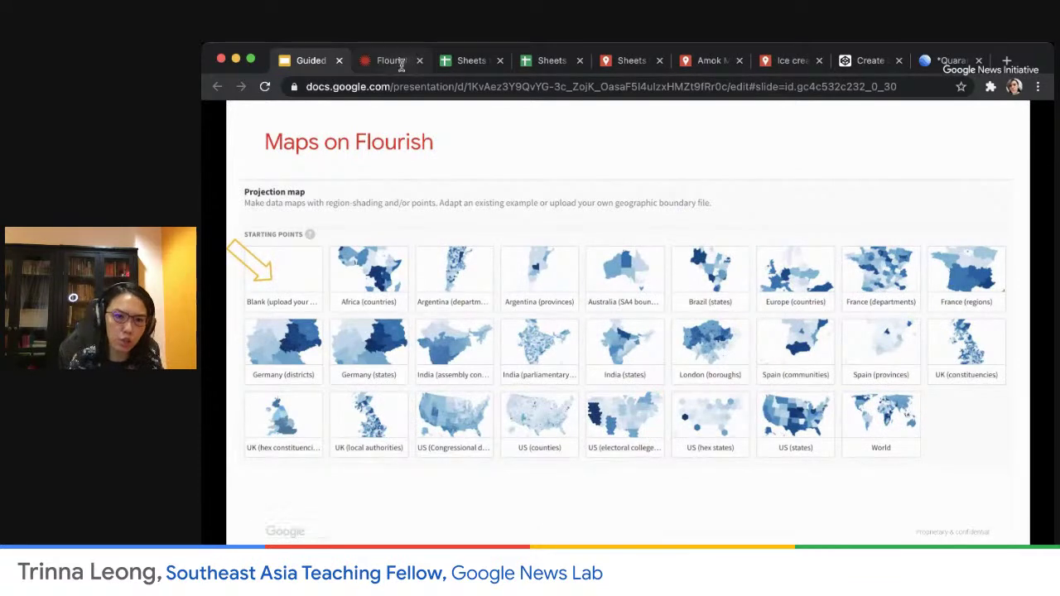
- Switch to Flourish, open the template gallery for a new visualisation and examine the Projection map starting points
click(400, 62)
click(311, 179)
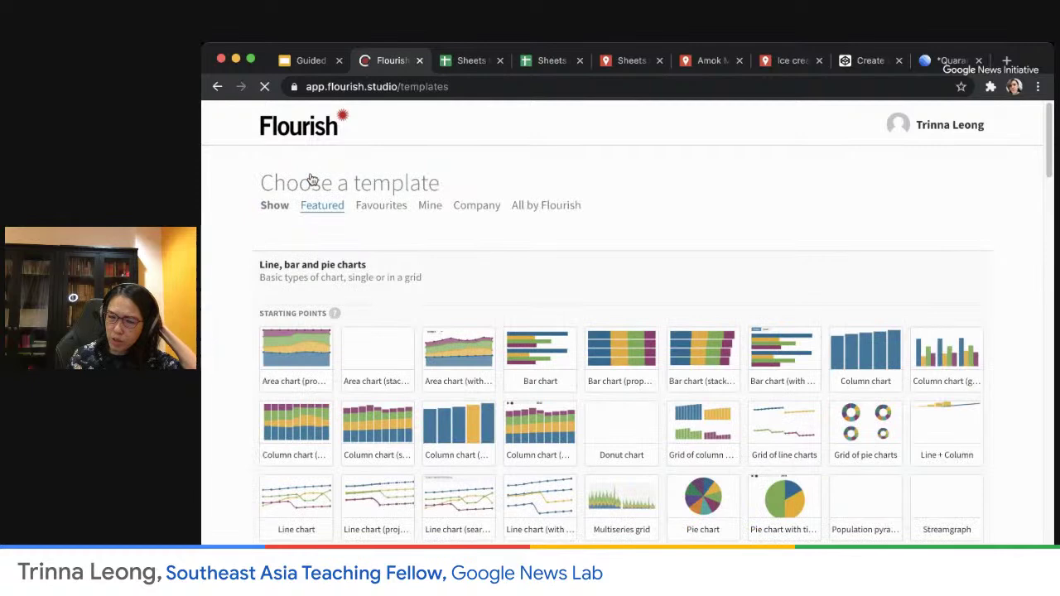
scroll(715, 289, down, 5)
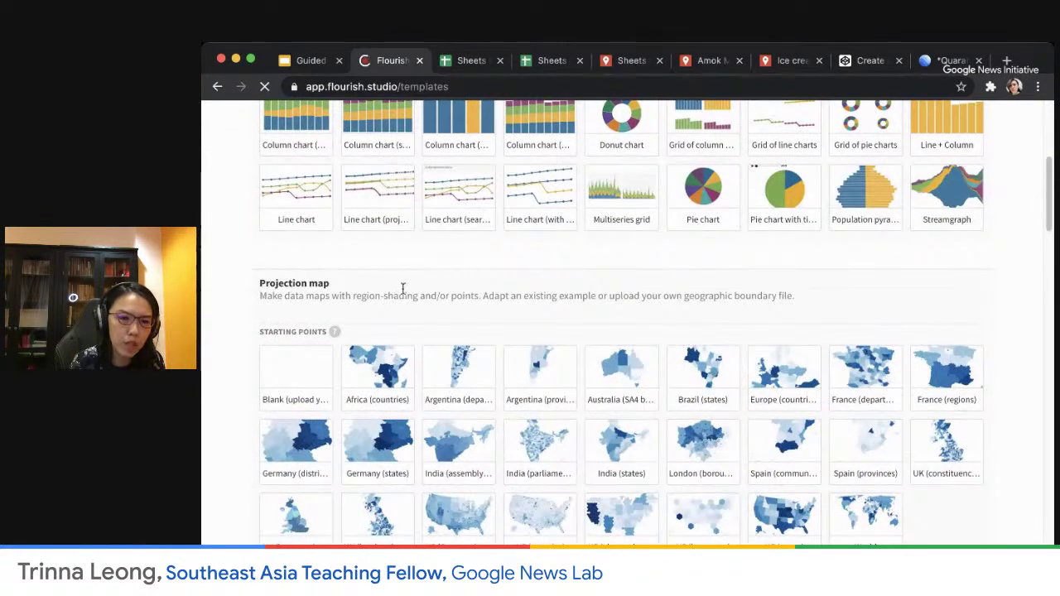
scroll(839, 366, down, 1)
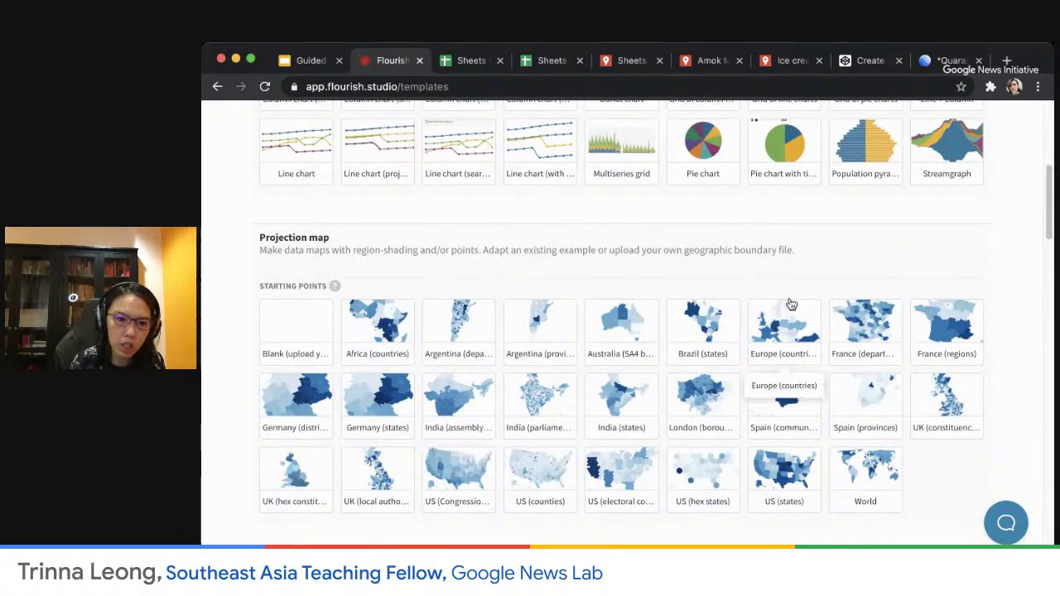
scroll(795, 313, down, 1)
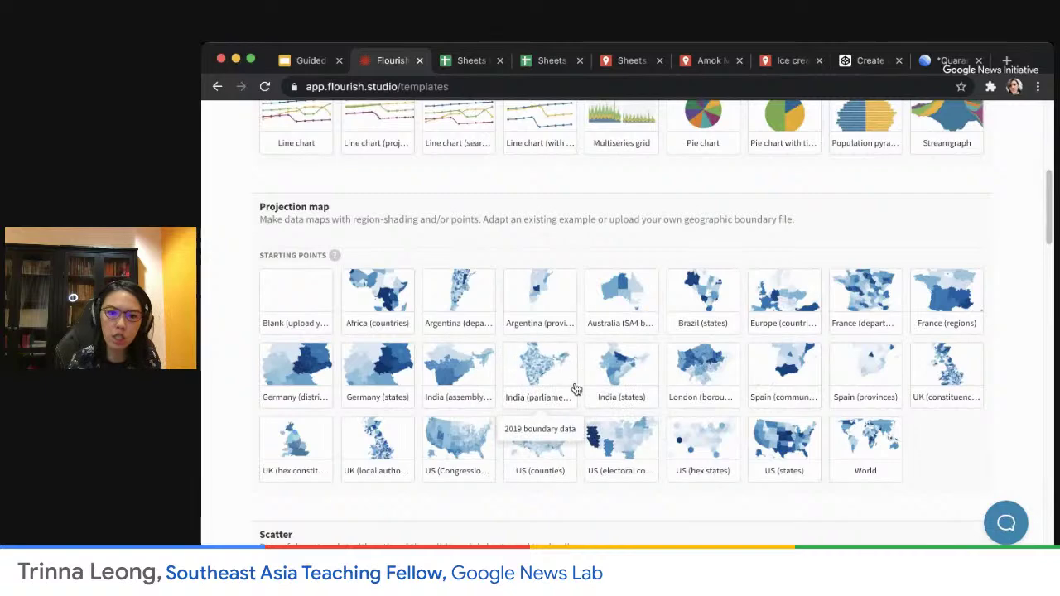
scroll(943, 406, down, 1)
- Browse the 3D map and Marker map templates in the gallery, and return to the Projection map starting points
scroll(944, 407, down, 10)
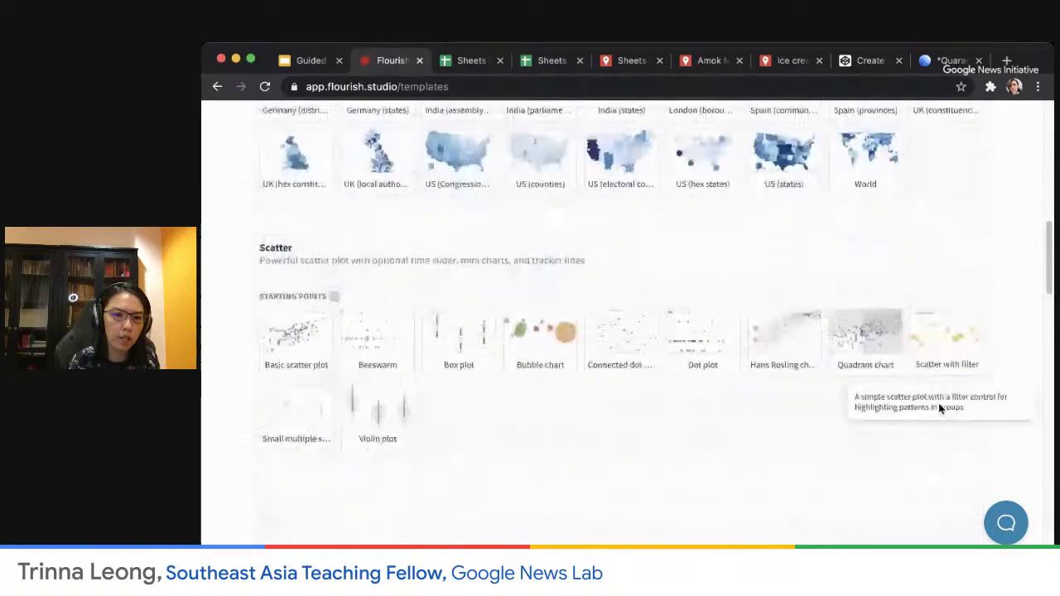
scroll(938, 409, down, 1)
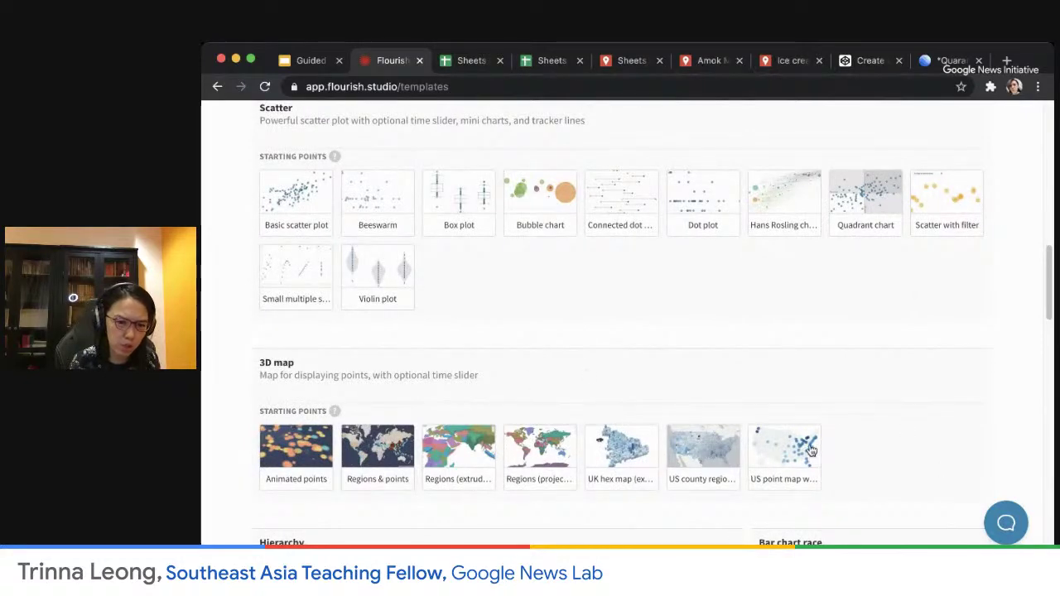
scroll(534, 402, down, 3)
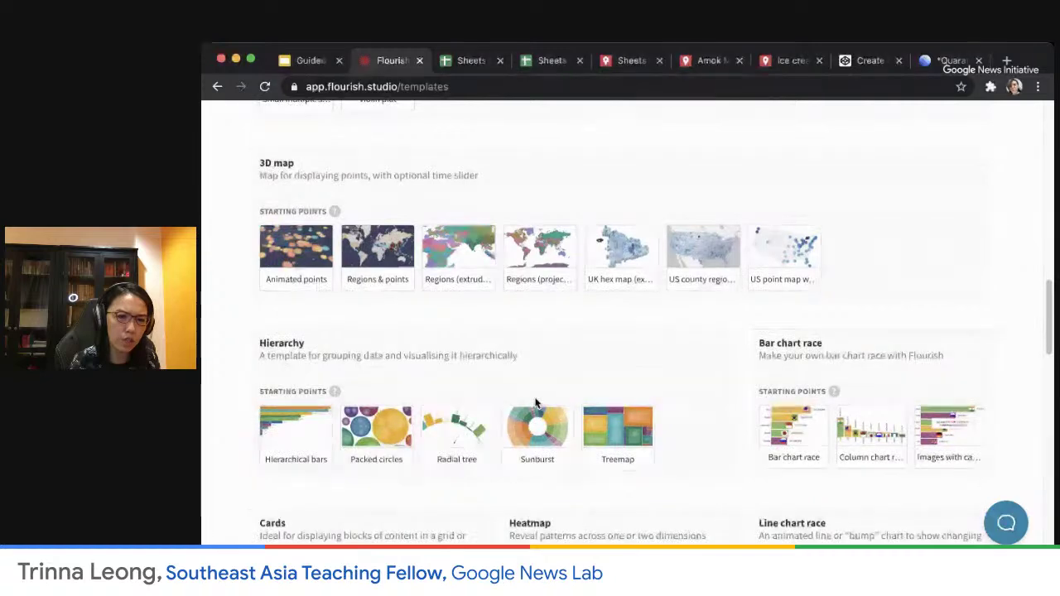
scroll(534, 402, down, 5)
scroll(534, 403, down, 1)
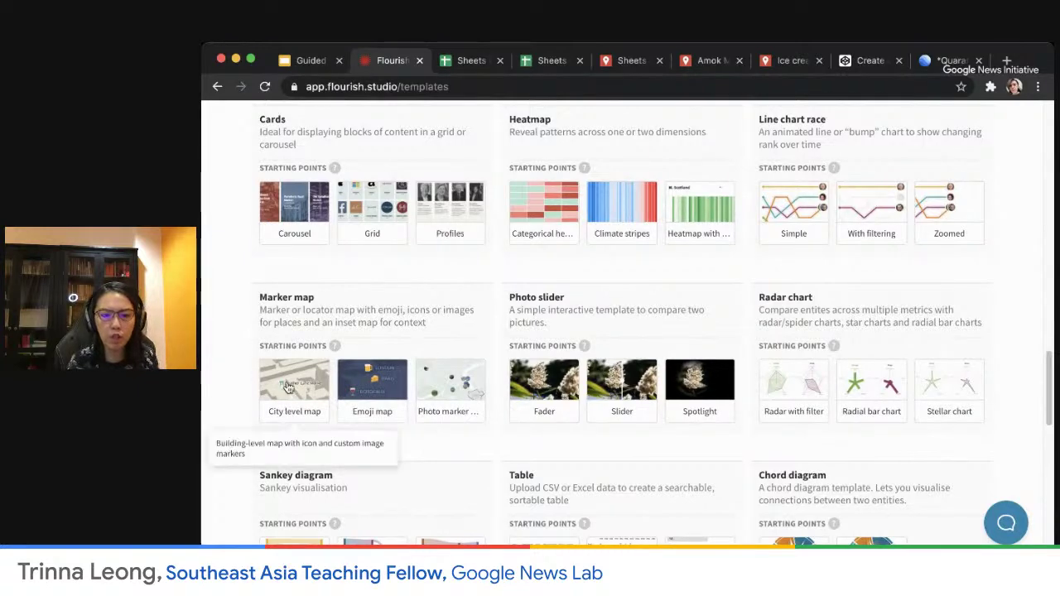
scroll(408, 313, up, 8)
scroll(409, 313, up, 6)
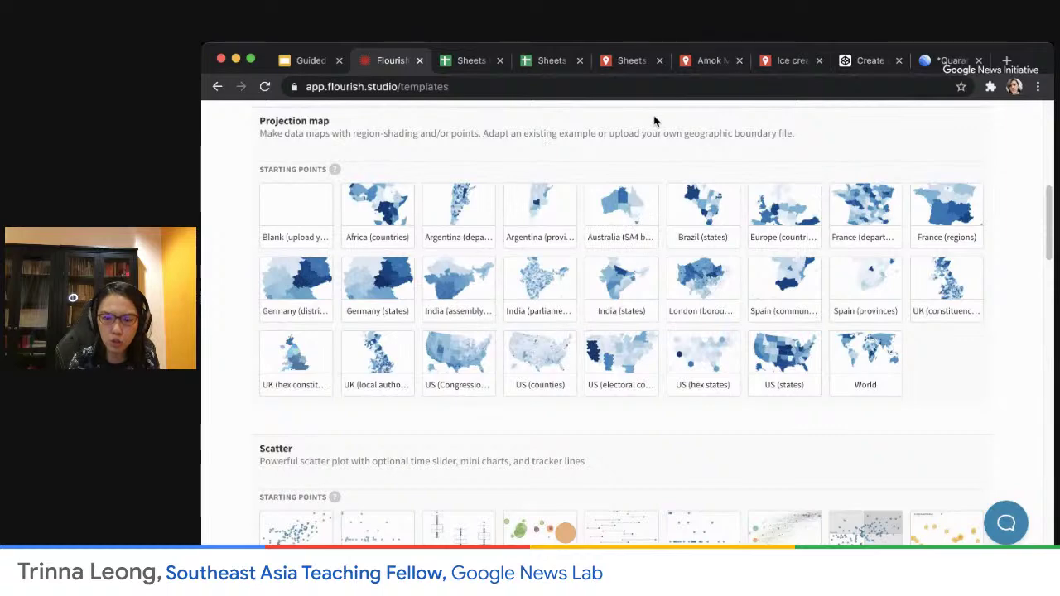
scroll(833, 189, up, 1)
scroll(834, 188, up, 3)
scroll(833, 189, down, 2)
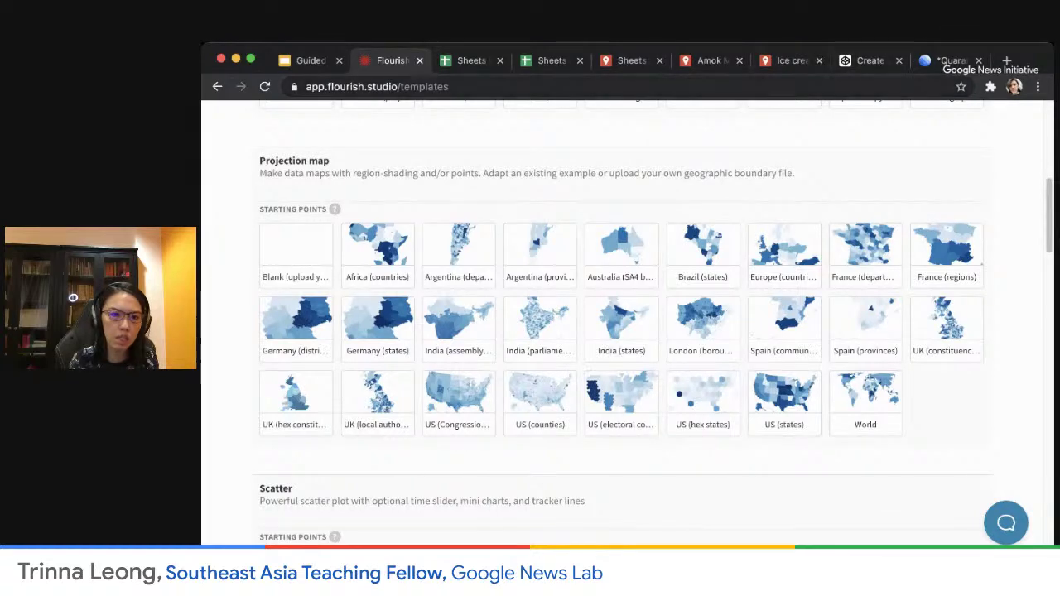
- Show the presentation's Projection map example slide, and open the "Singapore electoral boundary" project in Flourish
click(312, 63)
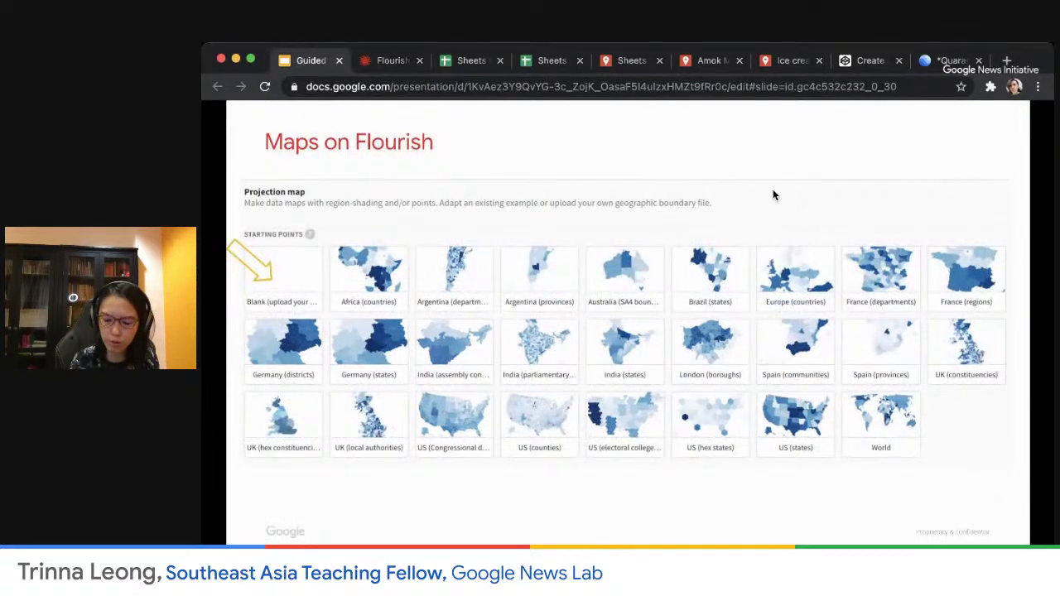
key(Right)
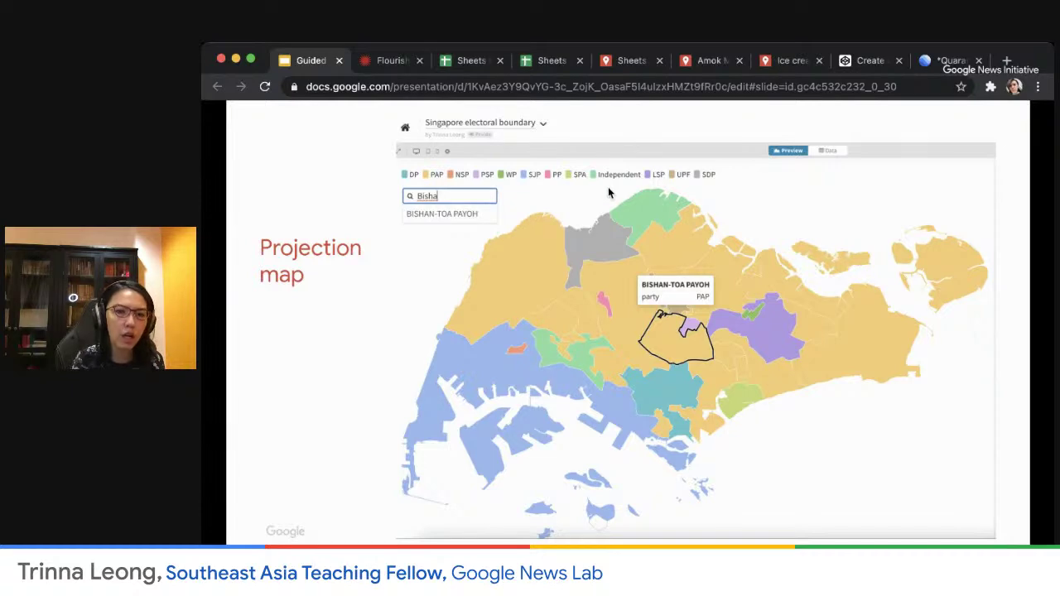
click(391, 63)
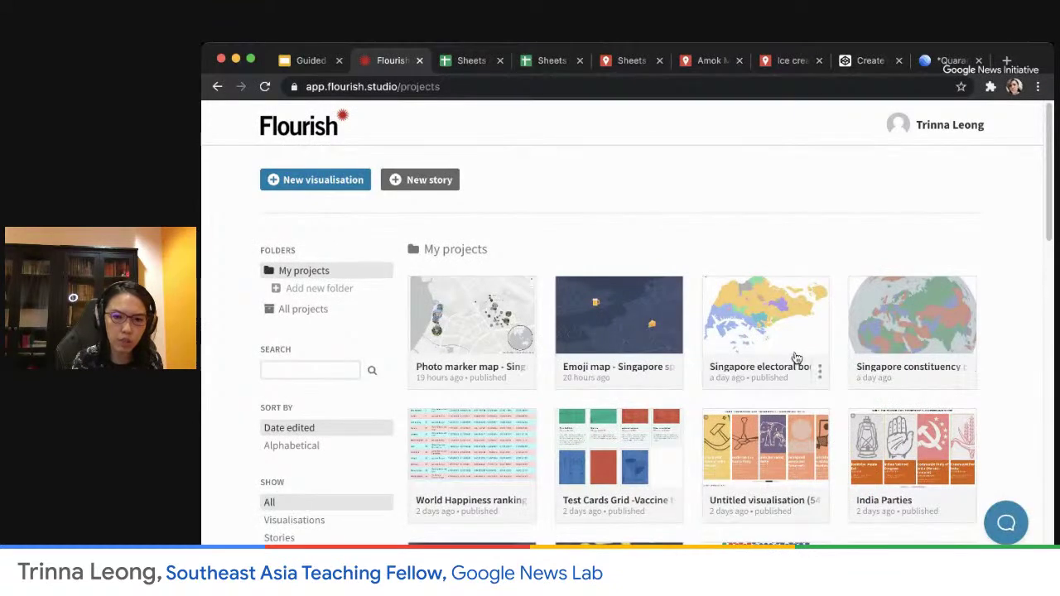
scroll(793, 356, down, 1)
click(754, 321)
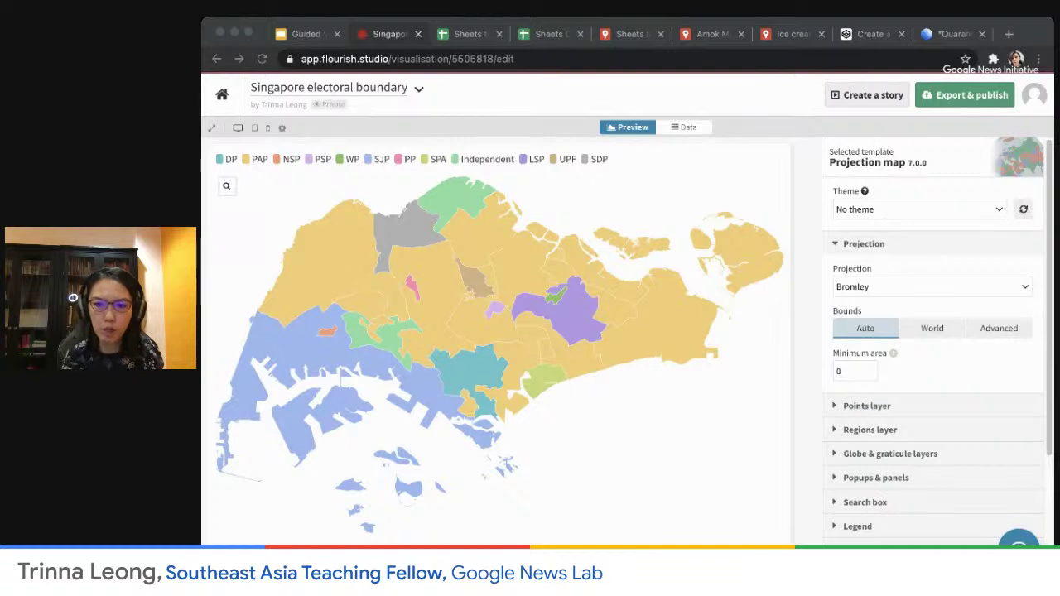
- Examine the Singapore electoral boundary map's region popups and its Regions data sheet, ending on the map preview
click(658, 105)
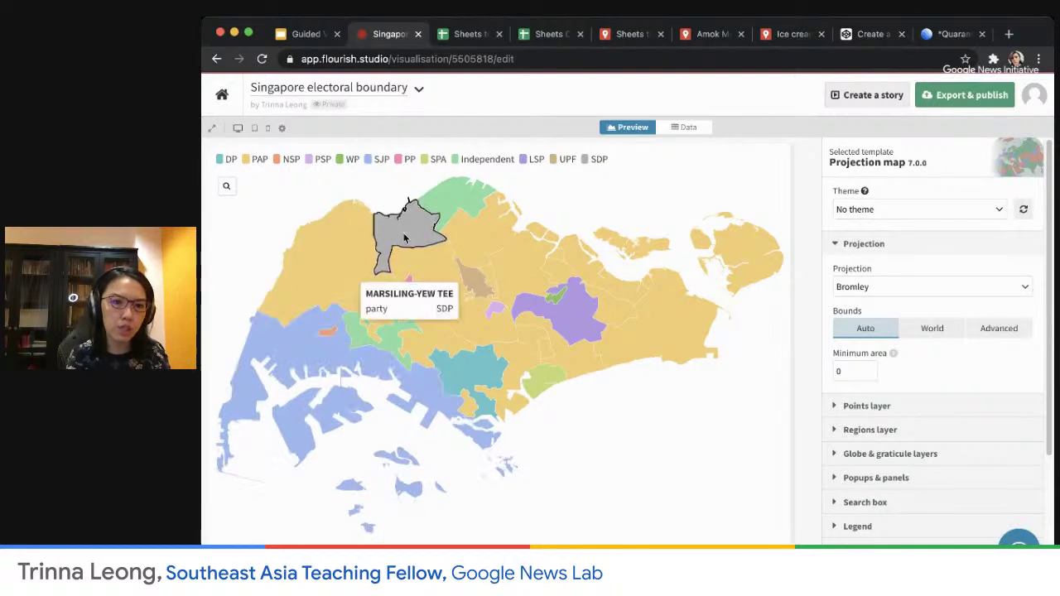
click(691, 129)
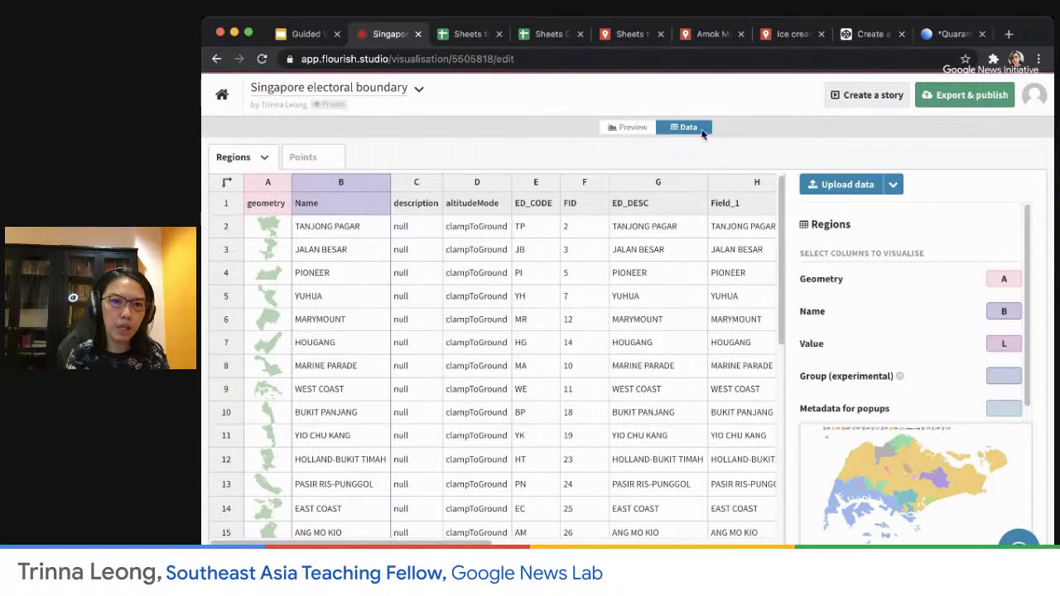
click(626, 128)
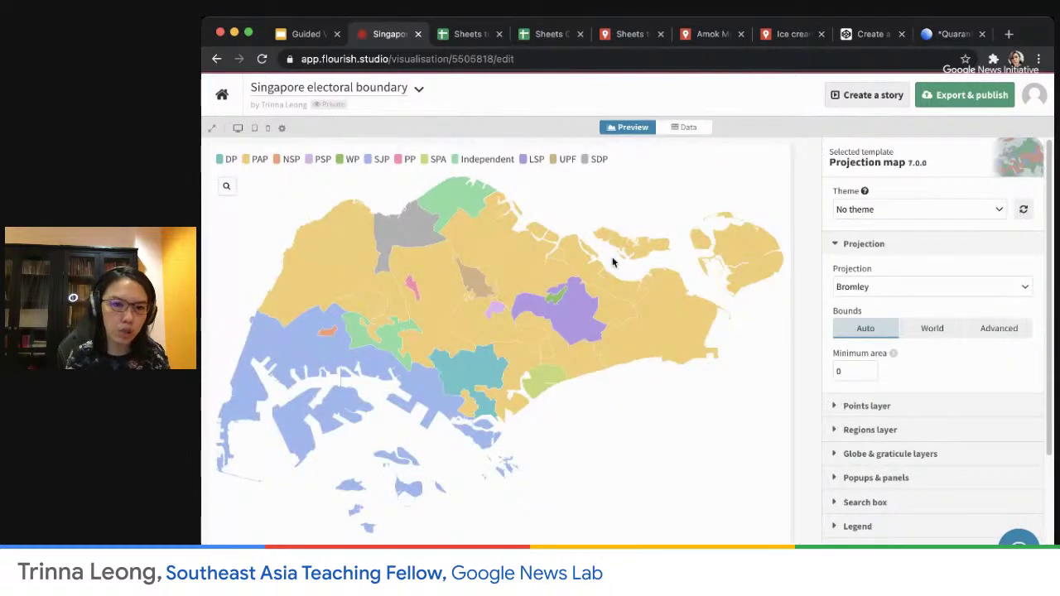
mouse_move(695, 325)
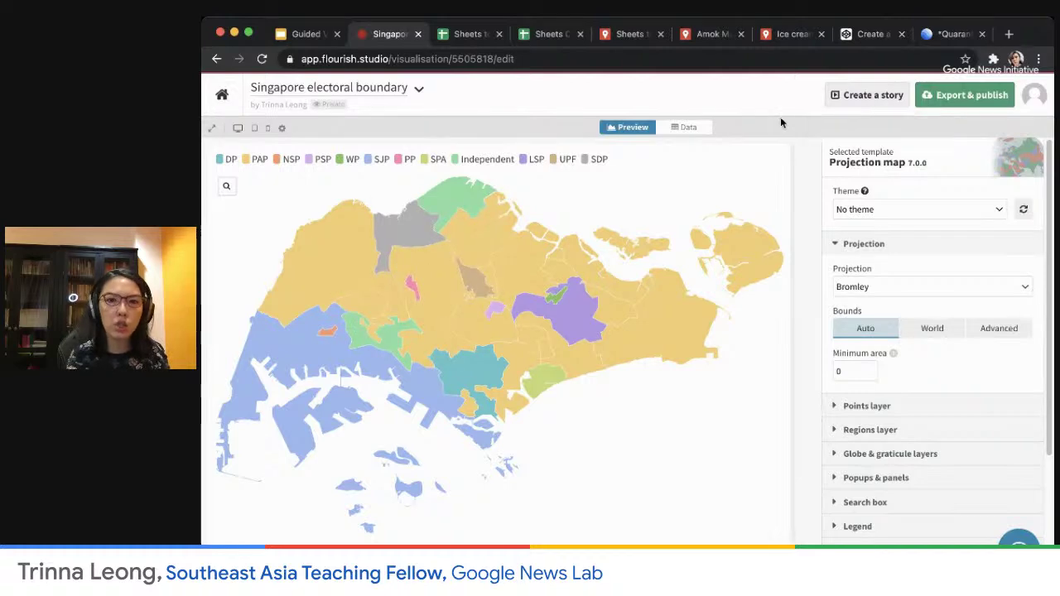
click(694, 130)
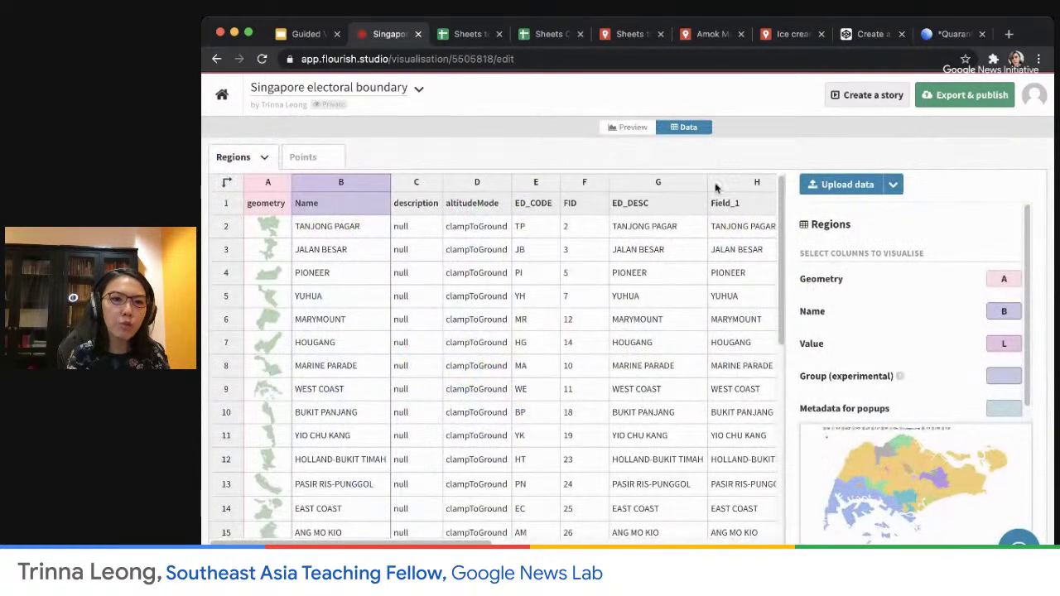
click(619, 128)
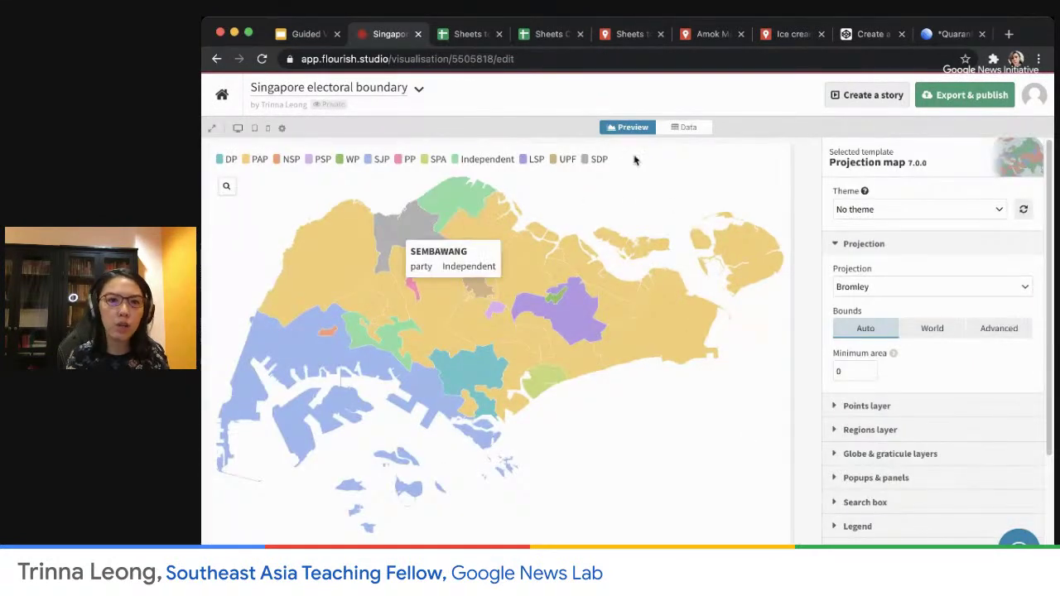
- Return to the projects page and create a new visualisation from the blank Projection map starting point
click(222, 97)
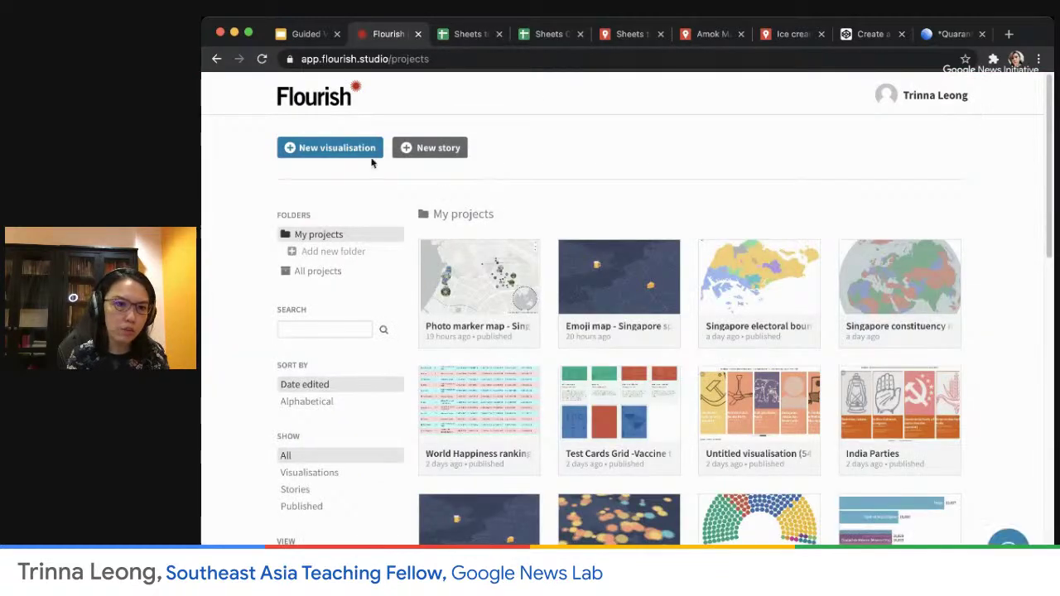
click(338, 149)
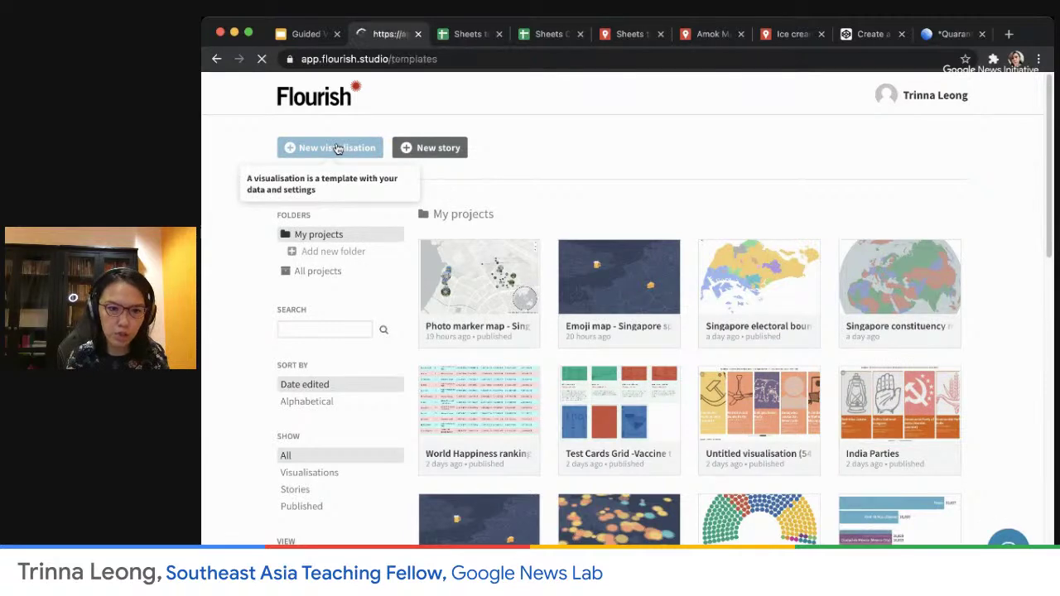
scroll(788, 304, down, 4)
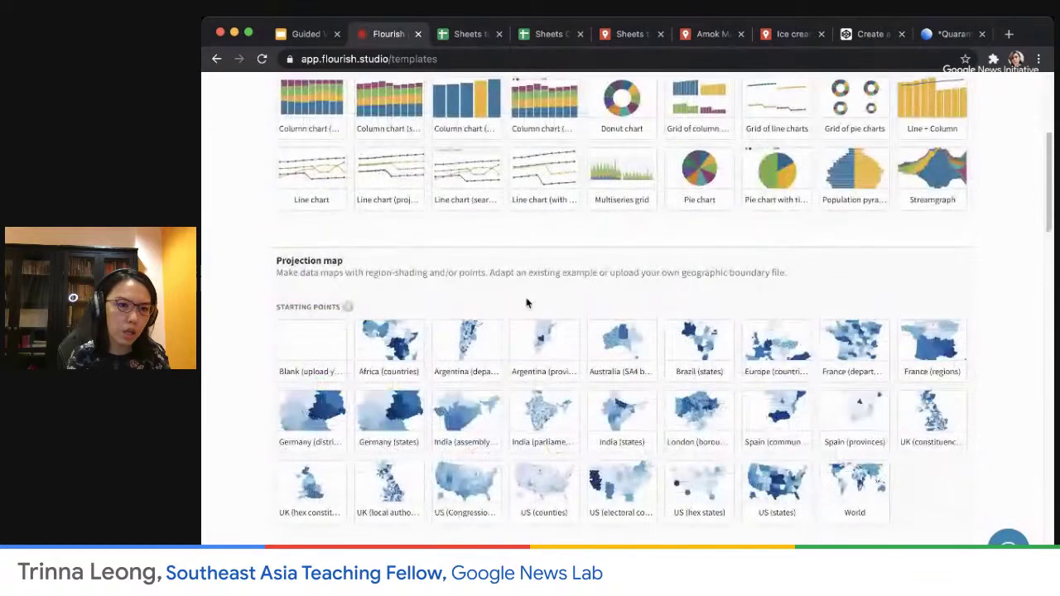
click(319, 353)
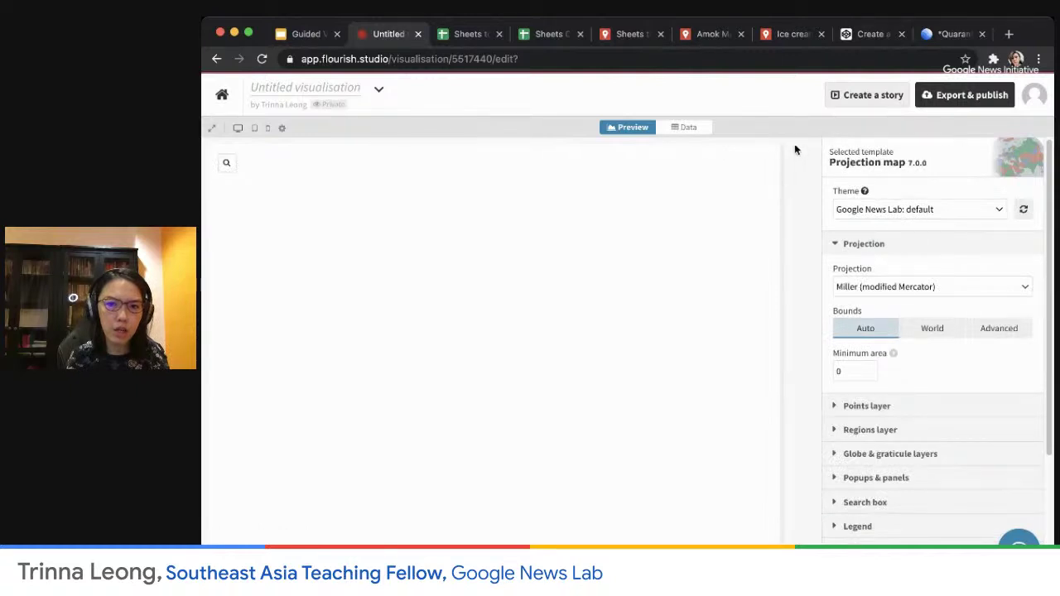
- Upload "electoral-boundary-dataset.geojson" into the Regions data sheet, replacing its current contents, and proceed to column selection
click(692, 130)
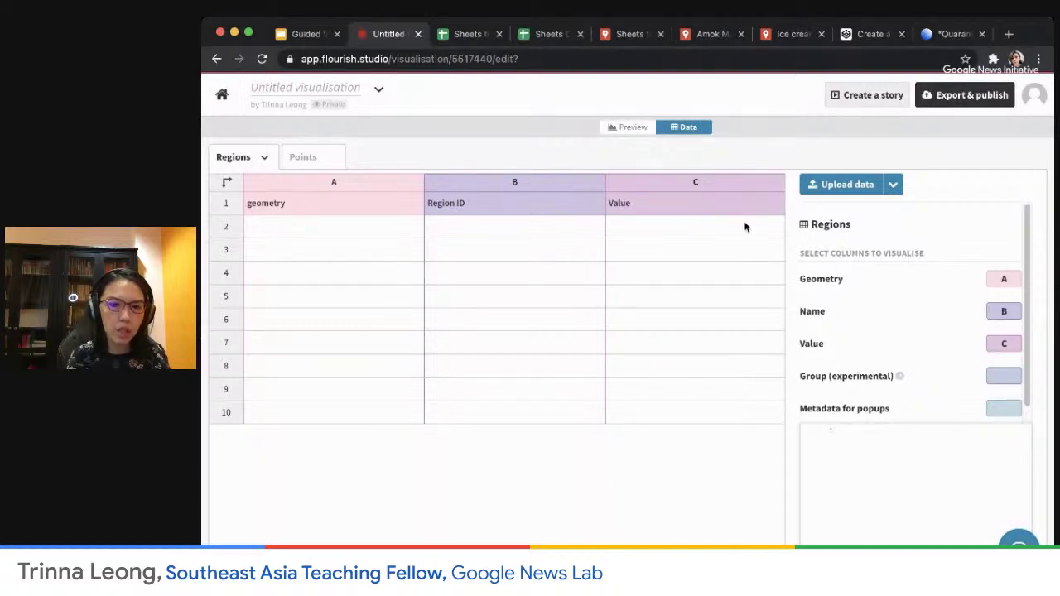
click(847, 185)
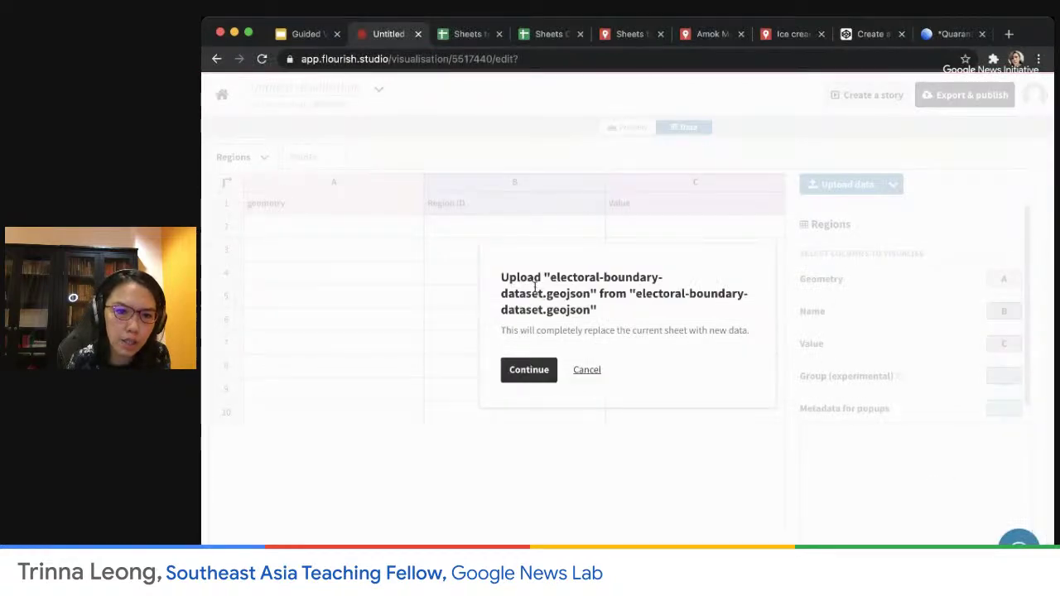
click(529, 370)
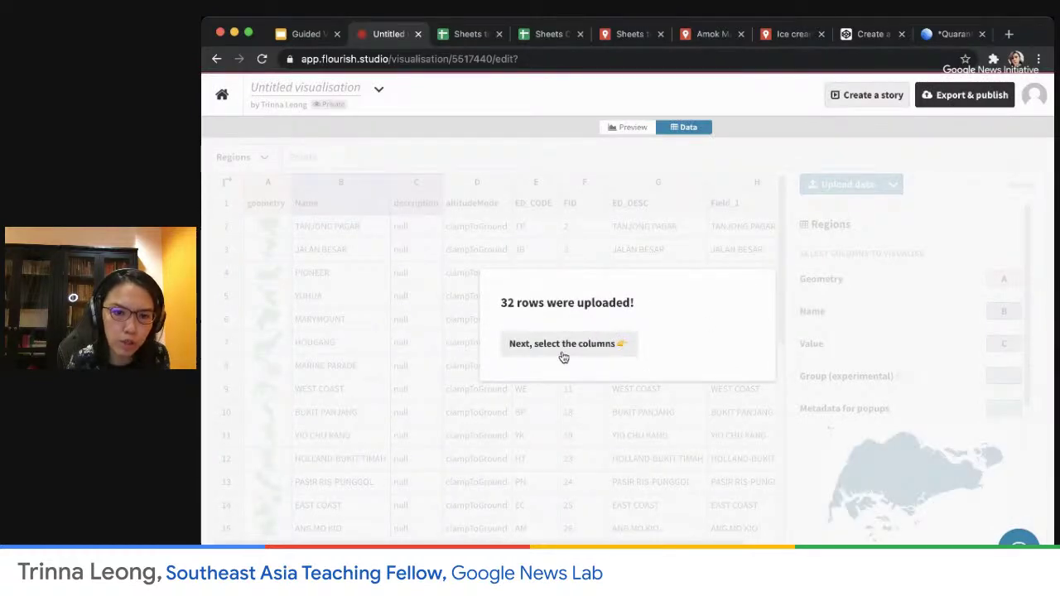
click(605, 351)
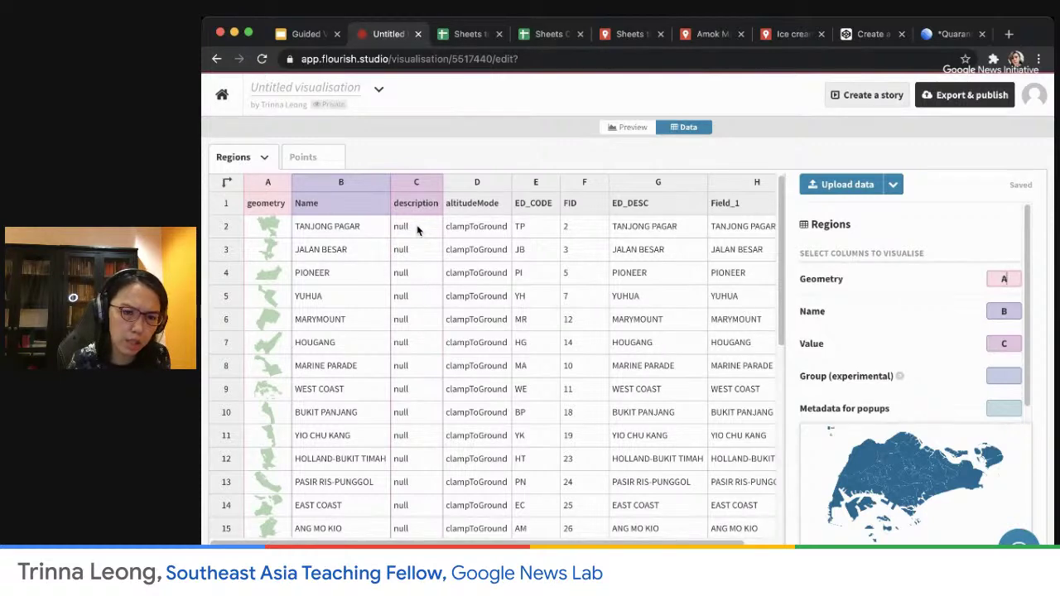
- Clear the Regions sheet's Value column assignment, and set the theme to "No theme" in the map preview
click(1012, 345)
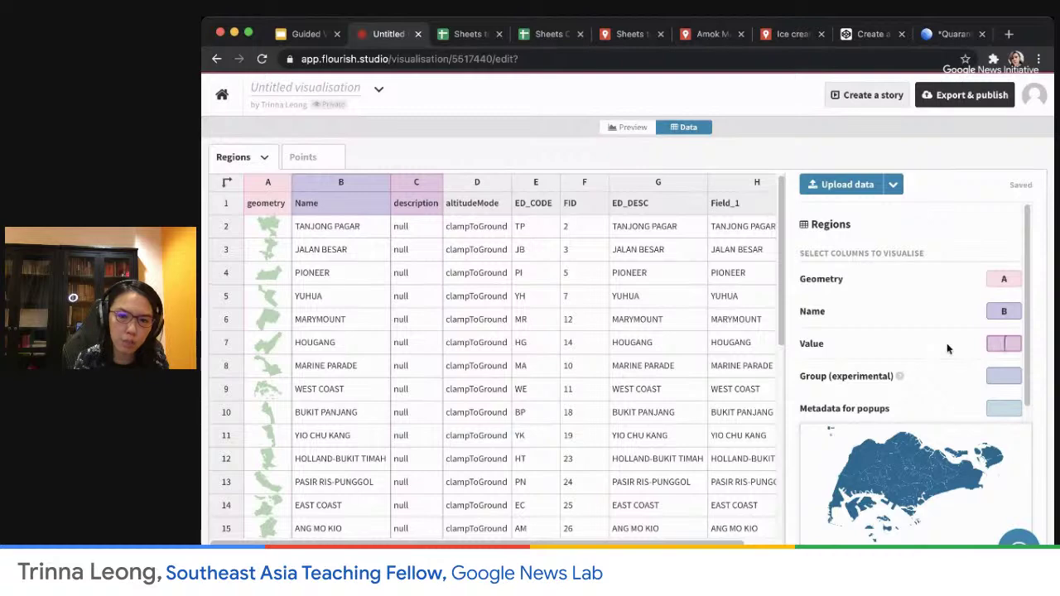
key(BackSpace)
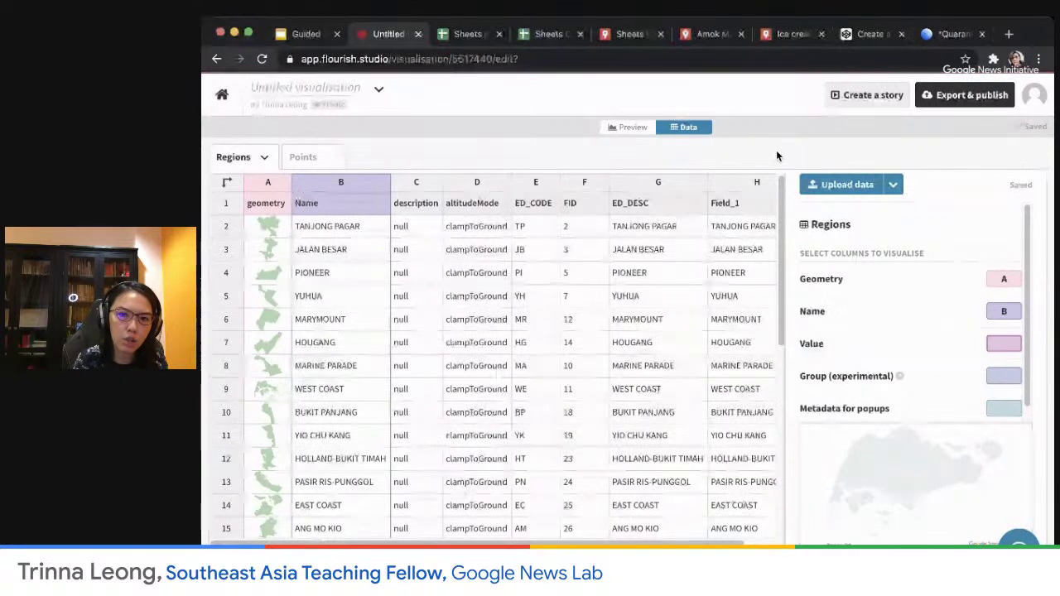
click(627, 127)
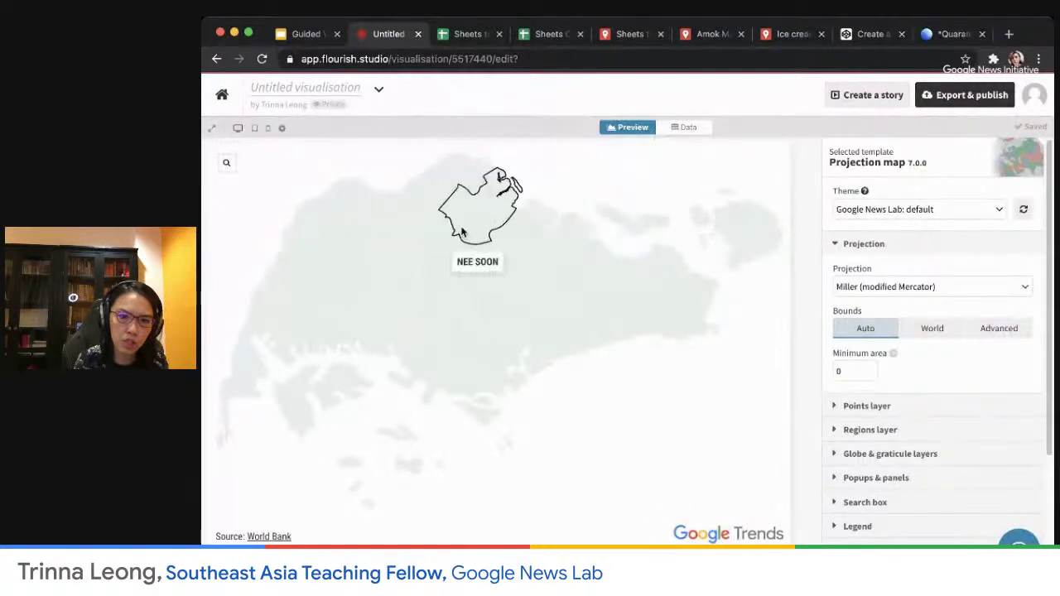
click(999, 208)
click(983, 231)
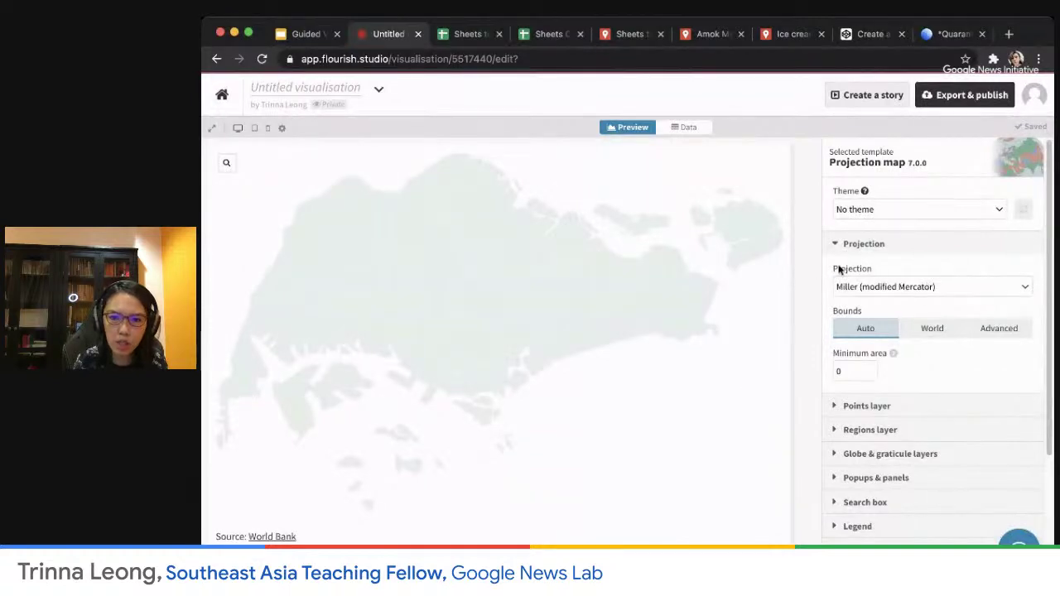
- Try the Baker, Braun's Stereographic and Craster Parabolic projections on the Singapore map
click(1026, 286)
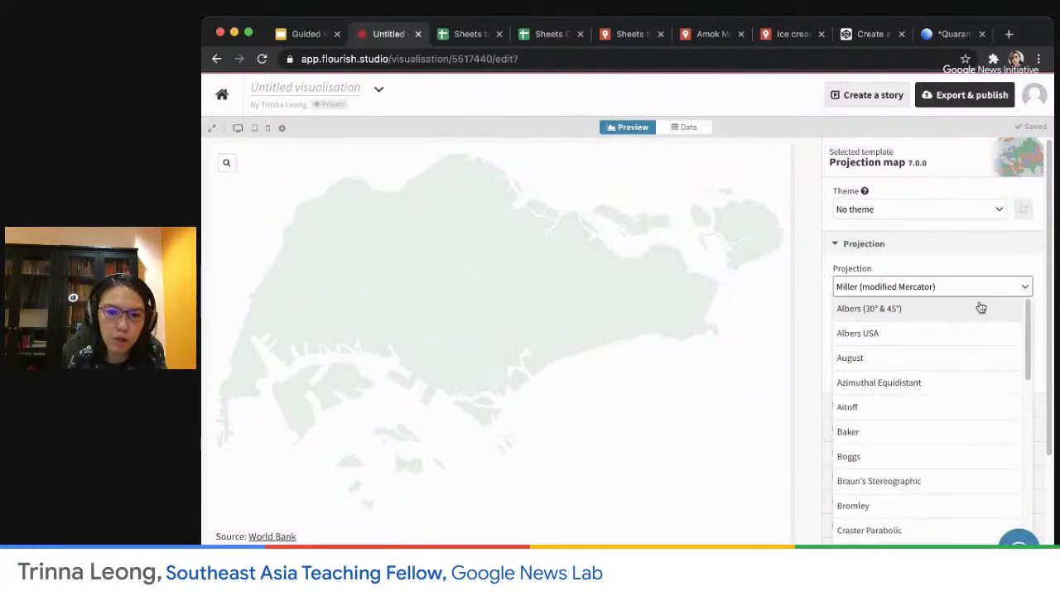
click(943, 430)
click(1026, 286)
click(932, 485)
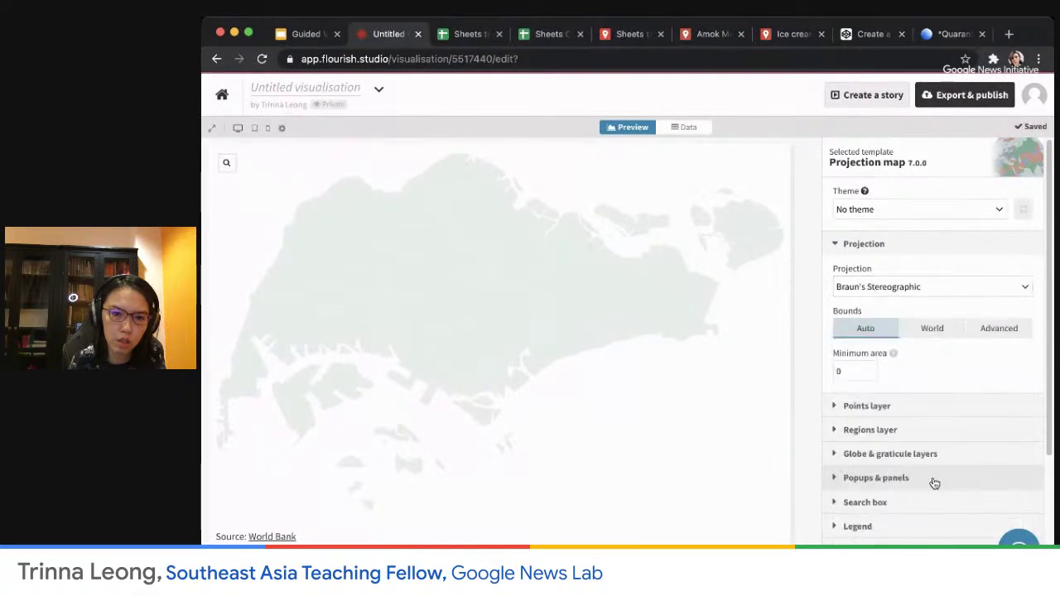
click(1024, 286)
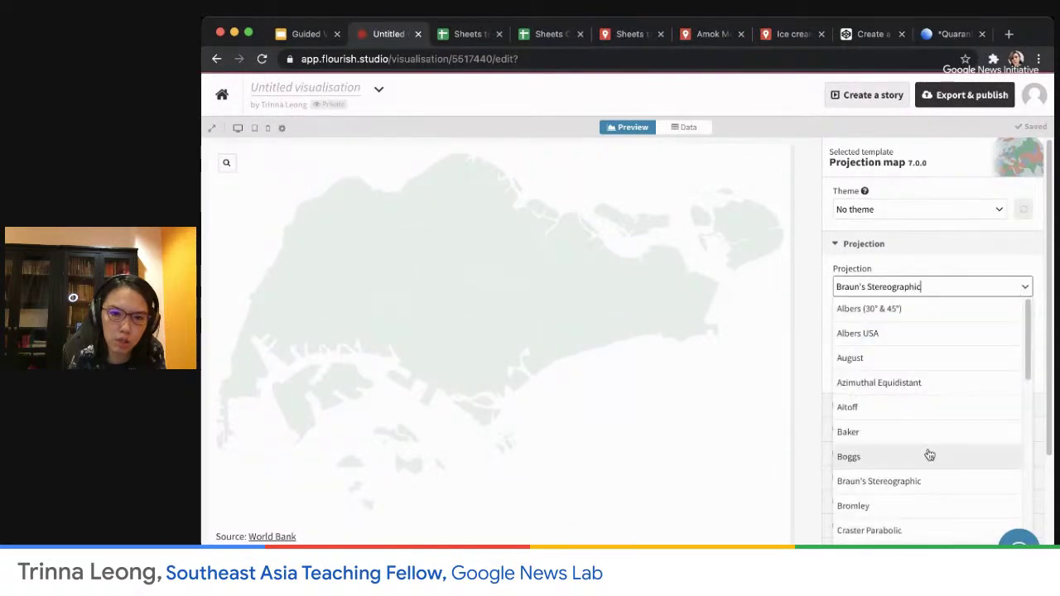
click(925, 530)
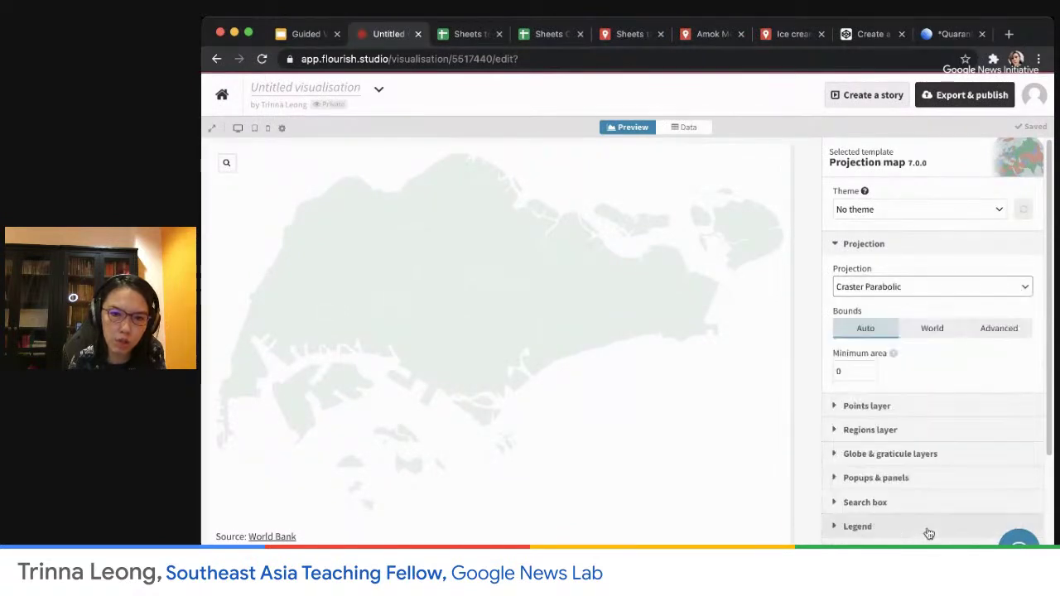
- Set the map's projection to Gnomonic
click(1027, 286)
scroll(943, 500, down, 5)
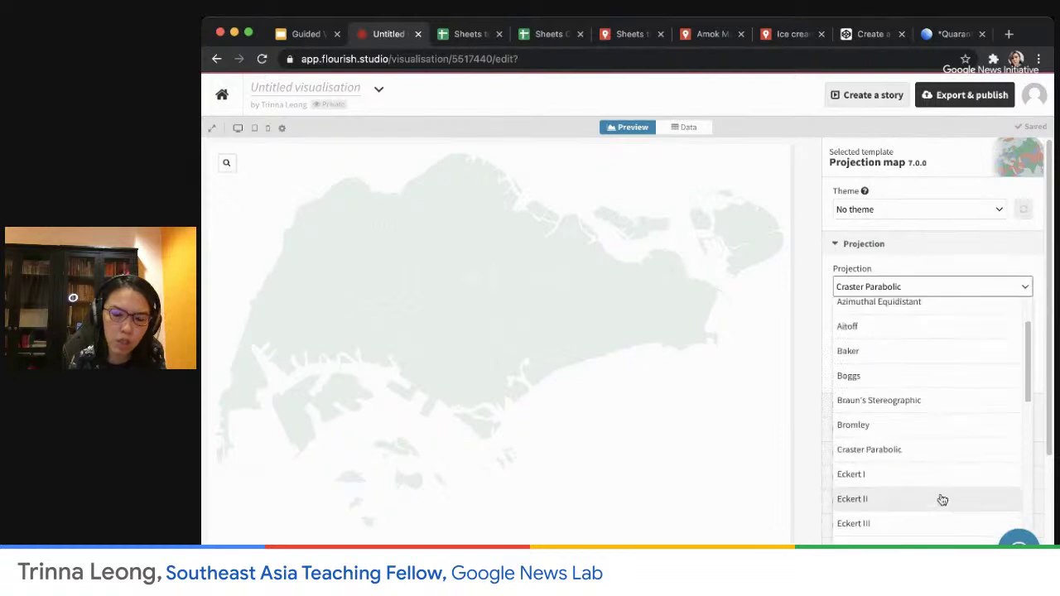
scroll(942, 500, down, 3)
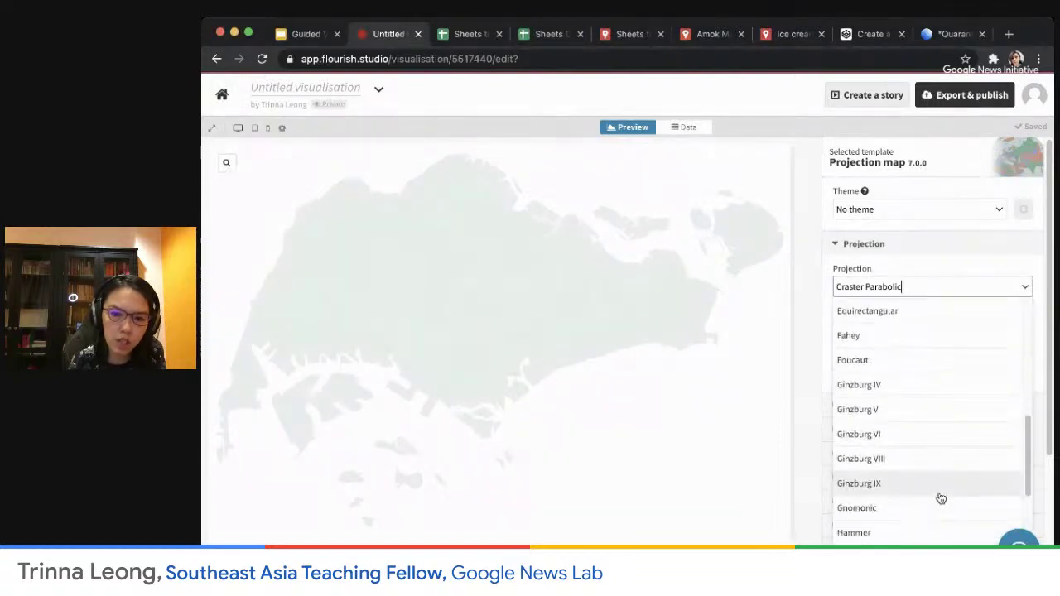
click(933, 497)
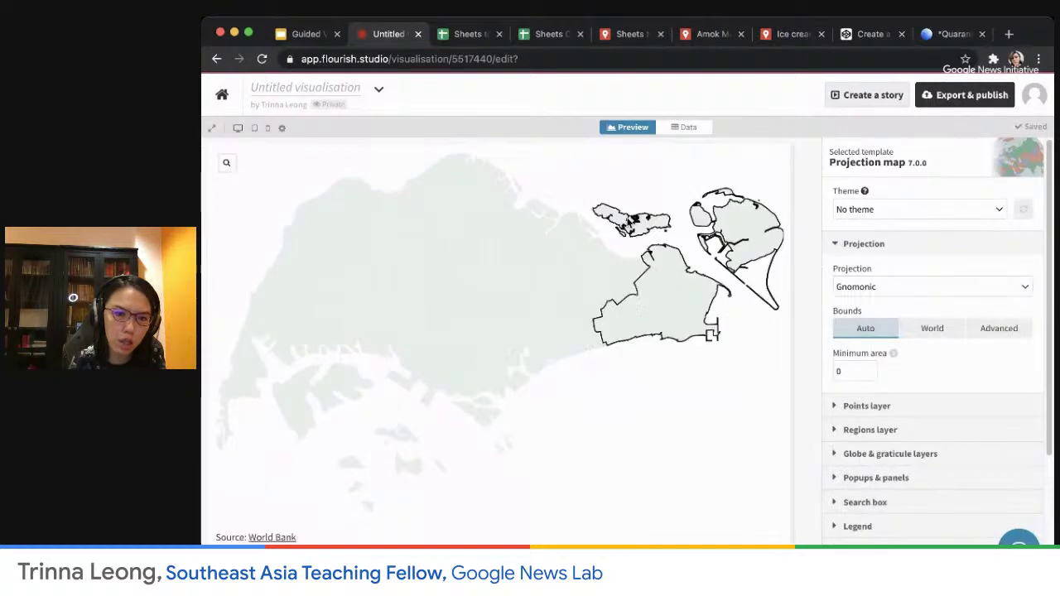
- Set the Regions layer's fill to light green, and compare the map with region outlines off and on, leaving them on
click(834, 432)
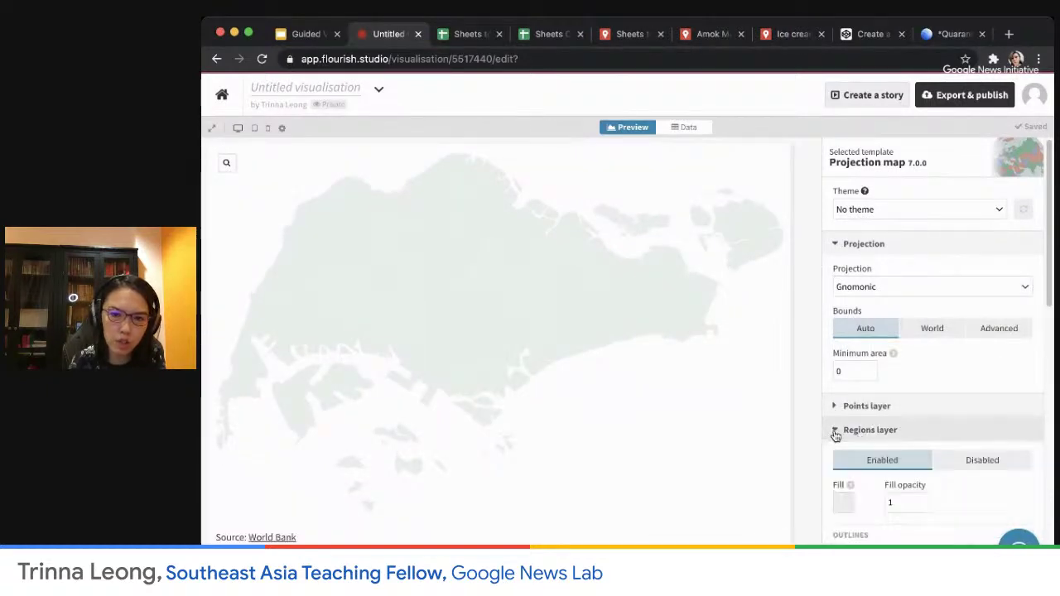
scroll(938, 438, down, 1)
scroll(938, 437, down, 3)
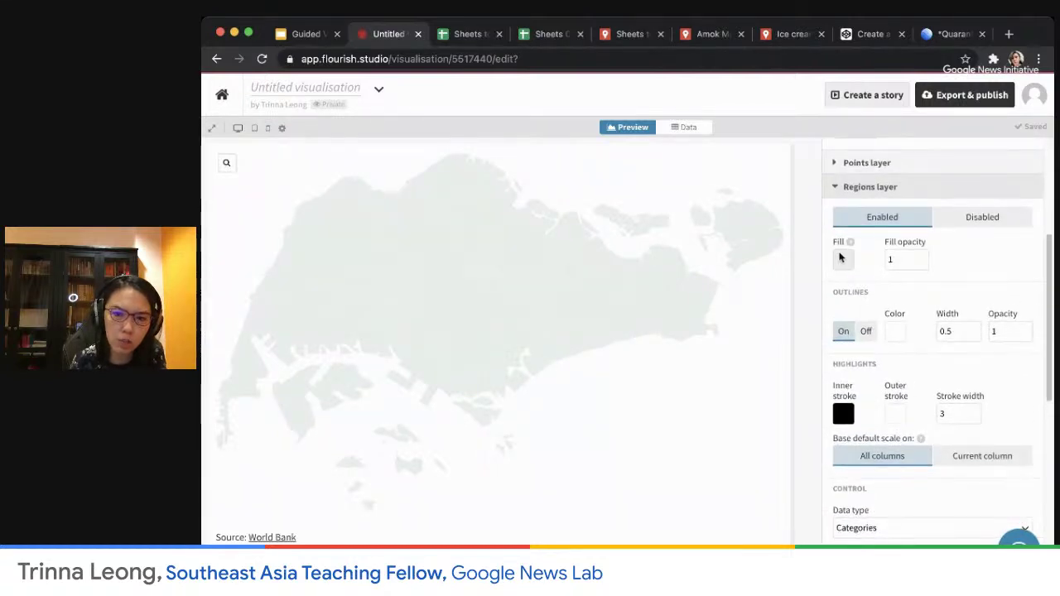
scroll(844, 263, up, 1)
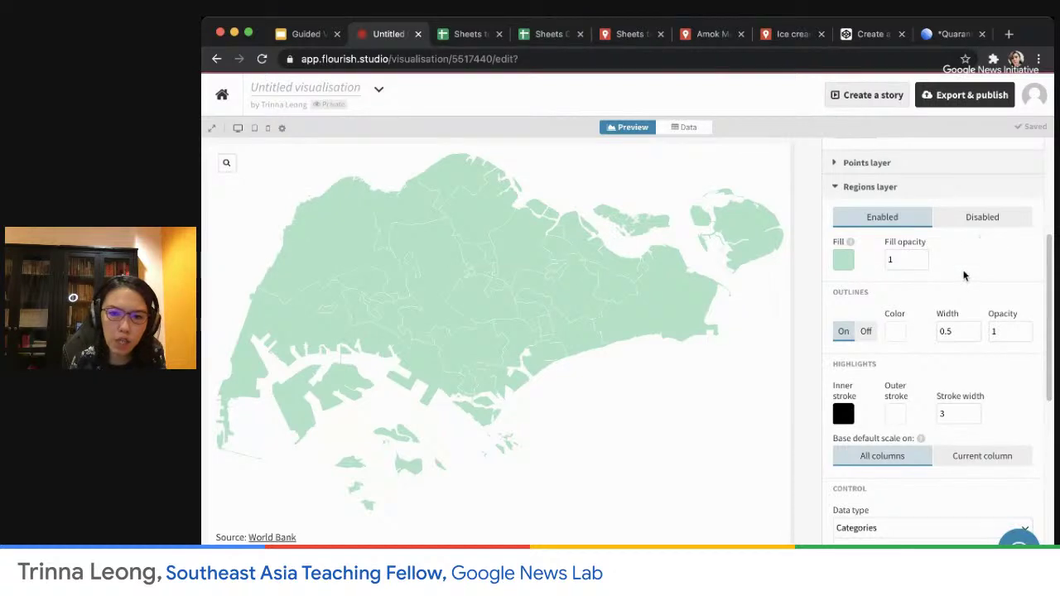
click(867, 333)
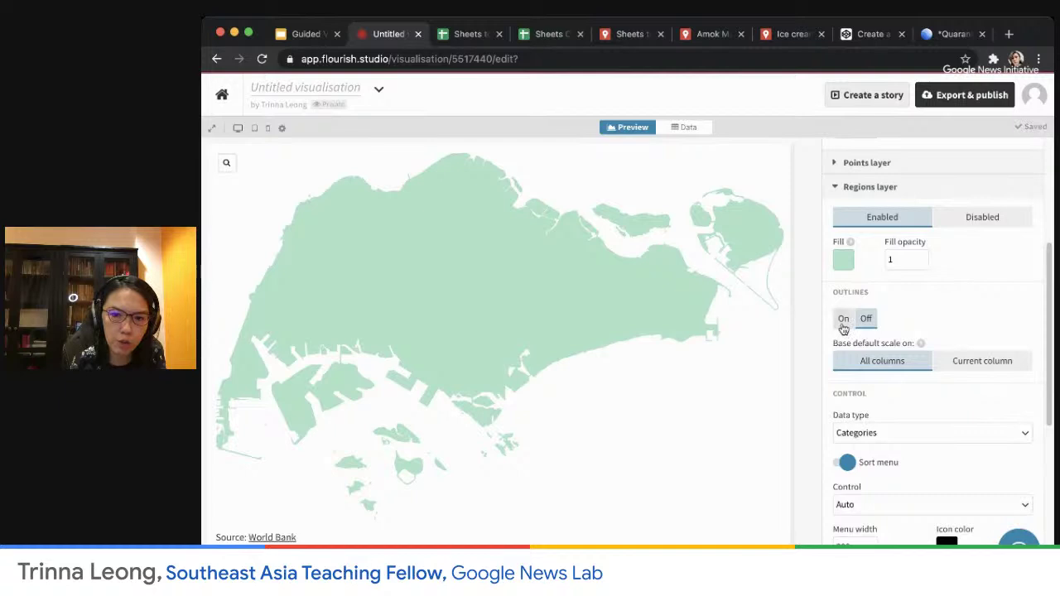
click(846, 321)
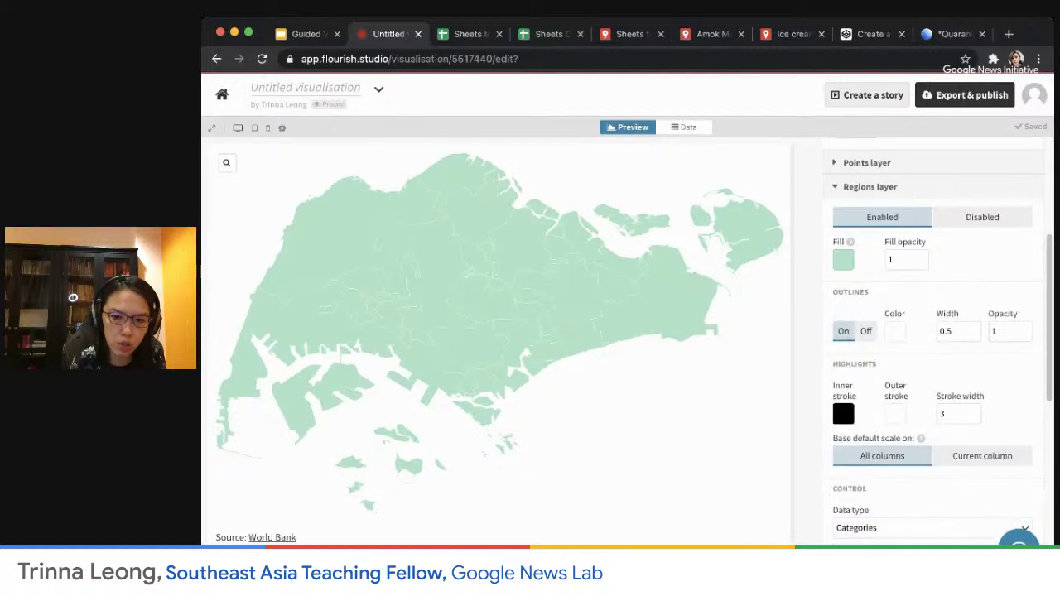
- Clear the footer's World Bank source name and its source URL
scroll(1027, 406, down, 3)
scroll(1027, 406, down, 3)
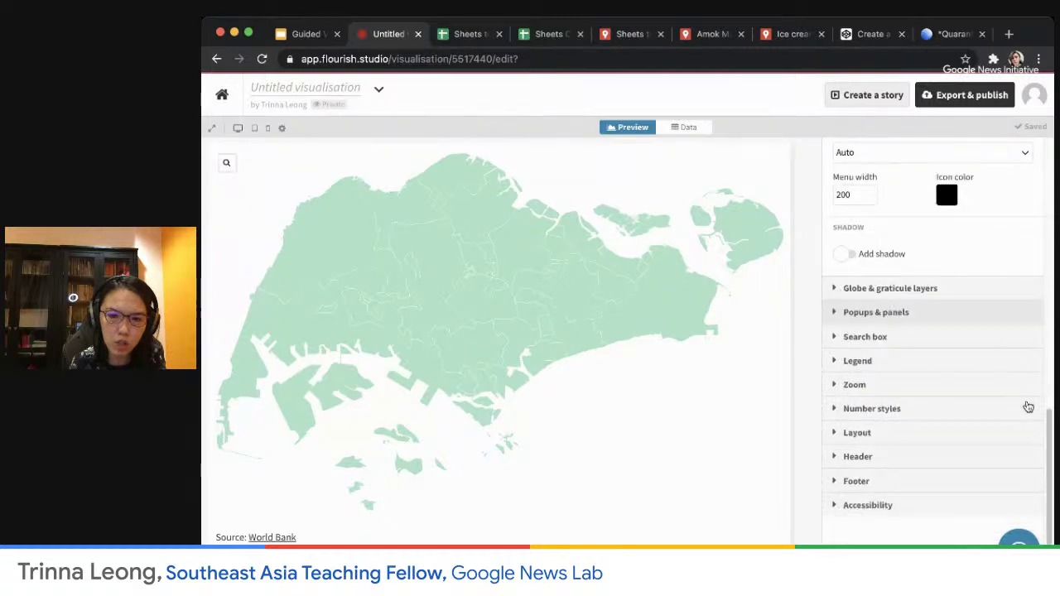
click(846, 480)
scroll(971, 485, down, 1)
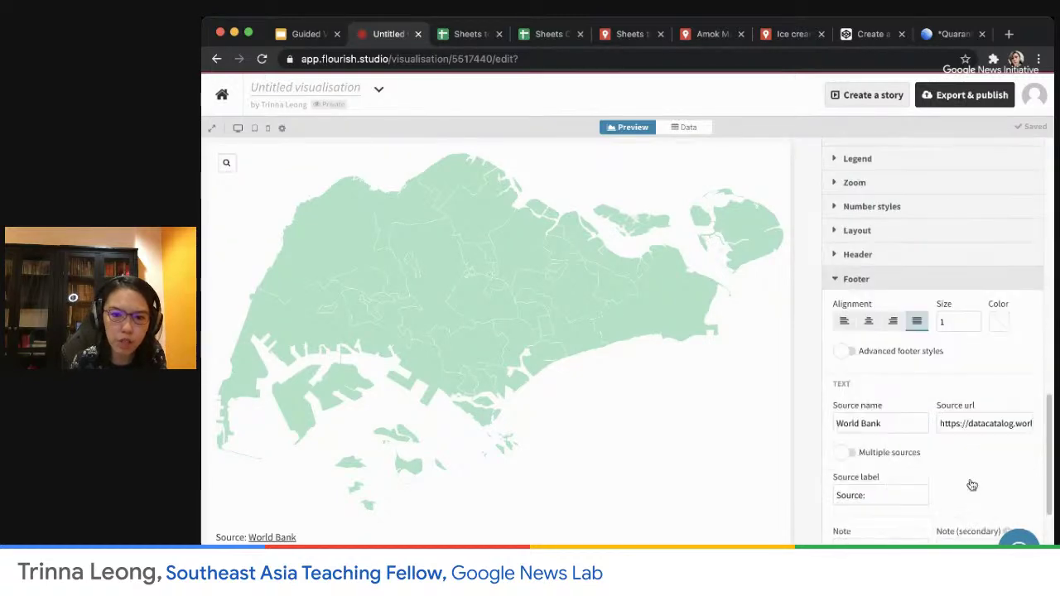
scroll(971, 480, down, 1)
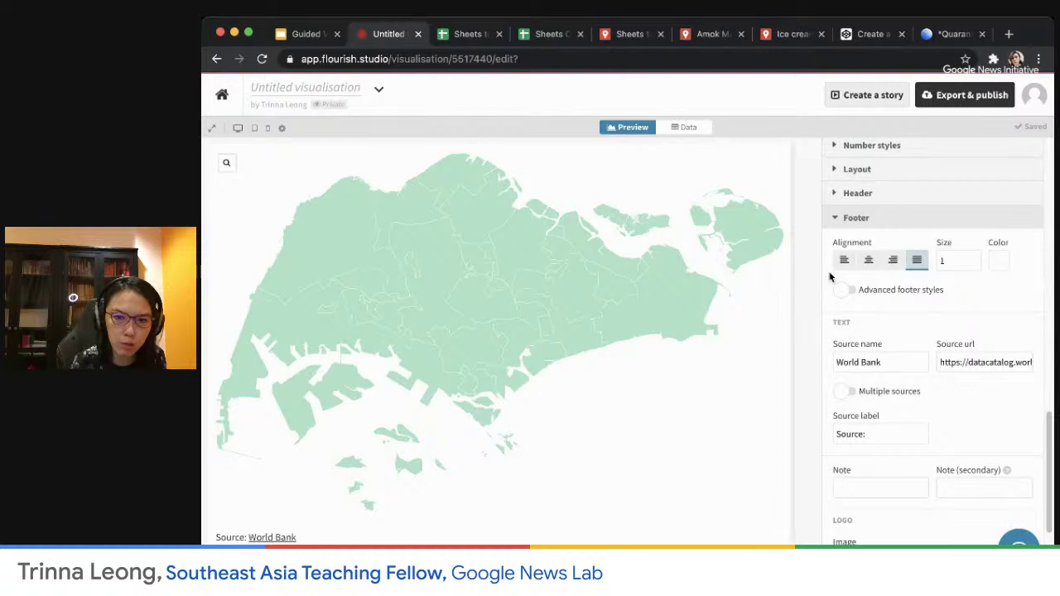
drag(891, 363, 787, 364)
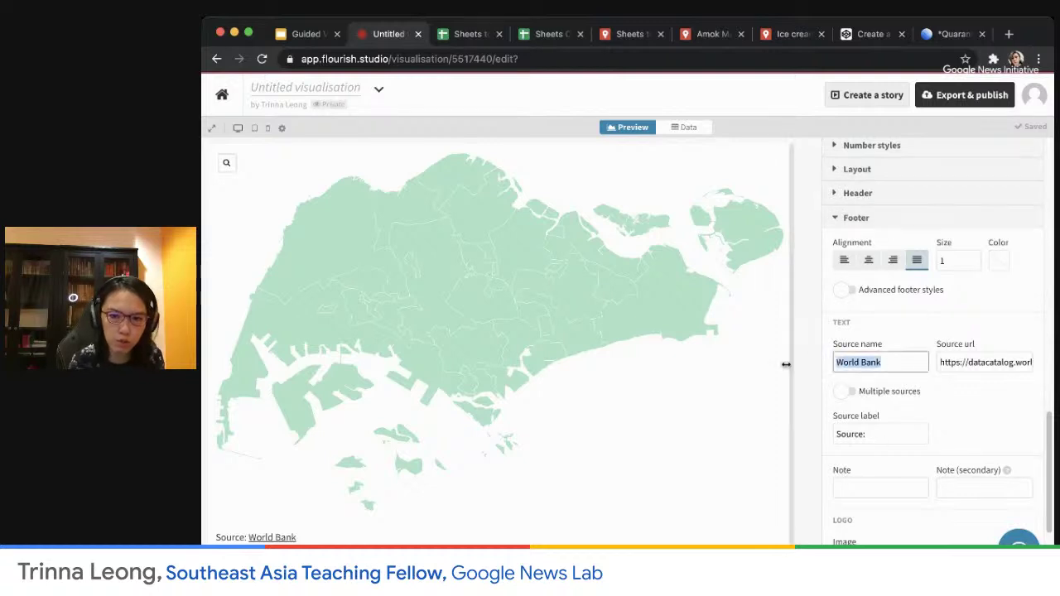
key(BackSpace)
click(963, 361)
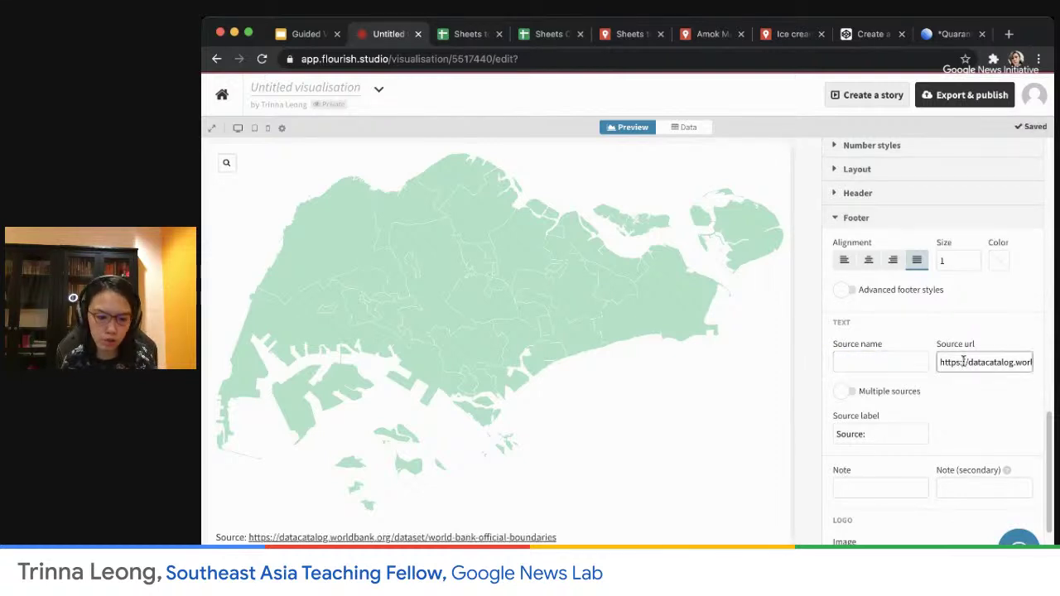
key(ctrl+a)
key(BackSpace)
- Enter "Singapore Election Commission" as the footer's source name, leaving the source URL empty
click(888, 361)
text(Singapore Ele)
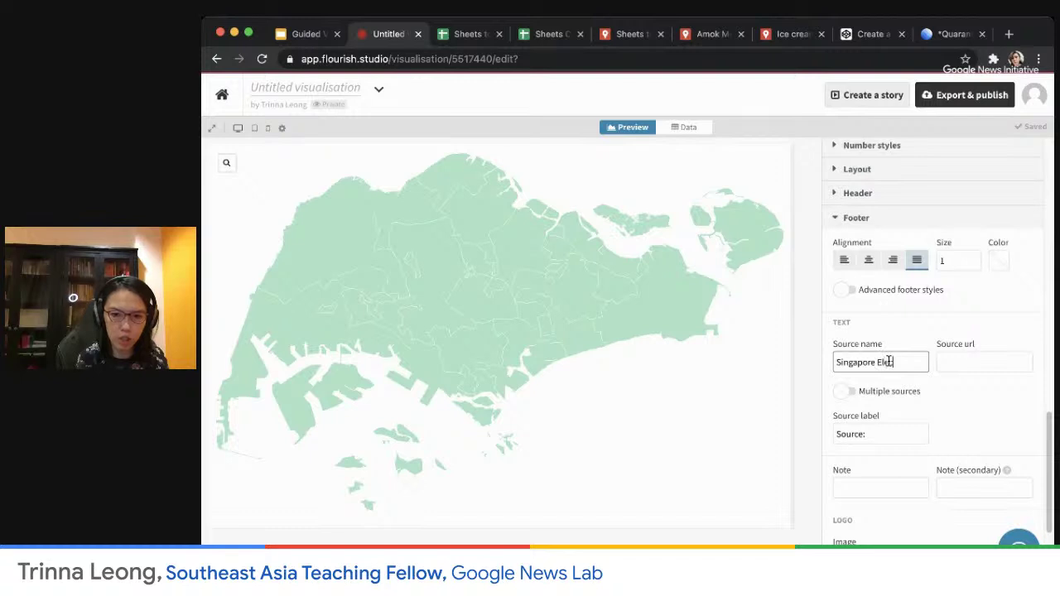
text(ction Commission)
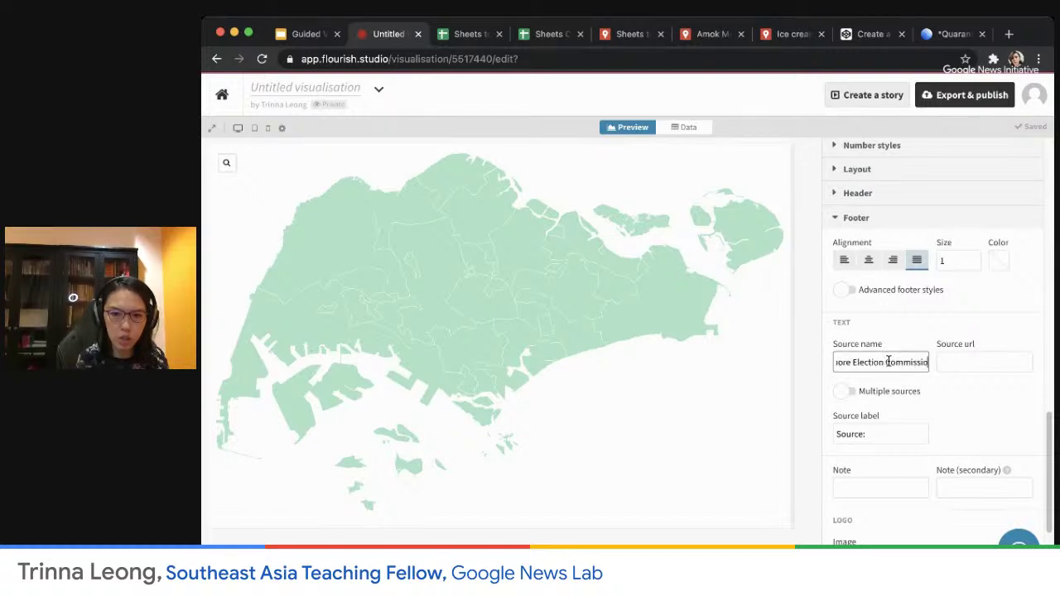
click(945, 364)
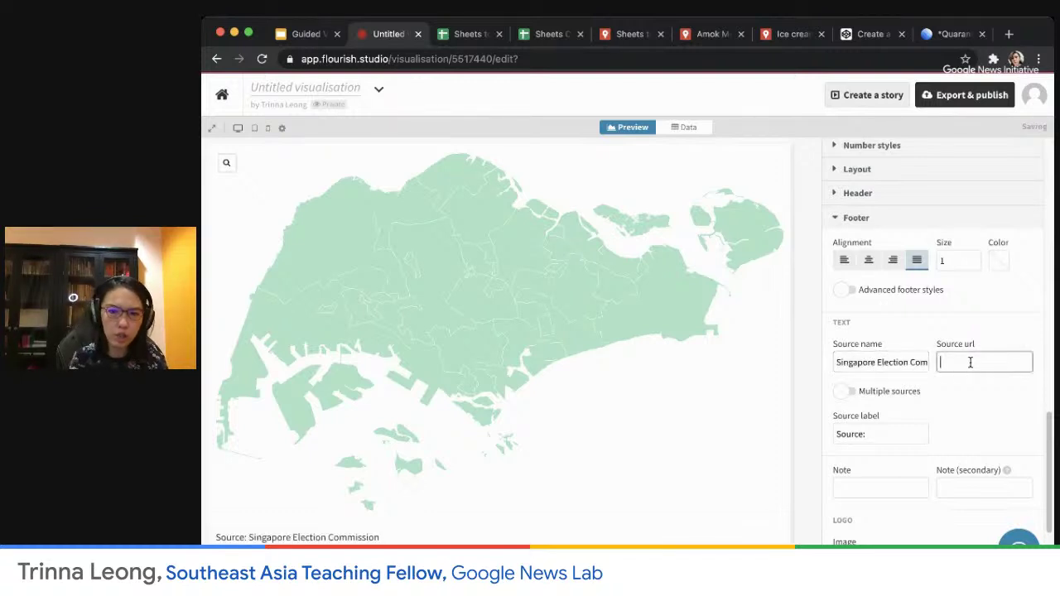
click(997, 330)
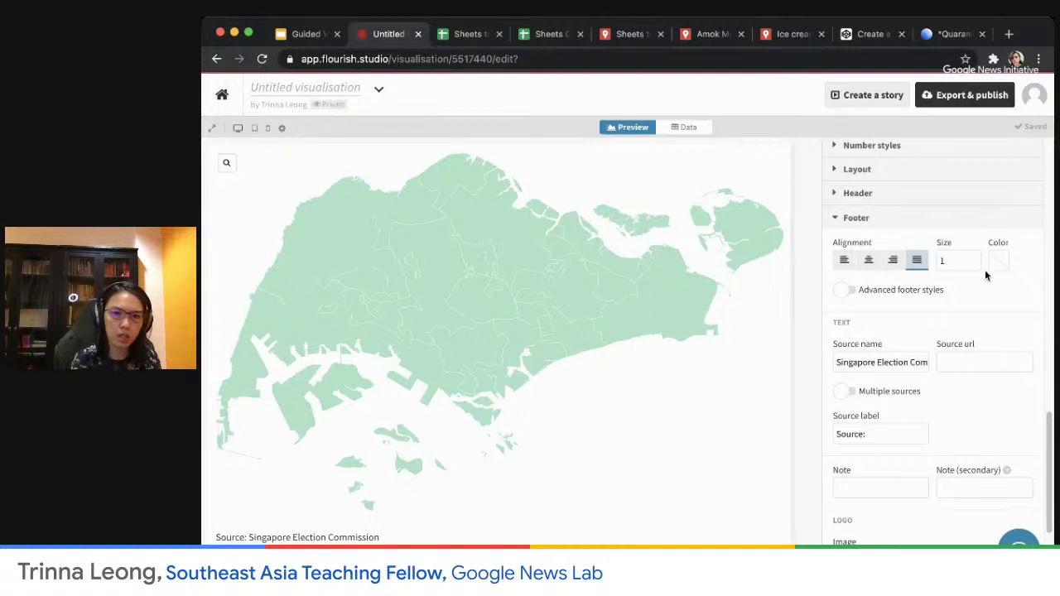
- Set the header title to "Singapore 2020 General Election Results"
click(842, 218)
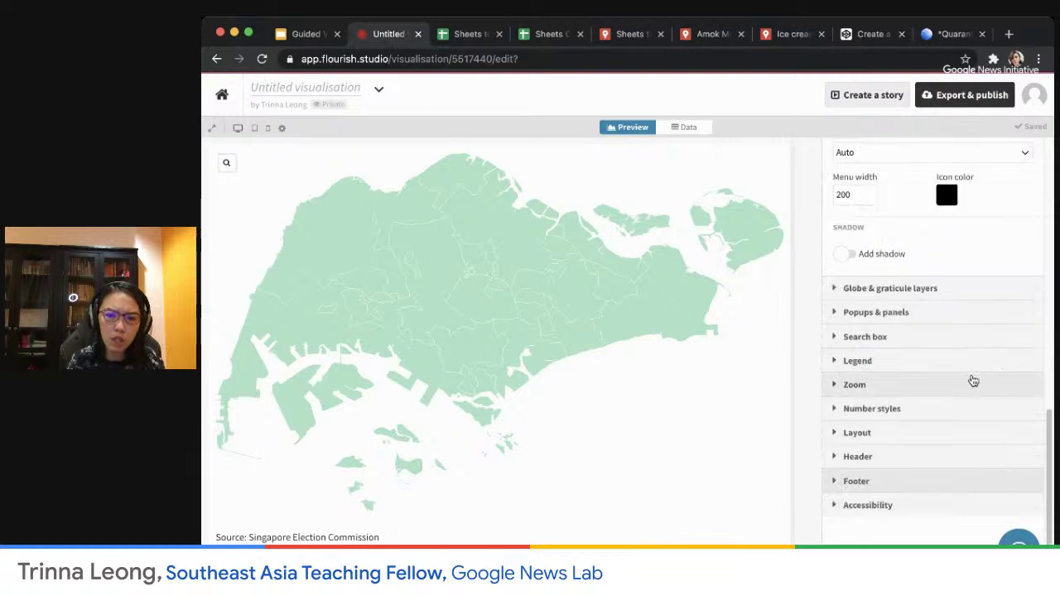
click(842, 455)
scroll(885, 454, down, 2)
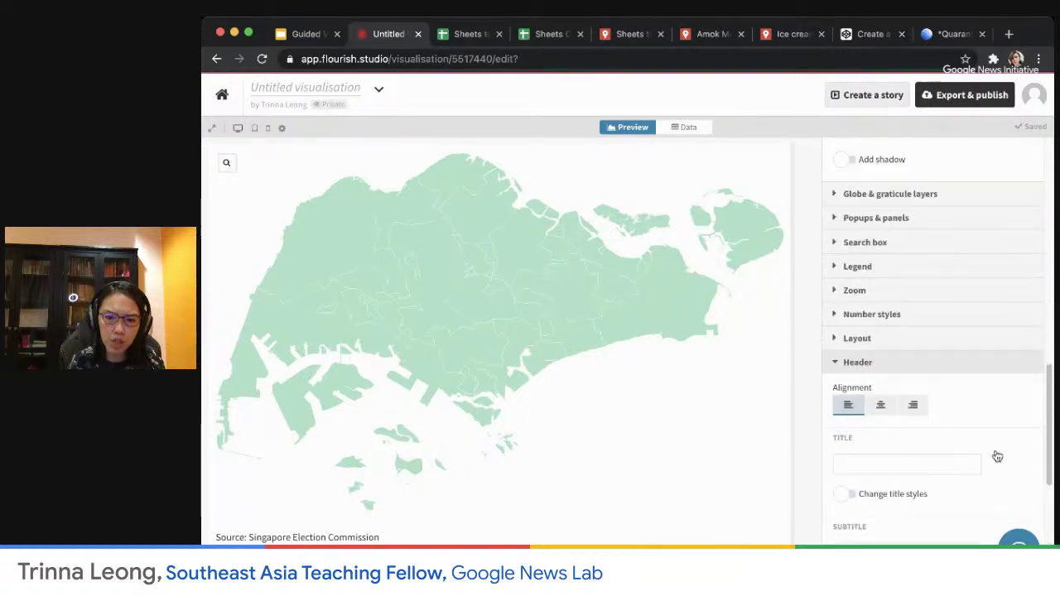
click(898, 465)
text(S)
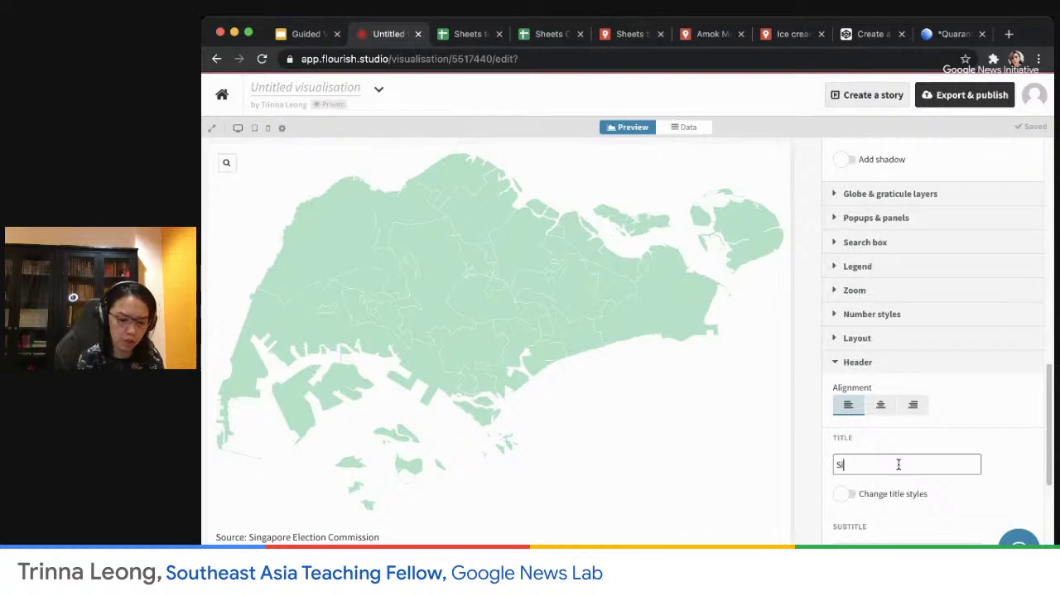
text(ingapore 2020 Gen)
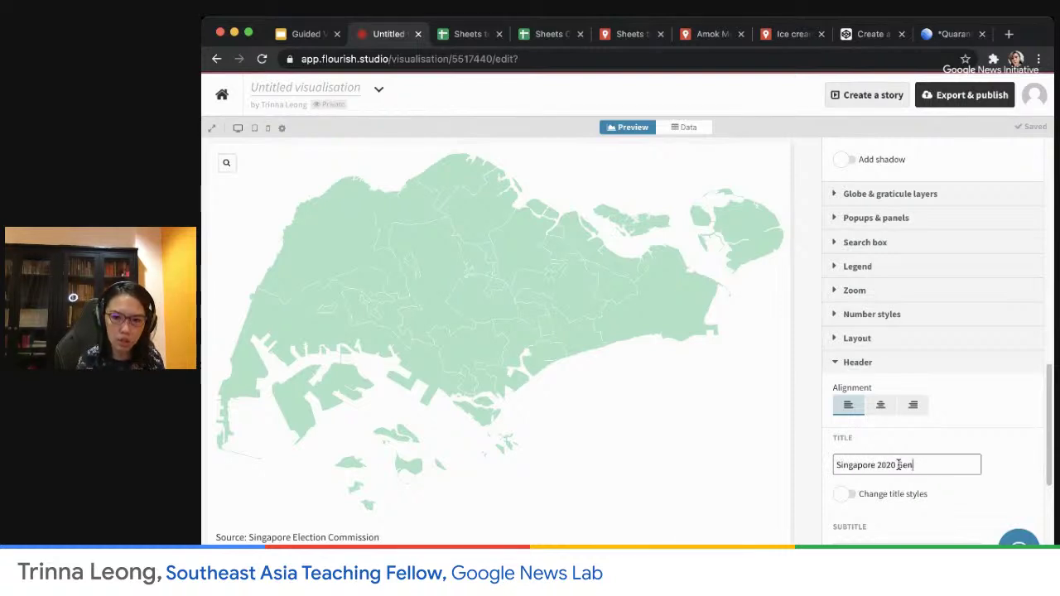
text(eral Elec)
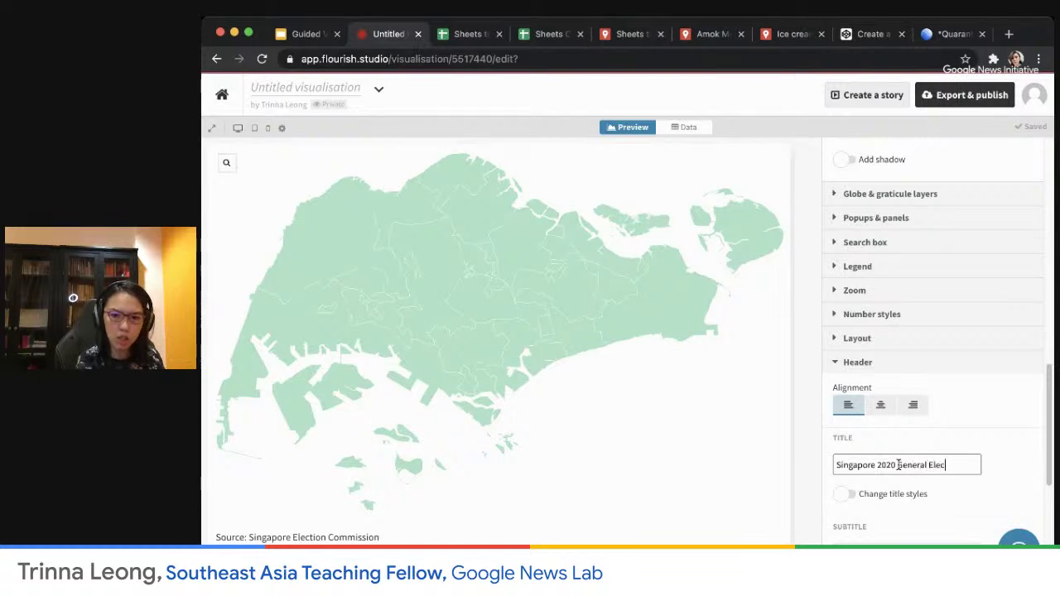
text(tion Results)
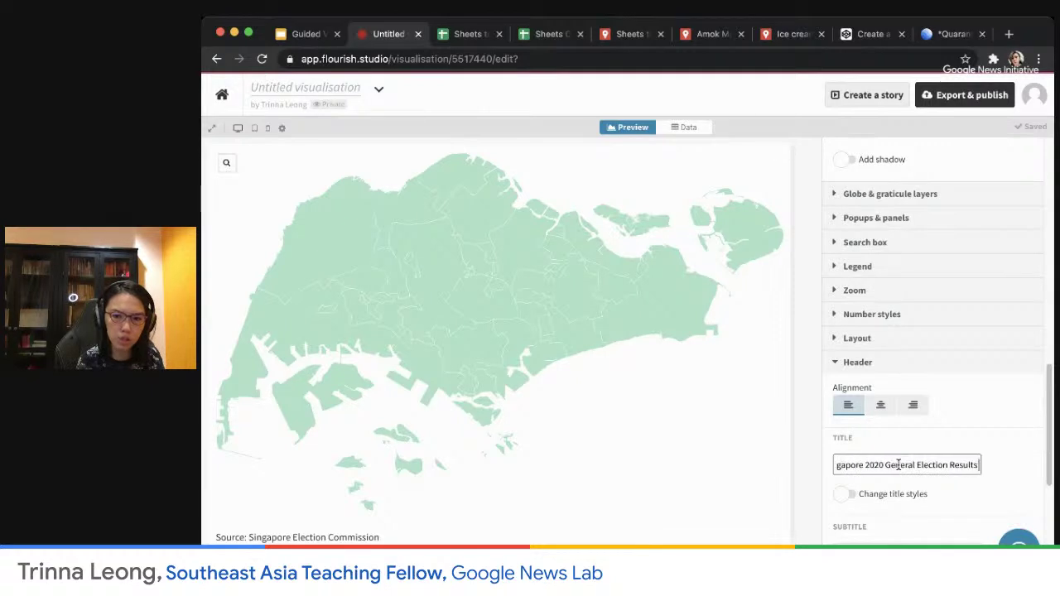
click(984, 429)
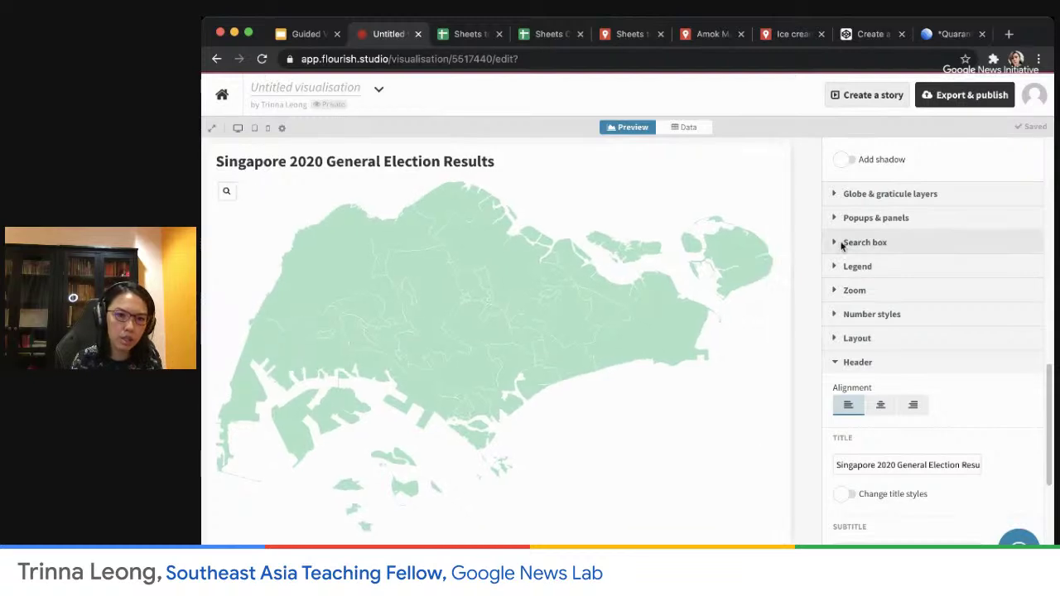
click(834, 362)
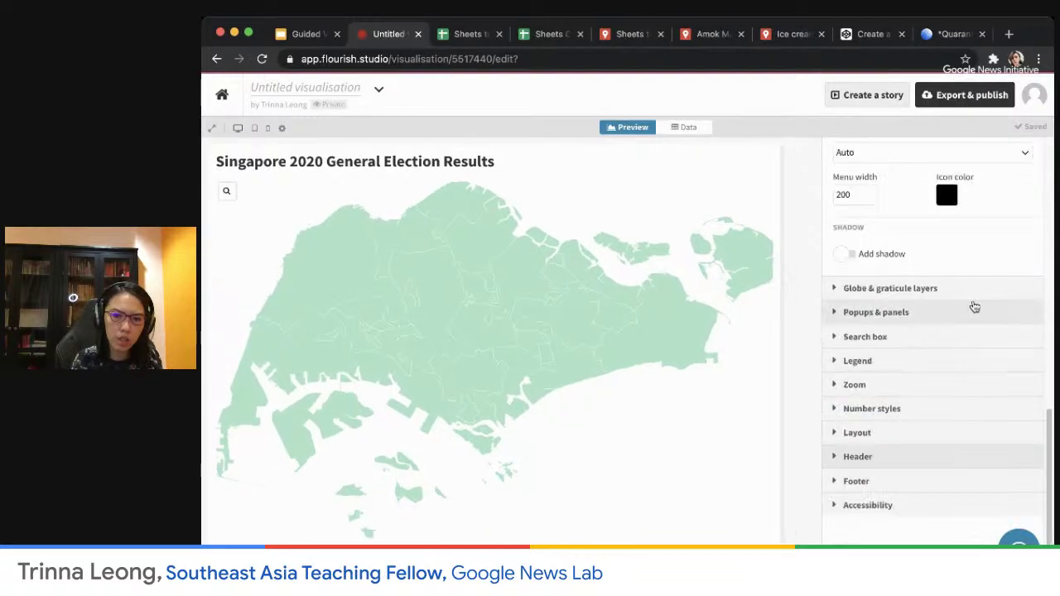
- Try the map in the Foucaut projection and in the Fahey projection
scroll(970, 303, up, 10)
scroll(970, 303, up, 1)
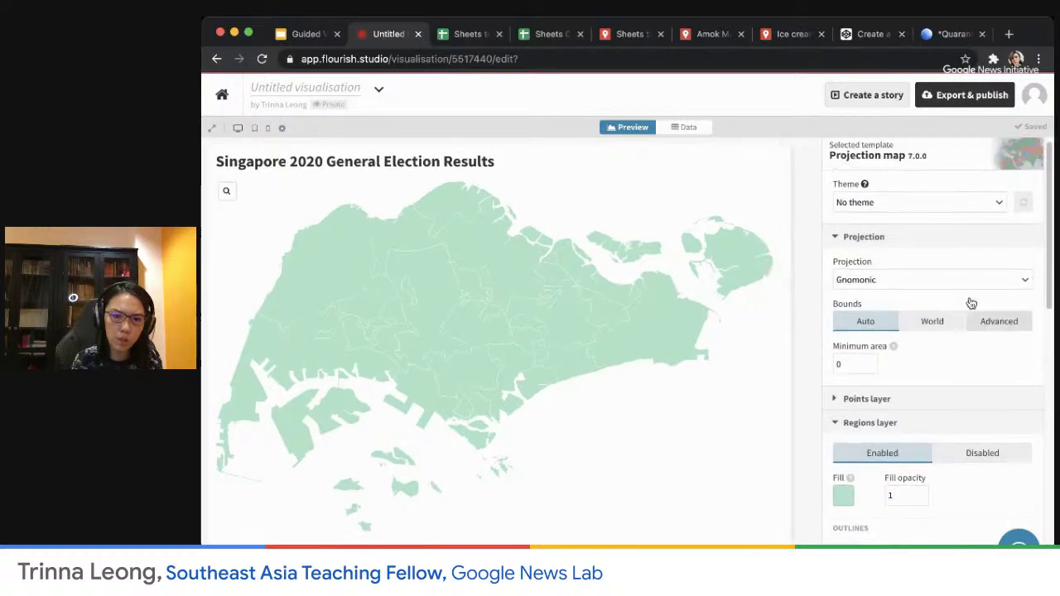
click(934, 279)
click(914, 337)
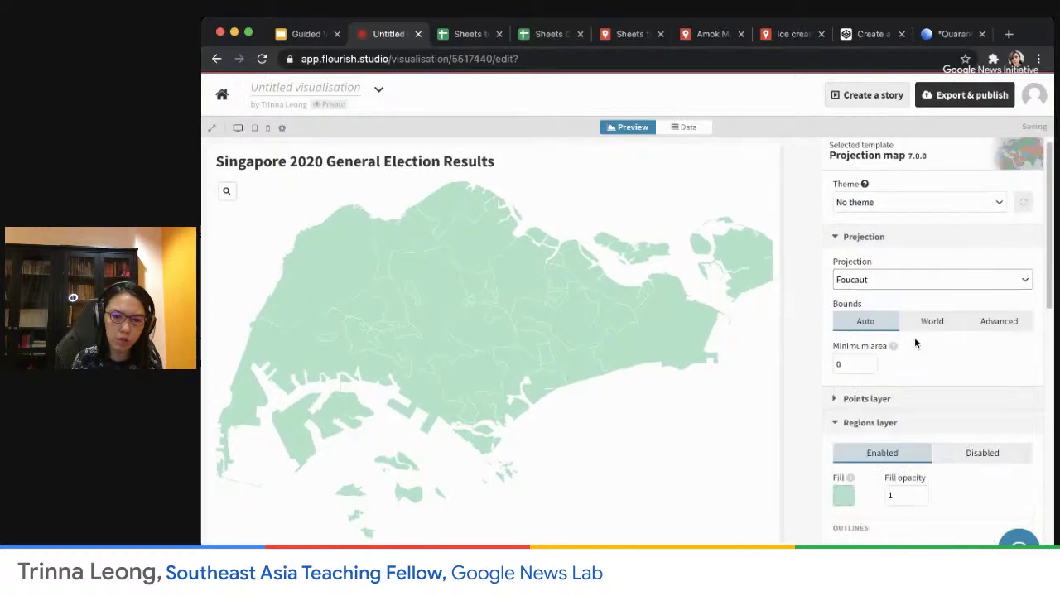
click(948, 278)
scroll(927, 328, up, 1)
click(926, 334)
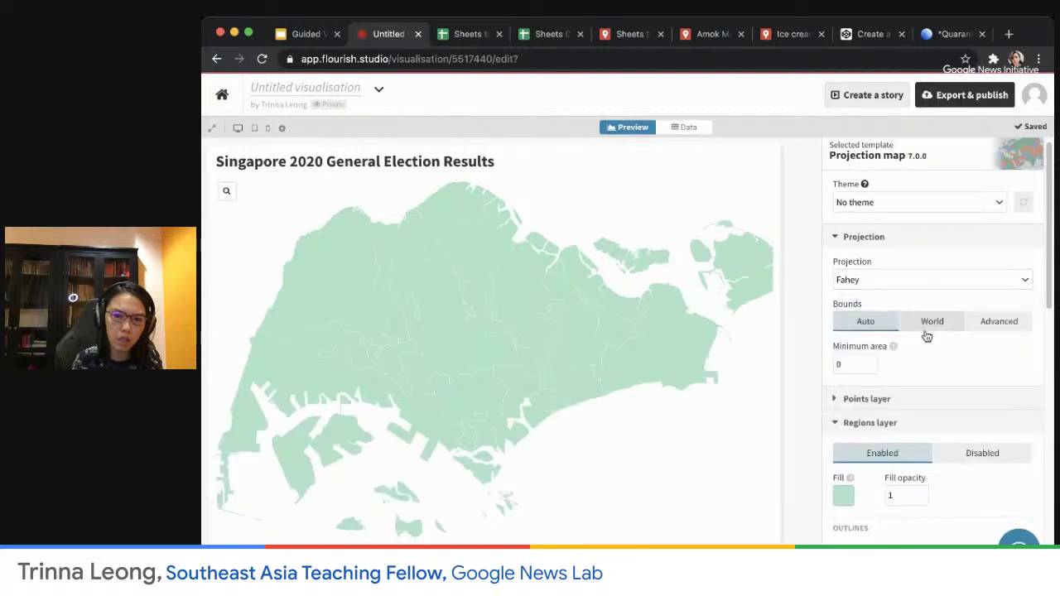
- Set the map's projection to Boggs
click(941, 280)
scroll(942, 337, up, 1)
scroll(942, 338, up, 3)
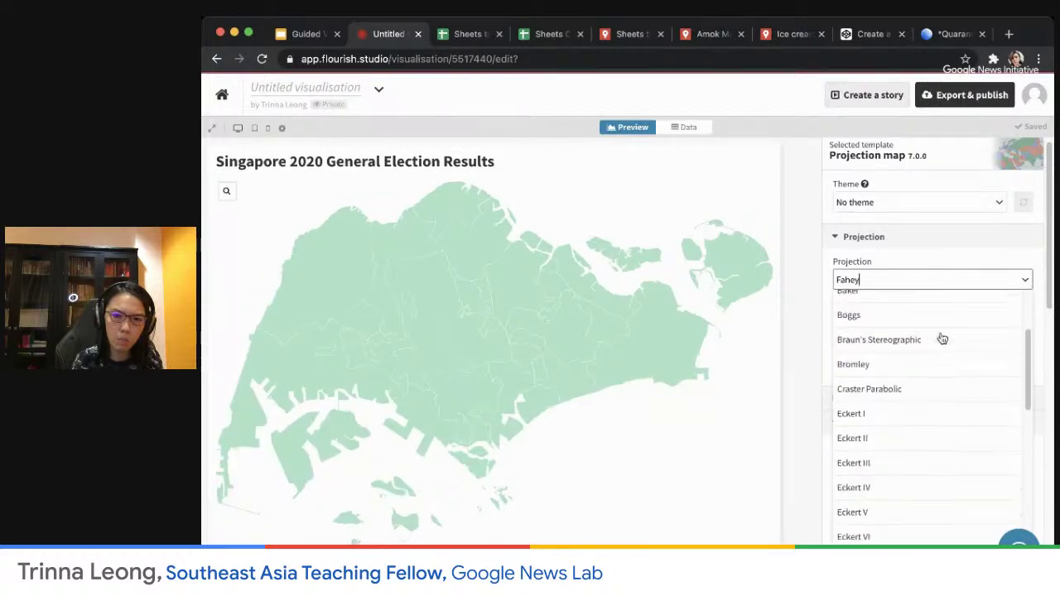
click(940, 318)
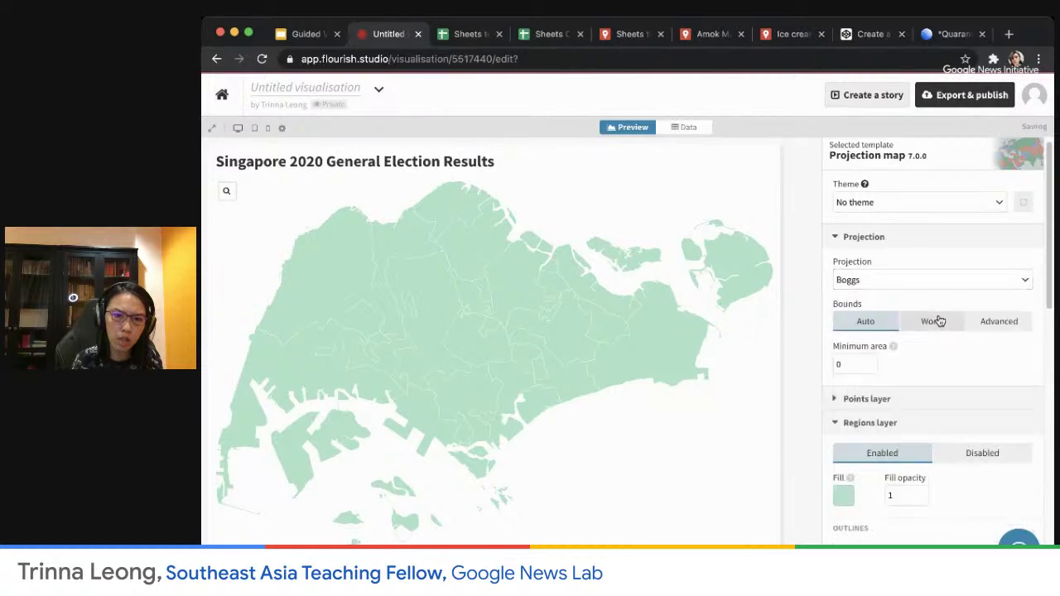
- Search the map preview for "Toa" and choose the BISHAN-TOA PAYOH constituency
click(227, 192)
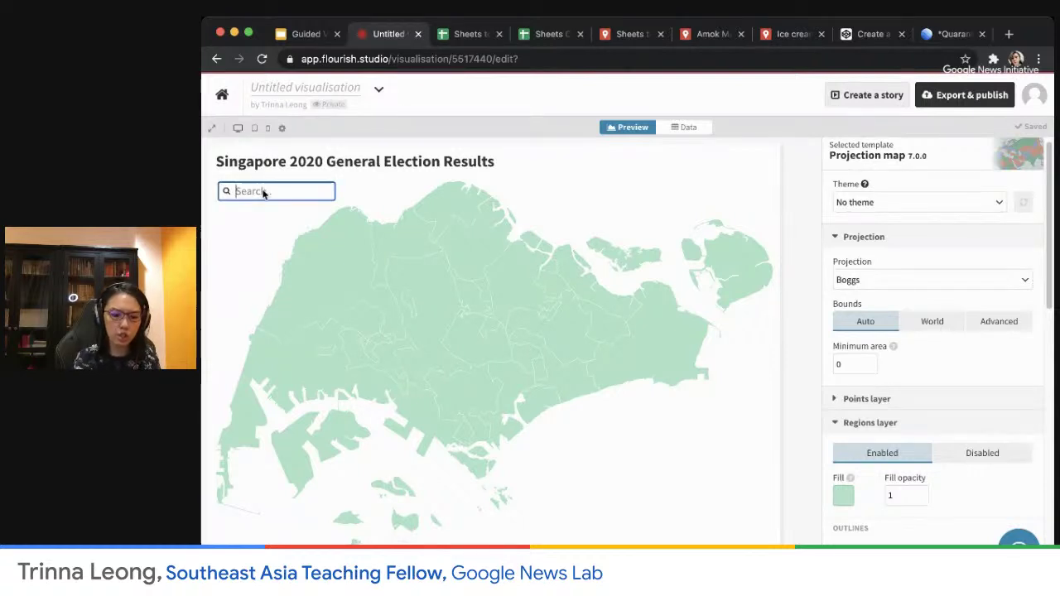
text(Toa)
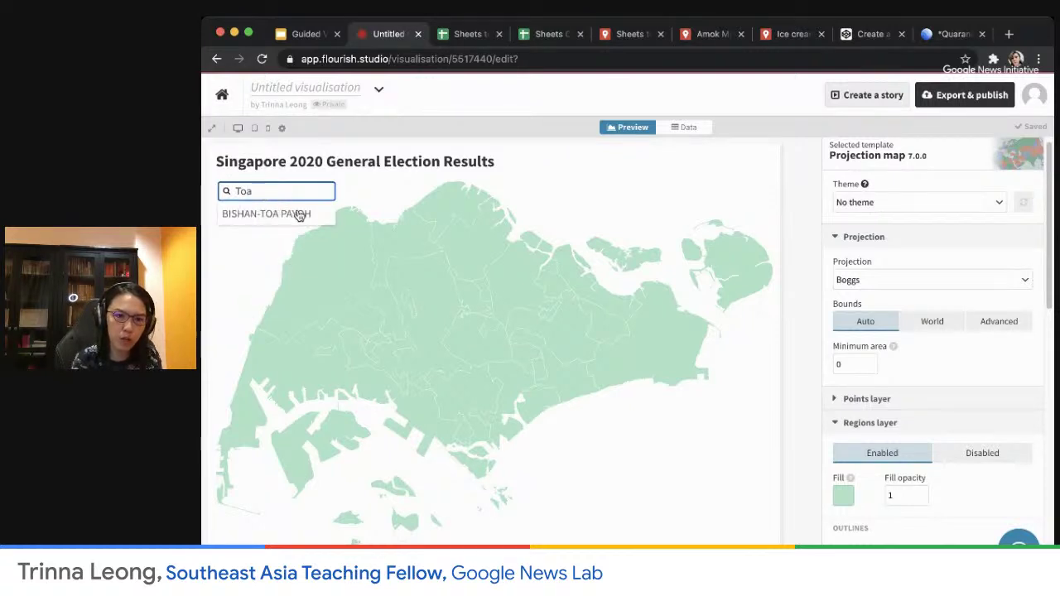
click(299, 215)
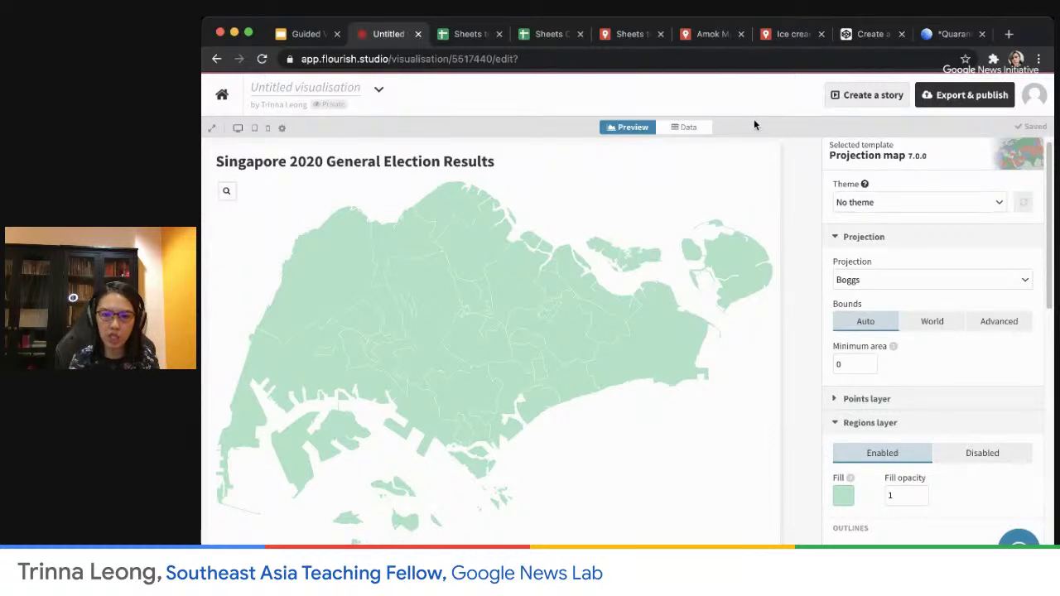
- Upload the parliamentary general election results file to the Regions data sheet using the upload-and-merge option
click(693, 129)
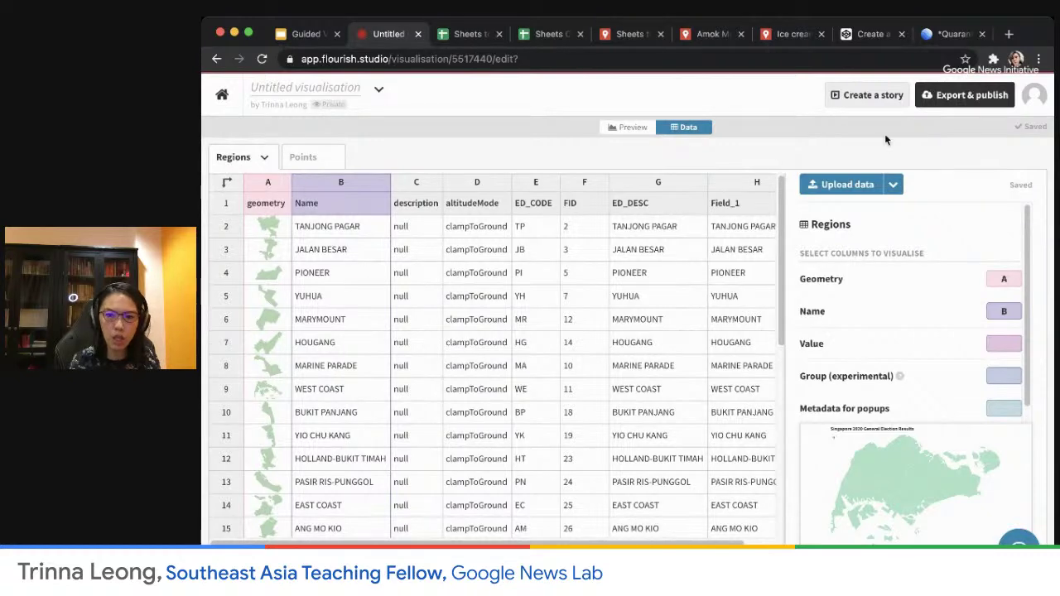
click(894, 185)
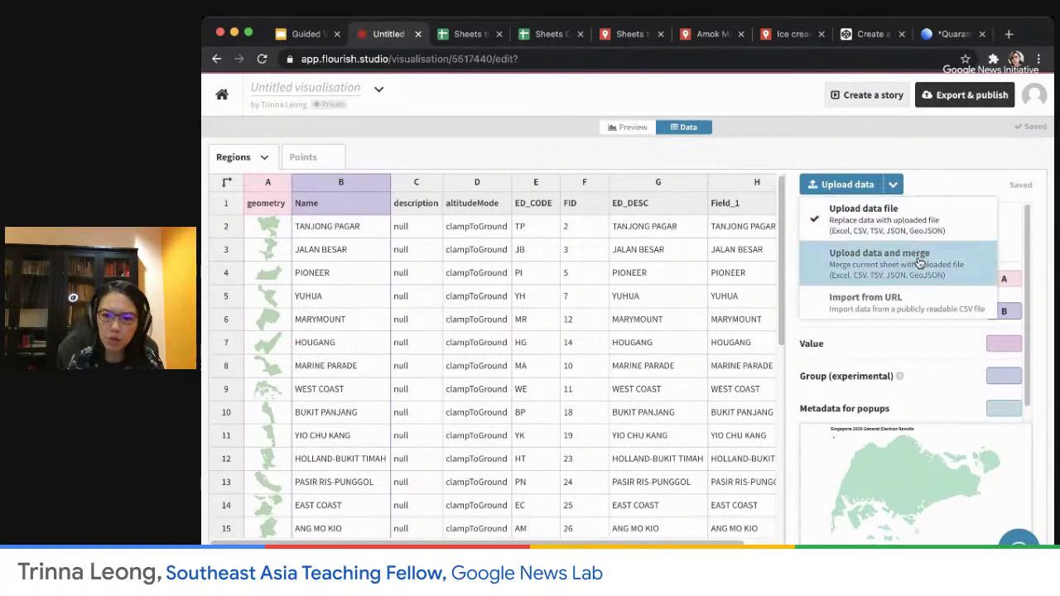
click(962, 265)
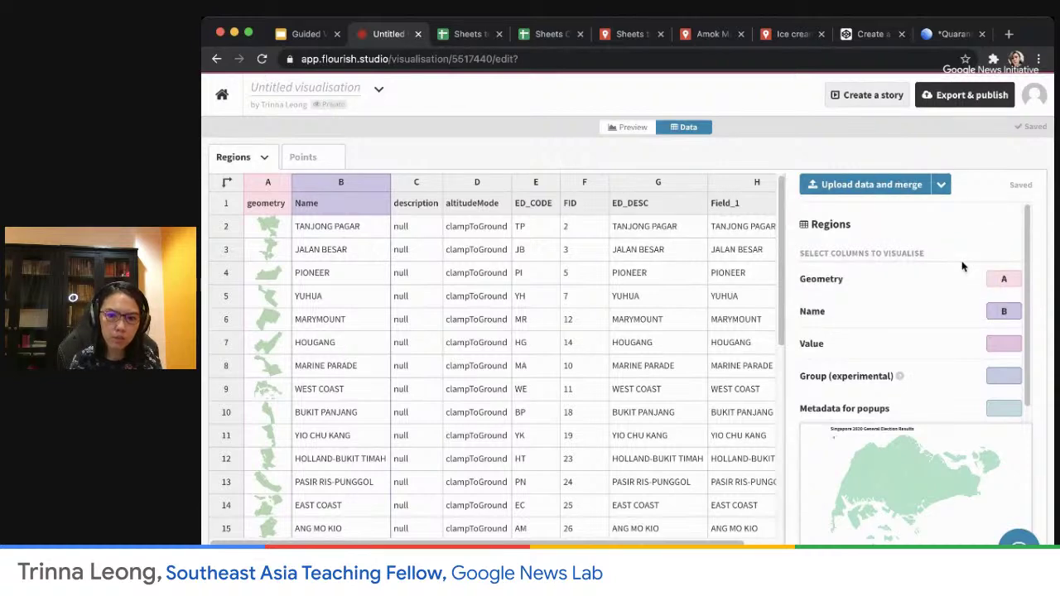
click(870, 184)
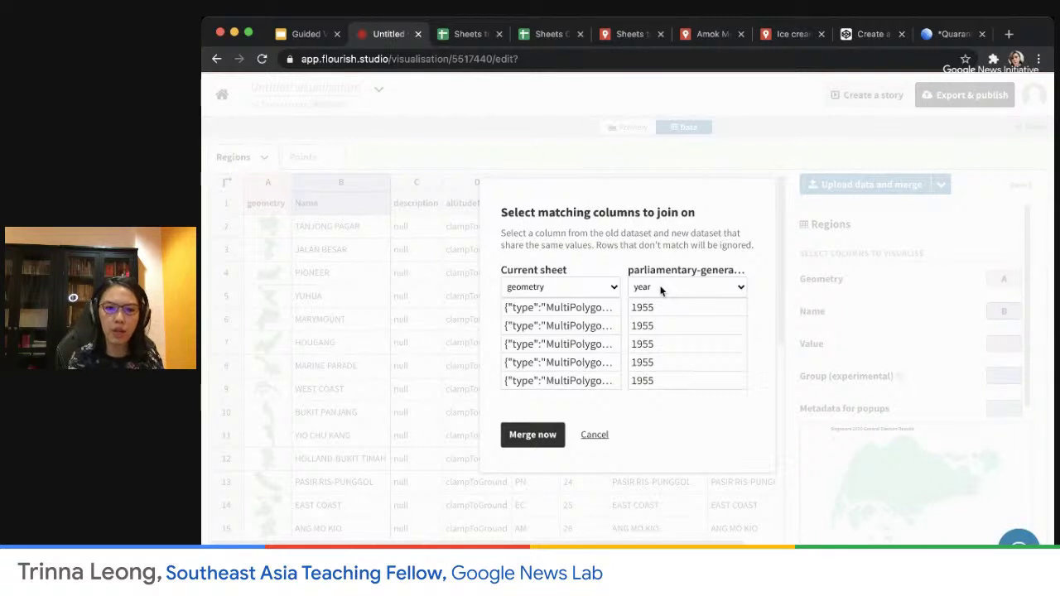
- Merge the datasets by matching the current sheet's Name column with the uploaded file's constituency column
click(602, 290)
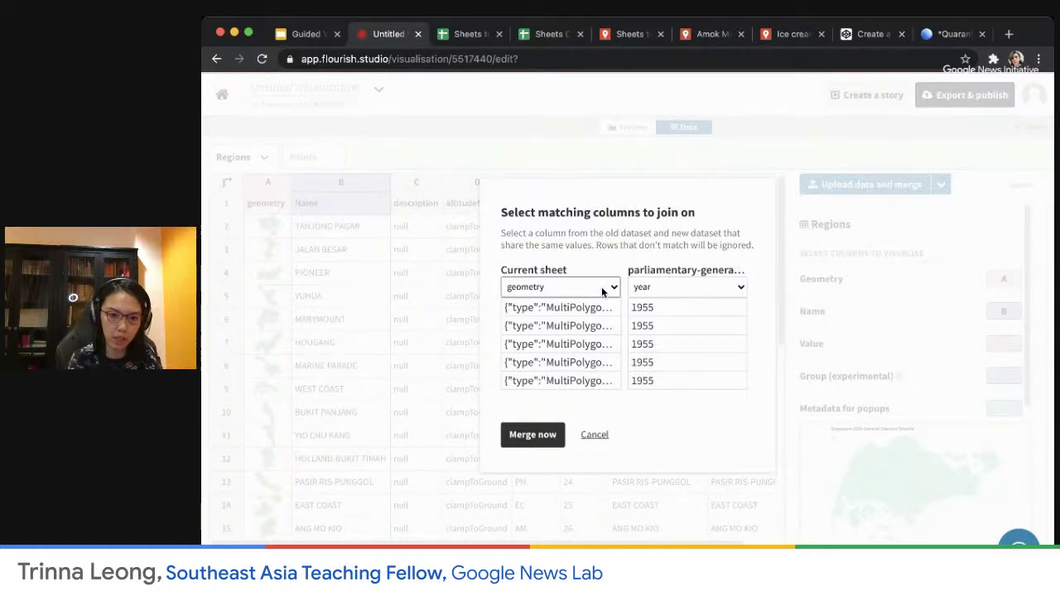
click(584, 306)
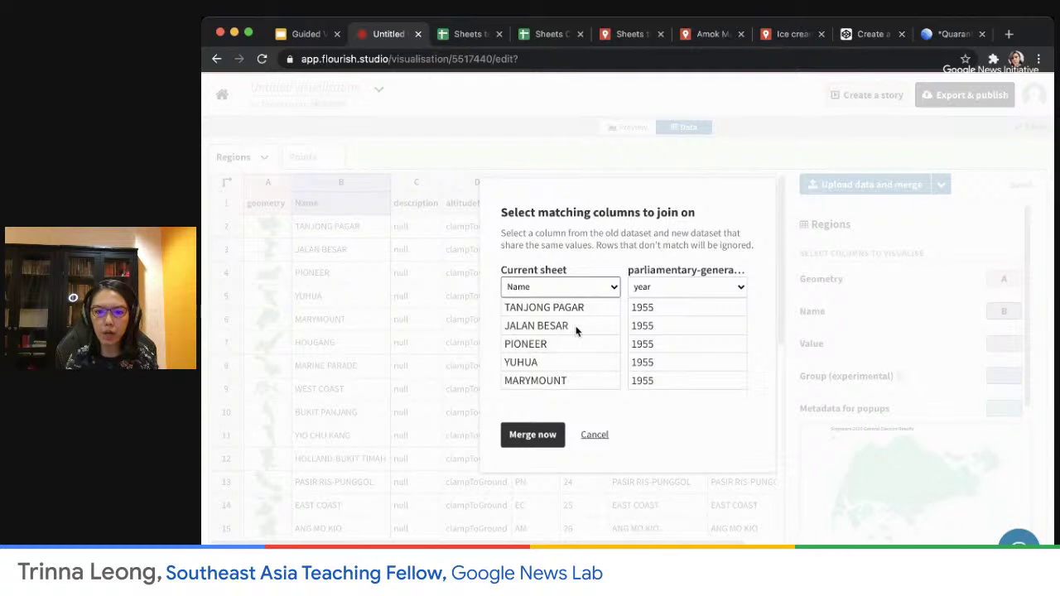
click(740, 290)
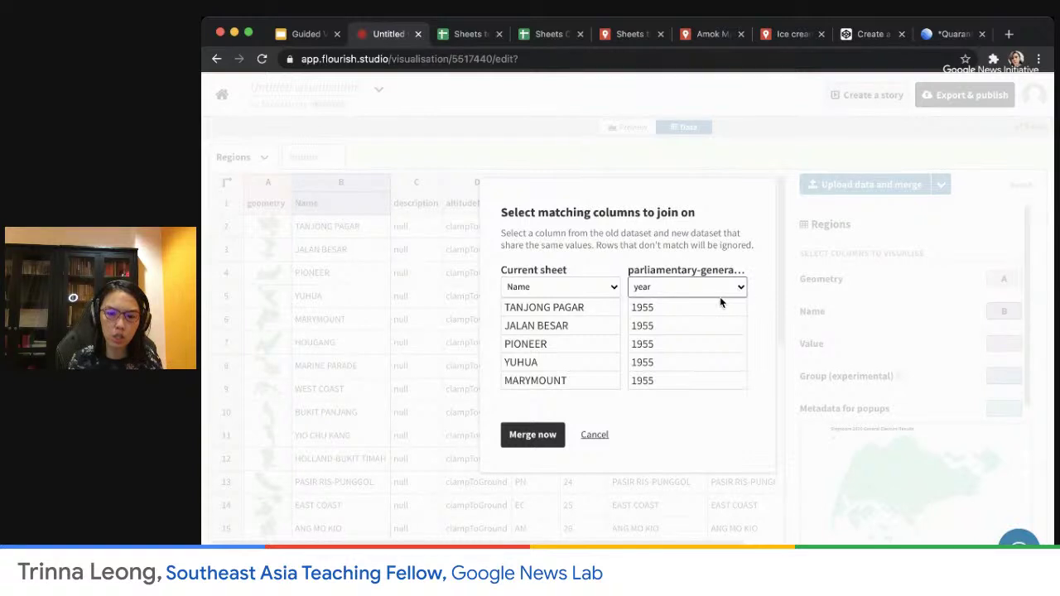
click(725, 303)
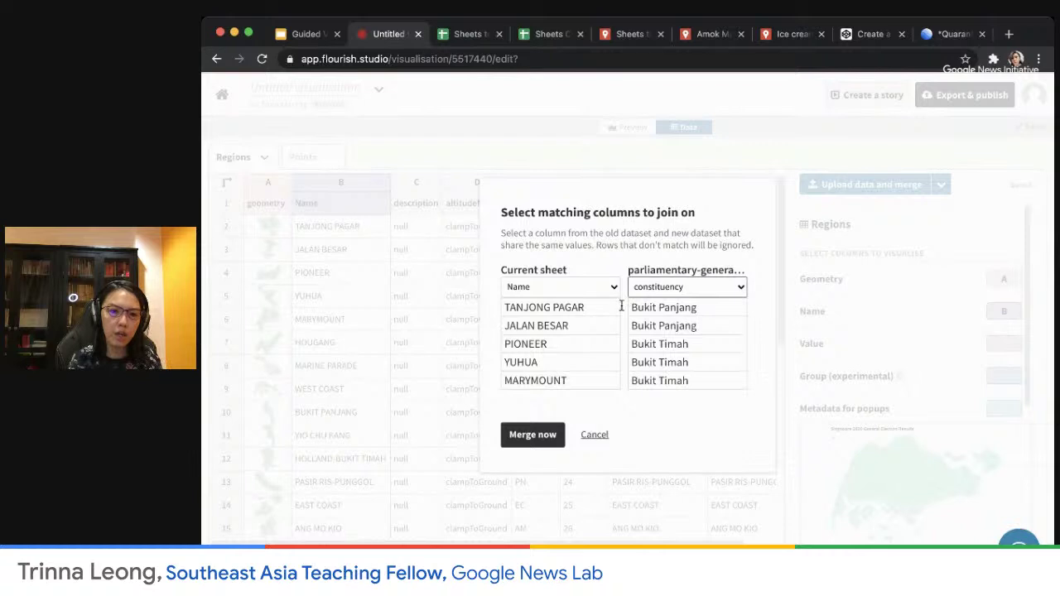
click(534, 437)
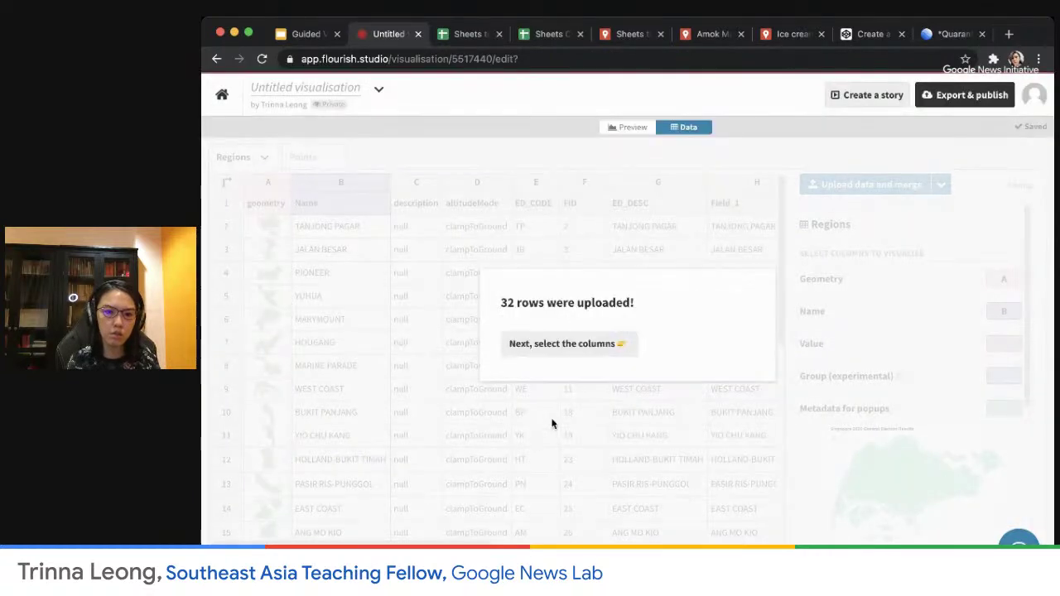
click(596, 344)
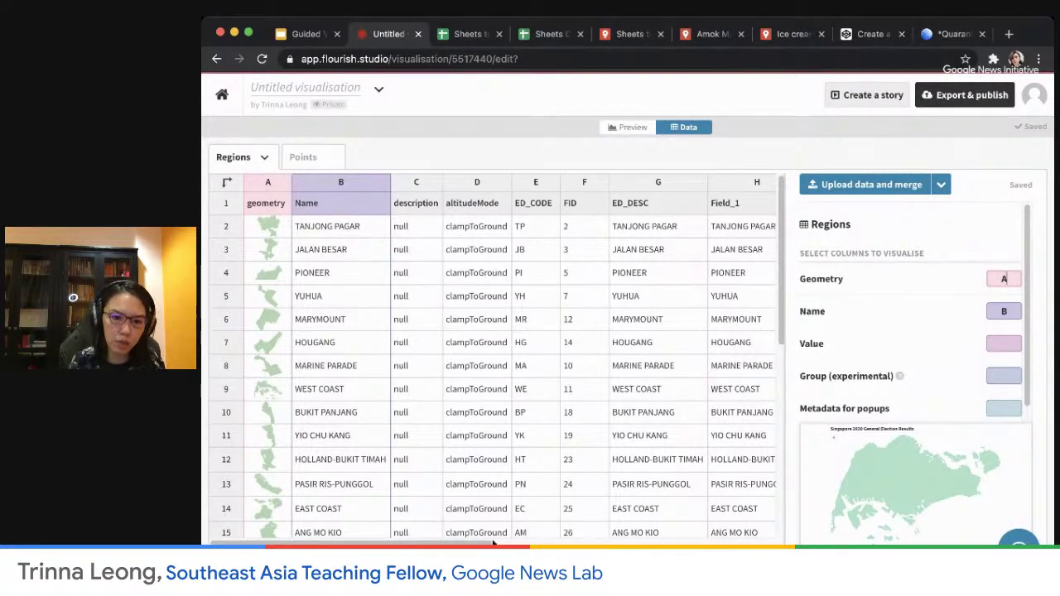
- Assign the party column (L) as the Regions value and return to the map preview
drag(476, 545, 776, 529)
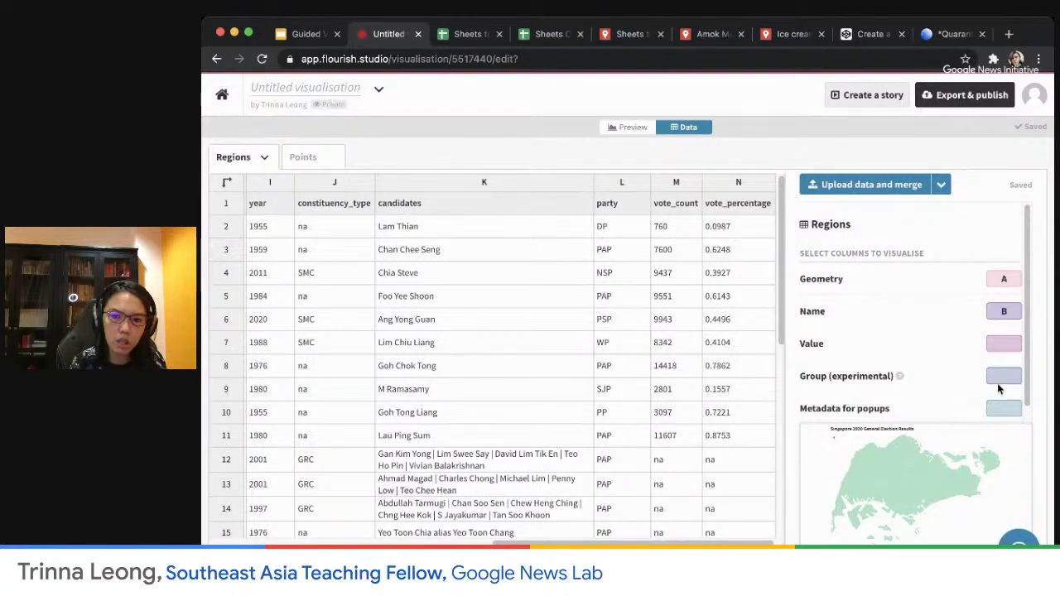
click(1006, 342)
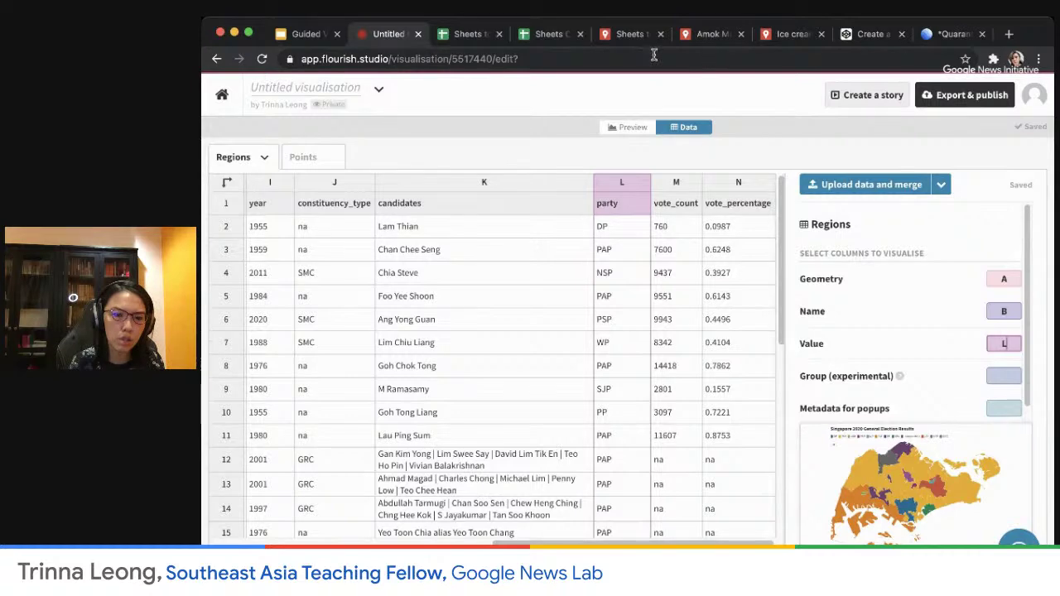
click(628, 128)
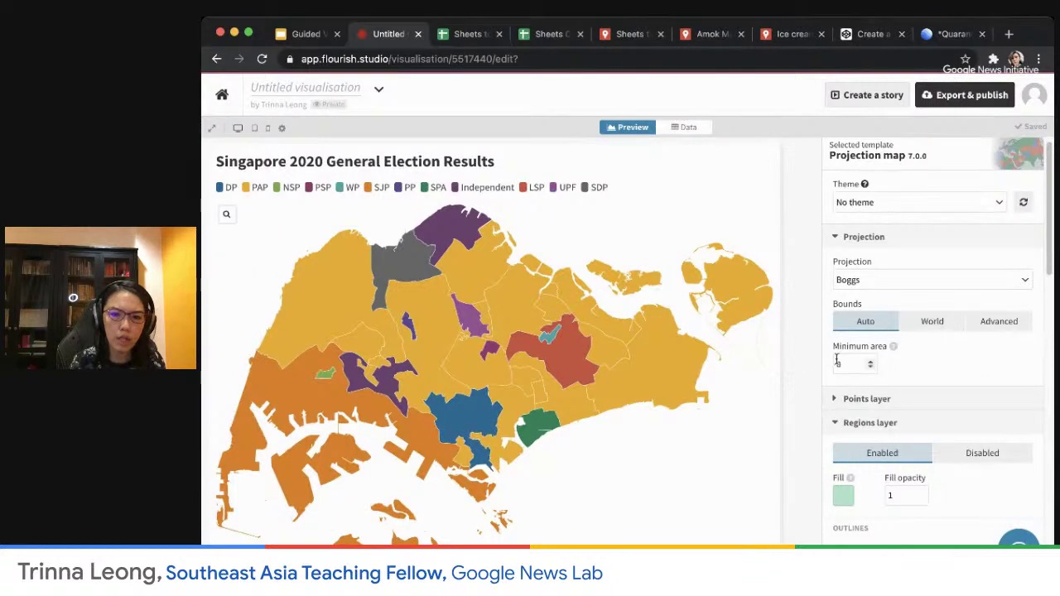
- Review the Regions layer fill settings, open the colour palette's list of hex colours, and return to the settings
scroll(942, 379, down, 8)
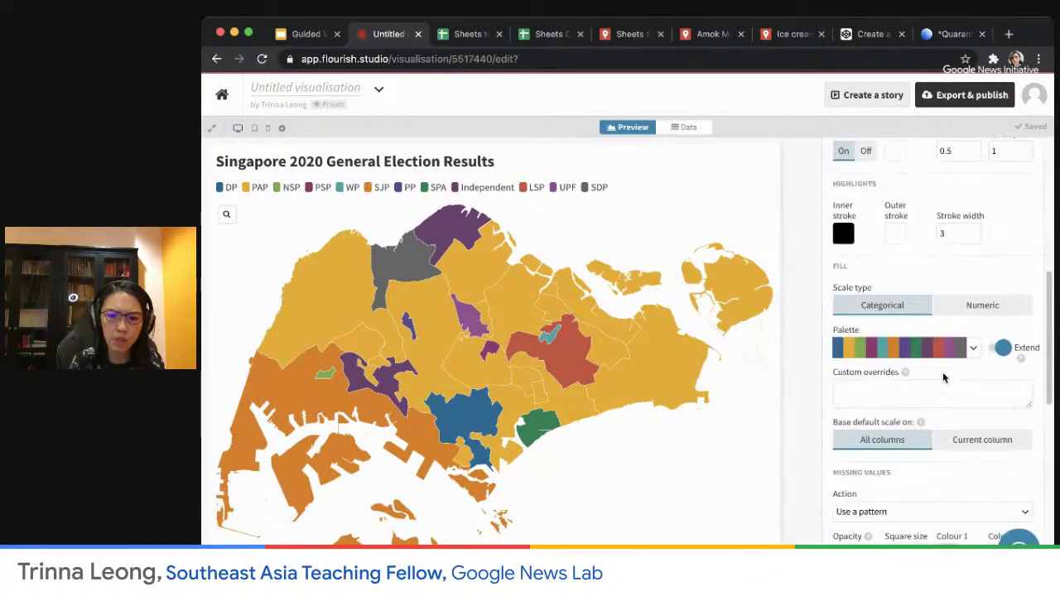
scroll(934, 354, up, 8)
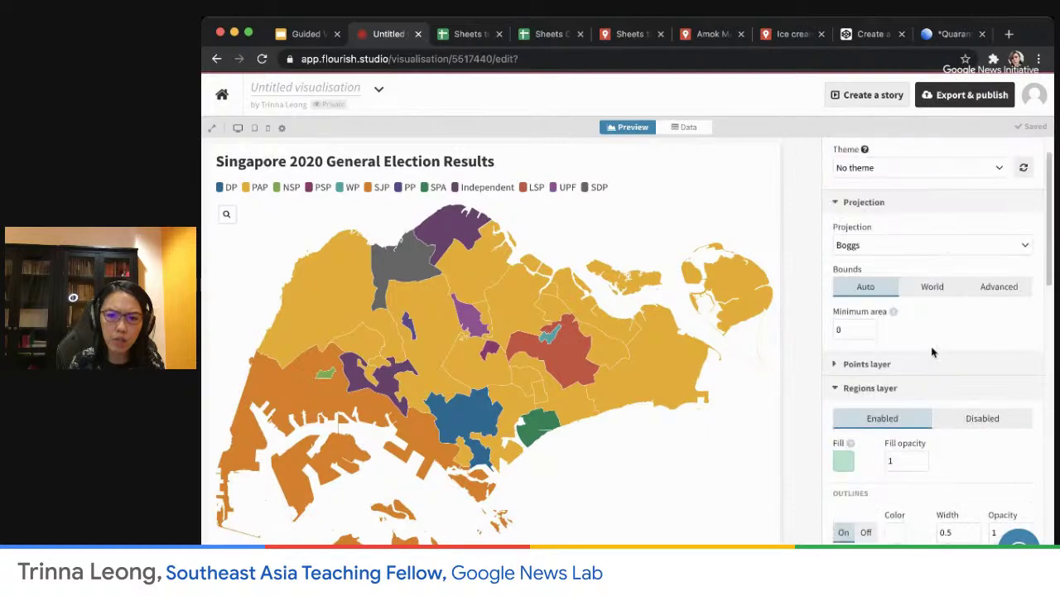
scroll(889, 386, down, 5)
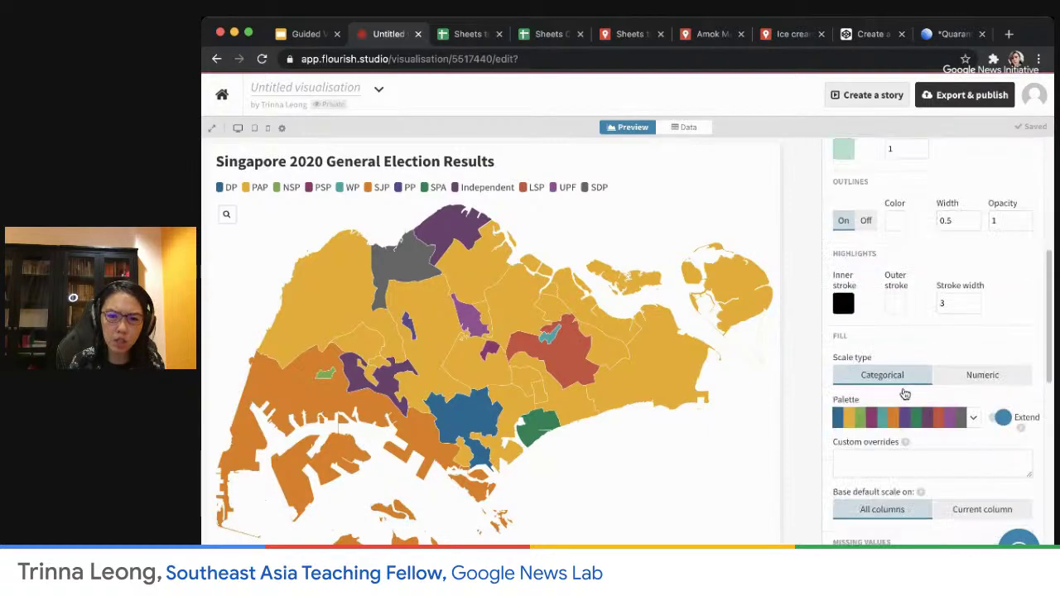
scroll(904, 392, up, 2)
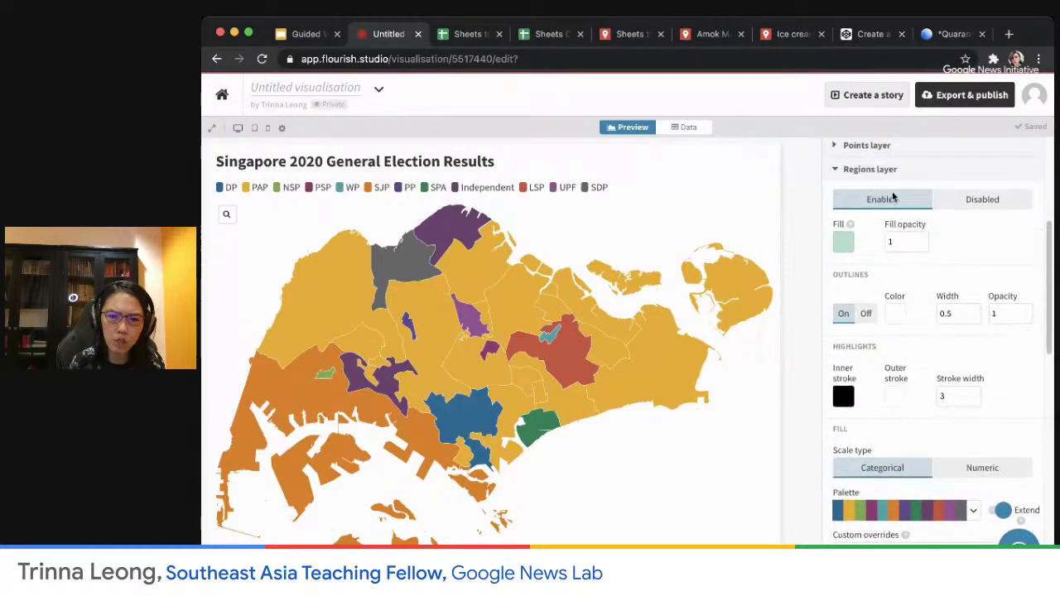
scroll(930, 458, down, 2)
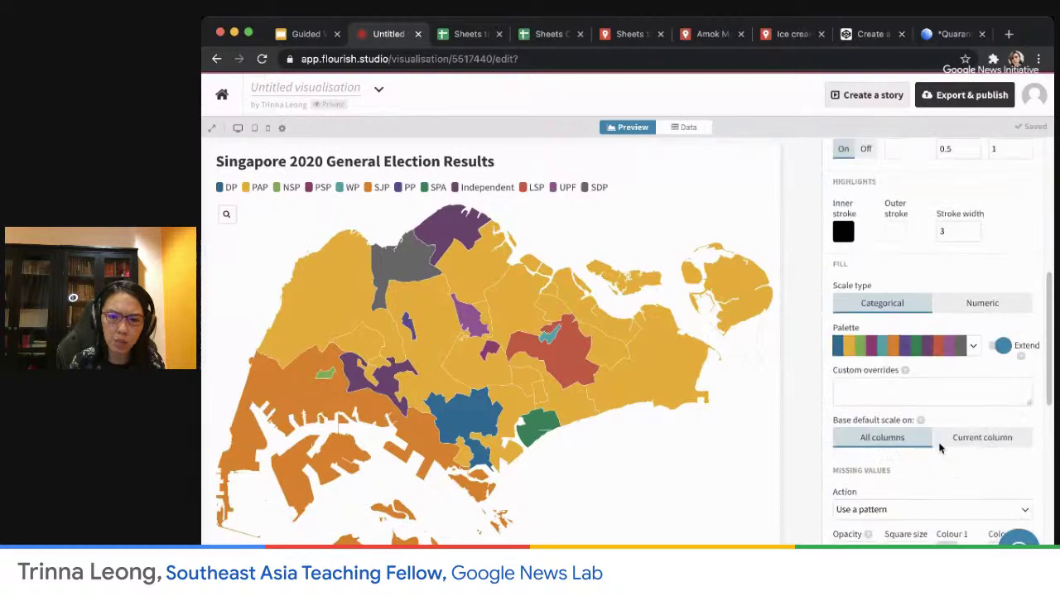
click(974, 346)
click(905, 369)
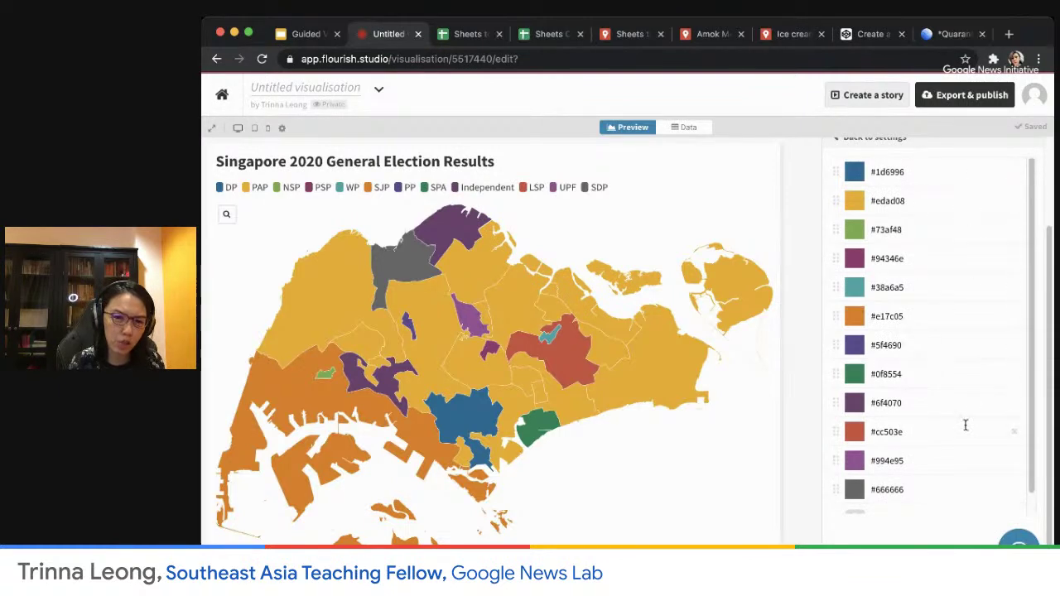
scroll(911, 228, up, 1)
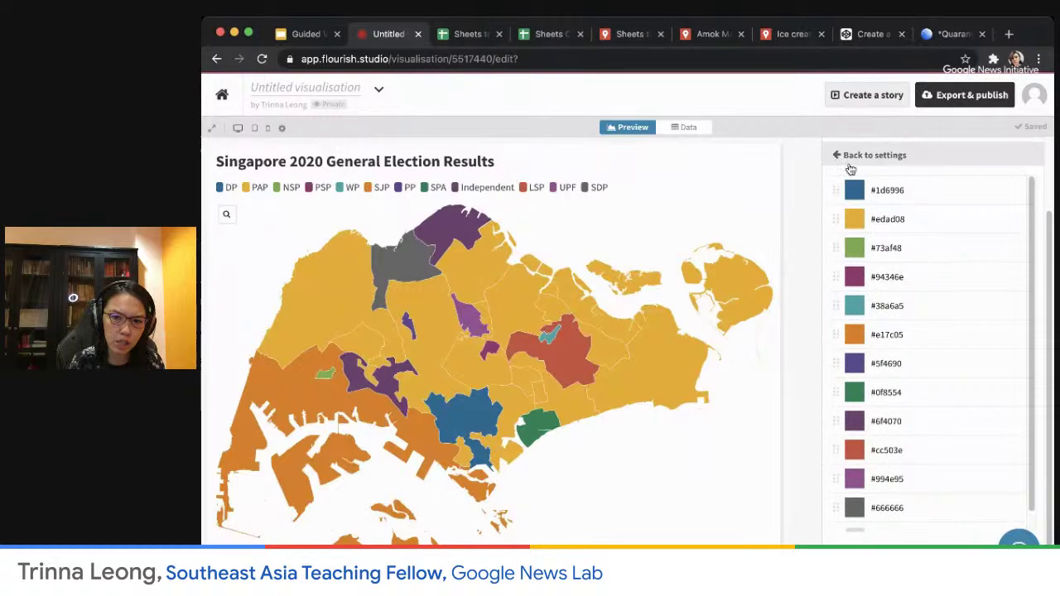
click(836, 159)
scroll(971, 399, down, 2)
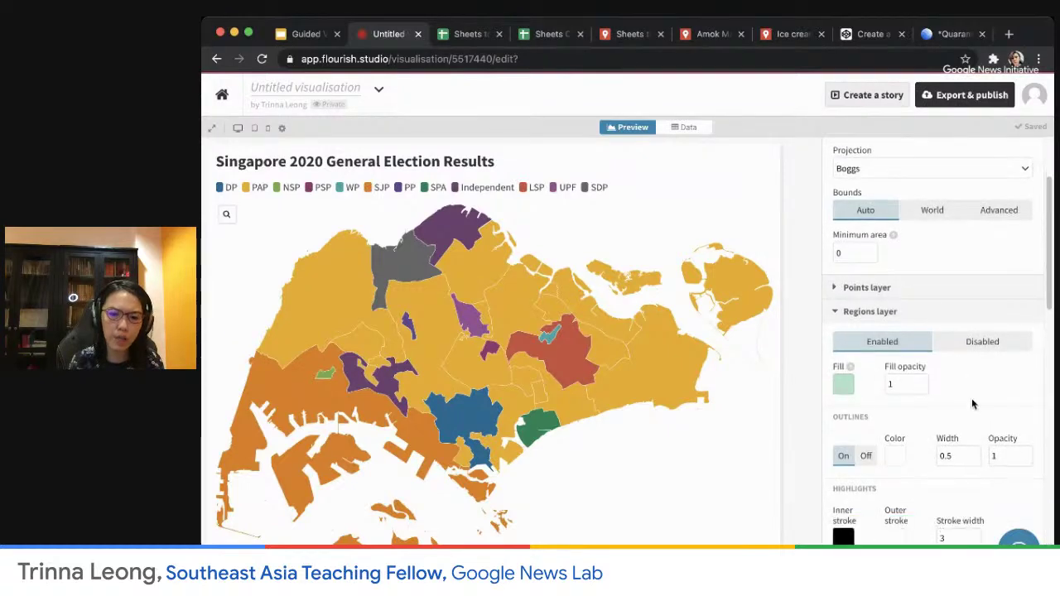
- Apply the Paired colour palette to the Regions layer fill
scroll(971, 401, down, 5)
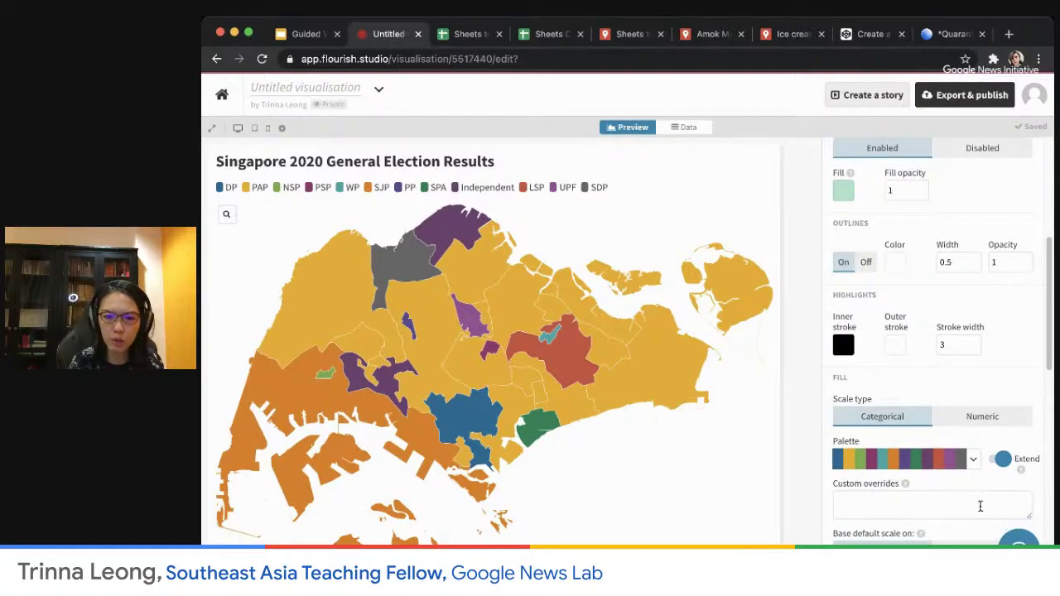
click(974, 462)
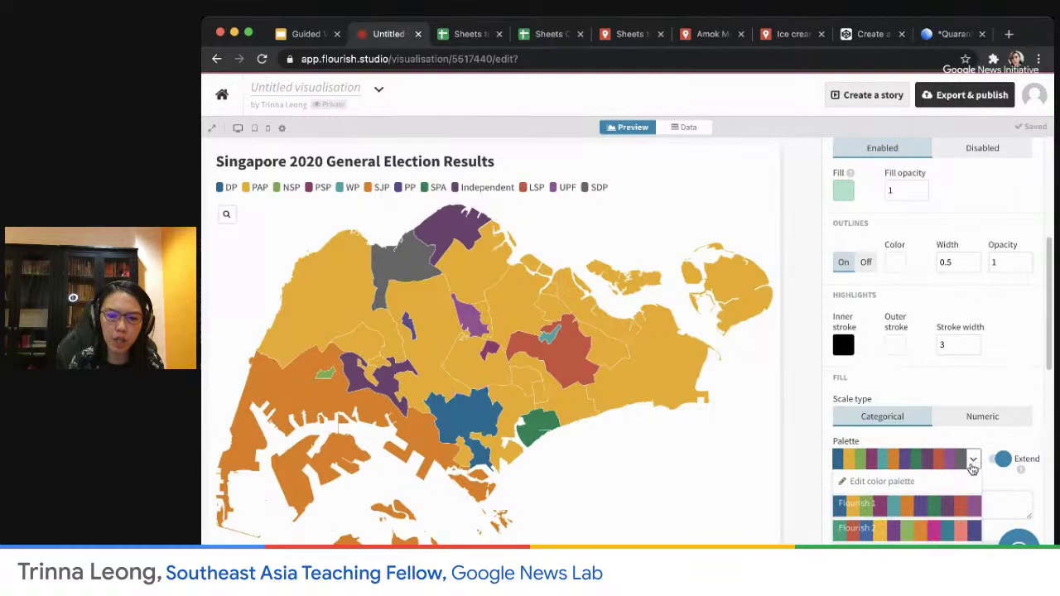
scroll(952, 472, down, 2)
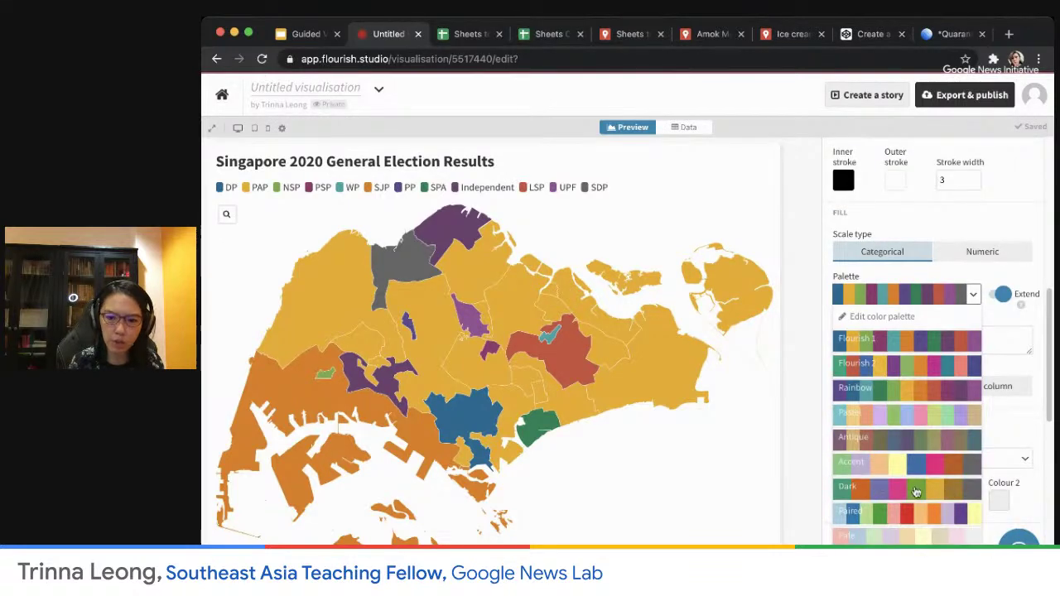
click(925, 517)
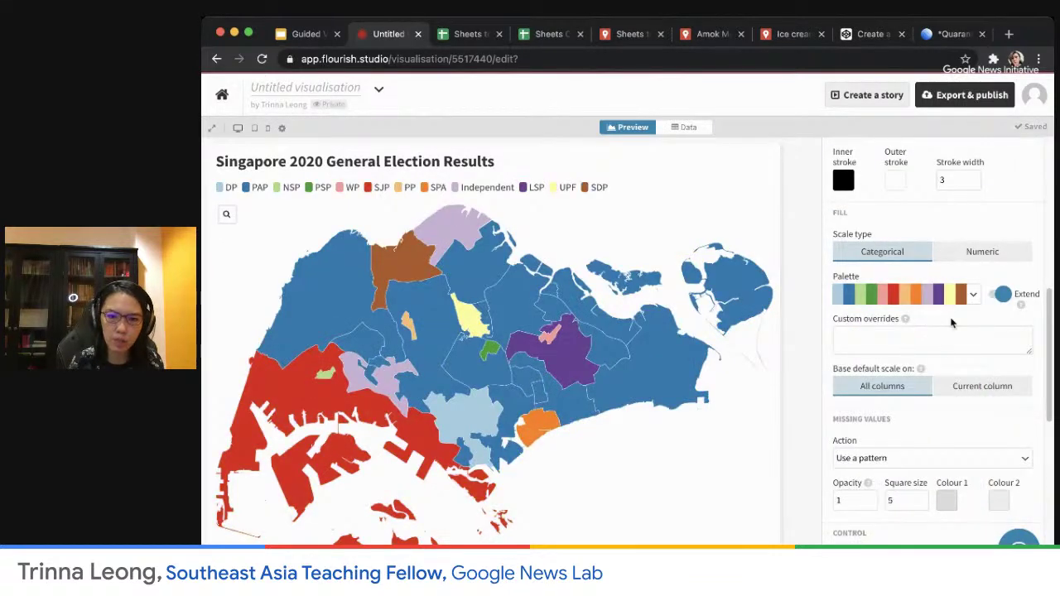
- Try the Pastel palette on the map regions and switch back to the Paired palette
click(974, 295)
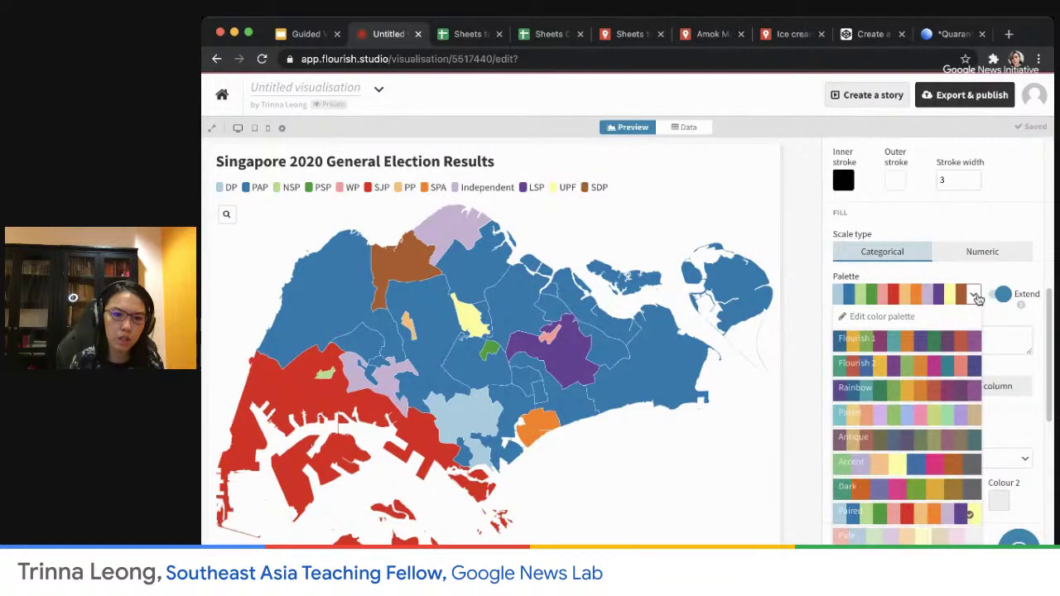
click(989, 280)
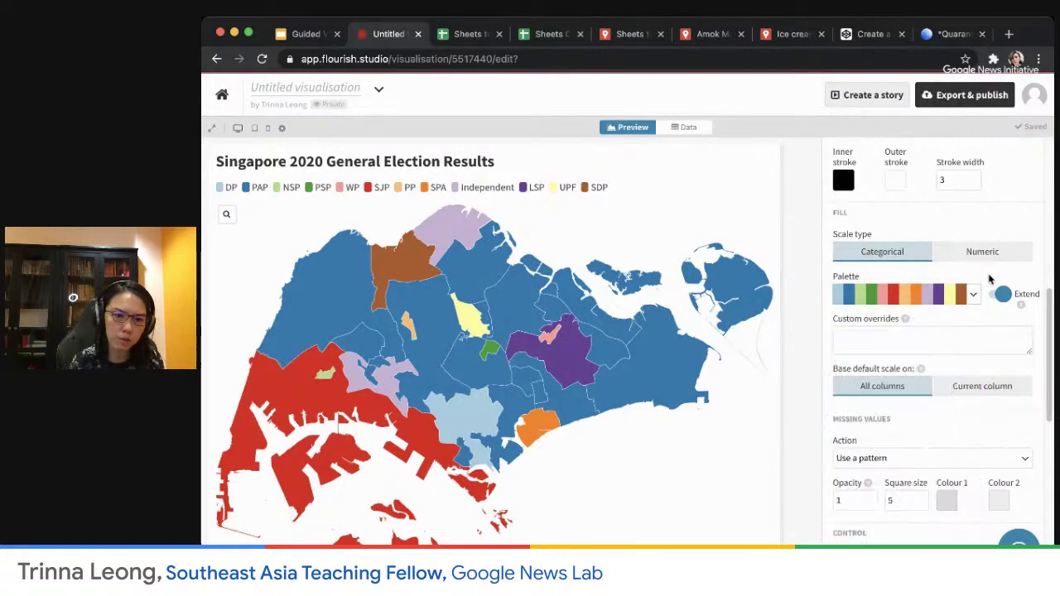
click(976, 298)
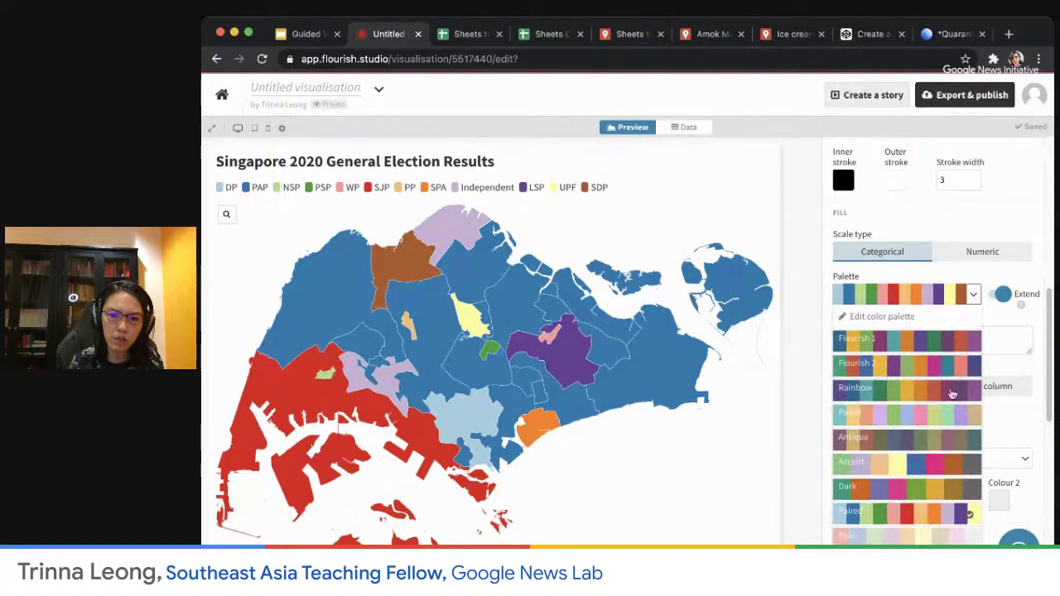
click(940, 421)
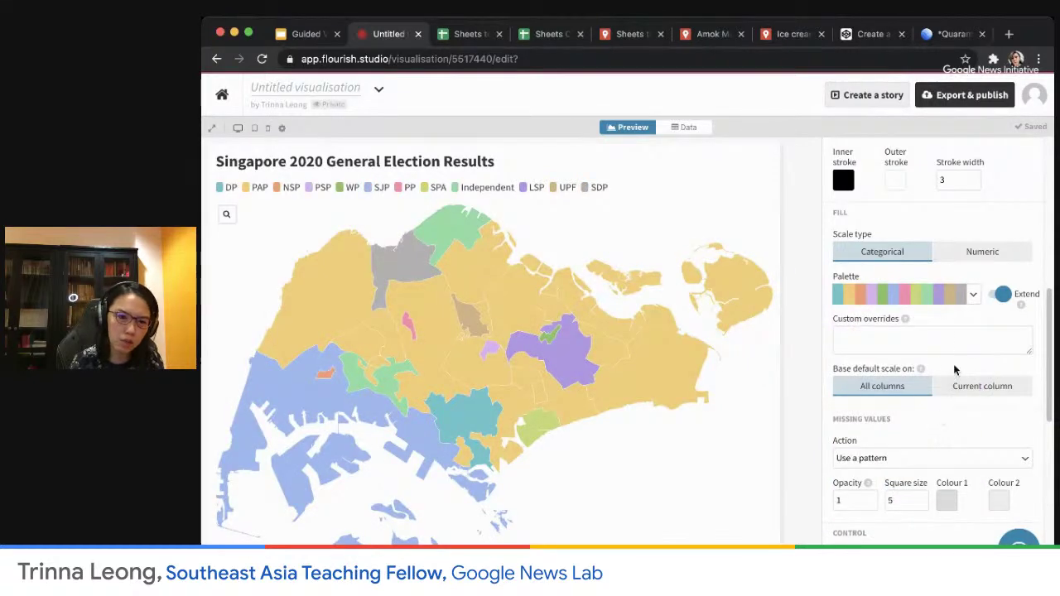
click(974, 296)
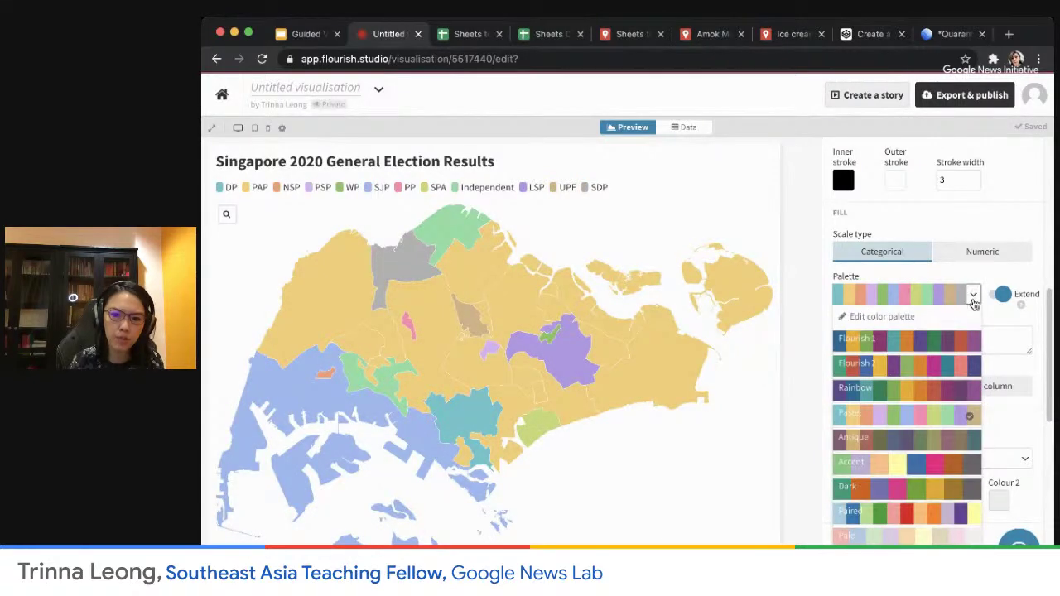
click(919, 520)
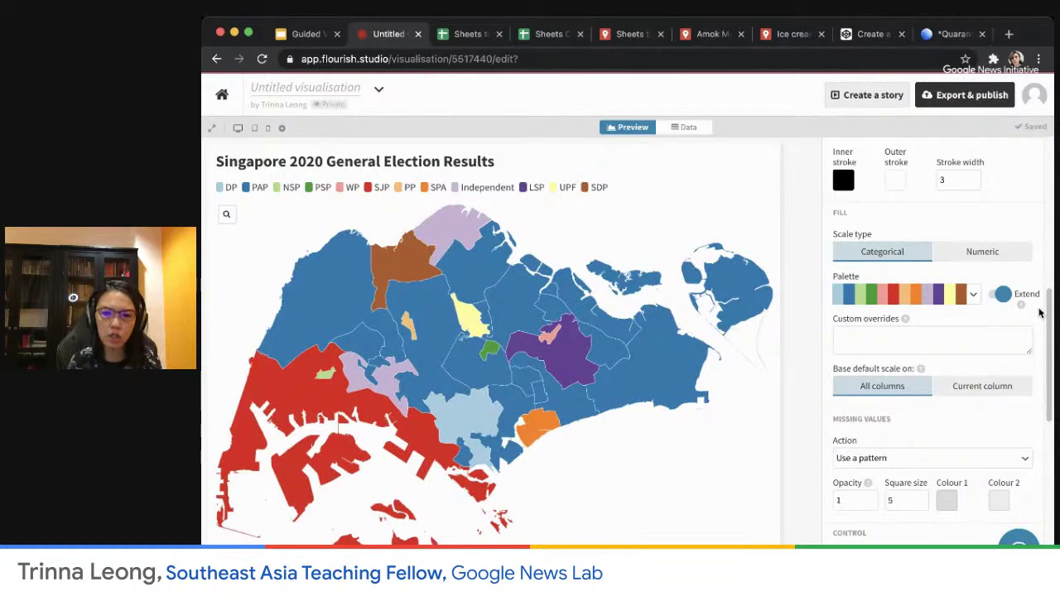
scroll(895, 454, down, 5)
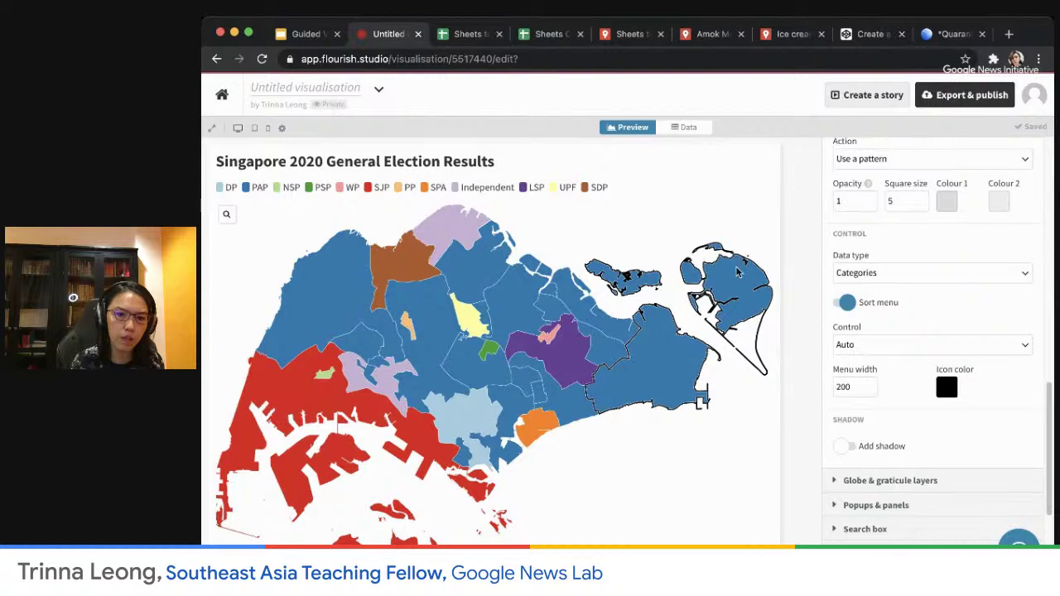
click(980, 311)
click(846, 318)
scroll(950, 257, up, 5)
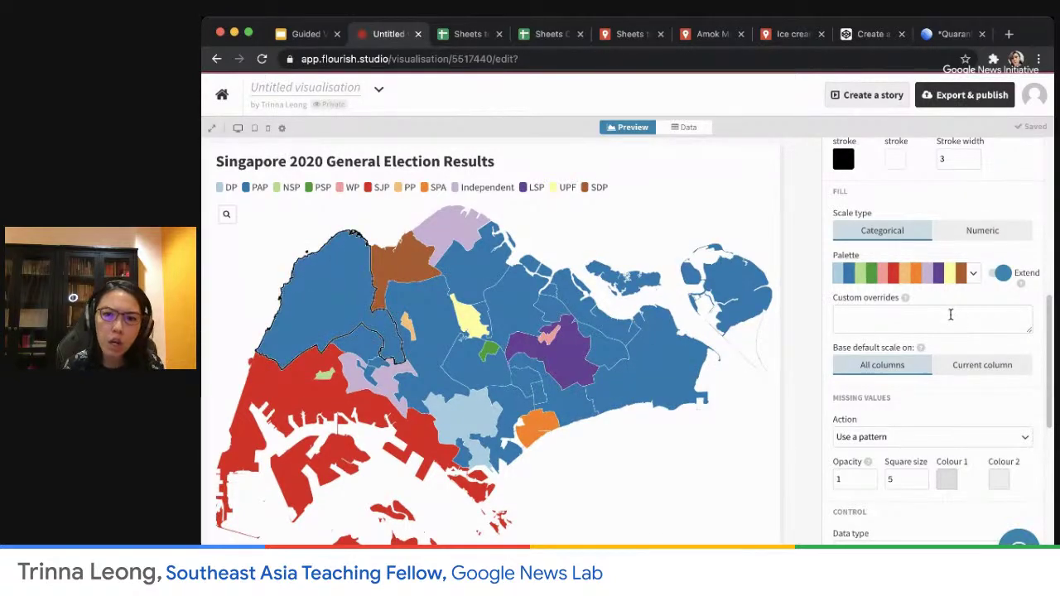
scroll(951, 315, up, 5)
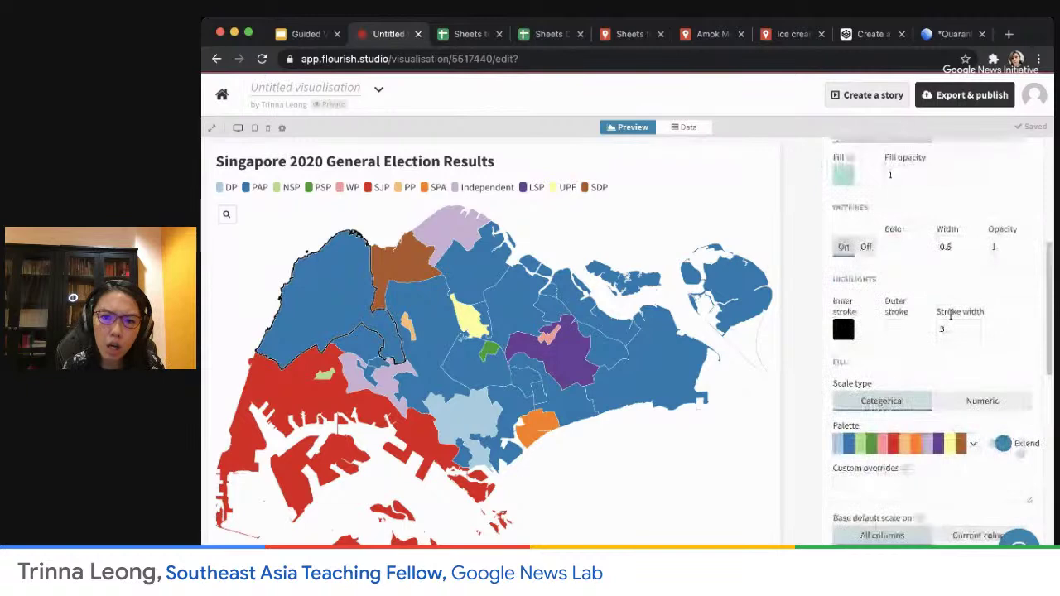
- Open the existing Singapore electoral boundary project, check the column assignments in its Regions data sheet, and return to the map preview
click(222, 95)
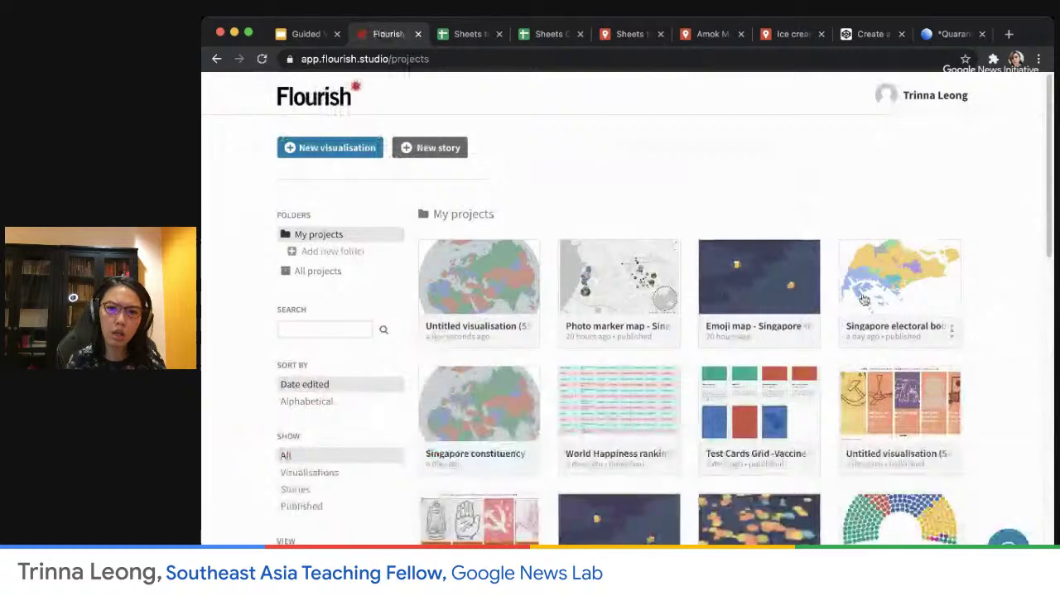
click(911, 279)
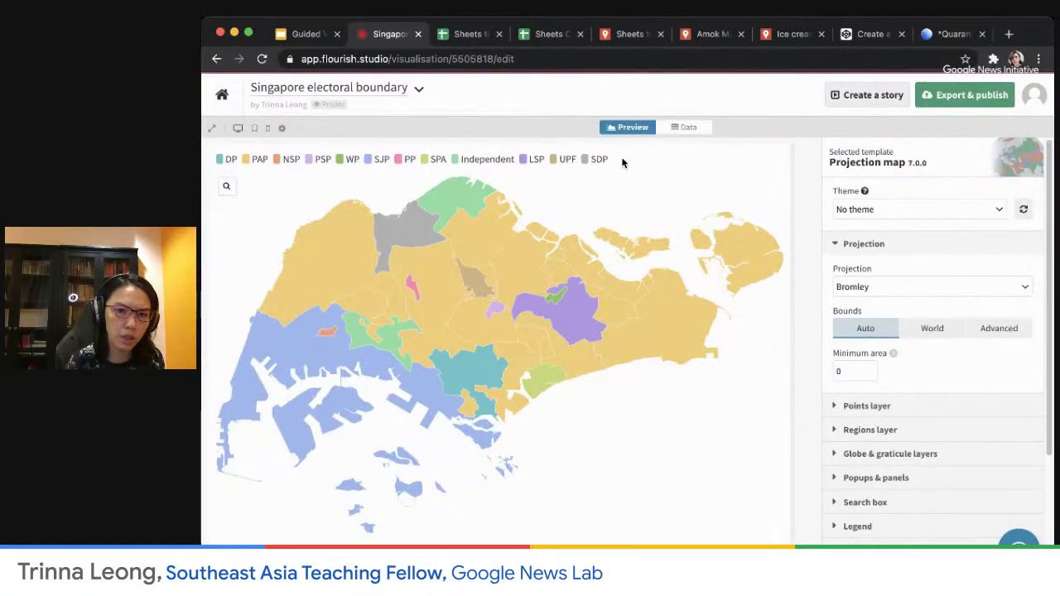
click(688, 128)
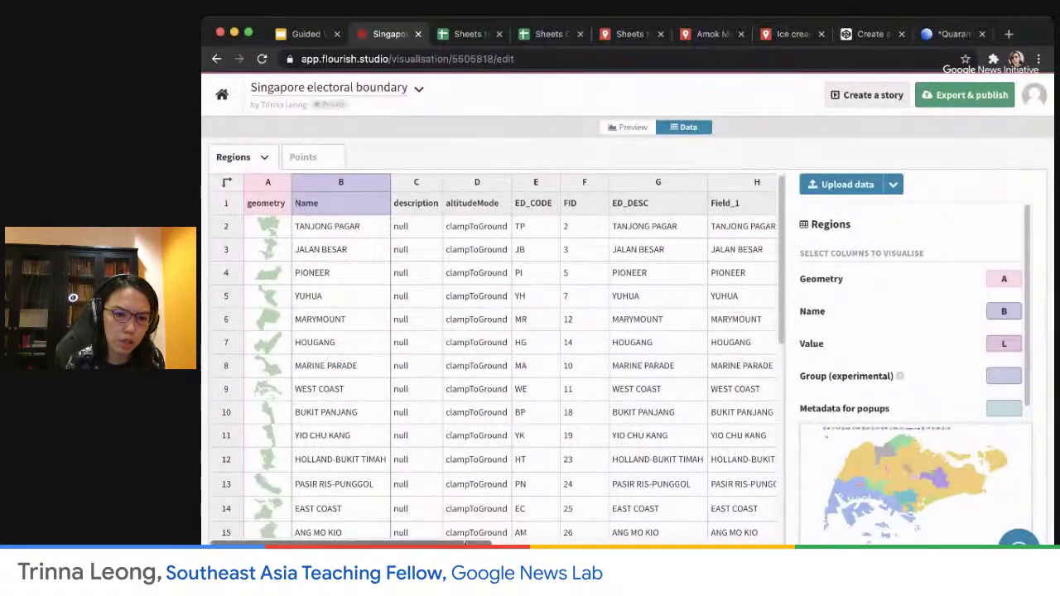
scroll(465, 530, right, 10)
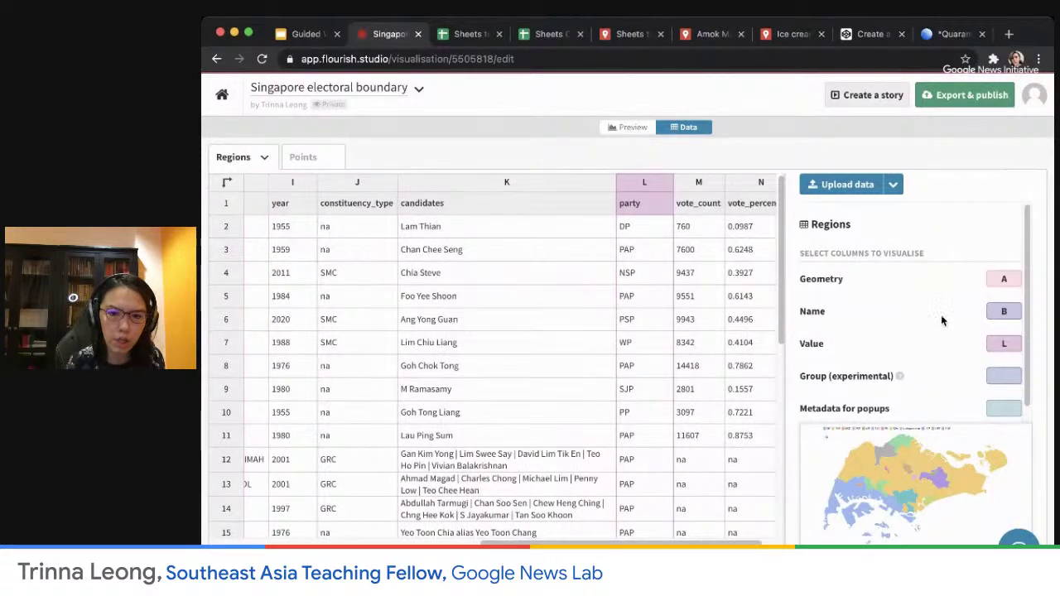
scroll(923, 335, down, 1)
scroll(926, 336, up, 1)
click(621, 128)
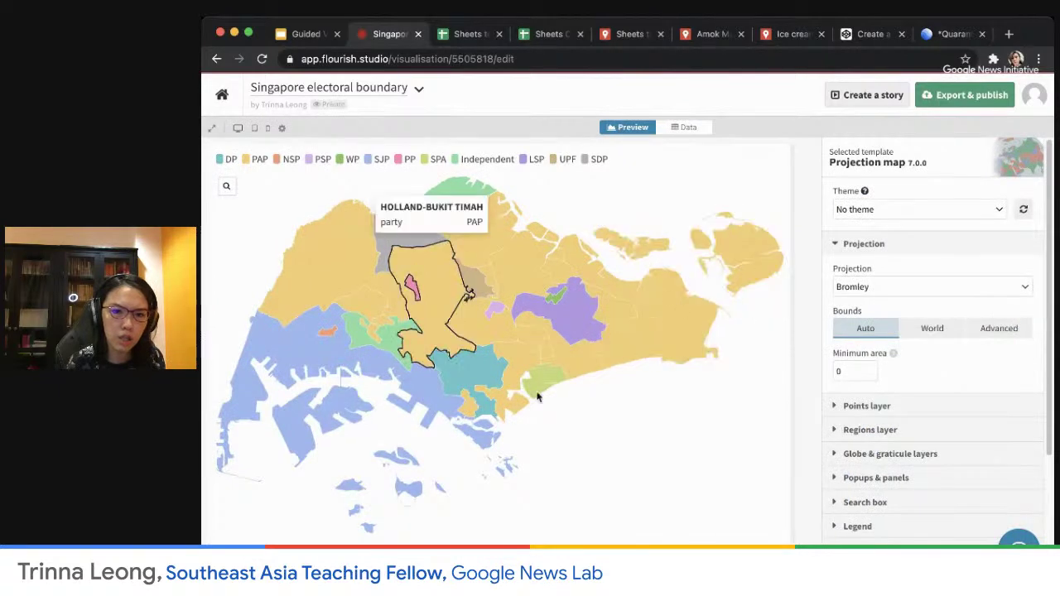
- Look through the Regions layer settings of the Singapore electoral boundary map
scroll(958, 405, down, 3)
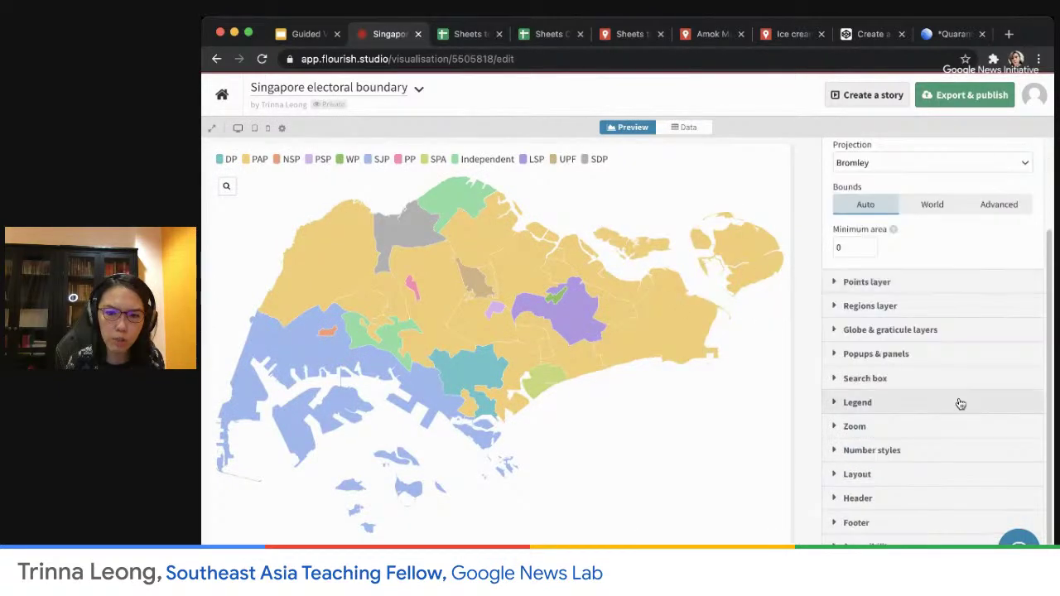
click(838, 304)
scroll(962, 426, down, 3)
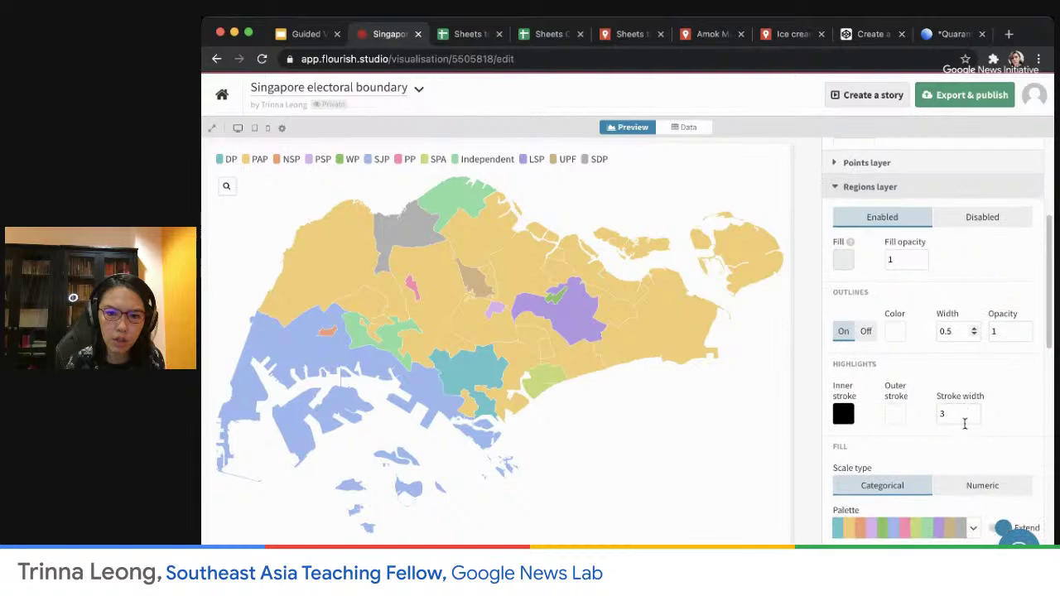
scroll(969, 430, down, 10)
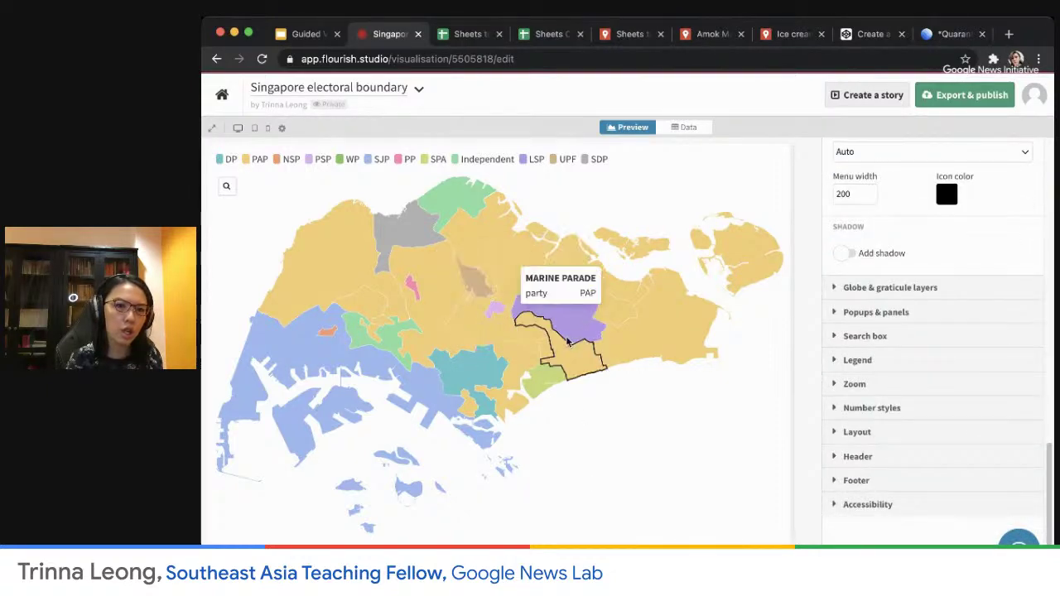
- Set the published map's website embed format to Iframe and copy the embed code
click(971, 101)
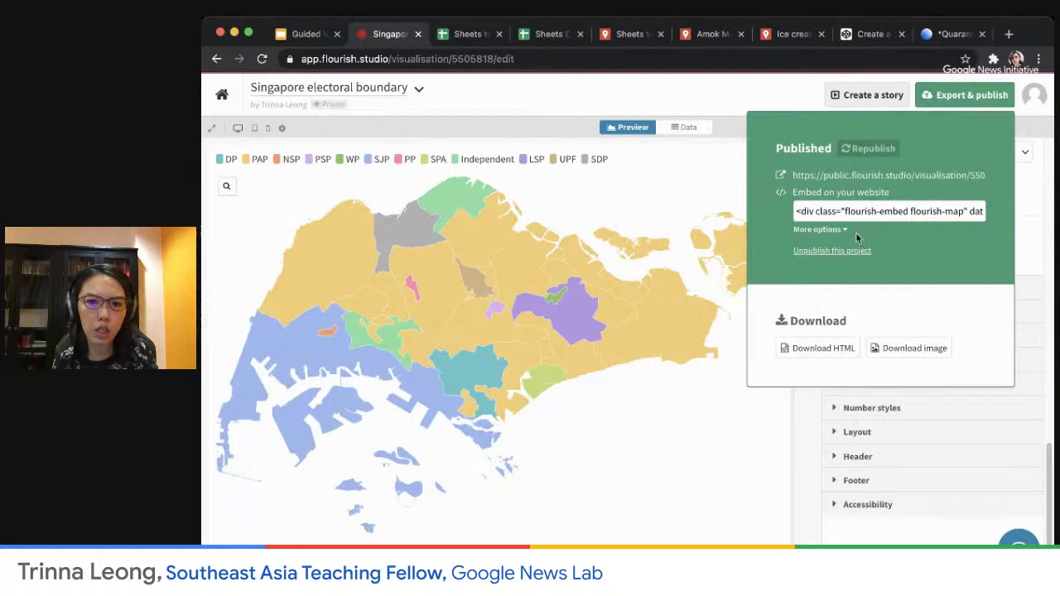
click(818, 230)
click(924, 235)
click(907, 210)
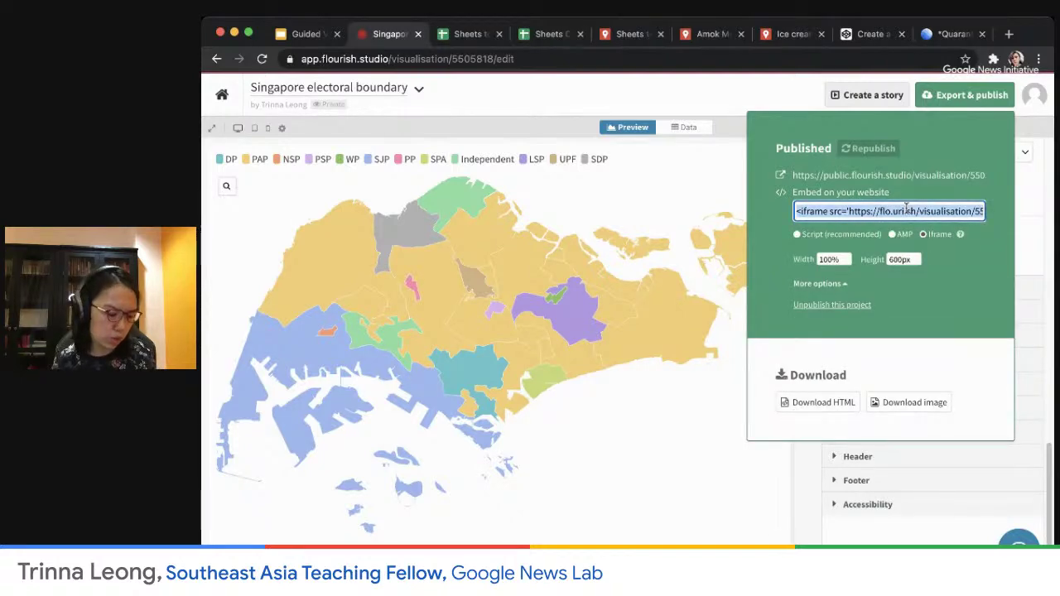
- Switch to CodePen and replace the existing HTML code with the copied Flourish iframe embed code
click(869, 34)
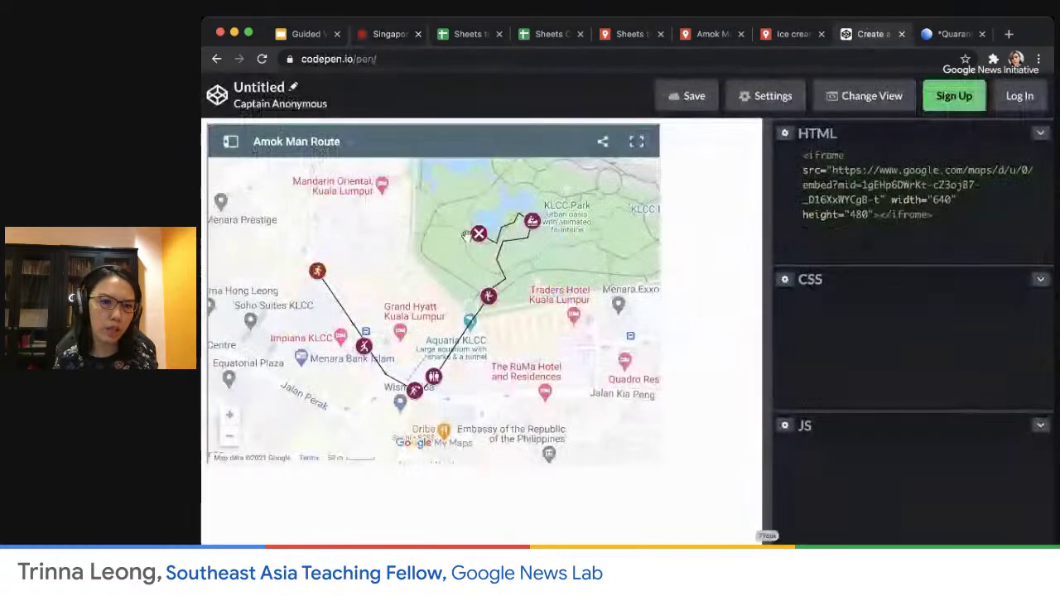
key(ctrl+a)
key(ctrl+v)
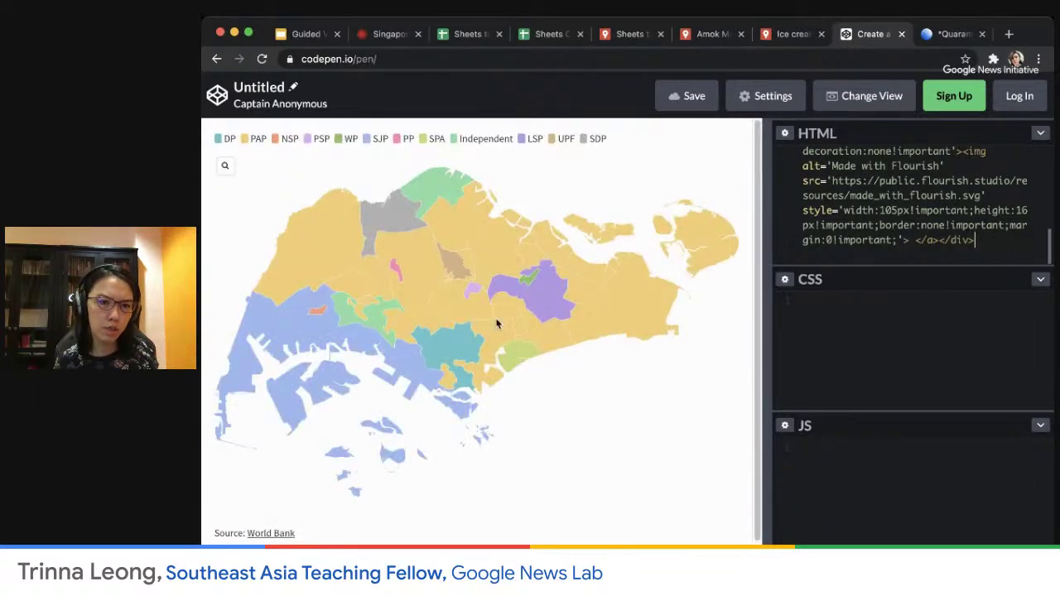
- Search the embedded election map for the East Coast constituency and select it to show its party details
click(226, 166)
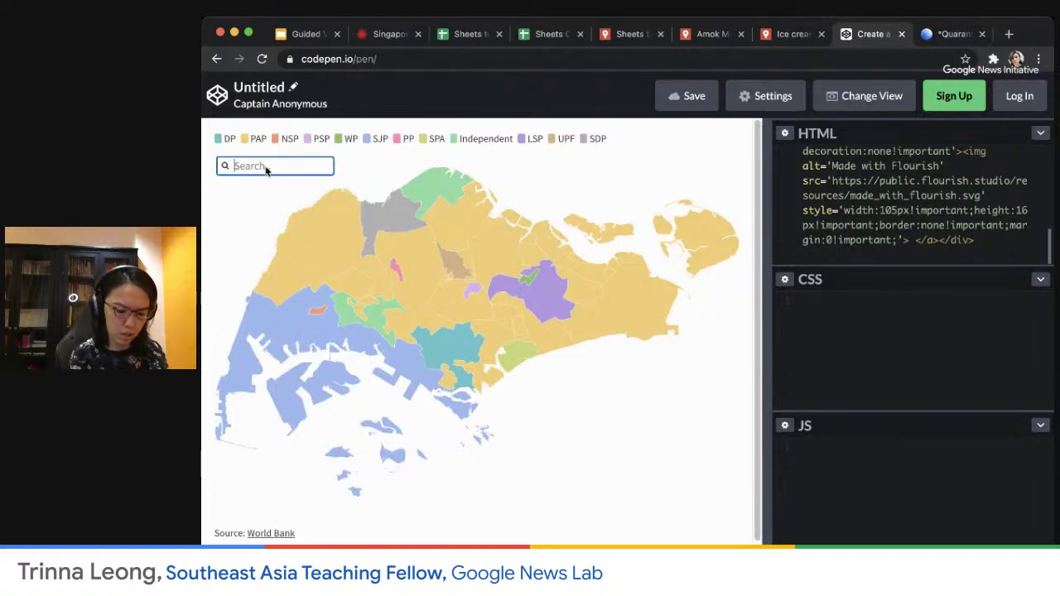
text(eaas)
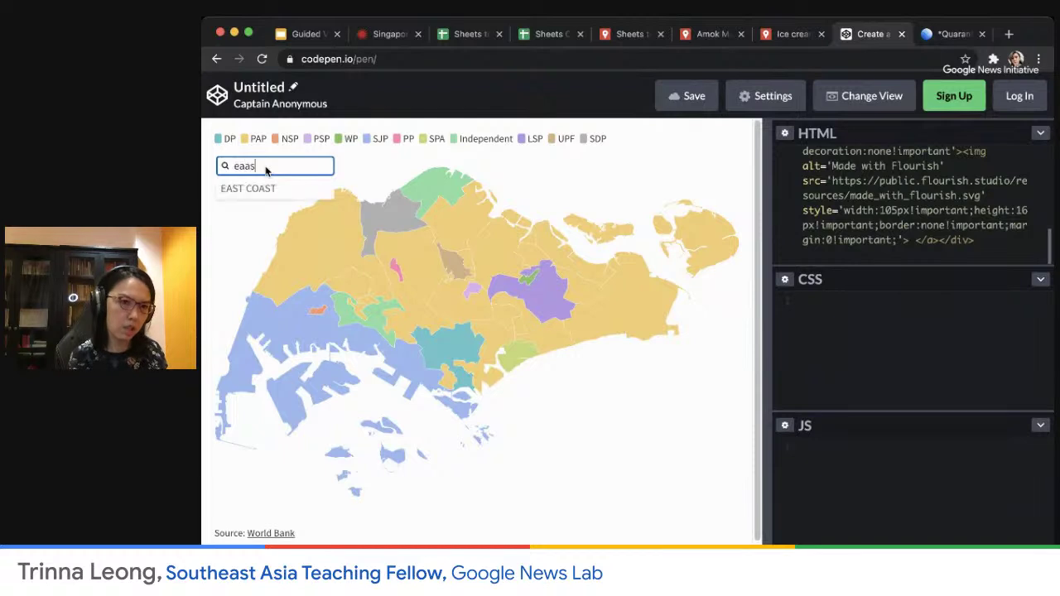
key(BackSpace)
text(s)
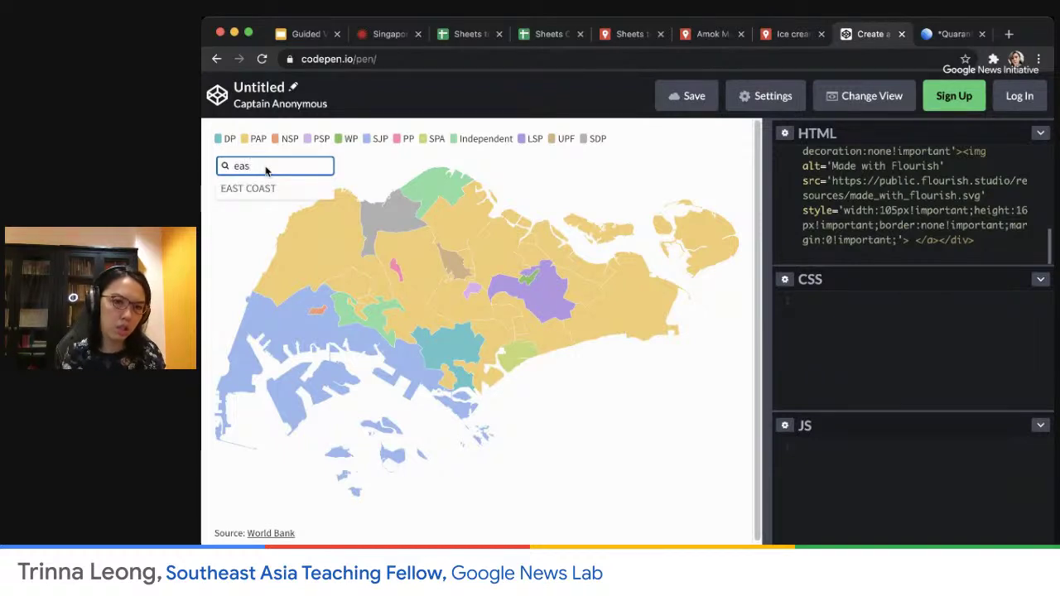
click(291, 188)
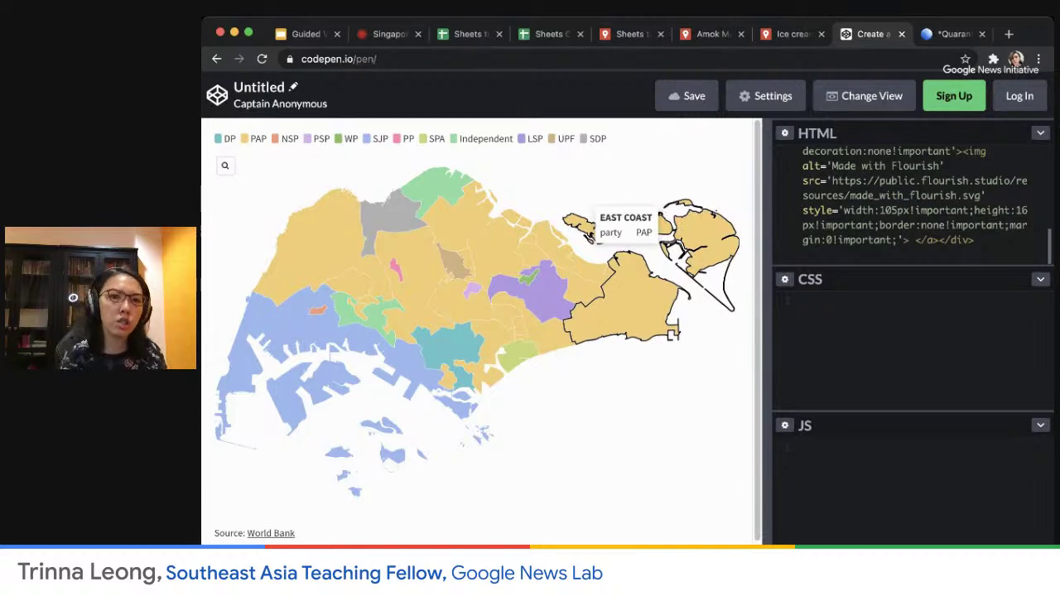
- Dismiss the publishing options in Flourish and switch to the presentation's Emoji marker map slide
click(389, 37)
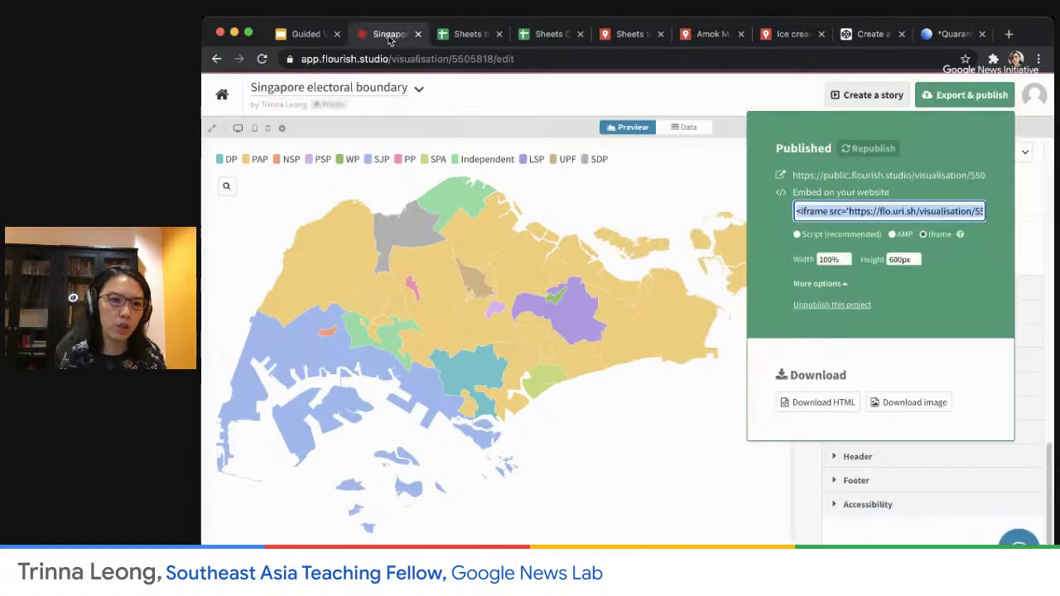
click(680, 117)
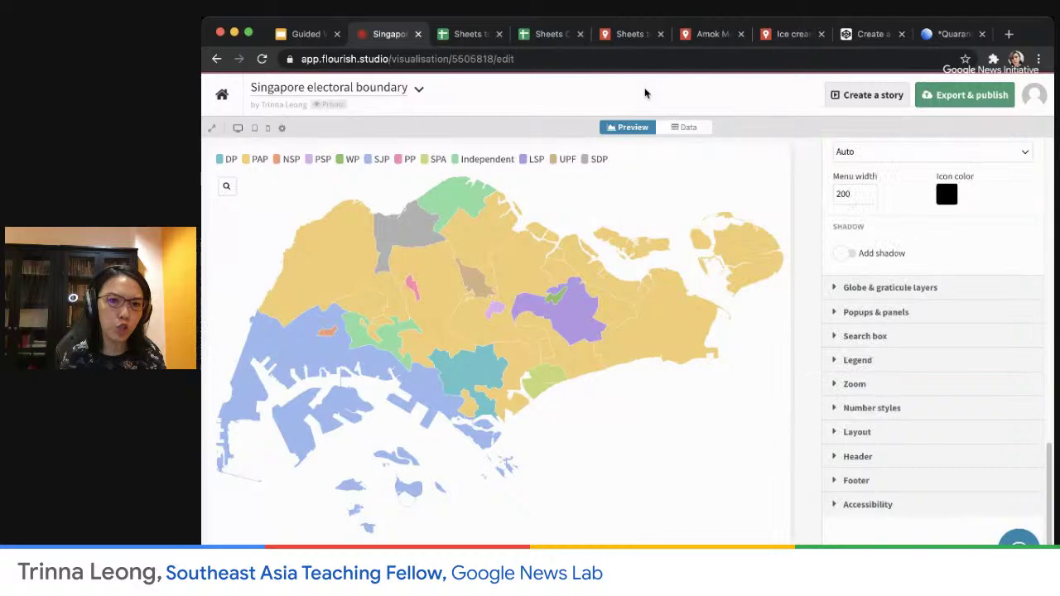
click(303, 36)
click(886, 296)
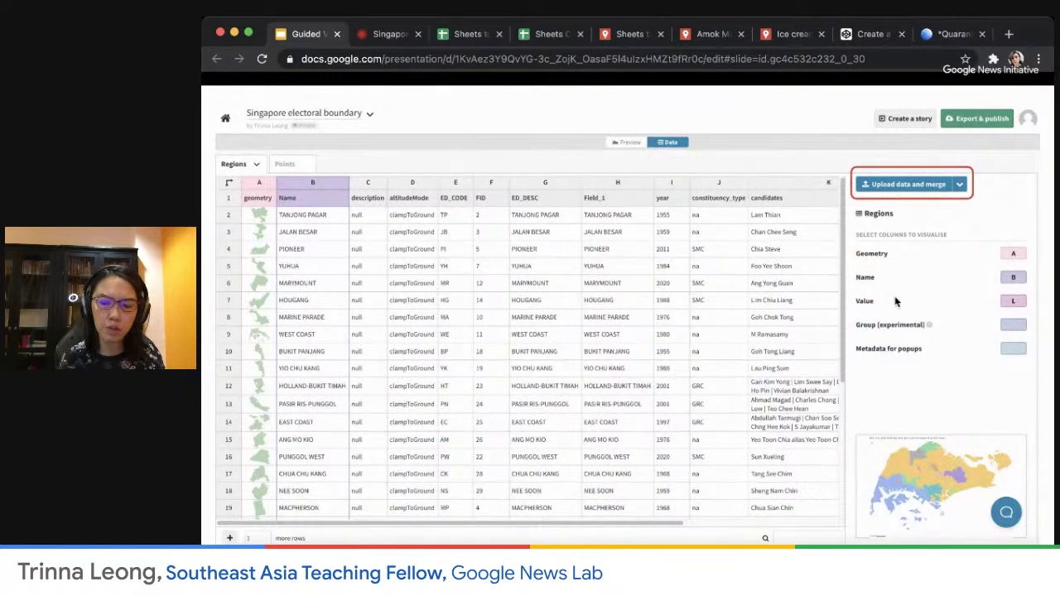
click(911, 378)
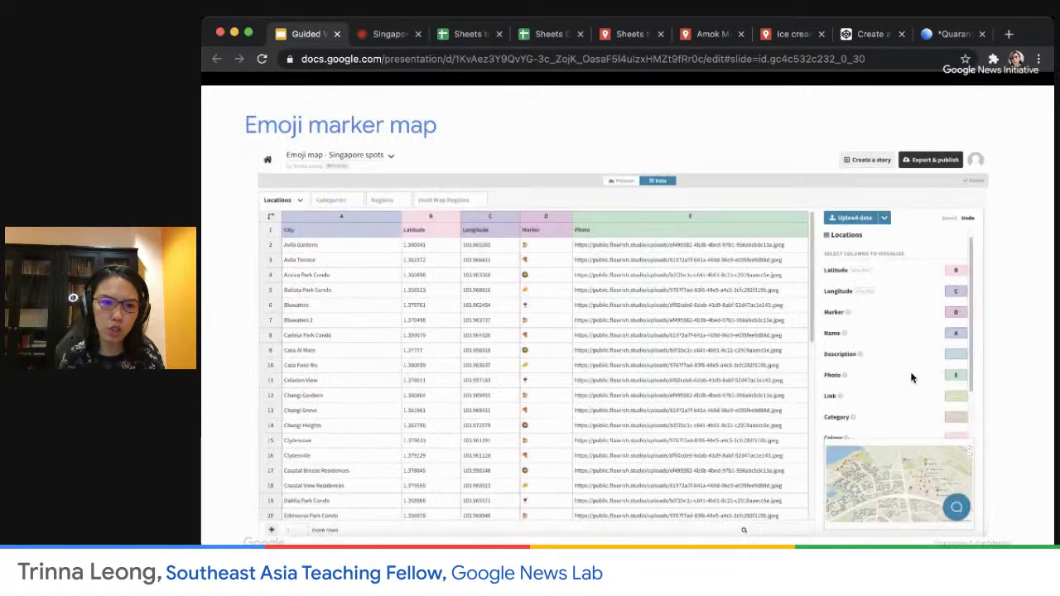
key(Left)
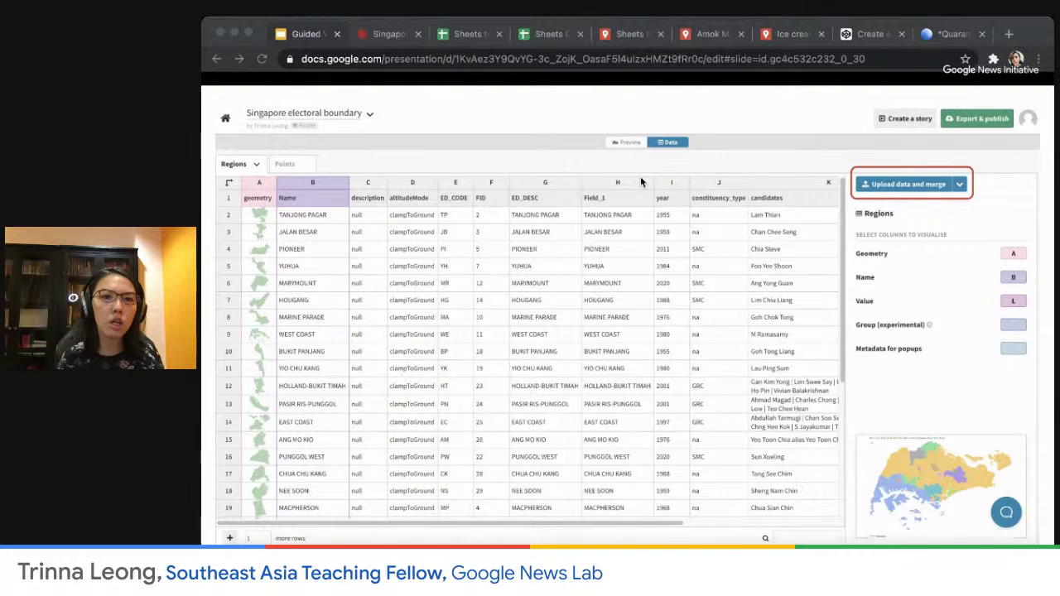
click(780, 154)
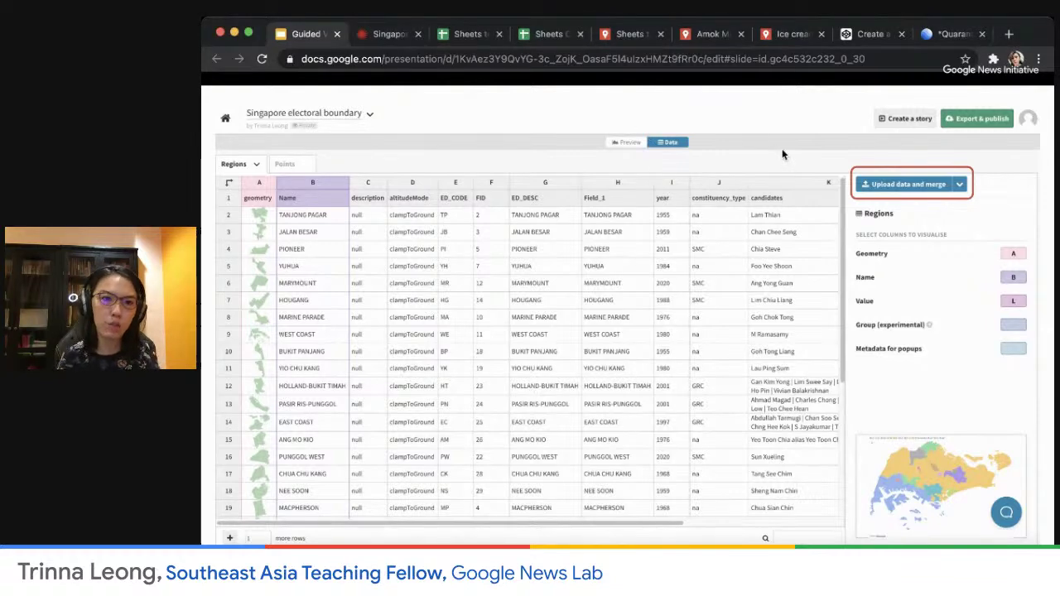
click(782, 148)
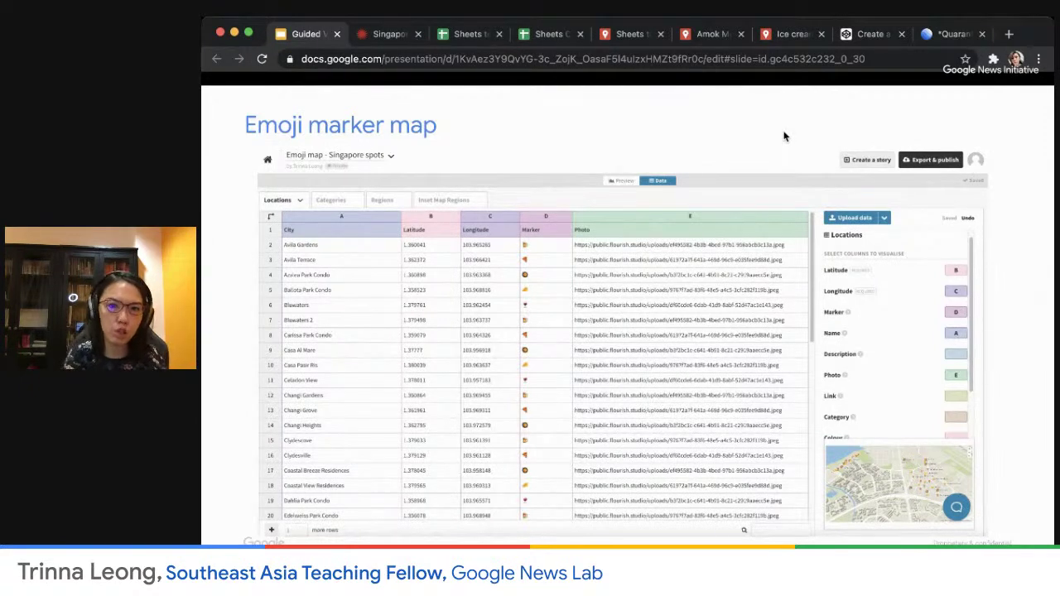
- Return to Flourish, start a new visualisation and look through the template gallery, including the Marker map starting points
click(389, 34)
click(223, 97)
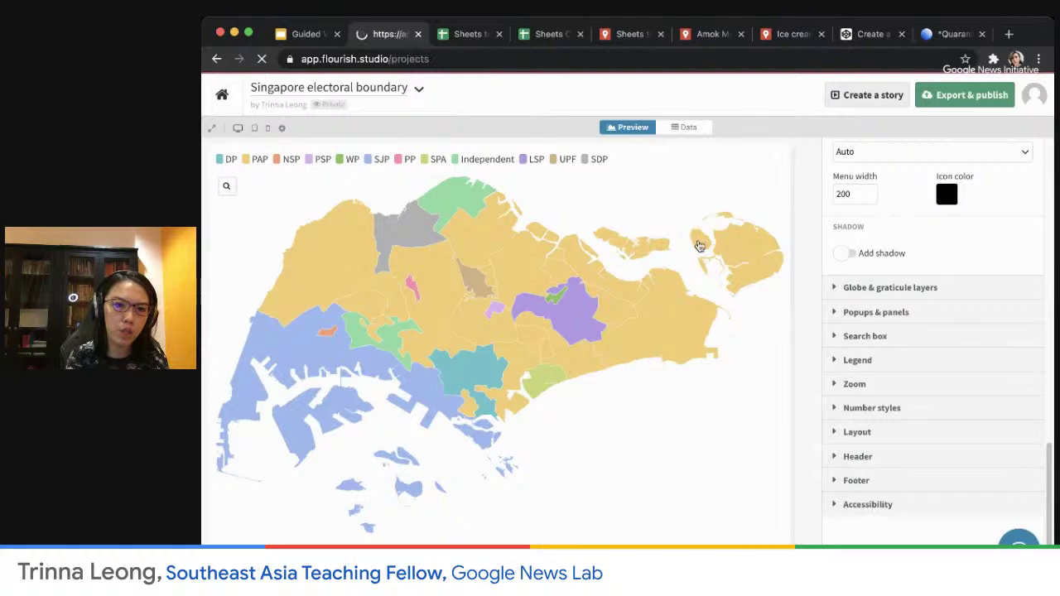
scroll(751, 327, down, 5)
scroll(751, 327, up, 5)
click(333, 146)
scroll(523, 350, down, 10)
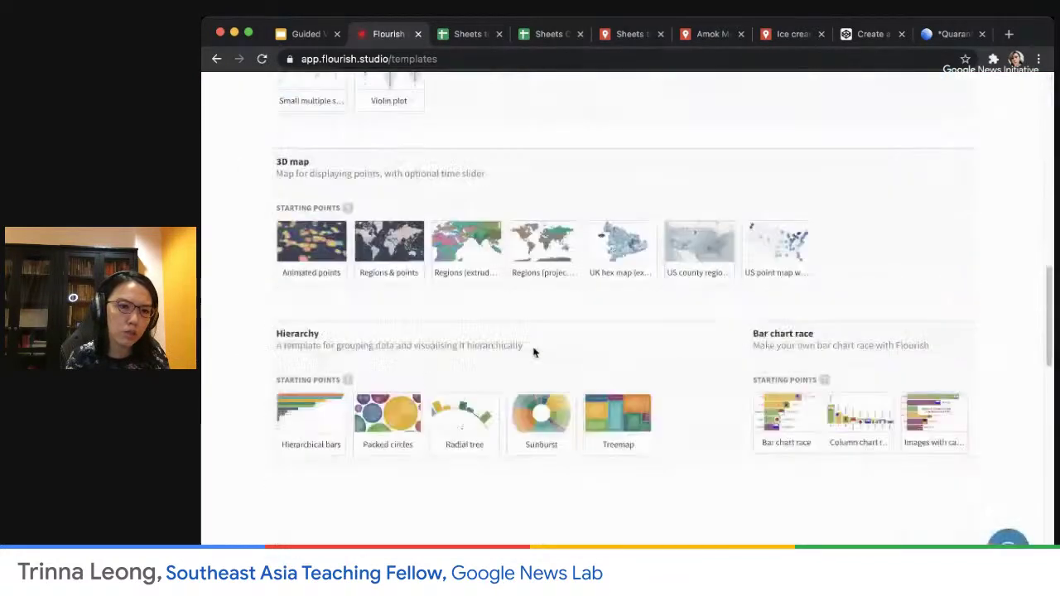
scroll(533, 352, down, 5)
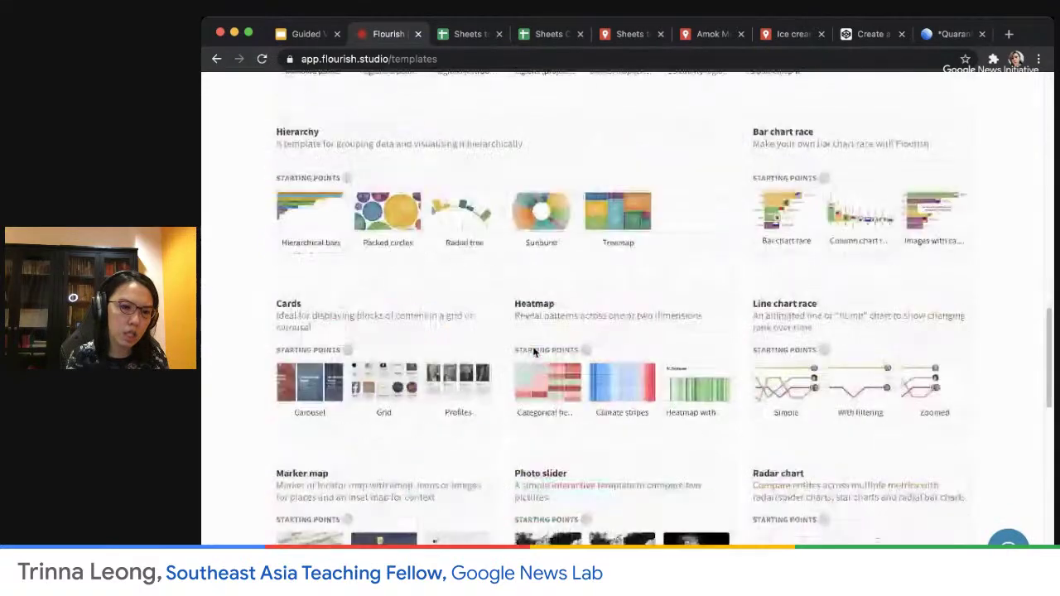
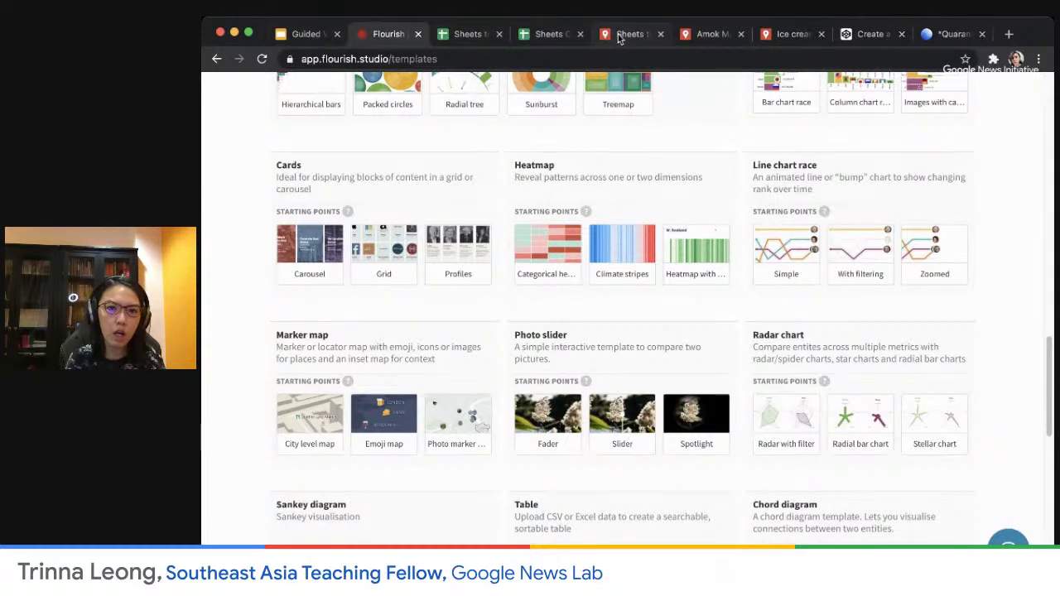
scroll(447, 223, up, 15)
scroll(306, 125, up, 3)
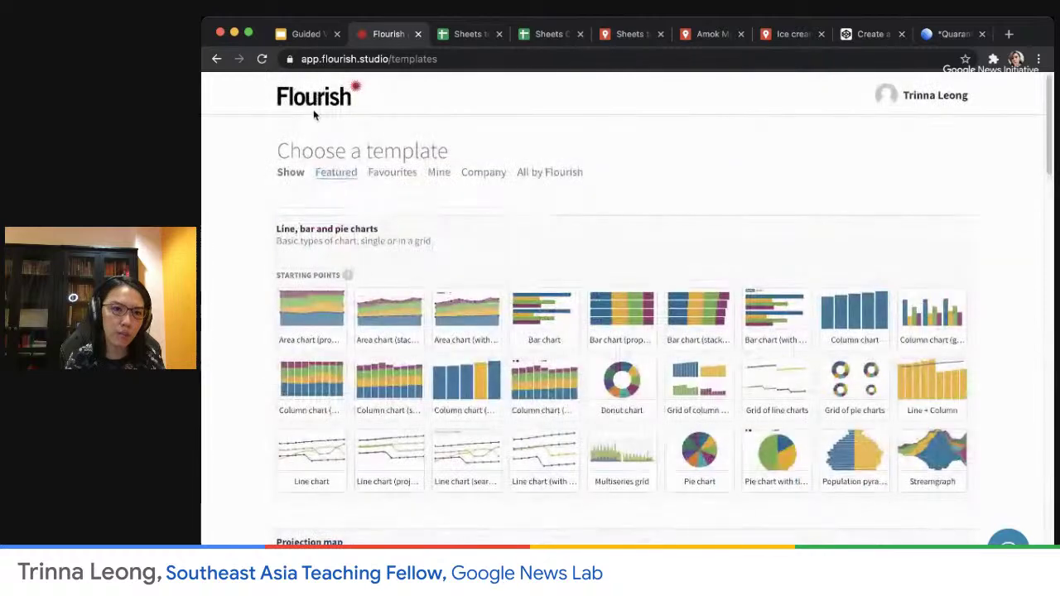
- Go back to the project list and open the Emoji map - Singapore spots project to view its markers
mouse_move(952, 98)
click(925, 130)
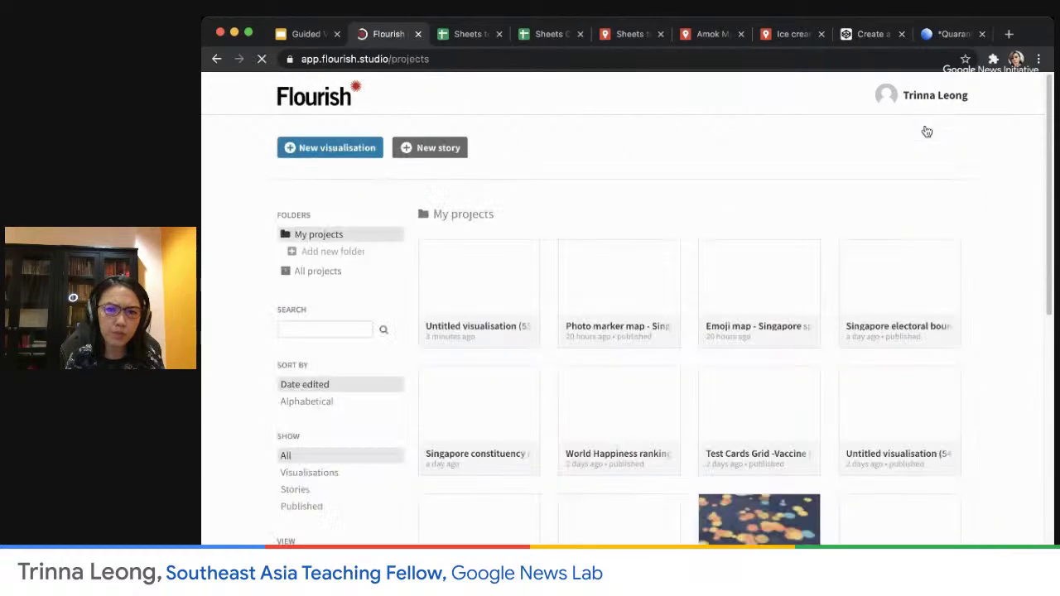
click(766, 282)
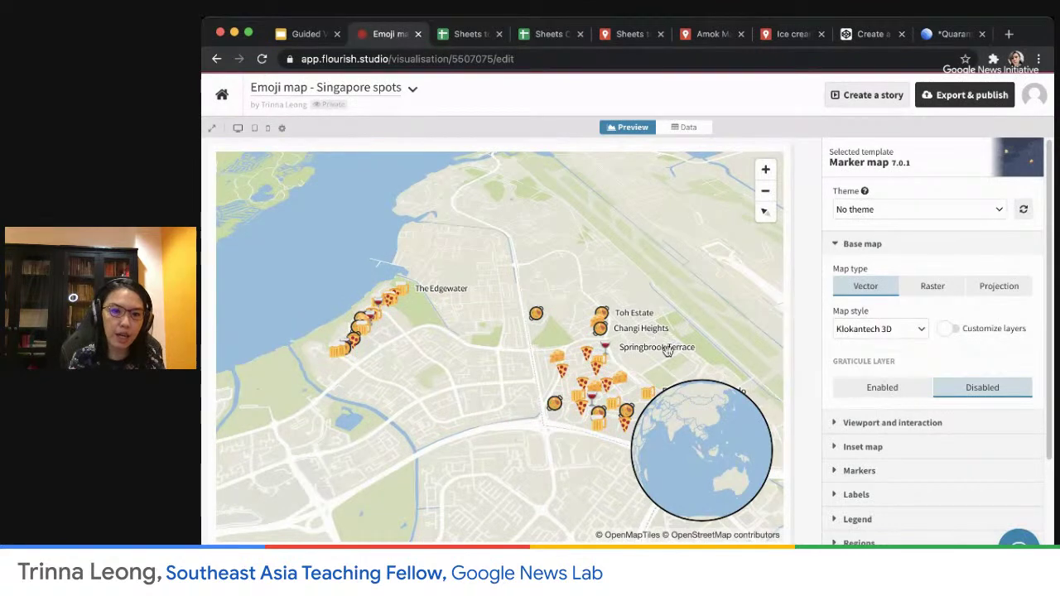
drag(667, 357, 603, 341)
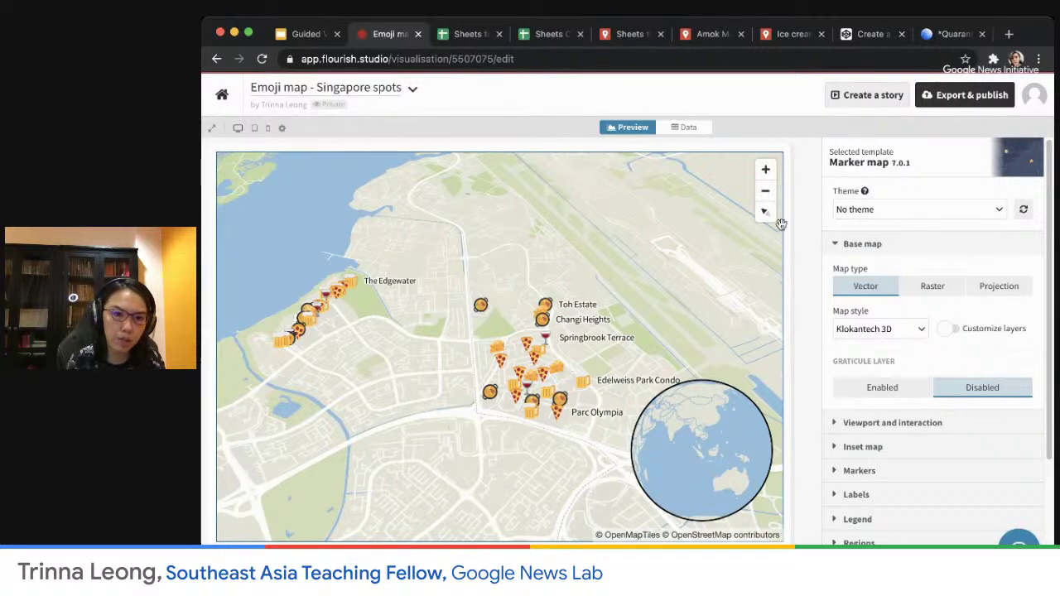
- Rename the City column header in the Locations data sheet to Condo Name
click(681, 130)
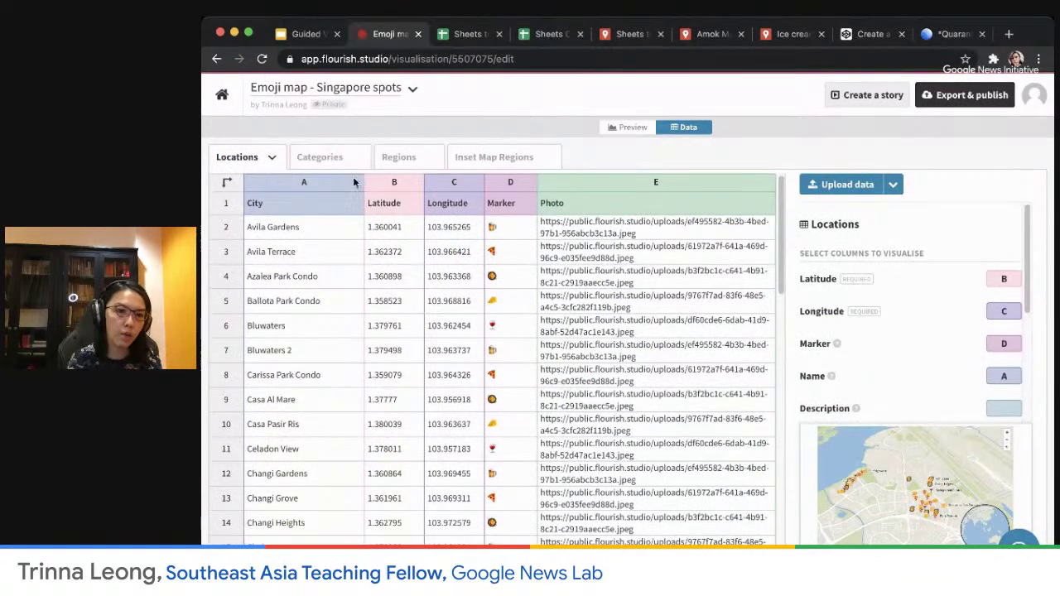
click(281, 207)
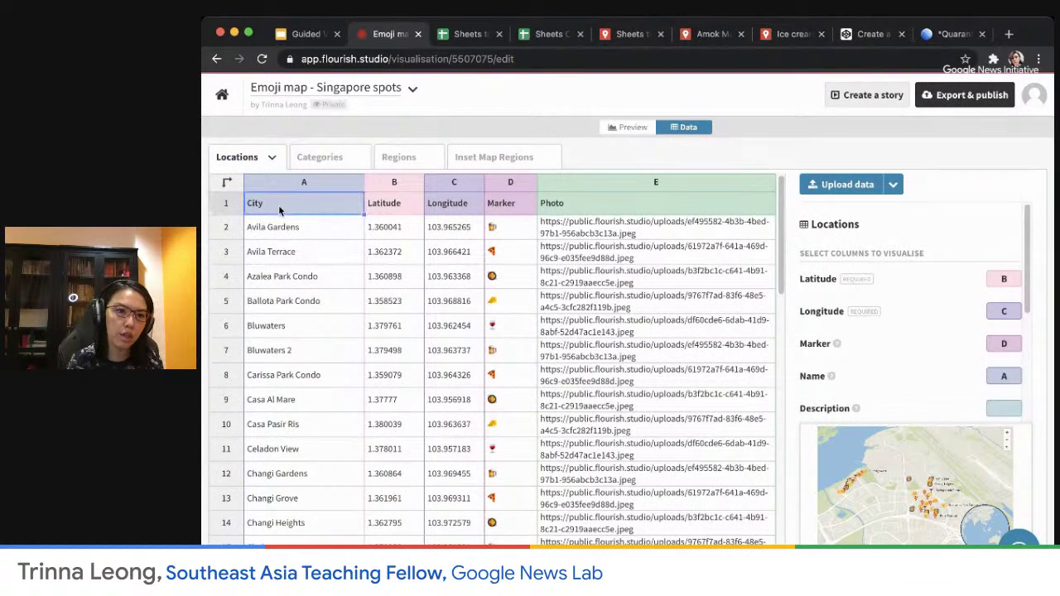
double_click(279, 208)
drag(267, 208, 235, 205)
text(Condo Na)
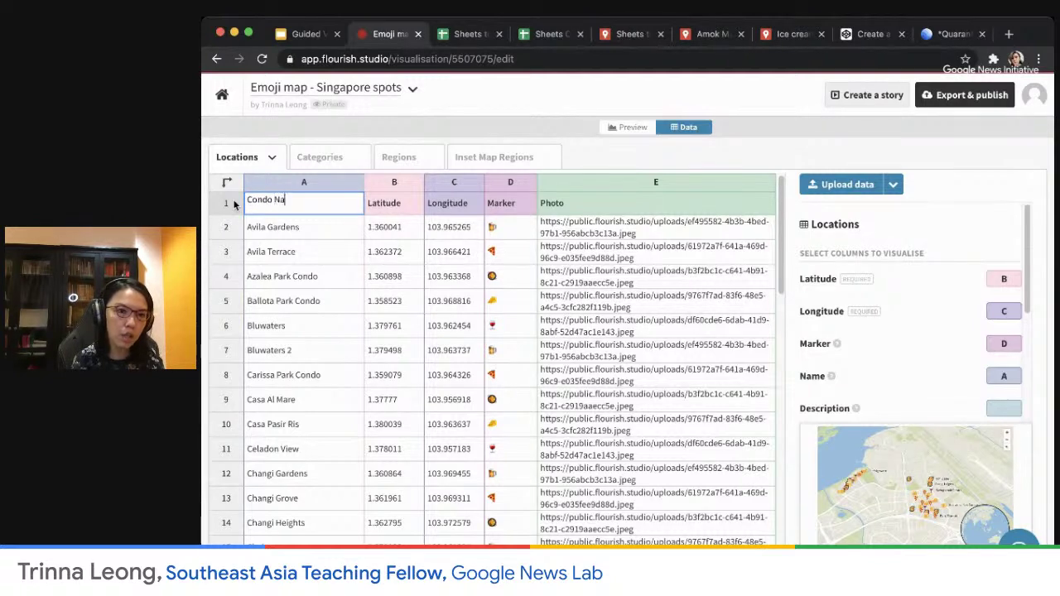
text(me)
key(Return)
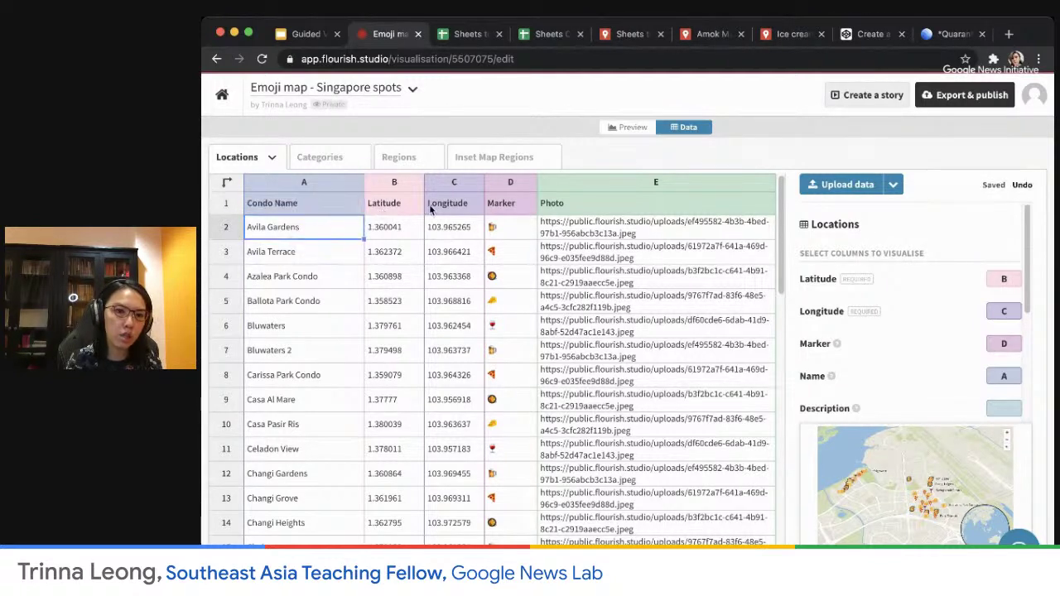
- Examine the emoji entries in the Marker column, the image links in the Photo column, and the Locations column assignments
click(509, 235)
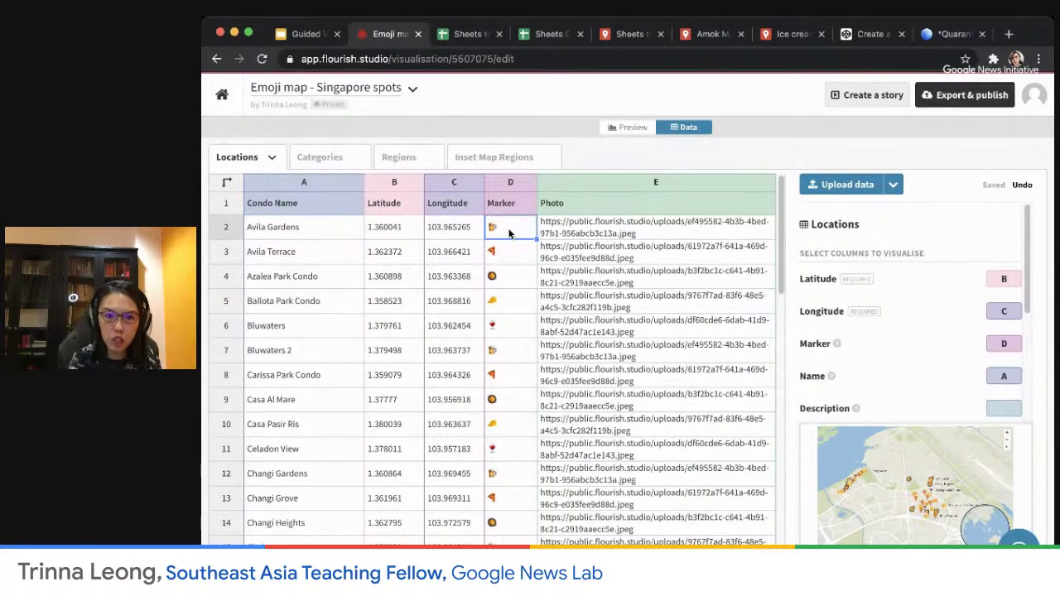
click(500, 254)
click(512, 323)
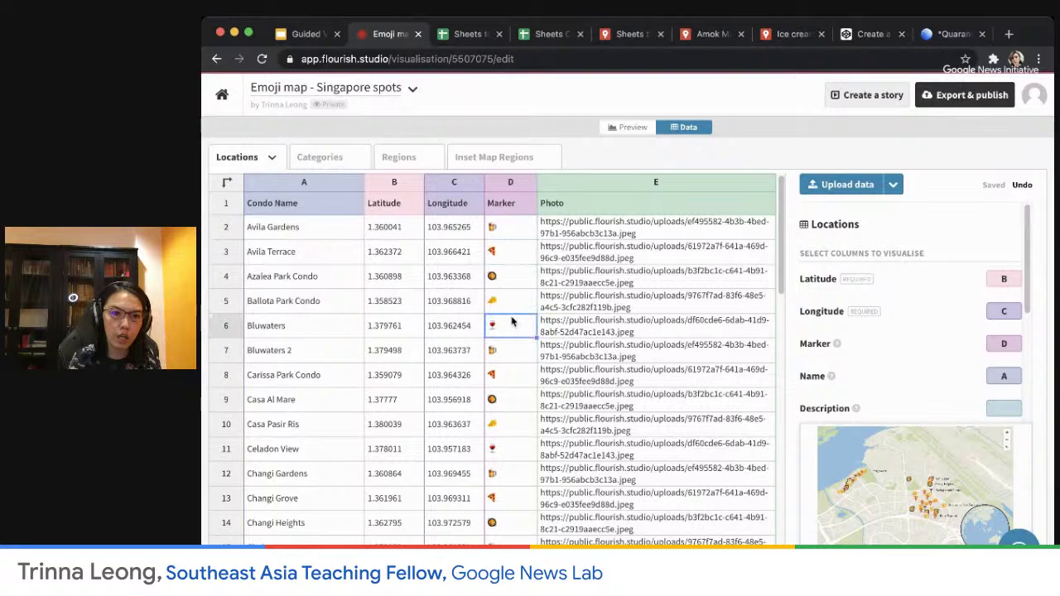
click(508, 227)
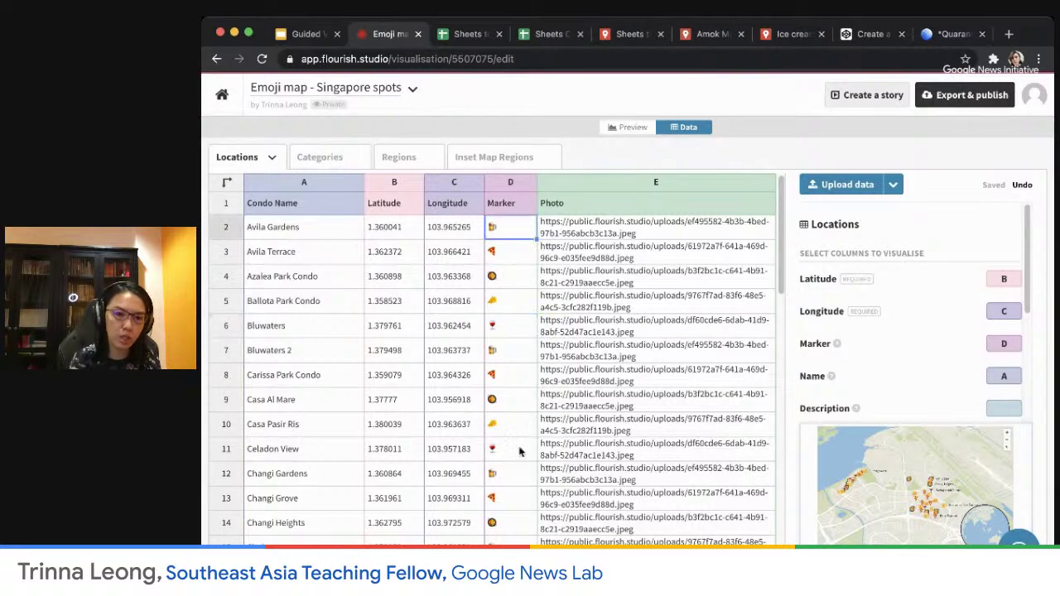
click(506, 254)
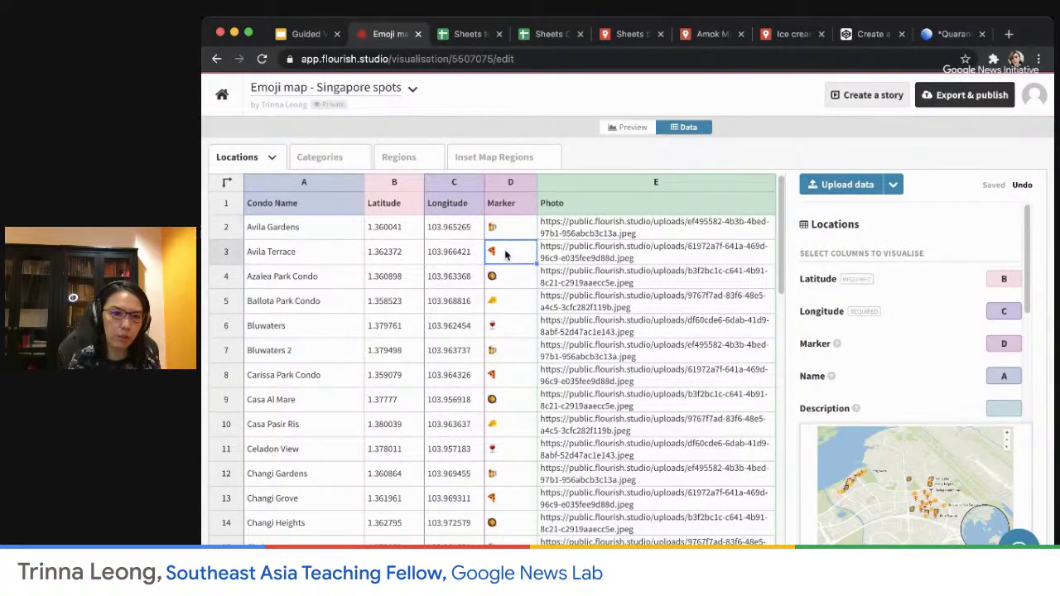
click(677, 231)
scroll(898, 363, down, 4)
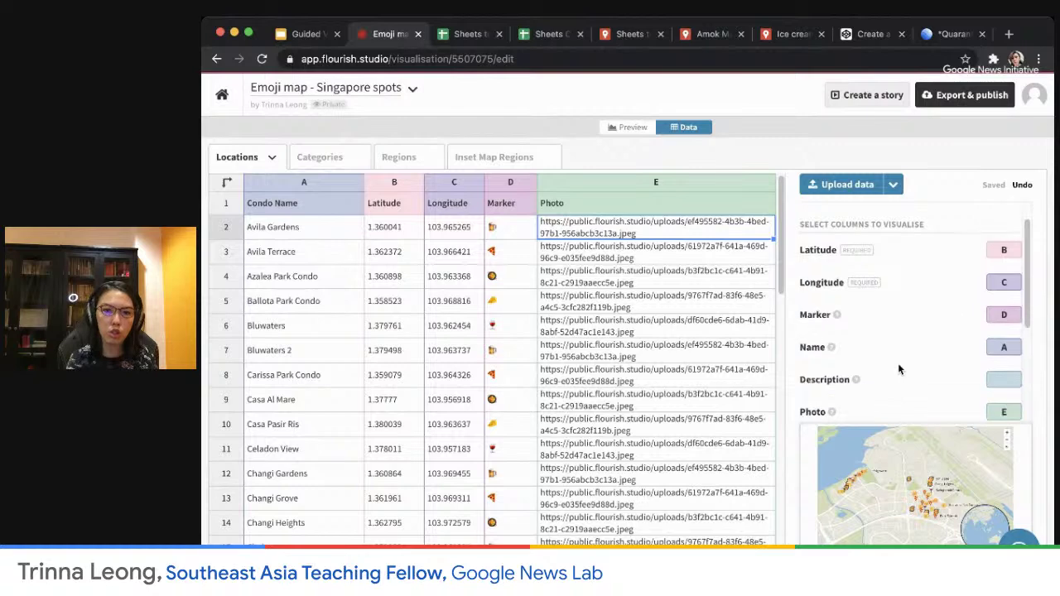
scroll(897, 363, up, 2)
scroll(874, 327, up, 2)
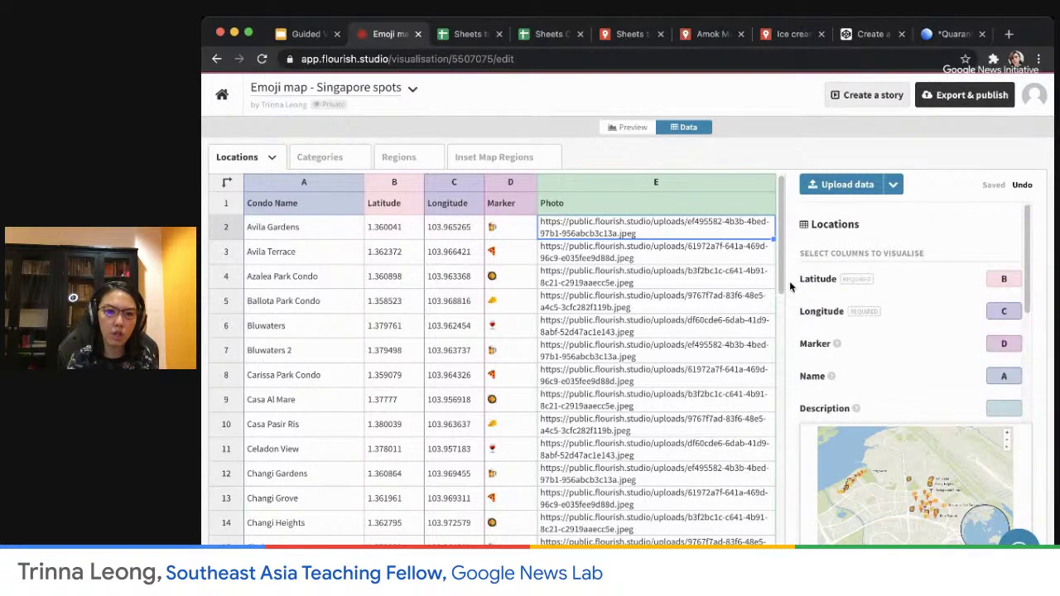
click(614, 259)
click(647, 276)
click(654, 310)
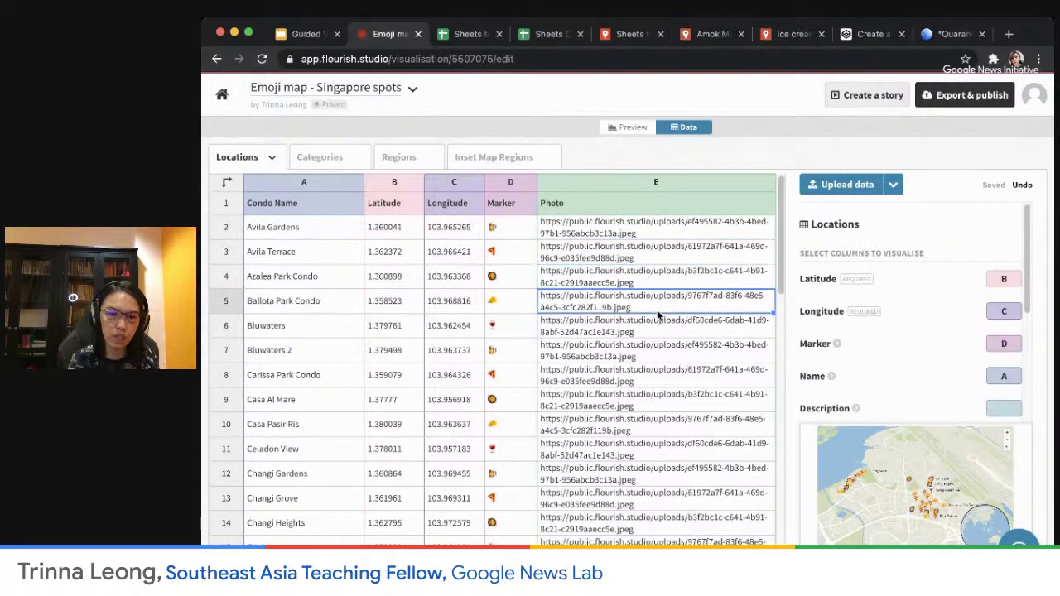
click(661, 330)
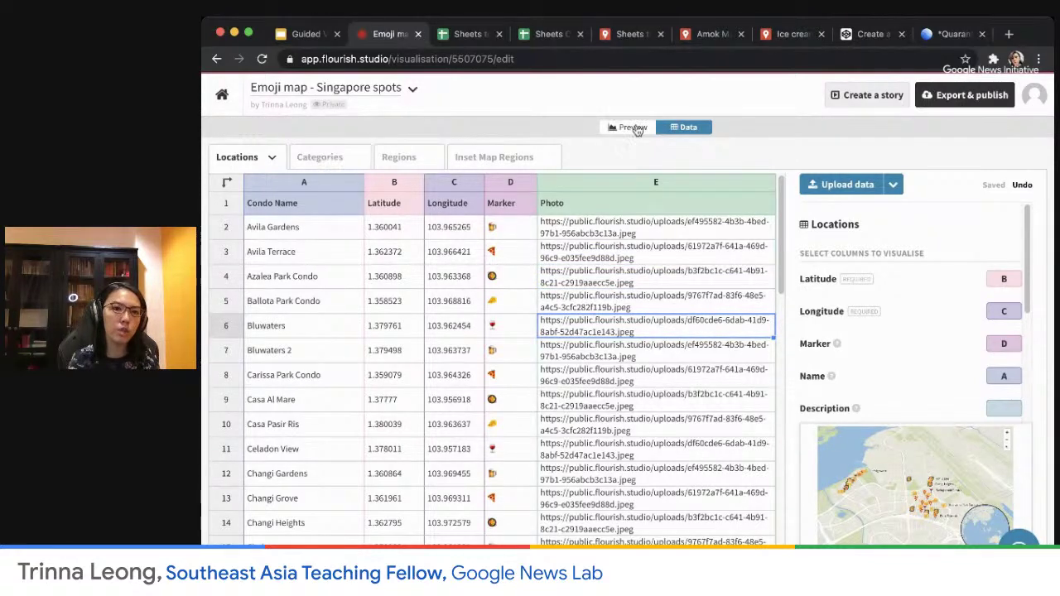
- Return to the map preview and set the viewport pitch to 30
click(630, 127)
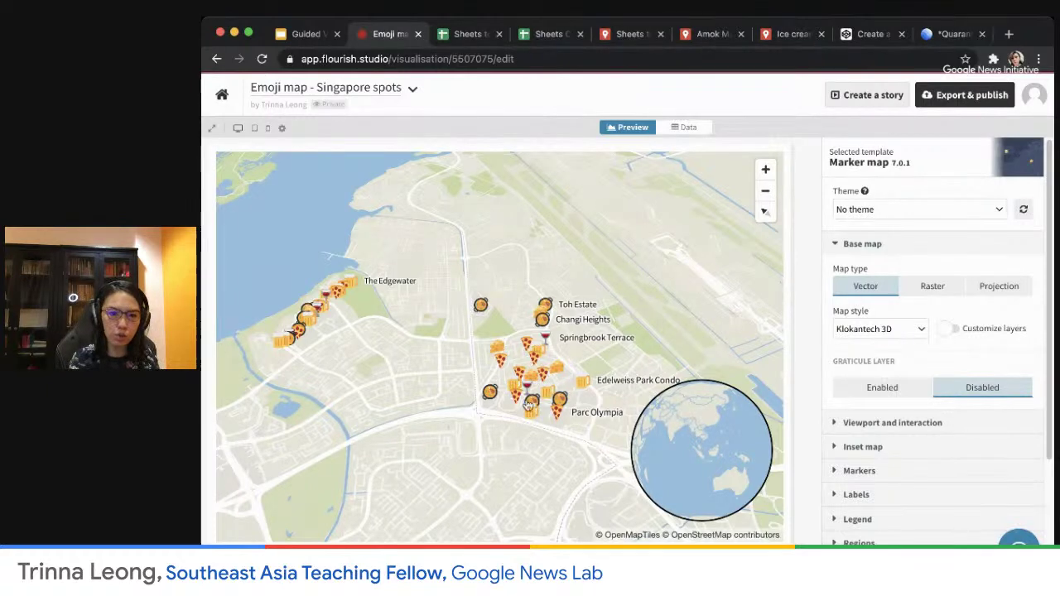
click(839, 251)
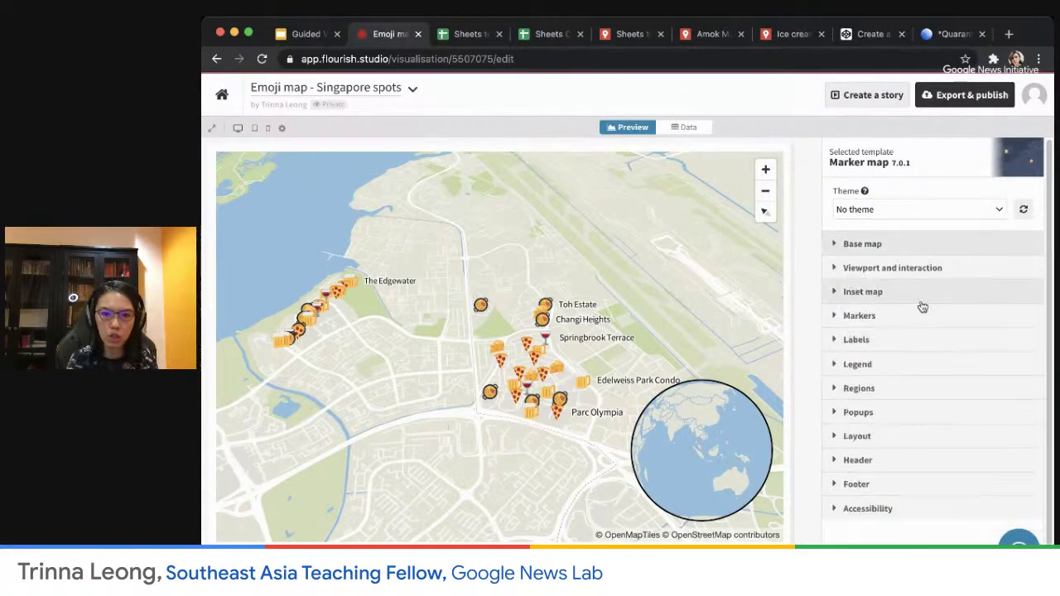
click(837, 270)
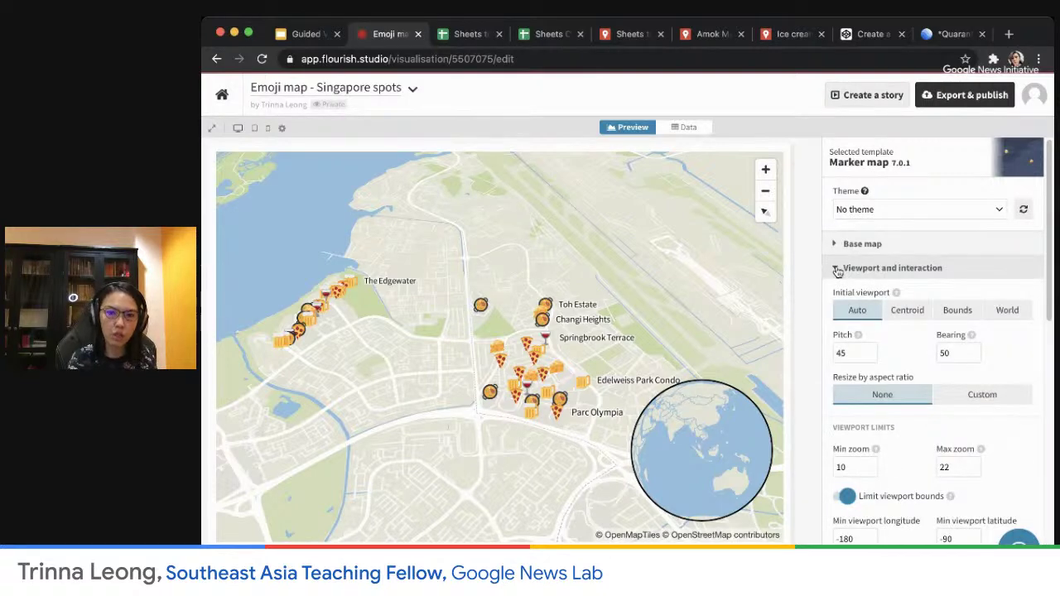
double_click(847, 352)
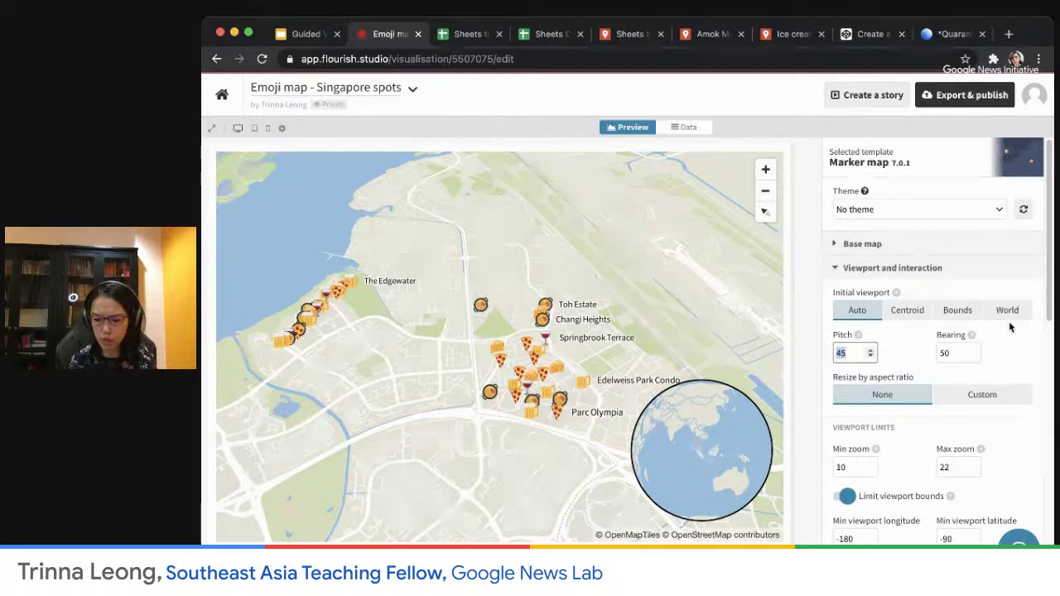
text(30)
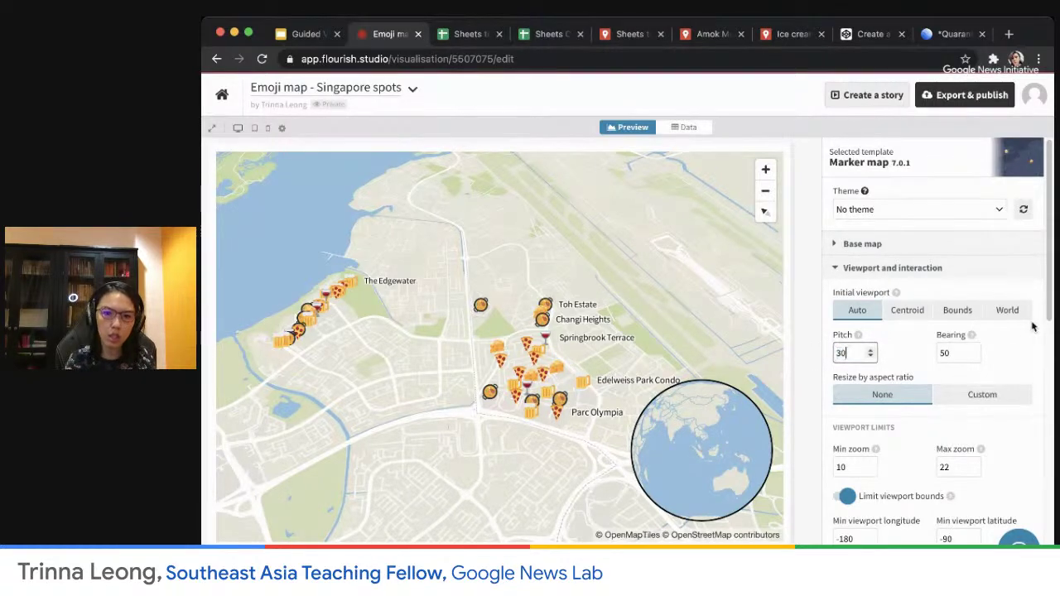
click(894, 360)
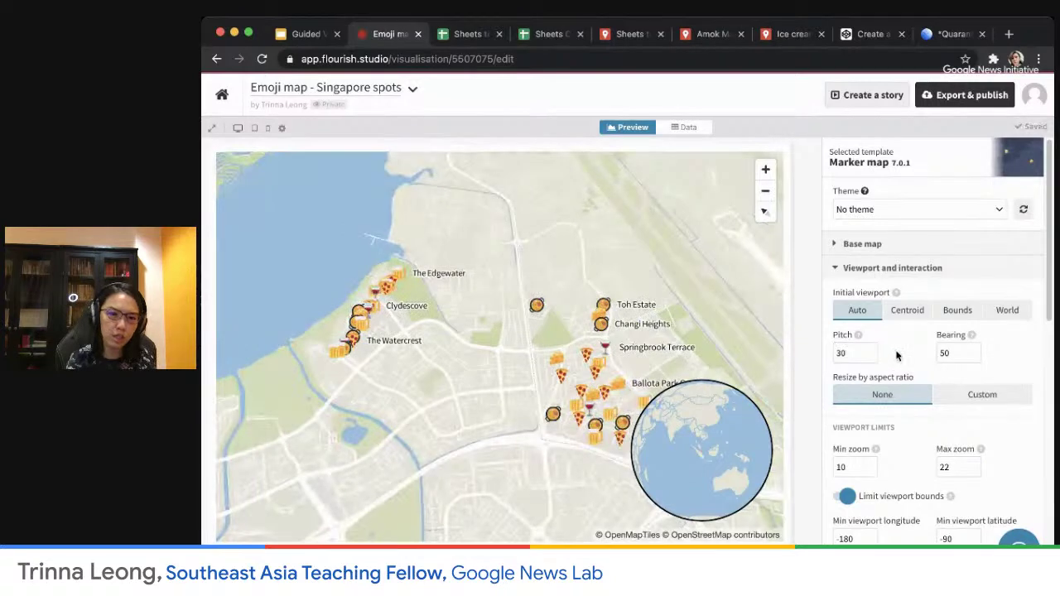
- Try a viewport bearing of 60, set it to 20 instead, and shift the map to check the markers
double_click(952, 353)
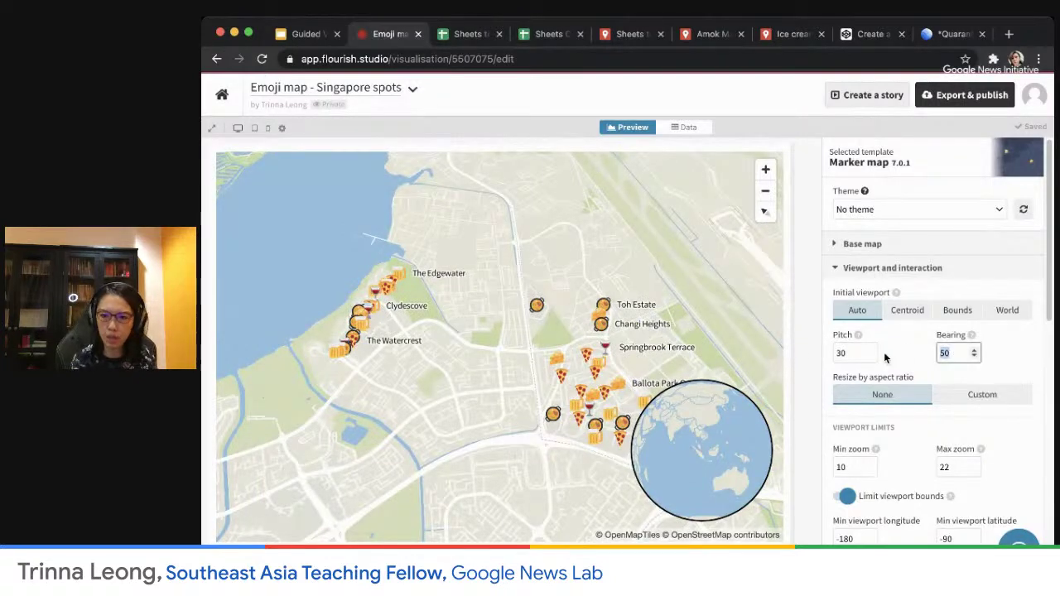
text(60)
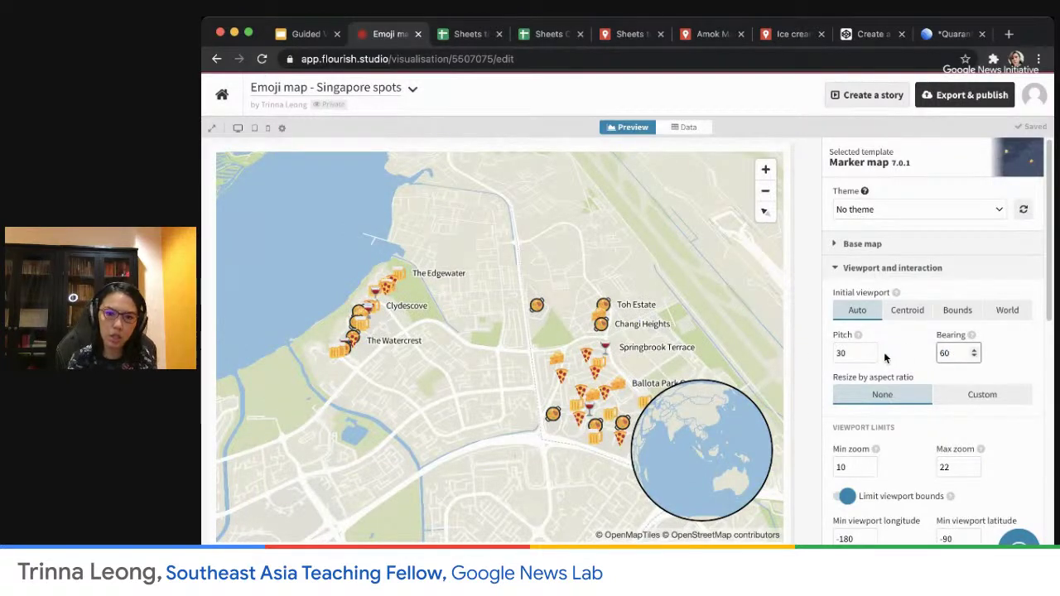
key(super+a)
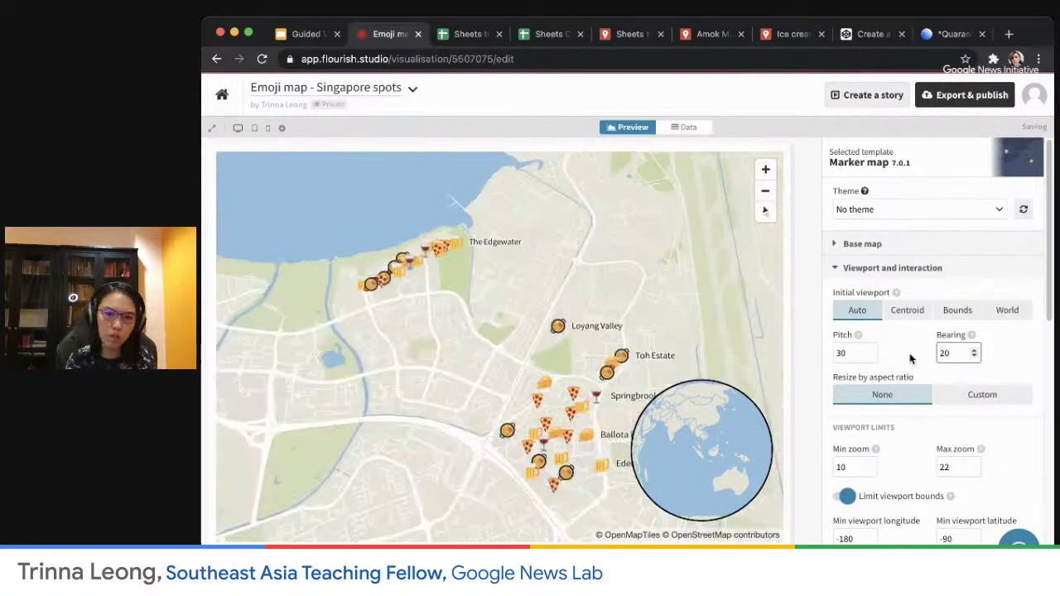
click(1025, 369)
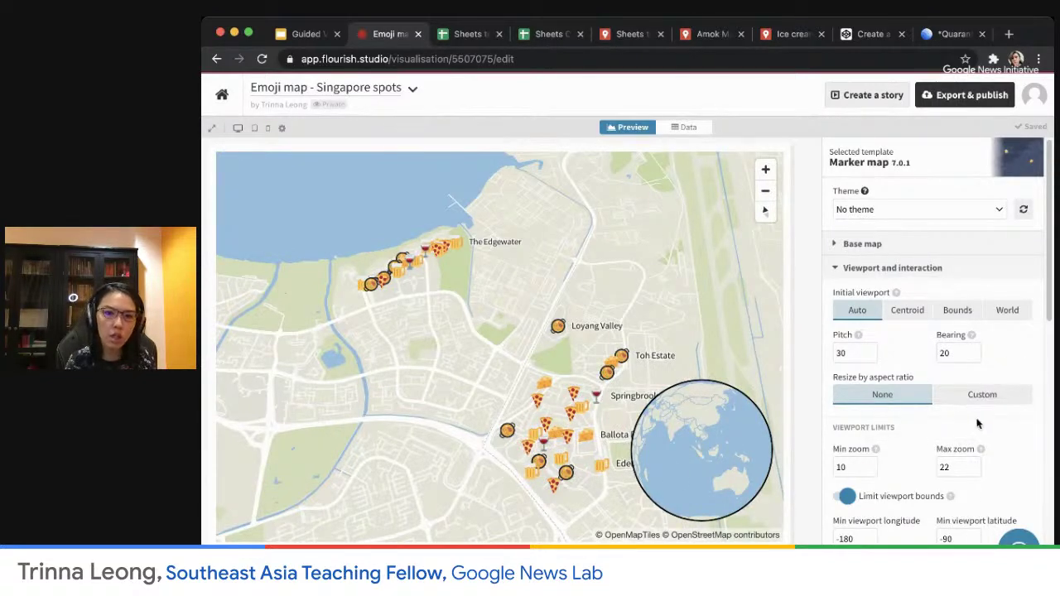
drag(684, 428, 653, 424)
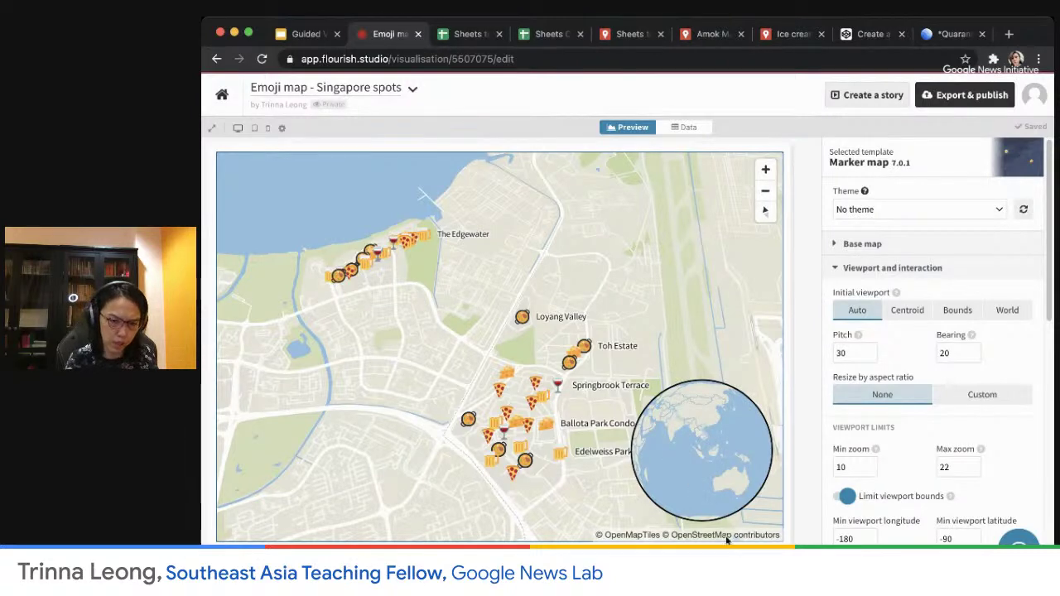
- Look over the remaining viewport and control settings, and go through the Google Slides presentation's emoji and photo marker map slides
scroll(1021, 482, down, 3)
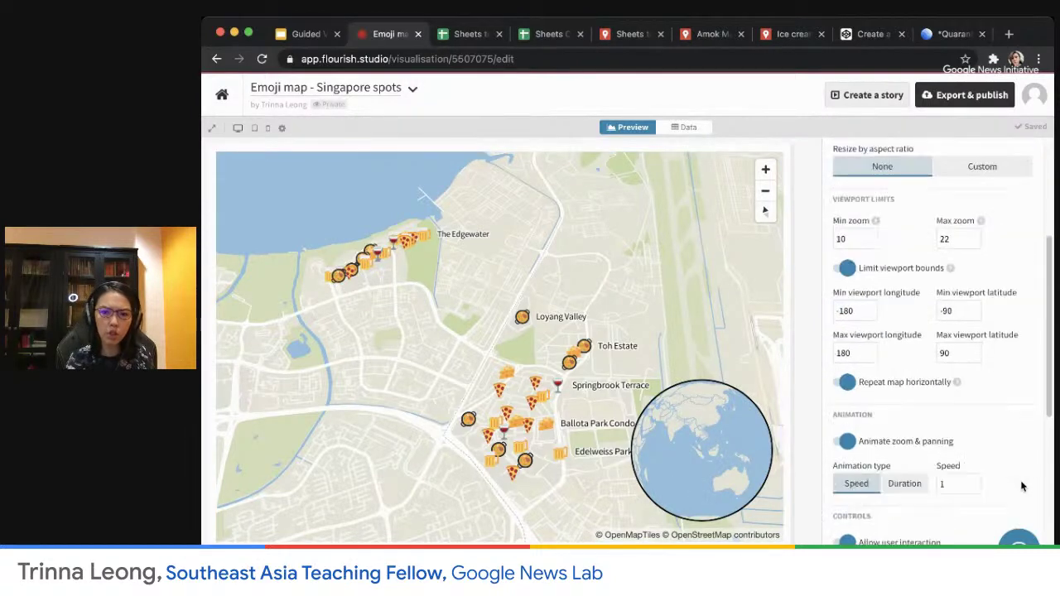
scroll(1021, 487, down, 5)
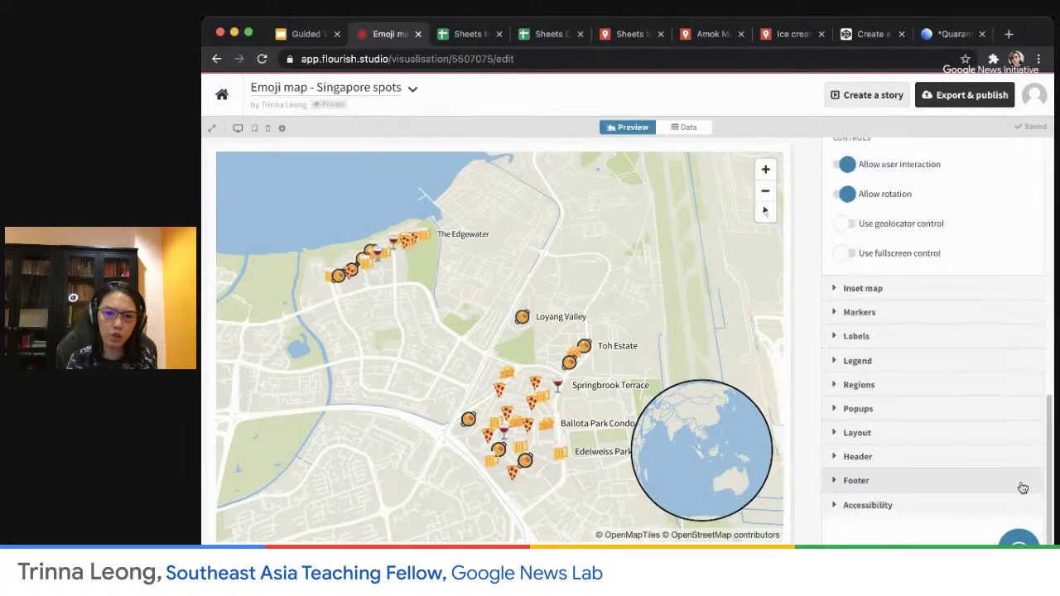
scroll(974, 379, up, 10)
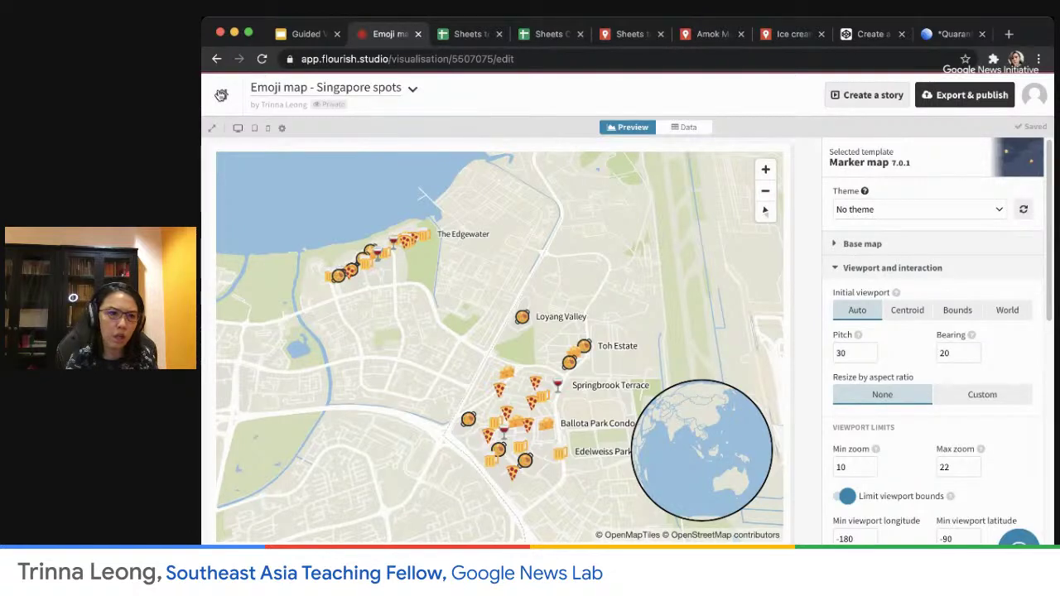
click(305, 35)
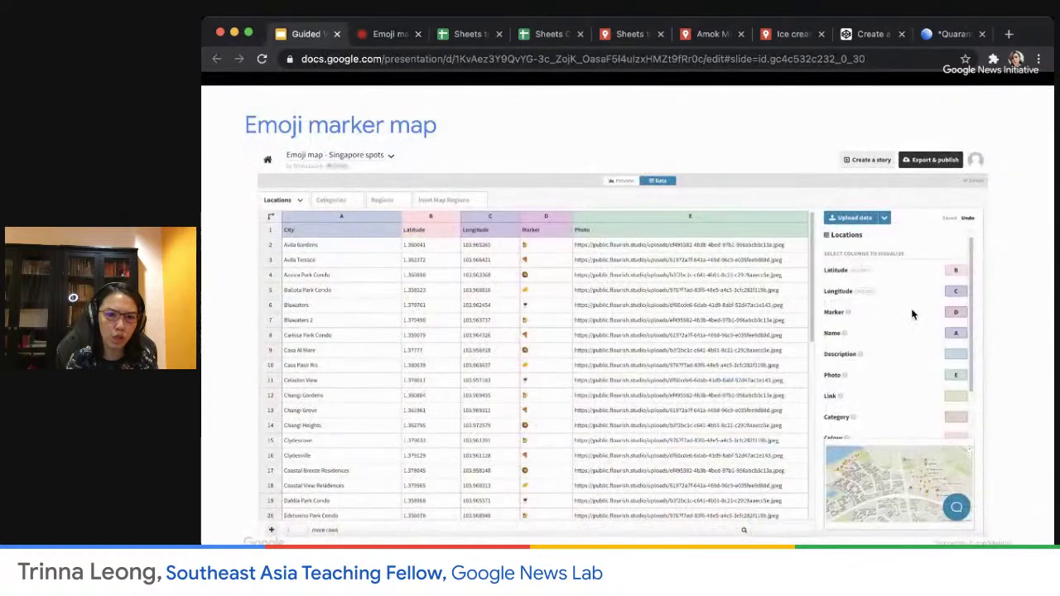
key(Right)
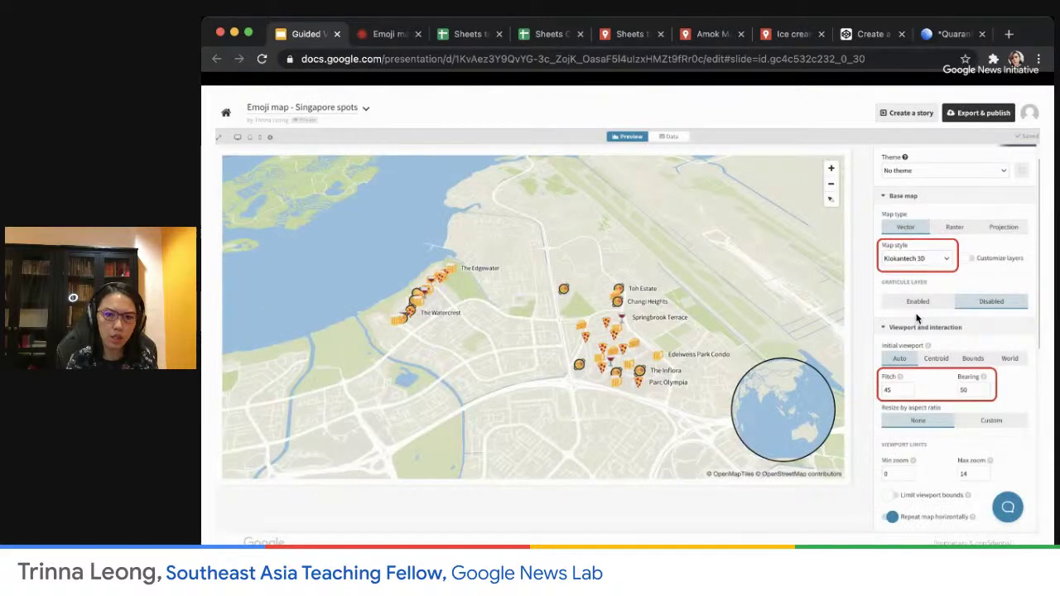
key(Right)
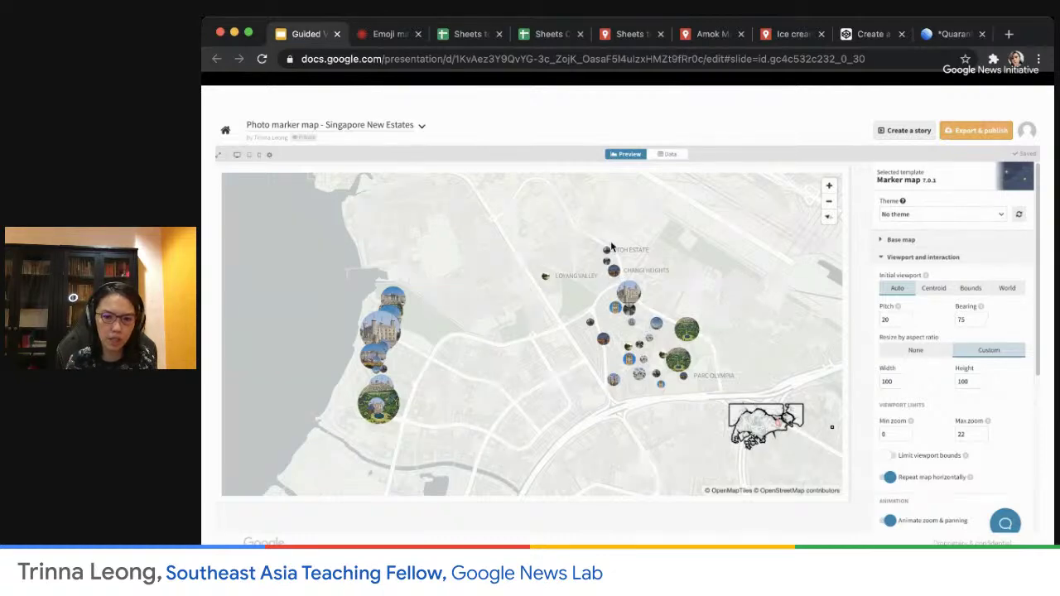
key(Right)
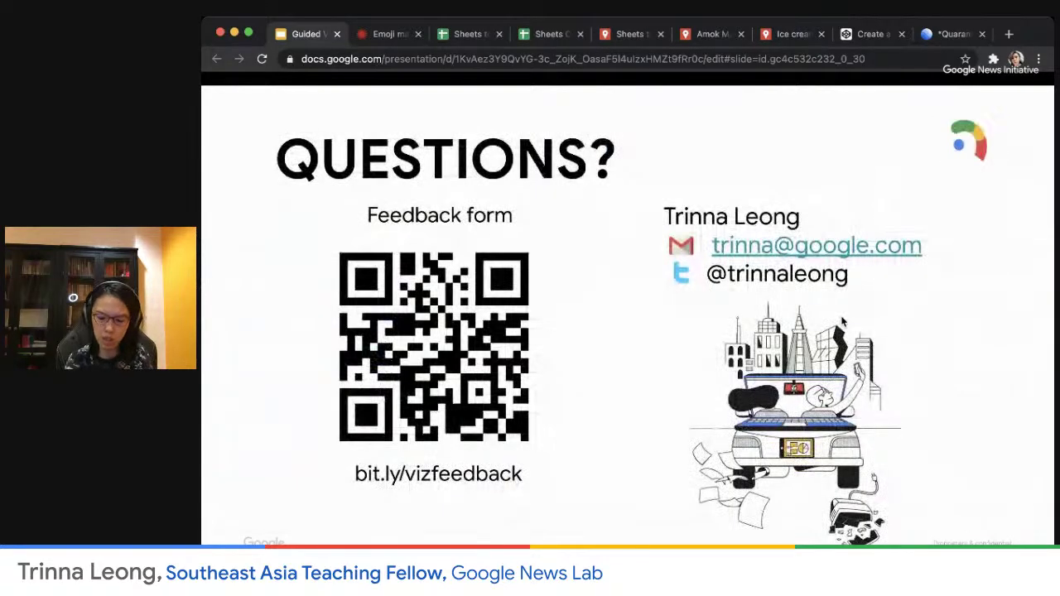
key(Left)
- Switch back to Flourish, open the Photo marker map - Singapore New Estates project, and view its viewport and interaction settings
click(386, 35)
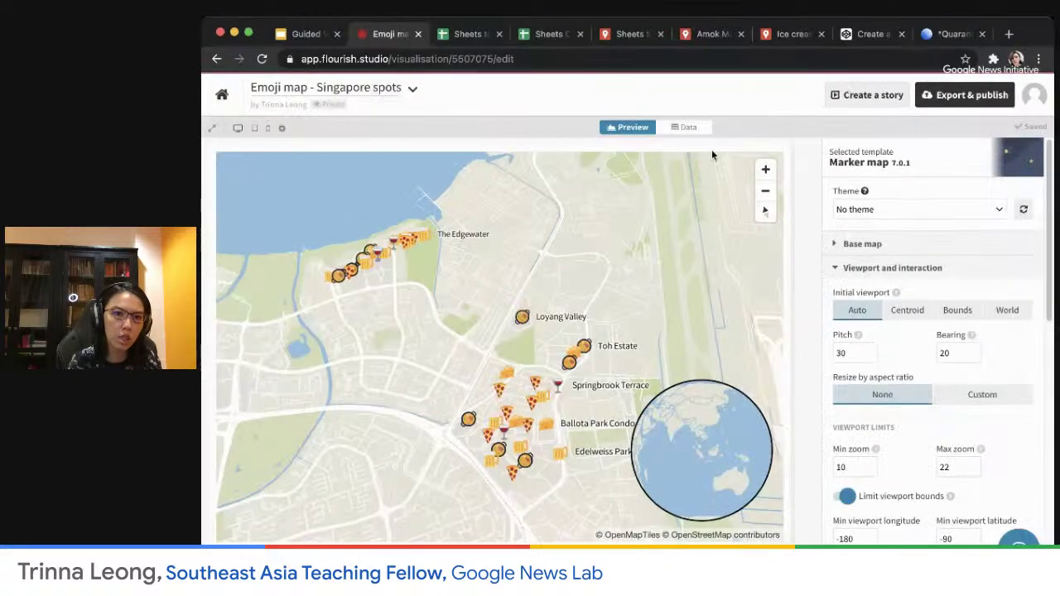
click(688, 131)
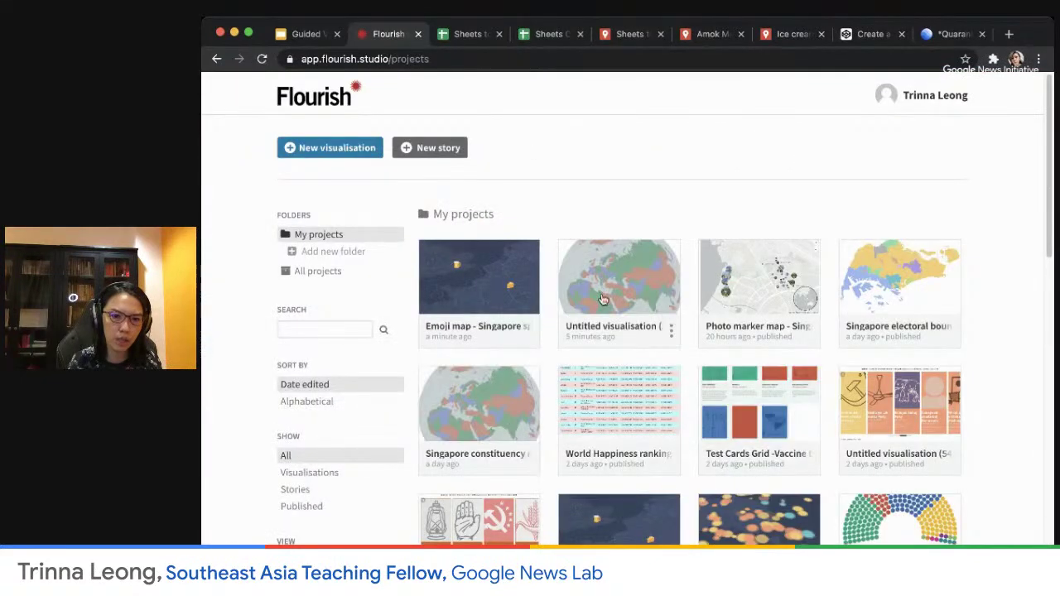
click(756, 267)
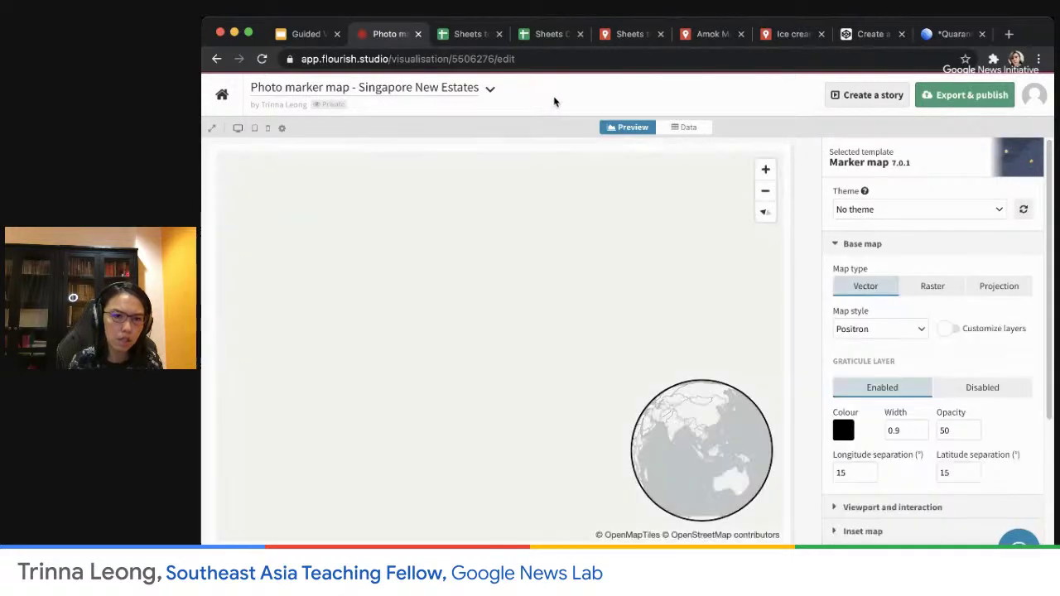
drag(561, 344, 471, 343)
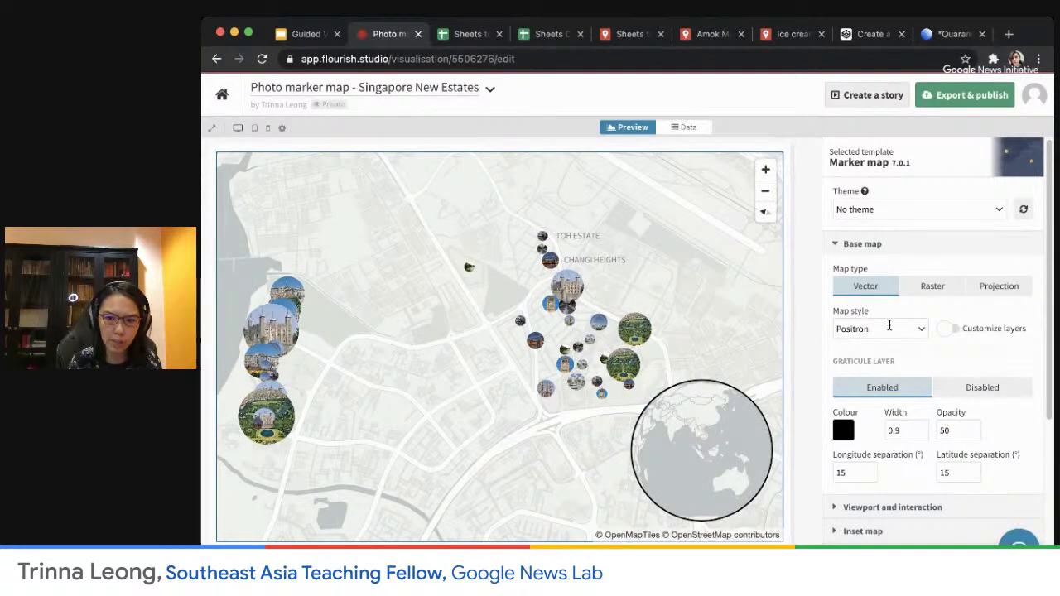
scroll(952, 373, down, 2)
click(893, 447)
scroll(911, 414, down, 5)
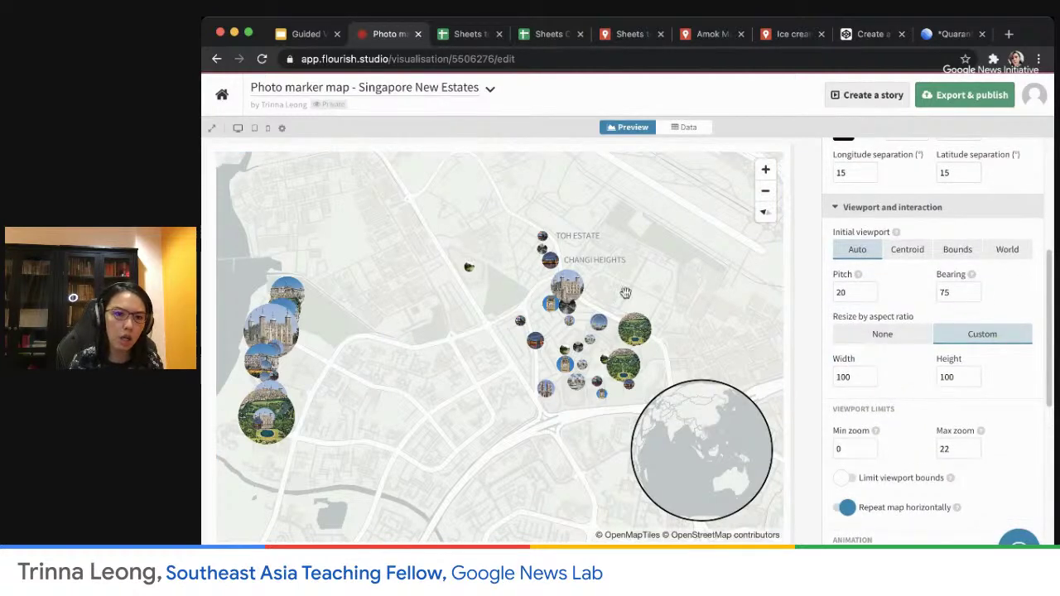
- Examine the Locations data sheet's landmark, coordinate, image link, address and marker size columns, and their column assignments
click(687, 127)
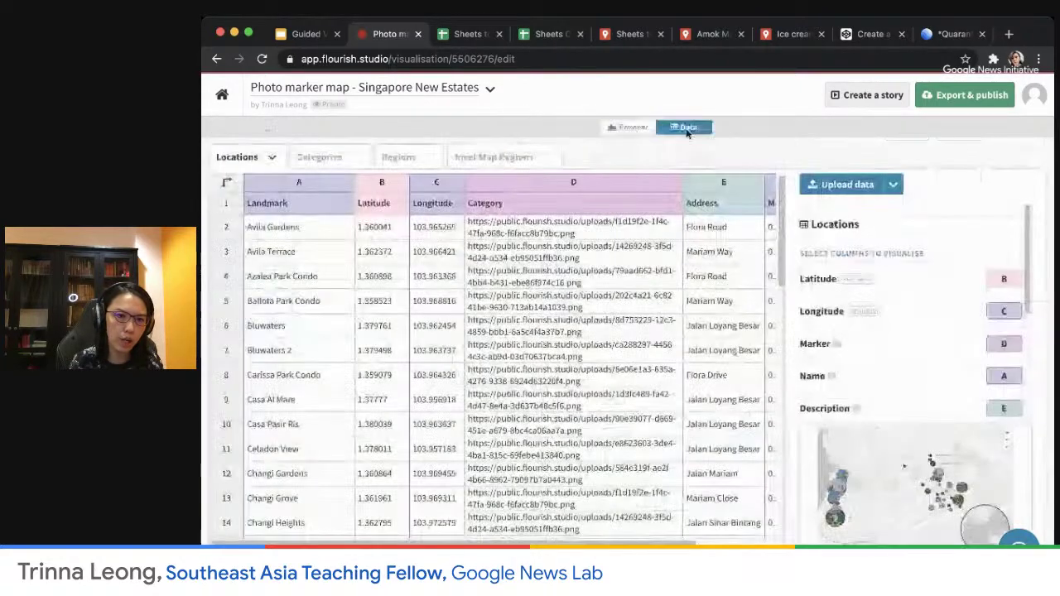
click(306, 202)
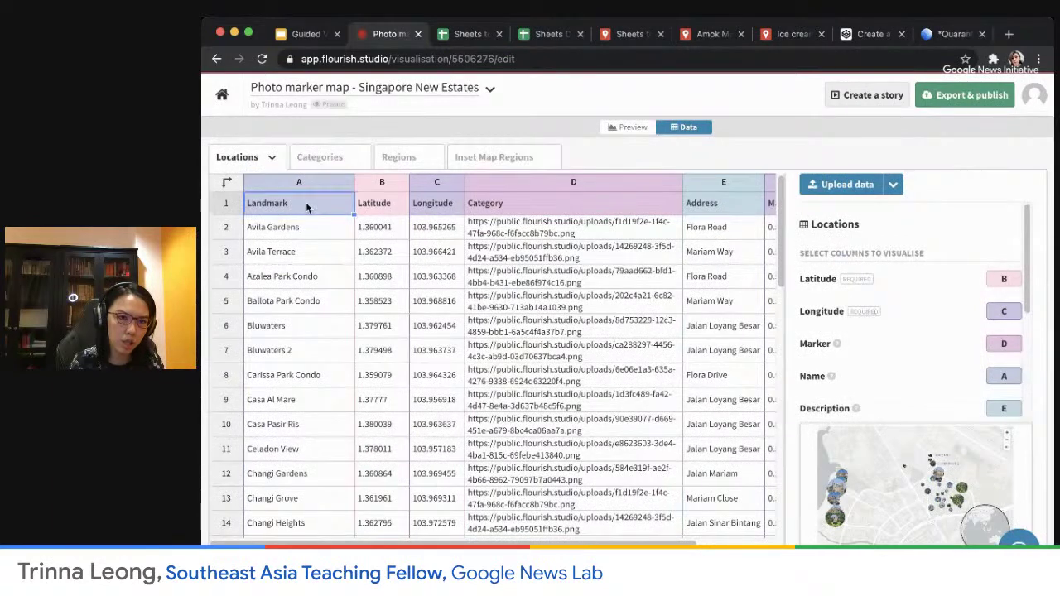
click(393, 209)
click(431, 209)
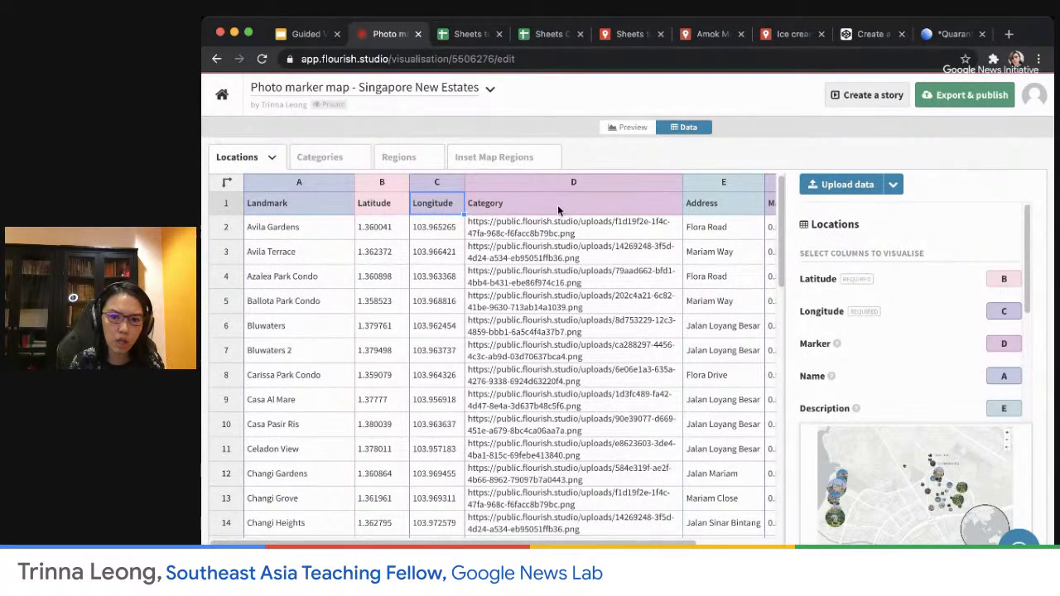
click(558, 205)
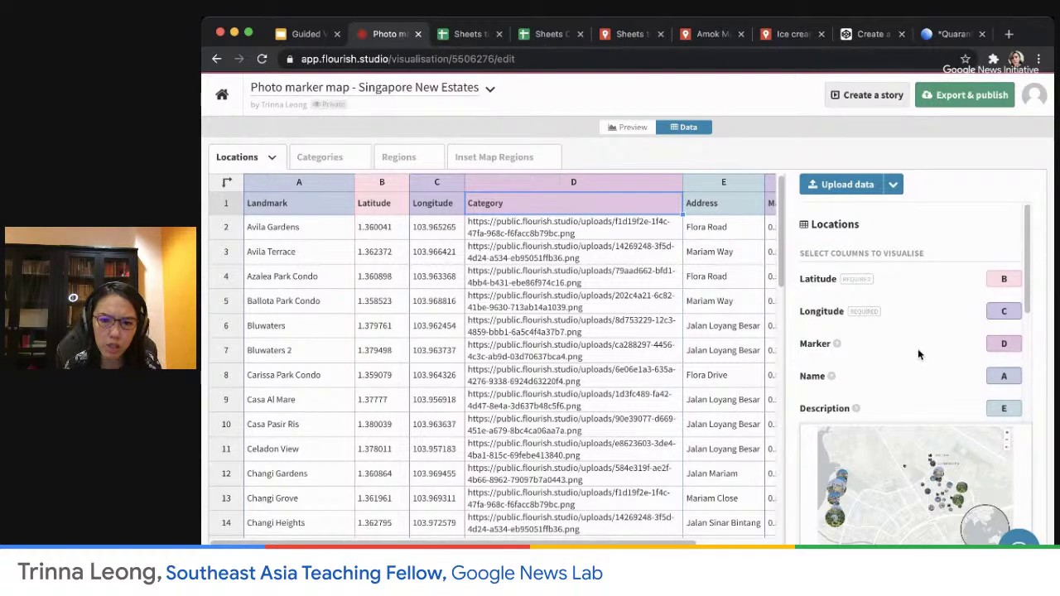
click(534, 236)
click(543, 269)
click(544, 257)
click(543, 277)
click(544, 329)
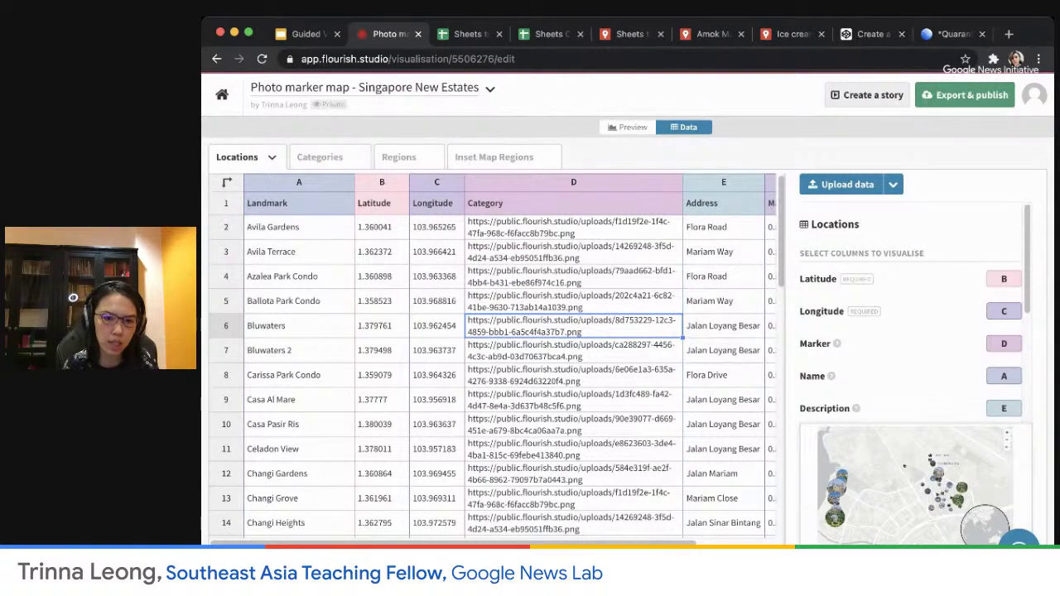
scroll(704, 224, right, 3)
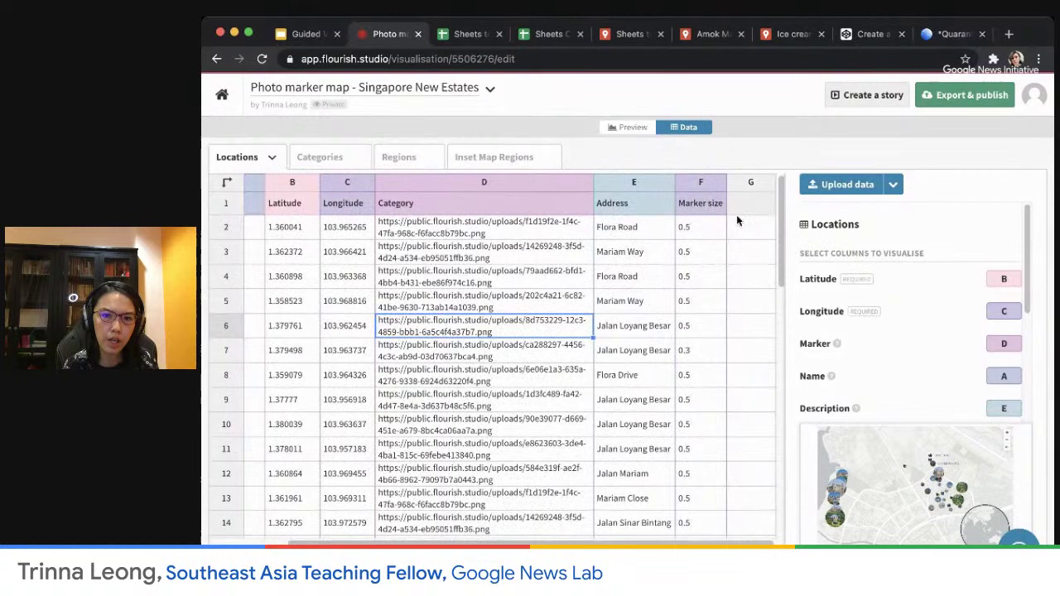
scroll(904, 369, down, 5)
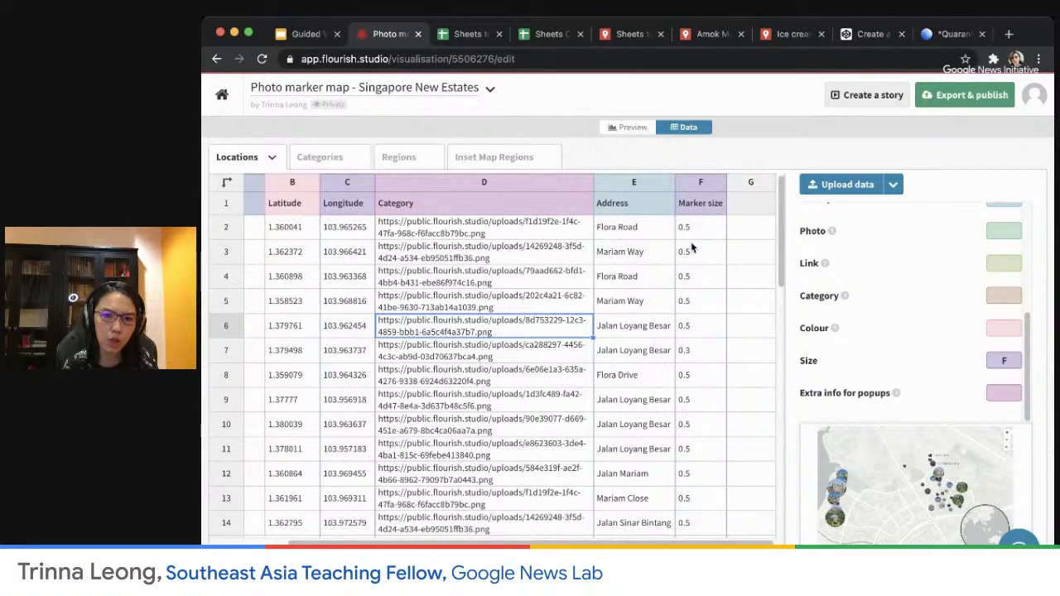
- Go back to the project list and start a new visualisation from the Marker map template's Emoji map starting point
click(222, 97)
mouse_move(925, 125)
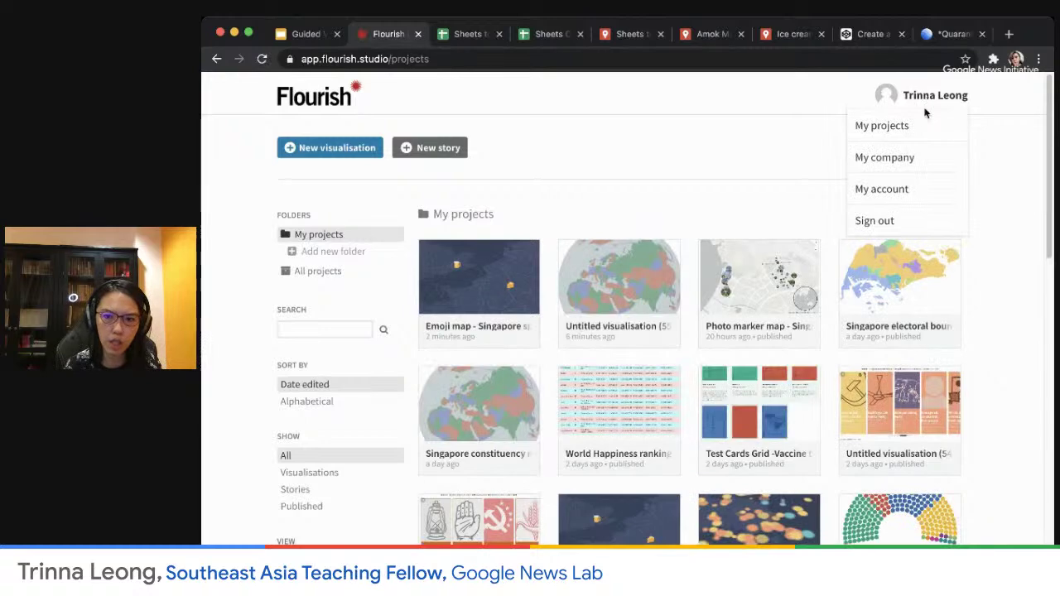
click(290, 149)
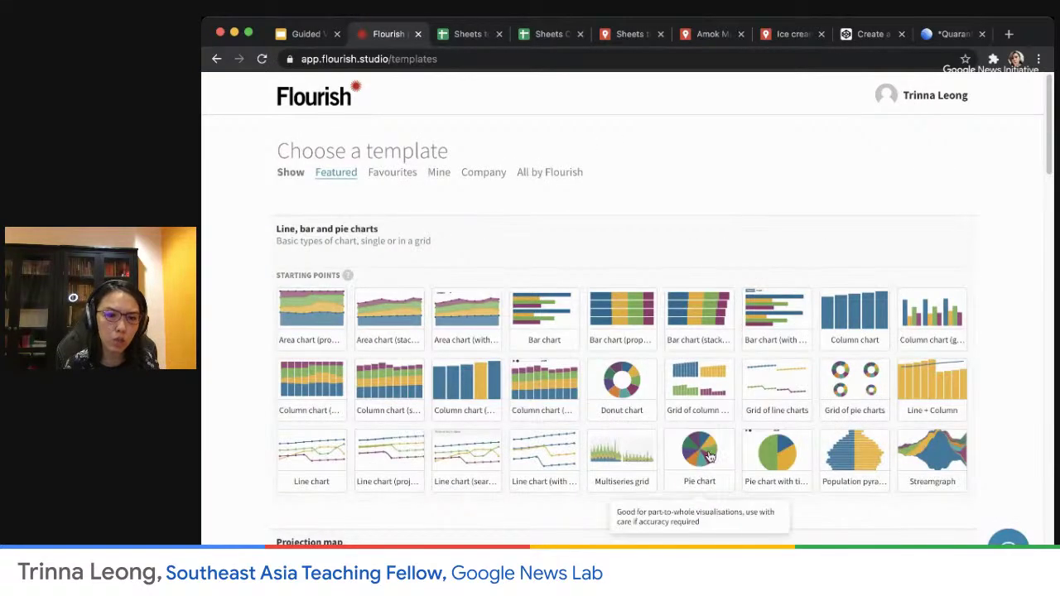
scroll(709, 456, down, 3)
scroll(710, 456, down, 8)
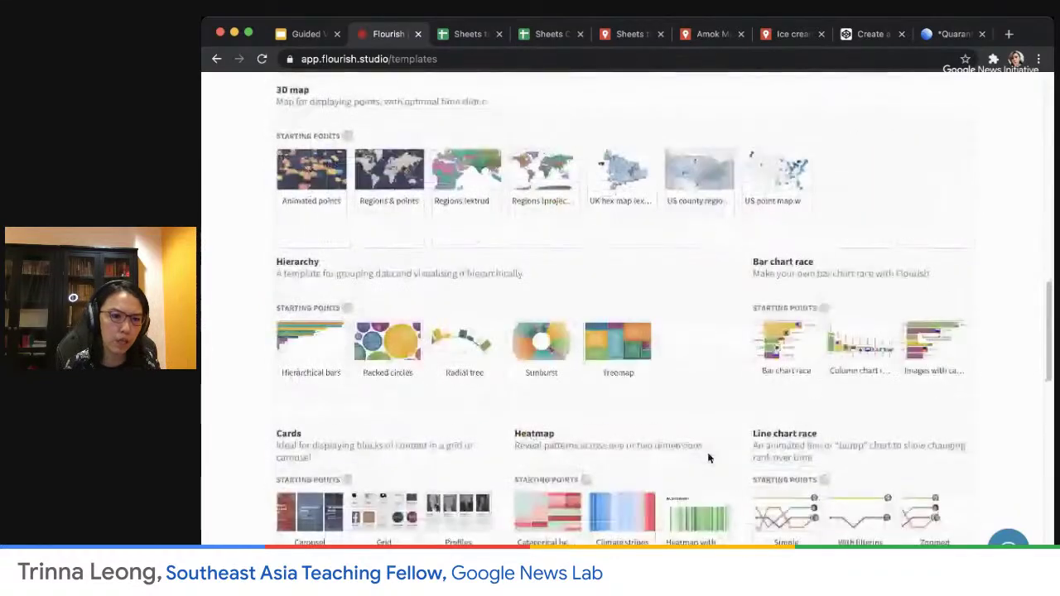
scroll(708, 457, down, 3)
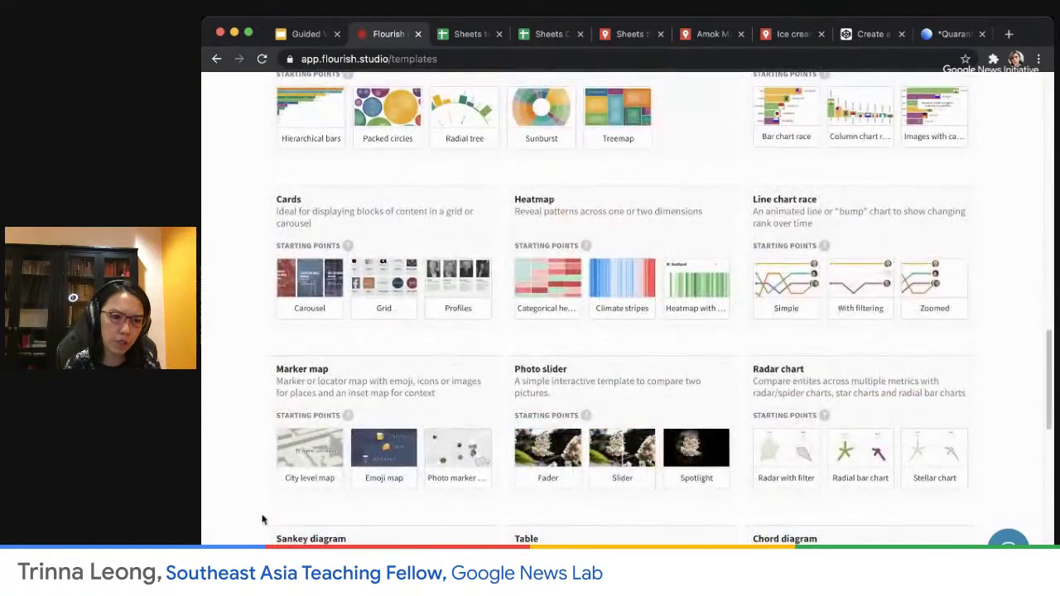
click(379, 460)
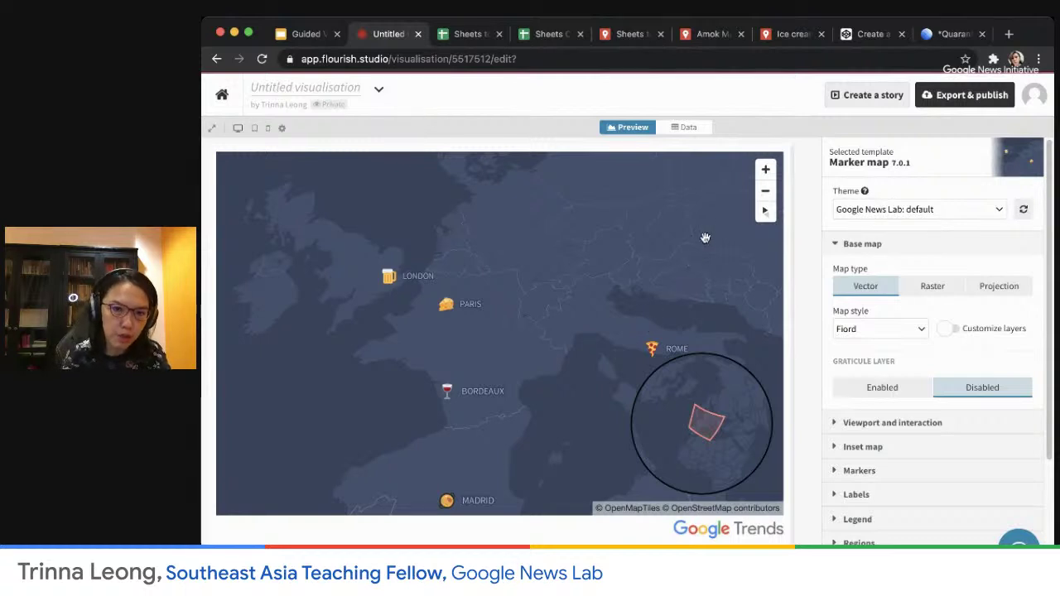
- Look through the new map's Locations, Inset Map Regions, Regions and Categories data sheets, ending on Locations
click(688, 127)
click(623, 127)
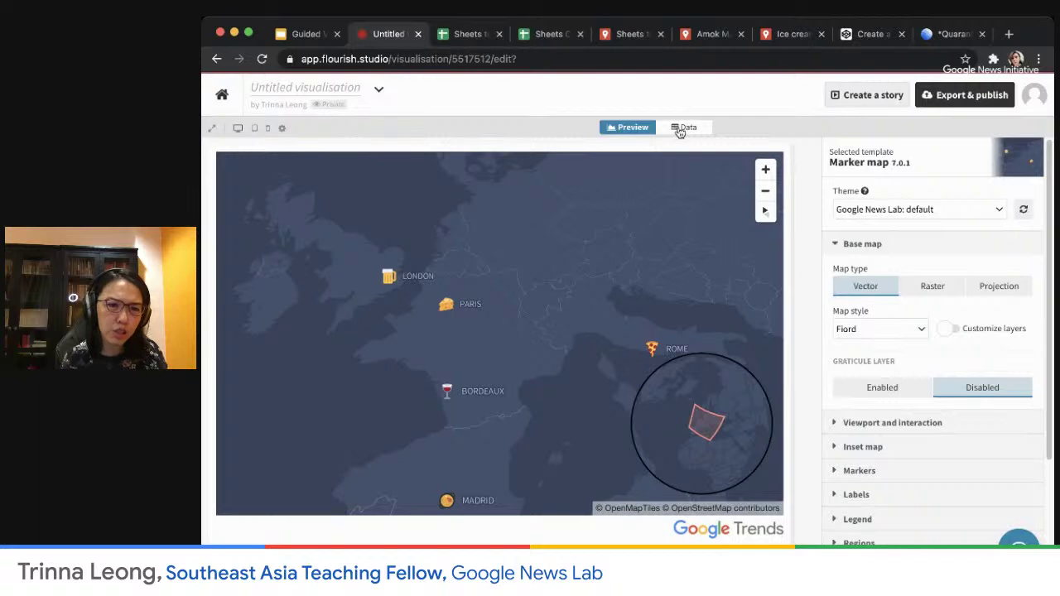
click(681, 128)
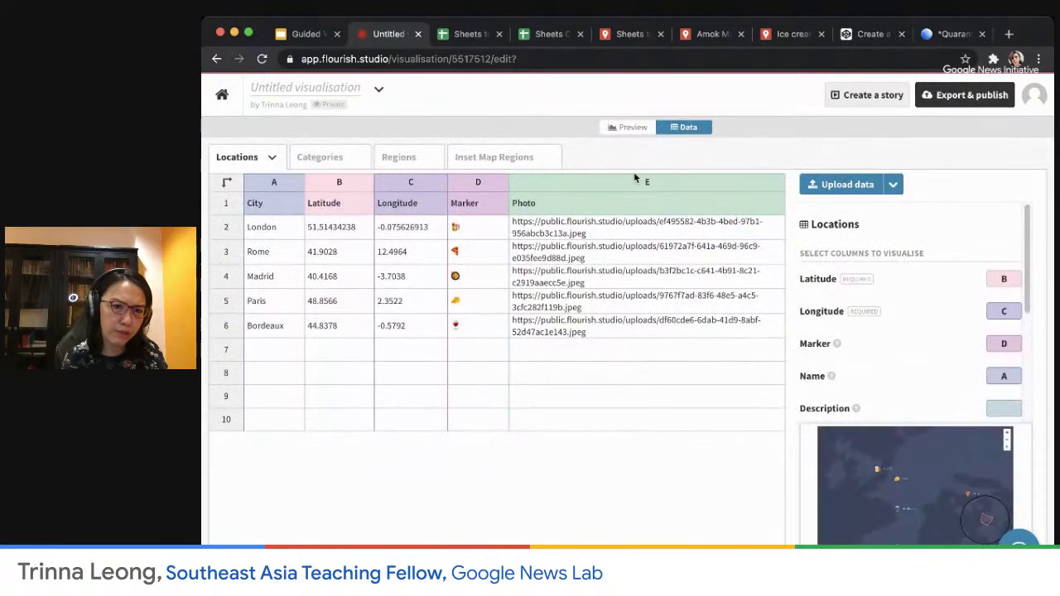
click(522, 158)
click(414, 160)
click(500, 162)
click(419, 163)
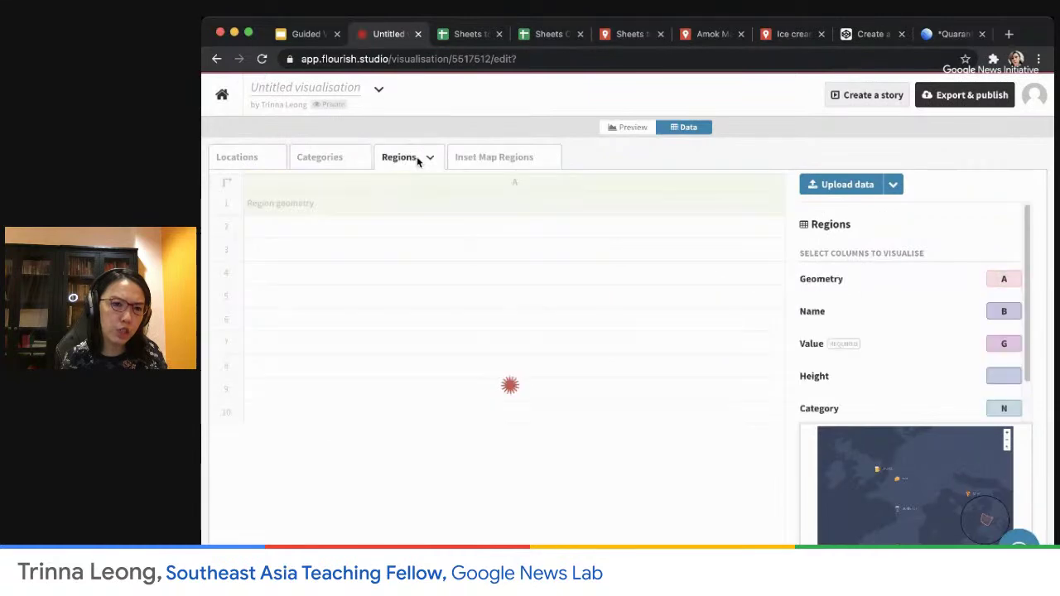
click(326, 156)
click(259, 159)
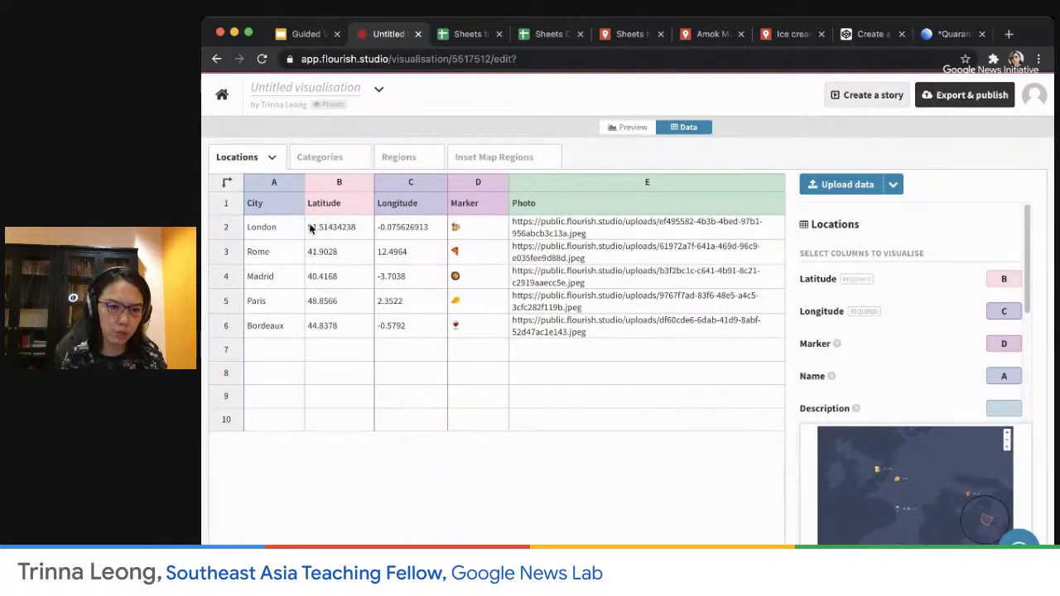
- In the Sheets to Map spreadsheet, copy the condo names, latitudes and longitudes in A2:C9, from Avila Gardens to Casa Al Mare
click(542, 35)
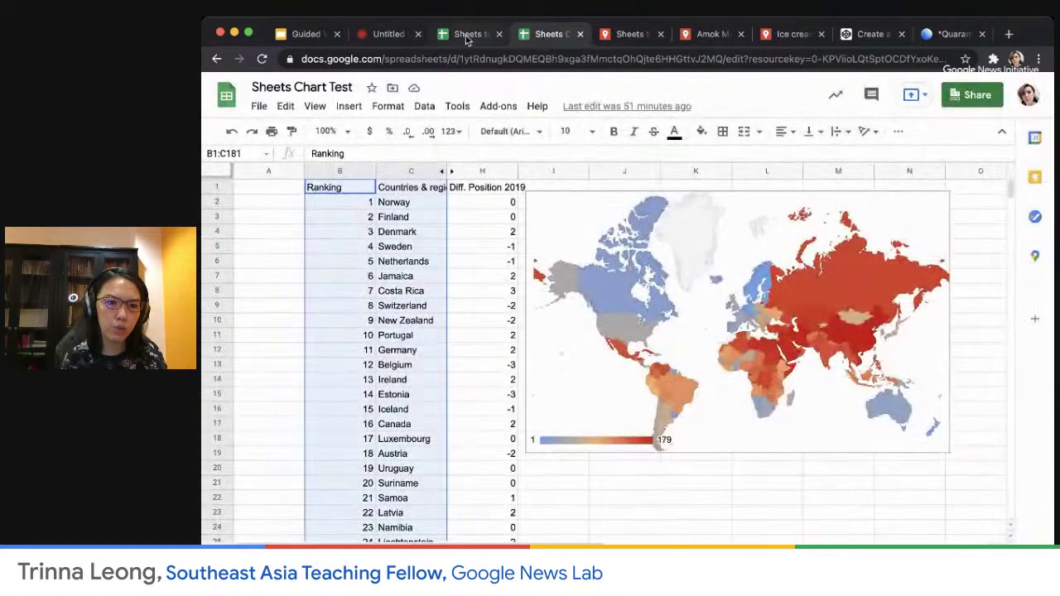
click(466, 36)
click(321, 205)
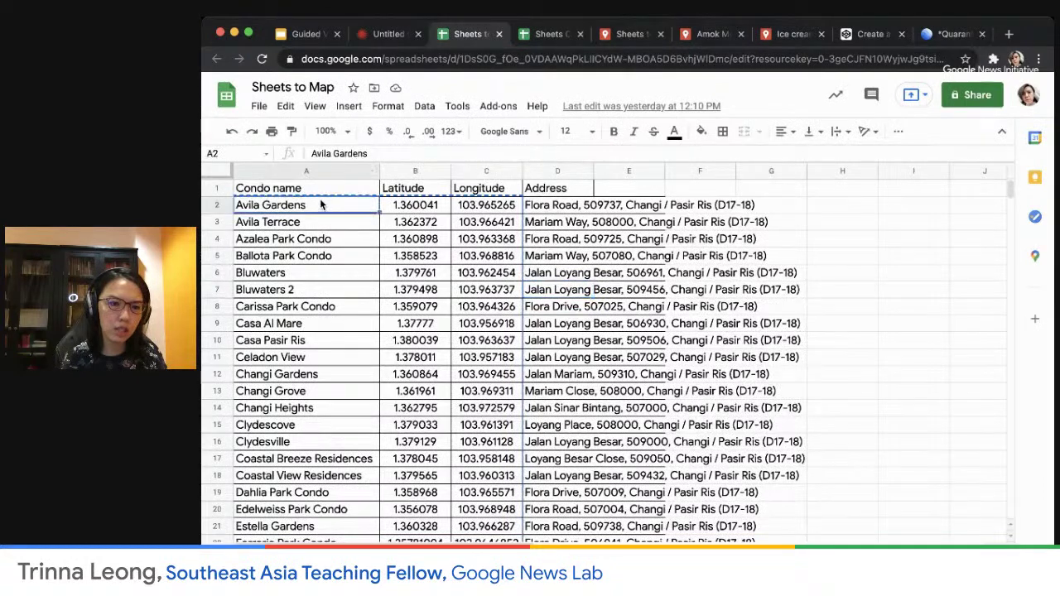
drag(404, 217, 486, 317)
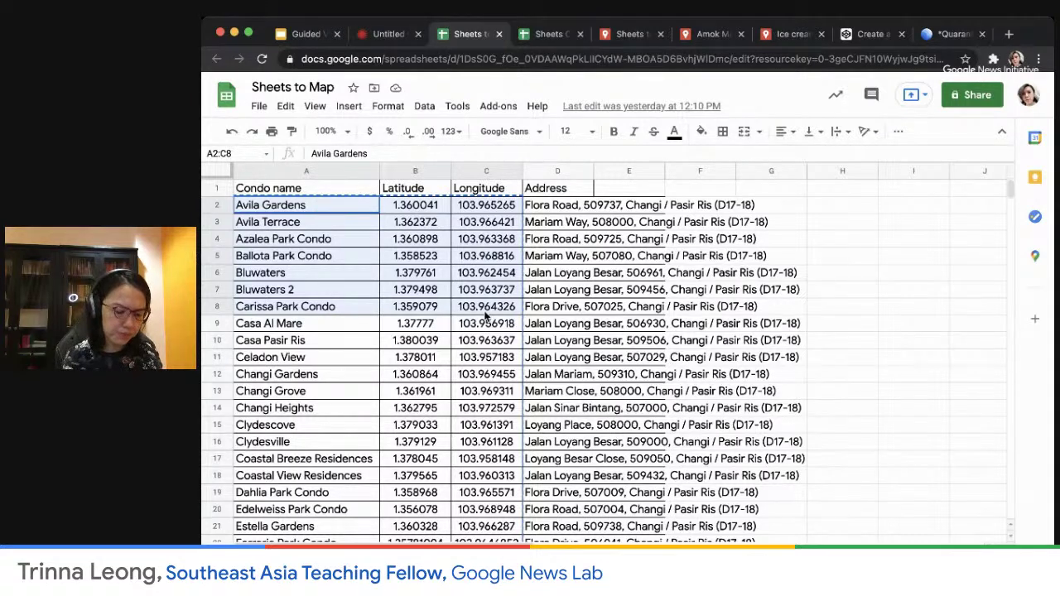
drag(486, 314, 488, 333)
key(super+c)
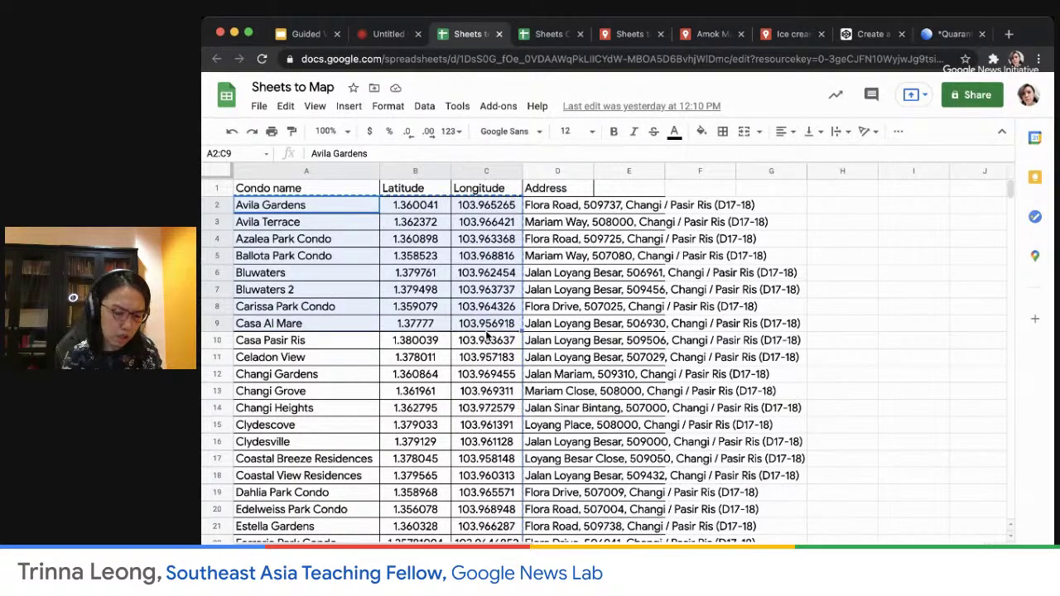
- Back in Flourish, paste the copied condo data over the sample cities and coordinates in the Locations sheet, starting at row 2
click(385, 28)
drag(265, 227, 407, 325)
key(super+v)
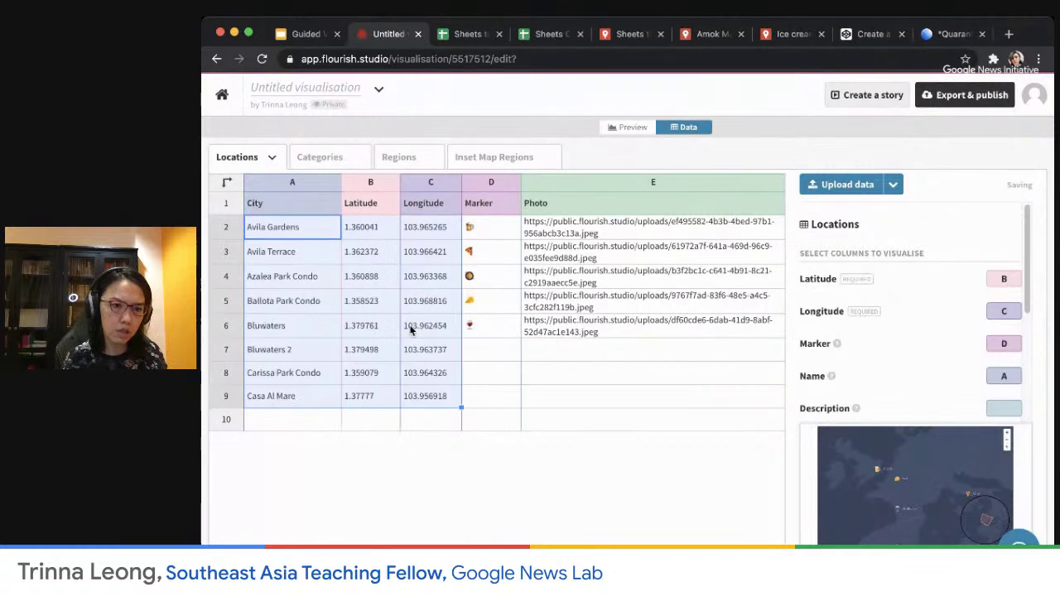
- Fill the beer emoji marker and the photo link from row 2 down through row 9 for all condos
click(482, 274)
click(489, 230)
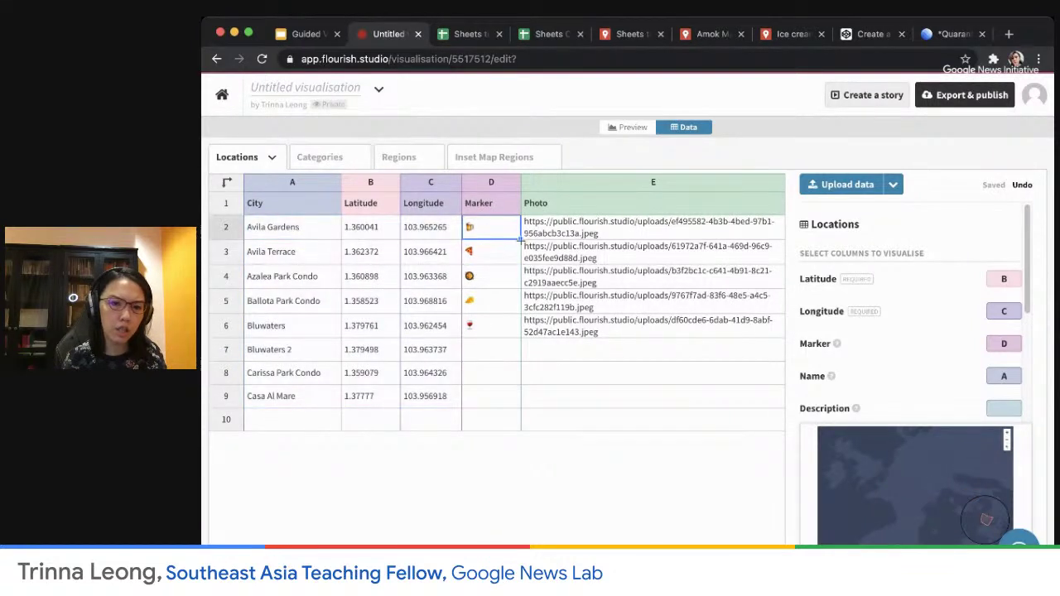
drag(520, 239, 516, 406)
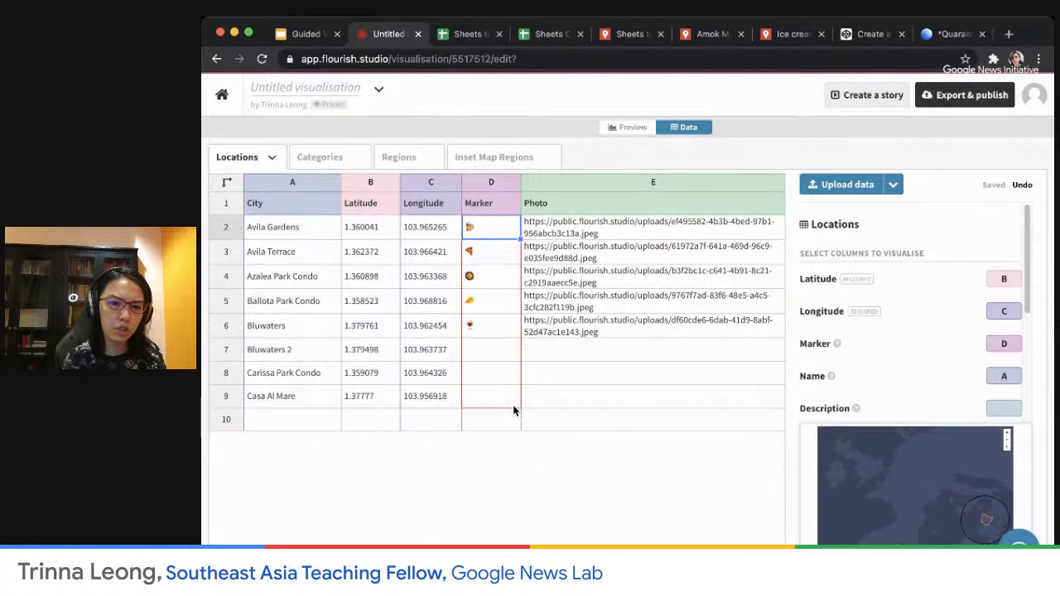
click(693, 254)
click(770, 227)
drag(785, 239, 777, 399)
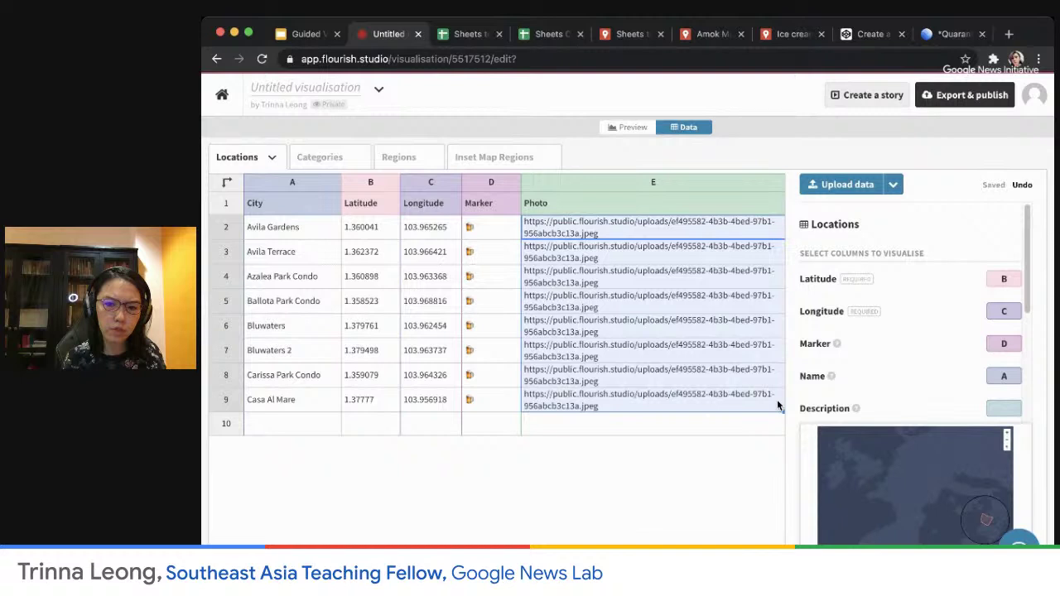
- Preview the map and bring the Avila Gardens marker in Southeast Asia into view
click(628, 127)
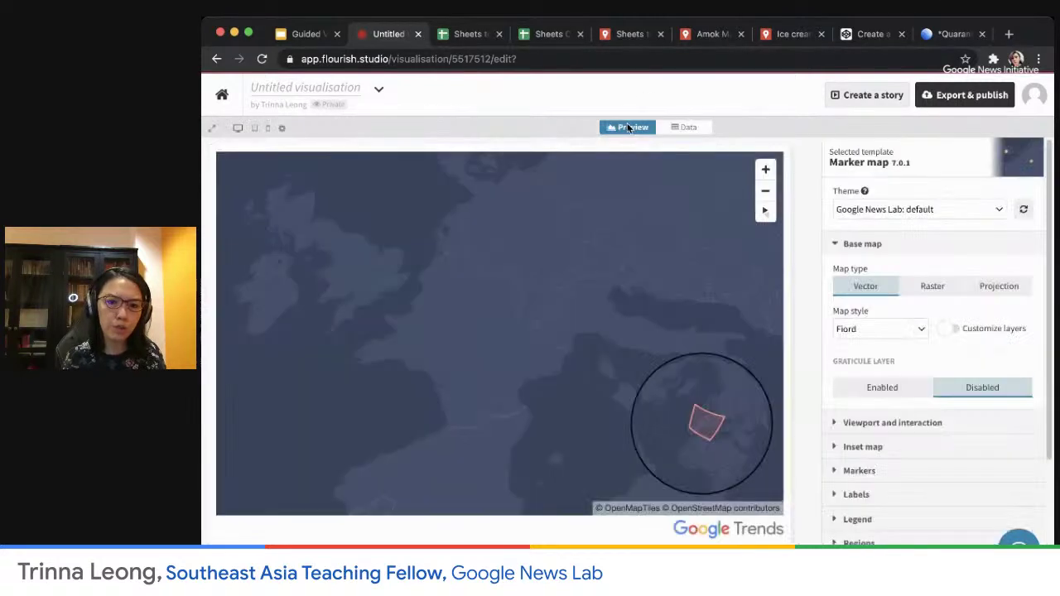
drag(593, 375, 414, 332)
drag(565, 362, 366, 301)
drag(585, 350, 547, 277)
drag(801, 150, 520, 296)
mouse_move(549, 329)
mouse_down()
mouse_move(549, 450)
mouse_move(572, 443)
mouse_up()
mouse_move(533, 380)
mouse_down()
mouse_move(562, 416)
mouse_move(521, 373)
mouse_move(530, 371)
mouse_up()
scroll(515, 376, up, 2)
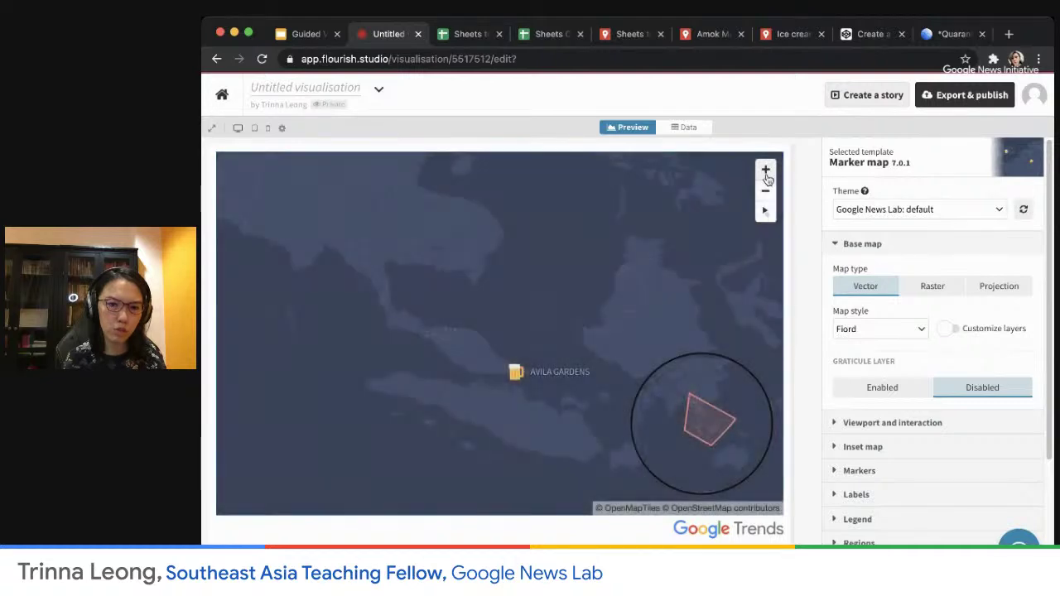
- Inspect the map up close around the Singapore condos until their emoji markers can be told apart
click(765, 170)
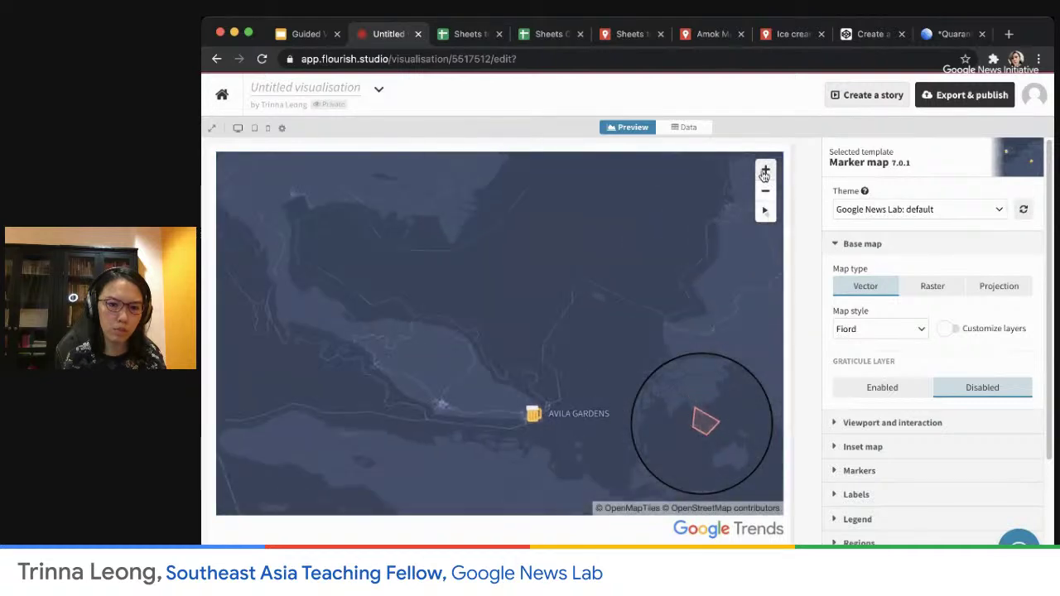
click(765, 171)
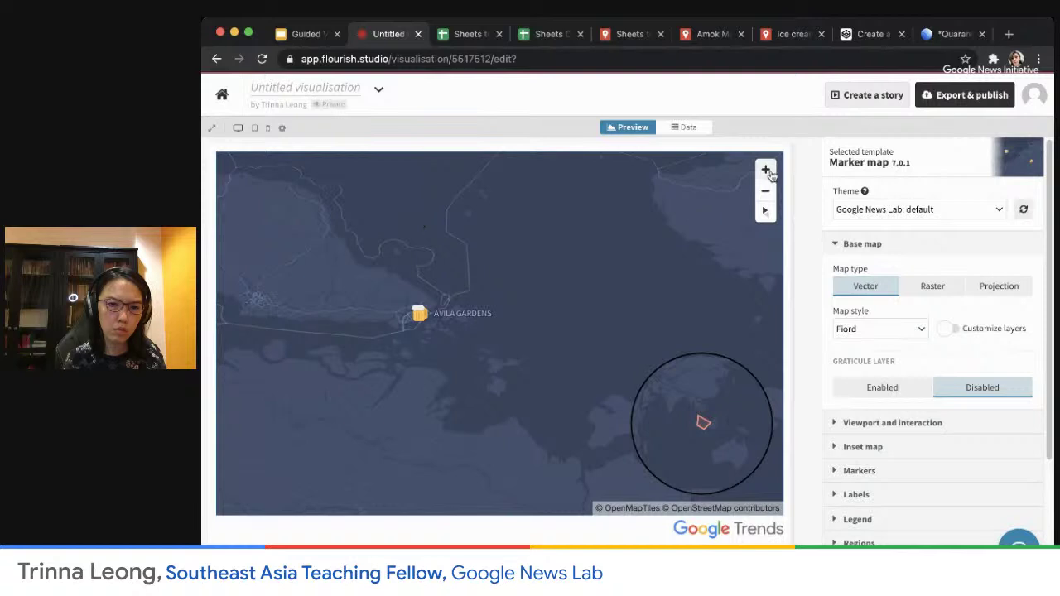
click(765, 171)
click(765, 170)
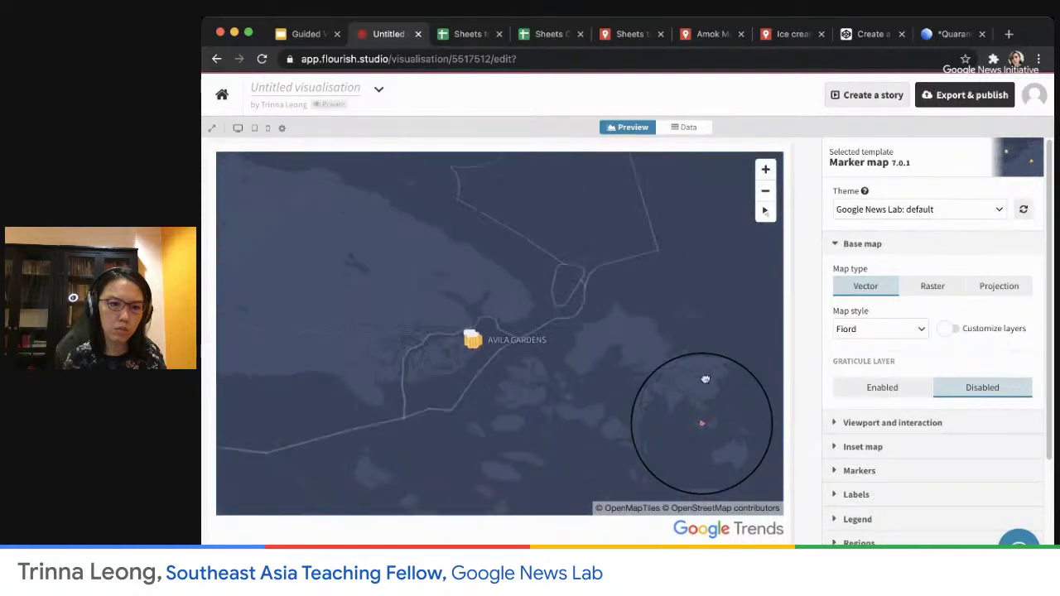
drag(705, 379, 721, 382)
click(765, 171)
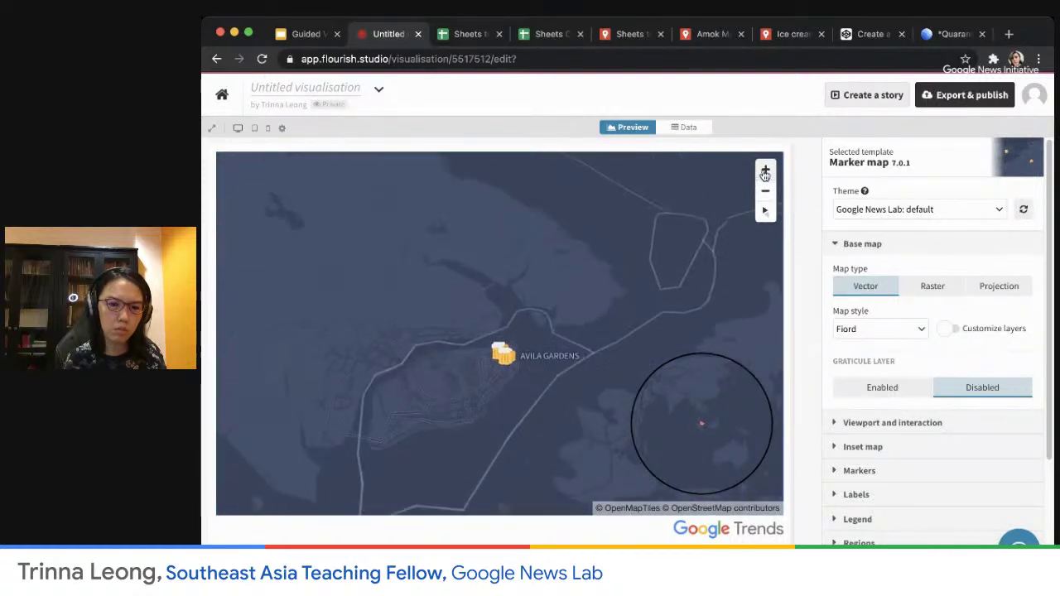
click(765, 171)
click(765, 171)
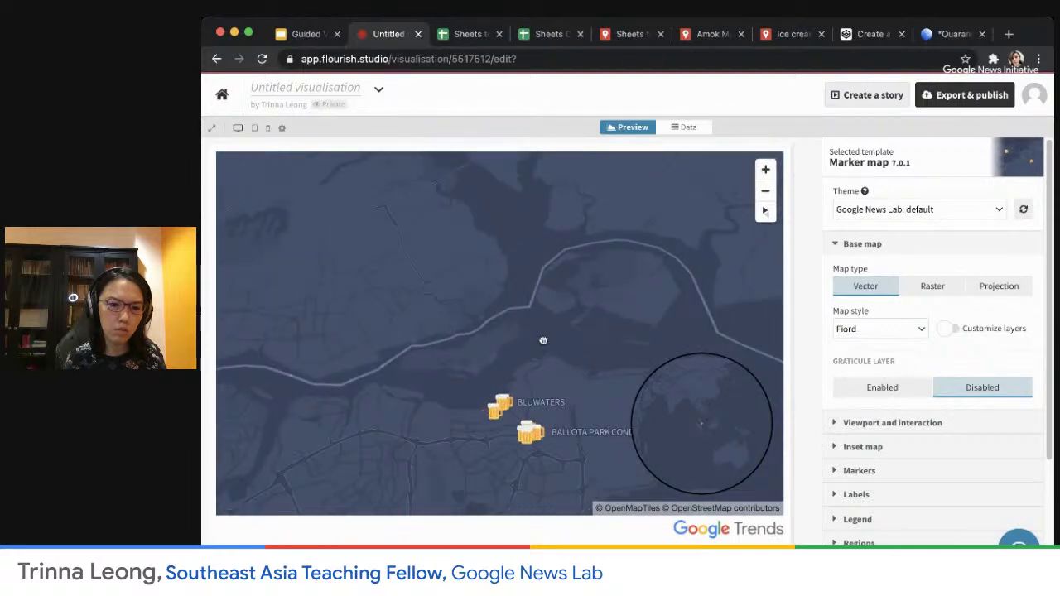
drag(522, 372, 502, 301)
click(765, 171)
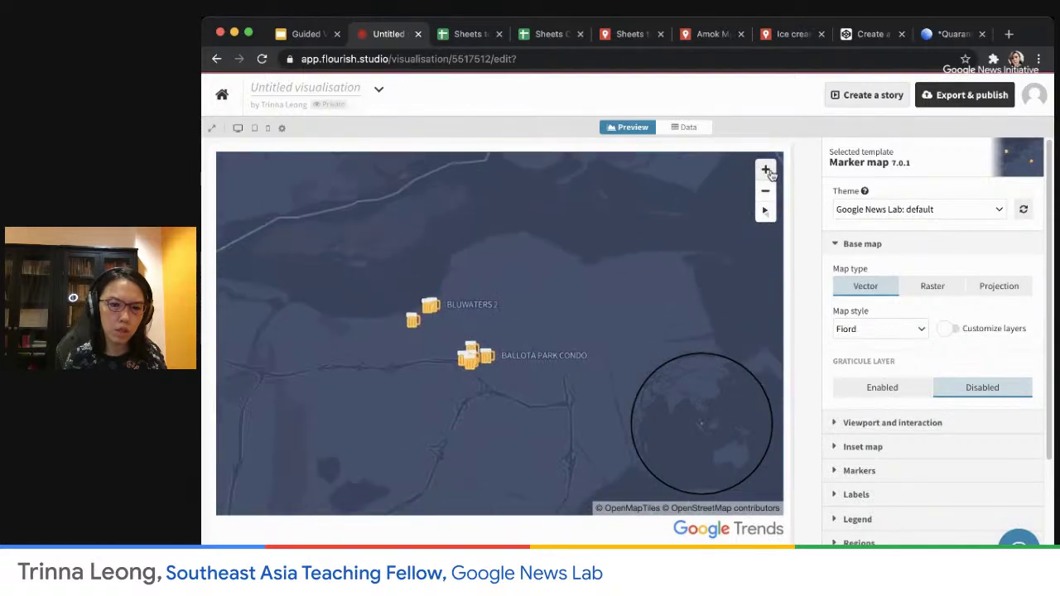
click(766, 171)
drag(467, 326, 575, 287)
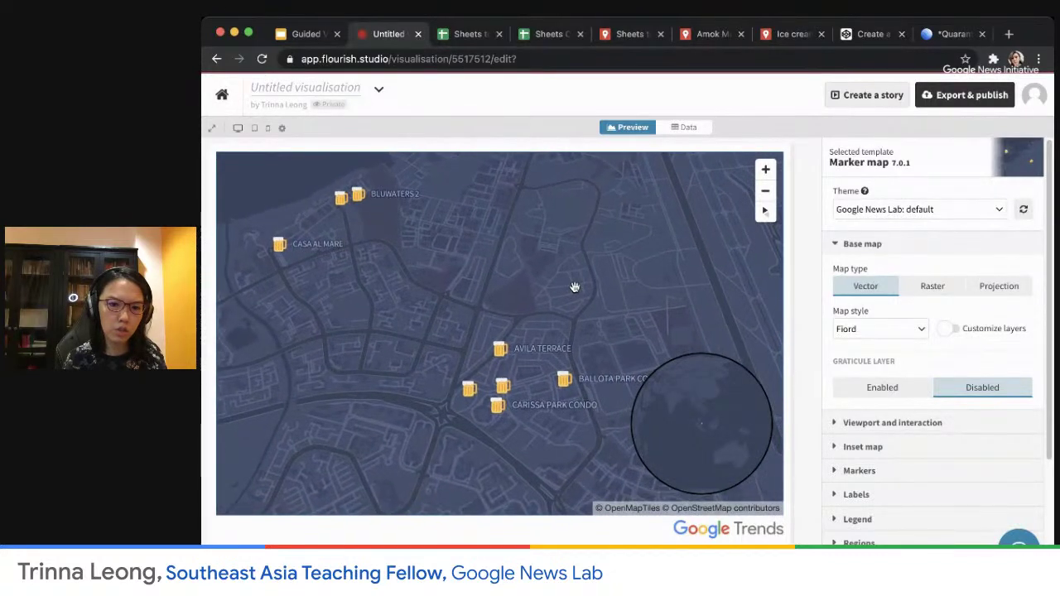
- Change the base map style to Klokantech Basic and check the condo markers on it
click(920, 329)
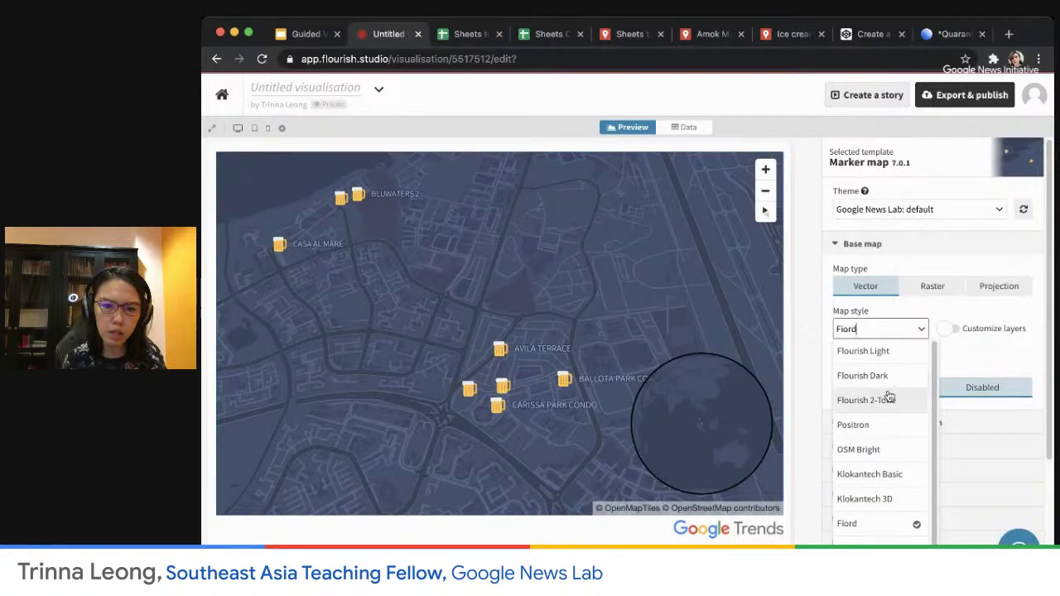
click(869, 475)
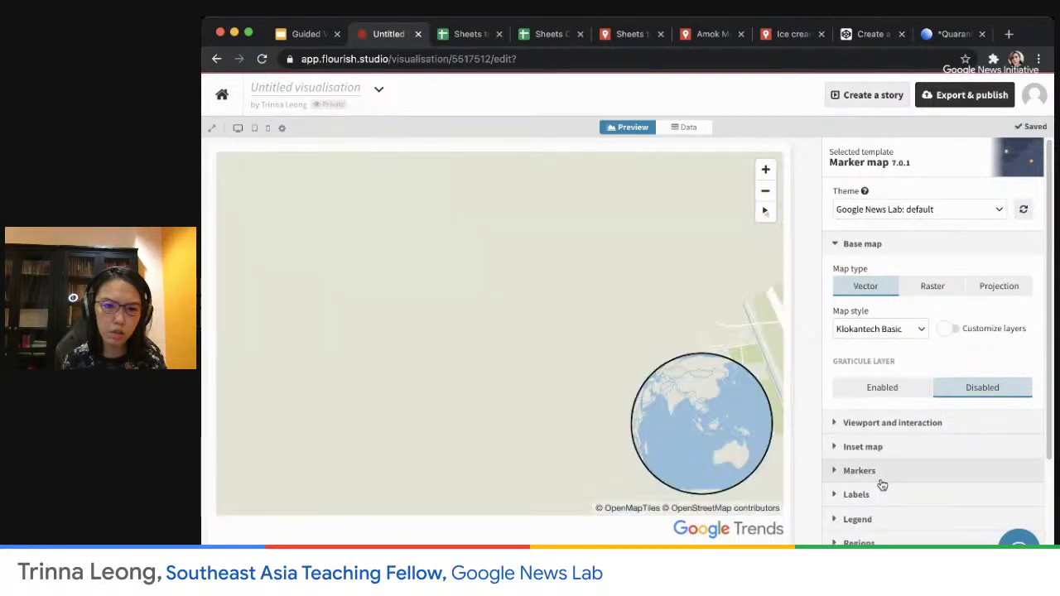
drag(638, 306, 523, 282)
- Examine the viewport and interaction settings, the header's title and subtitle options, and the footer's source and note options
click(879, 424)
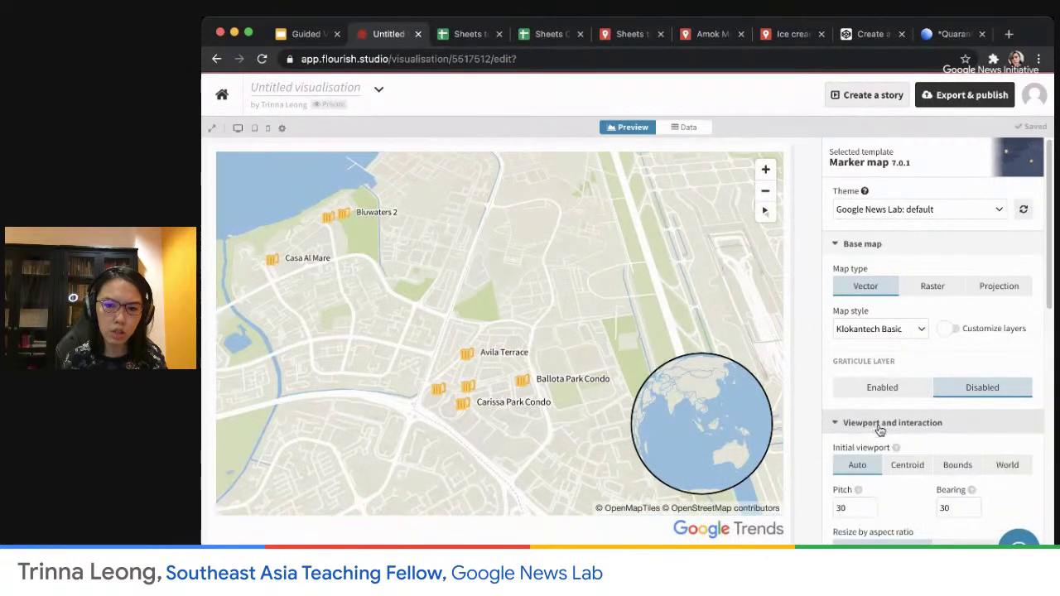
scroll(982, 447, down, 1)
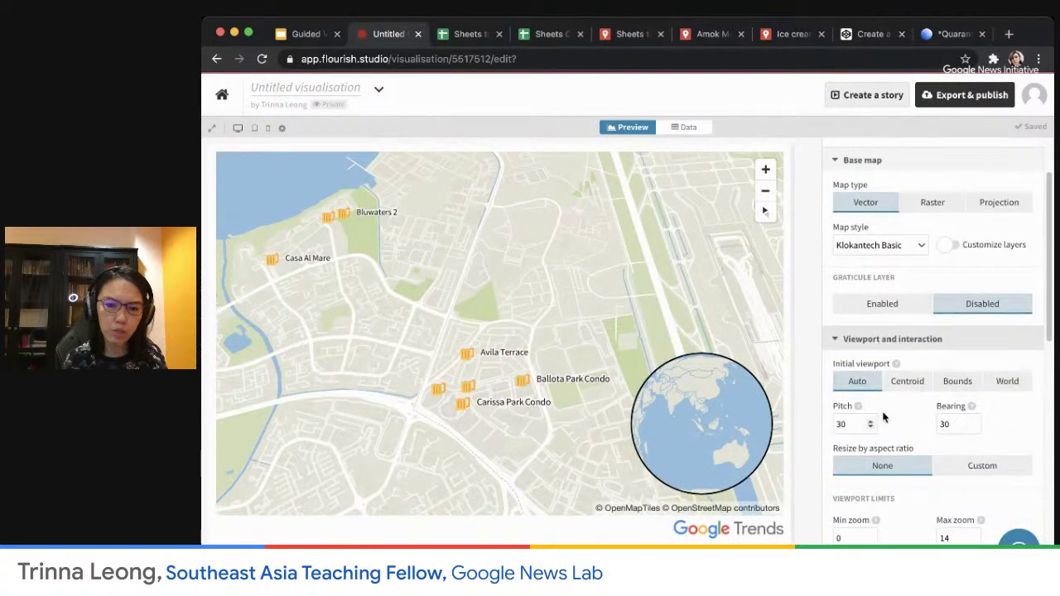
scroll(956, 397, down, 10)
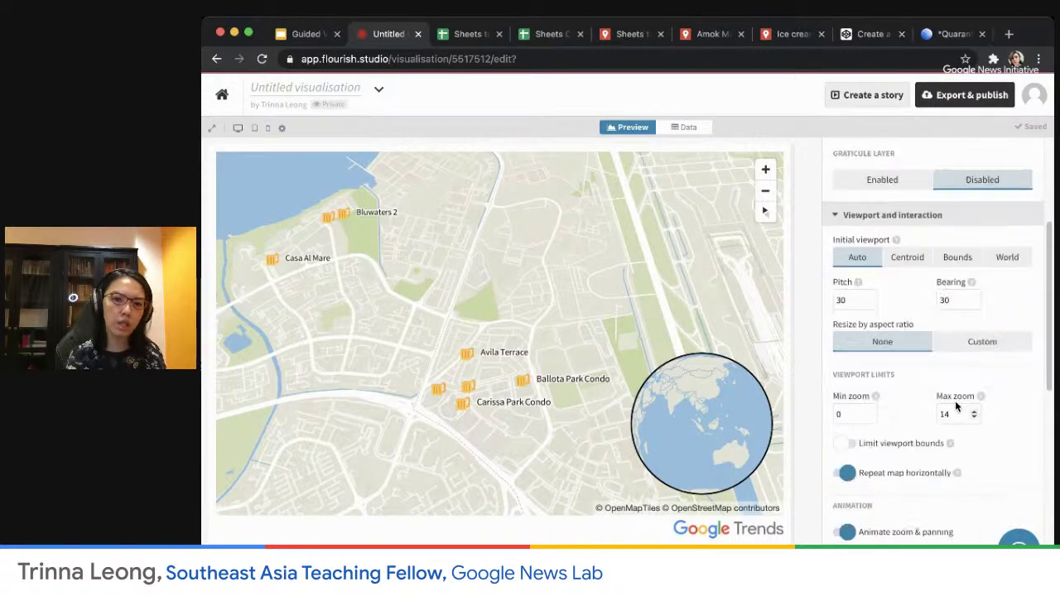
click(858, 457)
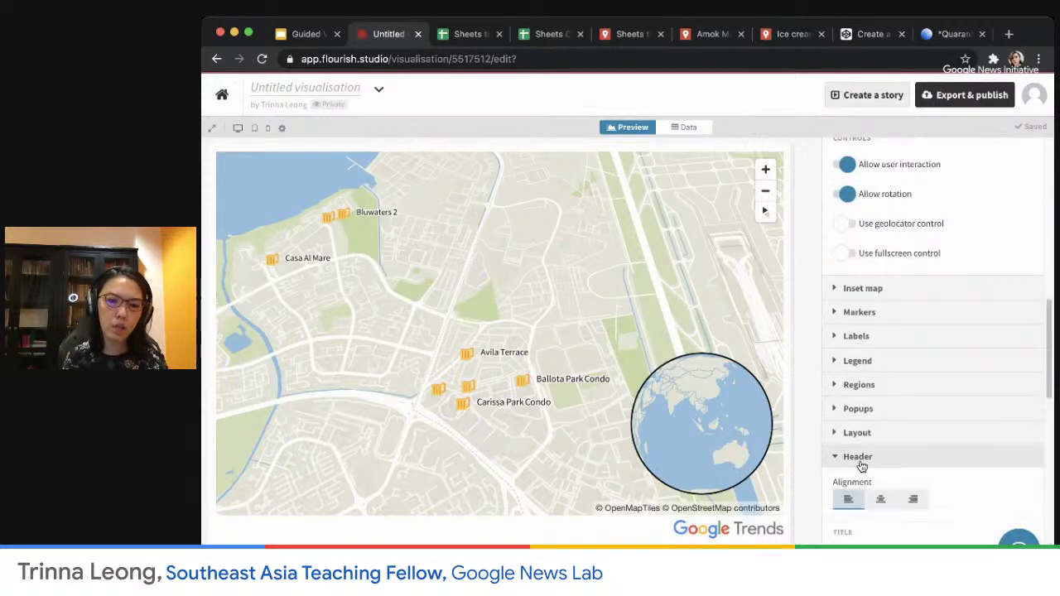
scroll(911, 462, down, 1)
click(922, 441)
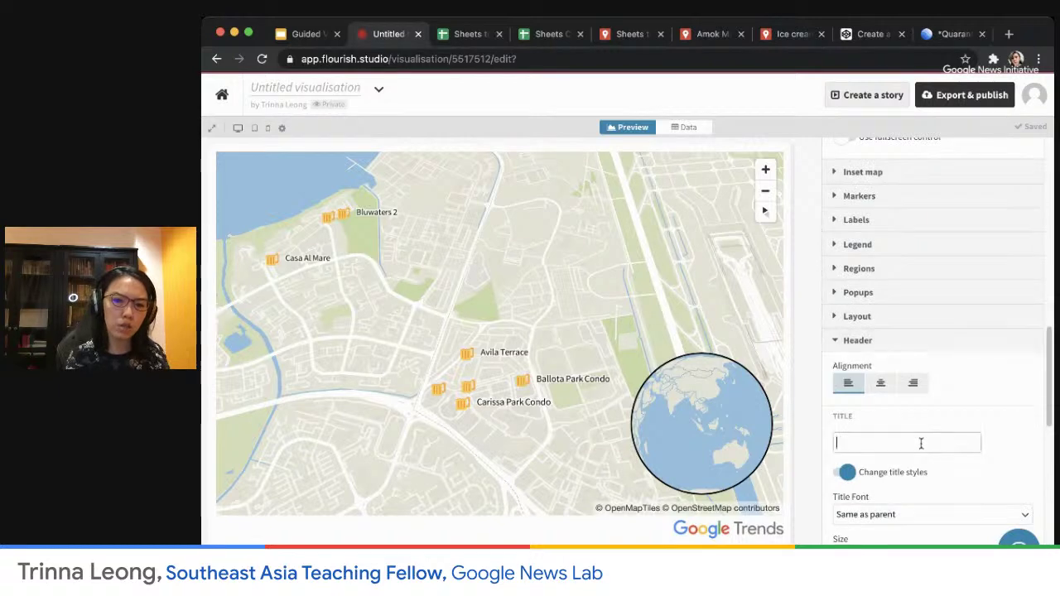
scroll(982, 406, down, 10)
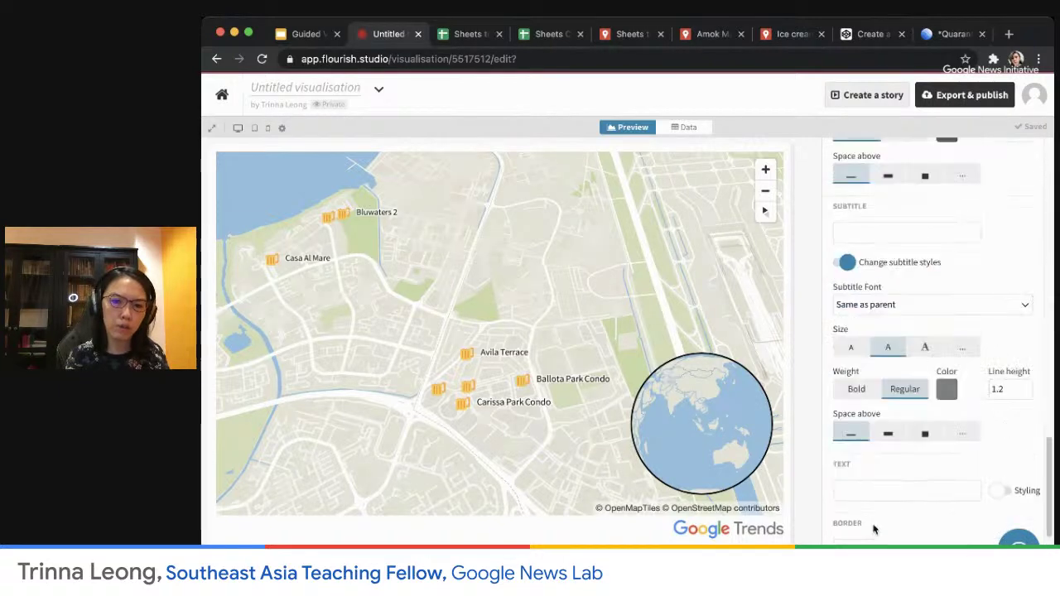
click(881, 486)
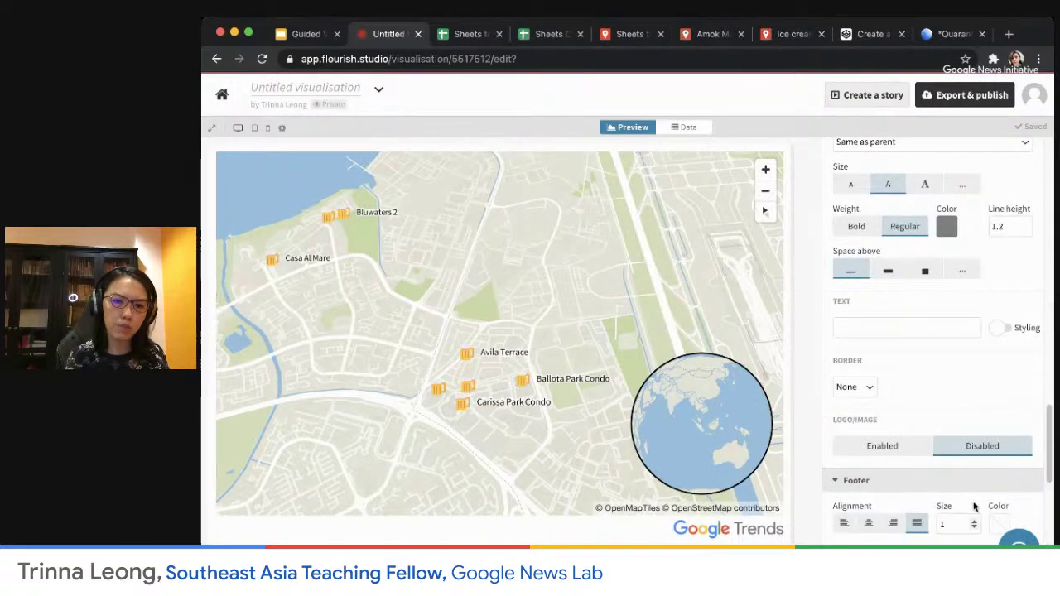
scroll(973, 506, down, 5)
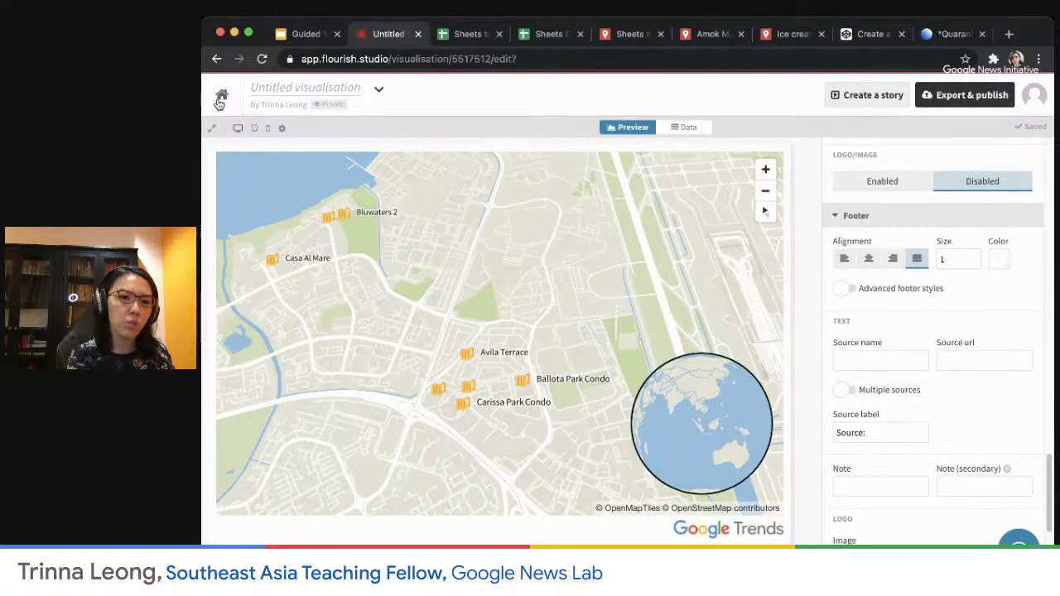
- Publish the visualisation for sharing and embedding without requiring a password
click(979, 96)
click(851, 175)
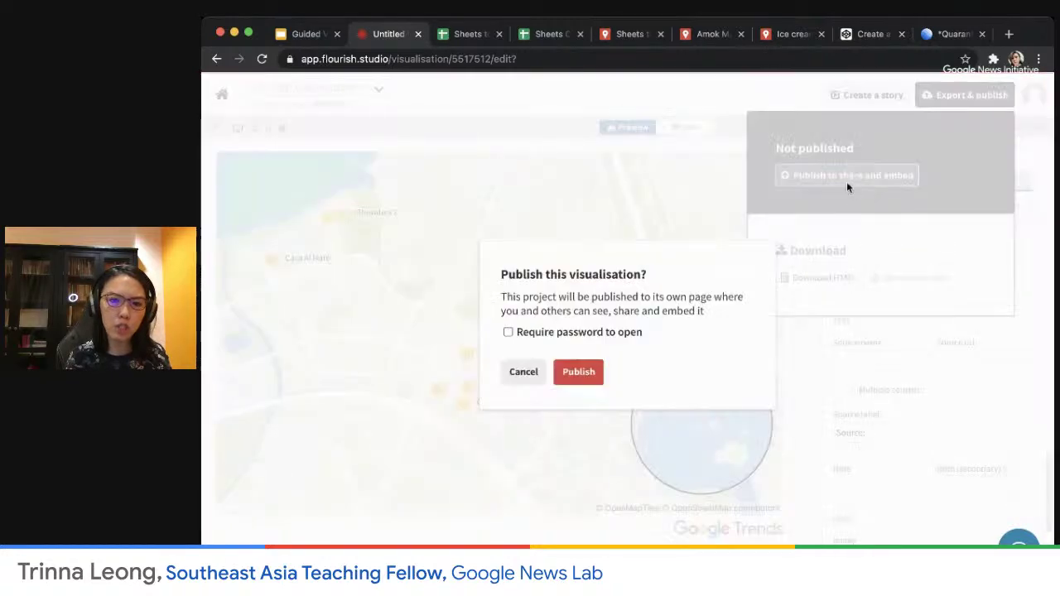
click(578, 372)
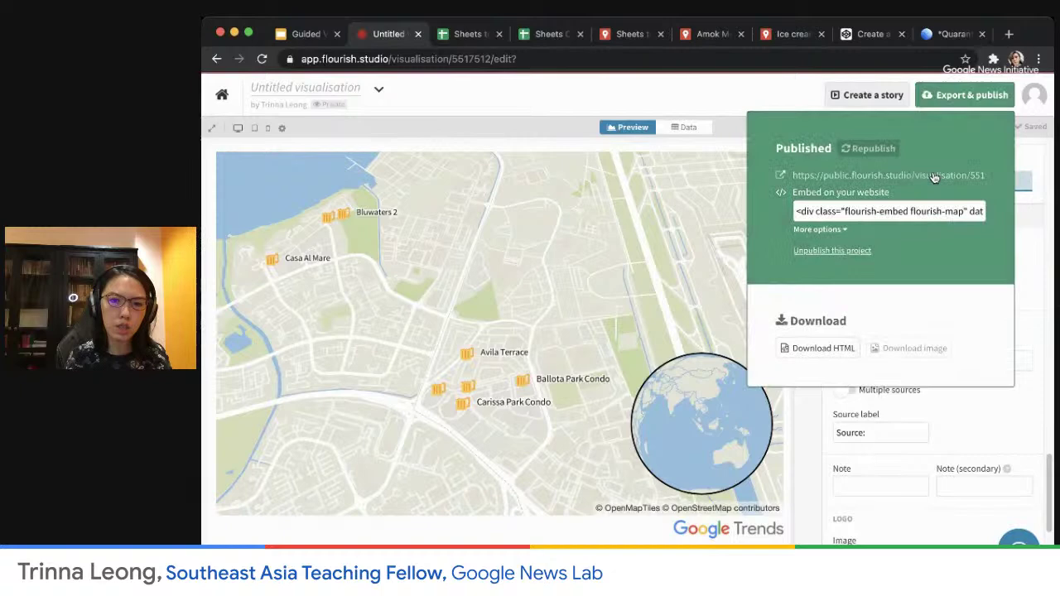
- Switch the website embed code to the Iframe format and select the whole code
click(823, 230)
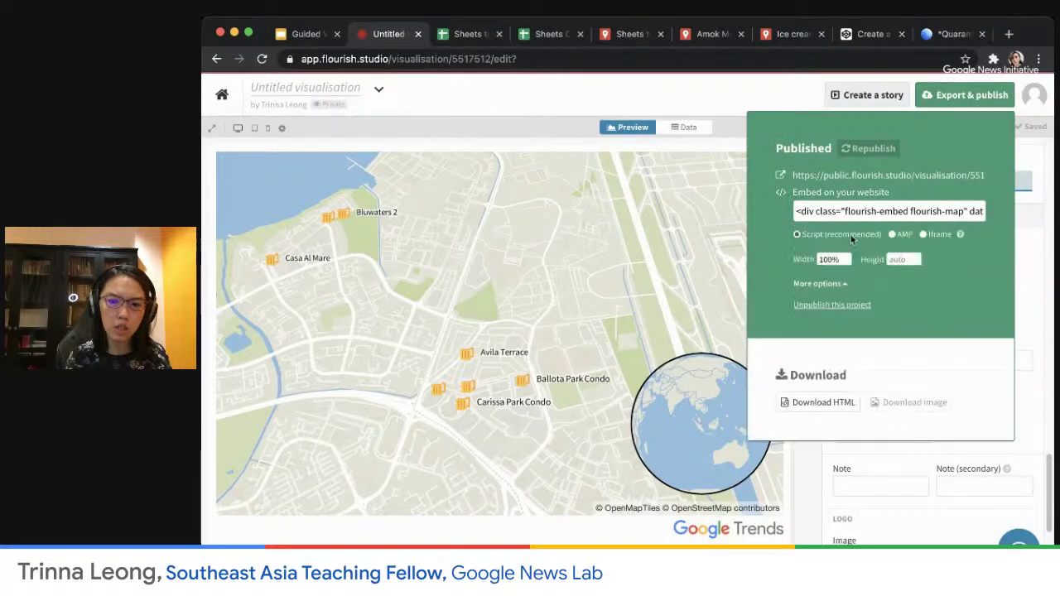
click(924, 235)
click(929, 210)
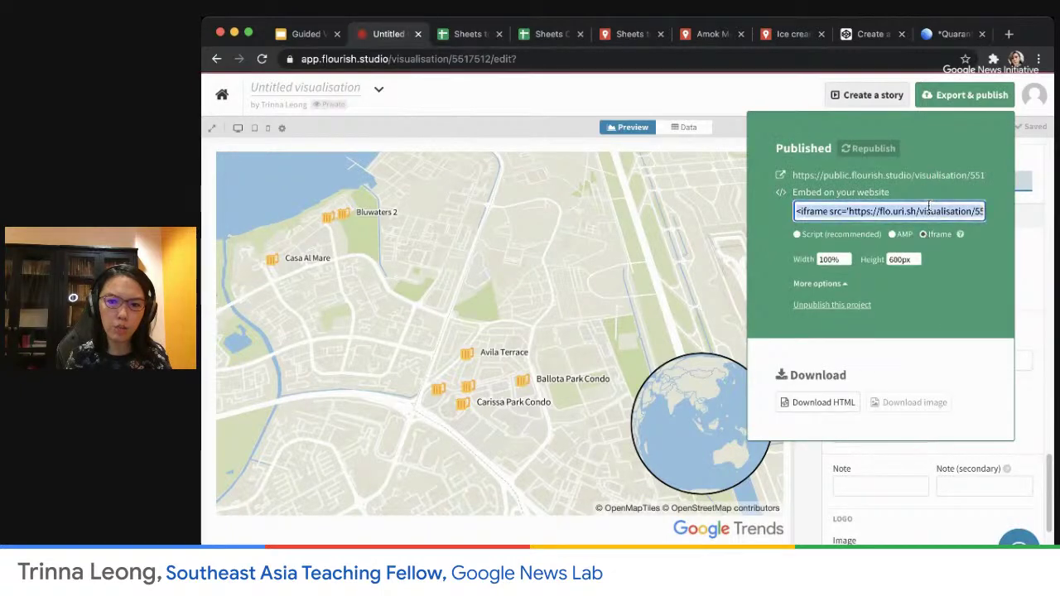
- Switch to CodePen, replace the HTML with the copied iframe embed code and check the embedded map zoomed out
click(871, 34)
key(ctrl+a)
key(Right)
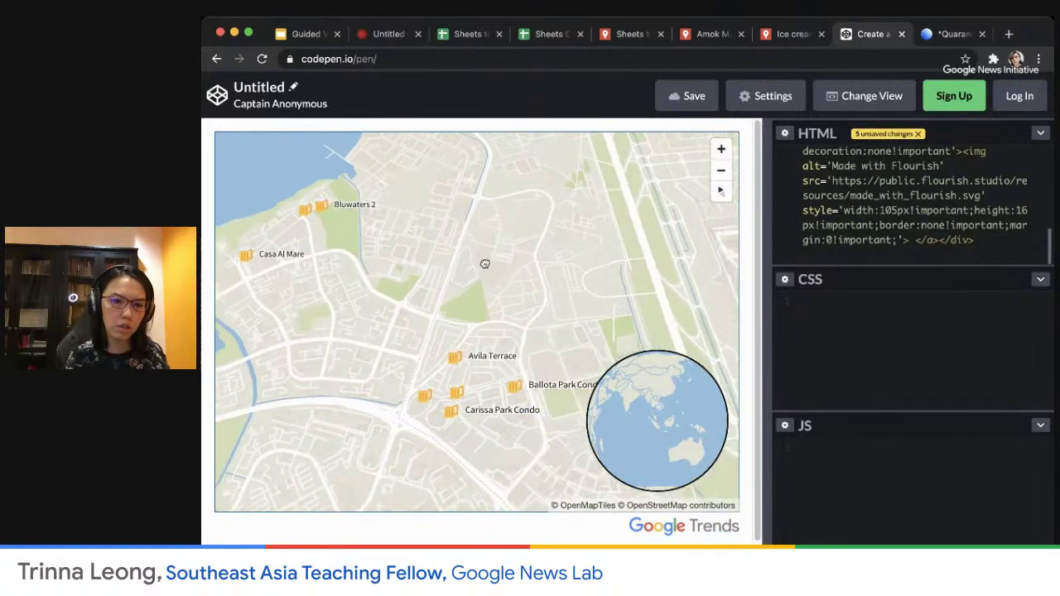
click(721, 170)
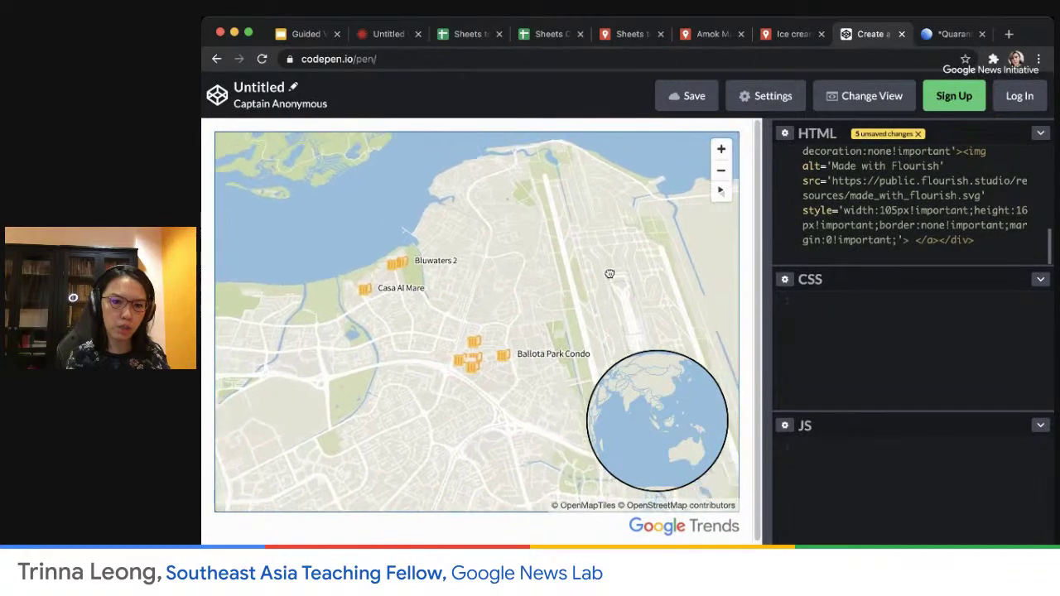
- Back in Flourish, create a new visualisation from the Marker map template's photo-marker starting point and set its theme to No theme
click(388, 34)
click(724, 84)
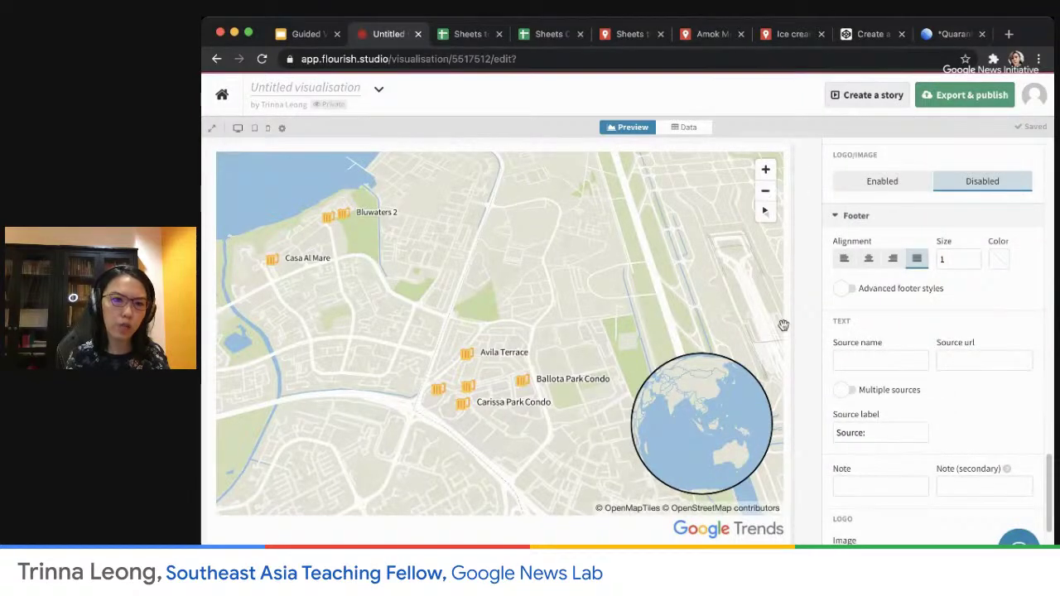
click(222, 95)
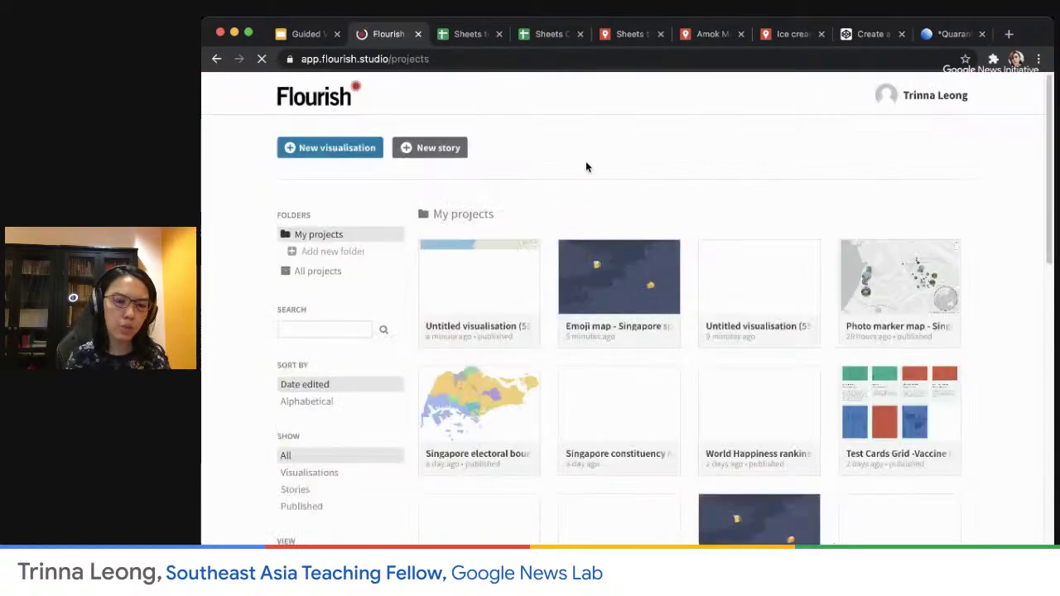
click(331, 147)
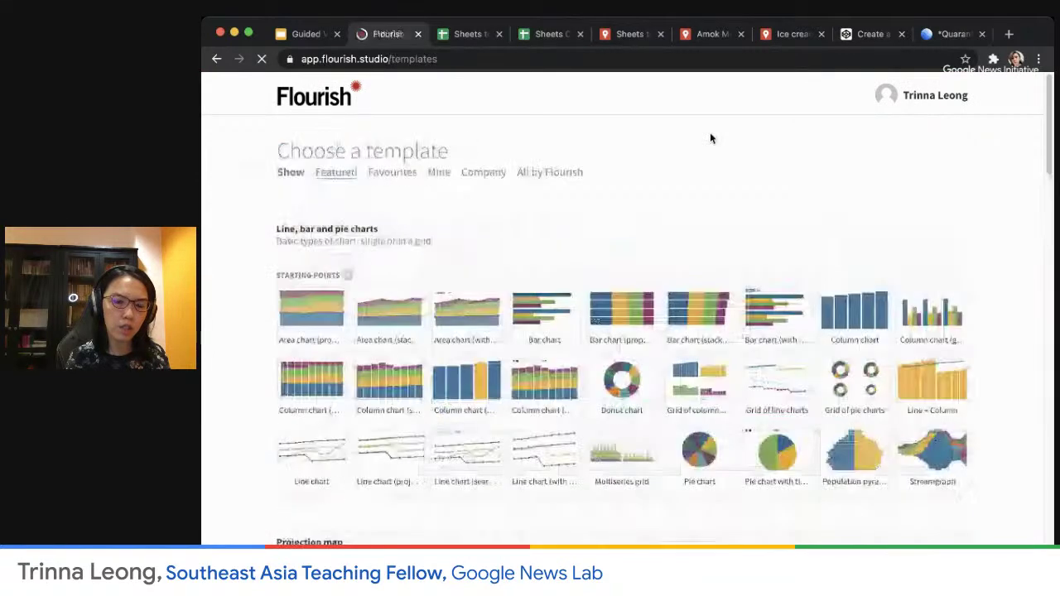
scroll(734, 338, down, 8)
scroll(733, 337, down, 10)
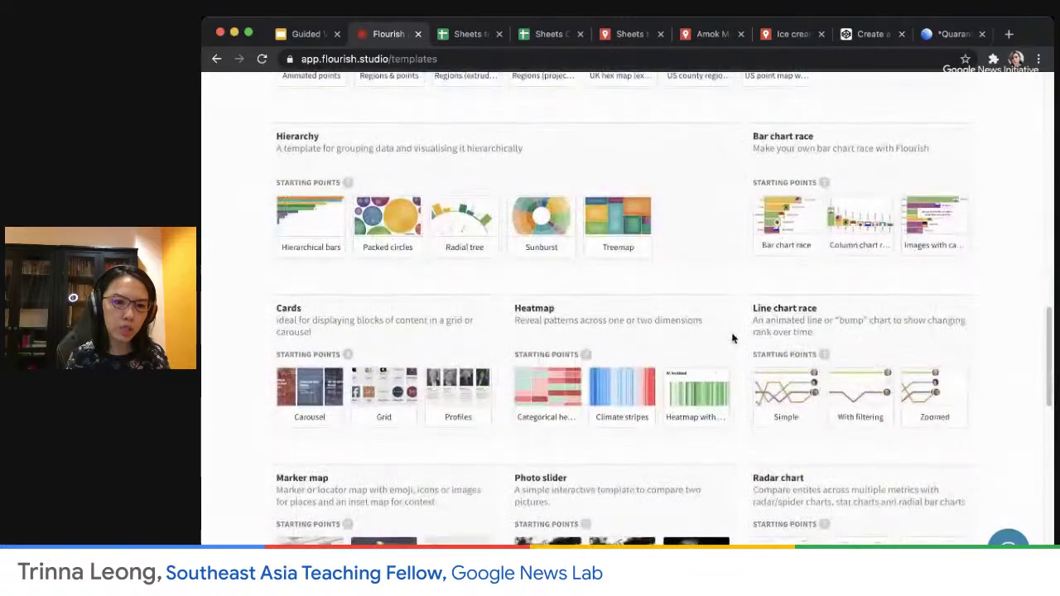
scroll(732, 338, down, 2)
click(457, 414)
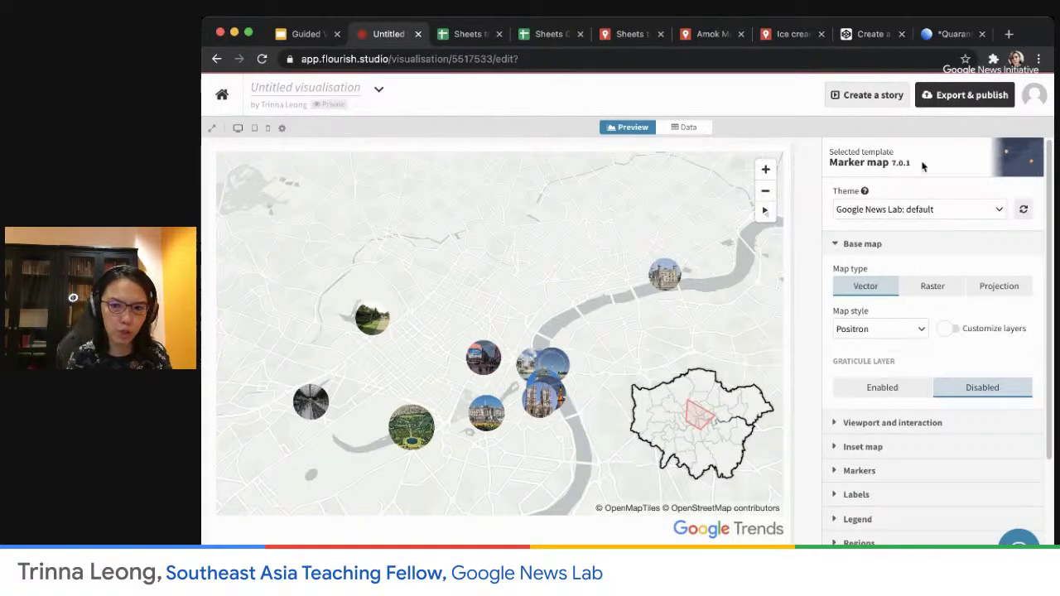
click(1000, 209)
click(994, 227)
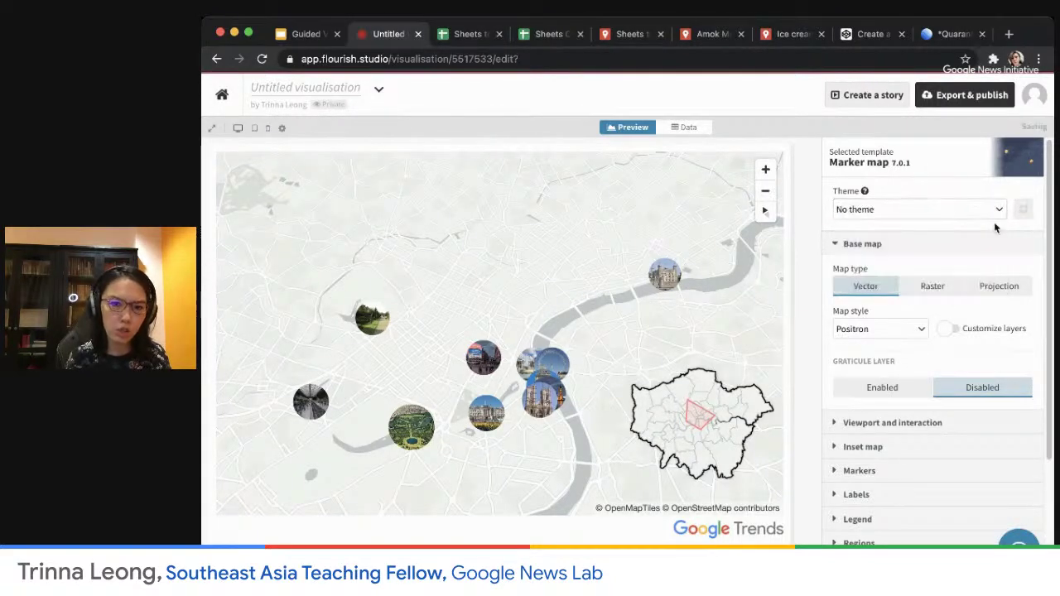
- Clear the London borough geometries and names from rows 2 to 34 of the Inset Map Regions data sheet
click(683, 128)
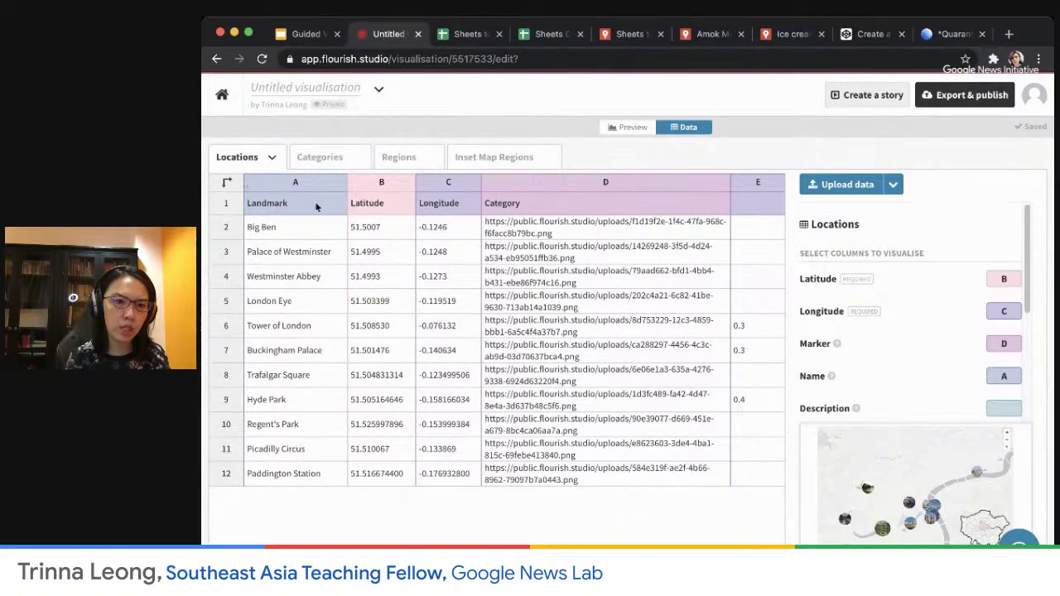
click(326, 157)
click(414, 158)
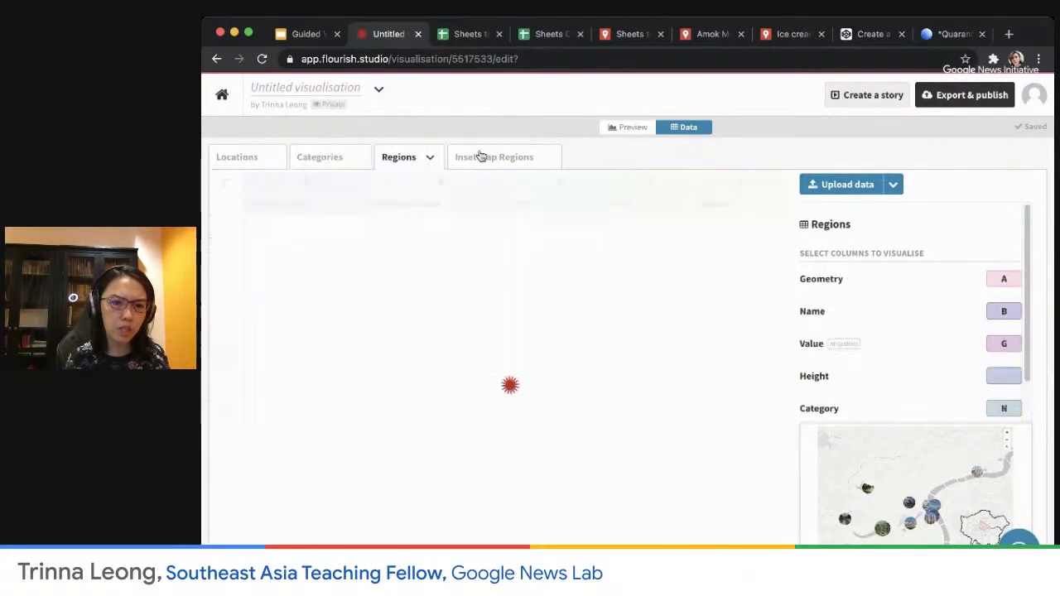
click(506, 156)
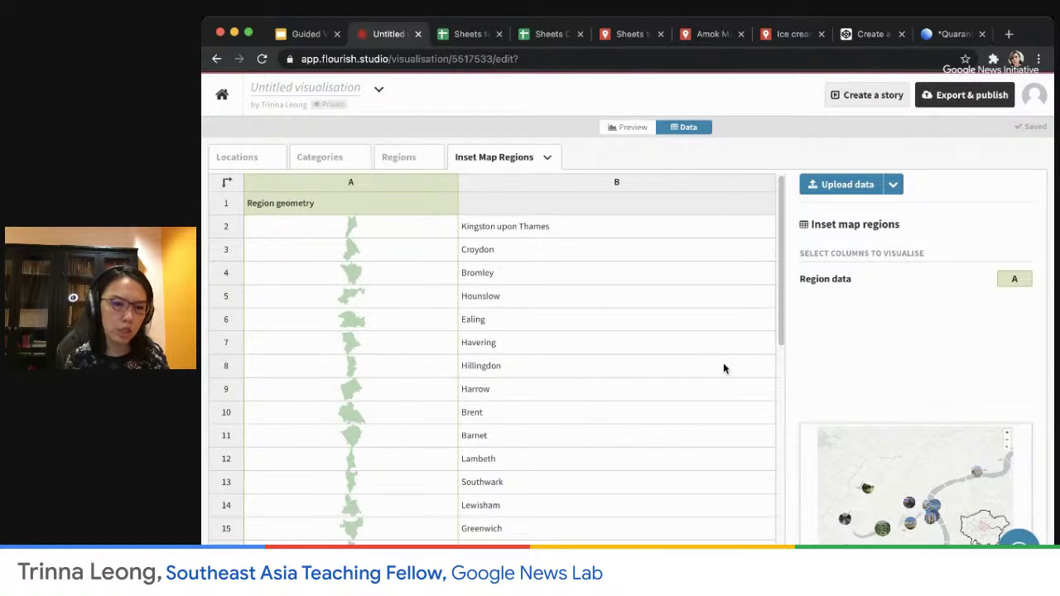
click(377, 228)
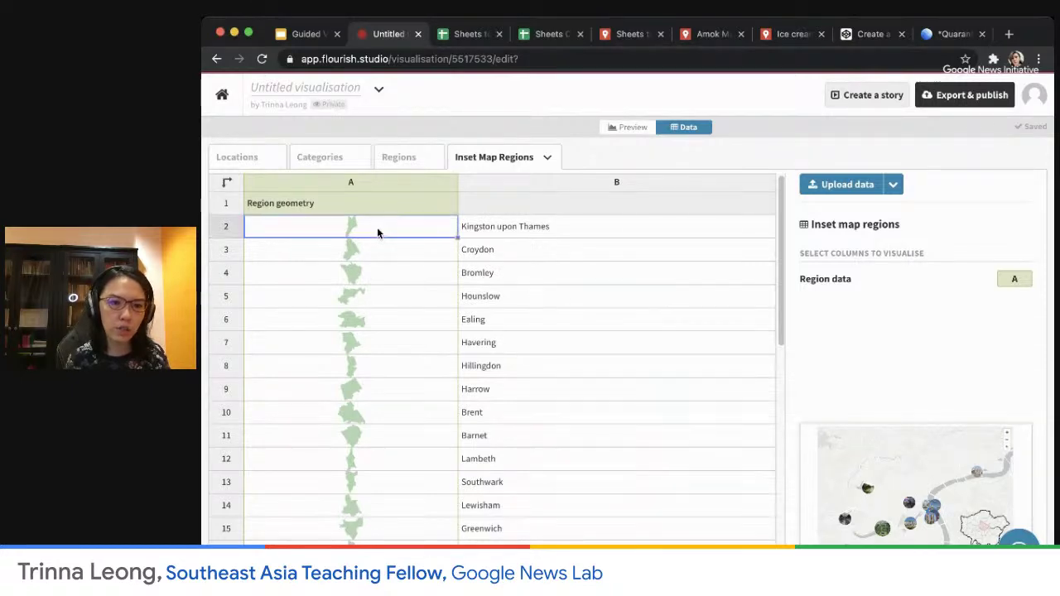
mouse_move(461, 237)
mouse_down()
mouse_move(582, 303)
mouse_move(471, 421)
mouse_move(456, 236)
mouse_up()
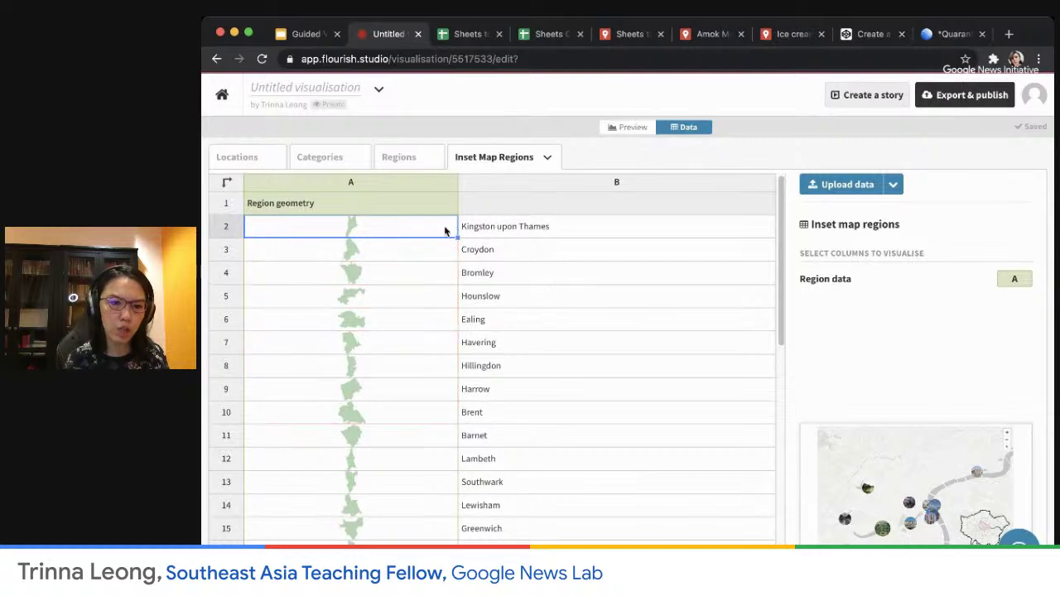
scroll(589, 417, down, 10)
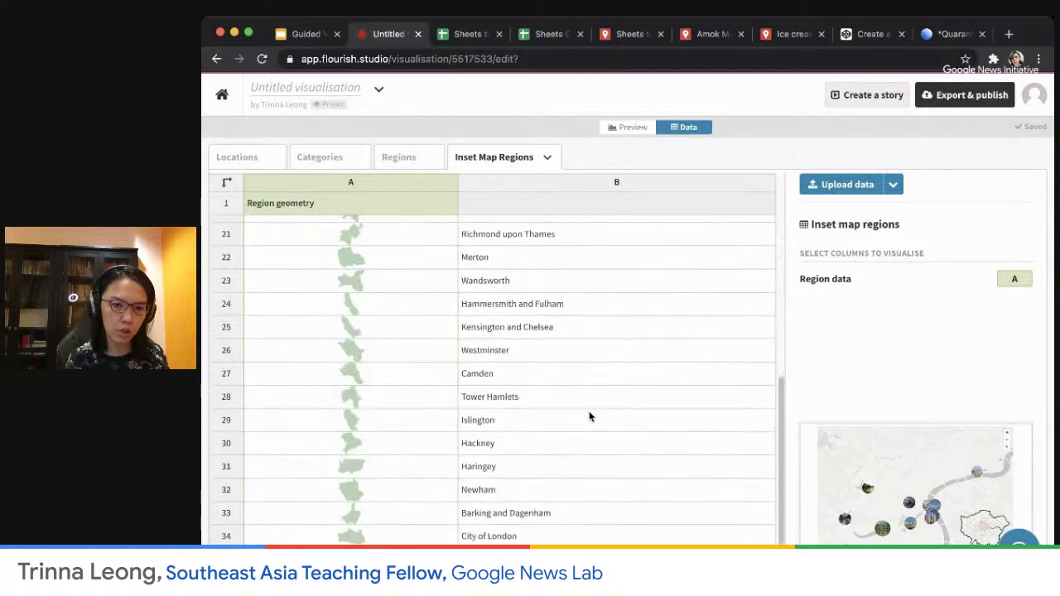
shift+click(613, 539)
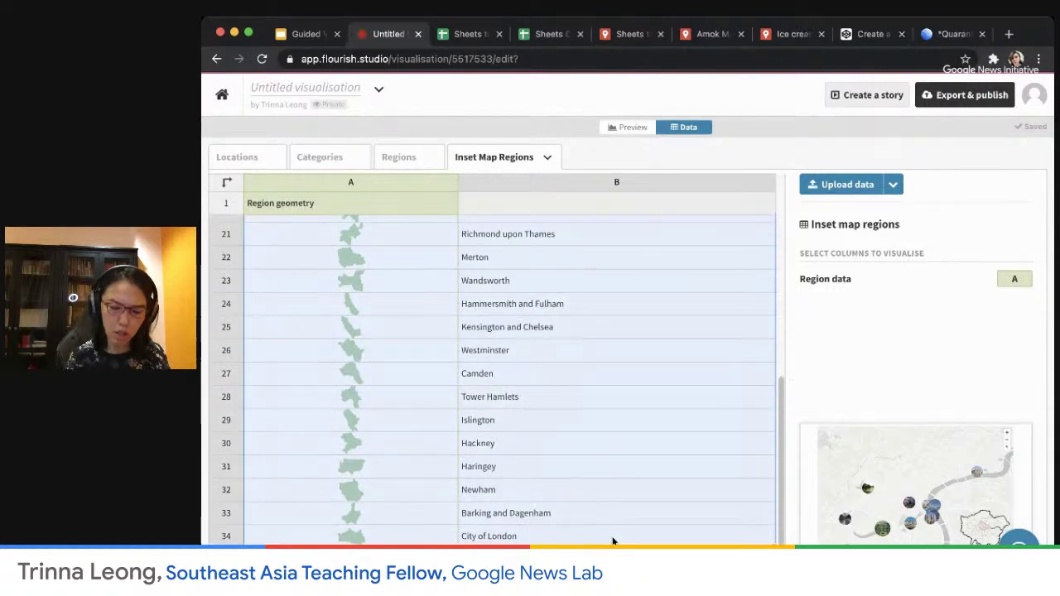
key(Delete)
- Replace the London landmarks and coordinates in the Locations sheet with the condo data copied from A2:C13 of the Sheets to Map spreadsheet
click(240, 158)
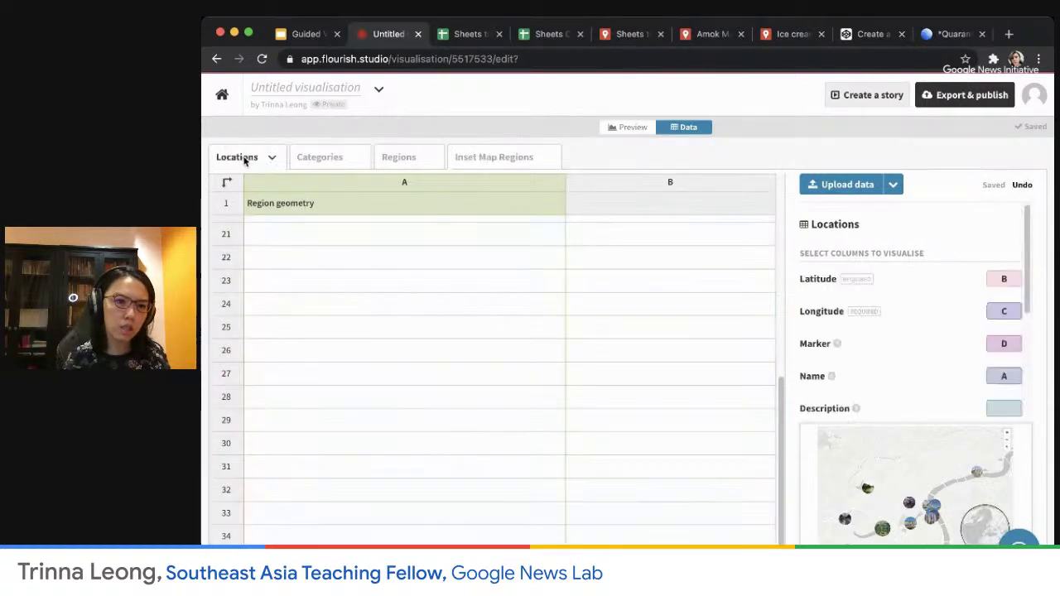
click(308, 228)
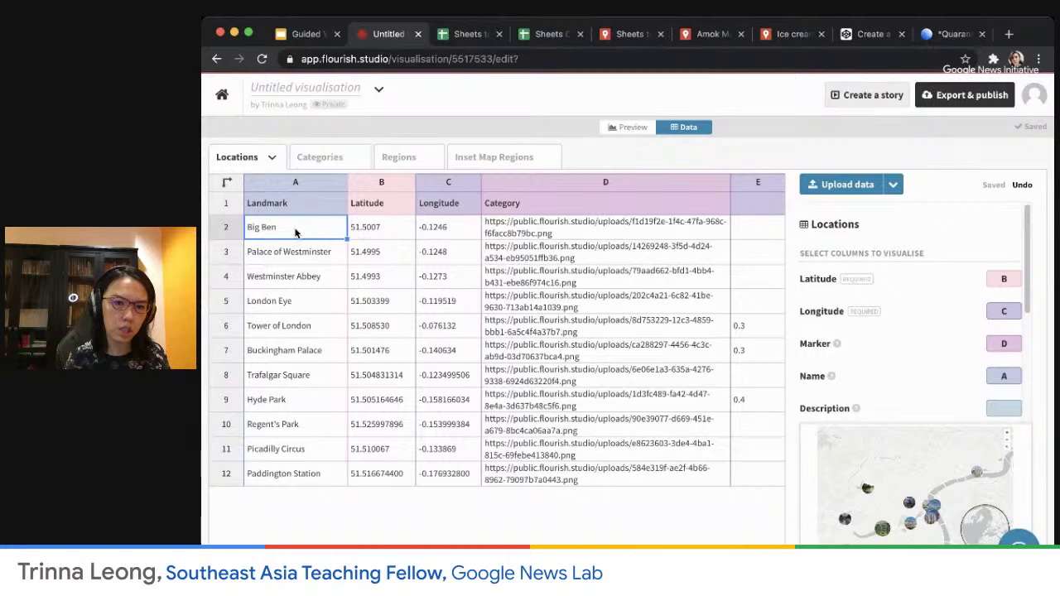
click(542, 34)
click(474, 38)
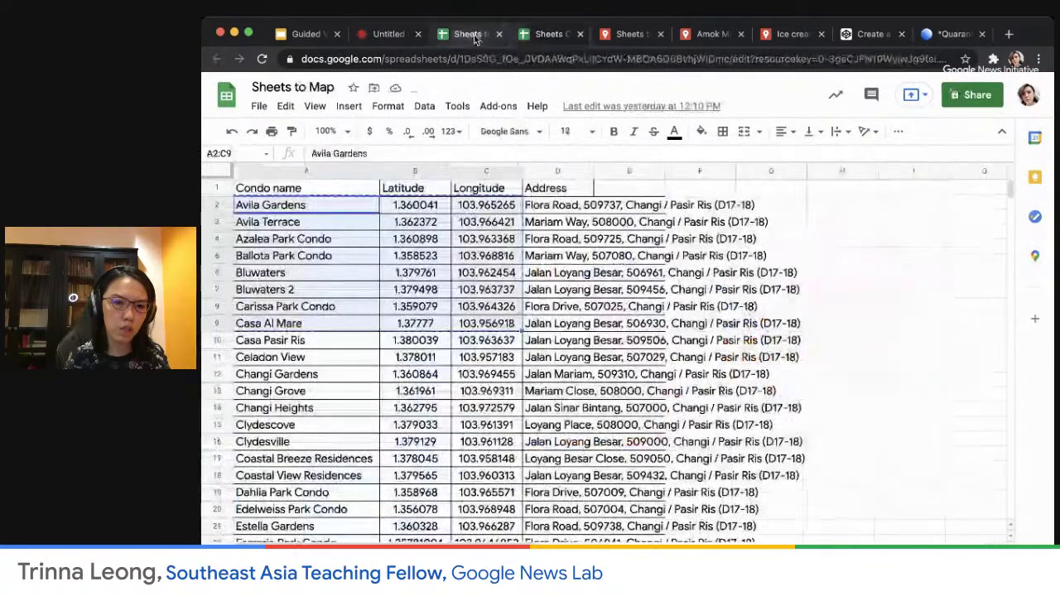
drag(290, 209, 464, 399)
key(ctrl+c)
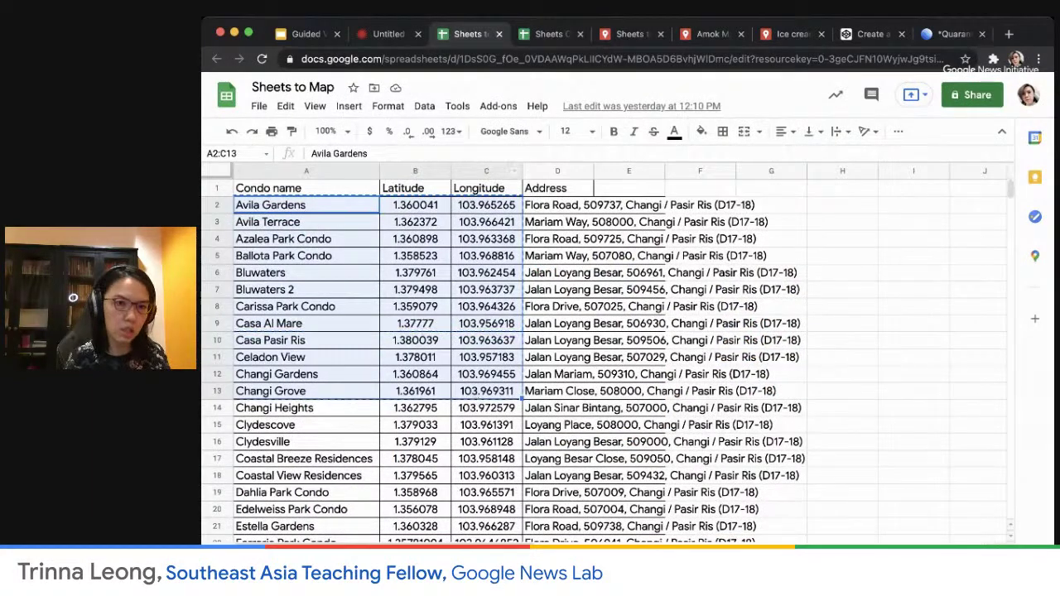
click(381, 33)
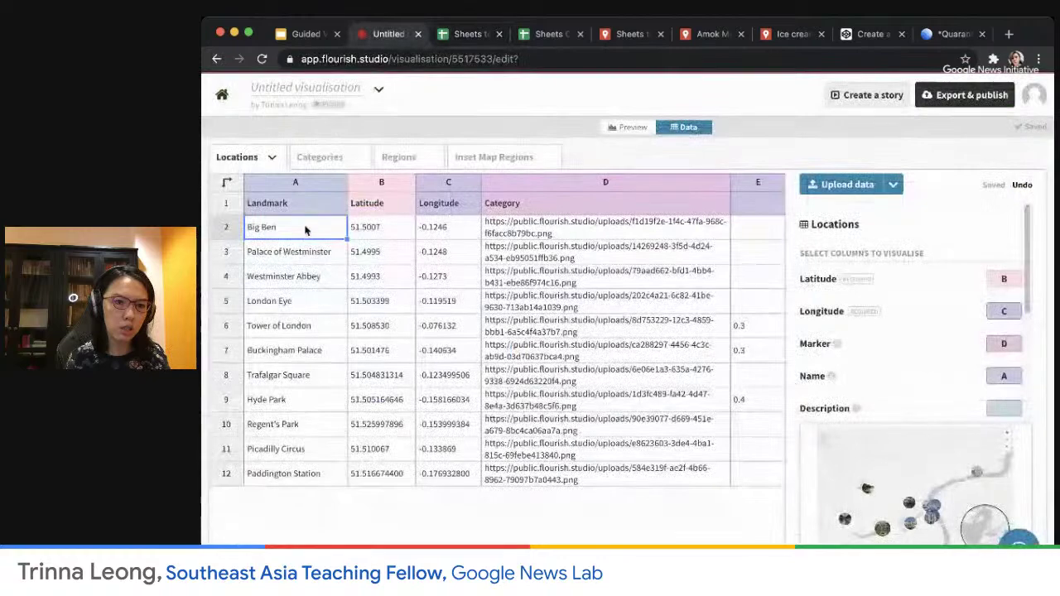
drag(307, 229, 439, 503)
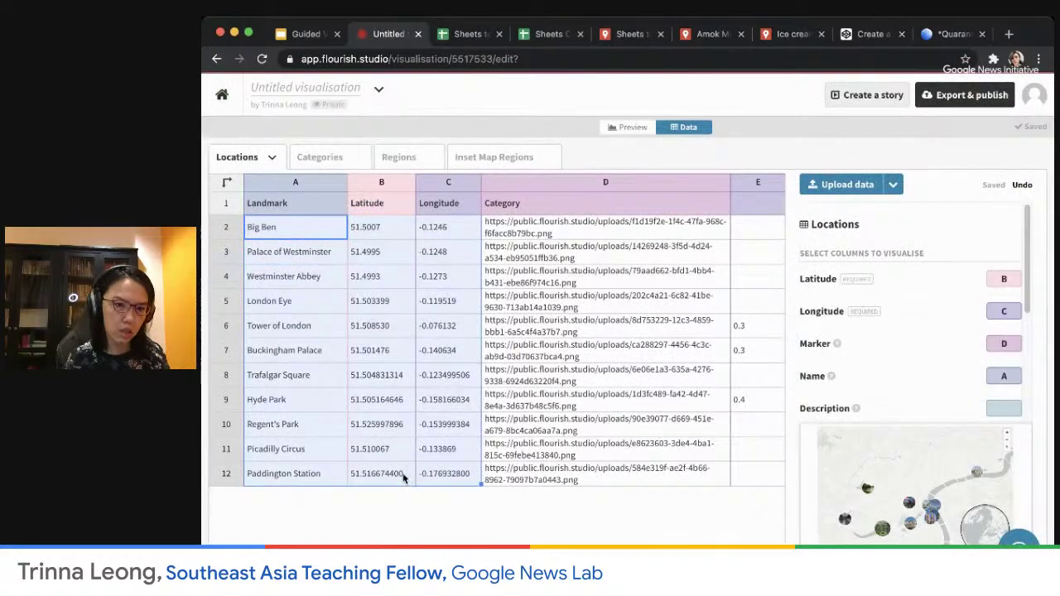
key(ctrl+v)
- Fill the first row's image URL down the Category column through row 13 and review the column bindings, including Size
click(554, 228)
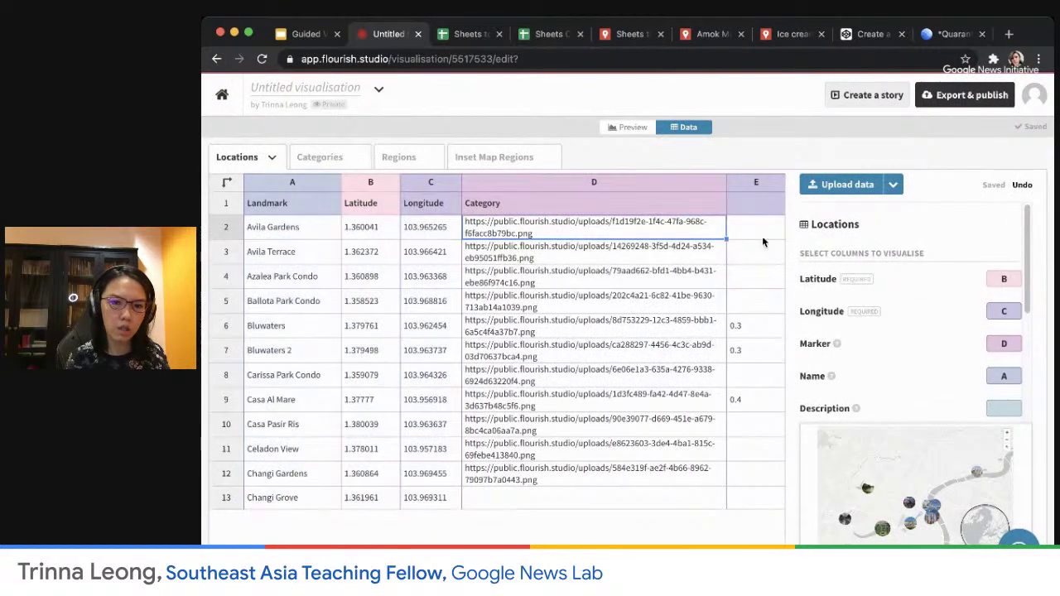
drag(726, 238, 705, 500)
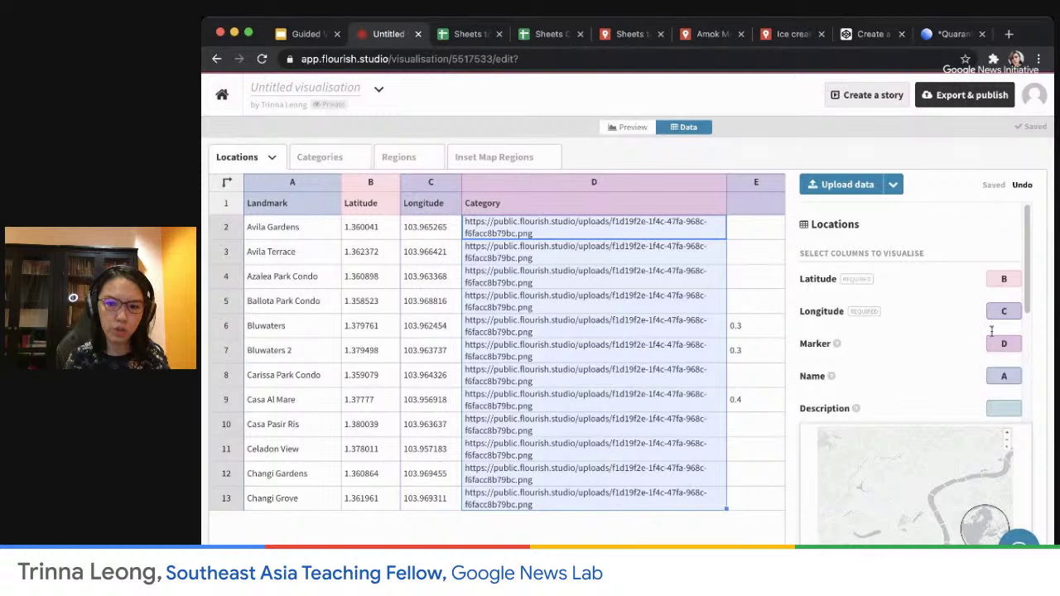
drag(1031, 246, 1031, 278)
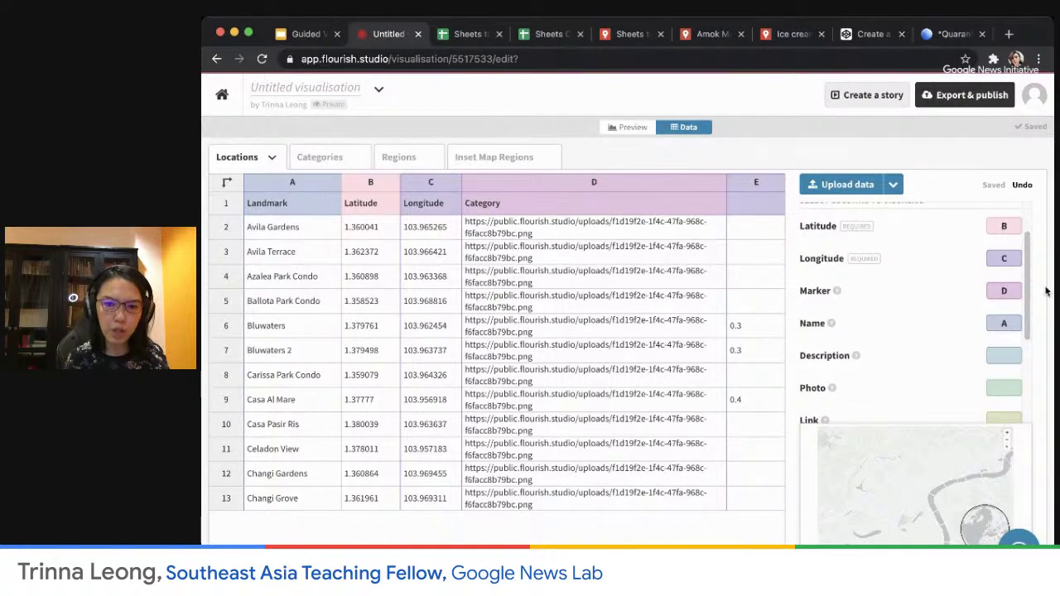
drag(1036, 274, 1011, 362)
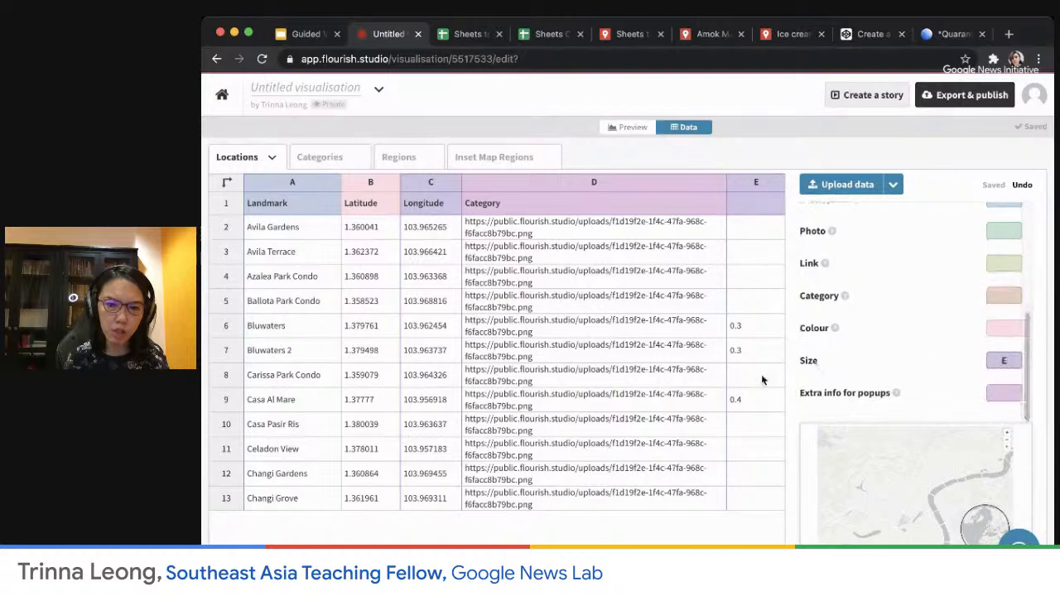
click(754, 181)
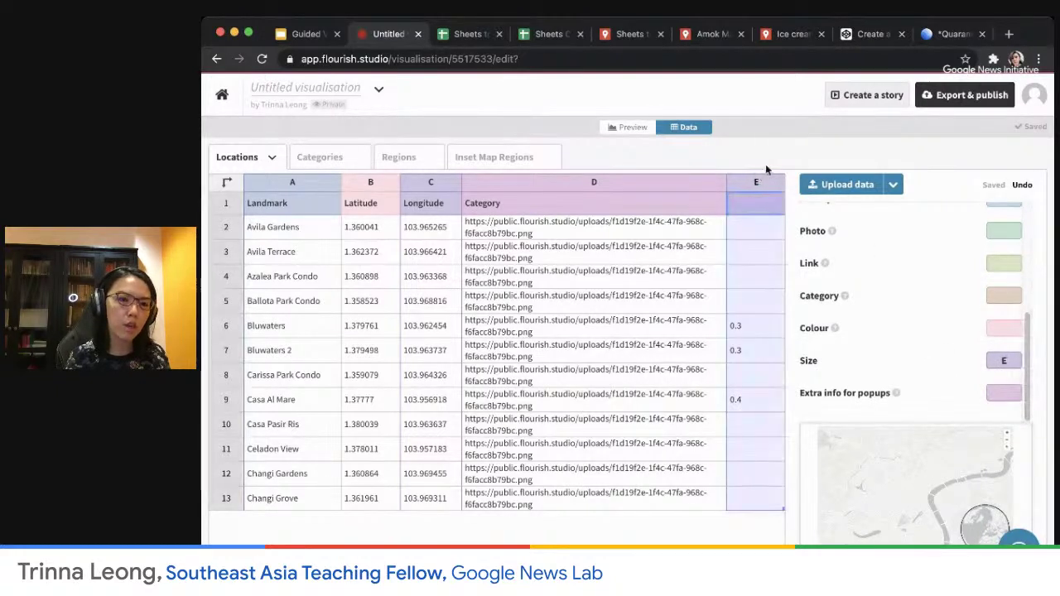
- Preview the map and find the relocated photo markers around Singapore, starting from the London view
click(625, 130)
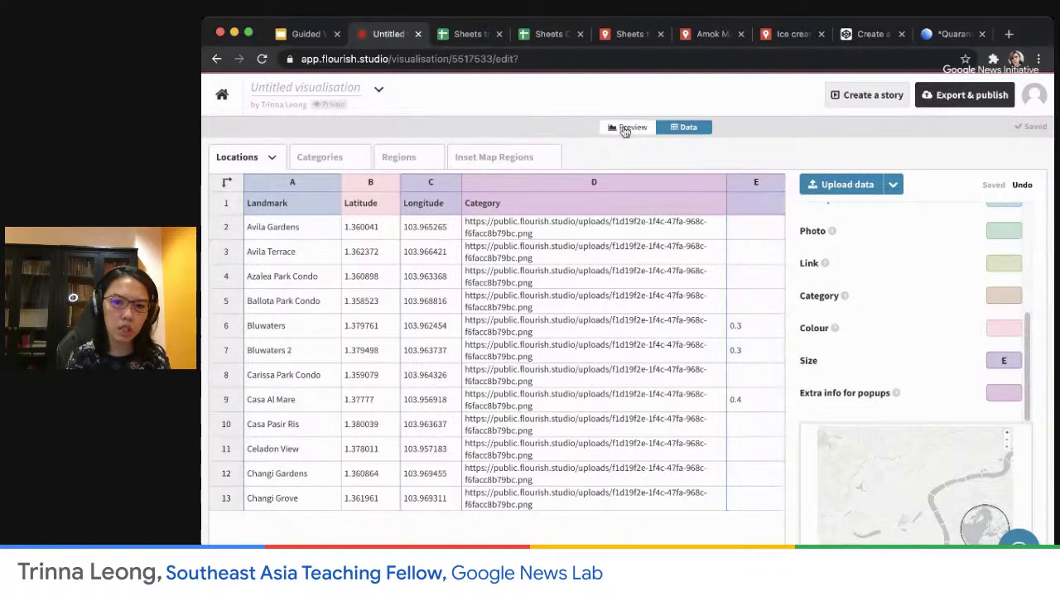
click(625, 129)
scroll(464, 213, up, 3)
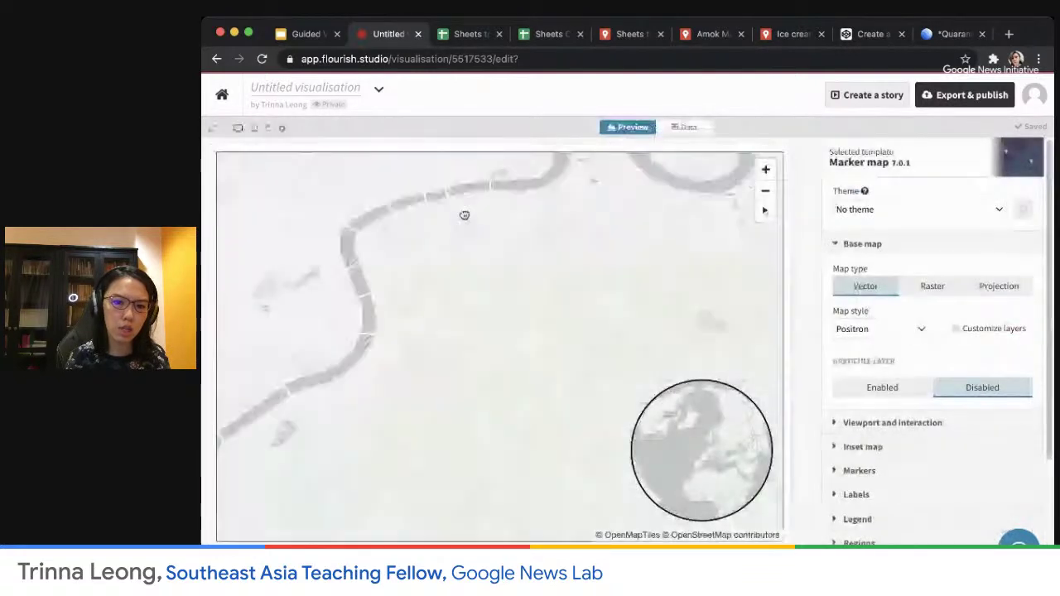
click(765, 191)
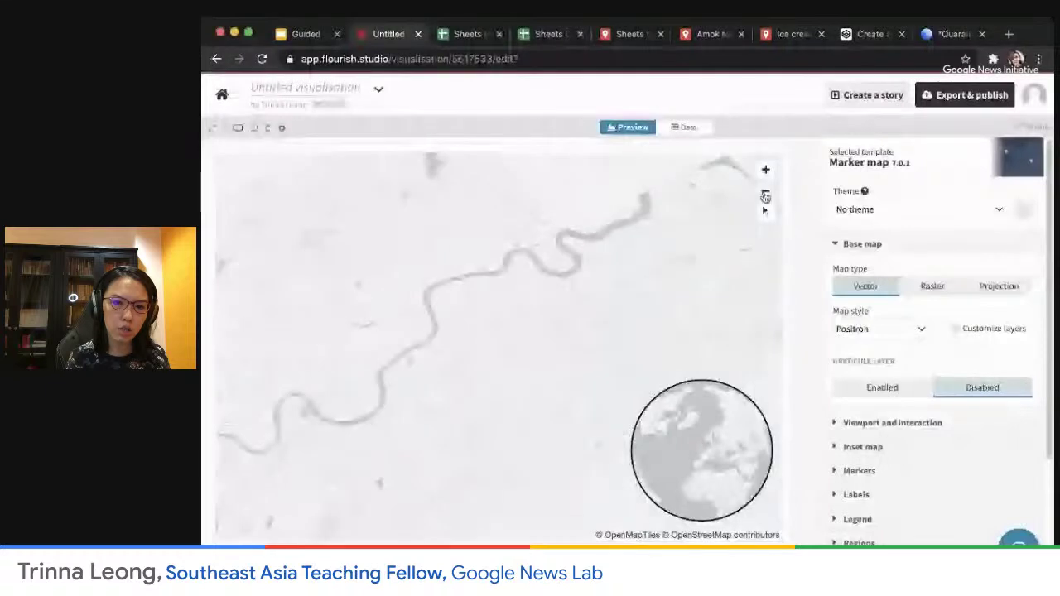
click(765, 192)
click(765, 191)
scroll(665, 298, up, 5)
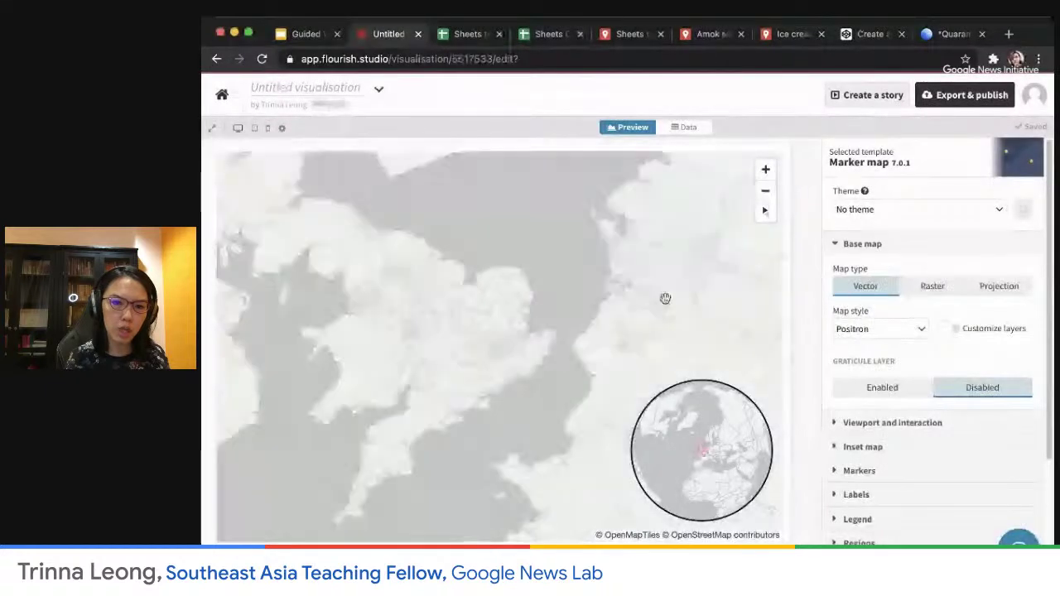
drag(453, 235, 343, 237)
drag(660, 298, 317, 227)
drag(542, 234, 361, 307)
drag(528, 286, 206, 329)
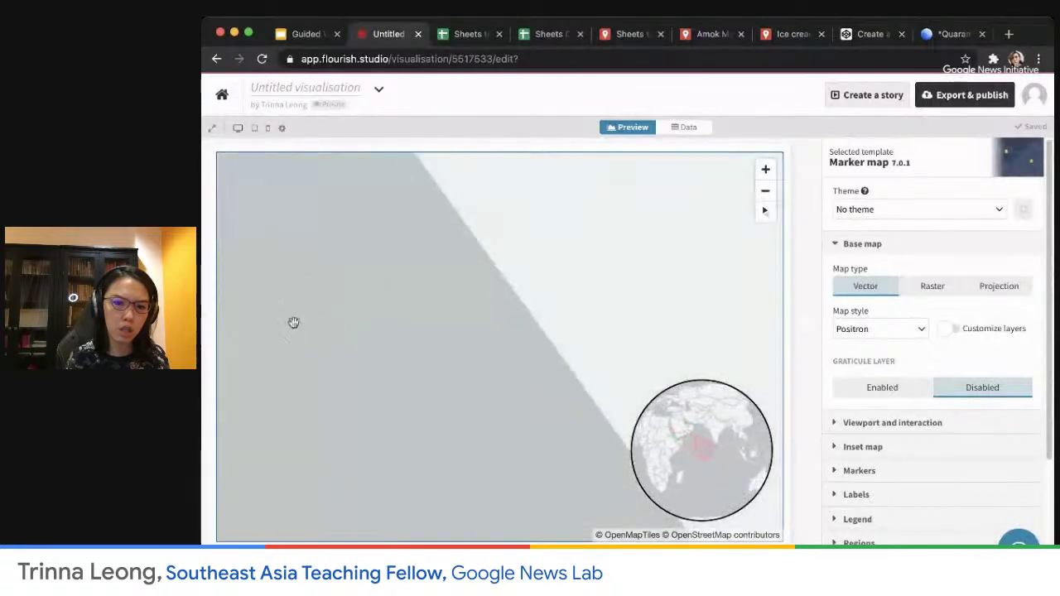
drag(348, 329, 294, 344)
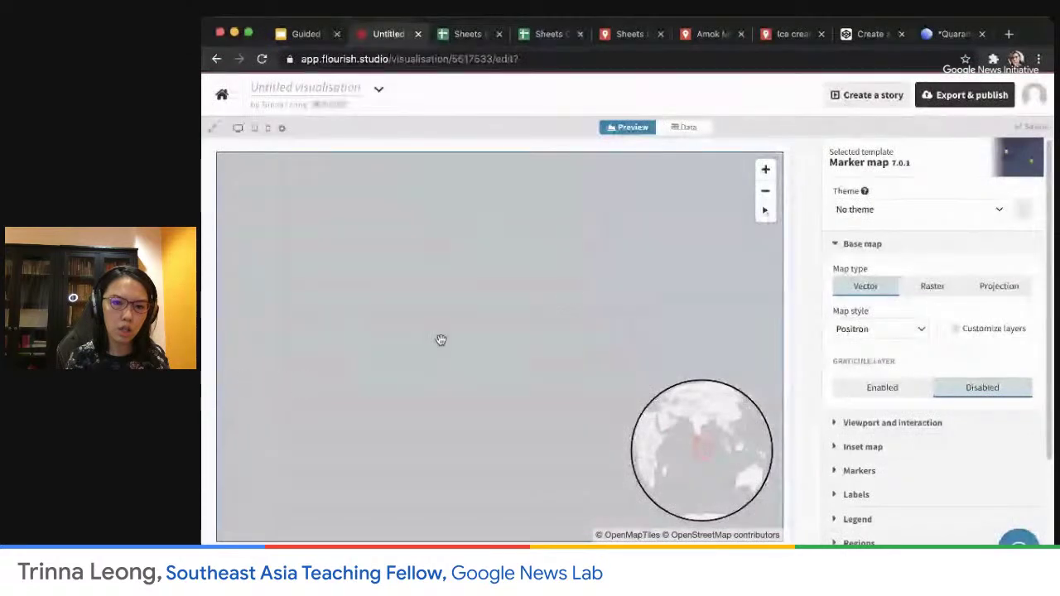
scroll(473, 276, up, 3)
drag(473, 277, 341, 361)
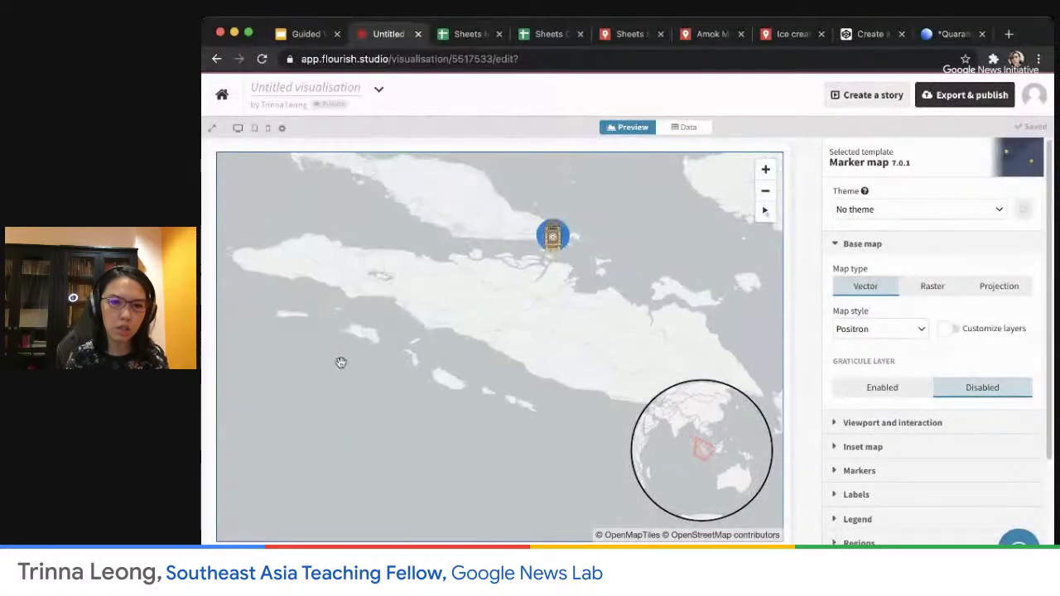
- Zoom the map preview in on eastern Singapore and centre the view on the cluster of condo photo markers
drag(459, 309, 412, 422)
click(765, 171)
click(765, 172)
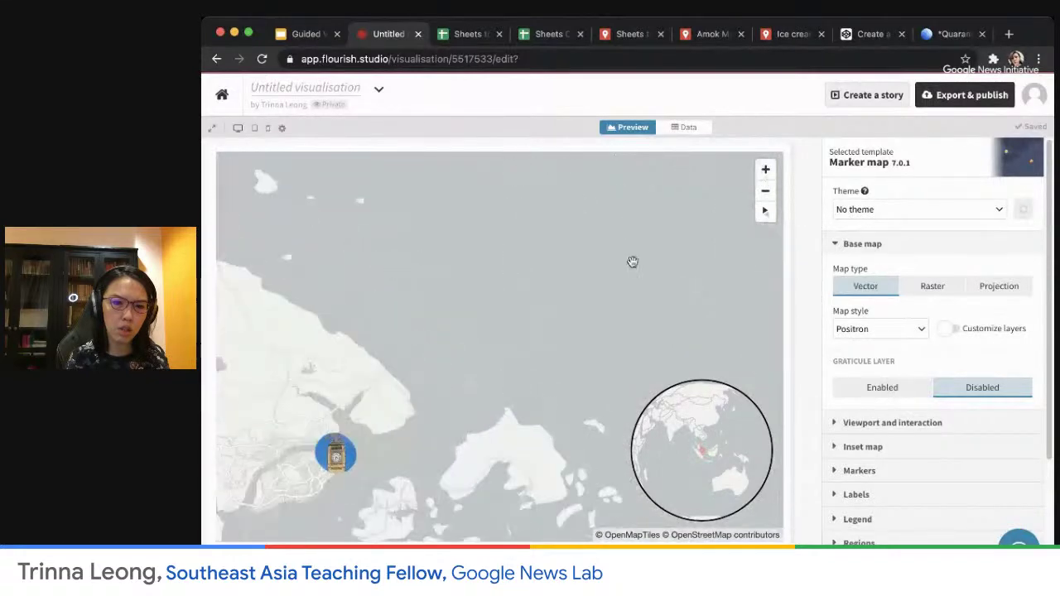
drag(523, 384, 613, 318)
click(765, 169)
click(765, 169)
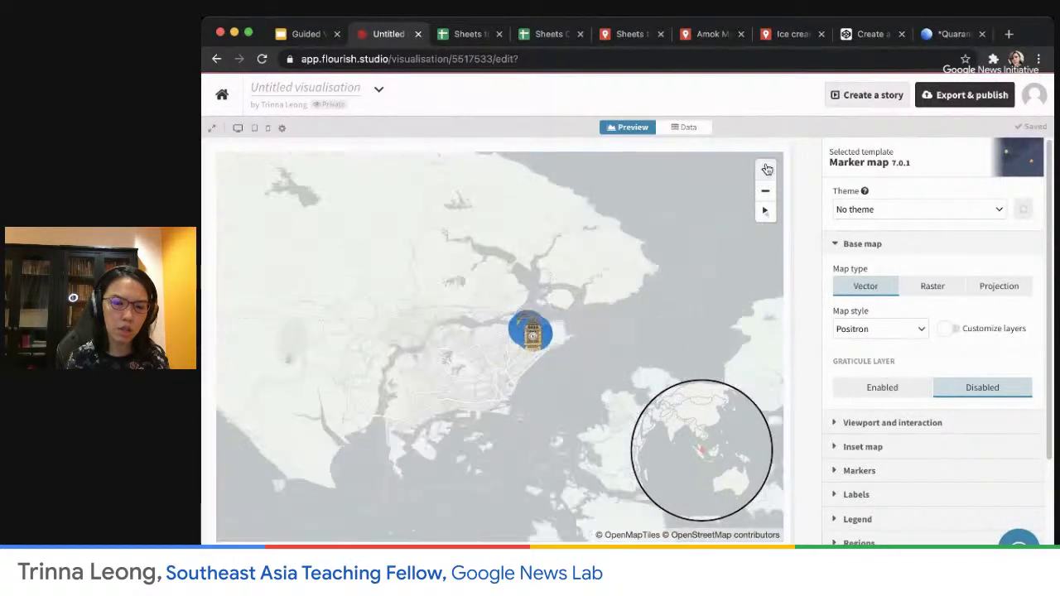
click(765, 170)
drag(558, 309, 308, 374)
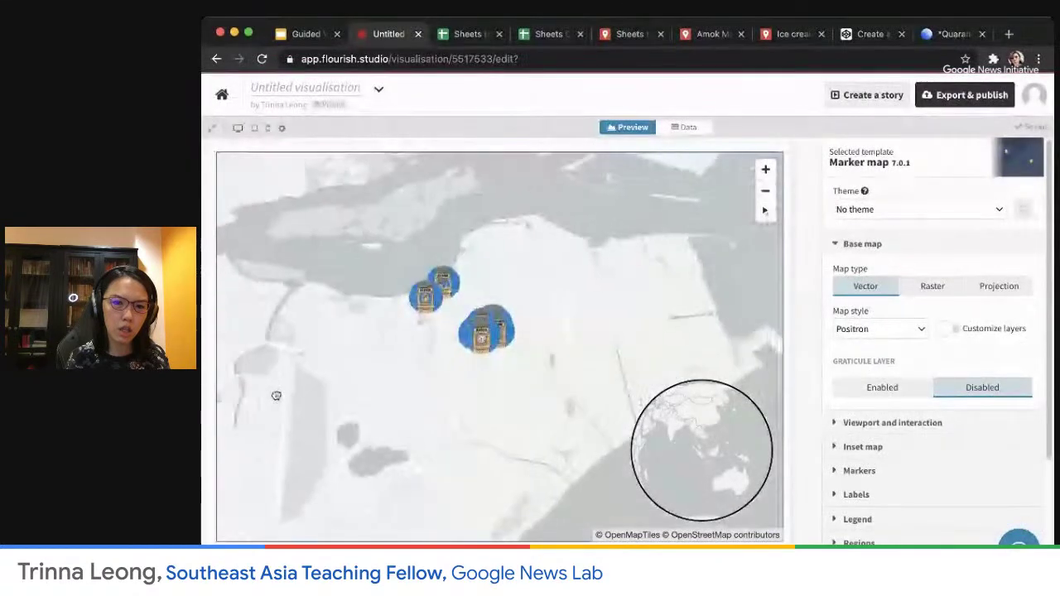
click(763, 171)
drag(503, 254, 587, 276)
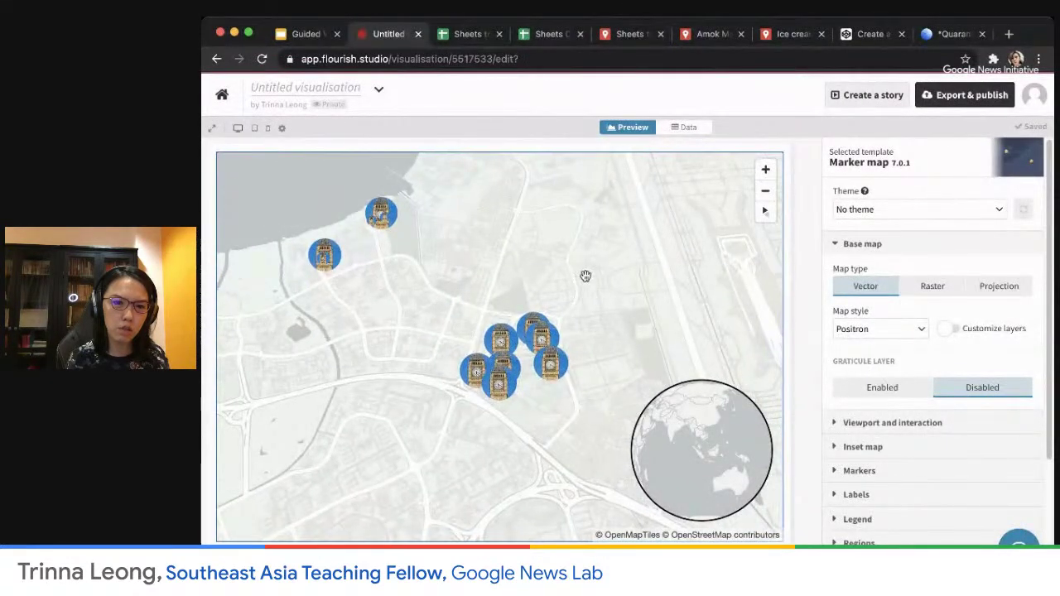
drag(648, 256, 635, 254)
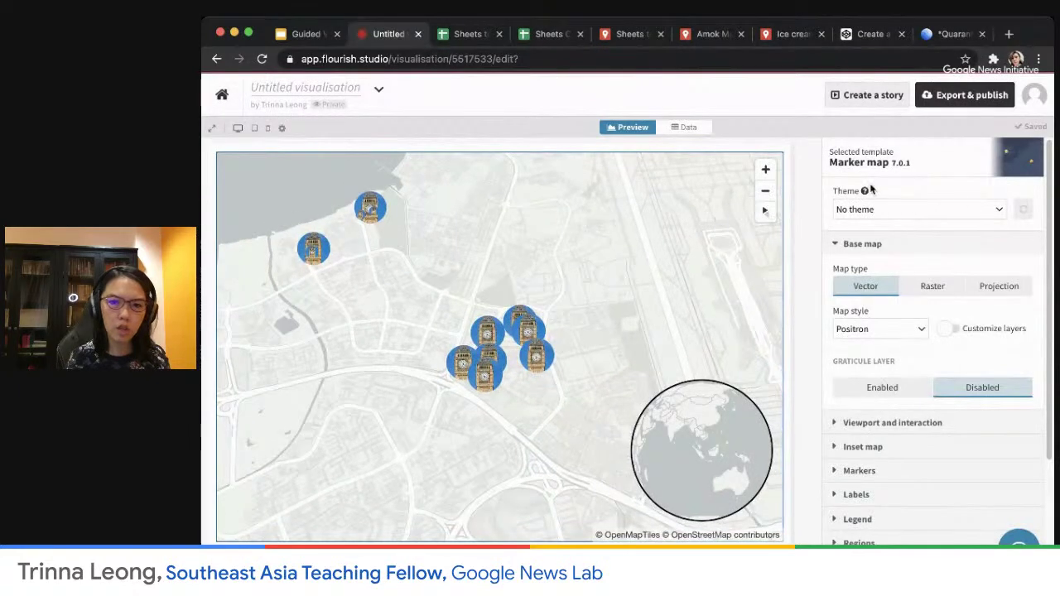
- Review the map's viewport and interaction settings, from the initial viewport options through the user controls
click(886, 422)
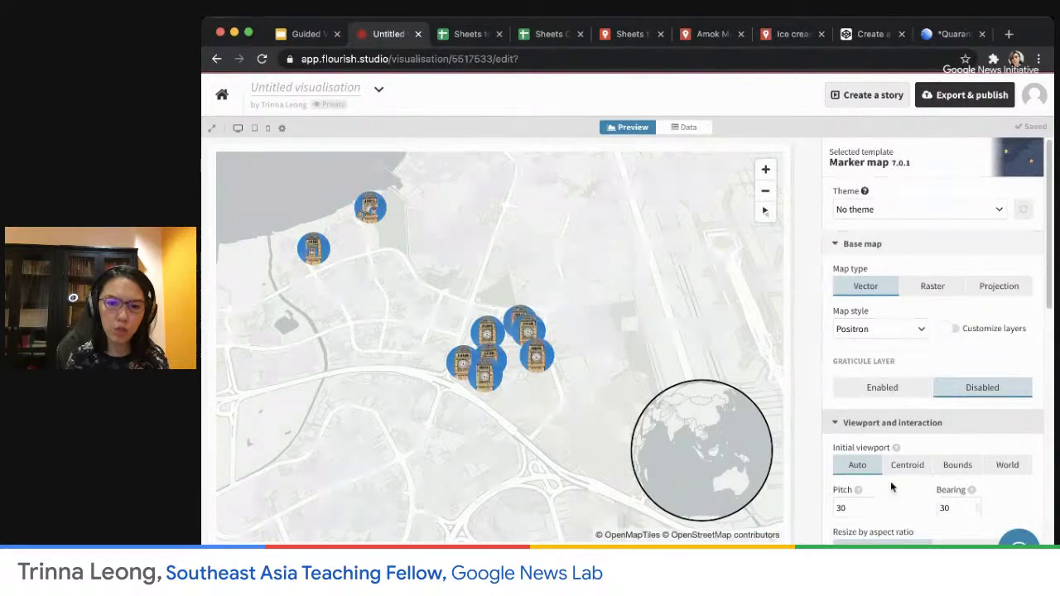
scroll(933, 503, down, 1)
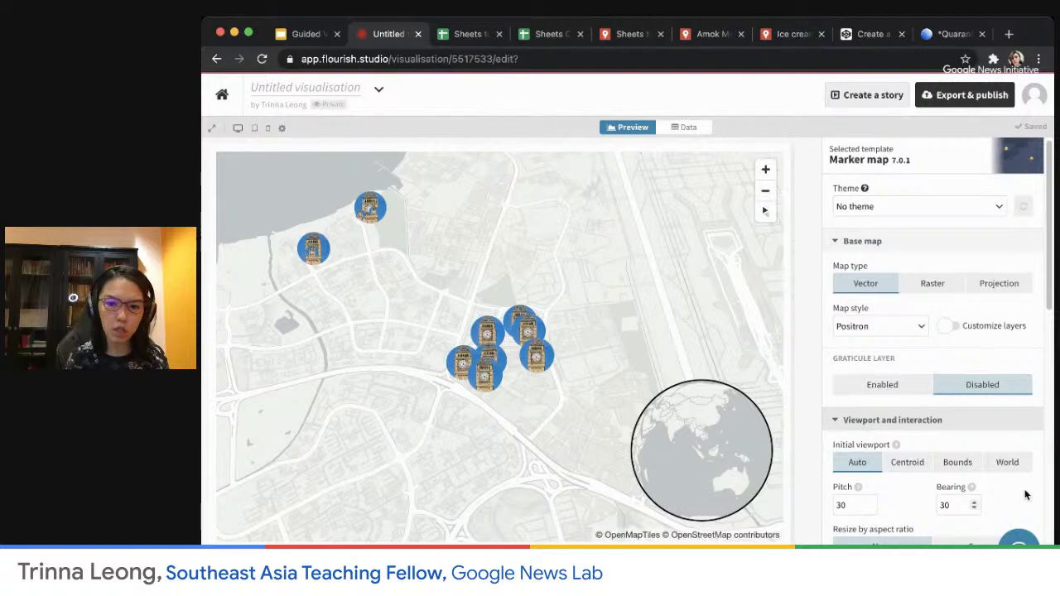
scroll(1011, 495, down, 10)
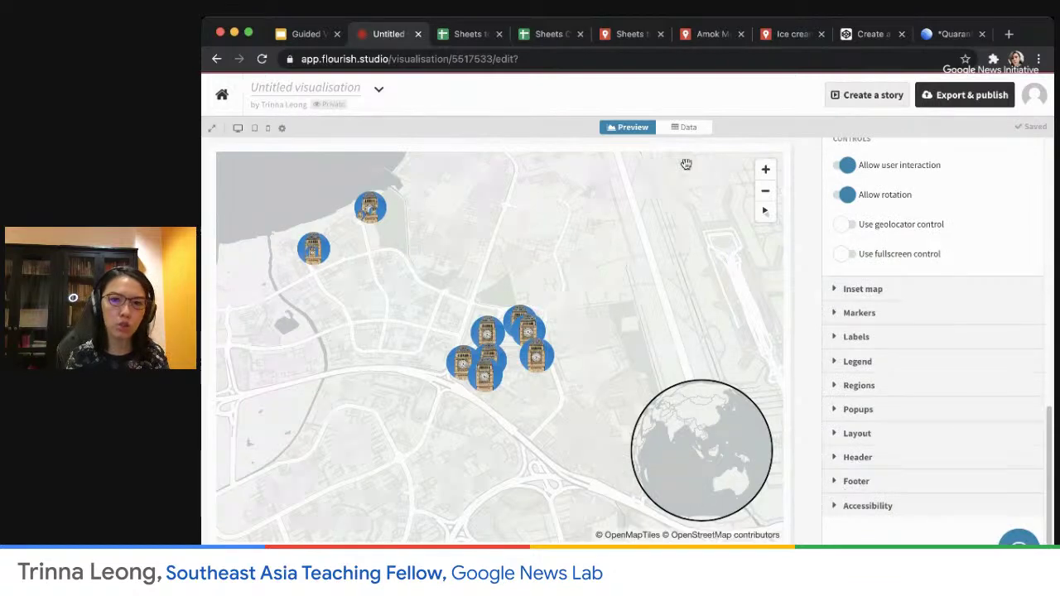
- Publish the visualisation without a password and select its embed code in Iframe format for copying
click(977, 98)
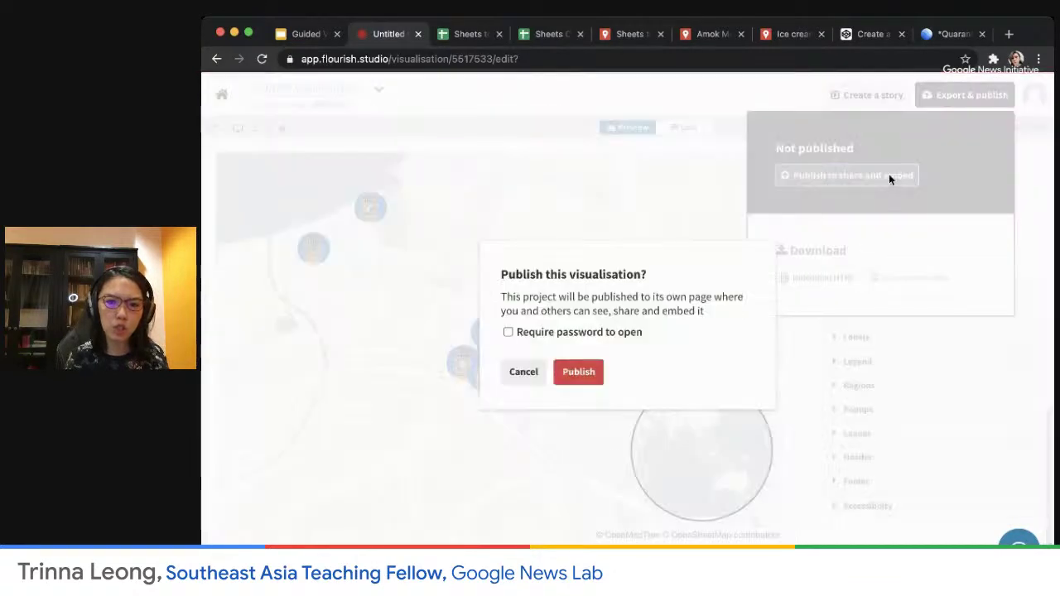
click(889, 175)
click(588, 373)
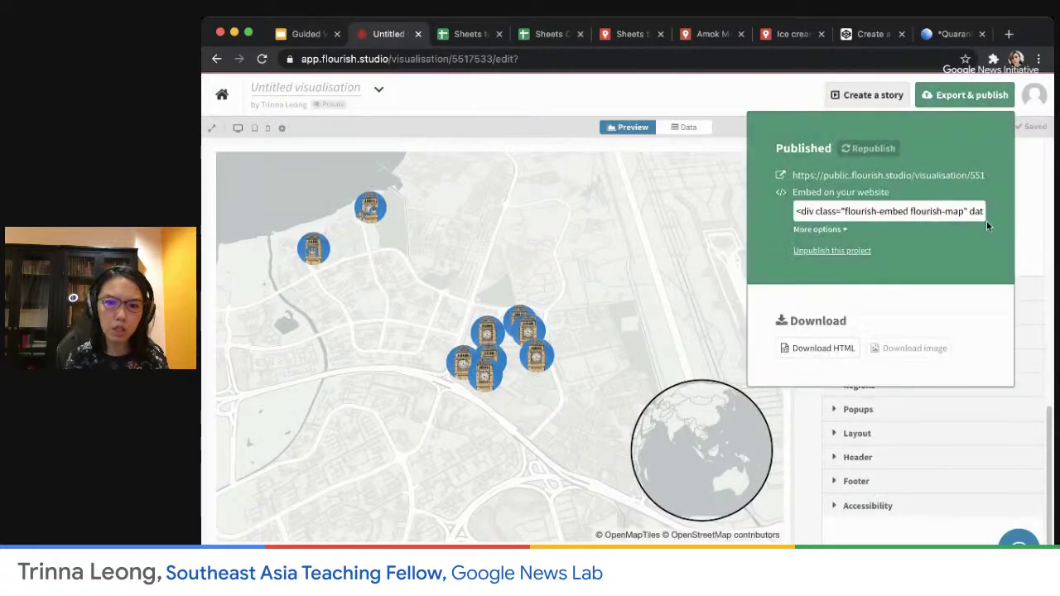
click(833, 229)
click(923, 234)
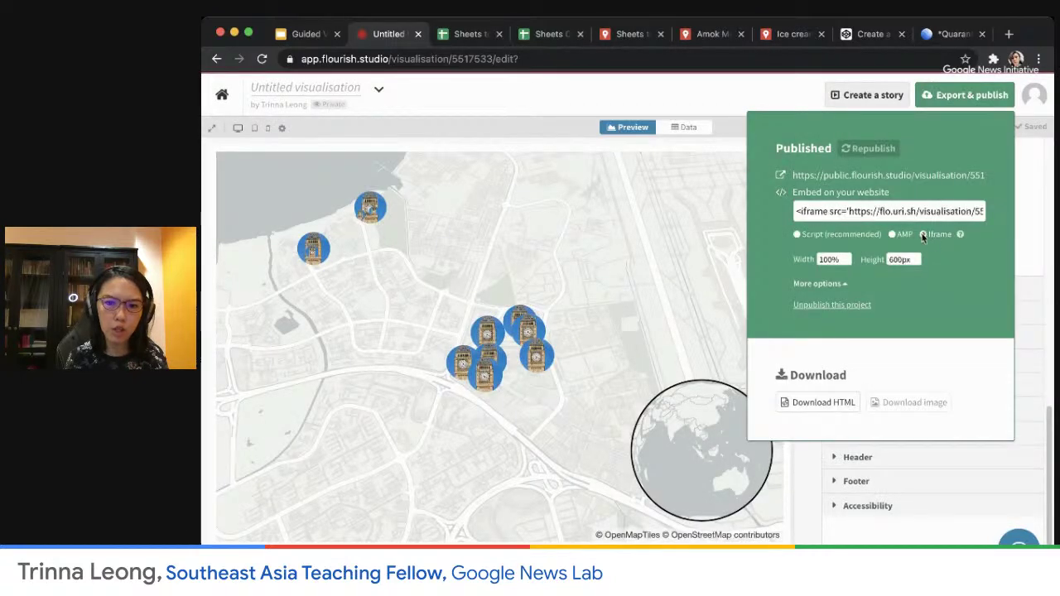
click(922, 211)
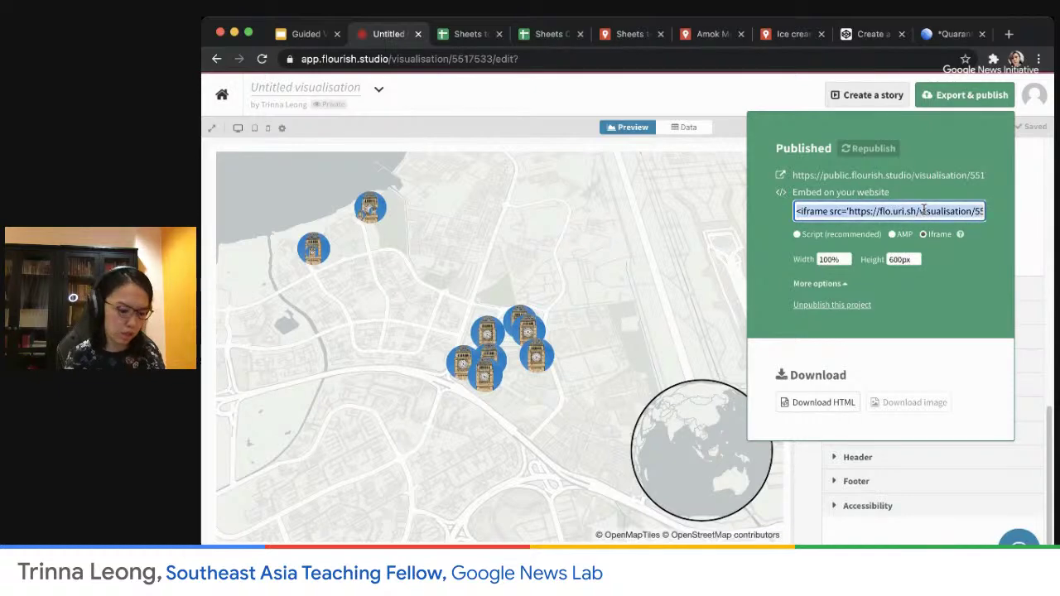
- Switch to CodePen, replace the HTML with the photo map's Iframe embed code, and inspect the rendered condo markers
click(890, 37)
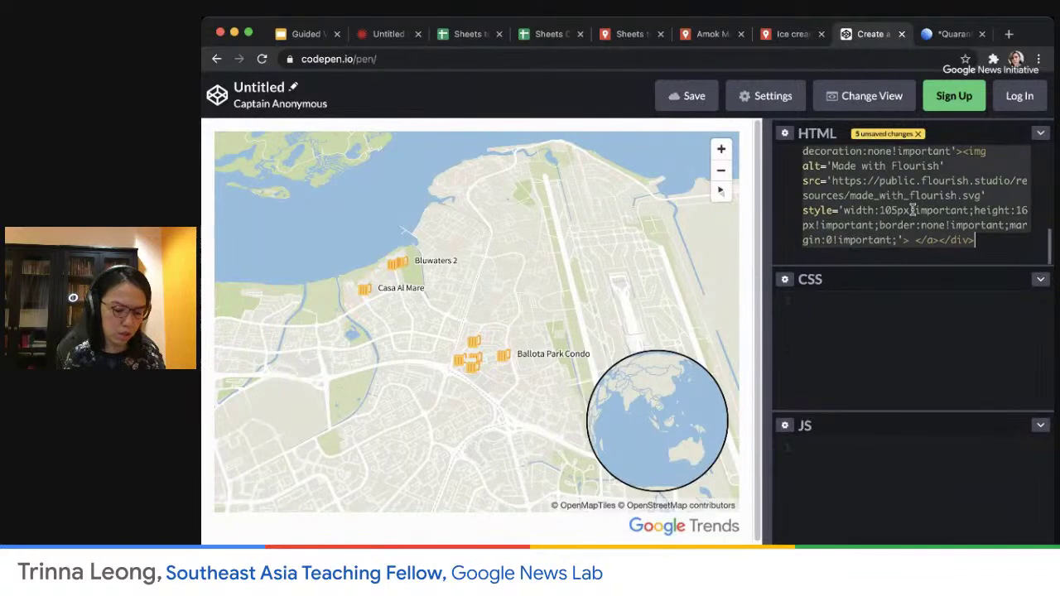
click(994, 242)
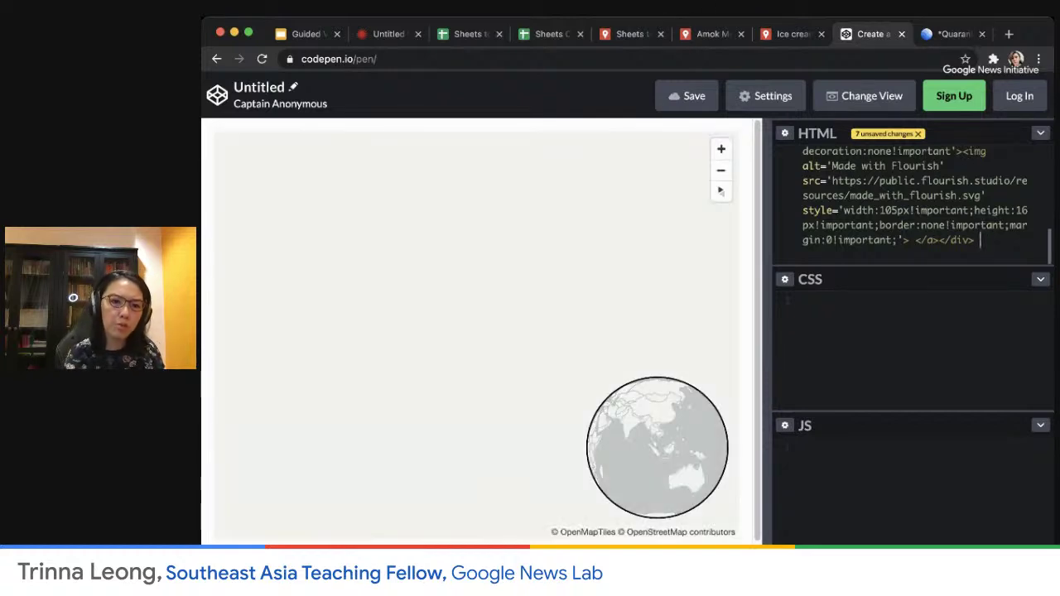
drag(654, 263, 605, 251)
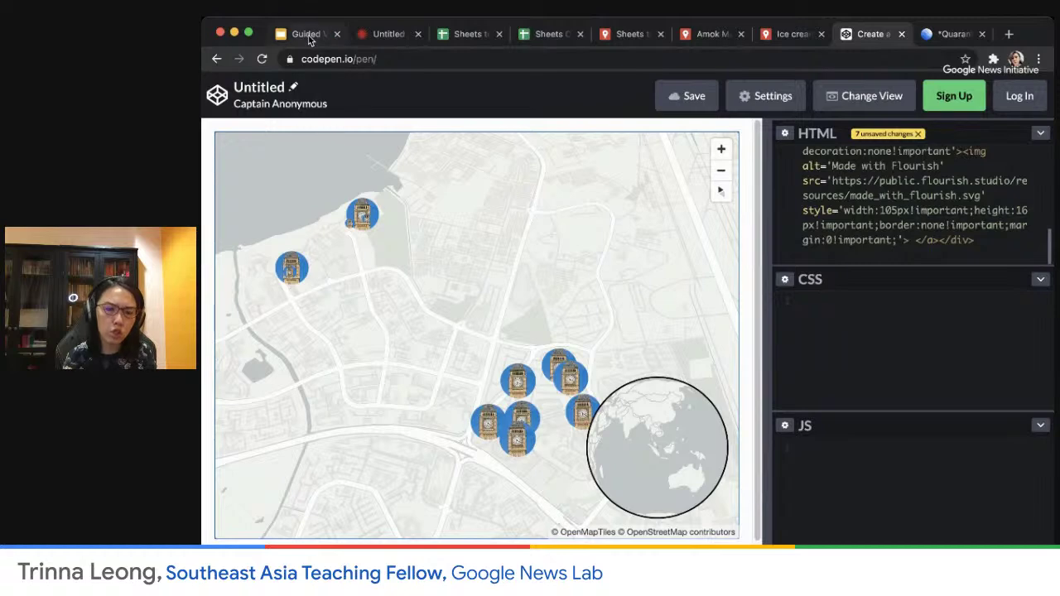
- Return to the Flourish visualisation and review its Locations and Inset Map Regions data sheets
click(389, 34)
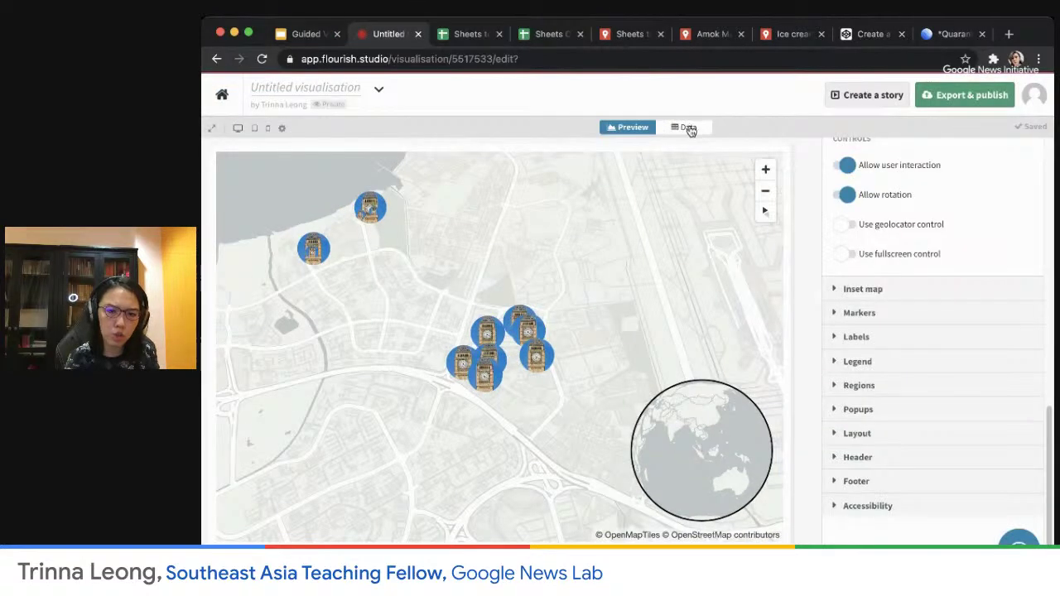
click(686, 127)
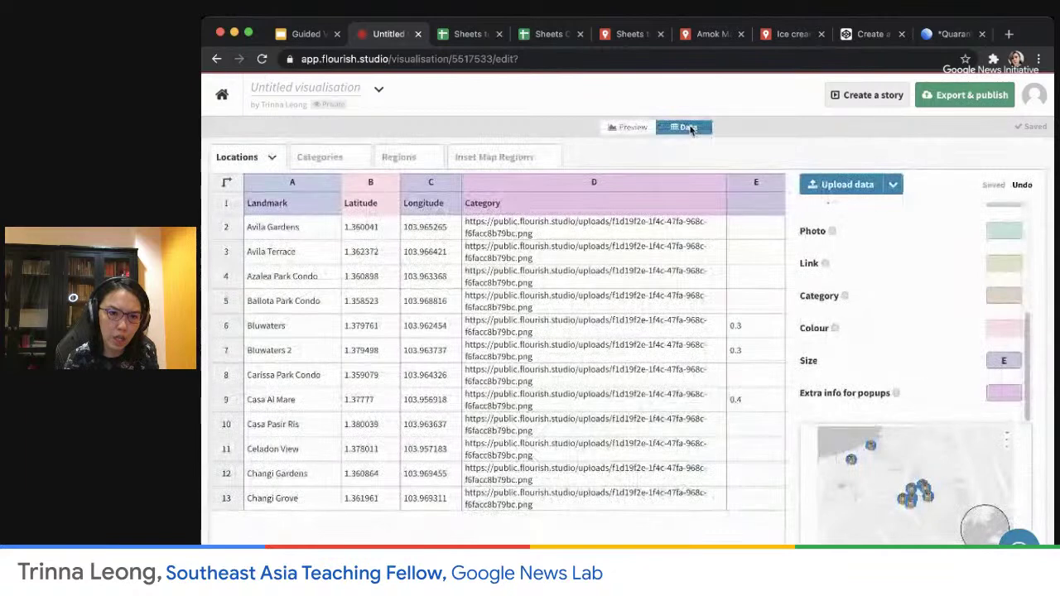
click(505, 160)
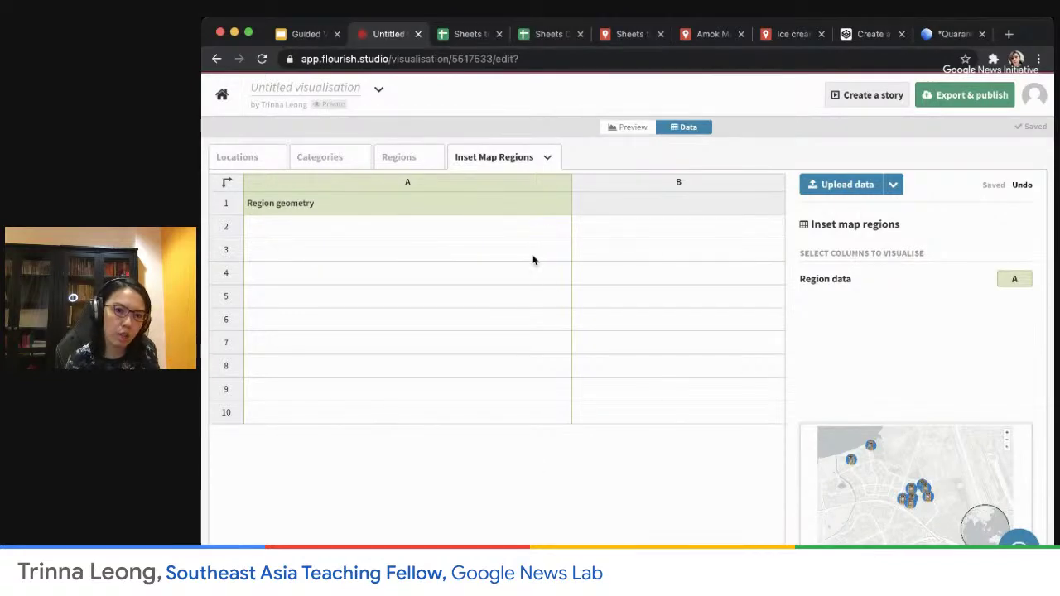
- Switch to the Google Slides presentation and advance from the example photo marker map to the Questions slide
click(308, 36)
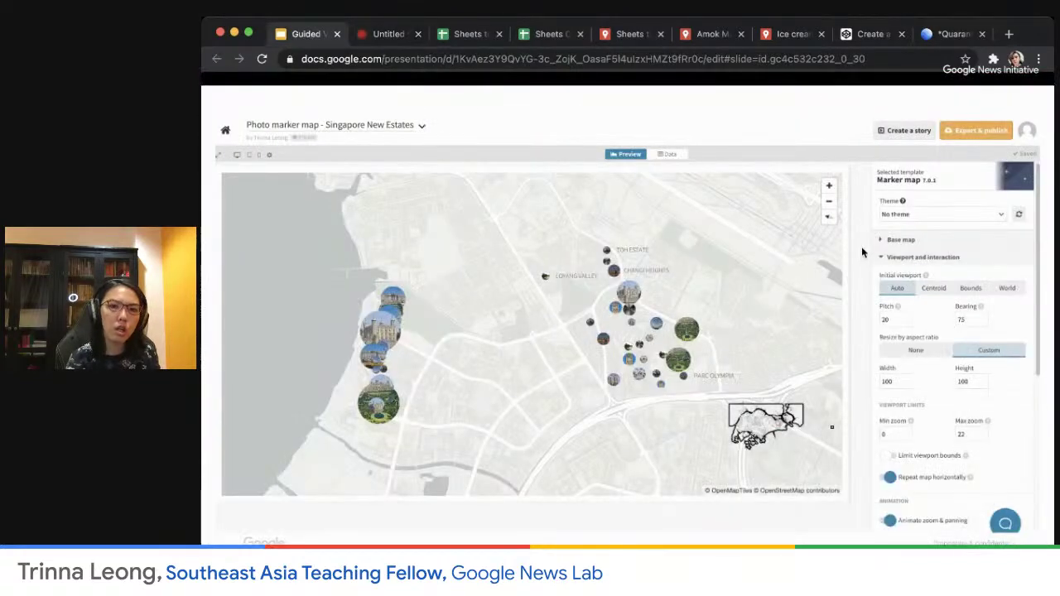
key(Right)
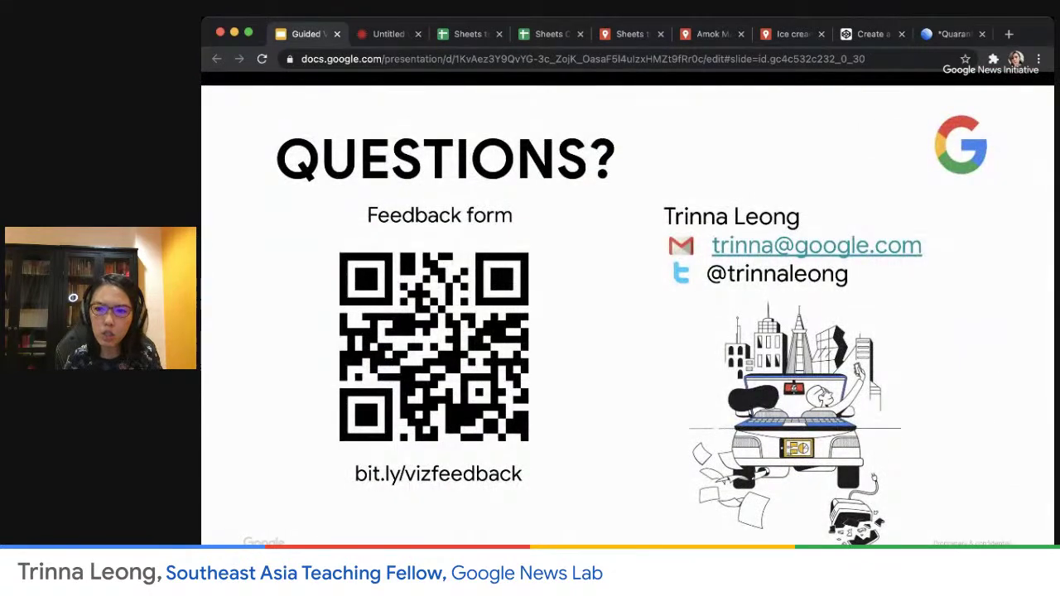